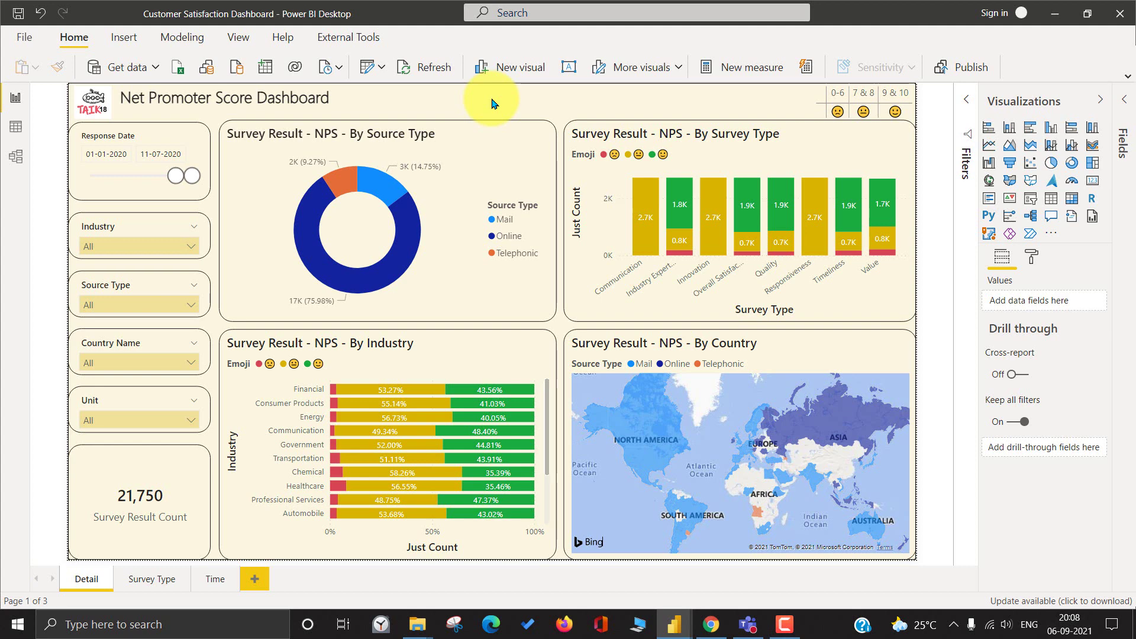
# - Switch to the NPS Demo report and leave the Just Count measure's formula for the blank page
pyautogui.hotkey('alt', 'Tab')
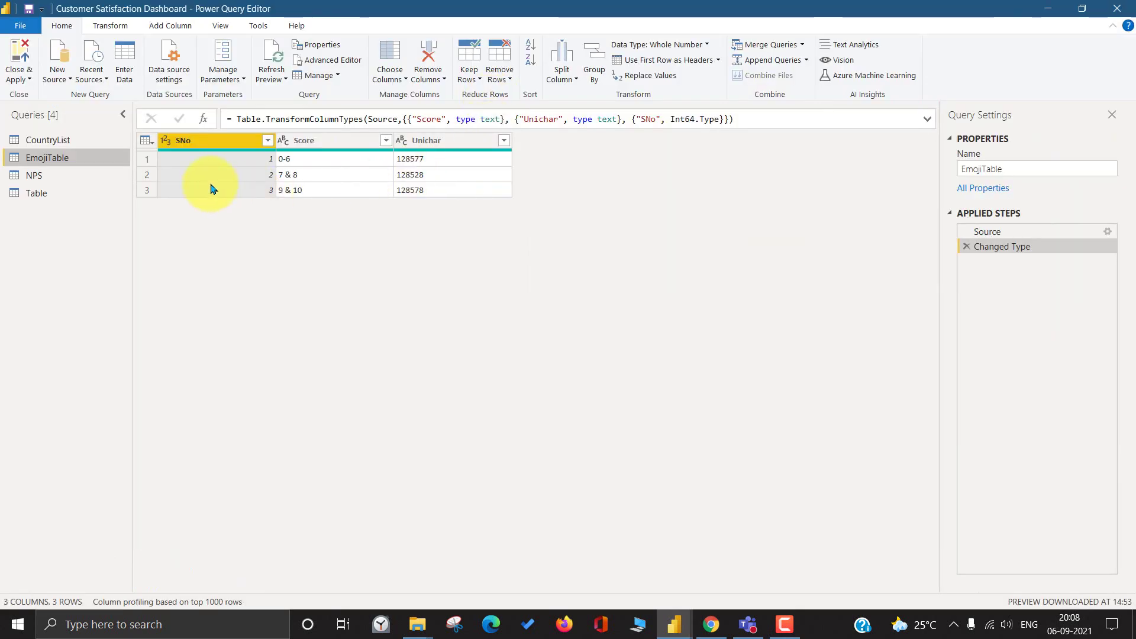
pyautogui.hotkey('alt', 'Tab')
pyautogui.hotkey('alt', 'Tab')
pyautogui.click(673, 182)
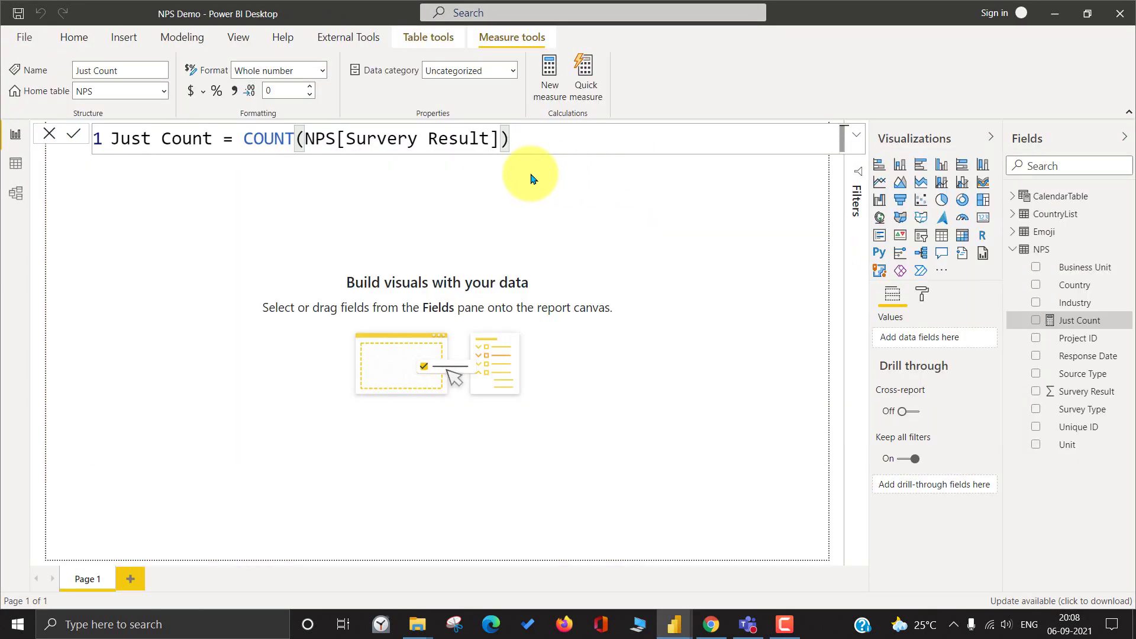
pyautogui.click(510, 182)
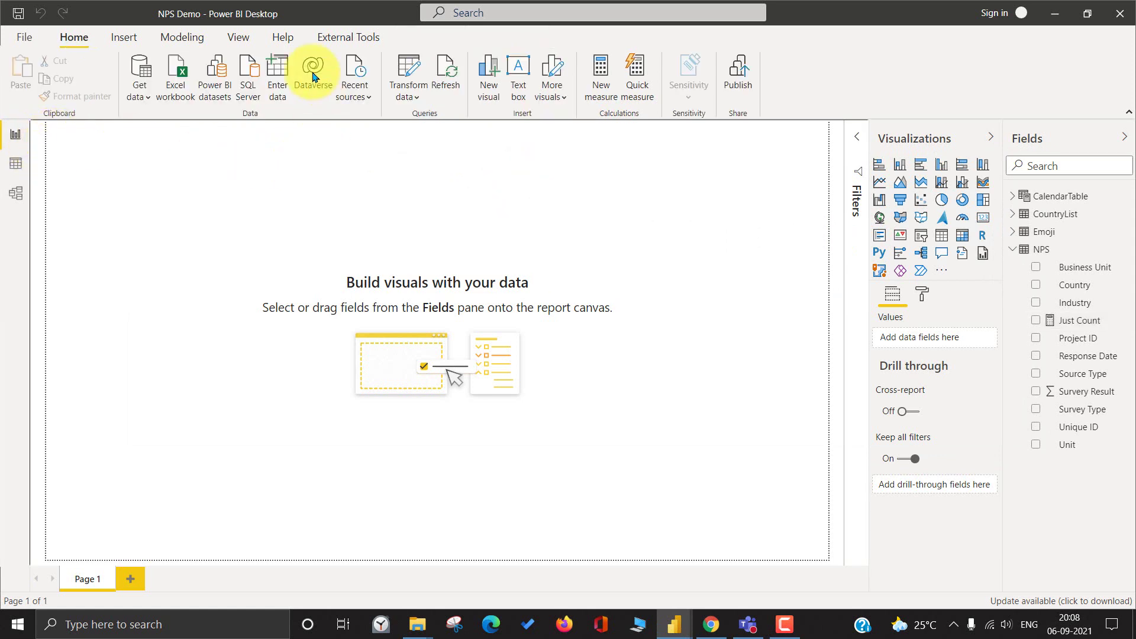
# - Insert the image "Taik_300-removebg-preview - Copy - Copy.png" and shrink it to a small logo in the page's upper-left corner
pyautogui.click(135, 43)
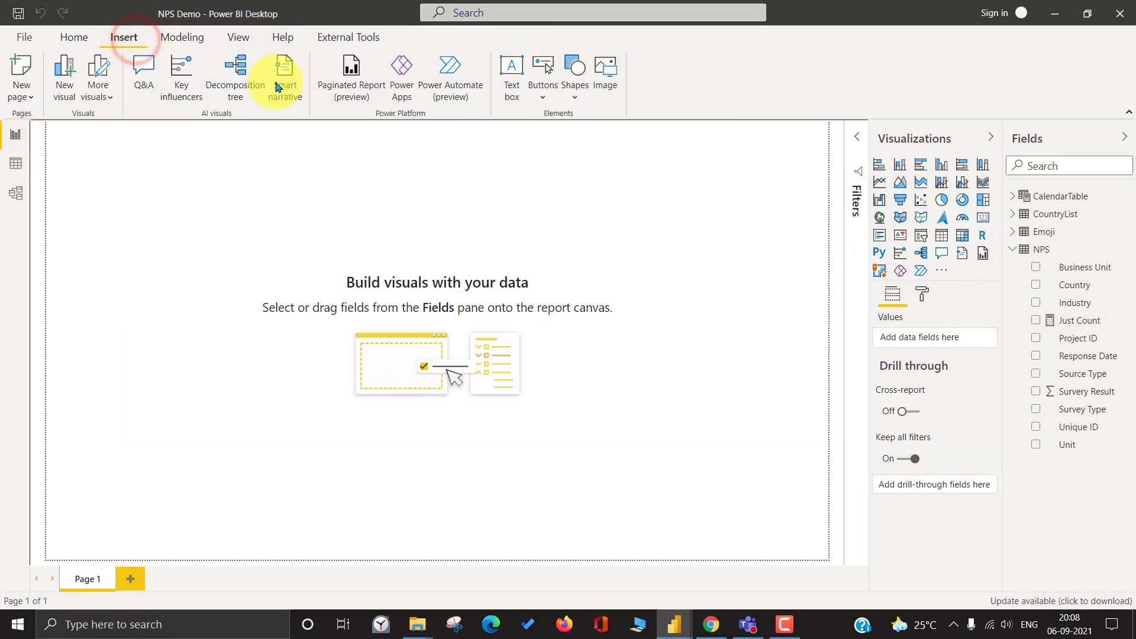
pyautogui.click(602, 87)
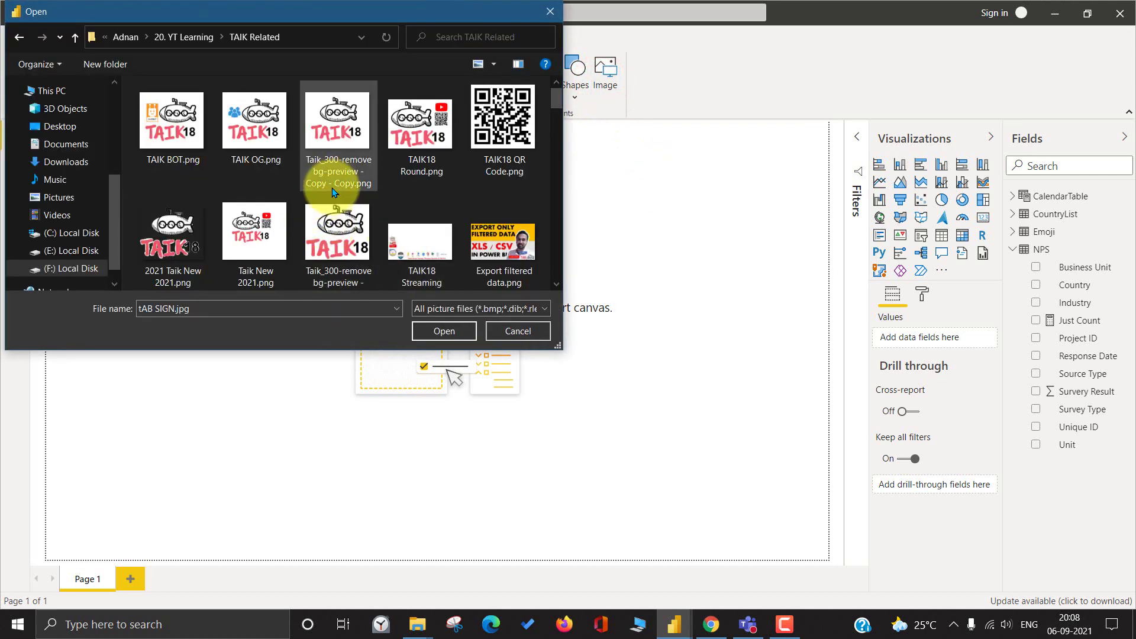
pyautogui.click(344, 138)
pyautogui.doubleClick(345, 138)
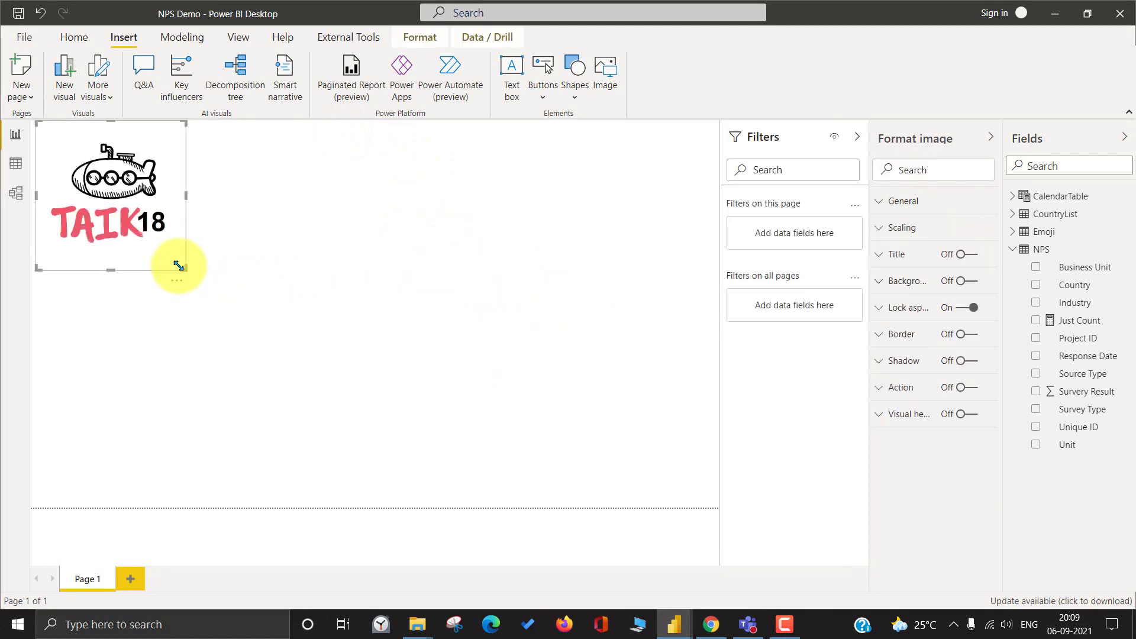
pyautogui.moveTo(184, 265); pyautogui.dragTo(74, 136)
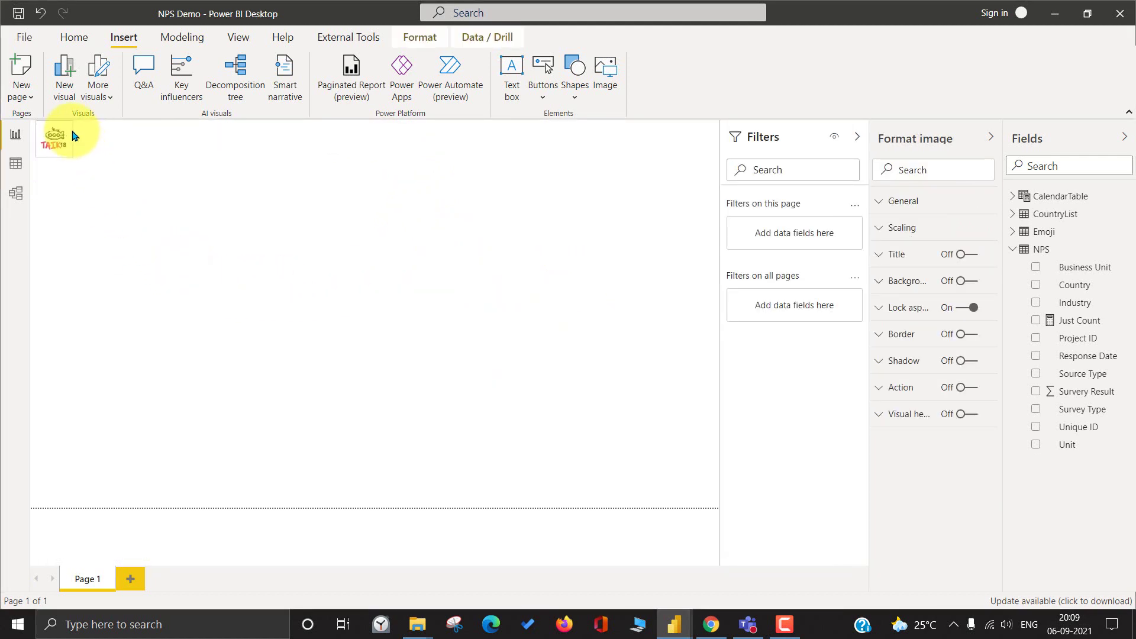
# - Give the report page a light yellow background with 80% transparency
pyautogui.click(140, 148)
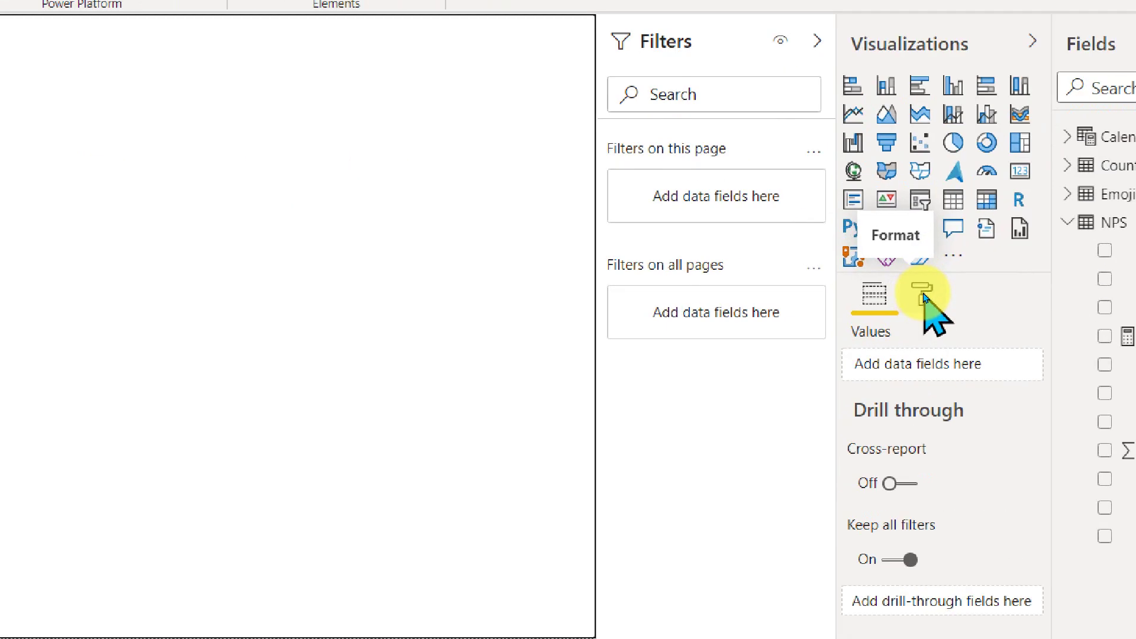
pyautogui.click(923, 296)
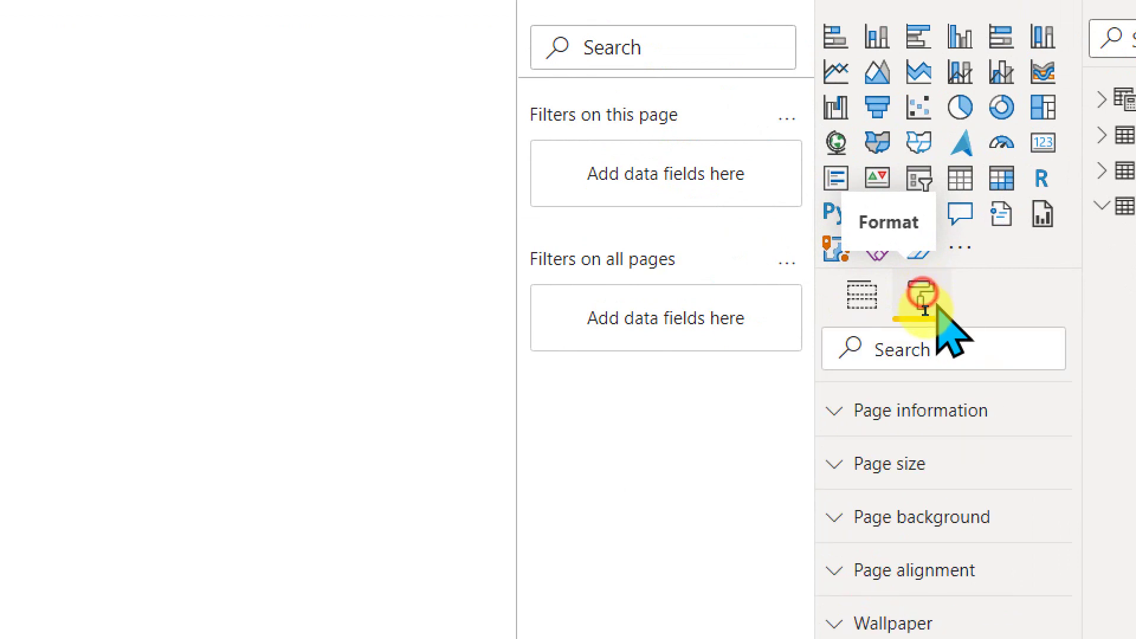
pyautogui.click(947, 517)
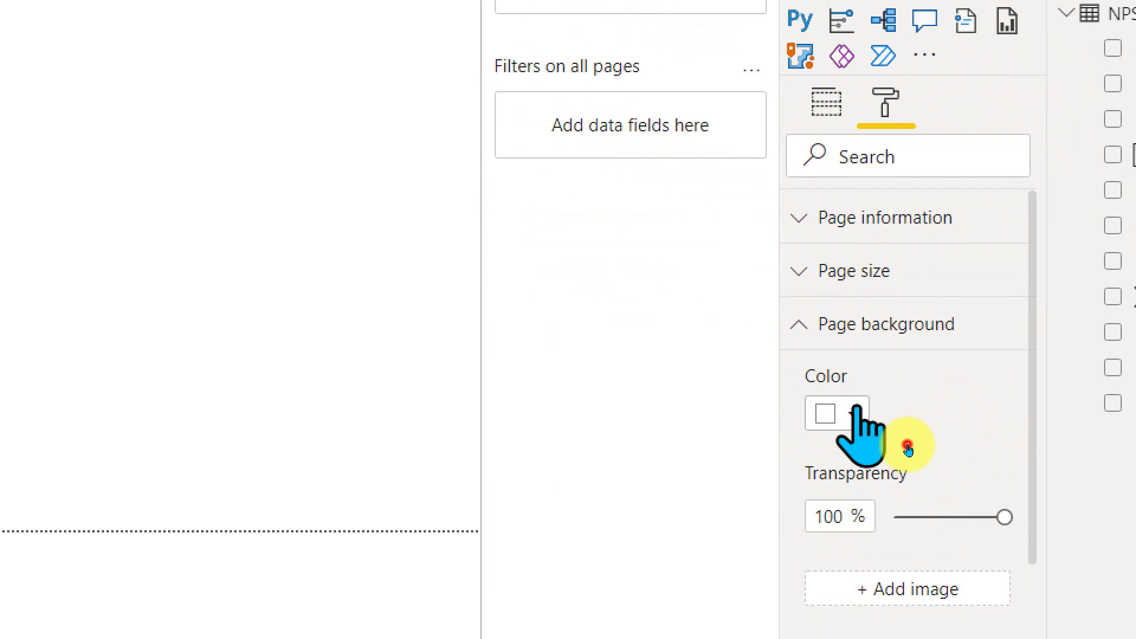
pyautogui.click(854, 413)
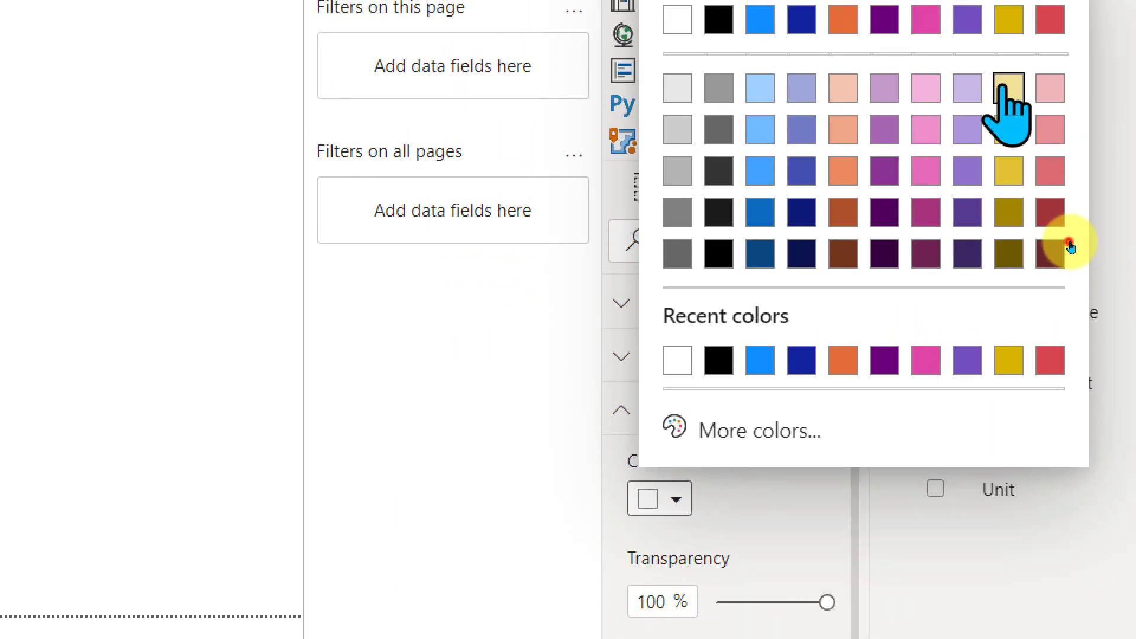
pyautogui.click(1013, 82)
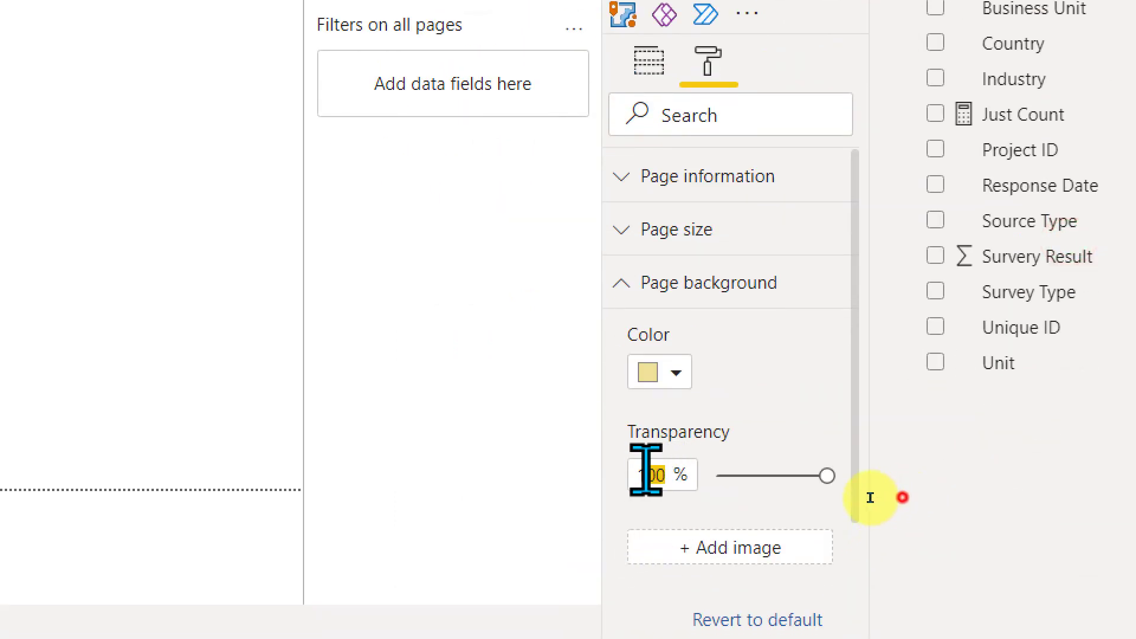
pyautogui.doubleClick(650, 474)
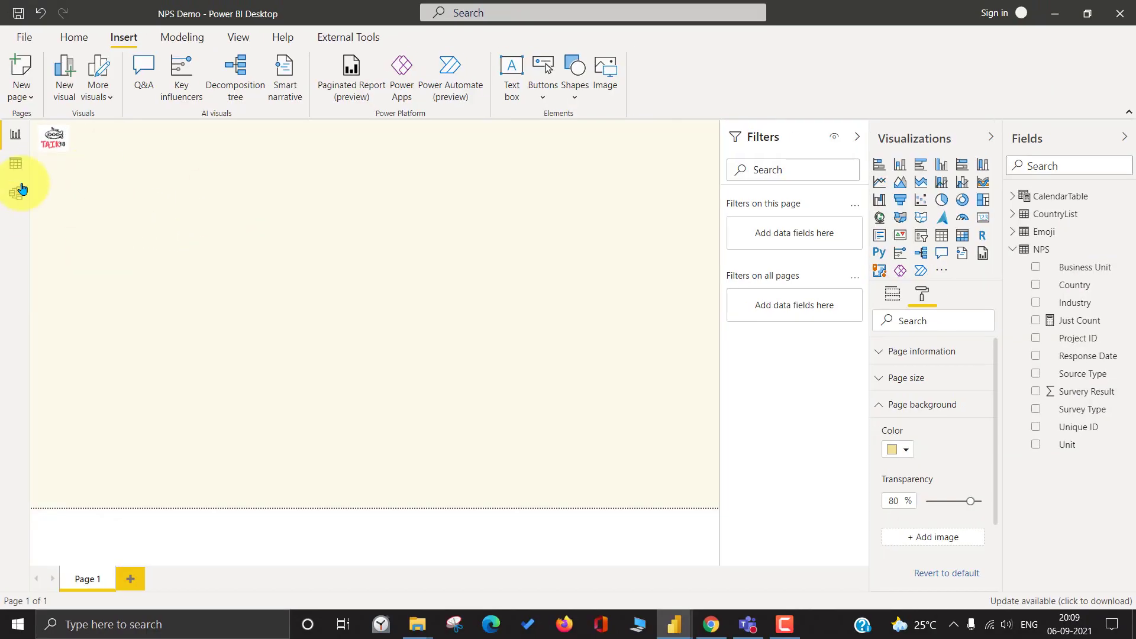
# - Nudge the logo closer to the page's left edge and place a wide, short text box directly beside it
pyautogui.click(48, 137)
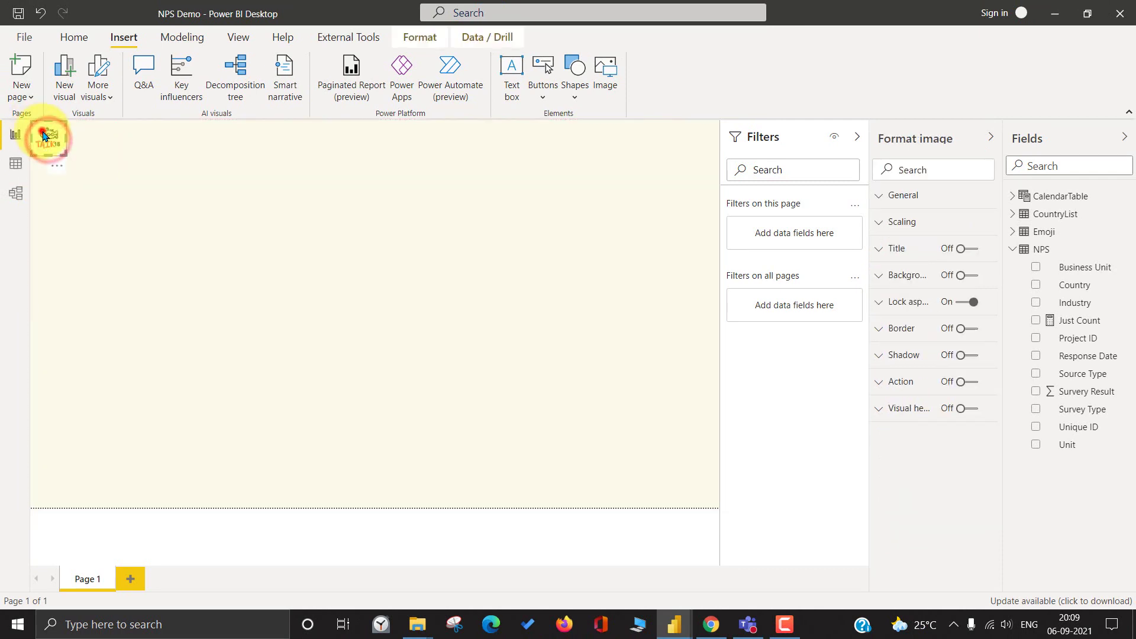
pyautogui.click(170, 138)
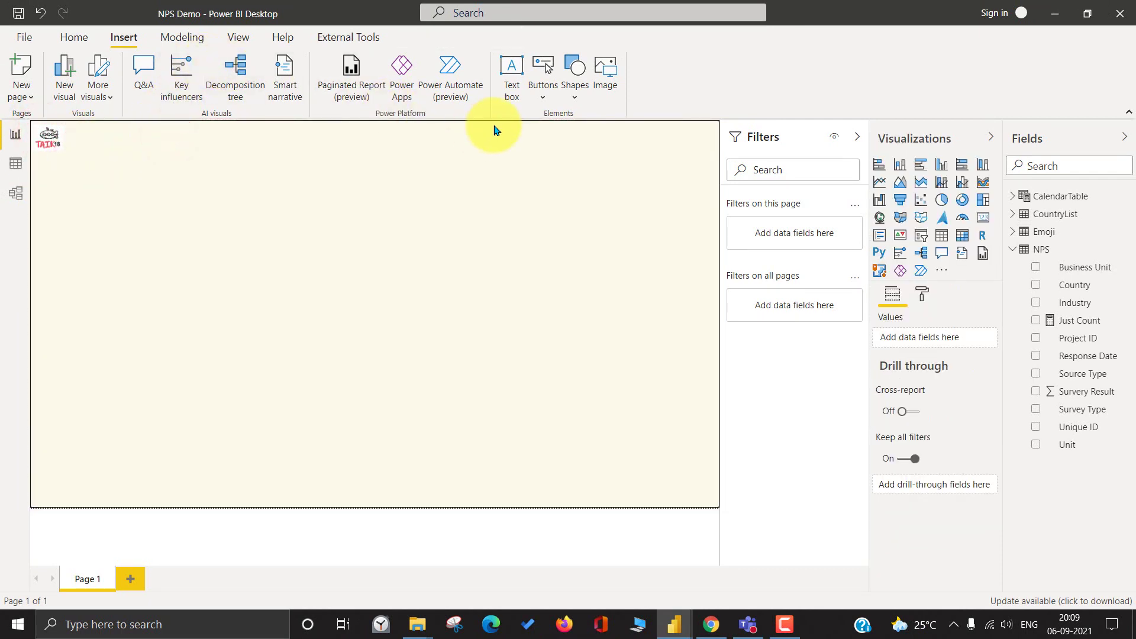
pyautogui.click(509, 71)
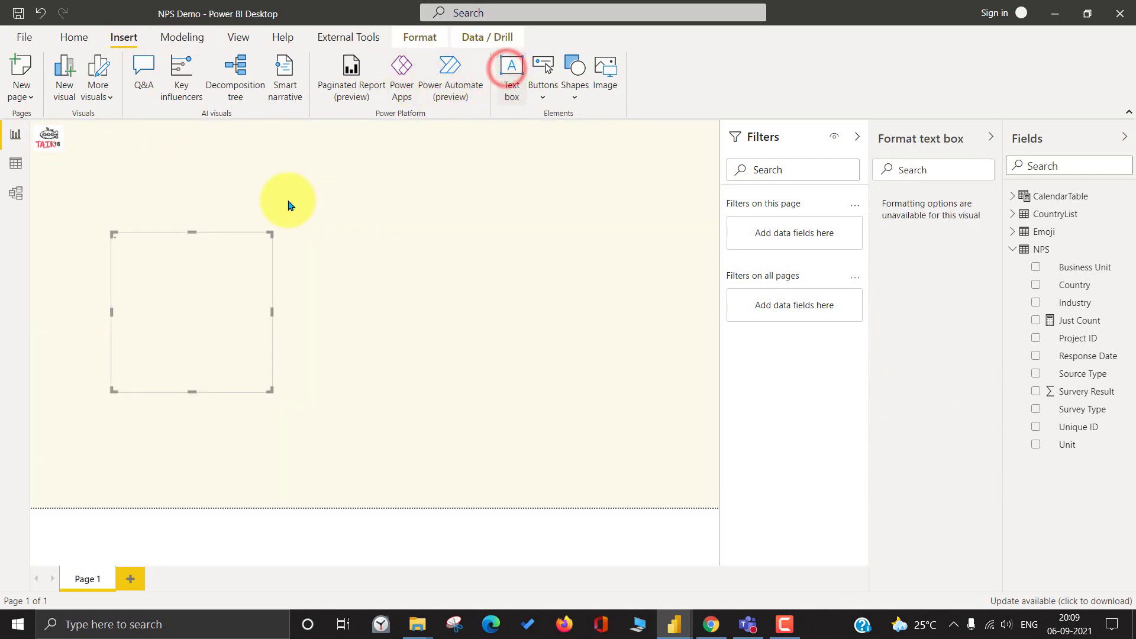
pyautogui.click(265, 224)
pyautogui.moveTo(249, 228); pyautogui.dragTo(204, 115)
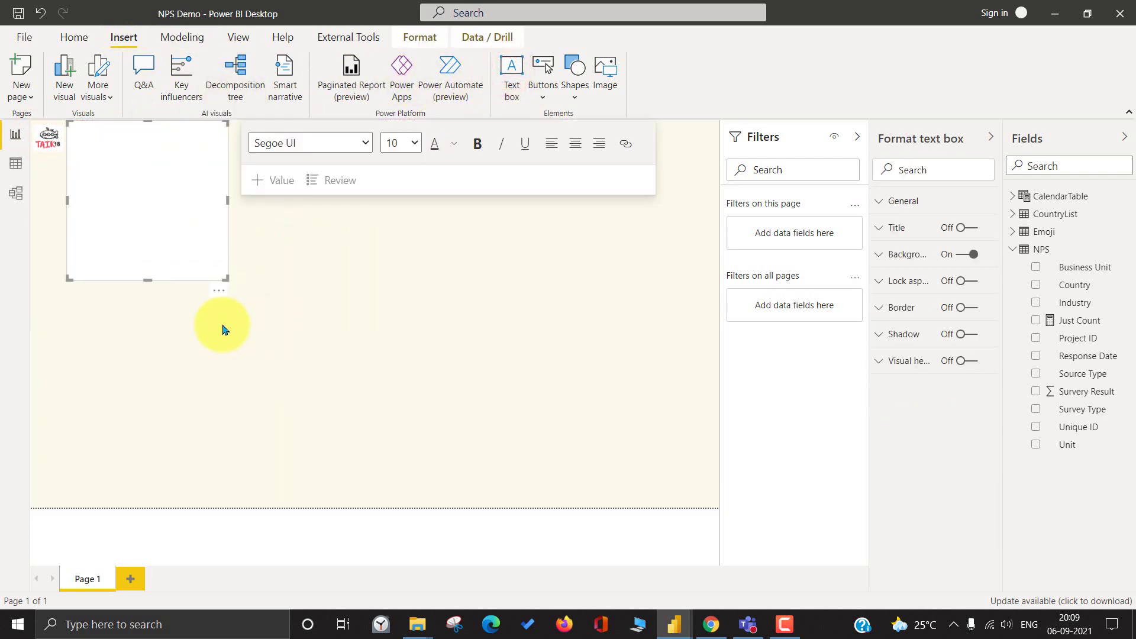
pyautogui.moveTo(225, 278); pyautogui.dragTo(315, 162)
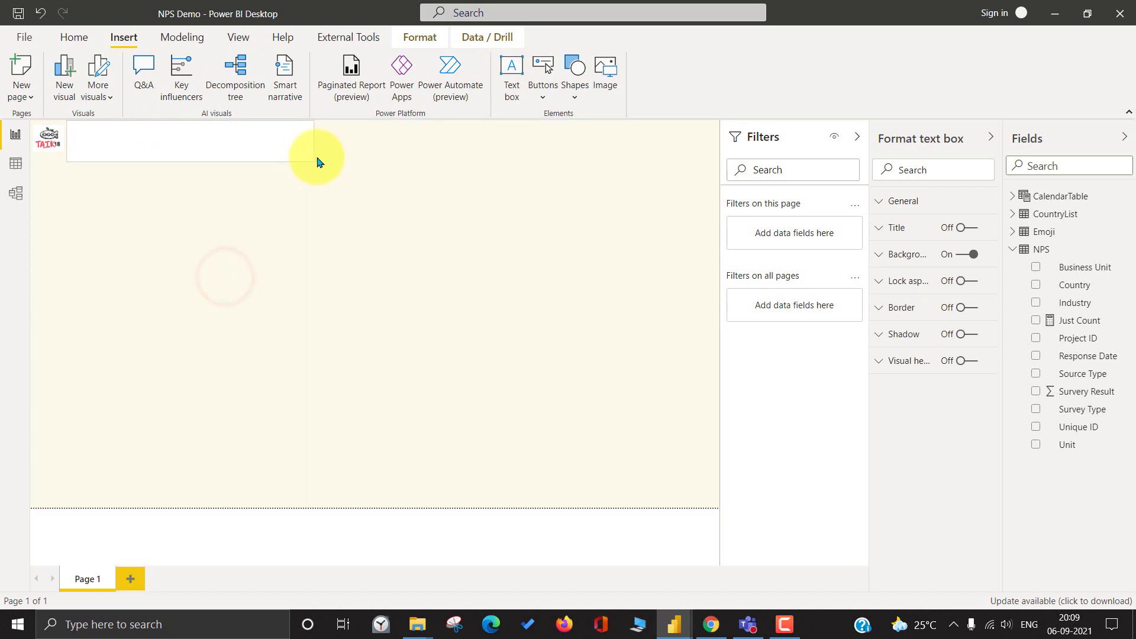
# - Enter the title "Net Promoter Score Dashboard" in the text box, matching the Customer Satisfaction Dashboard report
pyautogui.write('an')
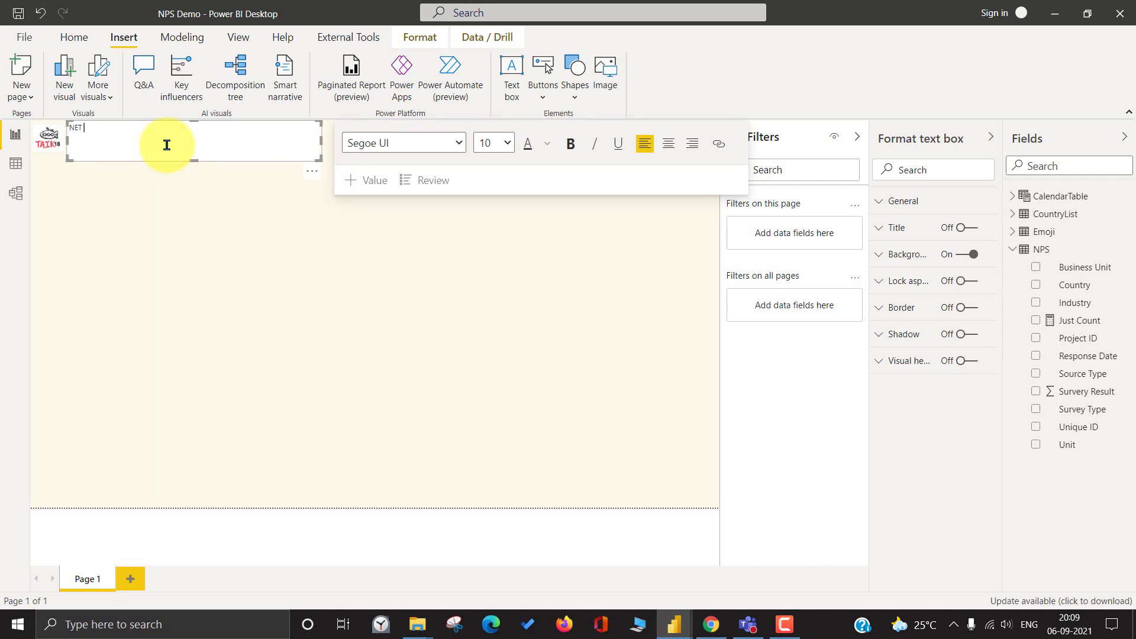
pyautogui.hotkey('alt', 'Tab')
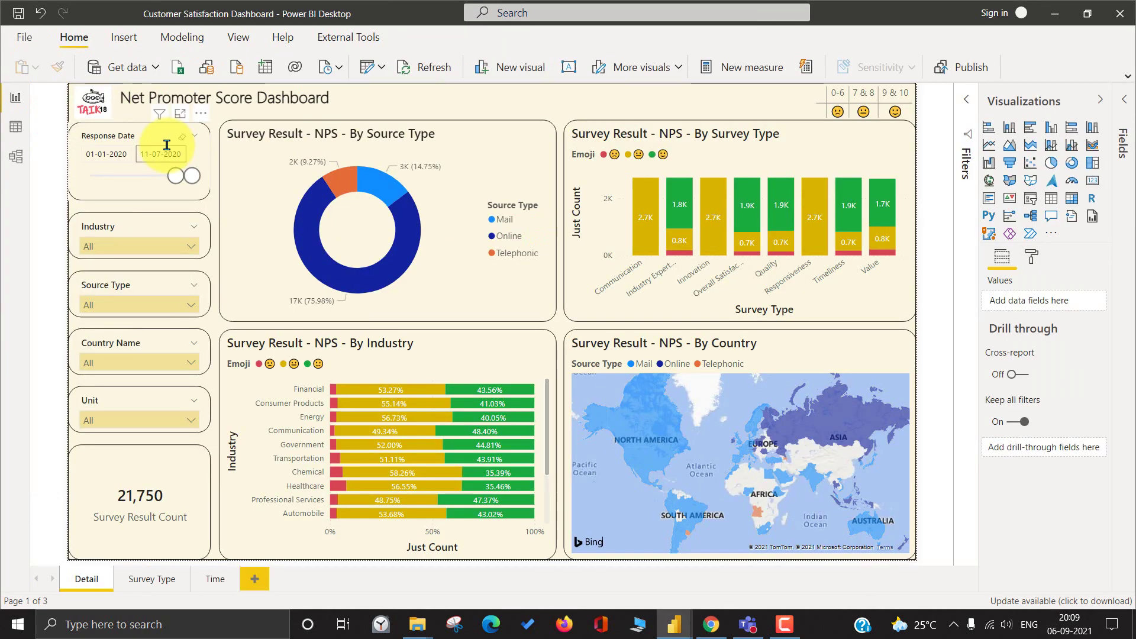
pyautogui.hotkey('alt', 'Tab')
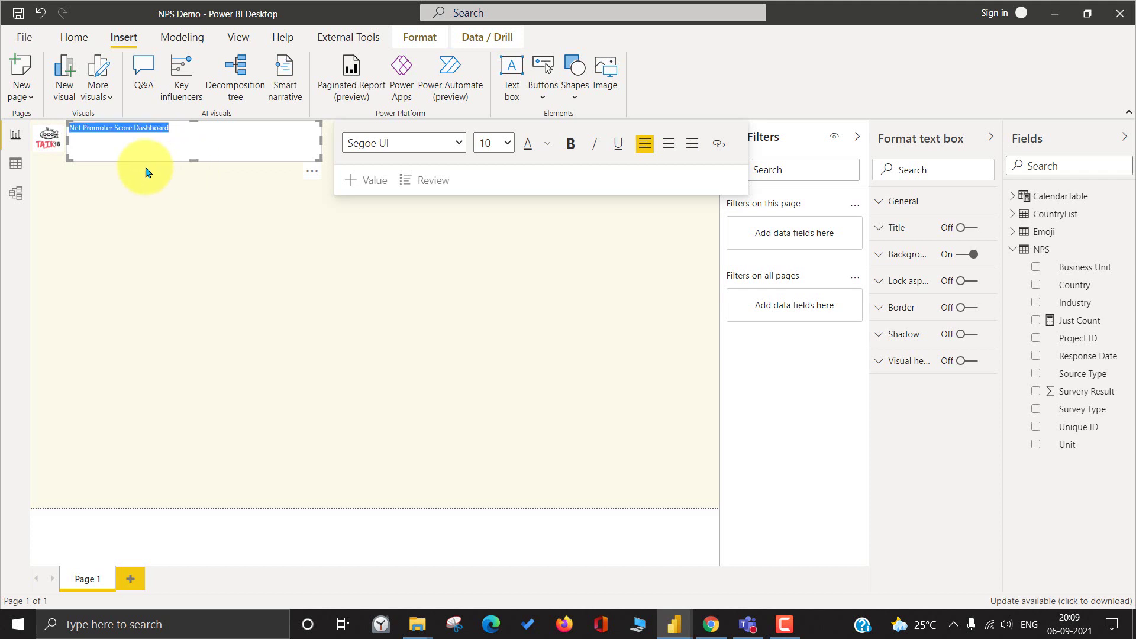
# - Format the dashboard title as bold Segoe UI Light at size 18
pyautogui.click(510, 141)
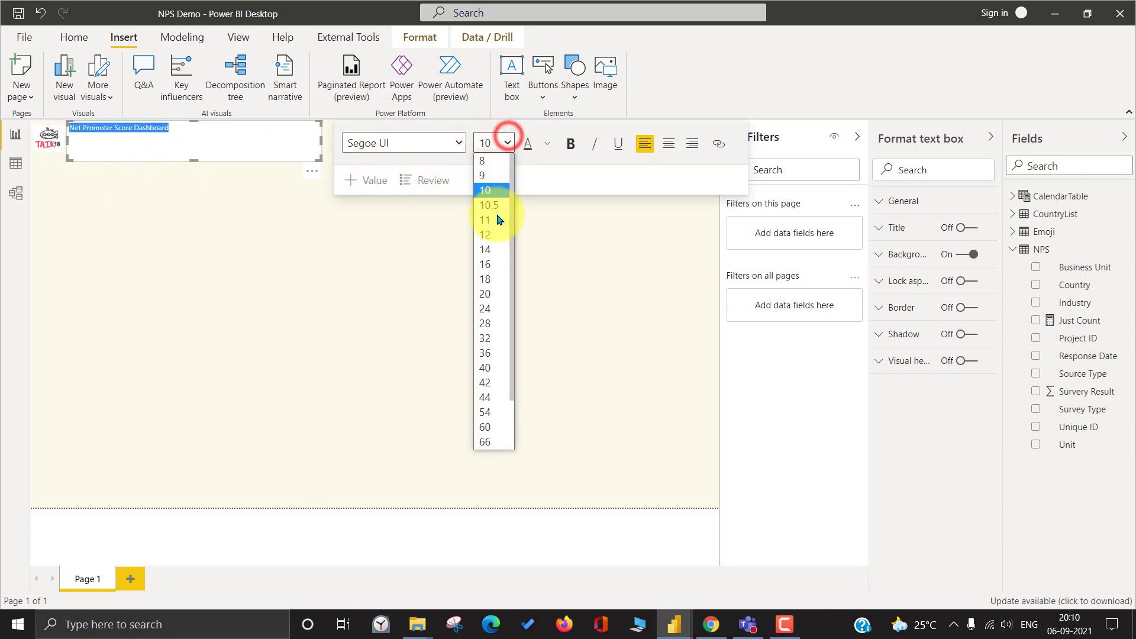
pyautogui.click(488, 275)
pyautogui.click(460, 143)
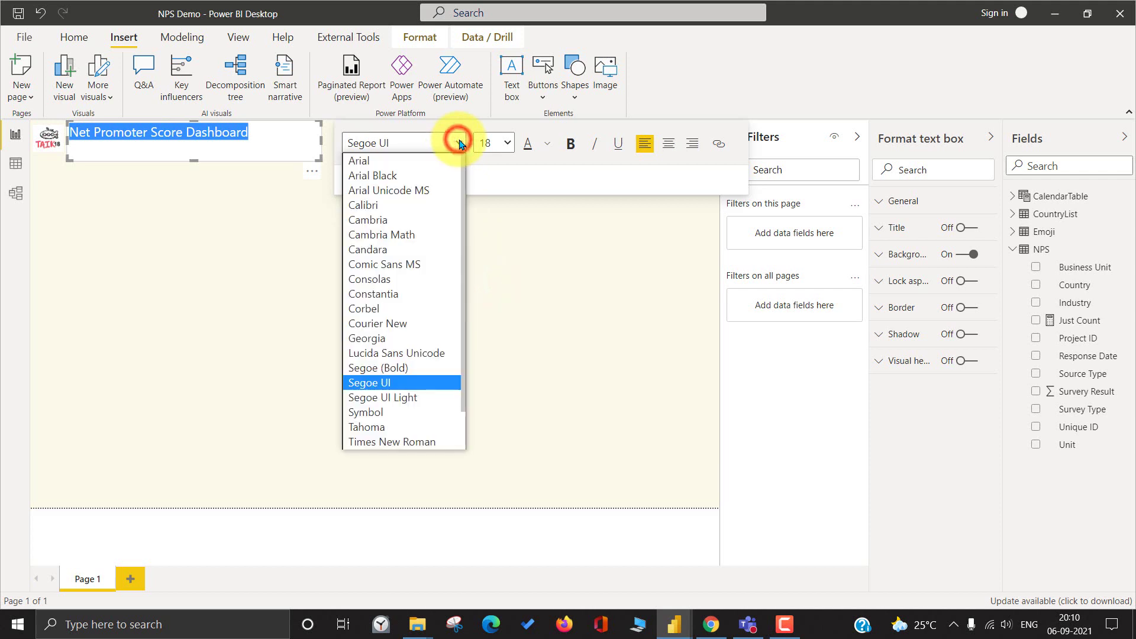
pyautogui.click(417, 399)
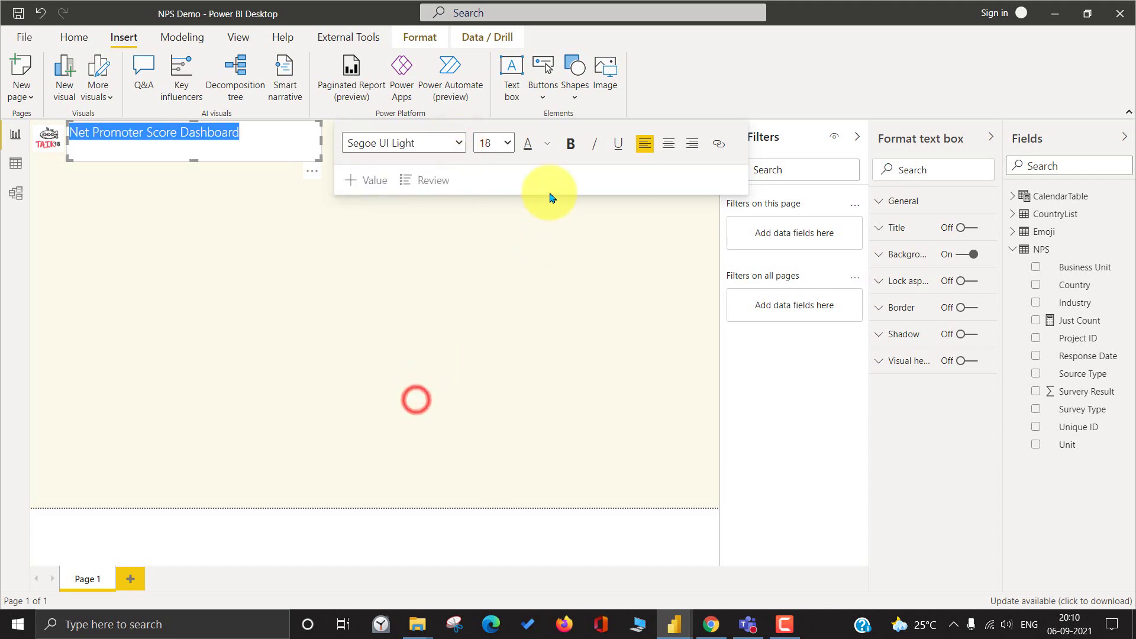
pyautogui.click(569, 143)
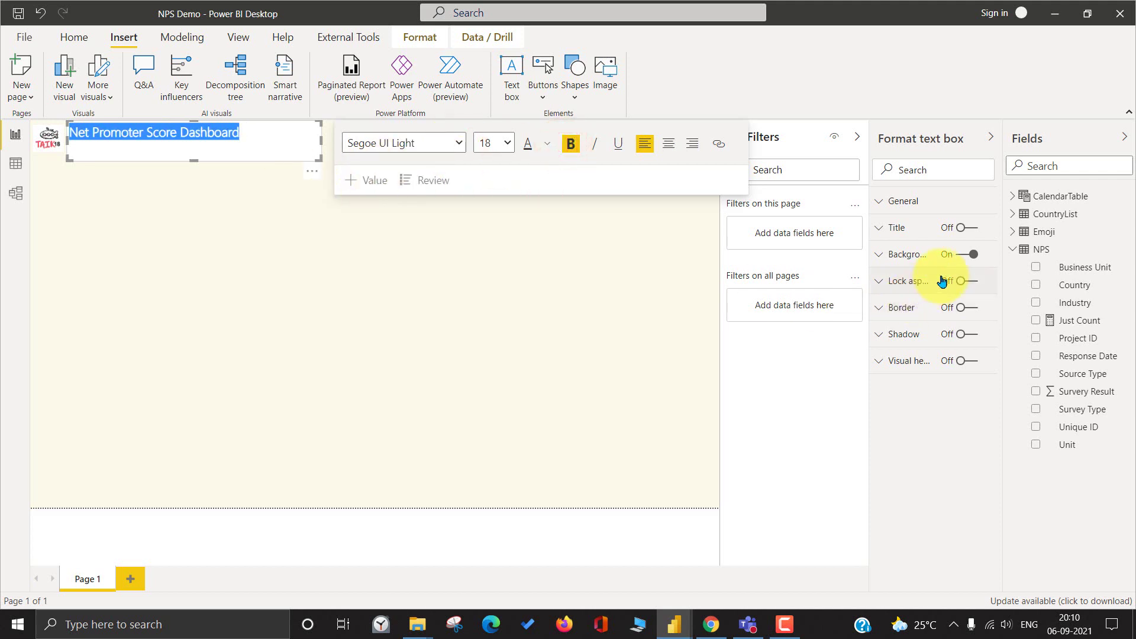
# - Turn off the title text box's background, reduce its height and align it vertically with the logo
pyautogui.click(960, 256)
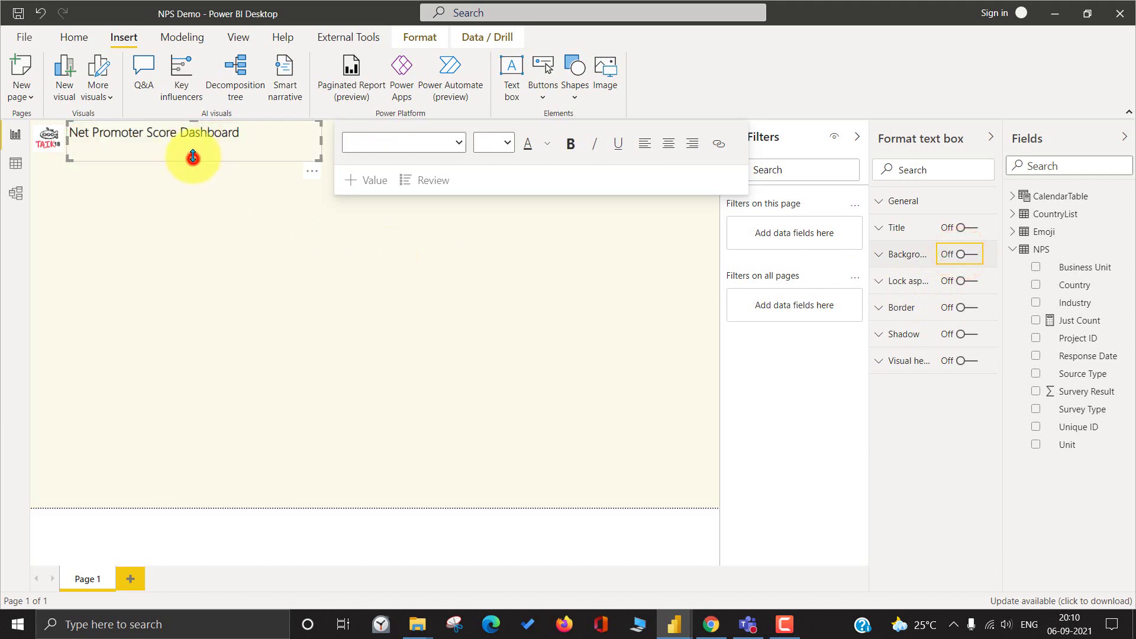
pyautogui.moveTo(193, 156); pyautogui.dragTo(190, 145)
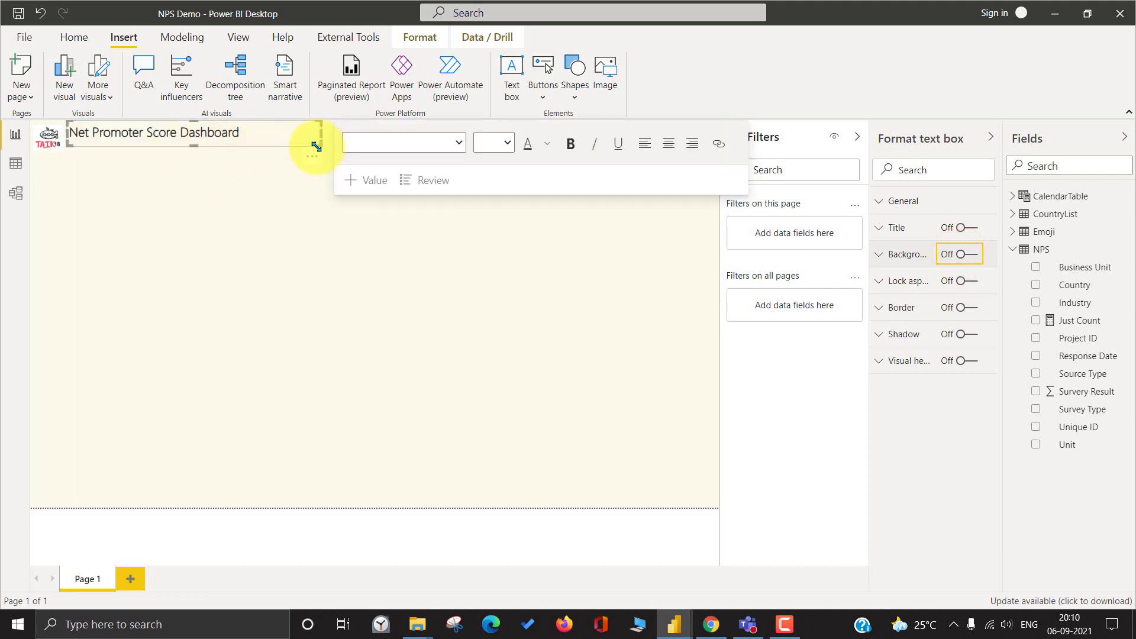
pyautogui.moveTo(313, 159); pyautogui.dragTo(312, 155)
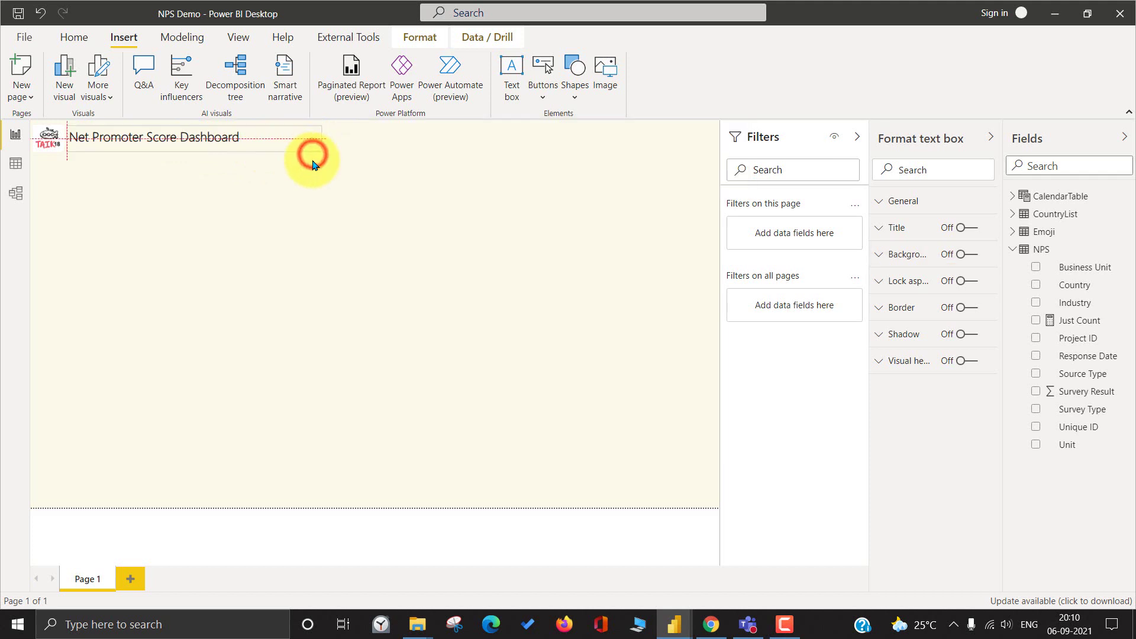
pyautogui.click(242, 200)
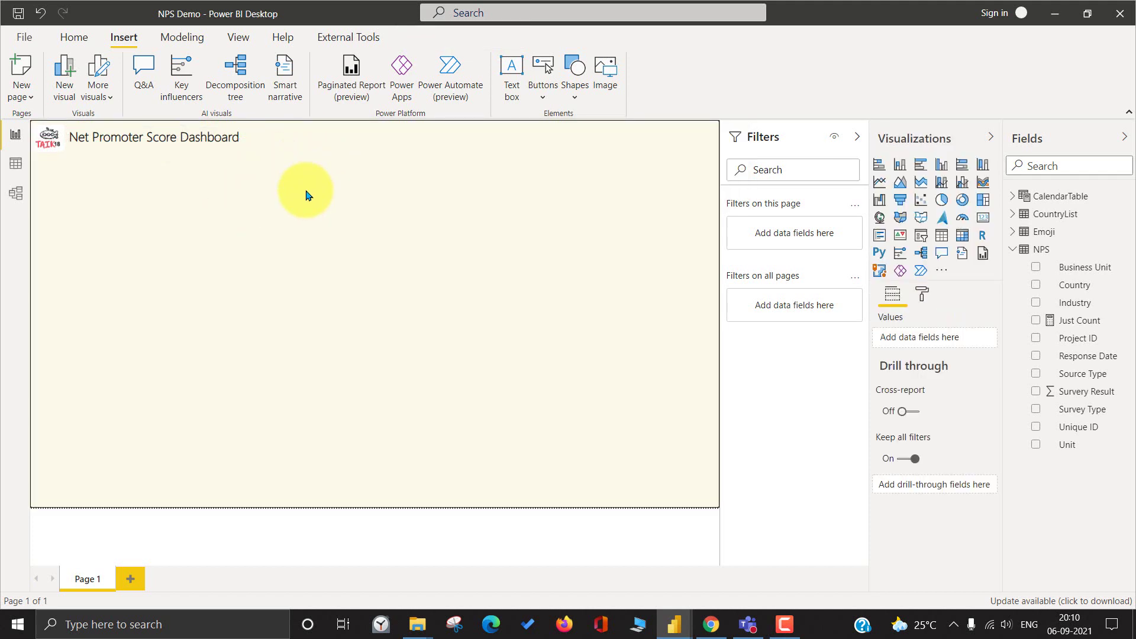
# - Show the Emoji table's rows in the data view and collapse the CalendarTable fields
pyautogui.click(12, 165)
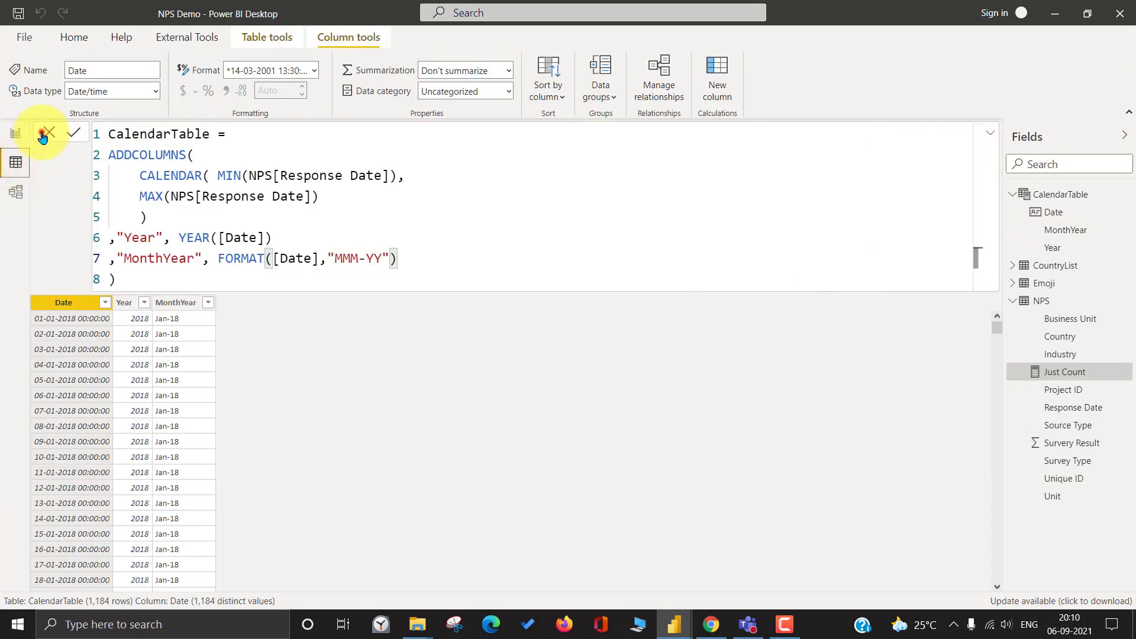
pyautogui.click(42, 134)
pyautogui.click(1013, 195)
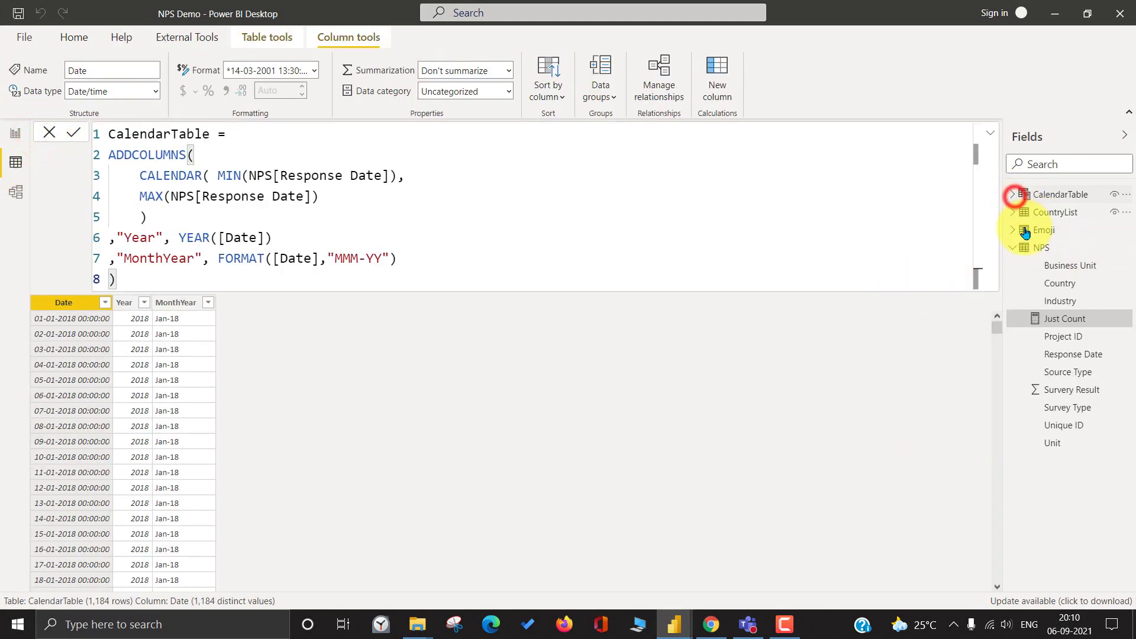
pyautogui.click(1013, 230)
pyautogui.click(1059, 236)
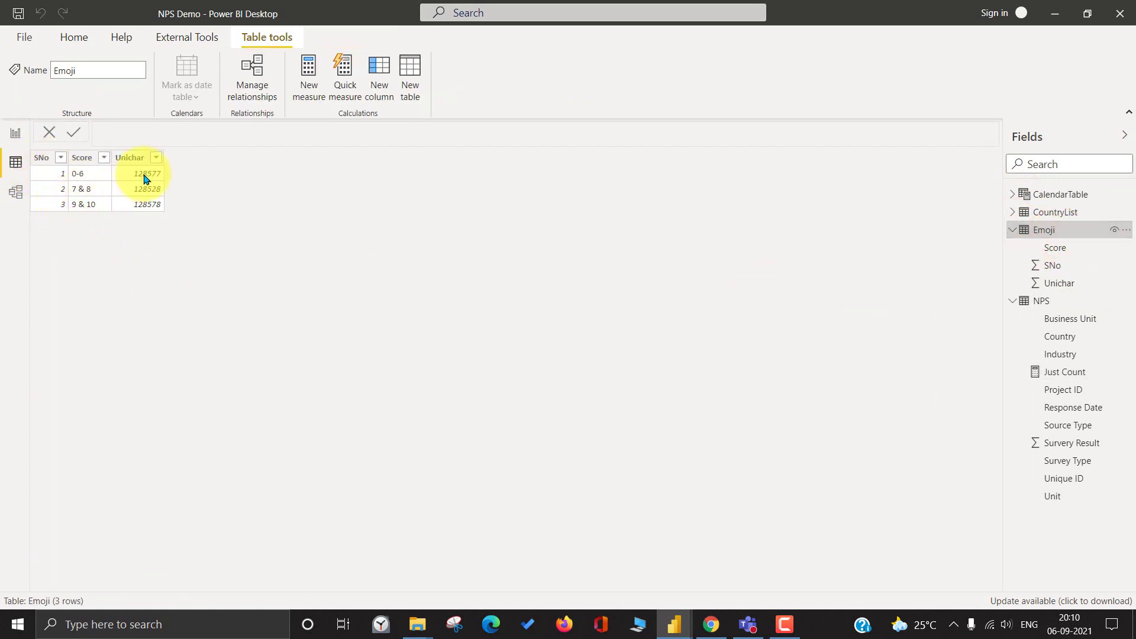
# - Start a new calculated column in the Emoji table
pyautogui.click(1129, 232)
pyautogui.click(1028, 258)
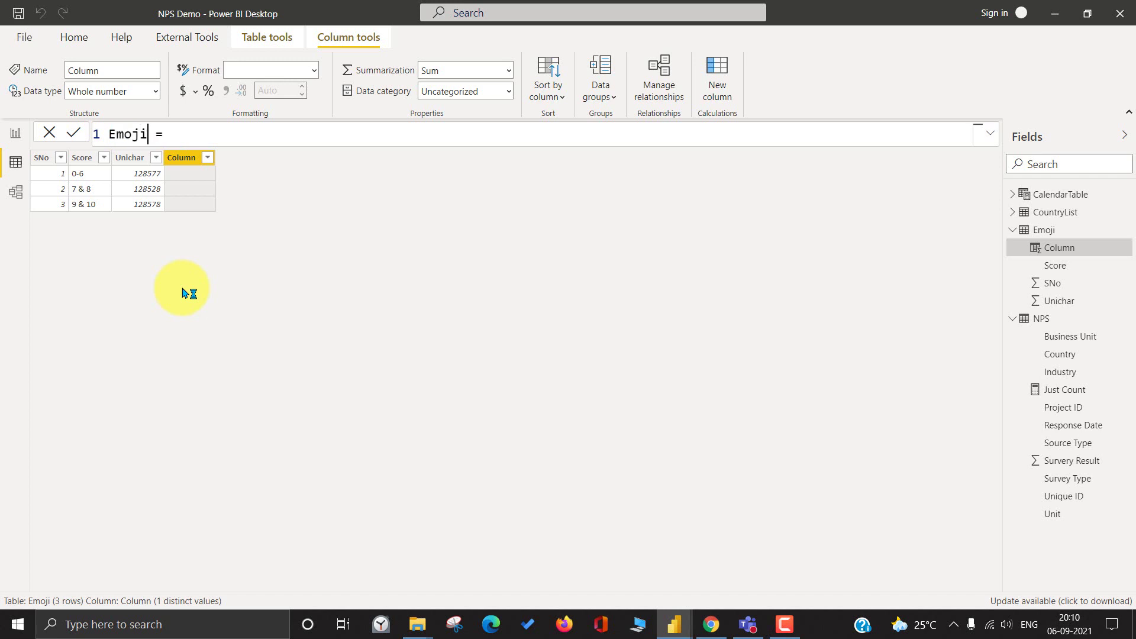
# - Check the EmojiTable fields in the Customer Satisfaction Dashboard report, and return to the NPS Demo report
pyautogui.hotkey('alt', 'Tab')
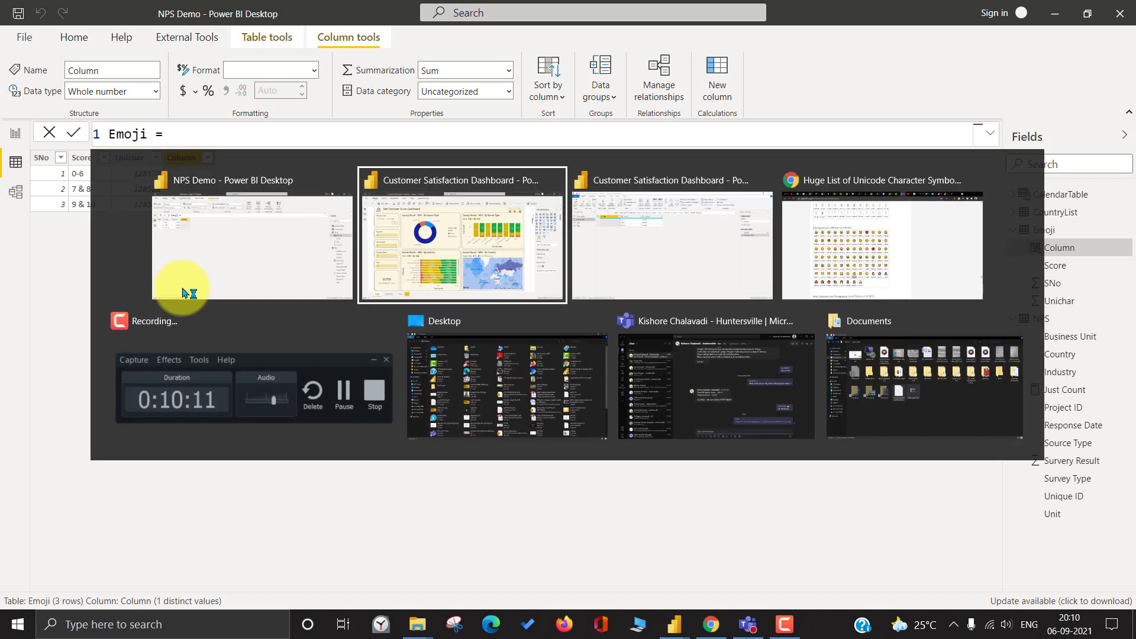
pyautogui.hotkey('alt', 'Tab')
pyautogui.hotkey('alt', 'Tab')
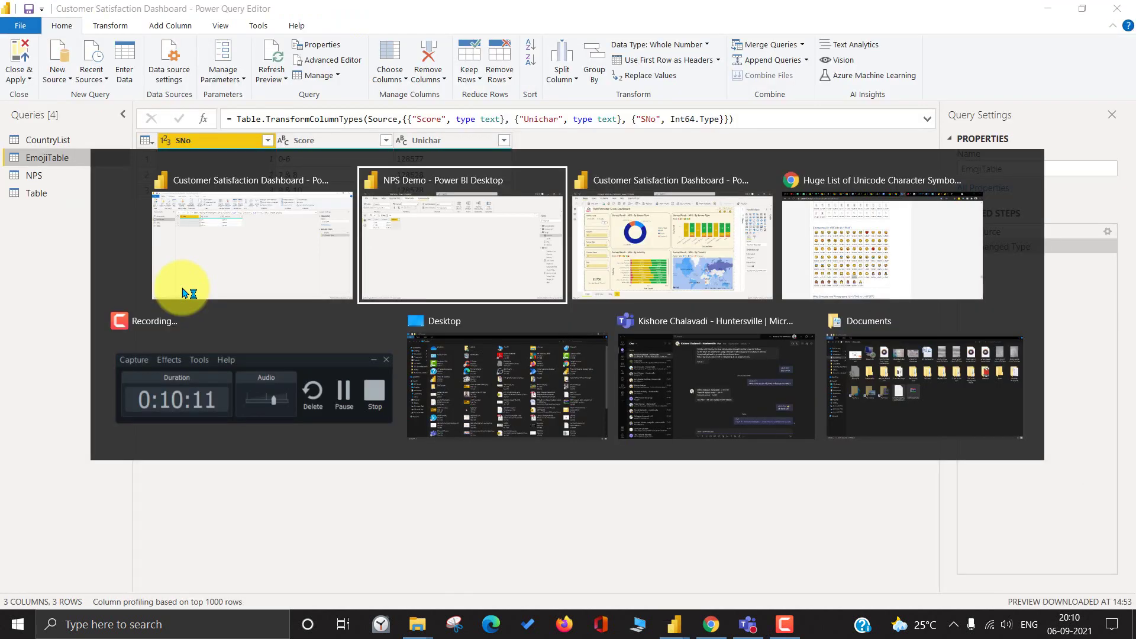
pyautogui.hotkey('alt', 'Tab')
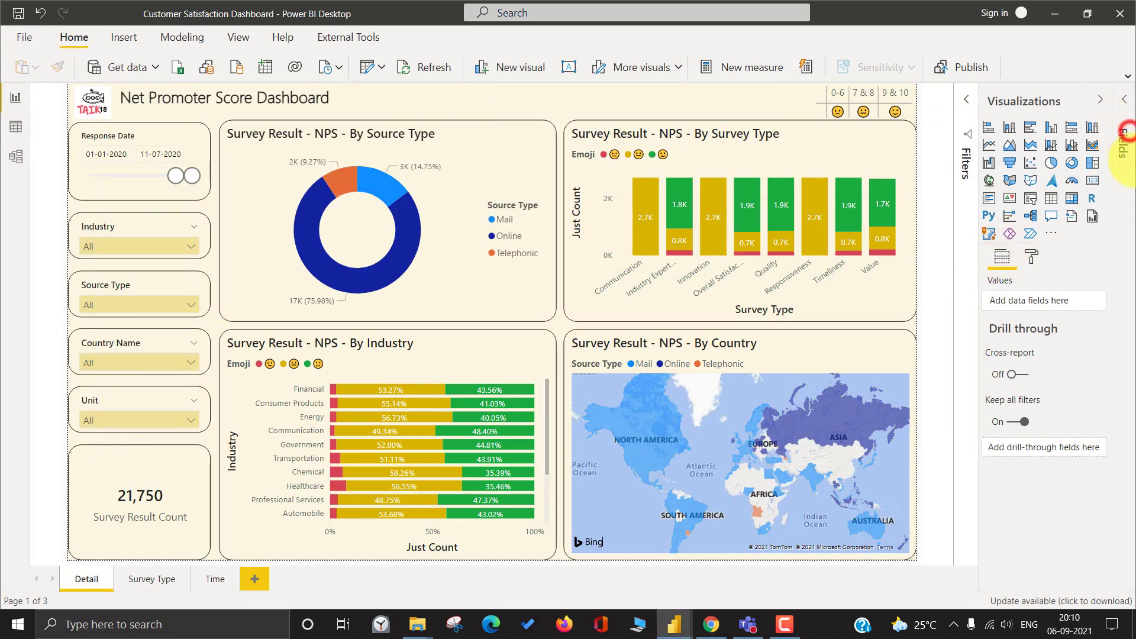
pyautogui.click(1124, 136)
pyautogui.click(950, 198)
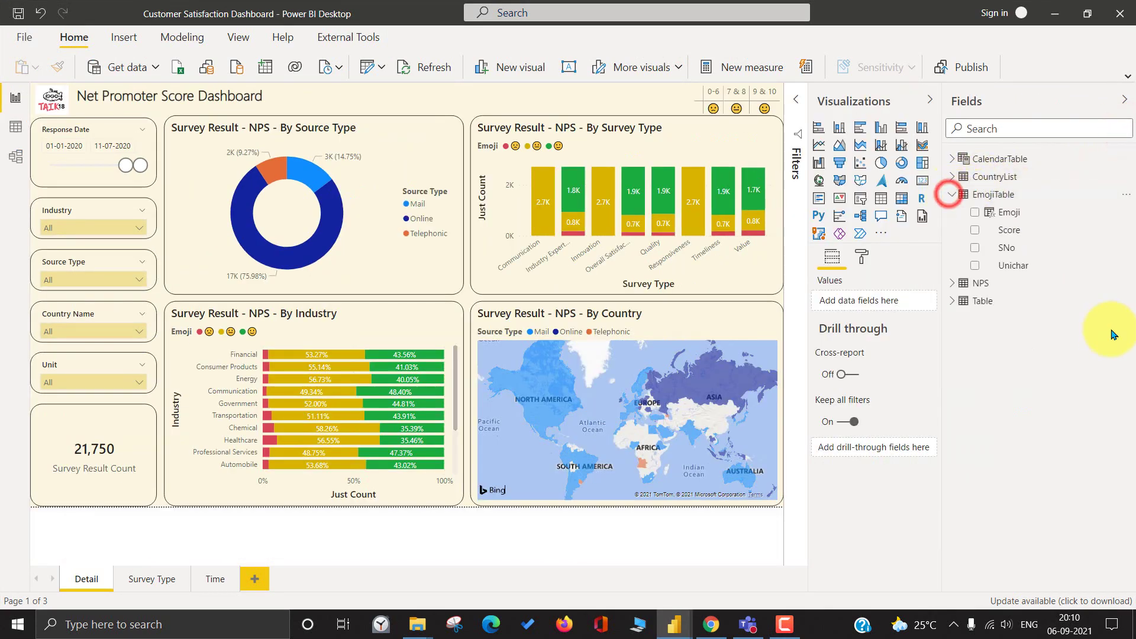
pyautogui.hotkey('alt', 'Tab')
pyautogui.hotkey('alt', 'Tab')
pyautogui.hotkey('alt', 'Tab')
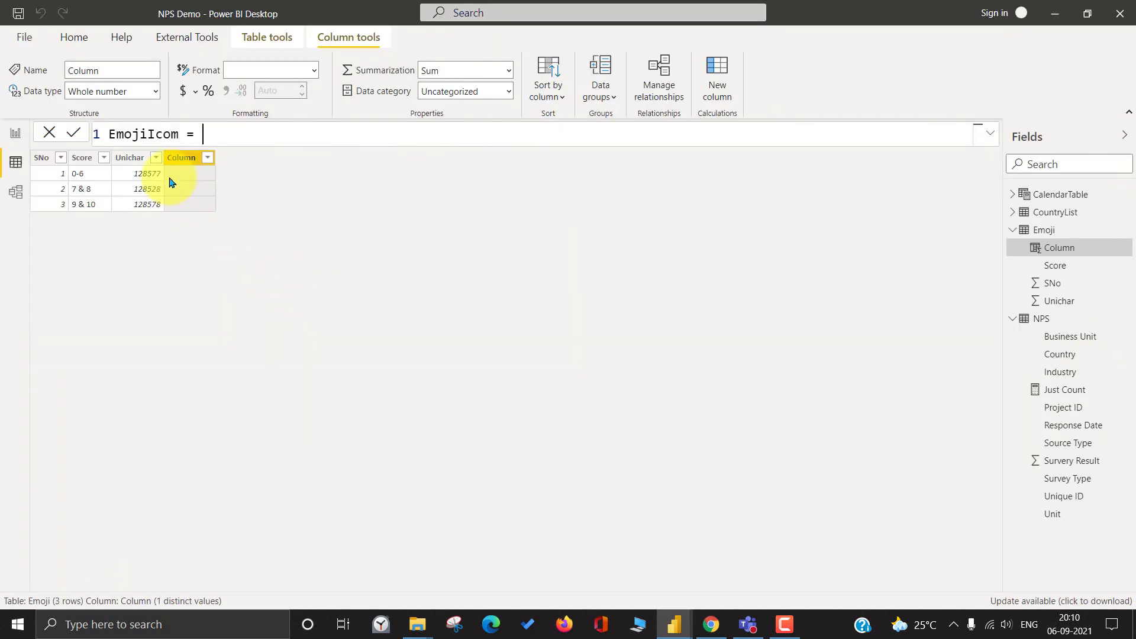
# - Define the new Emoji table column as EmojiIcom = UNICHAR(Emoji[Unichar])
pyautogui.write('uni')
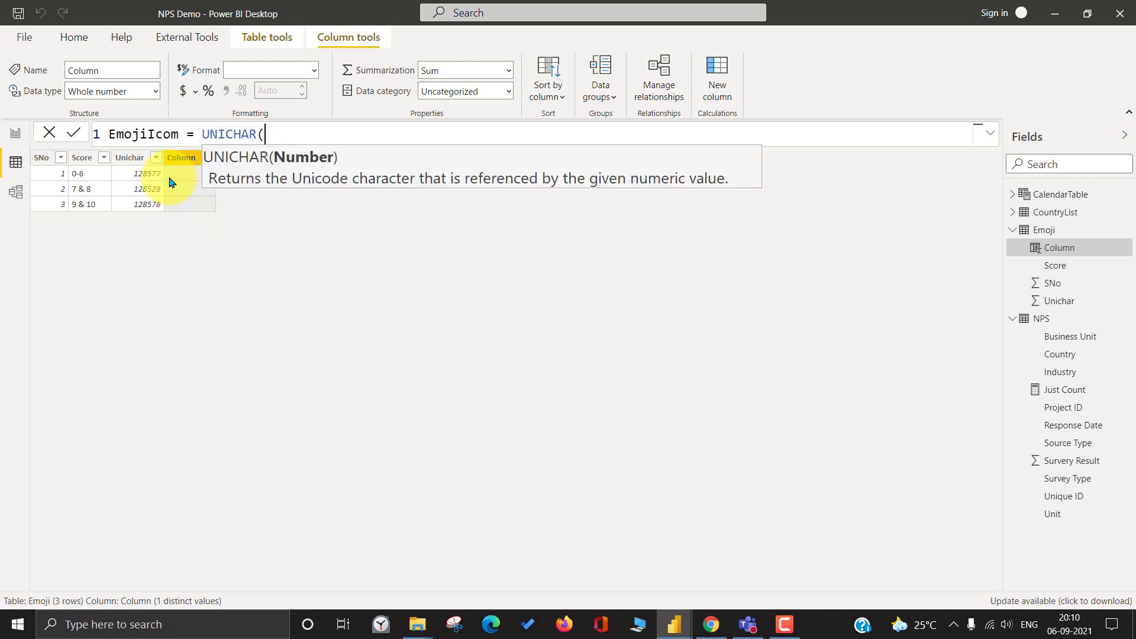
pyautogui.write('uni')
pyautogui.press('Up')
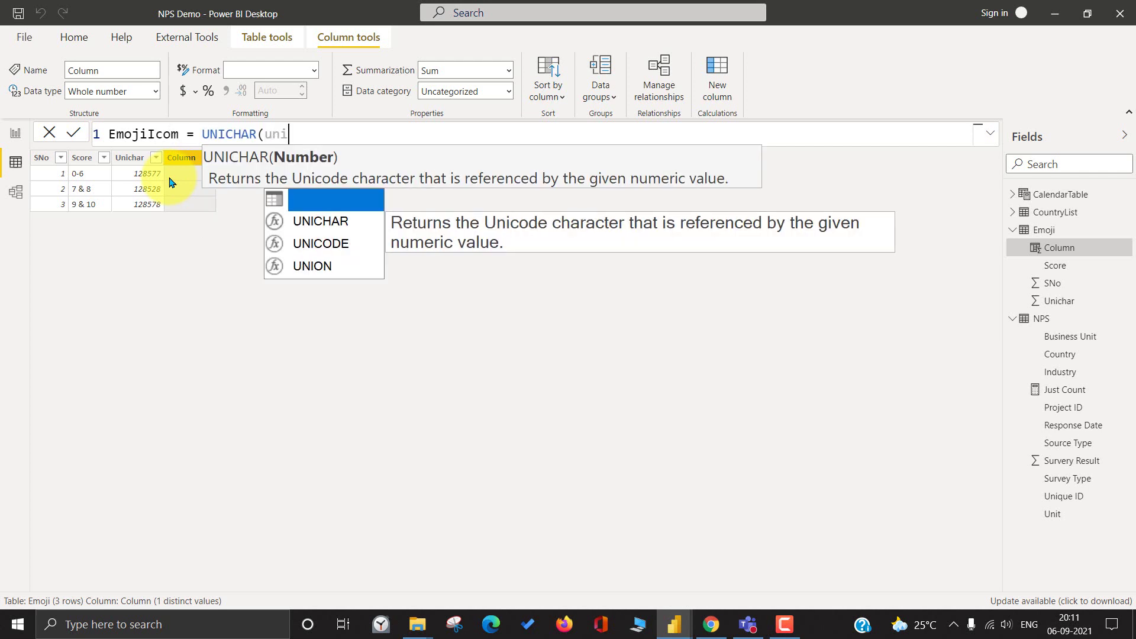
pyautogui.press('Tab')
pyautogui.write(')')
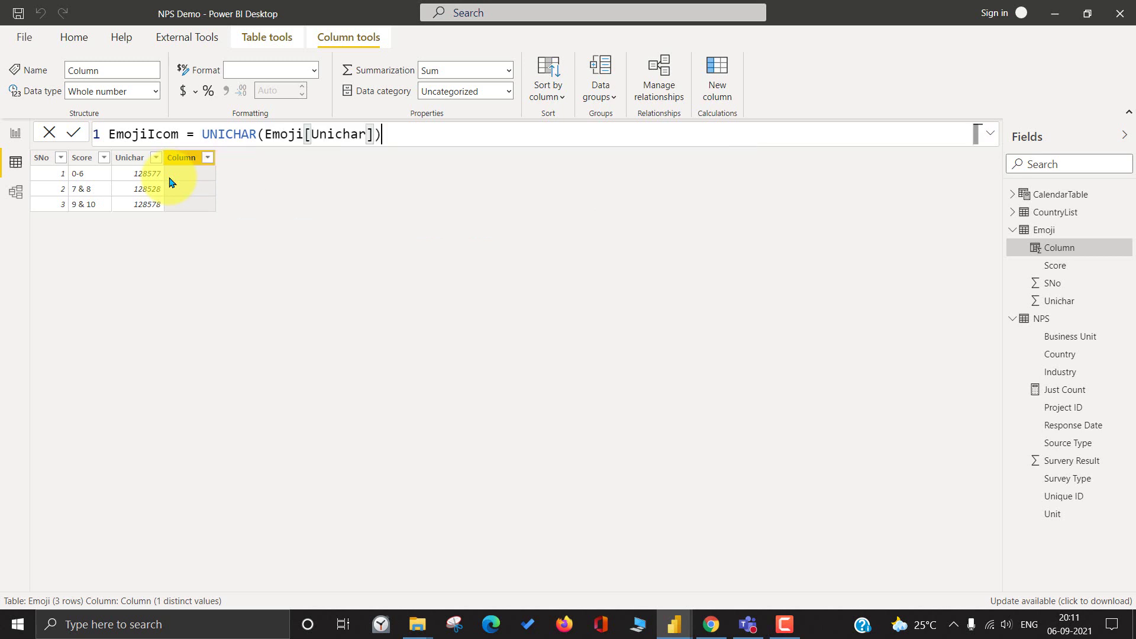
pyautogui.click(73, 136)
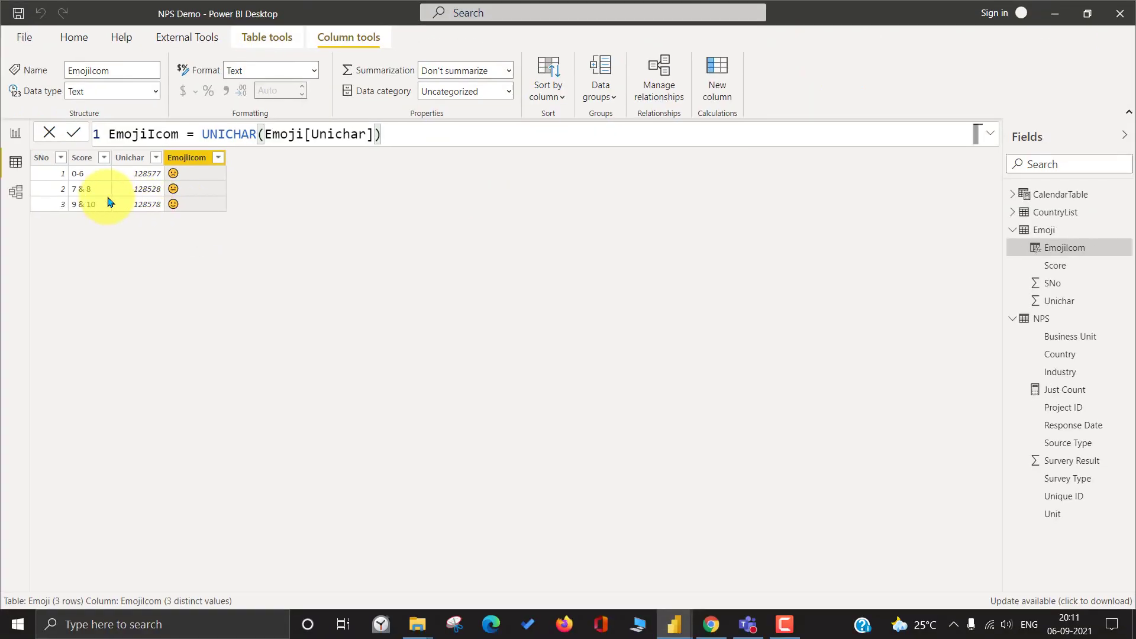
# - Add a slicer to the report page and fill it with the Date field from CalendarTable
pyautogui.click(15, 133)
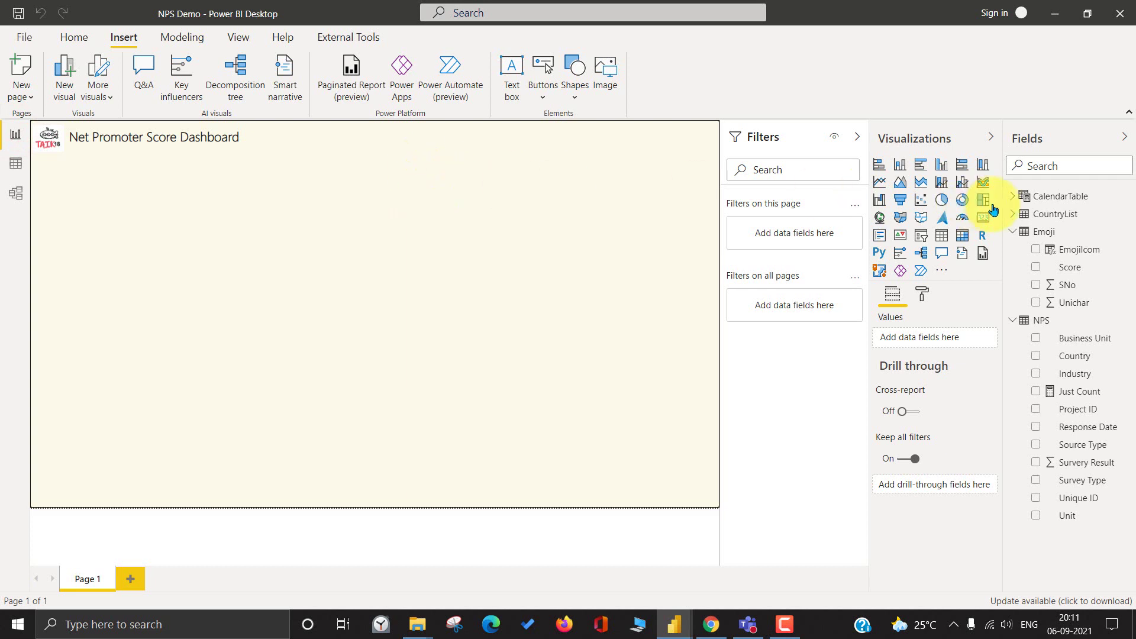
pyautogui.click(923, 236)
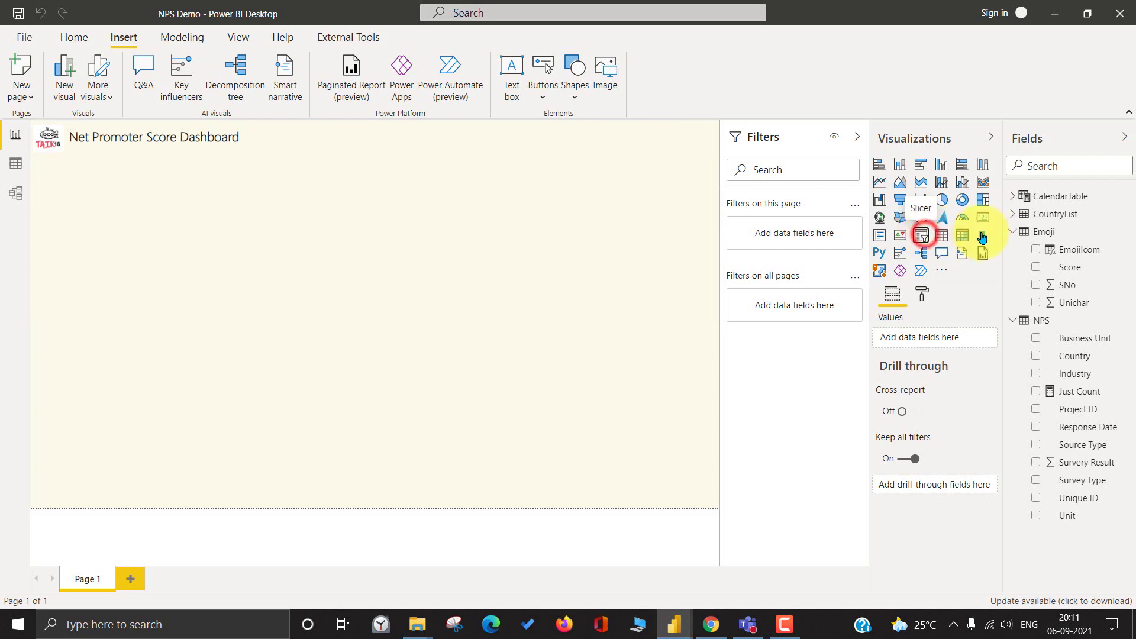
pyautogui.click(1016, 197)
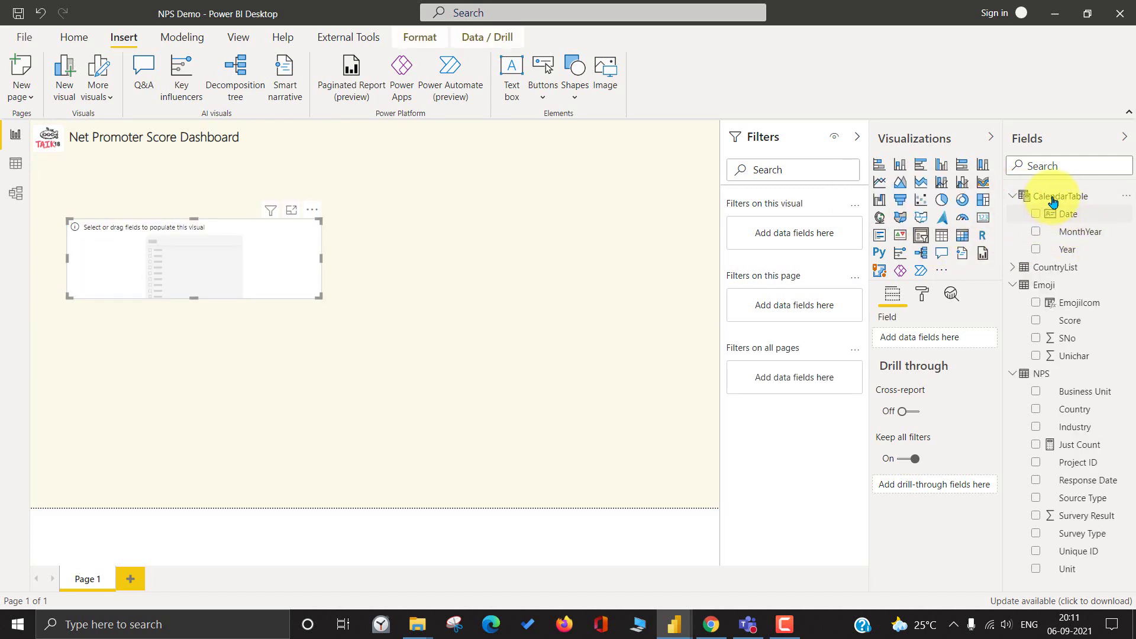
pyautogui.moveTo(1065, 217); pyautogui.dragTo(280, 263)
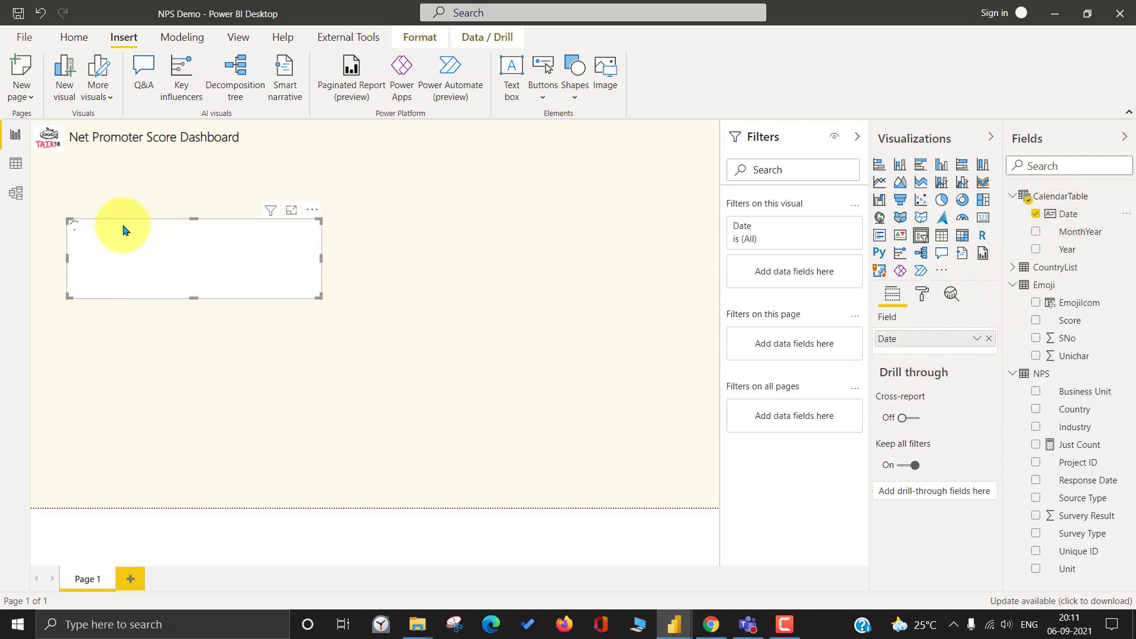
pyautogui.click(312, 209)
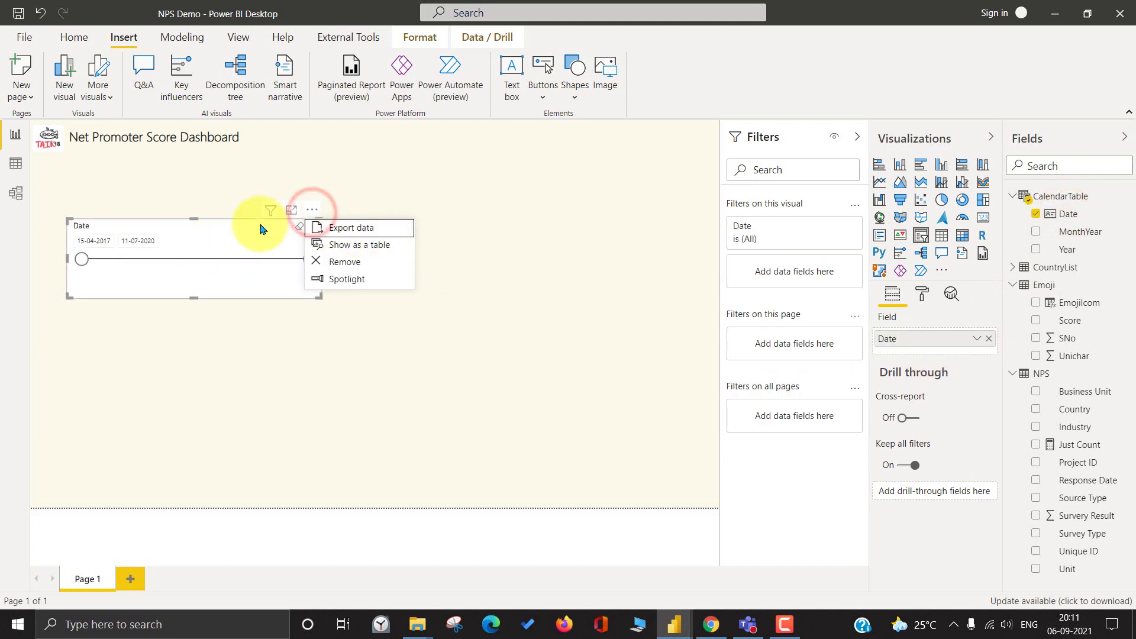
pyautogui.click(260, 226)
pyautogui.click(310, 227)
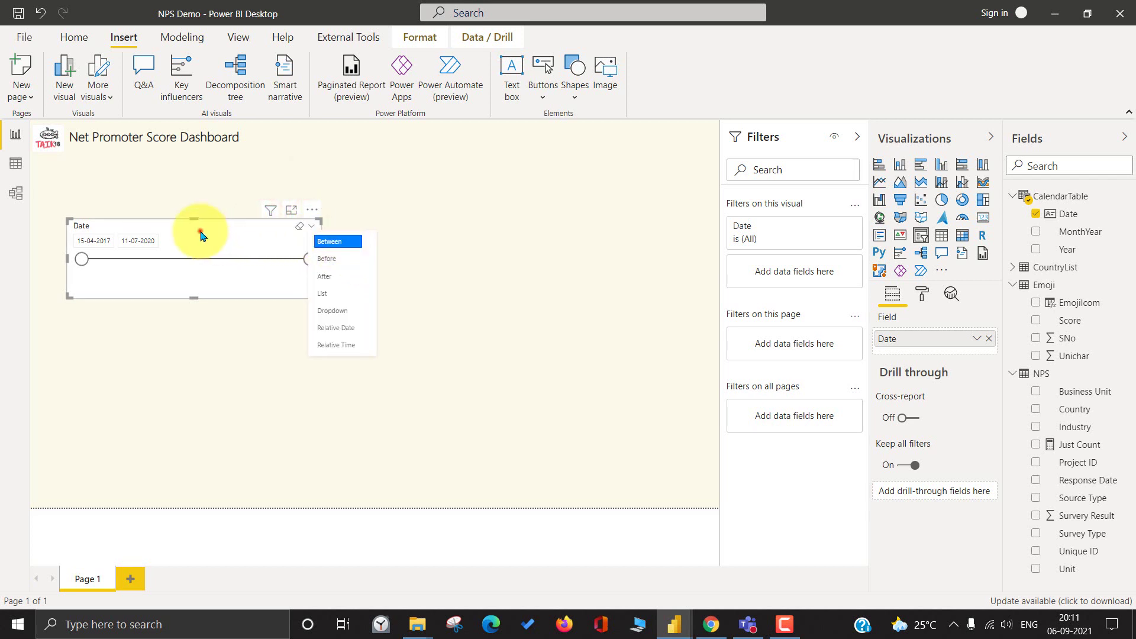
# - Move the date slicer to the page's left edge below the logo and narrow it to about half its width
pyautogui.moveTo(198, 233); pyautogui.dragTo(139, 179)
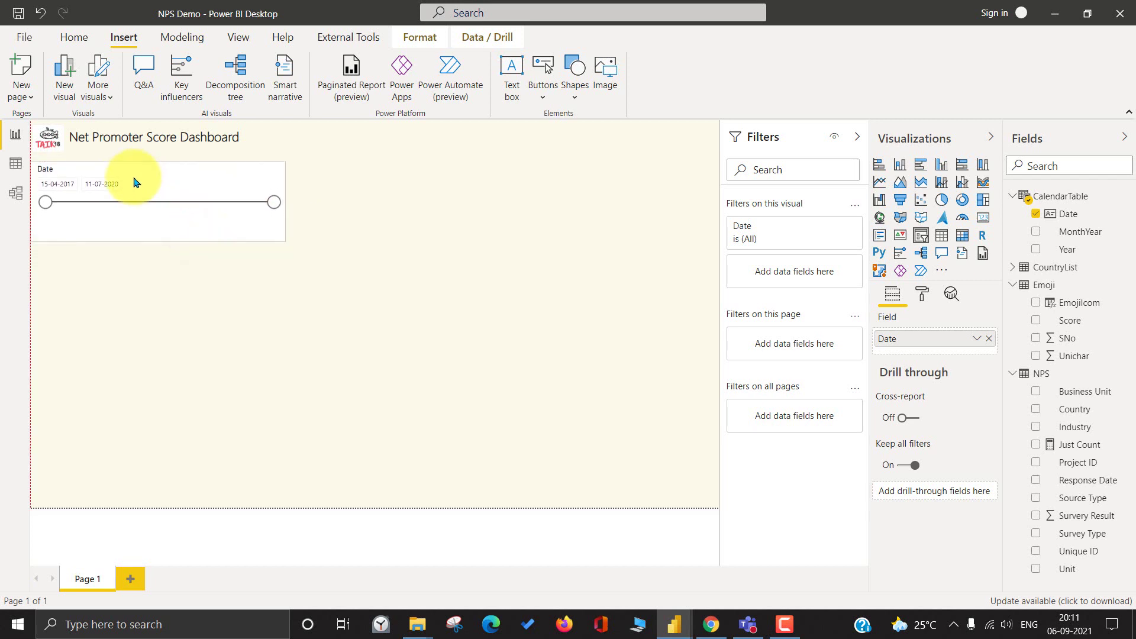
pyautogui.moveTo(285, 197); pyautogui.dragTo(153, 198)
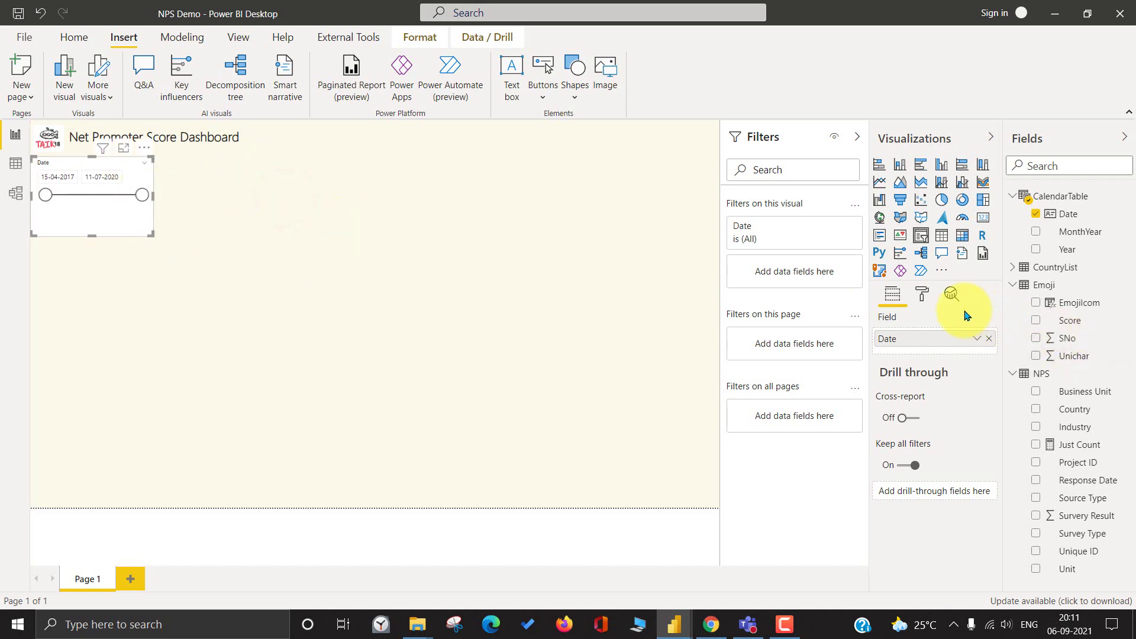
# - Check the date slicer's header warning and slightly increase the slicer's height to restore the header font size
pyautogui.click(923, 294)
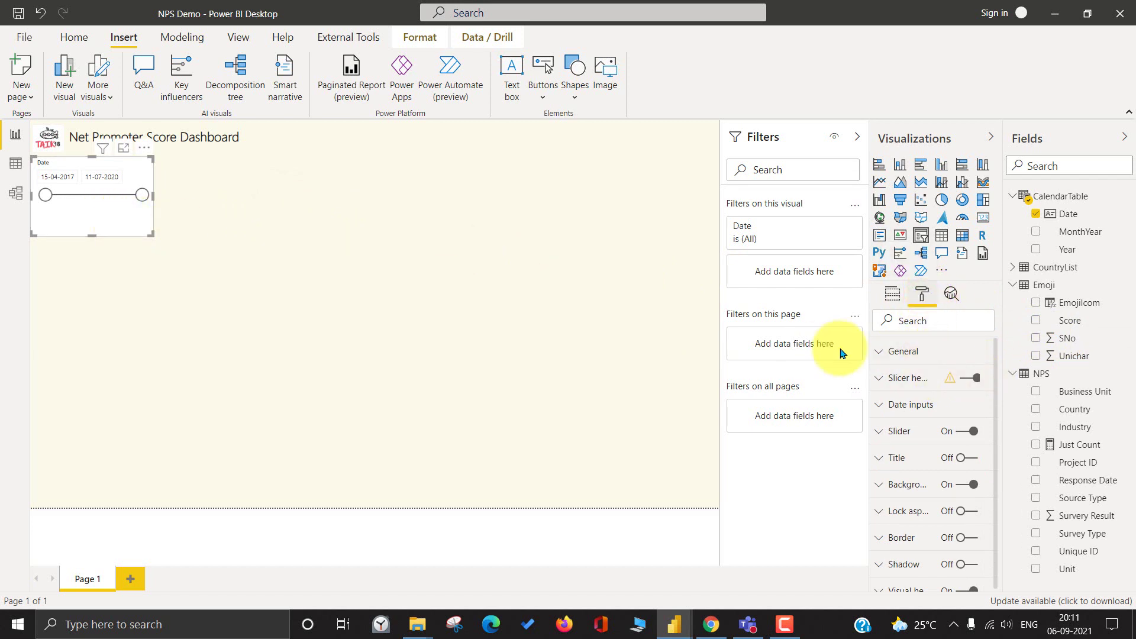
pyautogui.click(909, 376)
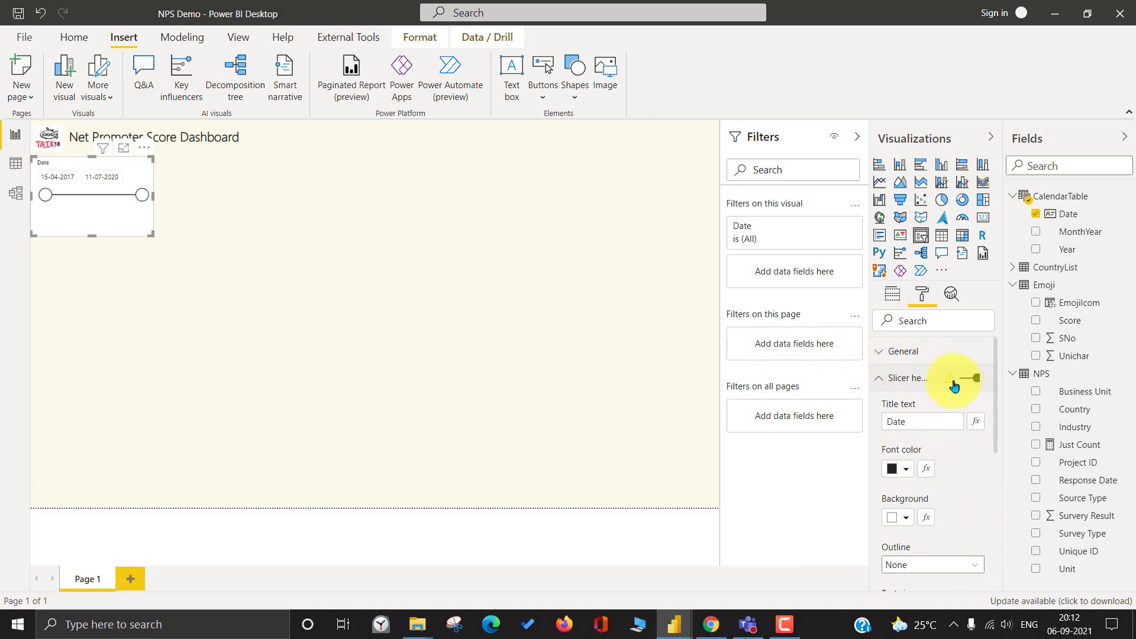
pyautogui.moveTo(954, 385)
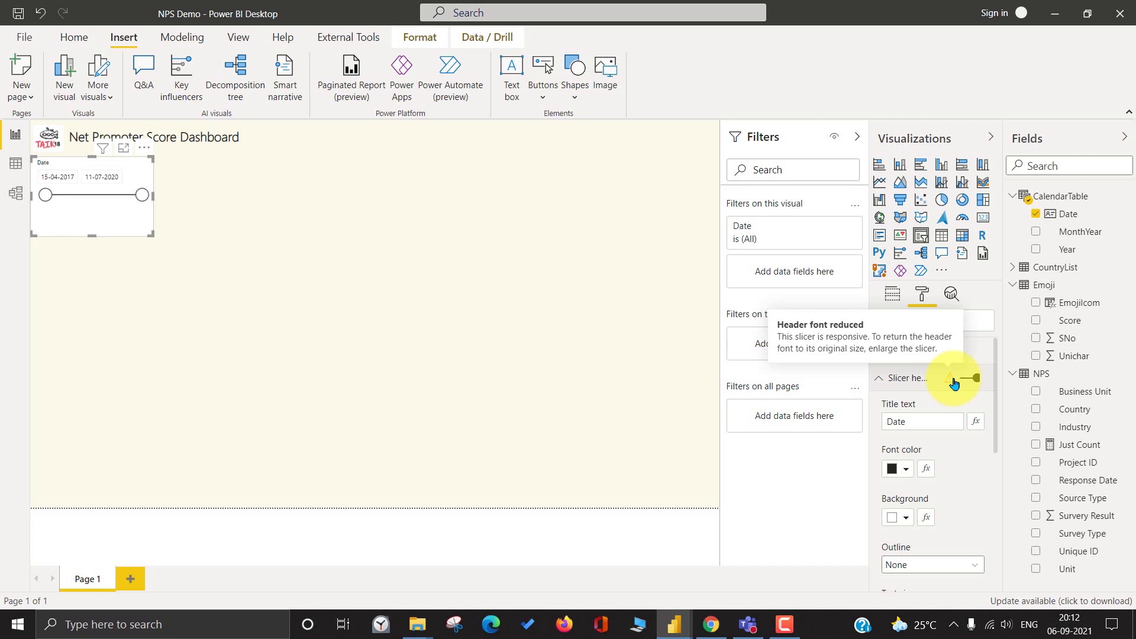
pyautogui.moveTo(90, 235)
pyautogui.mouseDown()
pyautogui.moveTo(82, 267)
pyautogui.moveTo(83, 239)
pyautogui.mouseUp()
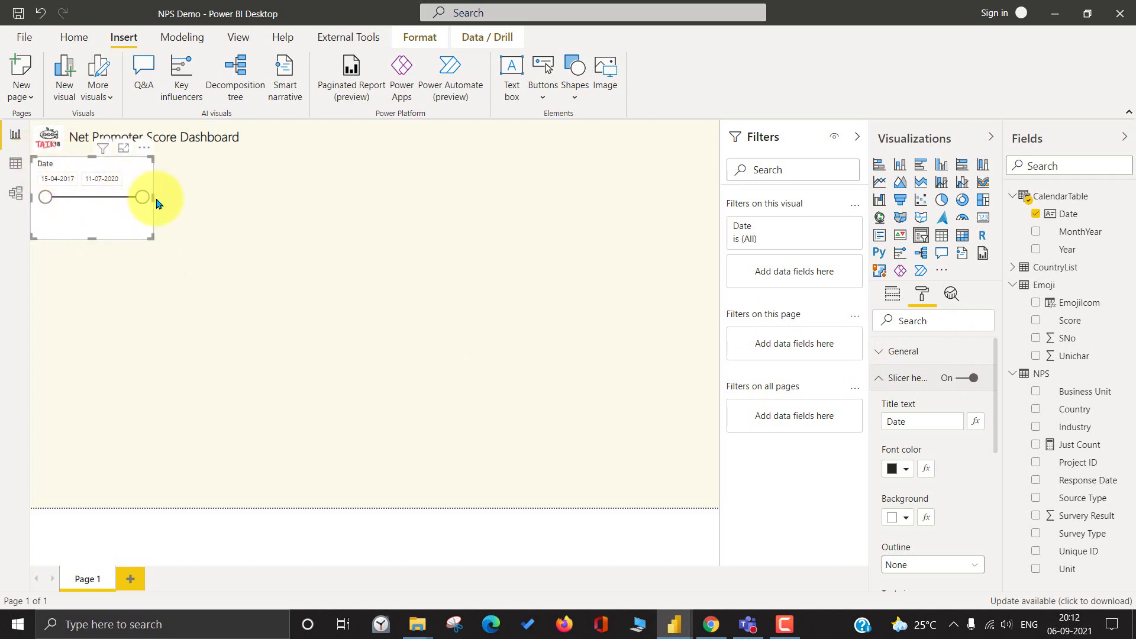
# - Set the date slicer's header title to "Response Date"
pyautogui.click(893, 382)
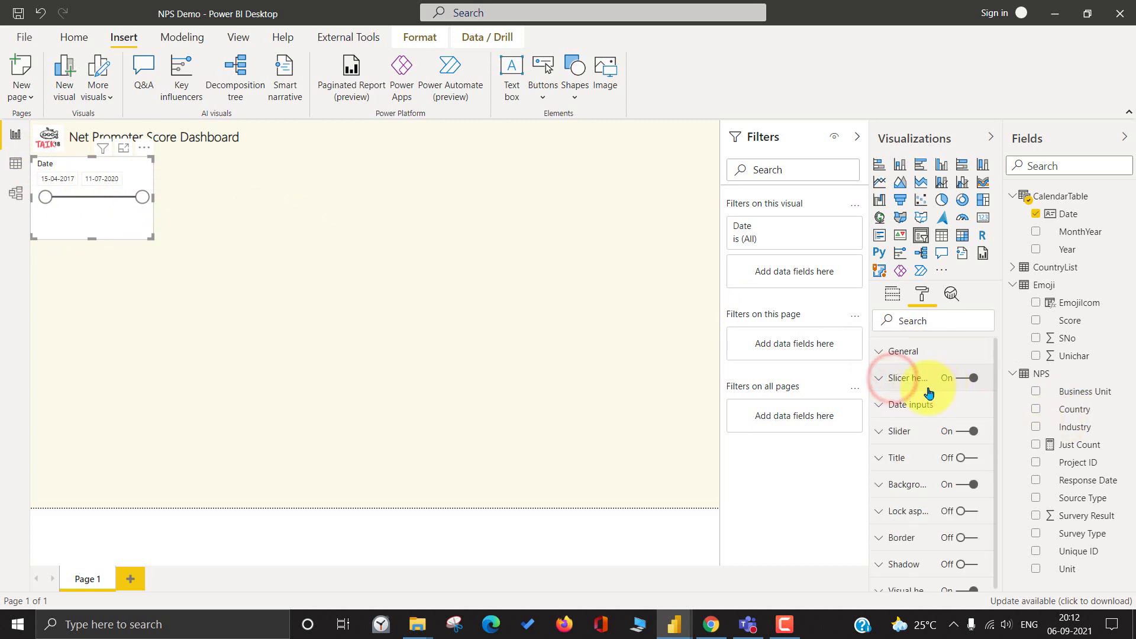
pyautogui.click(914, 382)
pyautogui.click(911, 414)
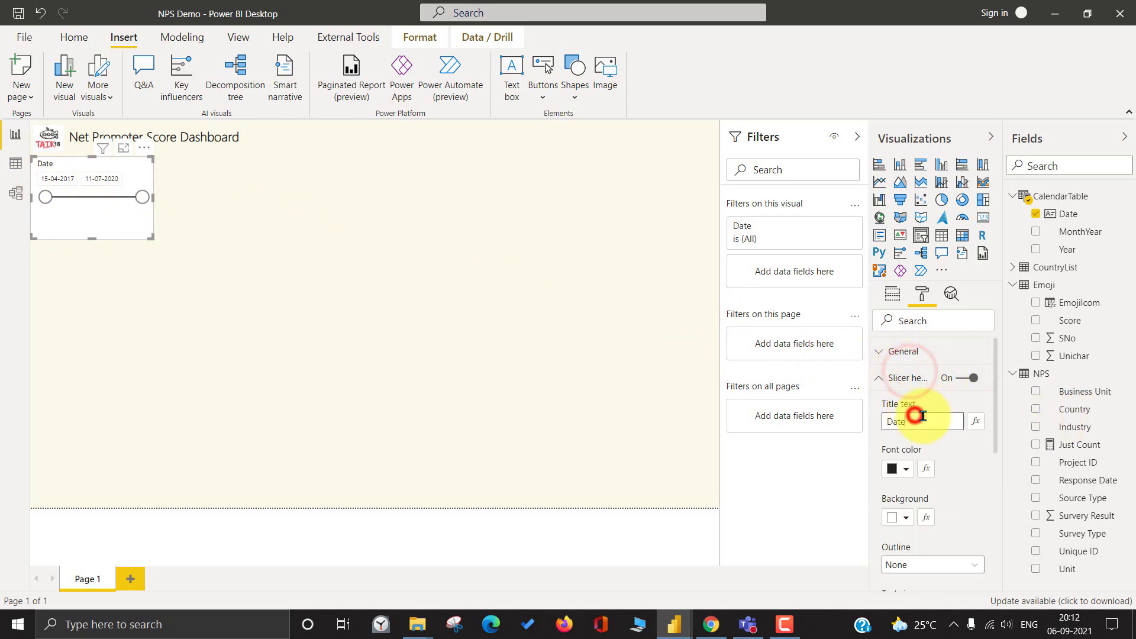
pyautogui.write('Response')
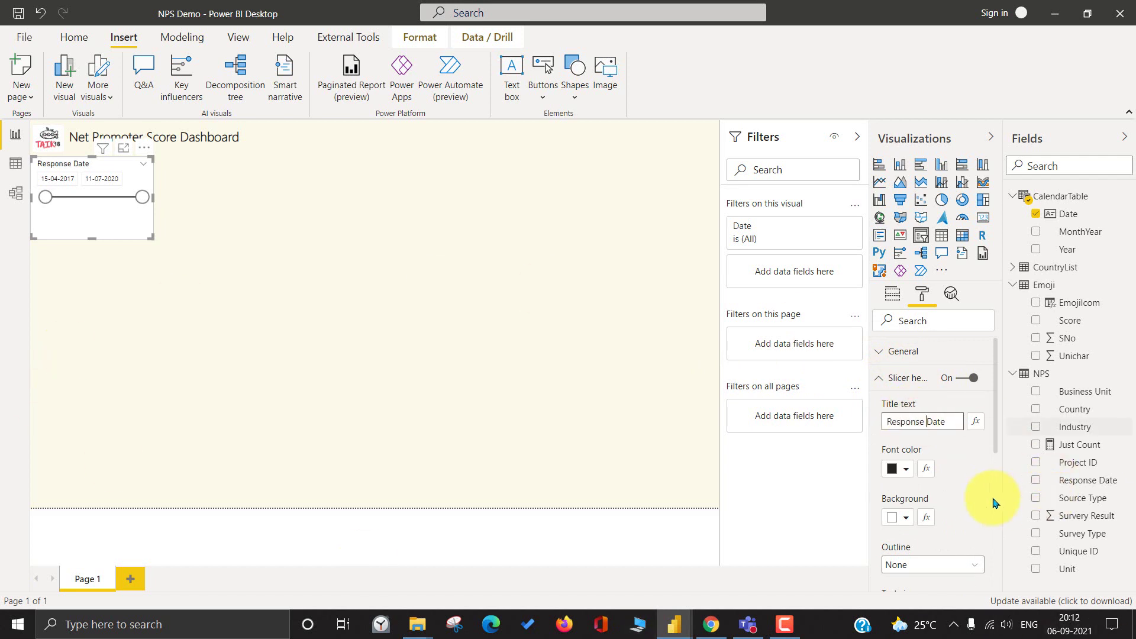
pyautogui.scroll(-5, 952, 504)
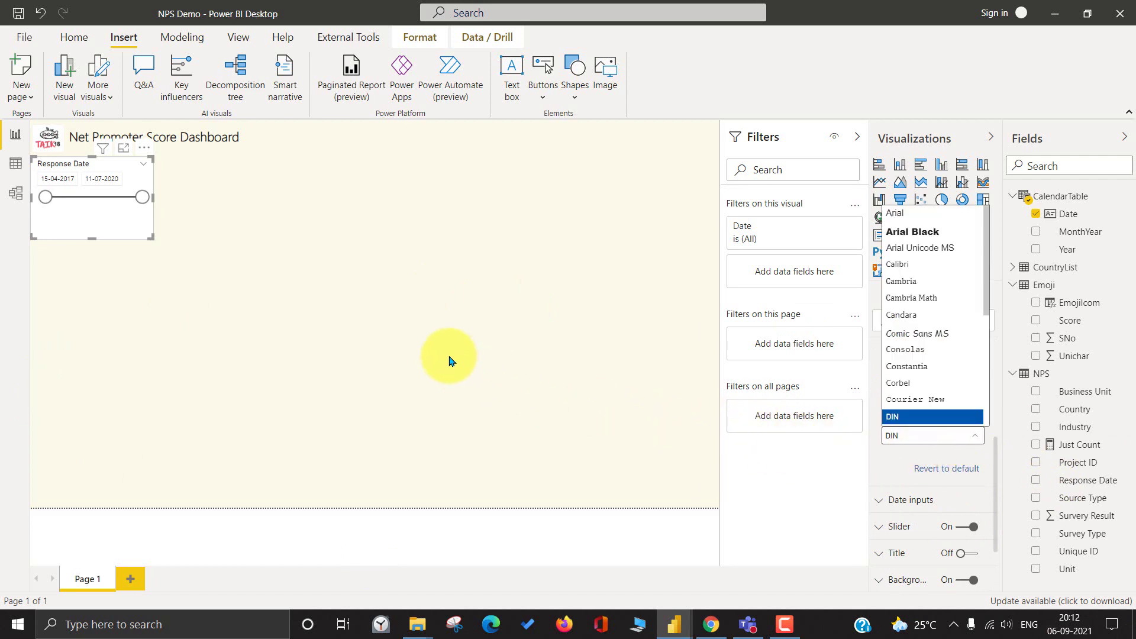
pyautogui.click(507, 329)
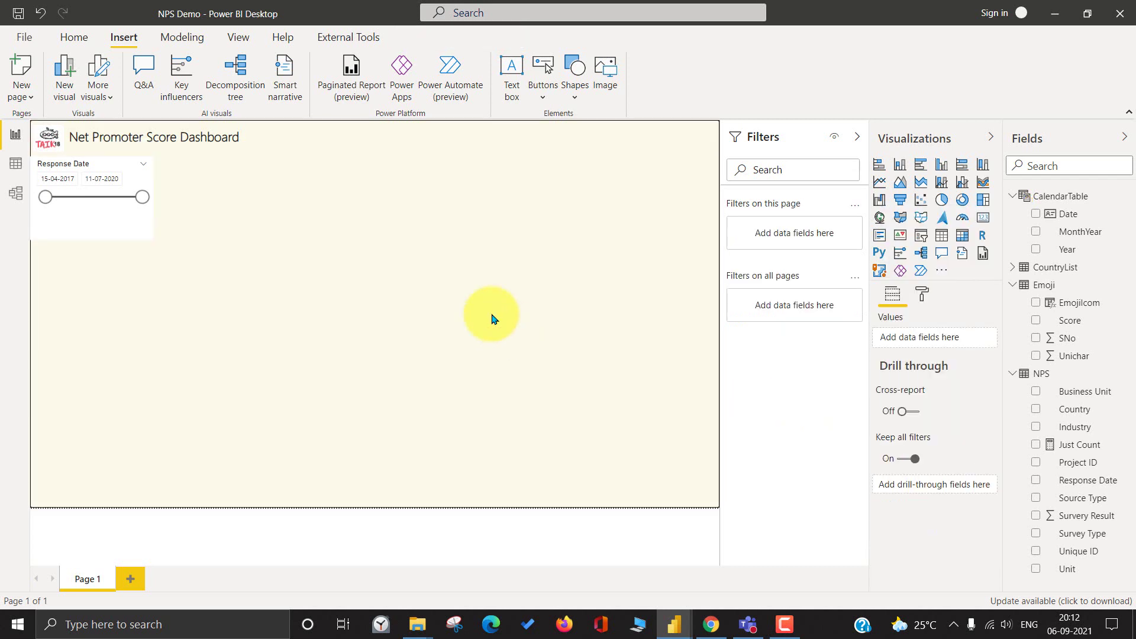
# - Customize the current theme's text, setting the title font family to Segoe UI Semibold
pyautogui.click(239, 35)
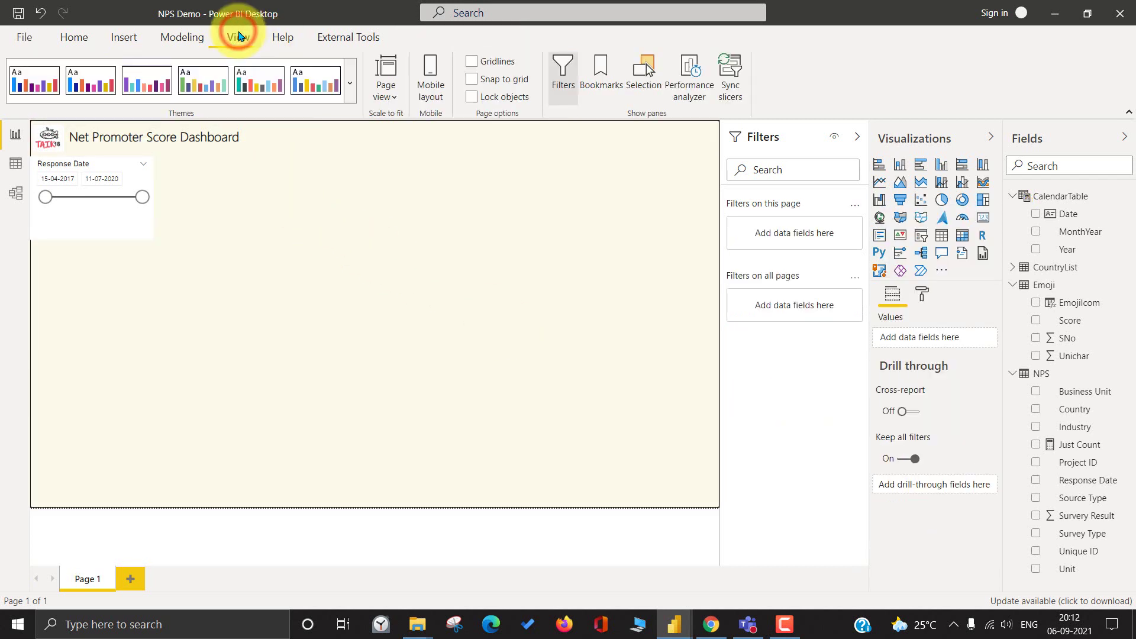
pyautogui.click(352, 84)
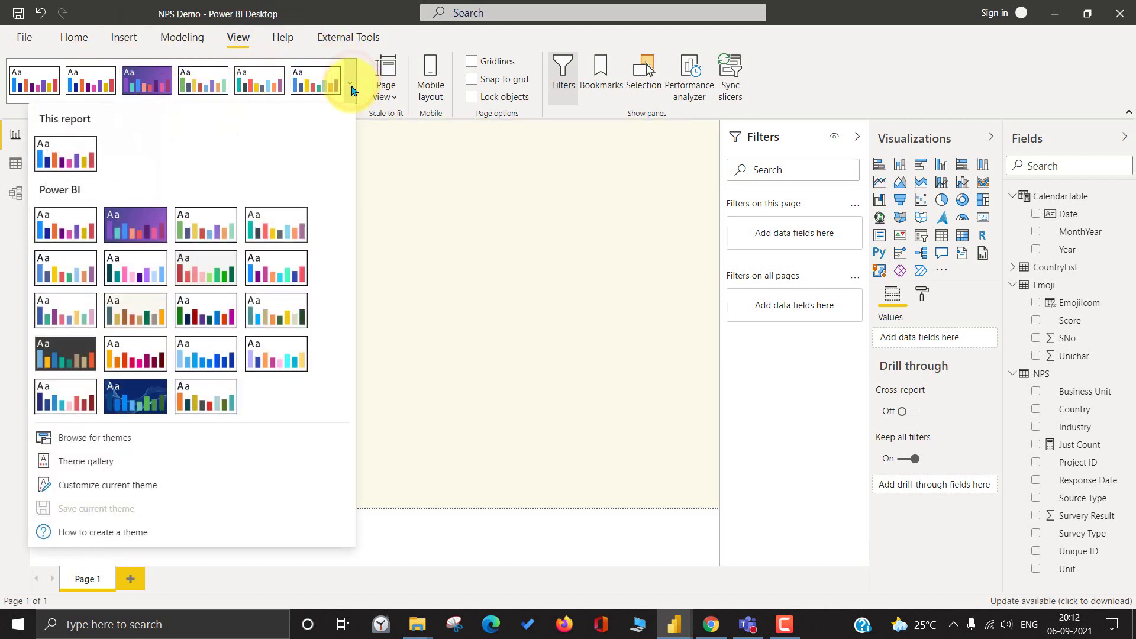
pyautogui.click(143, 485)
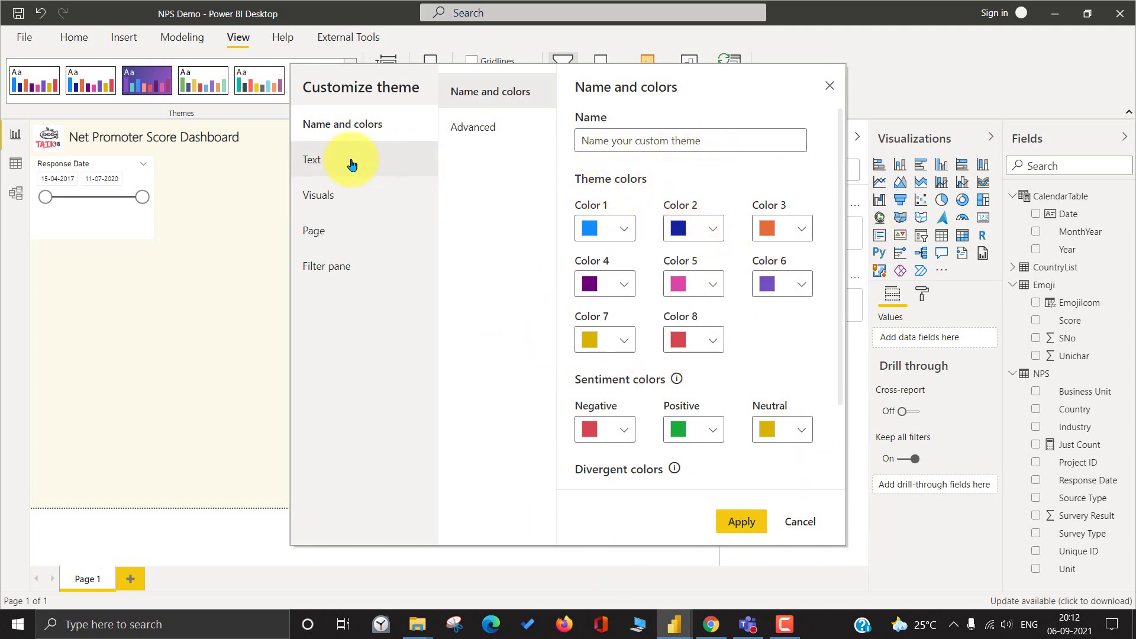
pyautogui.click(333, 165)
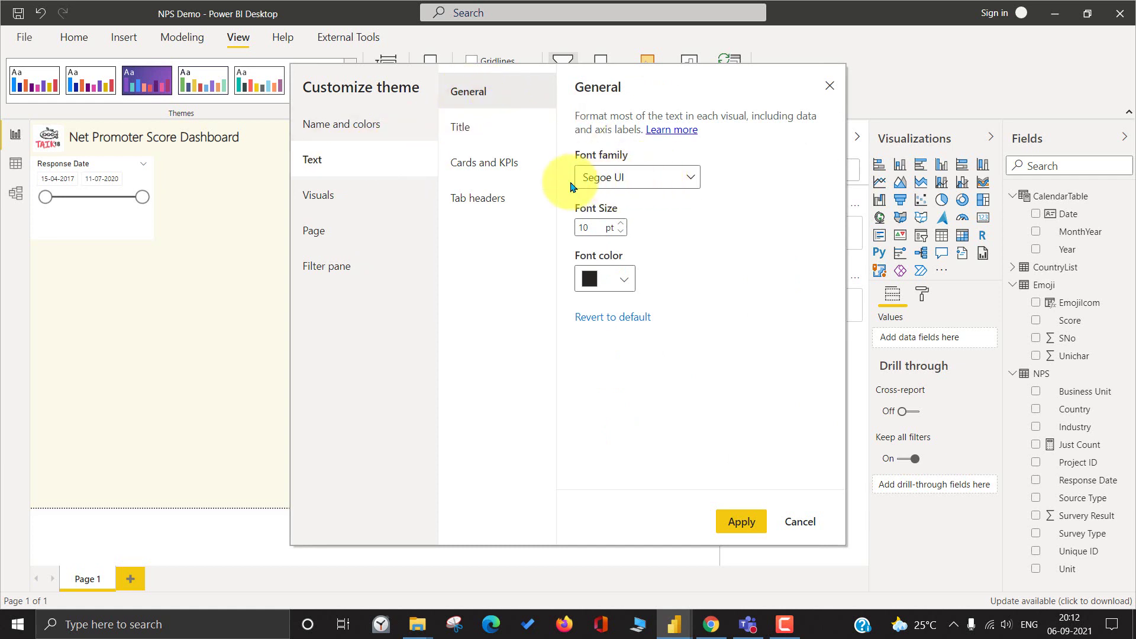
pyautogui.click(497, 131)
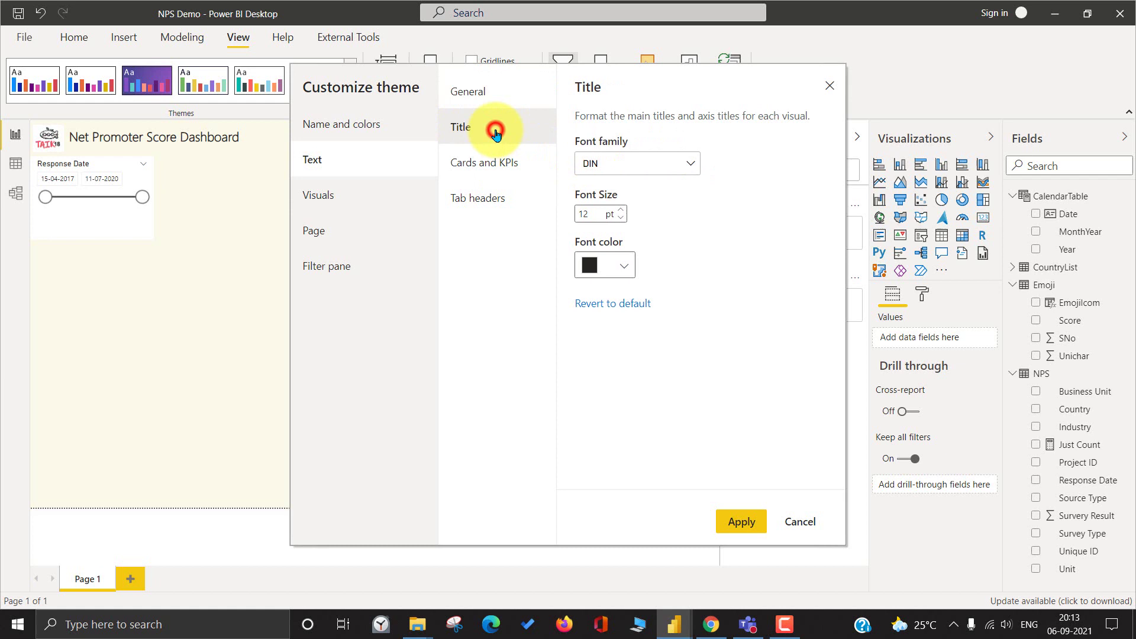
pyautogui.click(632, 159)
pyautogui.scroll(-5, 653, 296)
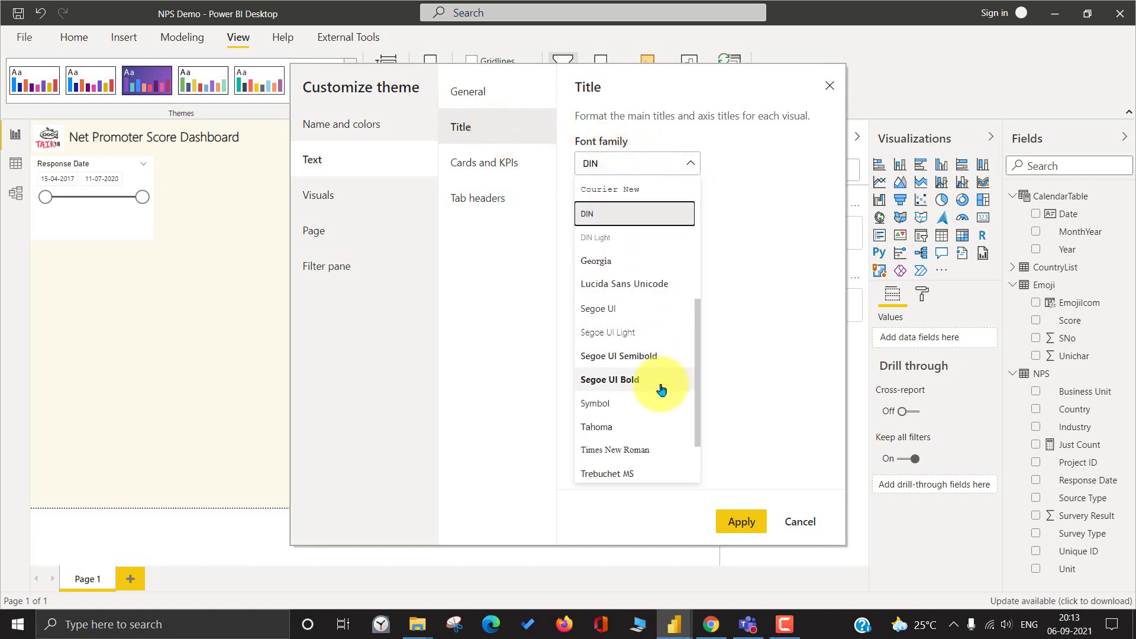
pyautogui.click(648, 358)
# - Set the Cards and KPIs font family to Segoe UI Semibold and apply the customized theme
pyautogui.click(510, 163)
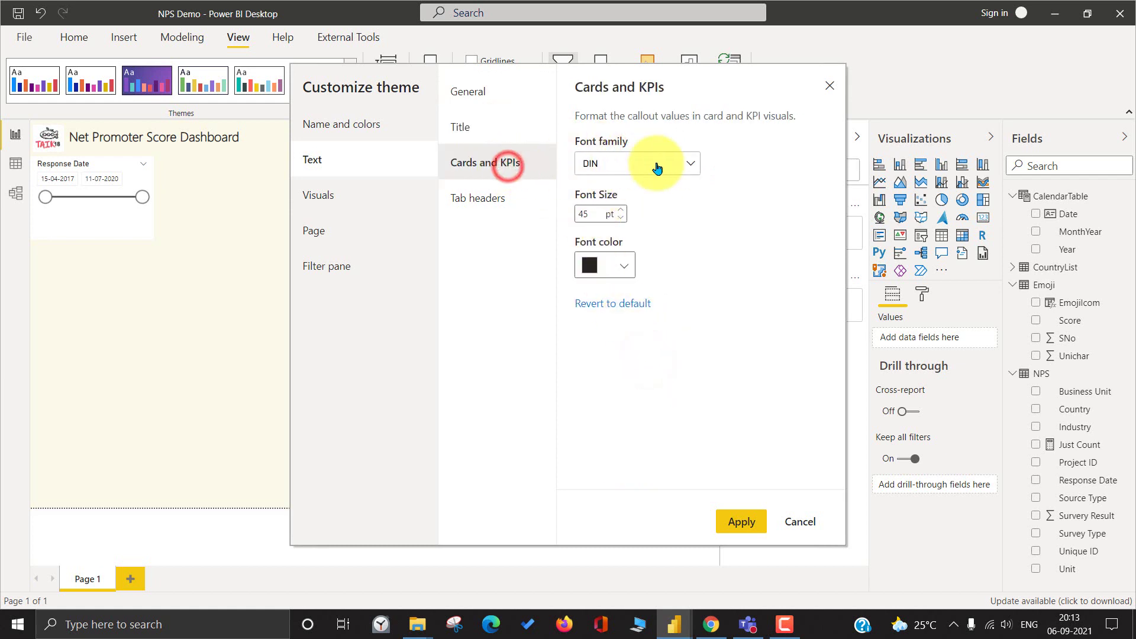
pyautogui.click(657, 164)
pyautogui.scroll(-2, 658, 361)
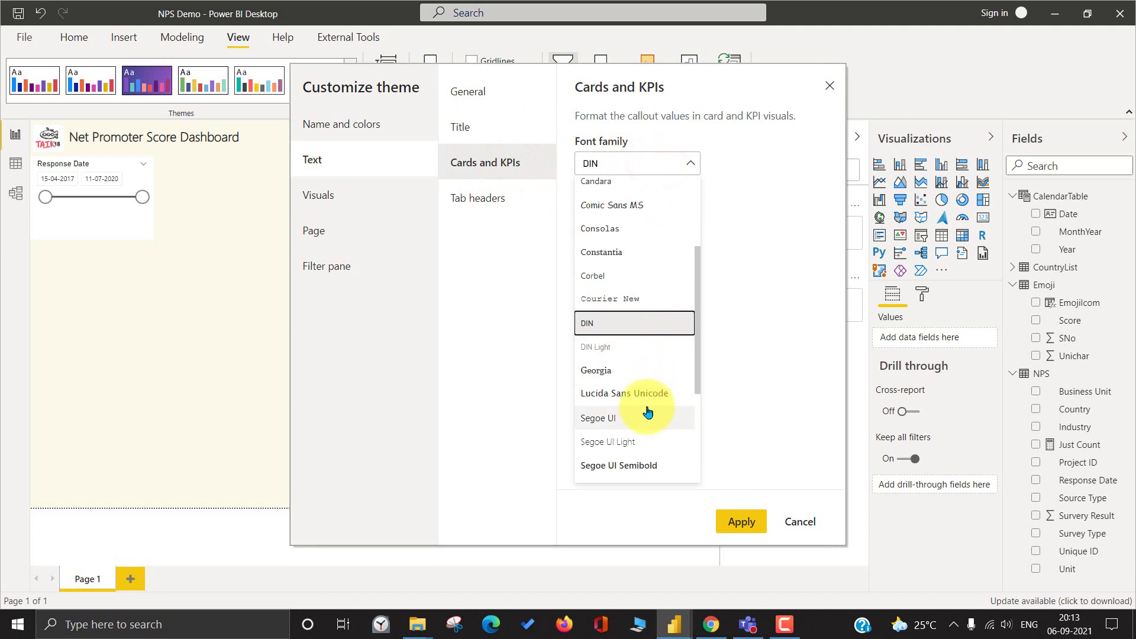
pyautogui.click(636, 468)
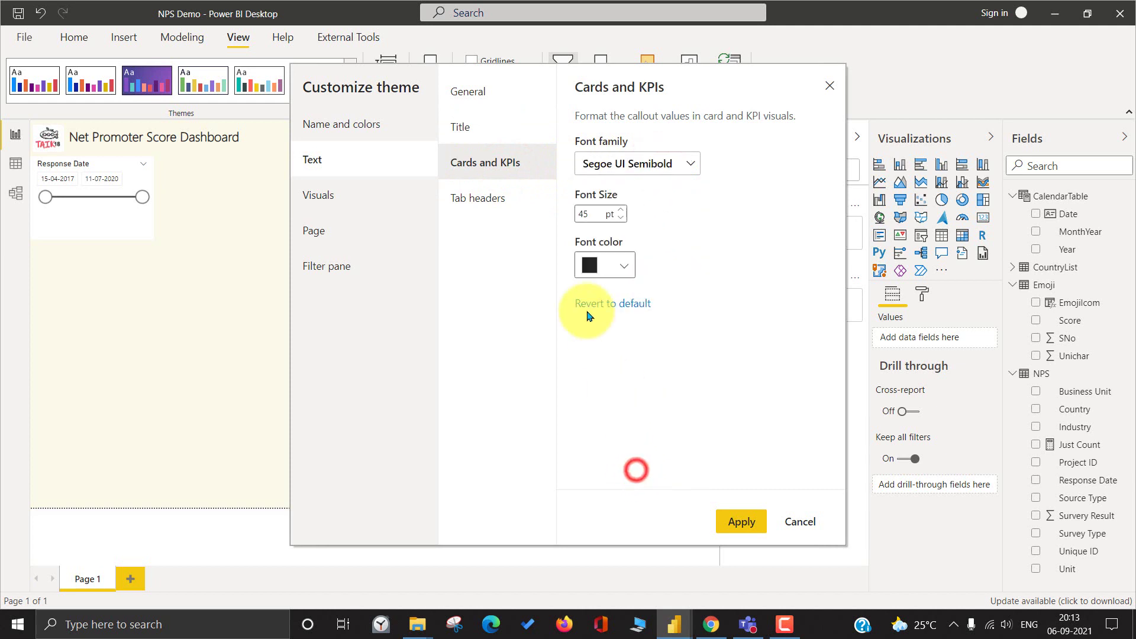
pyautogui.click(524, 198)
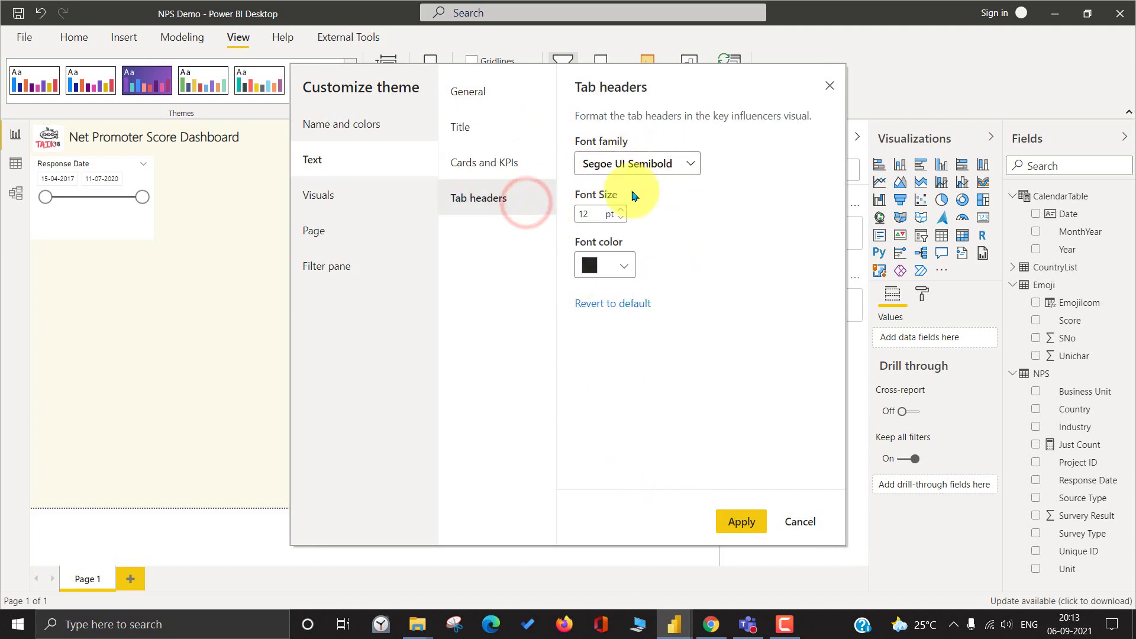
pyautogui.click(507, 190)
pyautogui.click(524, 166)
pyautogui.click(513, 192)
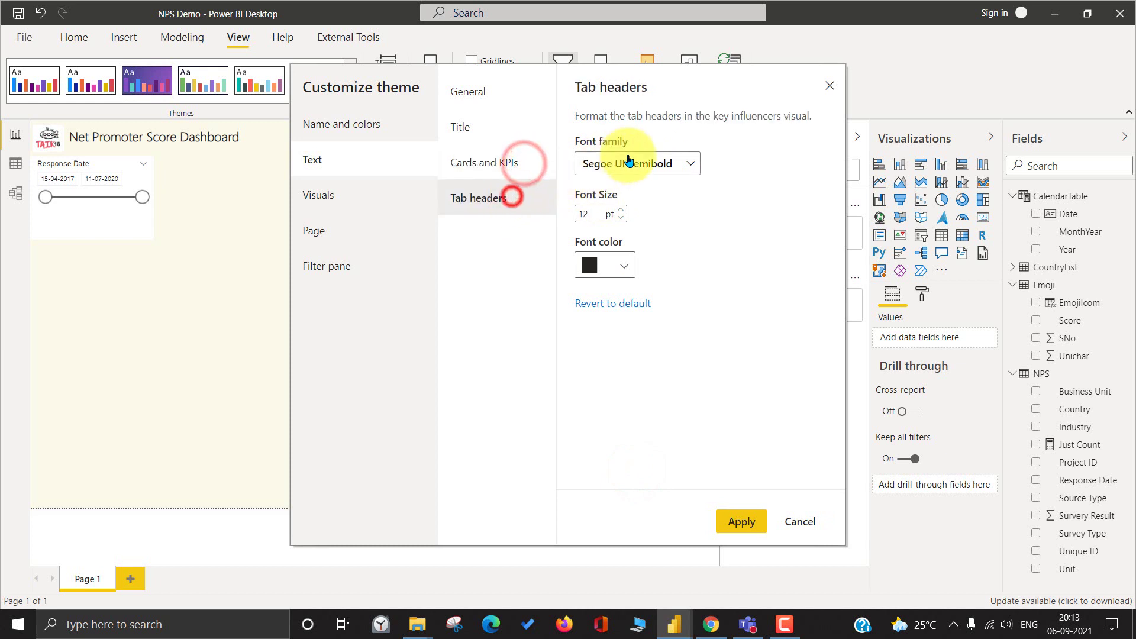
pyautogui.click(512, 167)
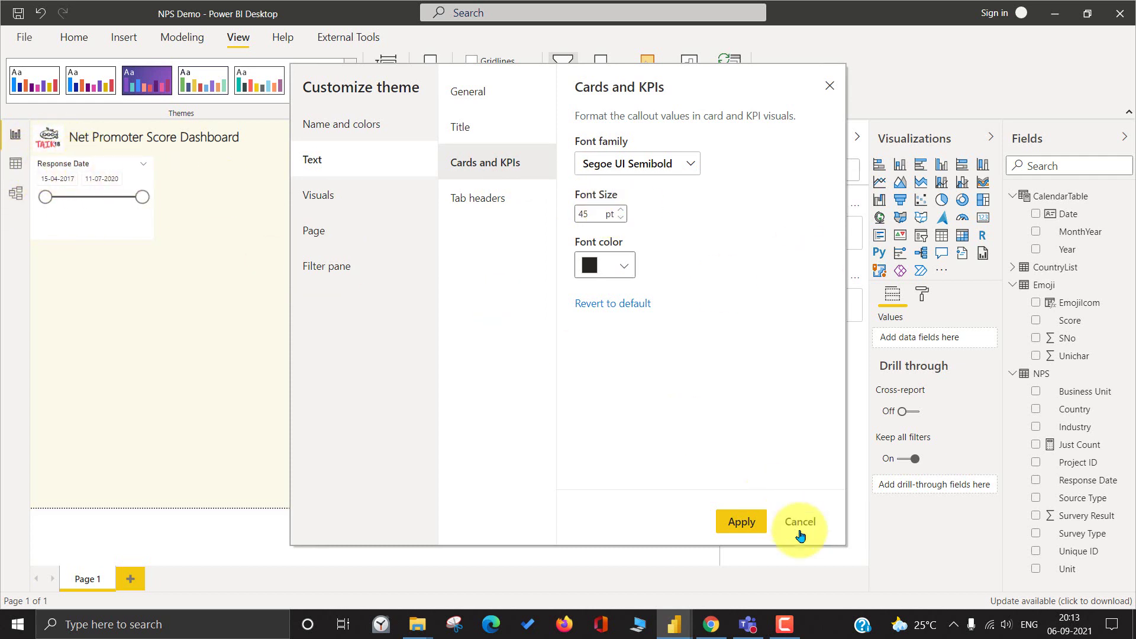
pyautogui.click(742, 522)
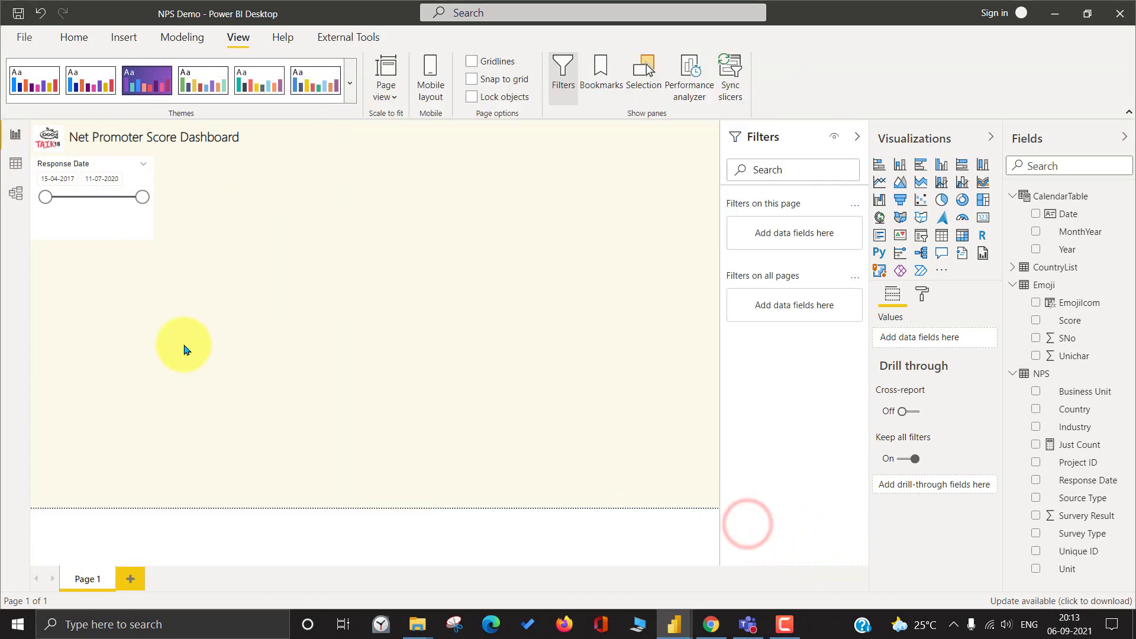
# - Turn off the date slicer's background and turn on its border with a radius that rounds the corners
pyautogui.click(114, 220)
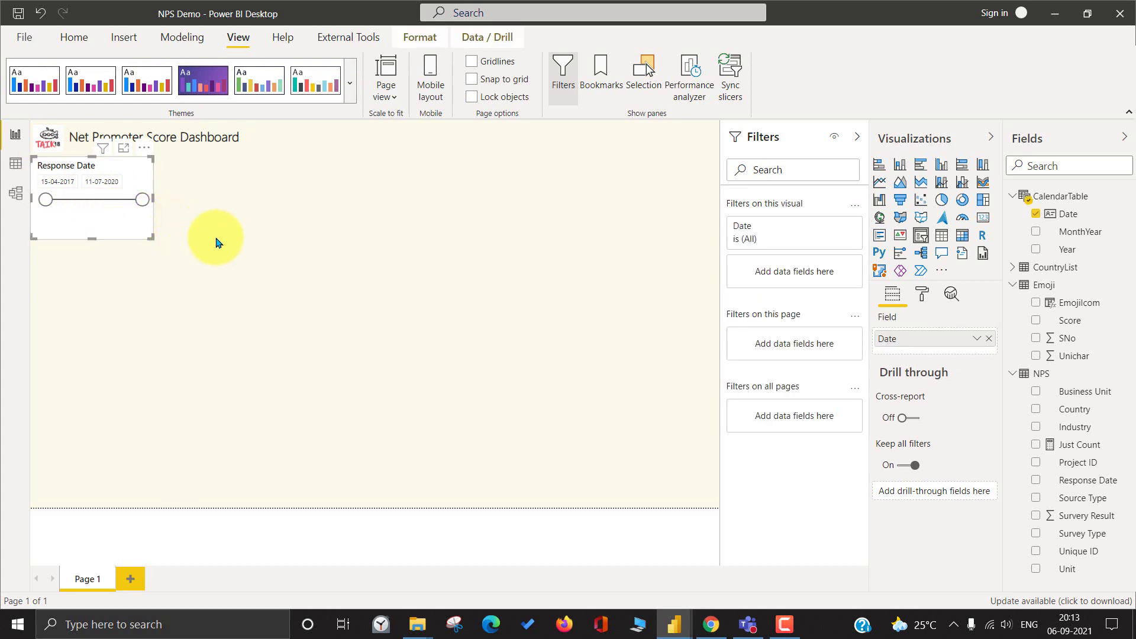
pyautogui.click(924, 296)
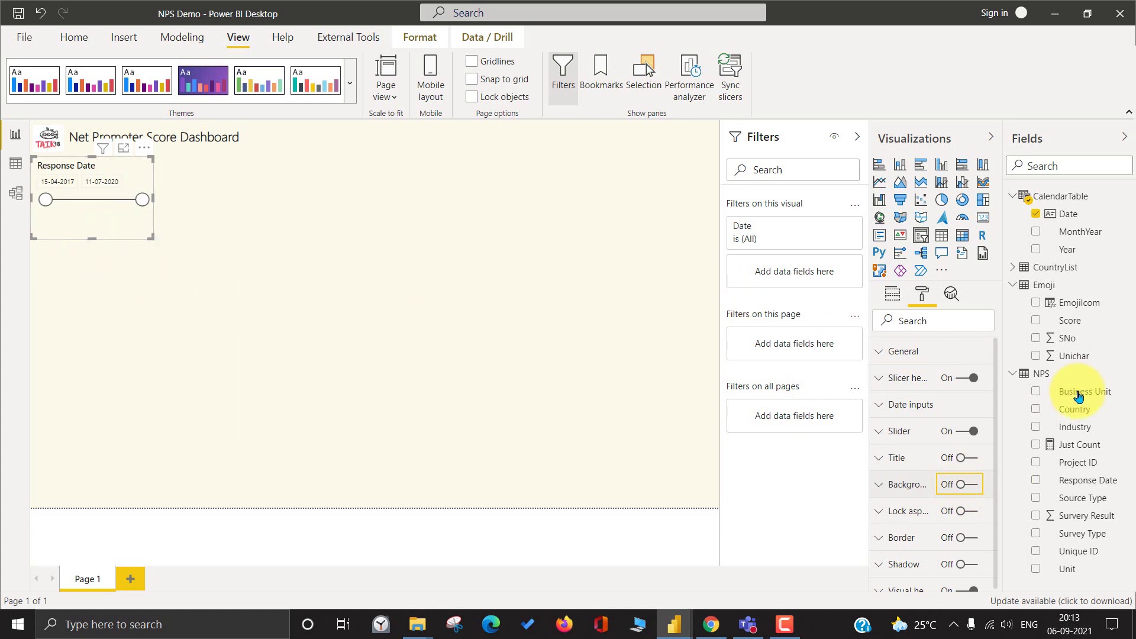
pyautogui.click(970, 537)
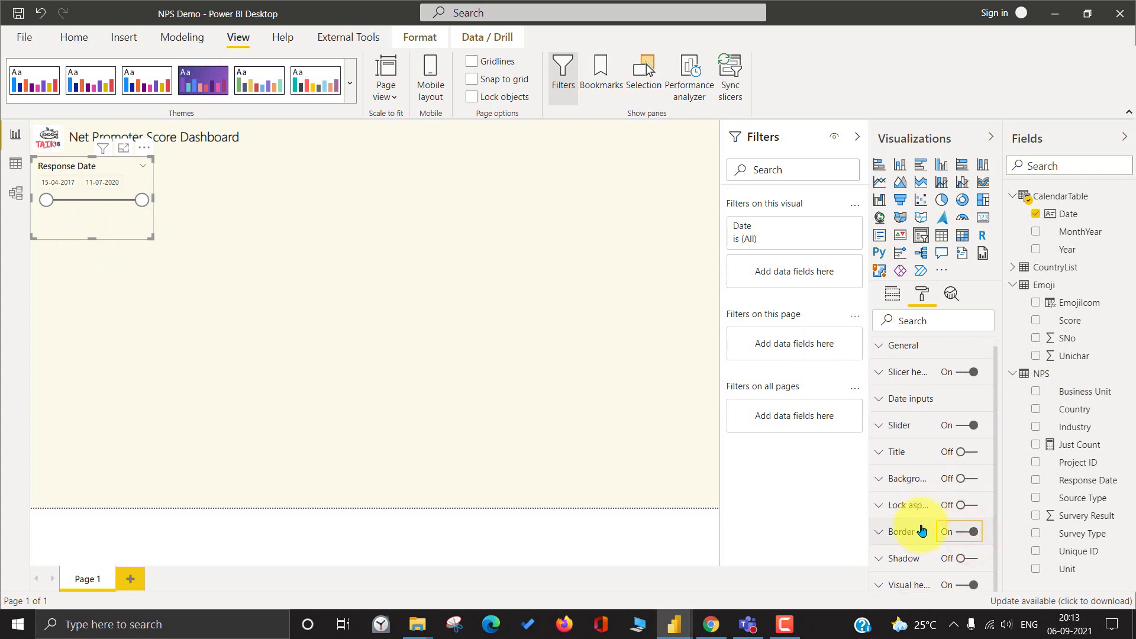
pyautogui.click(899, 533)
pyautogui.scroll(-3, 934, 535)
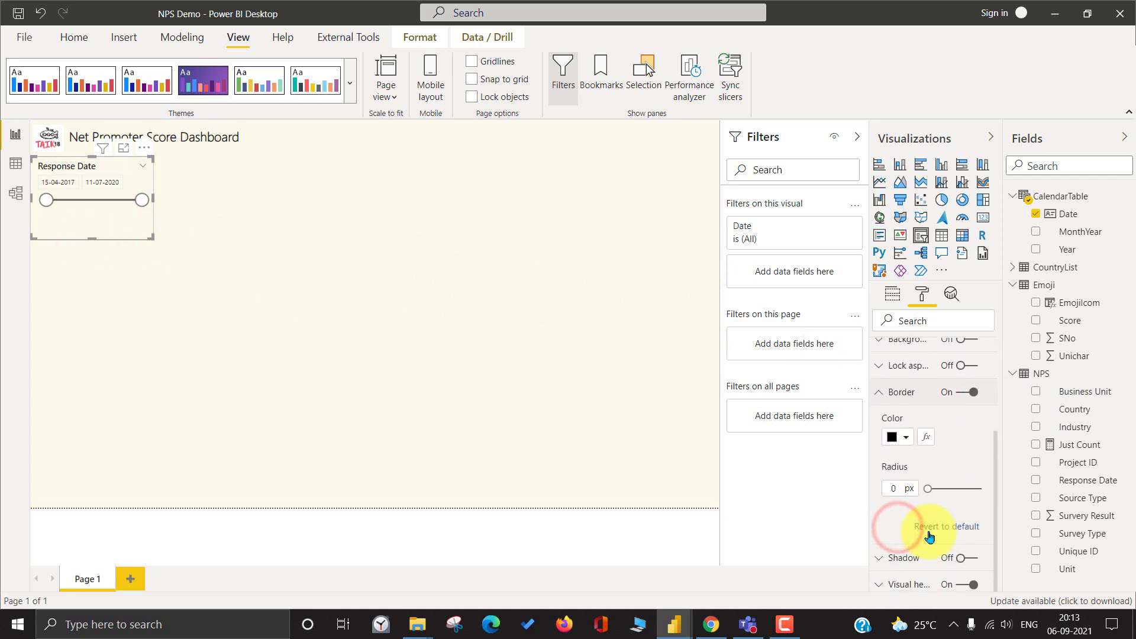
pyautogui.click(900, 488)
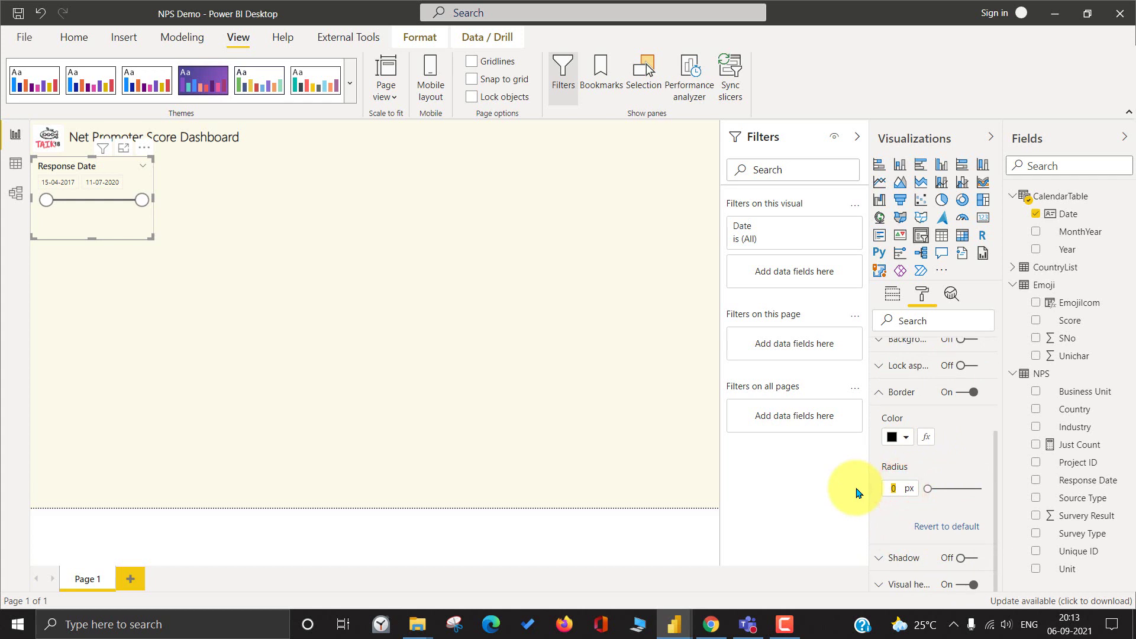
pyautogui.click(303, 306)
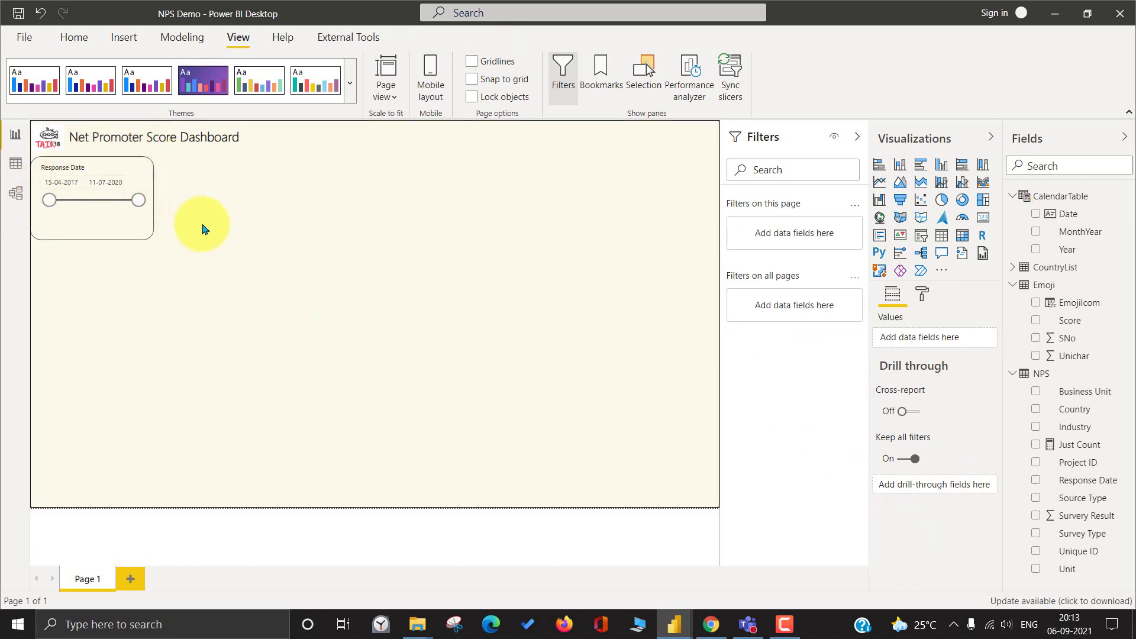
# - Reduce the date slicer's height so its lower border sits just below the range slider
pyautogui.click(131, 228)
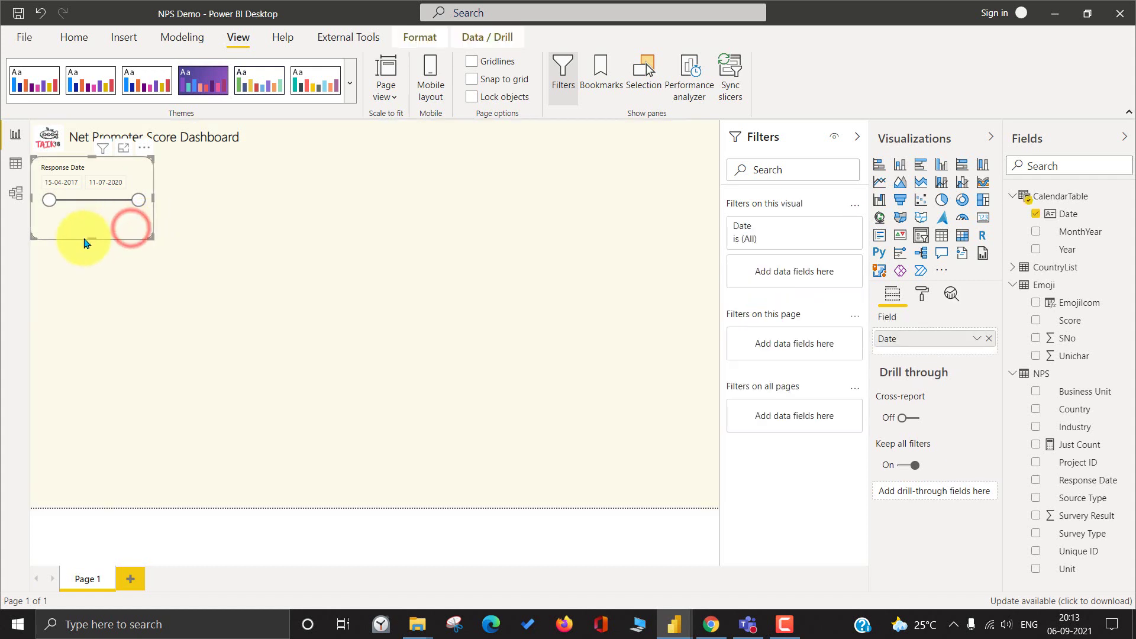
pyautogui.moveTo(90, 237); pyautogui.dragTo(88, 220)
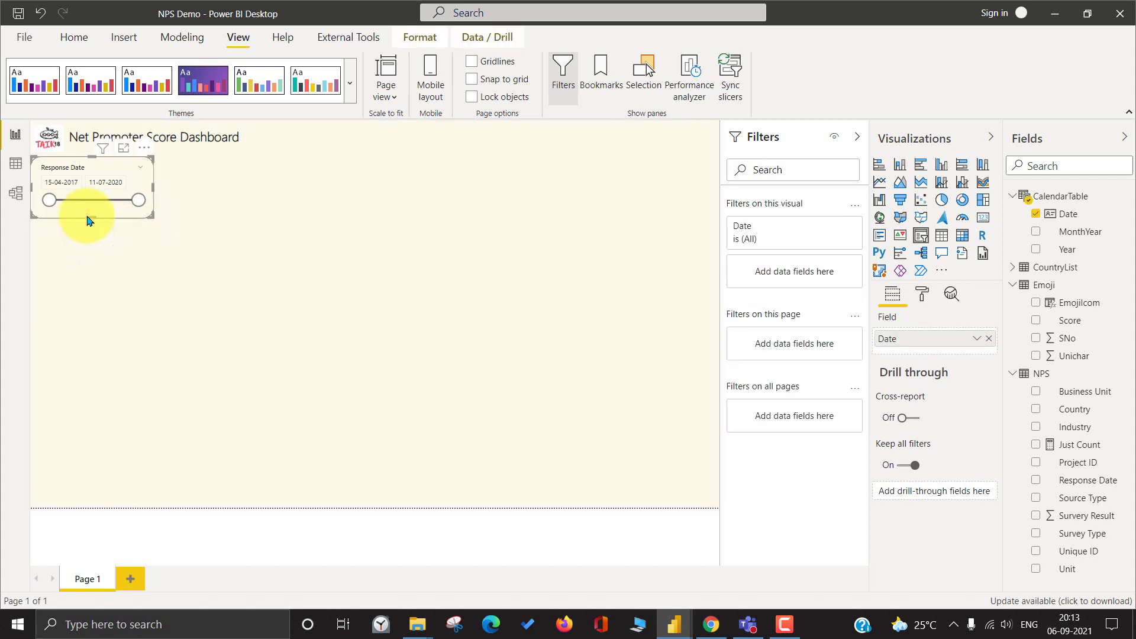
pyautogui.click(151, 239)
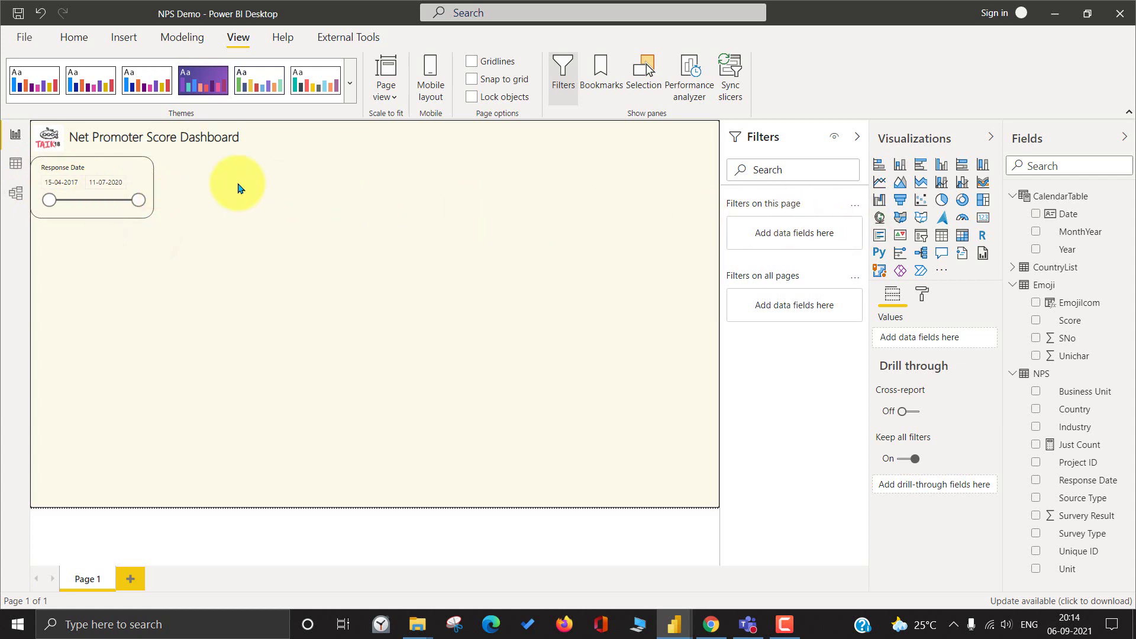
# - Duplicate the Response Date slicer and place the copy directly beneath the original, aligned with it
pyautogui.click(55, 167)
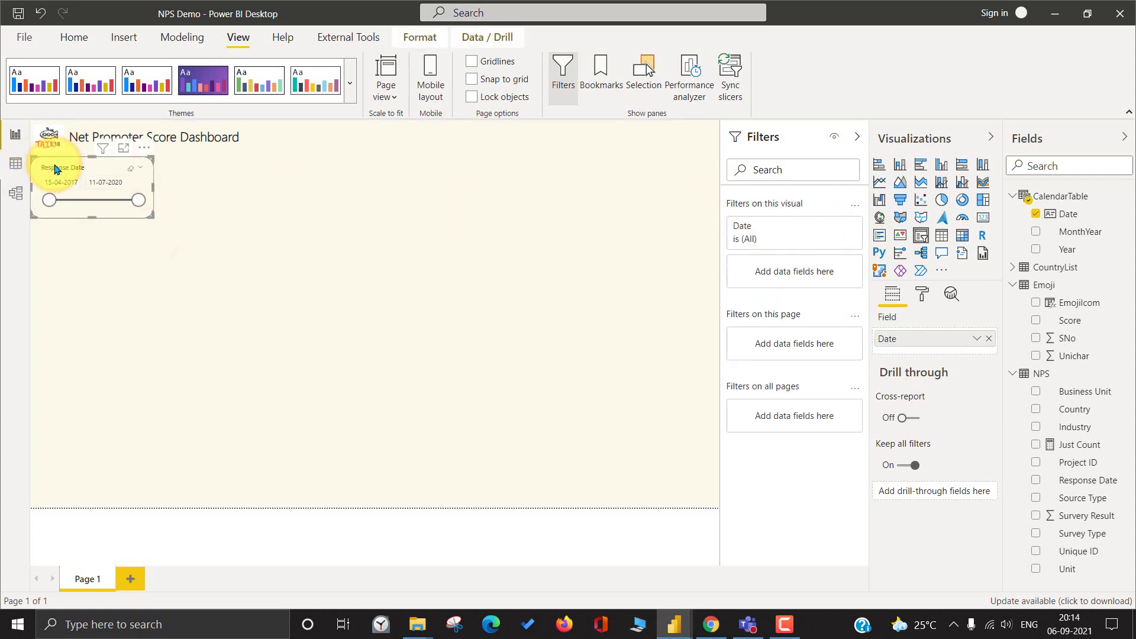
pyautogui.hotkey('ctrl', 'v')
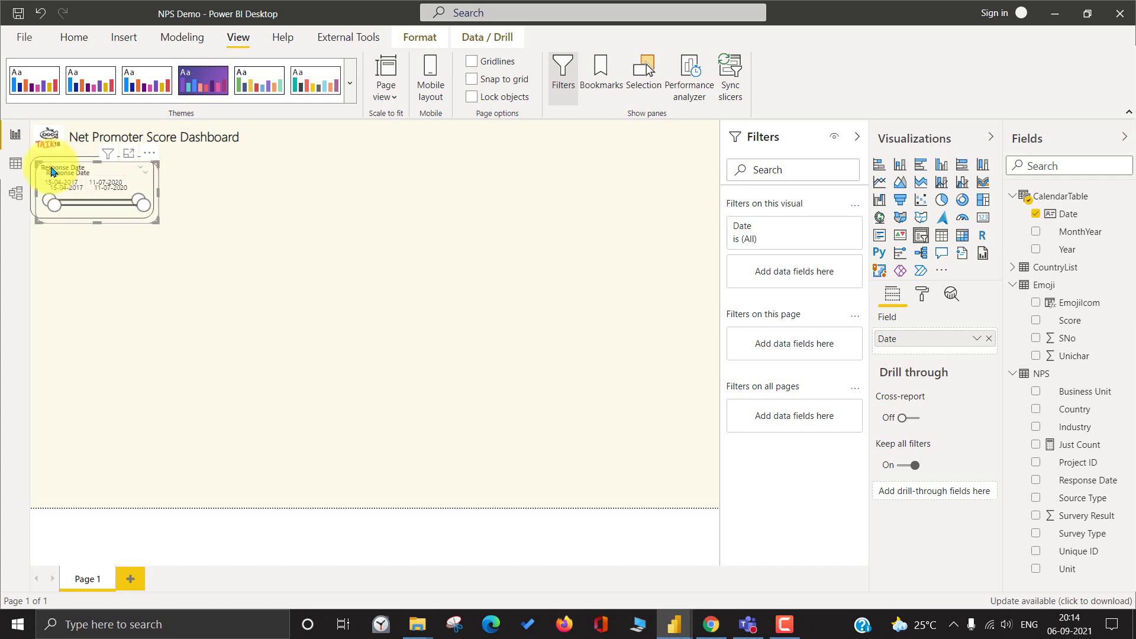
pyautogui.moveTo(52, 171); pyautogui.dragTo(46, 241)
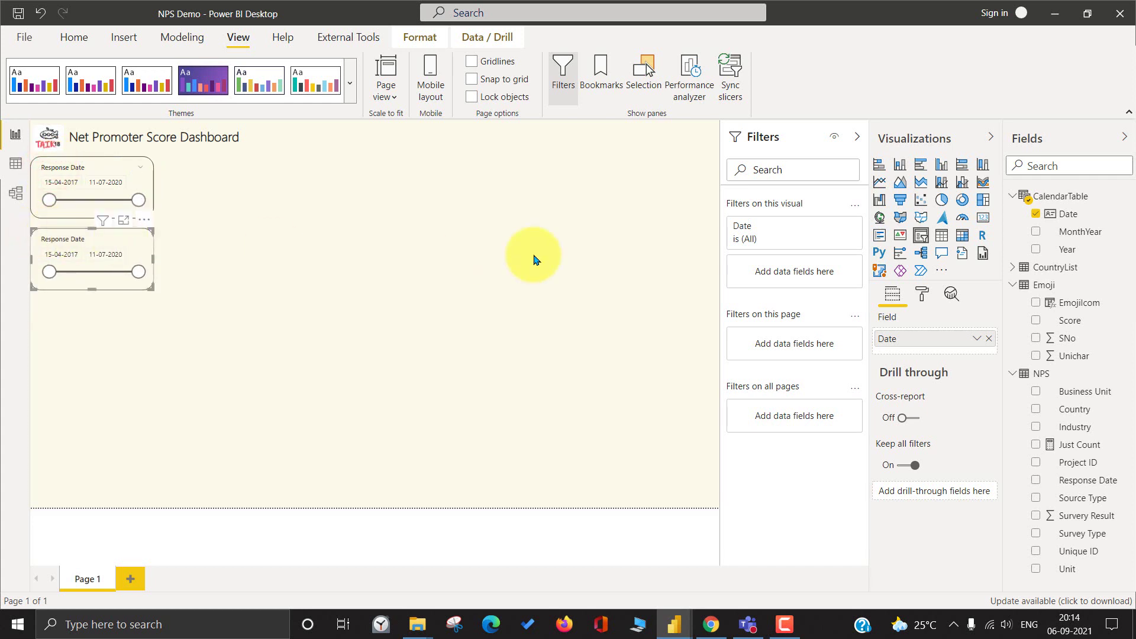
# - Replace the Date field in the copied slicer with Industry from the NPS table and change it to a dropdown
pyautogui.click(990, 339)
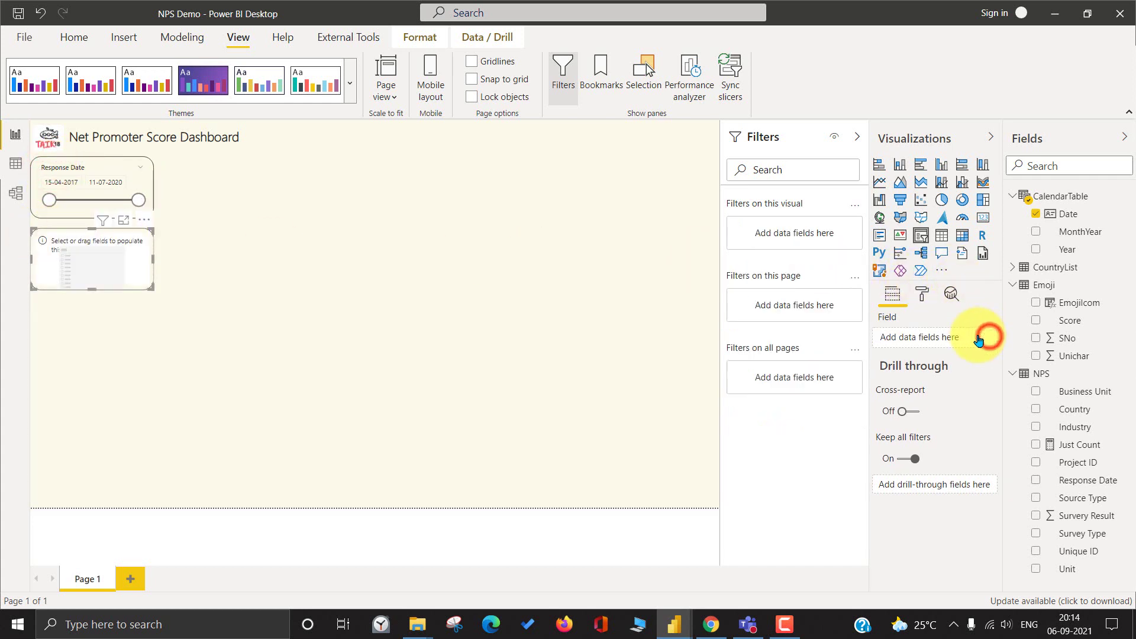
pyautogui.click(1011, 197)
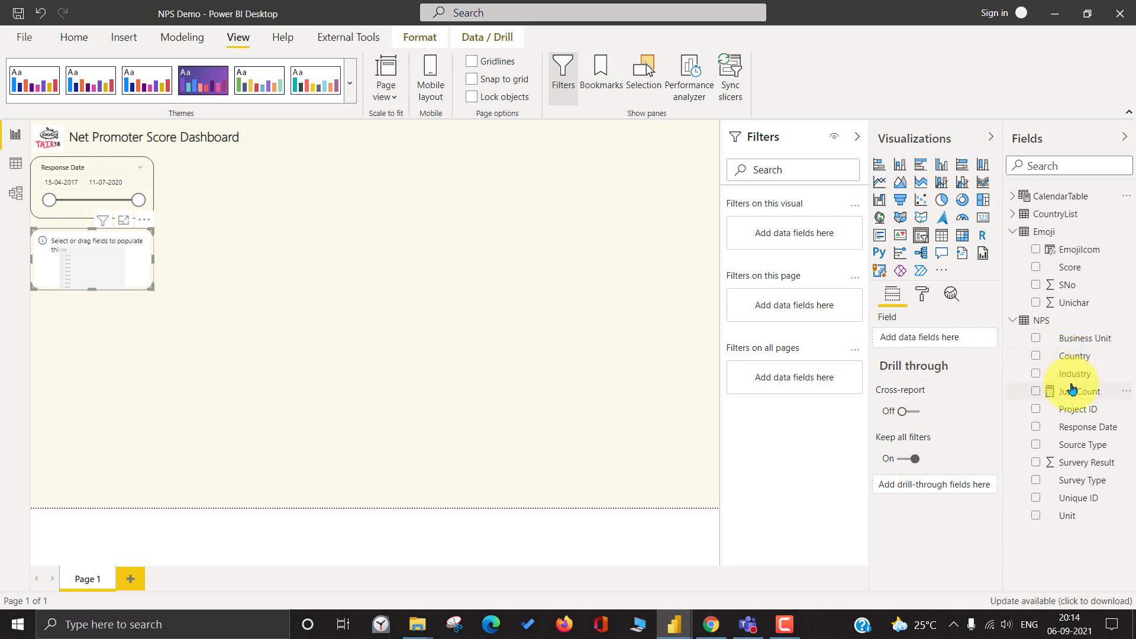
pyautogui.click(1036, 375)
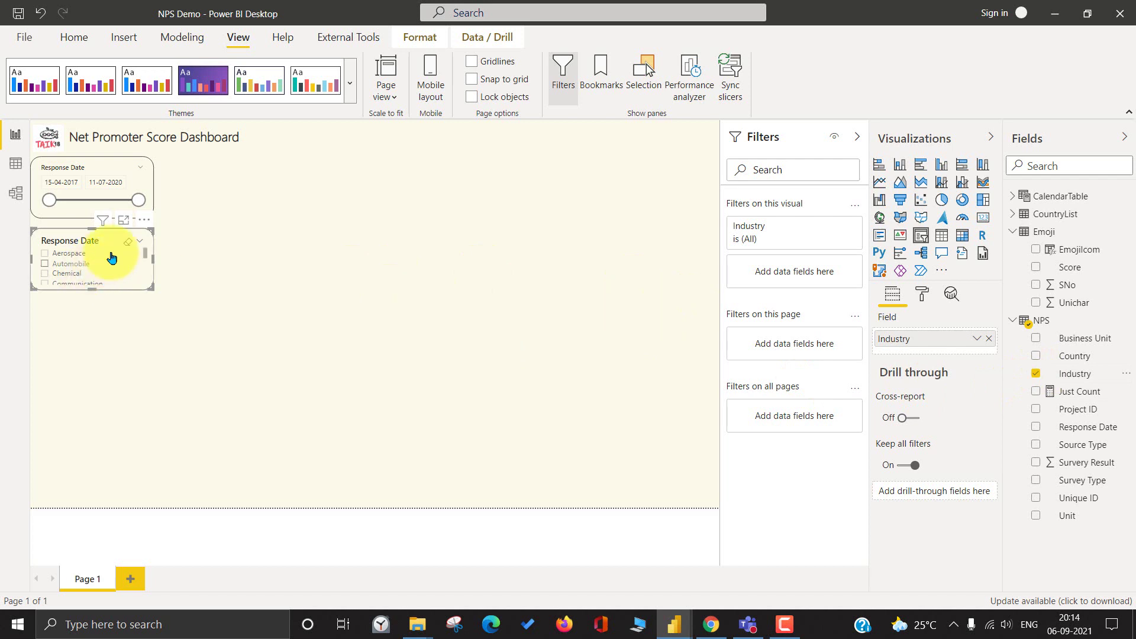
pyautogui.click(140, 242)
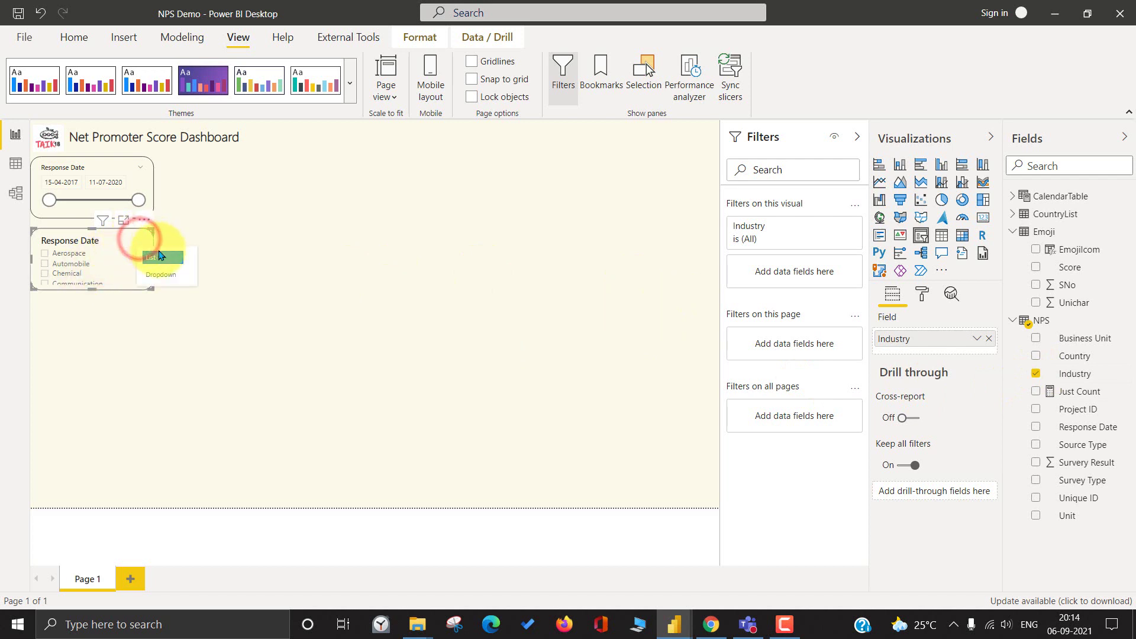
pyautogui.click(175, 276)
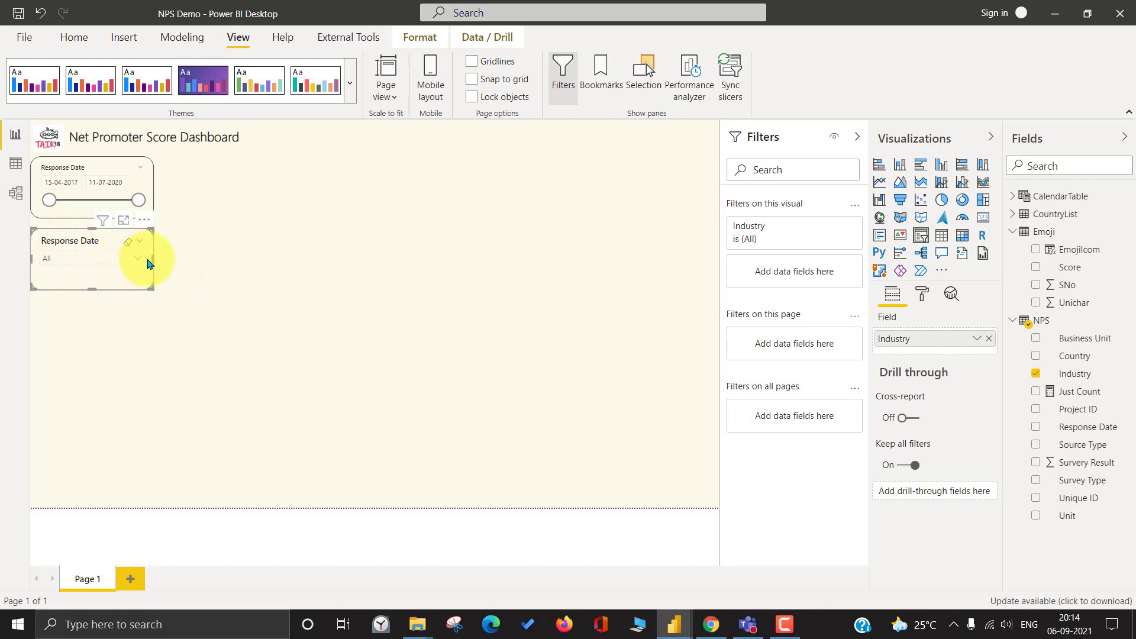
# - Set the industry slicer's items background to a light gold theme color and check it in the expanded list
pyautogui.click(922, 296)
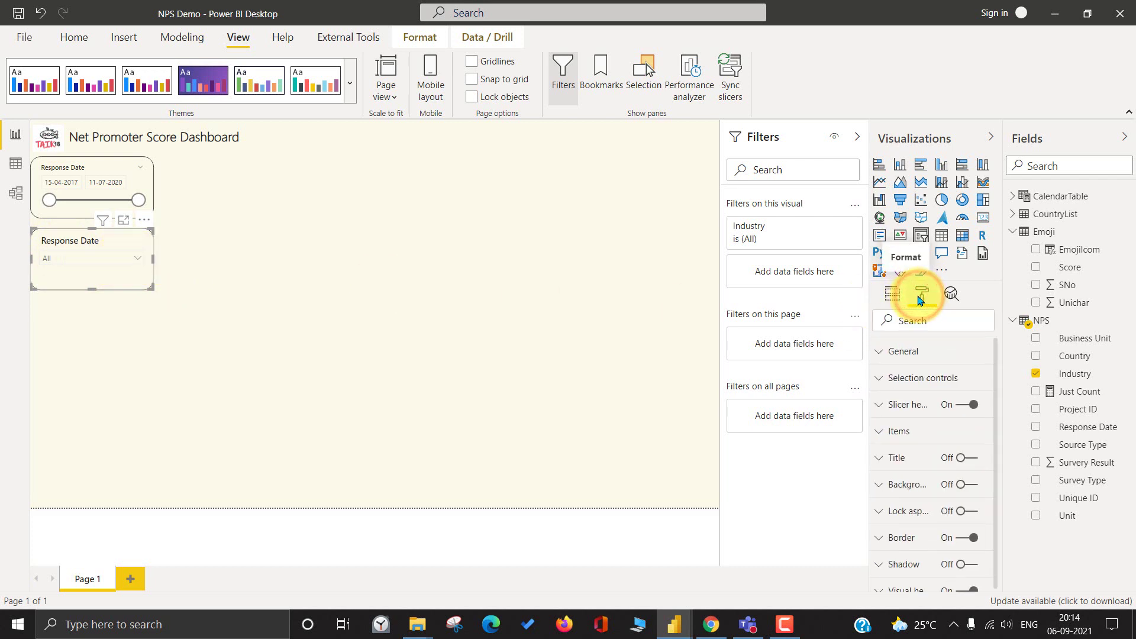
pyautogui.click(965, 386)
pyautogui.scroll(-3, 964, 438)
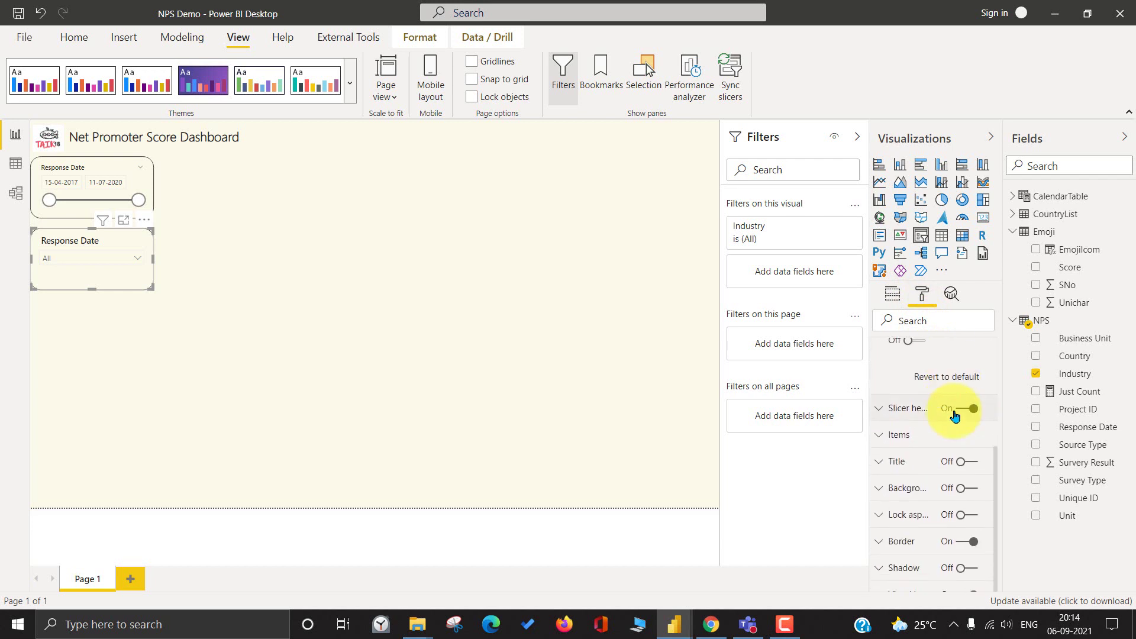
pyautogui.scroll(5, 947, 390)
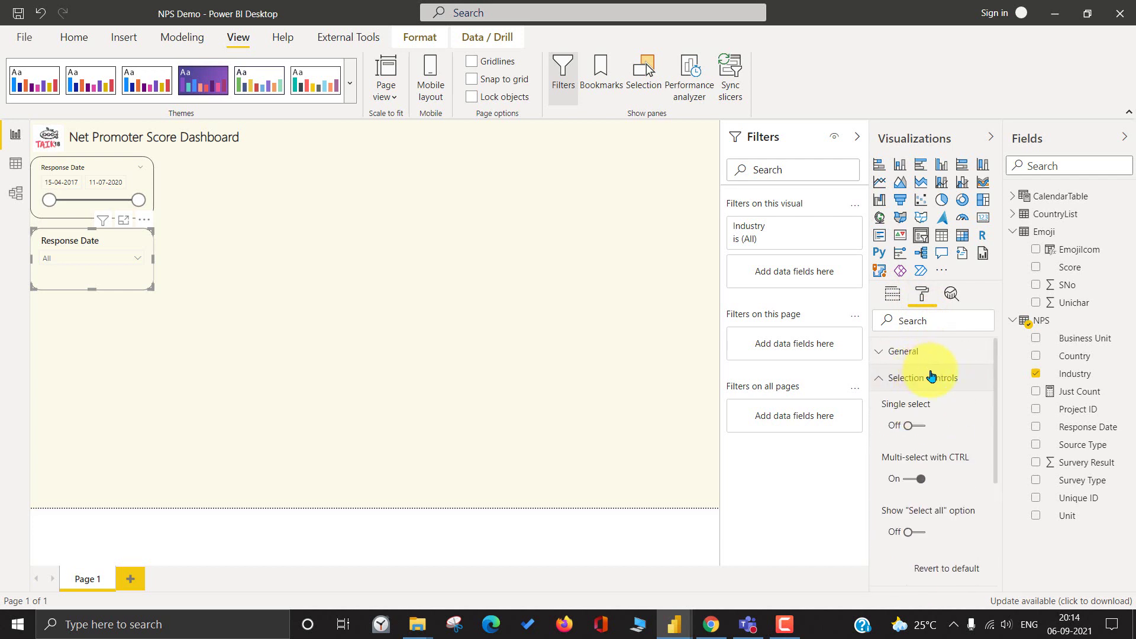
pyautogui.click(930, 377)
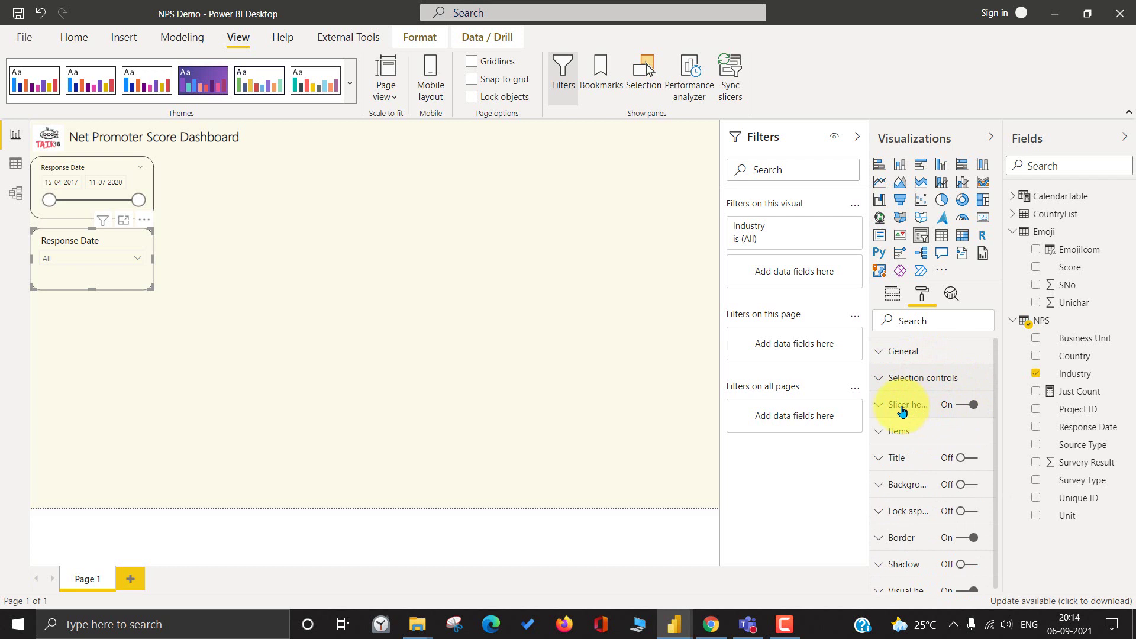
pyautogui.click(923, 436)
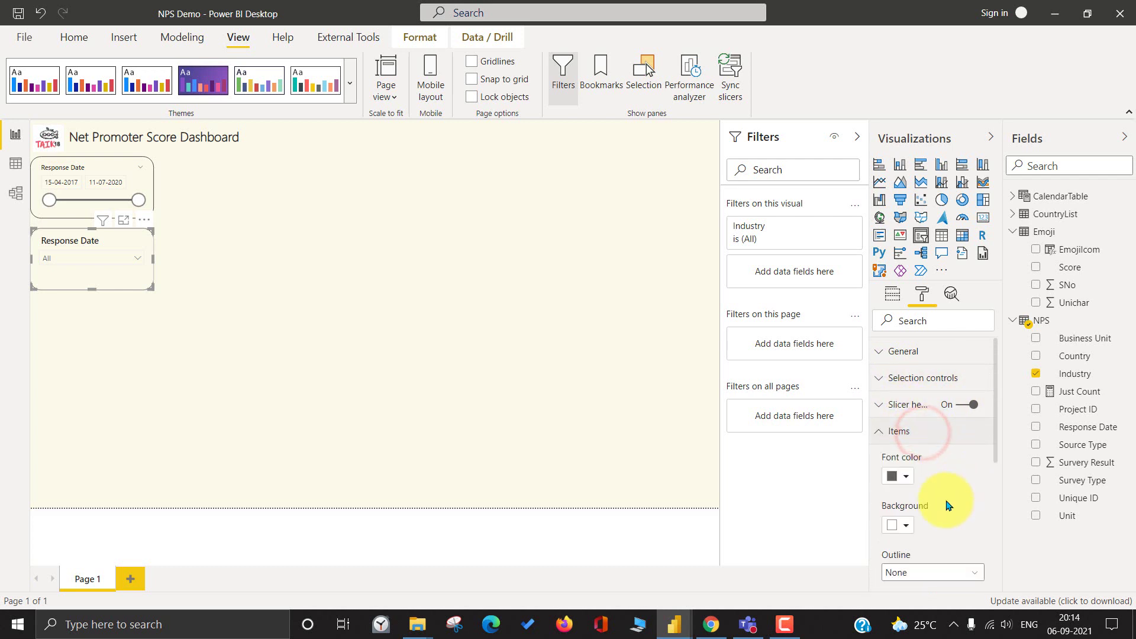
pyautogui.click(909, 527)
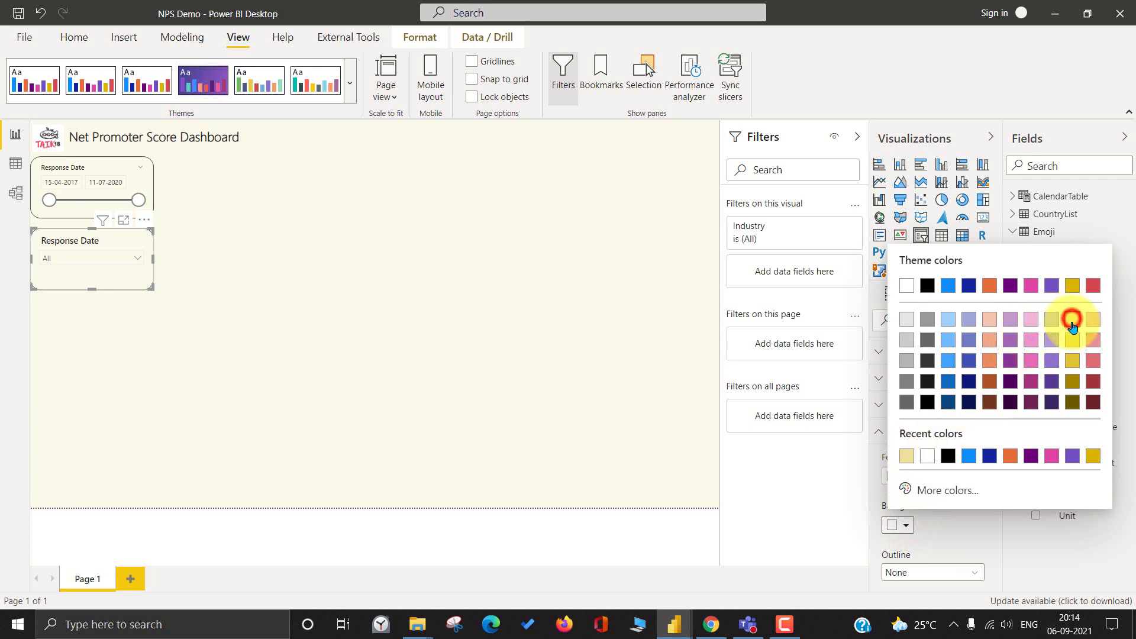
pyautogui.click(1072, 320)
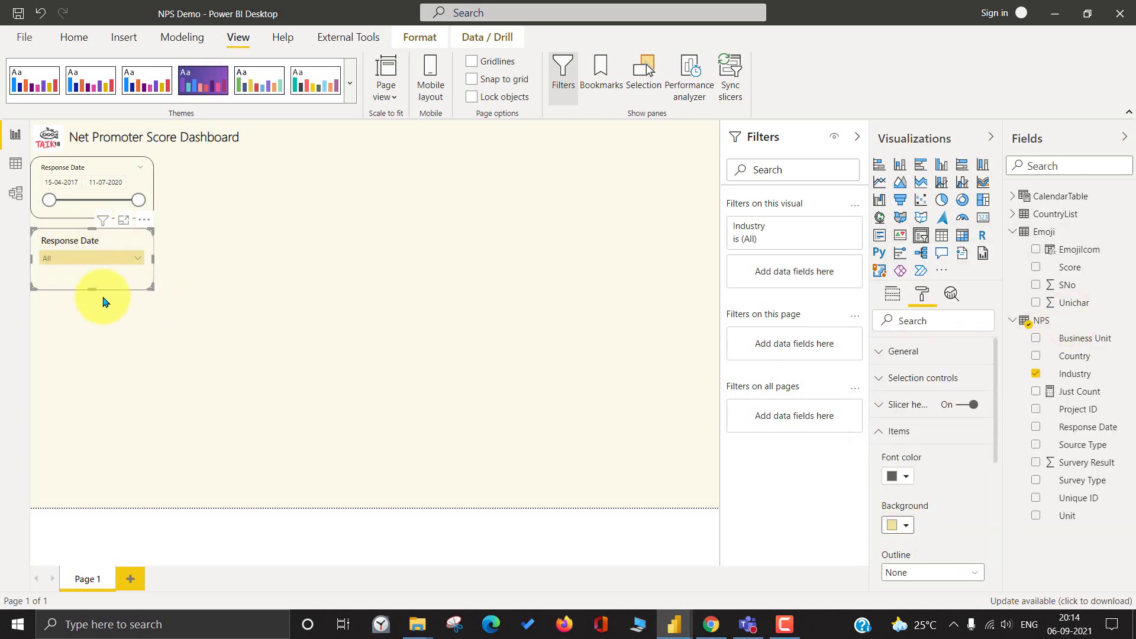
pyautogui.click(135, 259)
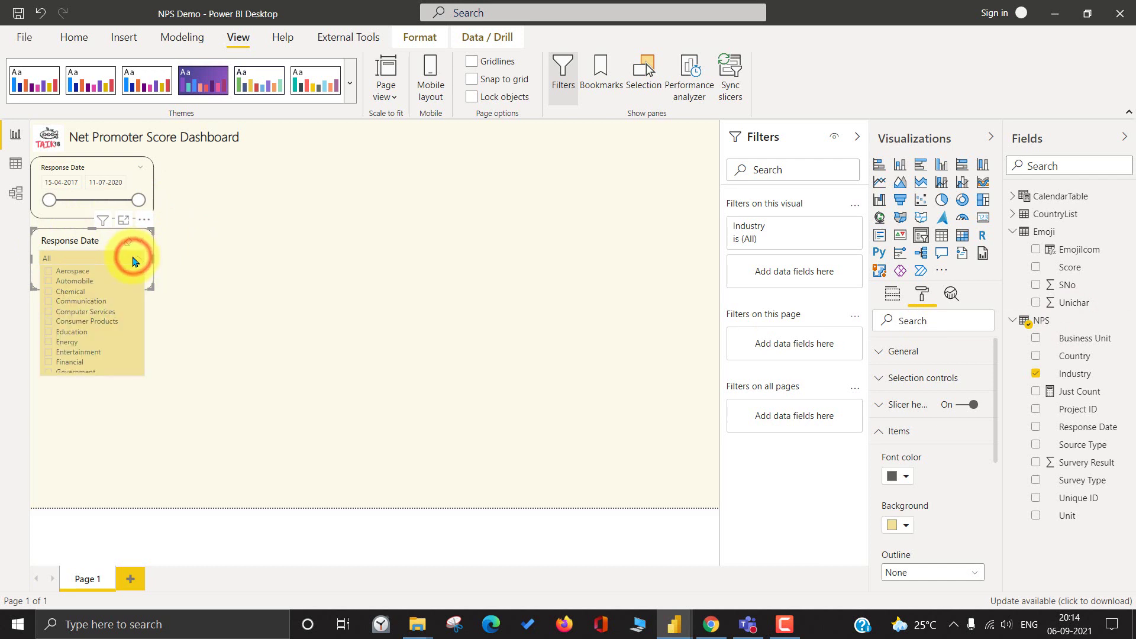
pyautogui.click(75, 242)
# - Change the industry slicer's header title text to "Industry"
pyautogui.click(904, 431)
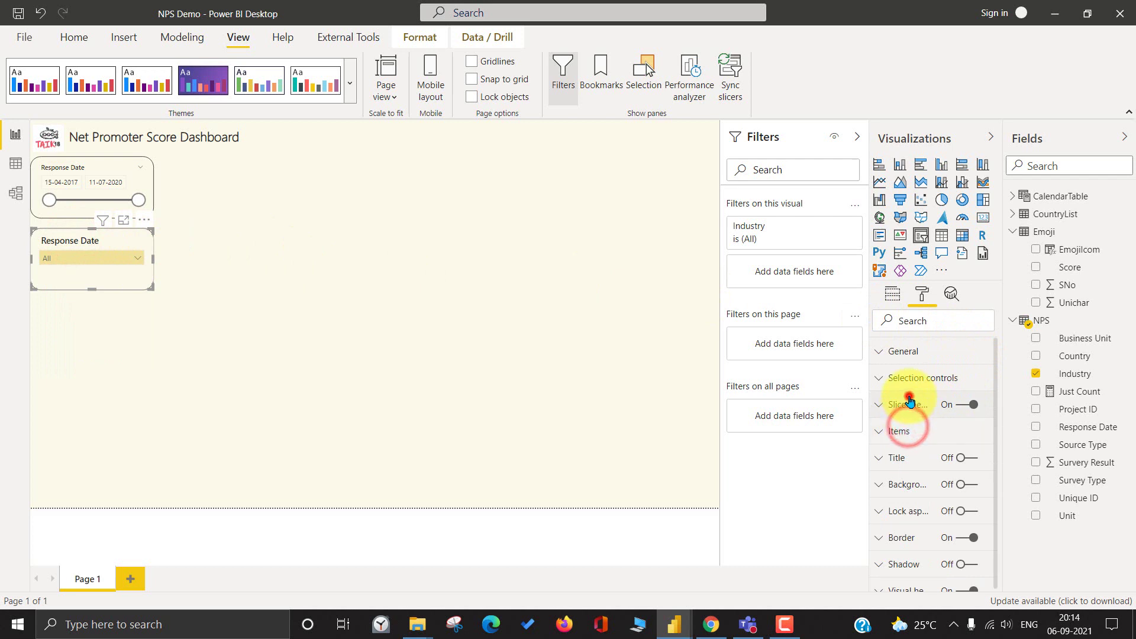
pyautogui.click(909, 400)
pyautogui.click(908, 445)
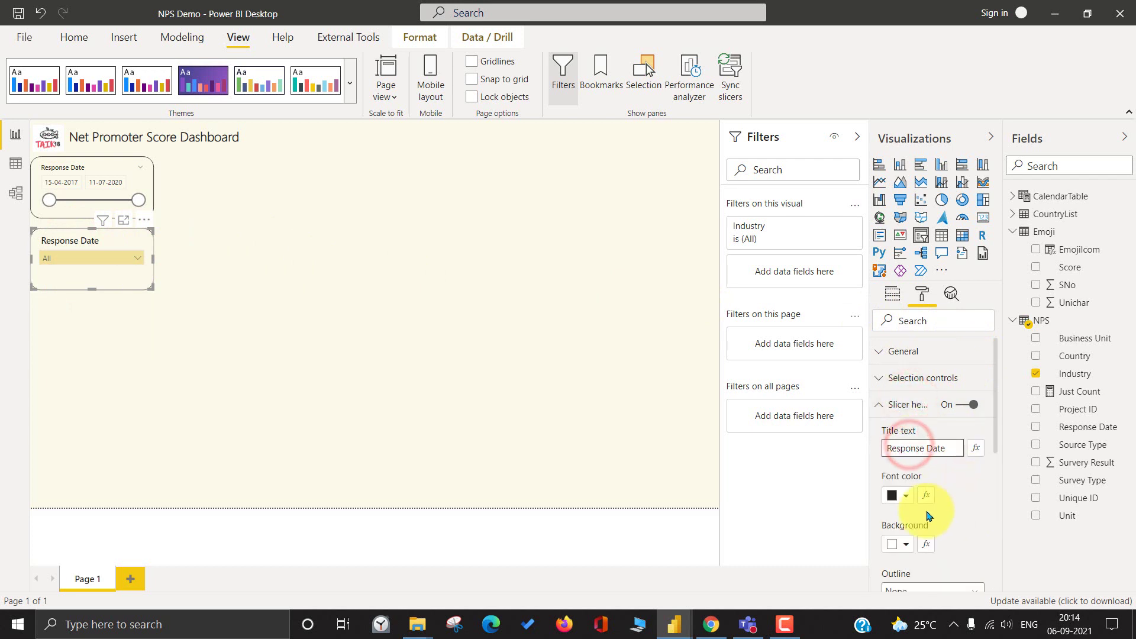
pyautogui.hotkey('ctrl', 'a')
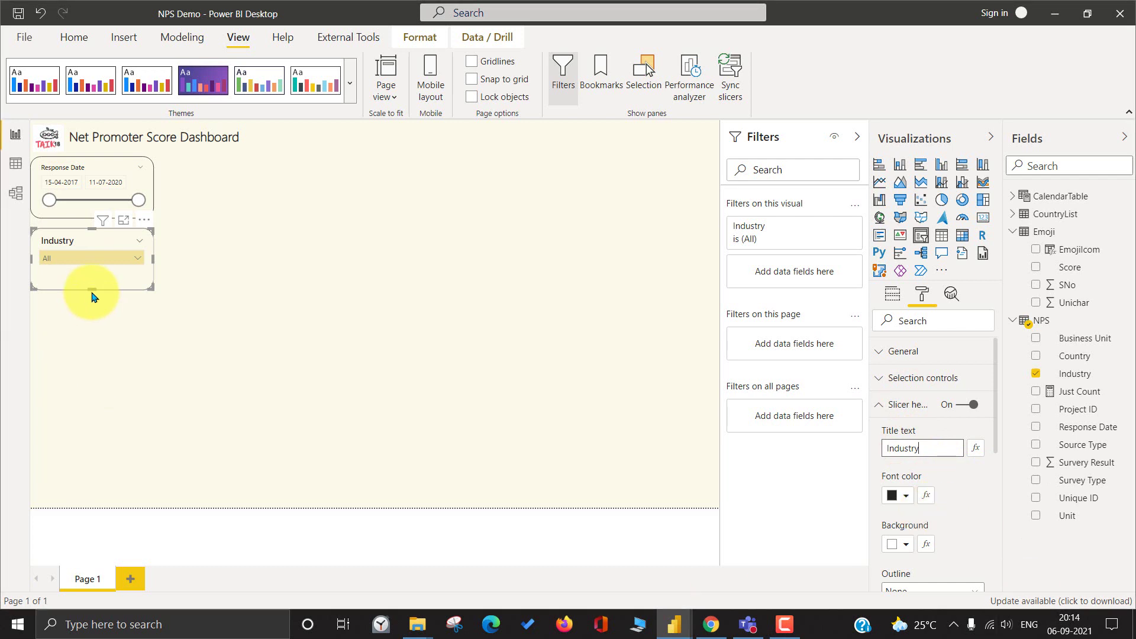
# - Shorten the Industry slicer to fit its dropdown, adjust its position, and duplicate it with the copy aligned directly beneath
pyautogui.moveTo(90, 285); pyautogui.dragTo(92, 280)
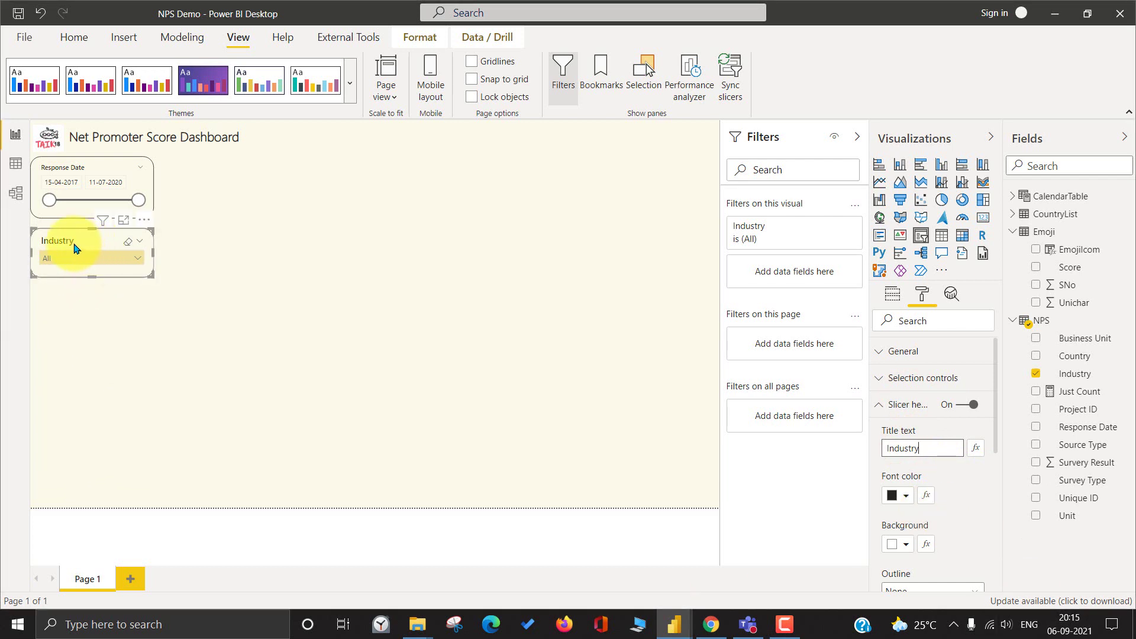
pyautogui.moveTo(65, 243)
pyautogui.mouseDown()
pyautogui.moveTo(50, 299)
pyautogui.moveTo(52, 242)
pyautogui.mouseUp()
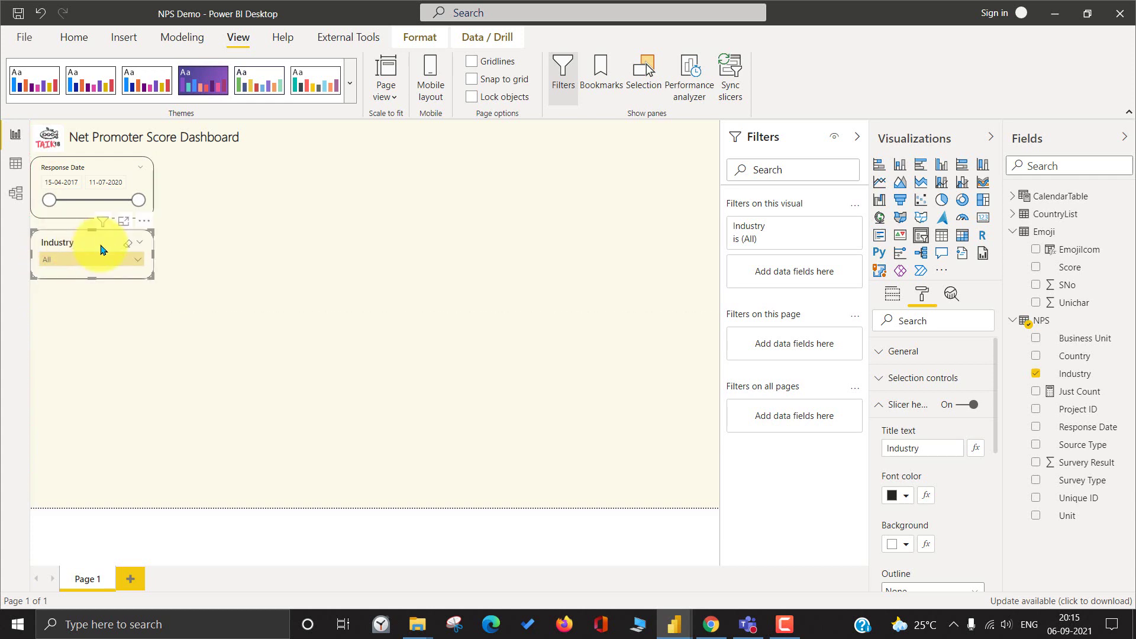
pyautogui.hotkey('ctrl', 'c')
pyautogui.hotkey('ctrl', 'v')
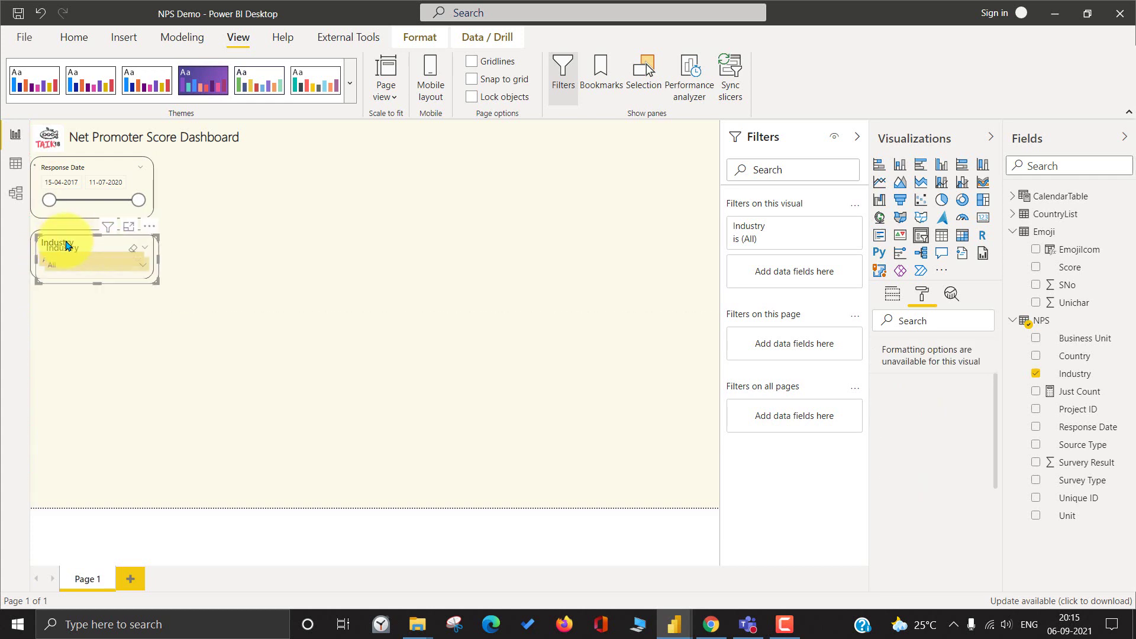
pyautogui.moveTo(66, 242); pyautogui.dragTo(60, 301)
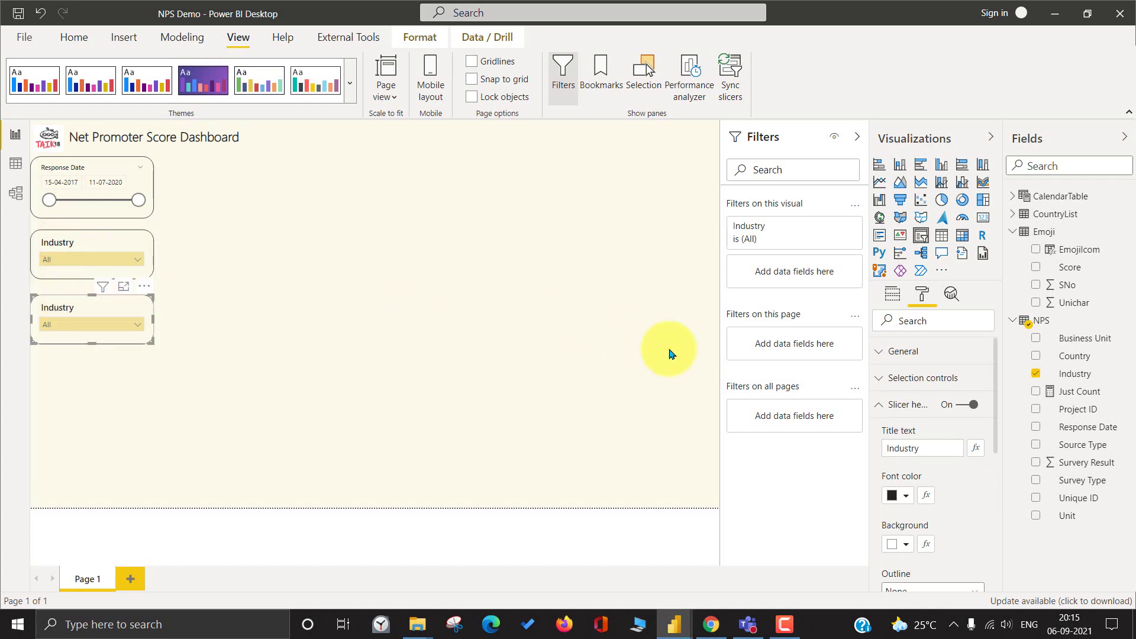
pyautogui.click(786, 625)
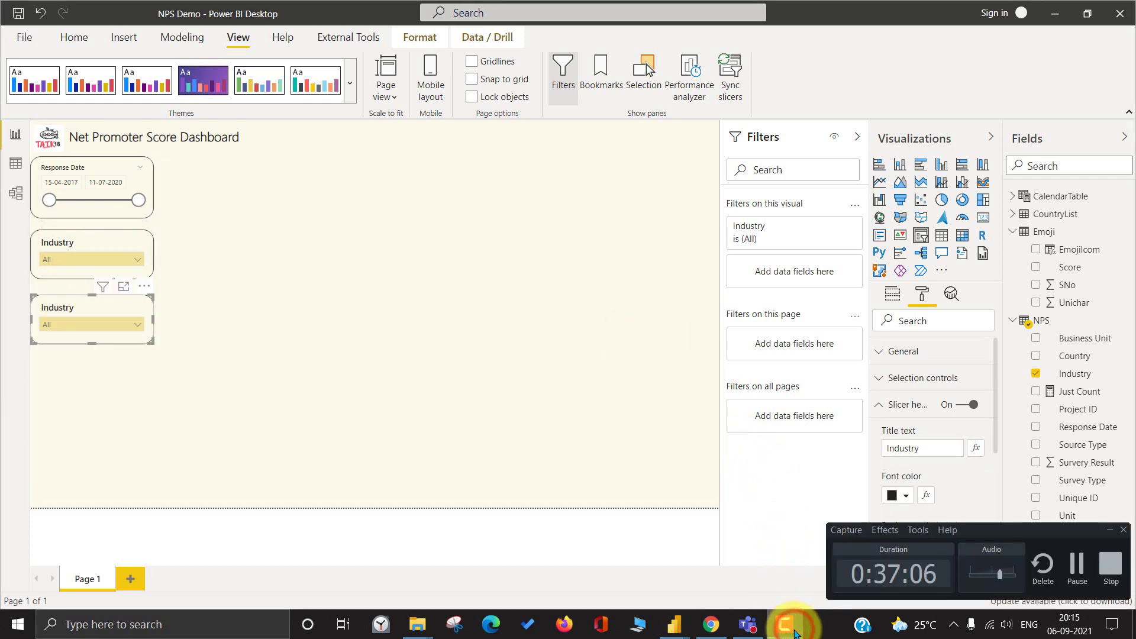
pyautogui.click(794, 625)
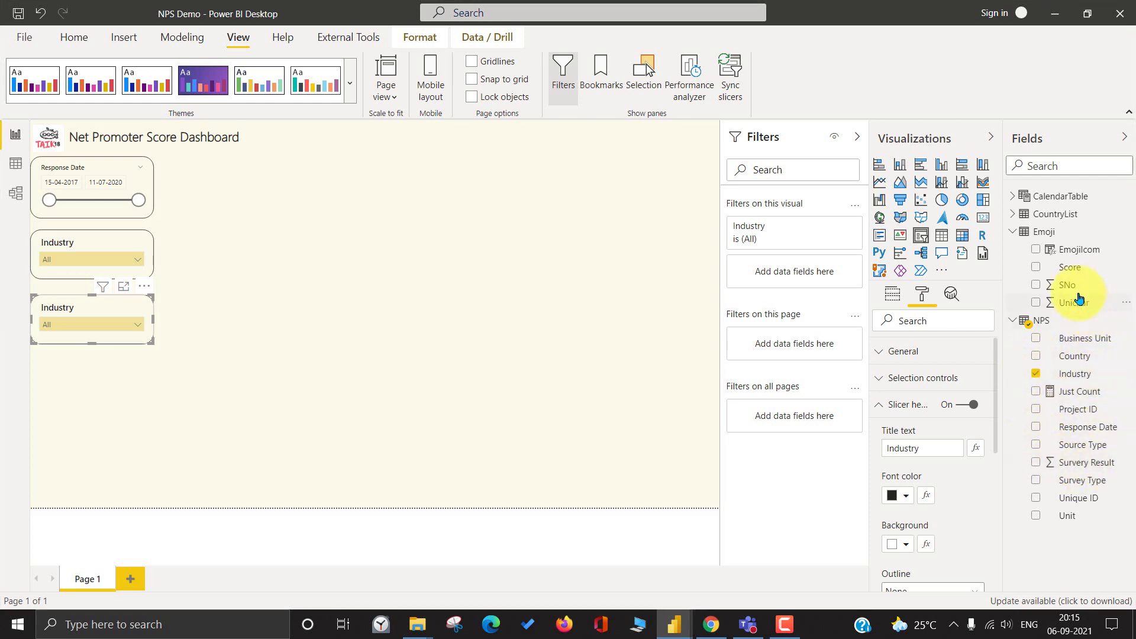
# - Replace the Industry field in the copied slicer with Country Name from the CountryList table
pyautogui.click(1012, 232)
pyautogui.click(1013, 214)
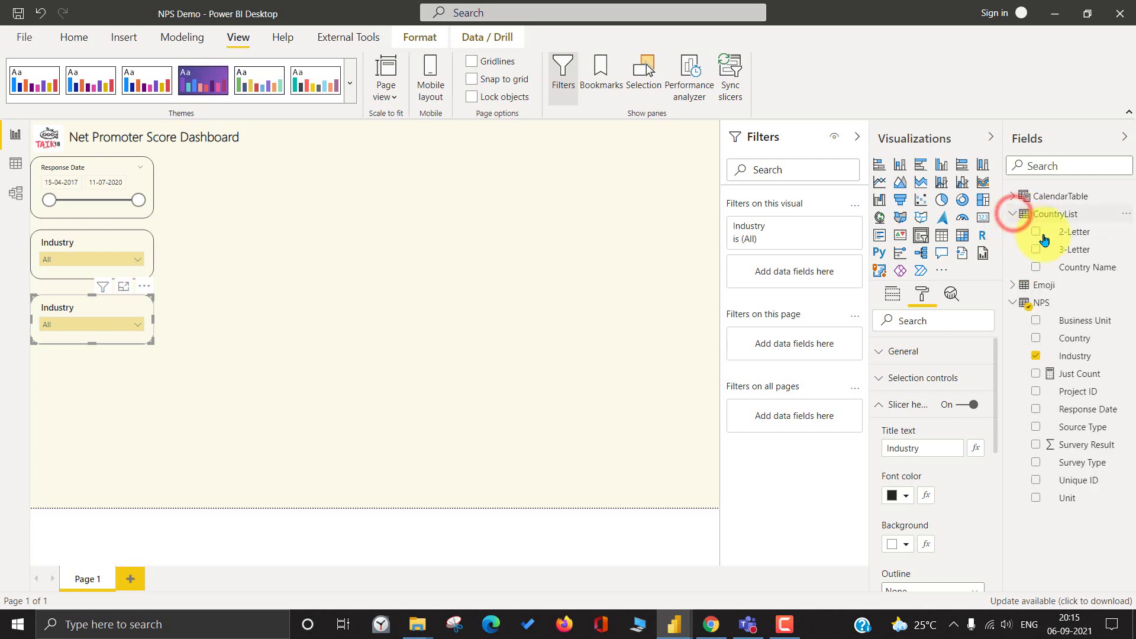
pyautogui.moveTo(1083, 266); pyautogui.dragTo(1058, 286)
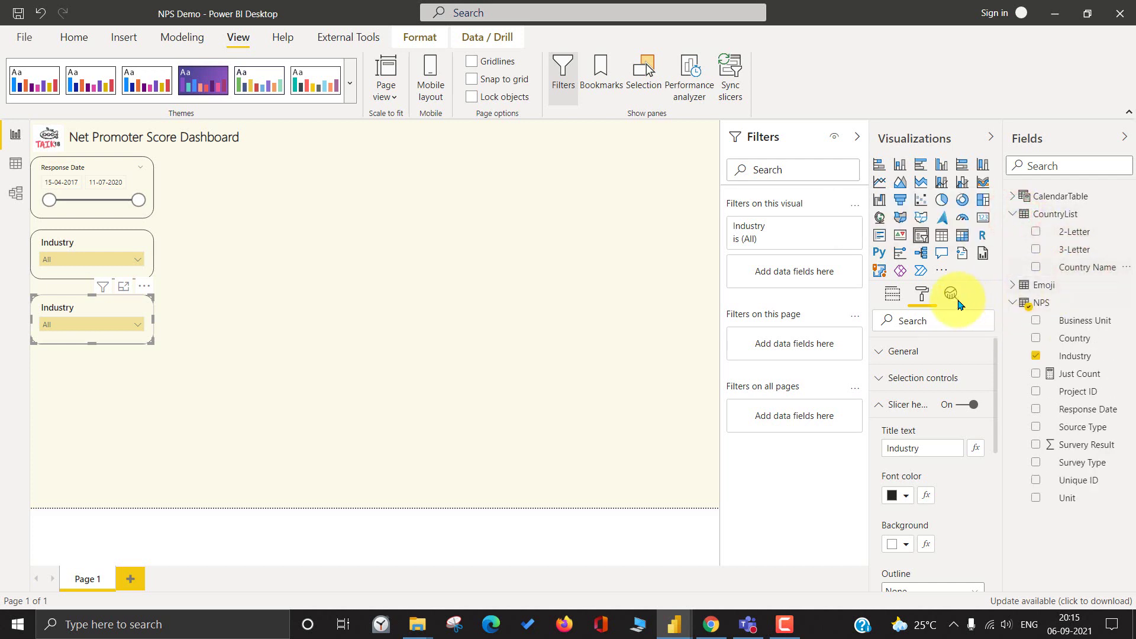
pyautogui.click(890, 294)
pyautogui.moveTo(1104, 269); pyautogui.dragTo(960, 348)
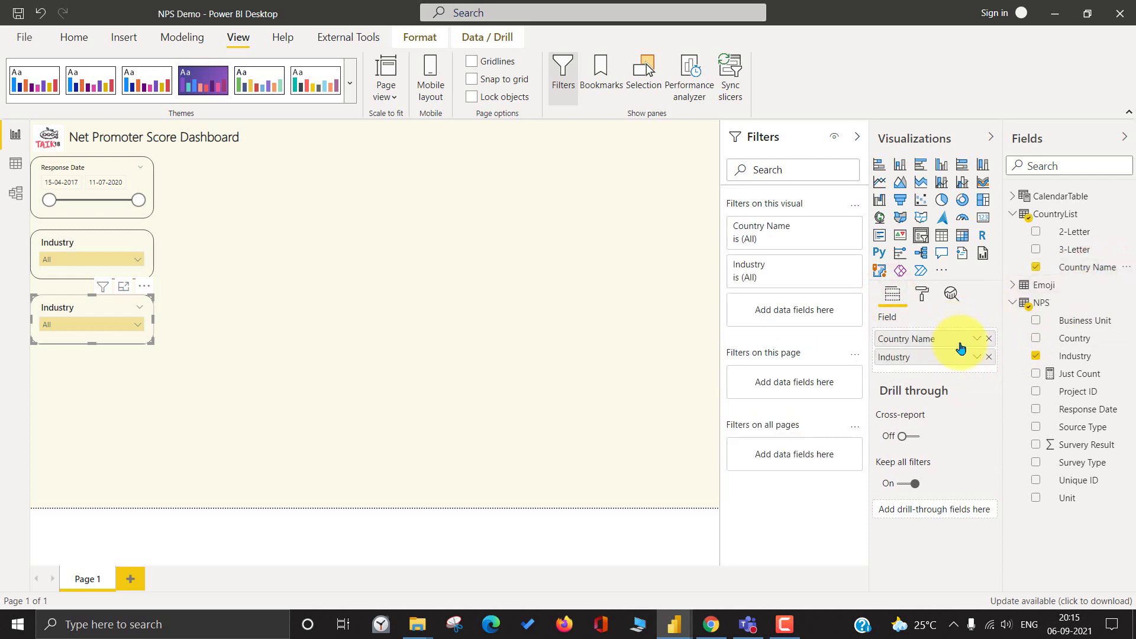
pyautogui.click(990, 357)
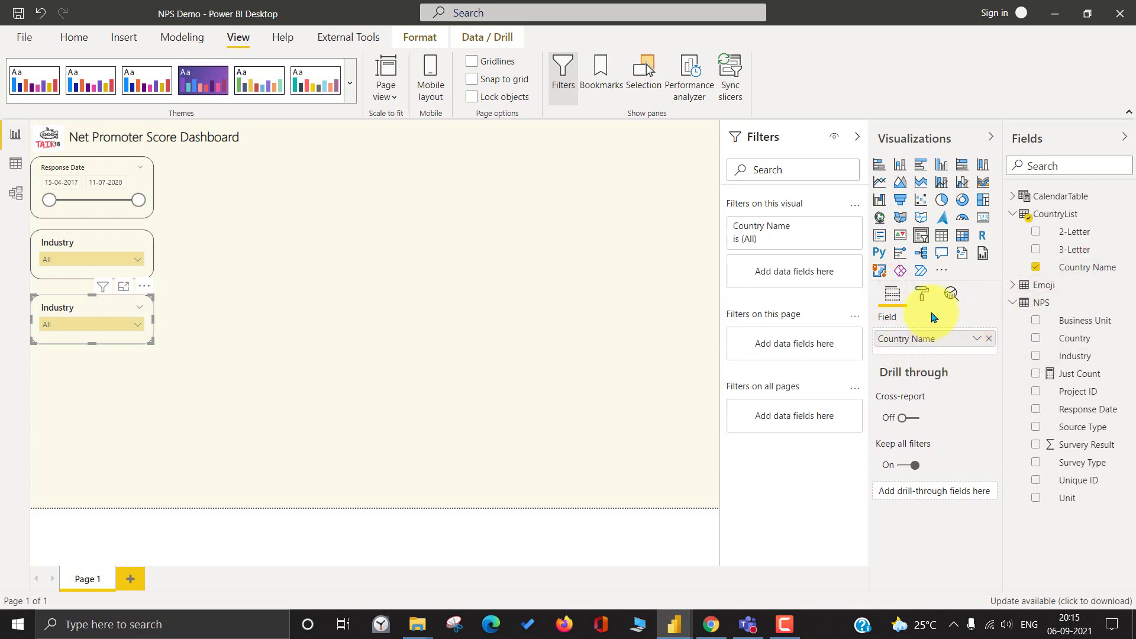
# - Change the copied slicer's header title text to "Country"
pyautogui.click(921, 297)
pyautogui.click(909, 404)
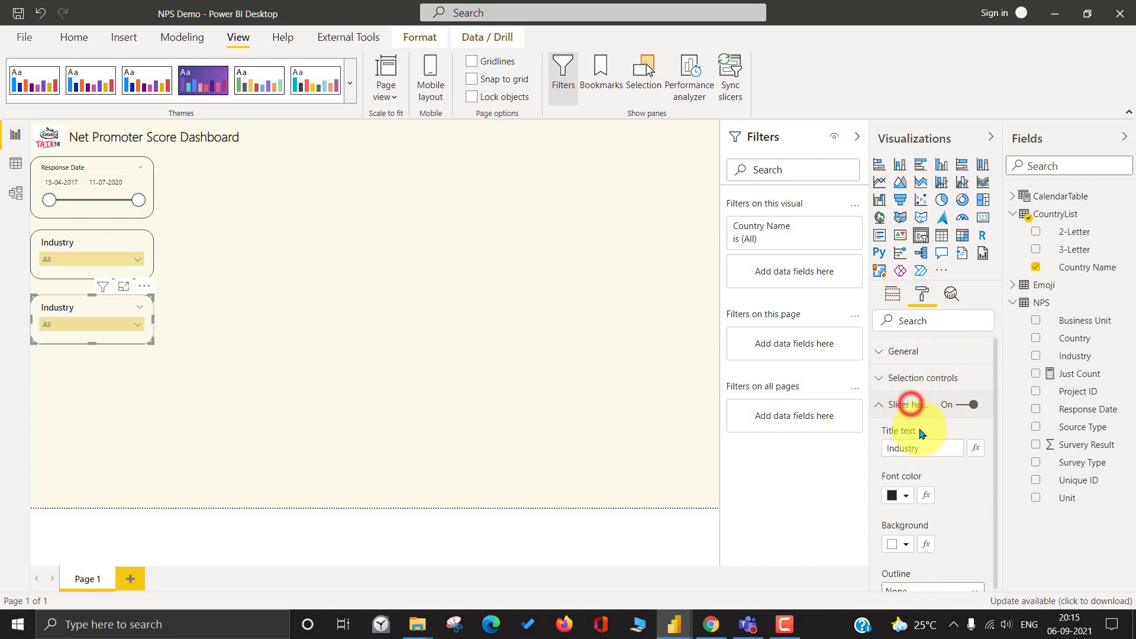
pyautogui.click(916, 447)
pyautogui.write('Coun')
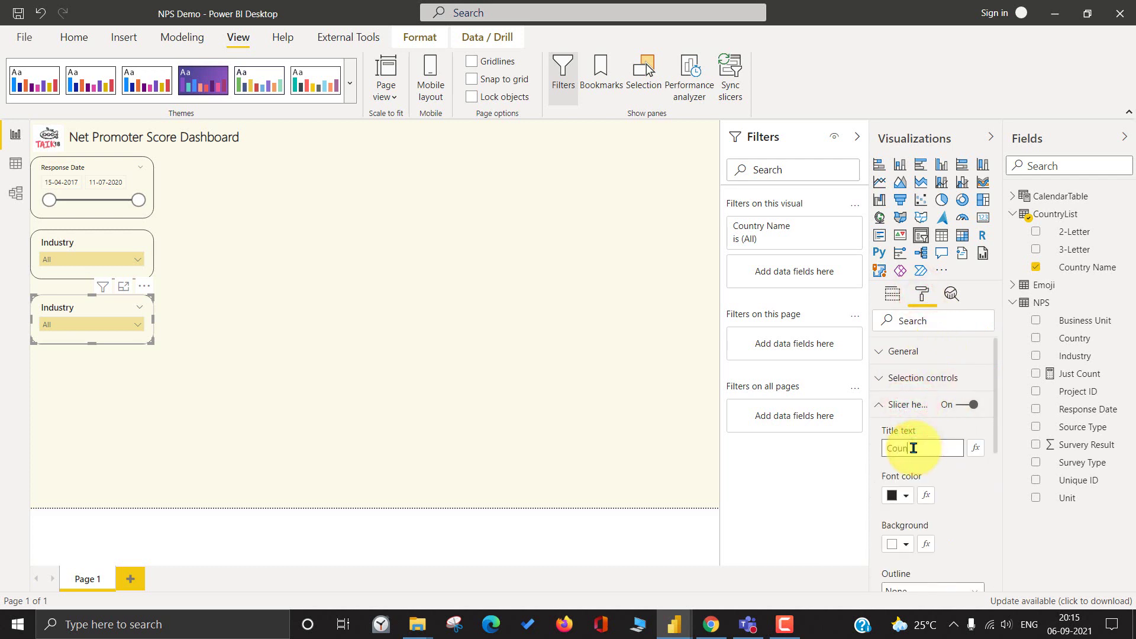
pyautogui.write('try')
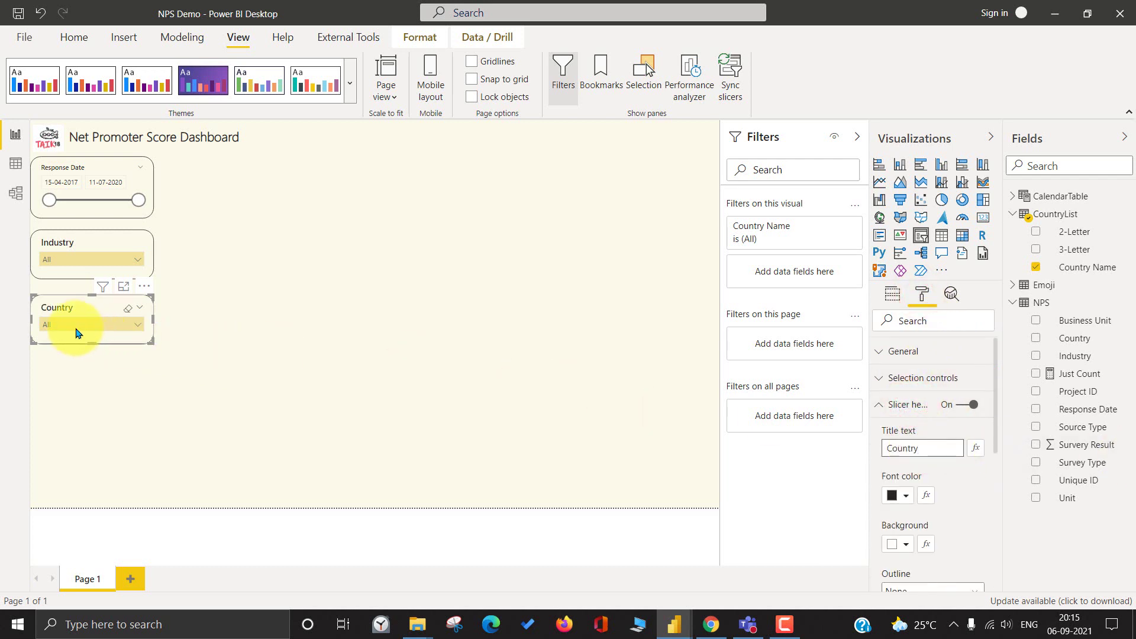
# - Duplicate the Country slicer directly beneath the original and replace the copy's Country Name field with Source Type from the NPS table
pyautogui.click(79, 308)
pyautogui.hotkey('ctrl', 'c')
pyautogui.hotkey('ctrl', 'v')
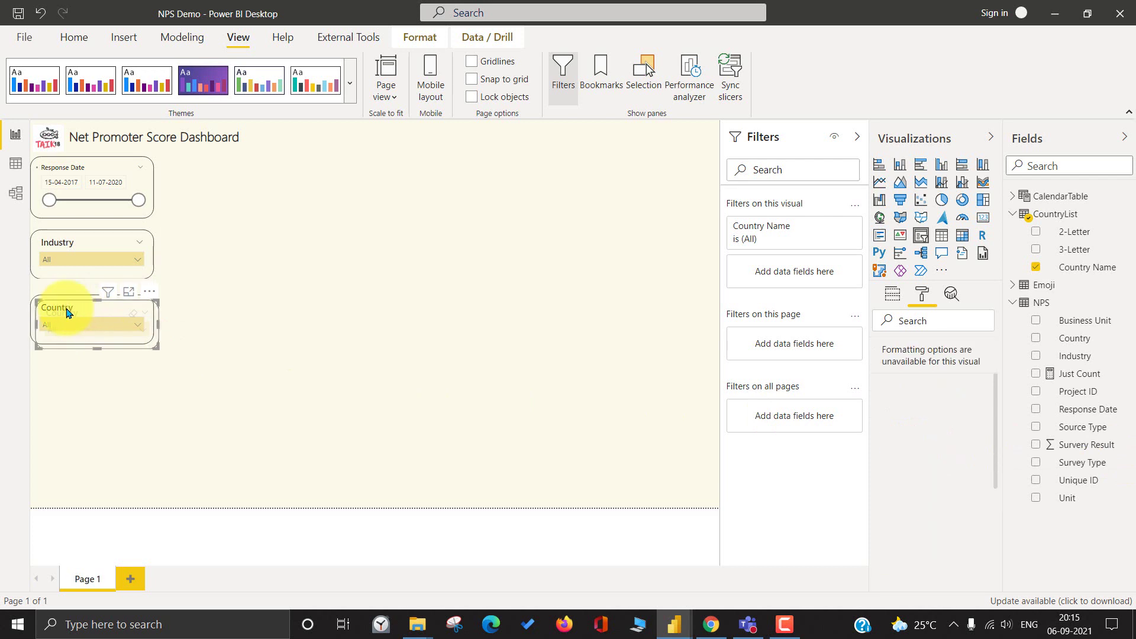
pyautogui.moveTo(65, 312); pyautogui.dragTo(48, 380)
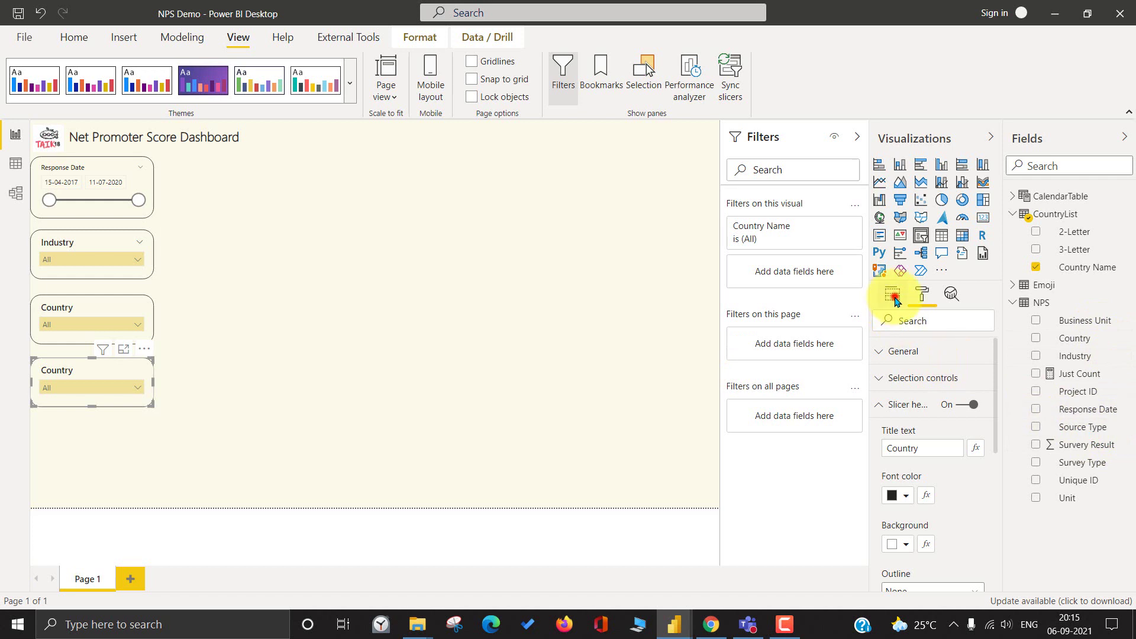
pyautogui.click(992, 344)
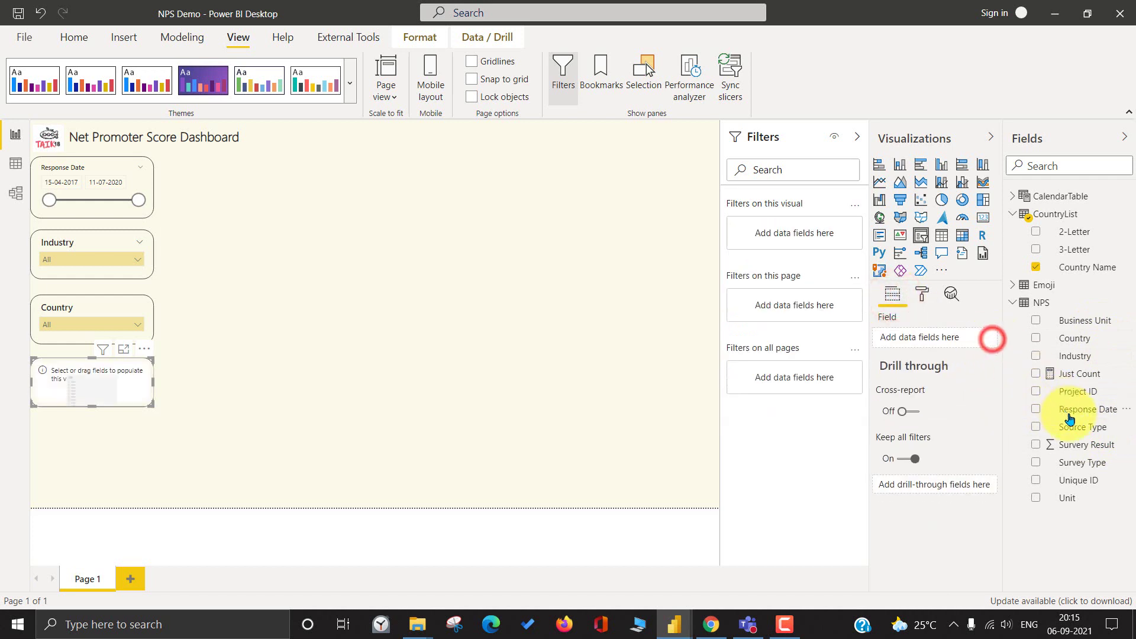
pyautogui.moveTo(1065, 427); pyautogui.dragTo(923, 339)
# - Change the header title text of the slicer below Country to "Survey Type"
pyautogui.click(922, 294)
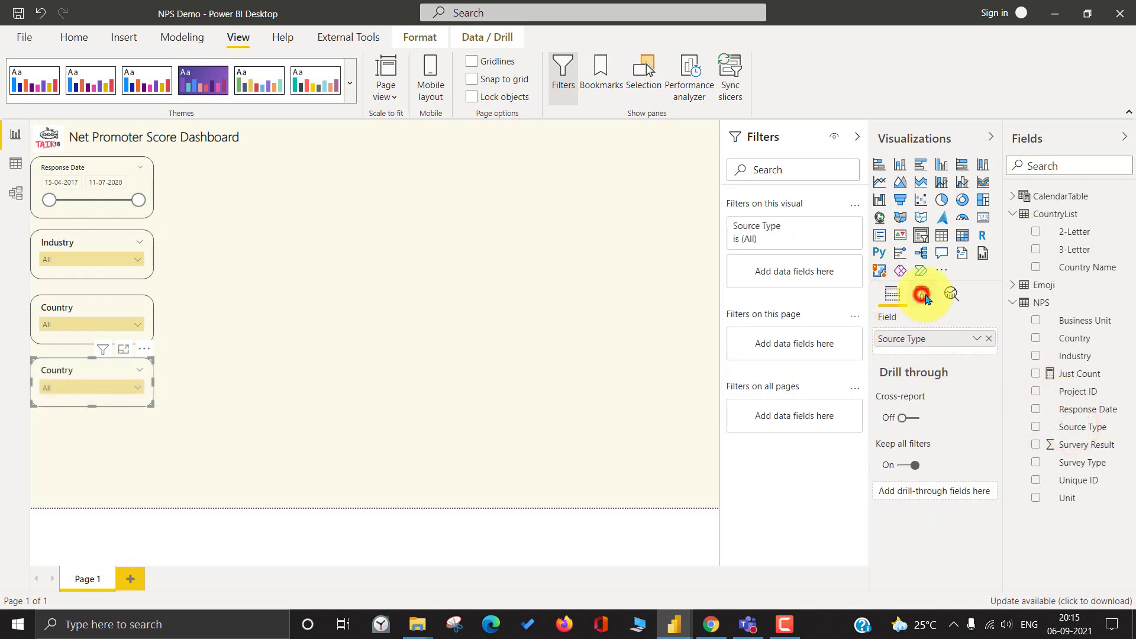
pyautogui.click(916, 378)
pyautogui.click(906, 379)
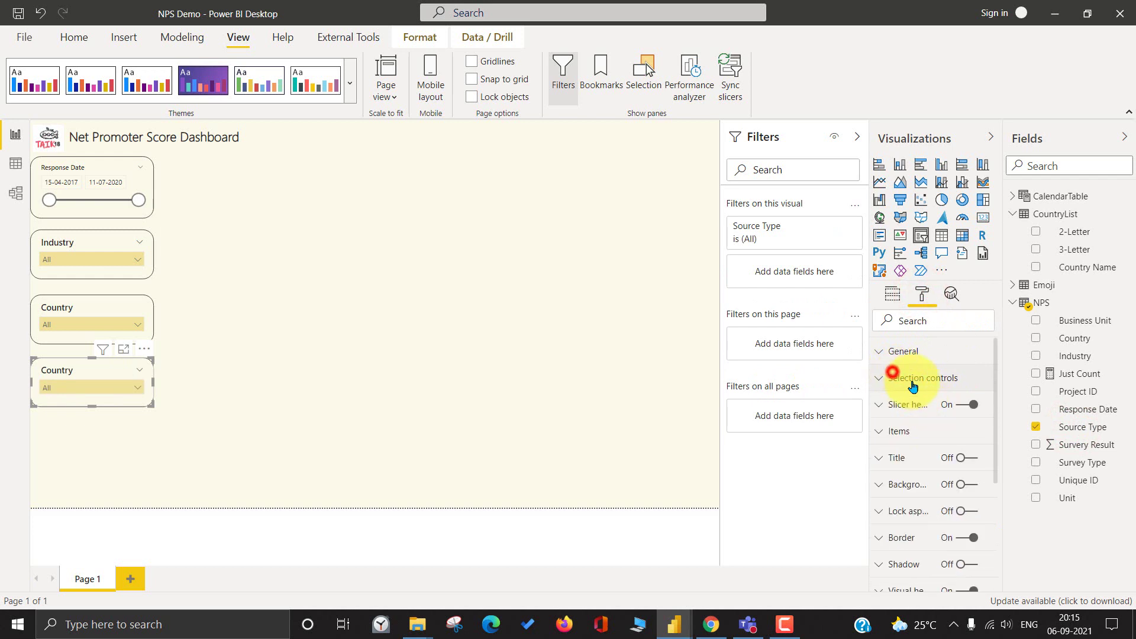
pyautogui.click(902, 404)
pyautogui.click(900, 444)
pyautogui.write('Survey Type')
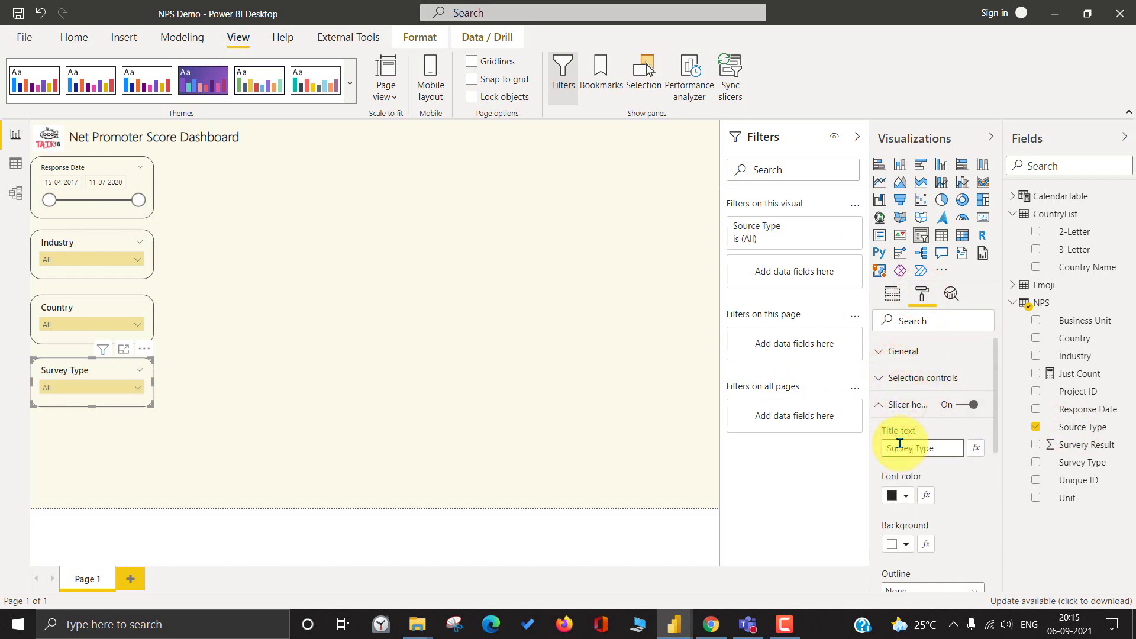
# - Duplicate the Survey Type slicer directly beneath the original and set the copy's header title text to "Source Type"
pyautogui.hotkey('ctrl', 'c')
pyautogui.hotkey('ctrl', 'v')
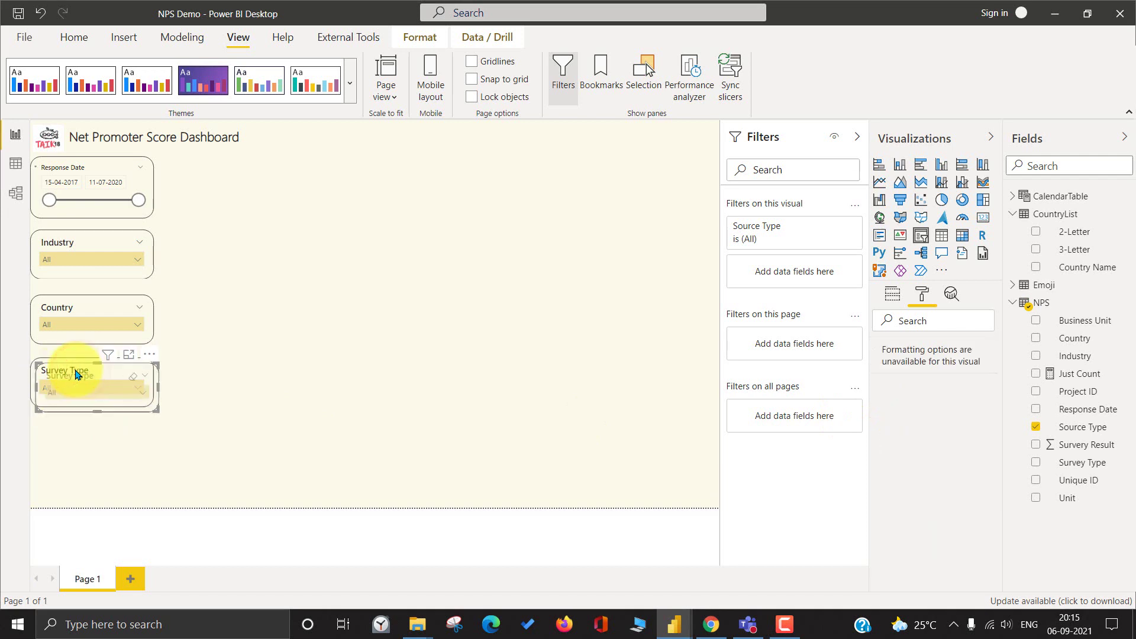
pyautogui.moveTo(70, 371); pyautogui.dragTo(50, 429)
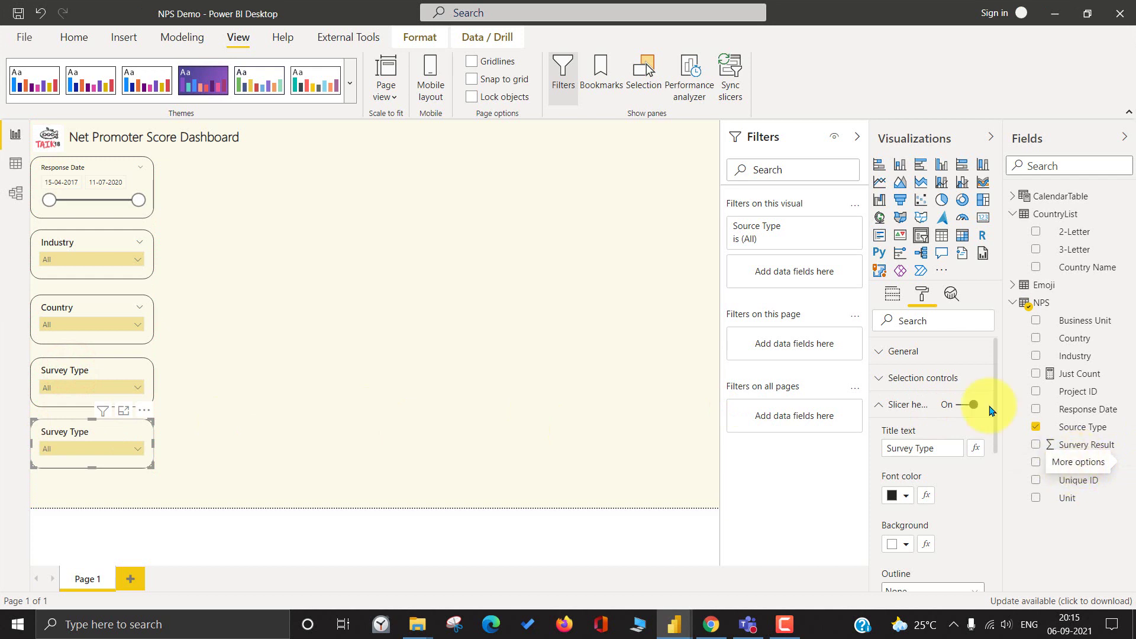
pyautogui.doubleClick(900, 448)
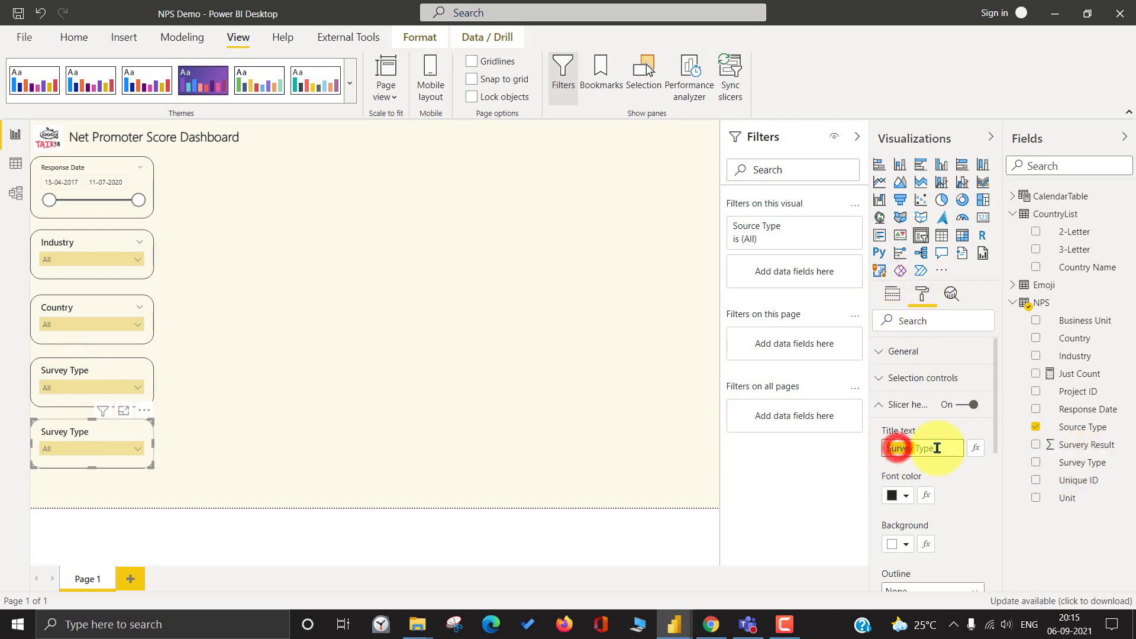
pyautogui.write('Co')
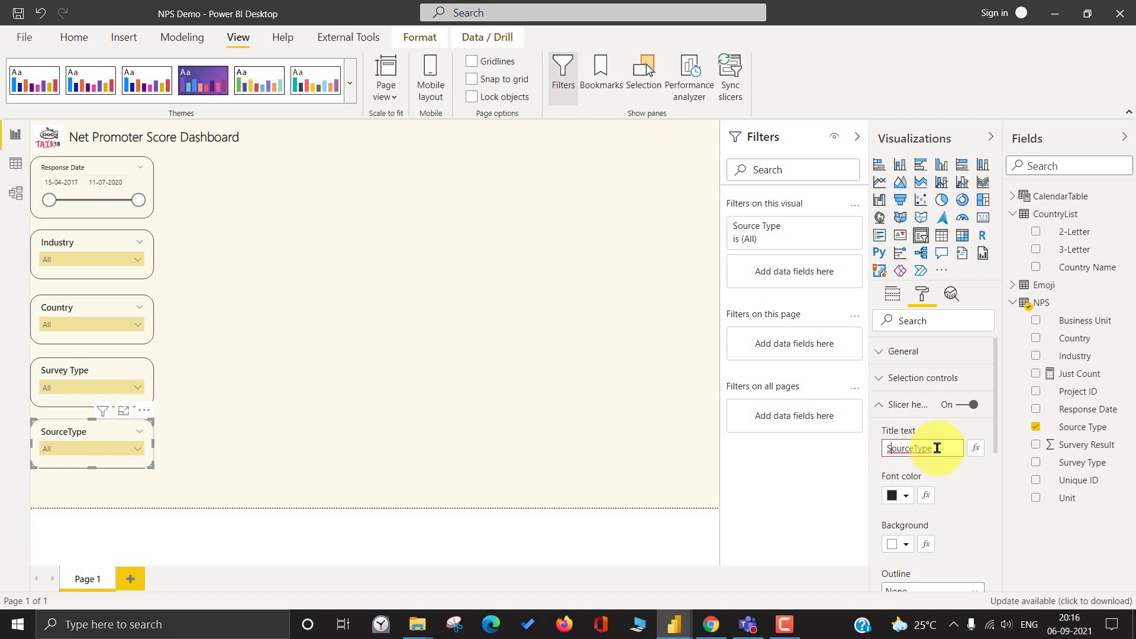
# - Replace the Source Type field in the lowest slicer with Survey Type from the NPS table and deselect the slicer
pyautogui.click(904, 302)
pyautogui.moveTo(1085, 462); pyautogui.dragTo(935, 352)
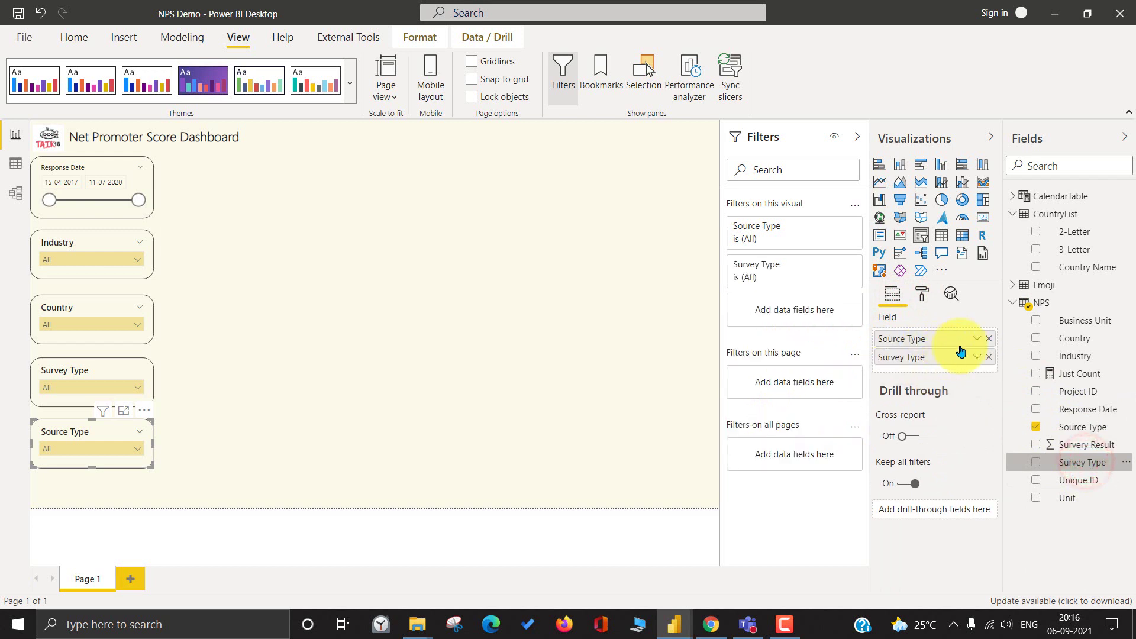
pyautogui.click(990, 339)
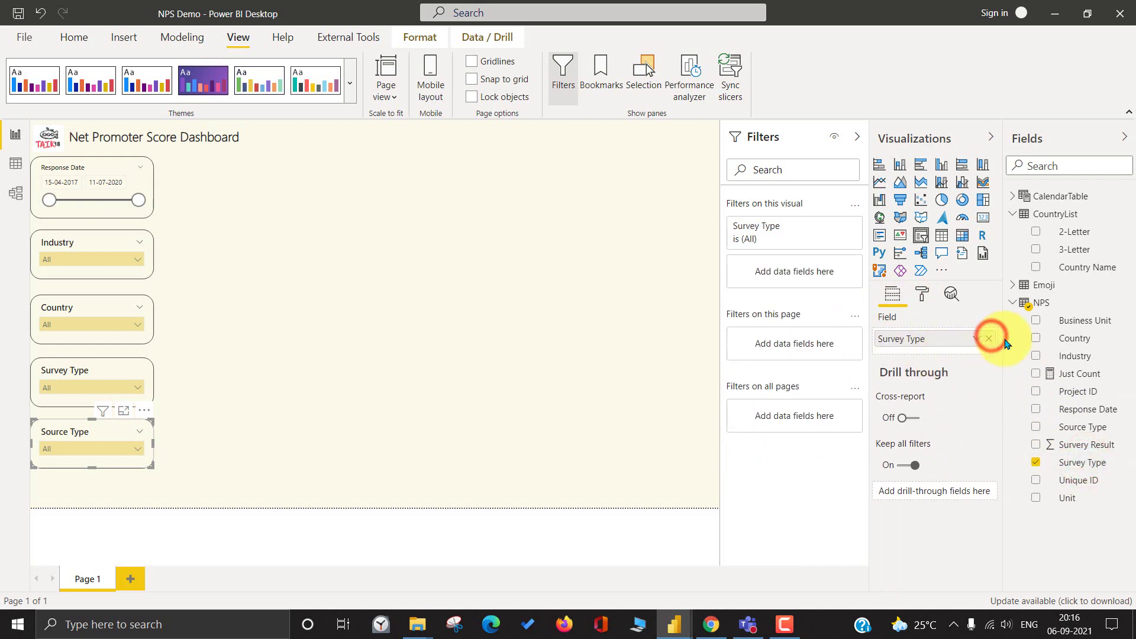
pyautogui.click(139, 450)
pyautogui.click(218, 385)
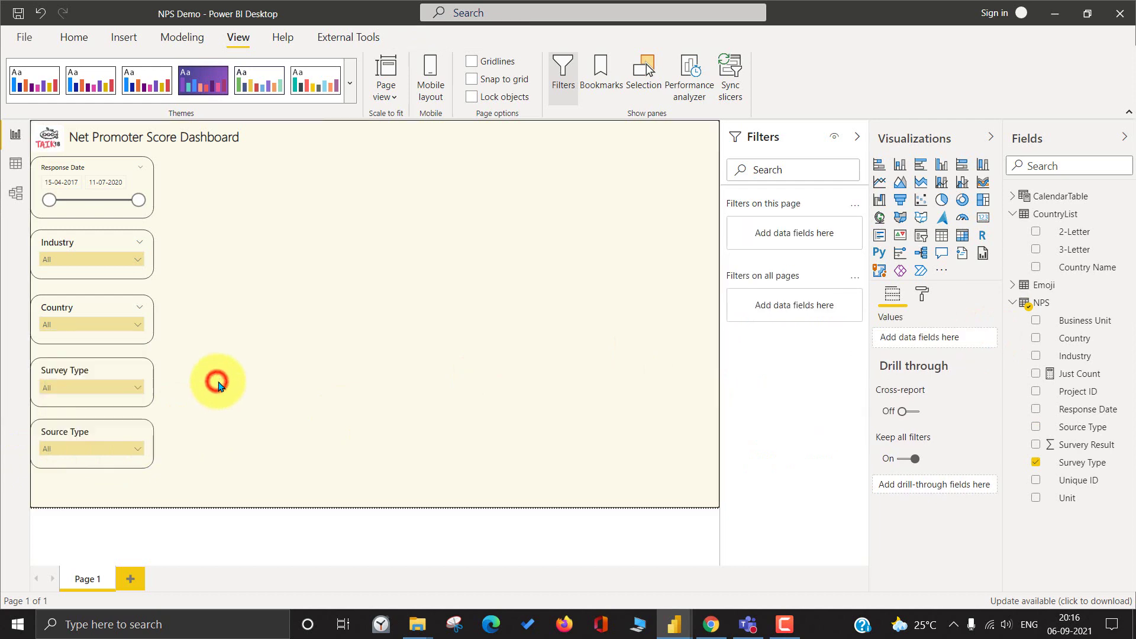
pyautogui.click(231, 228)
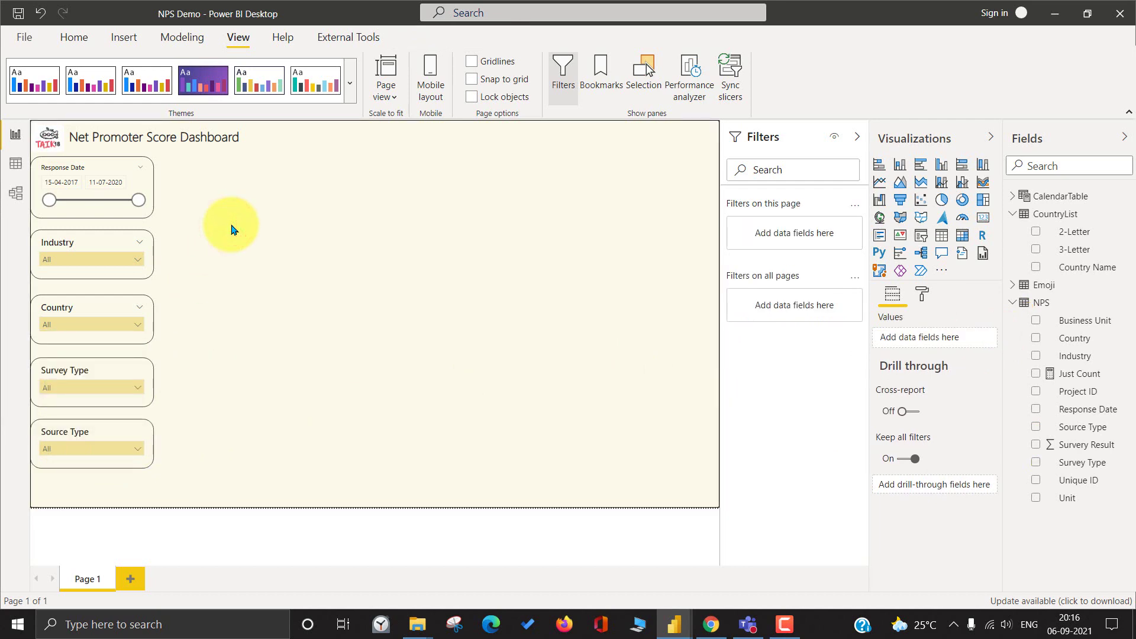
# - Switch to the Customer Satisfaction Dashboard report, examine the fields of its source type donut chart, and return to the NPS Demo report
pyautogui.hotkey('alt', 'Tab')
pyautogui.hotkey('alt', 'Tab')
pyautogui.hotkey('alt', 'Tab')
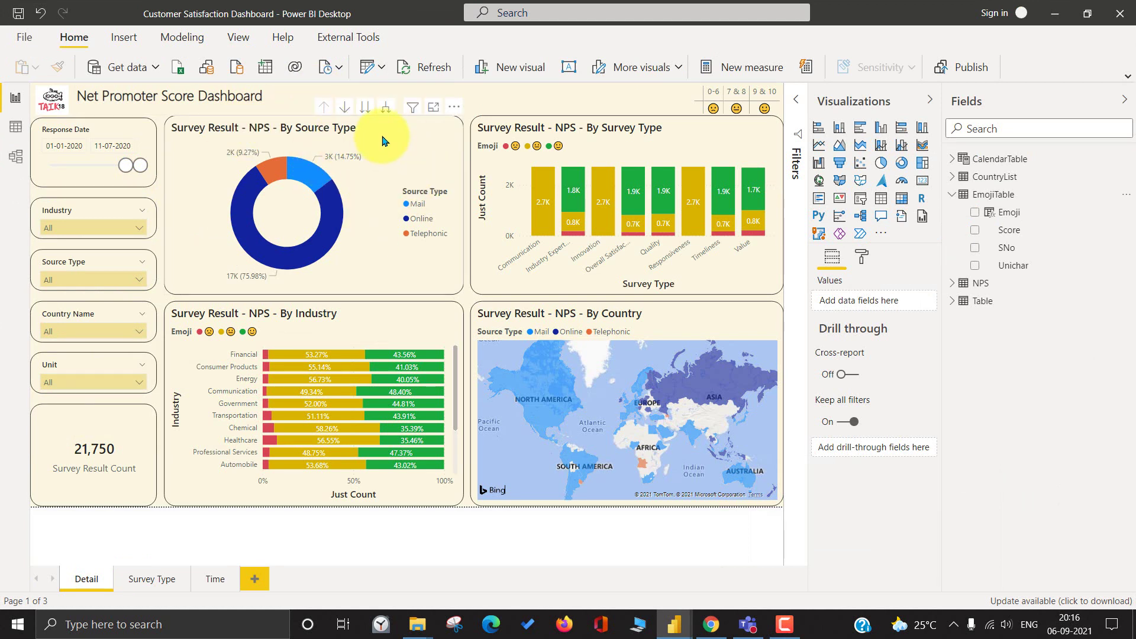
pyautogui.click(390, 127)
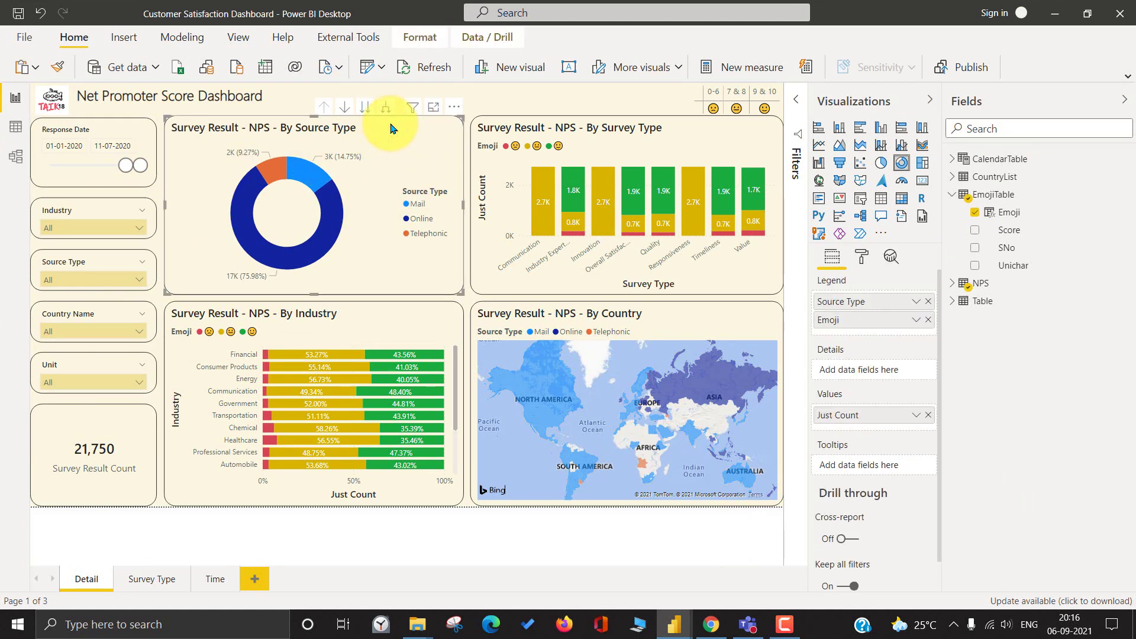
pyautogui.hotkey('alt', 'Tab')
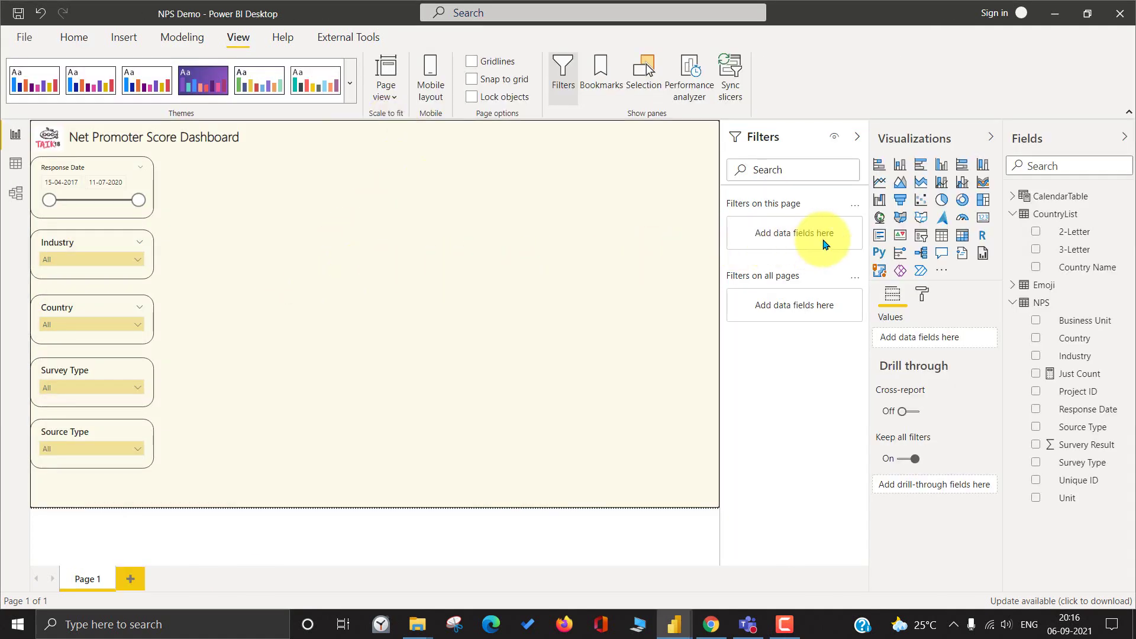
# - Add a card visual on the empty canvas beside the slicers and fill it with the Just Count measure
pyautogui.click(983, 218)
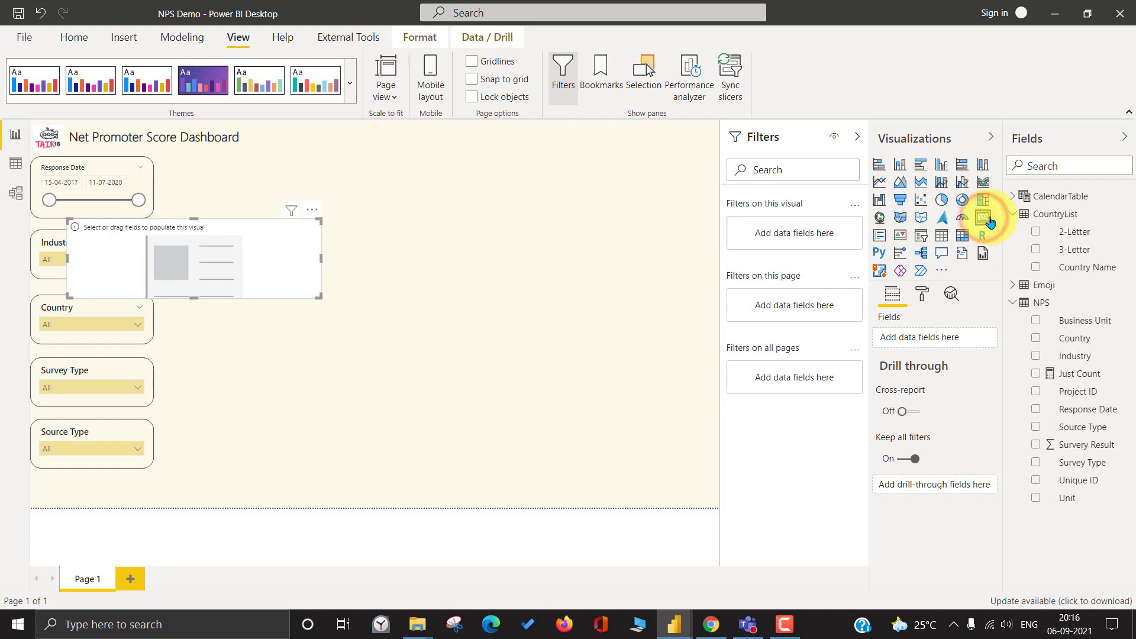
pyautogui.moveTo(188, 249); pyautogui.dragTo(307, 252)
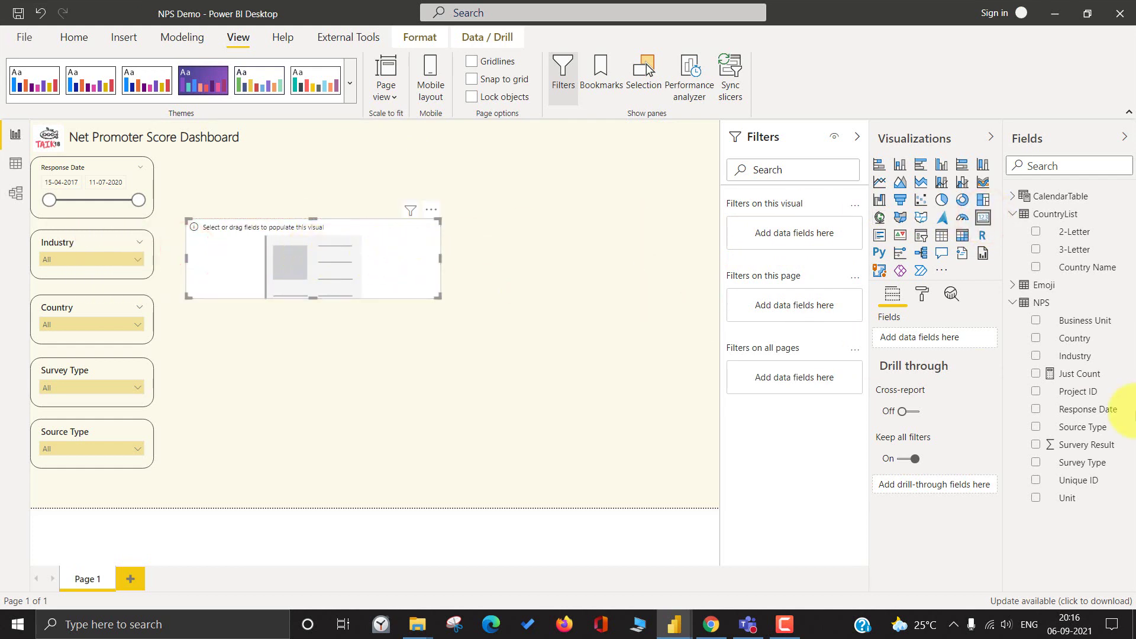
pyautogui.moveTo(1072, 374); pyautogui.dragTo(927, 340)
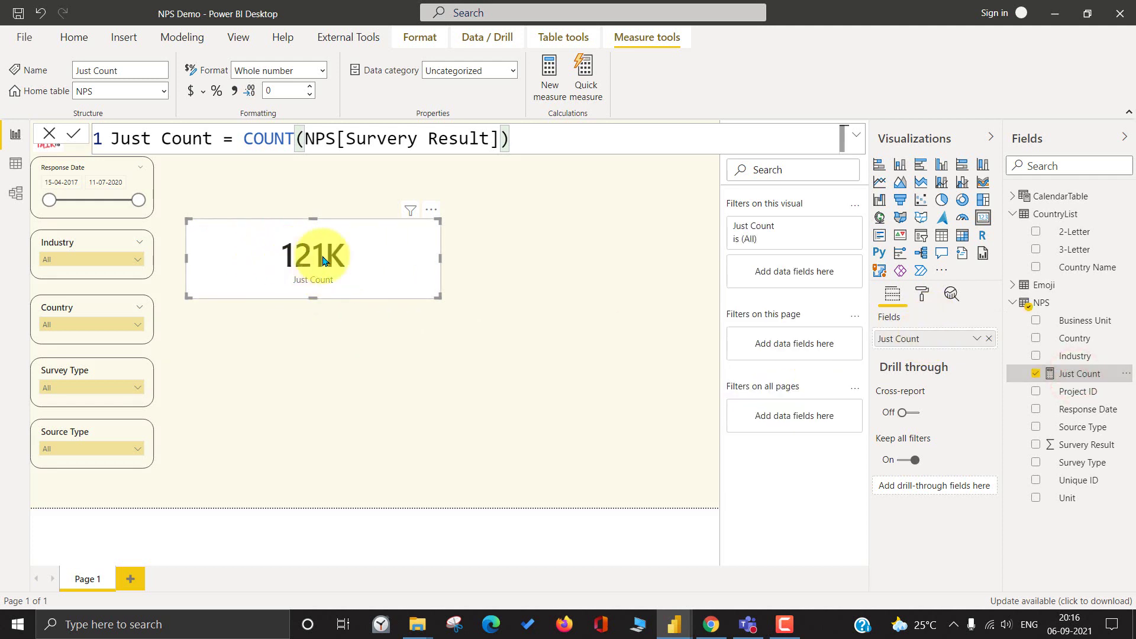
# - Set the card's display units to None and format the Just Count measure with a thousands separator
pyautogui.click(931, 300)
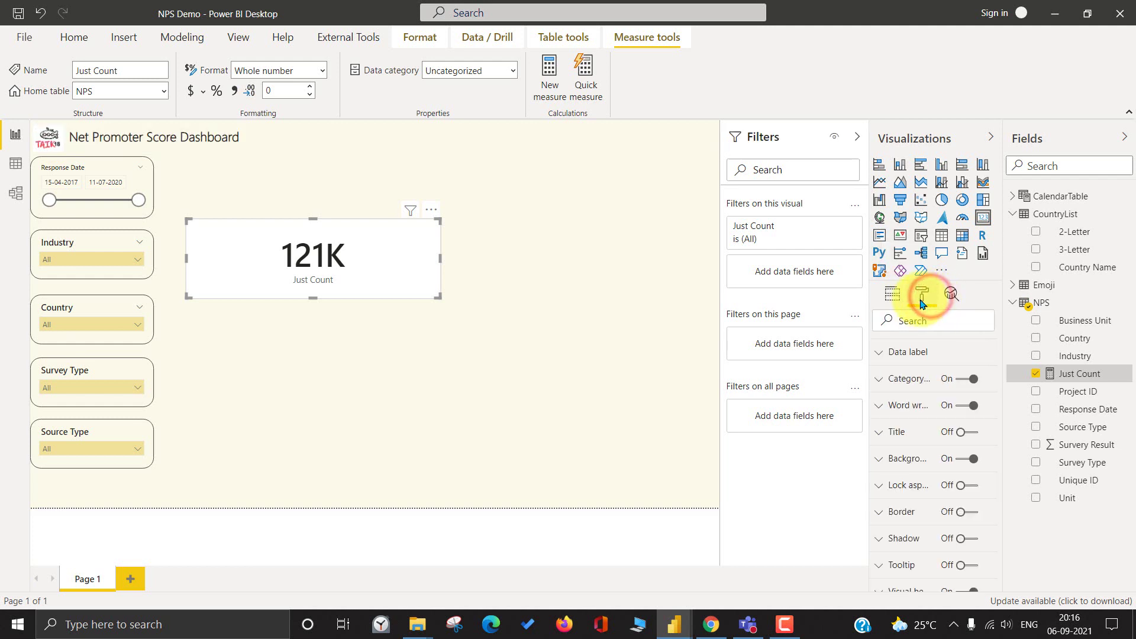
pyautogui.click(914, 383)
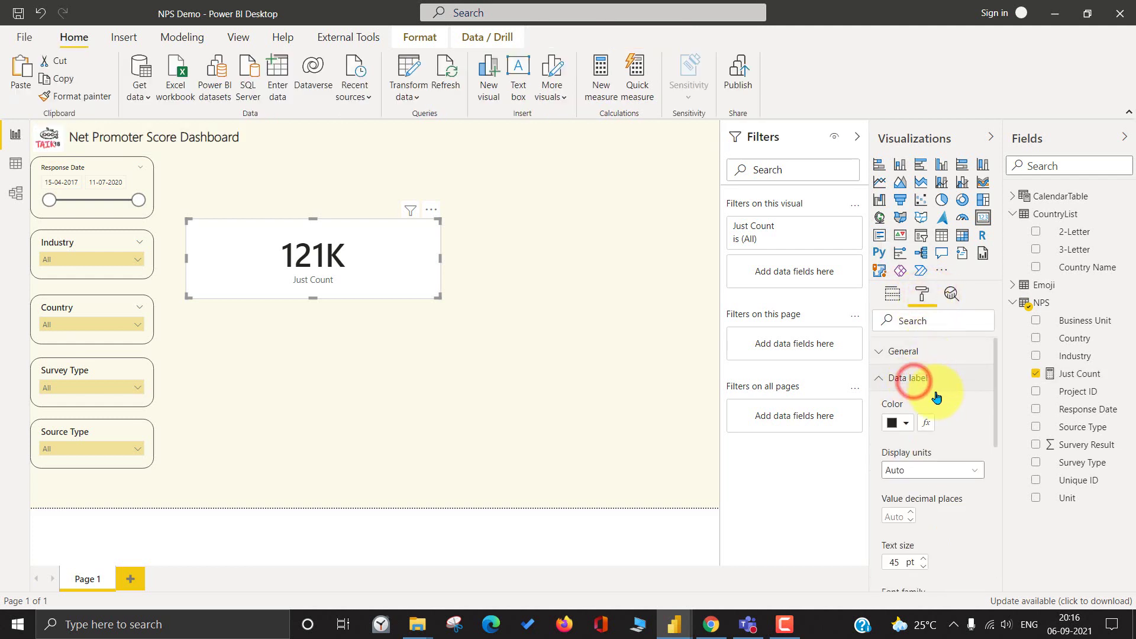
pyautogui.click(962, 475)
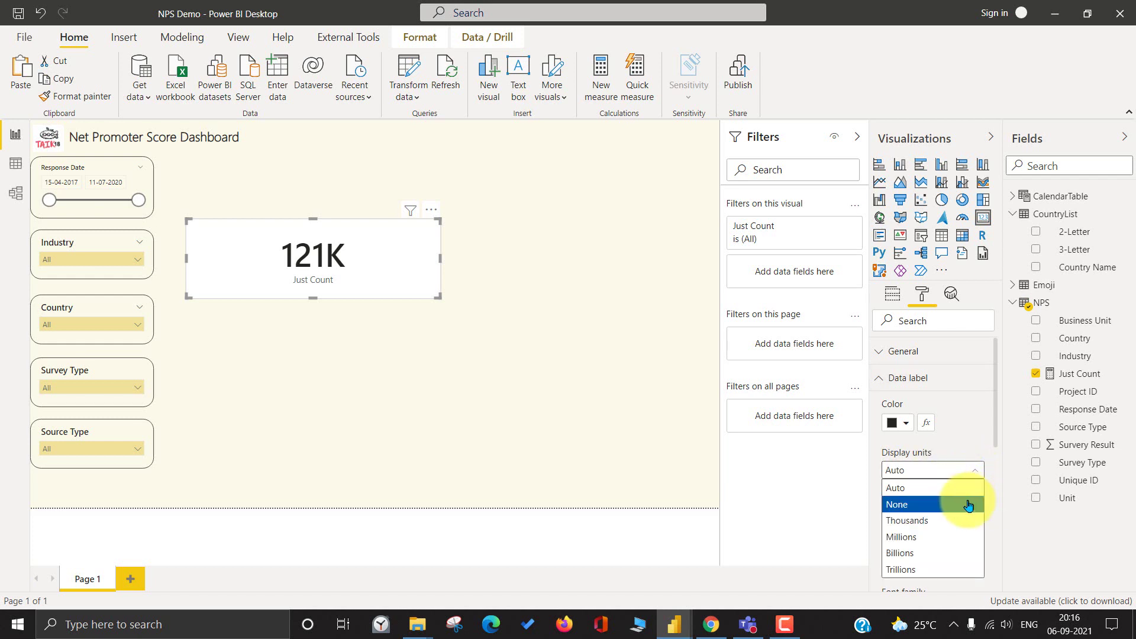
pyautogui.click(967, 503)
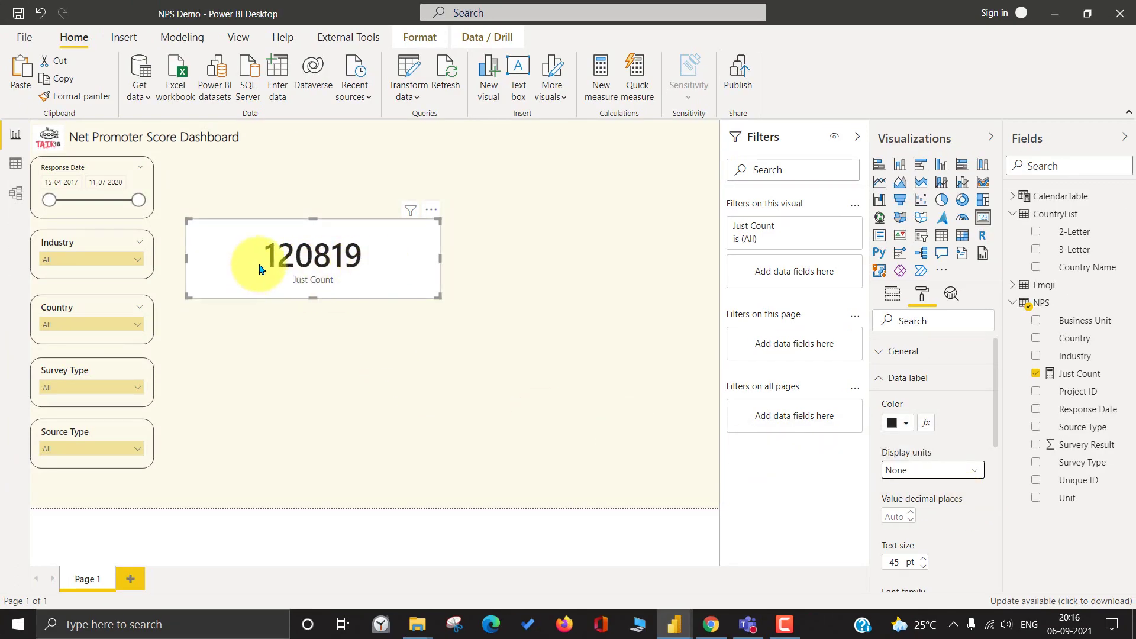
pyautogui.click(1097, 375)
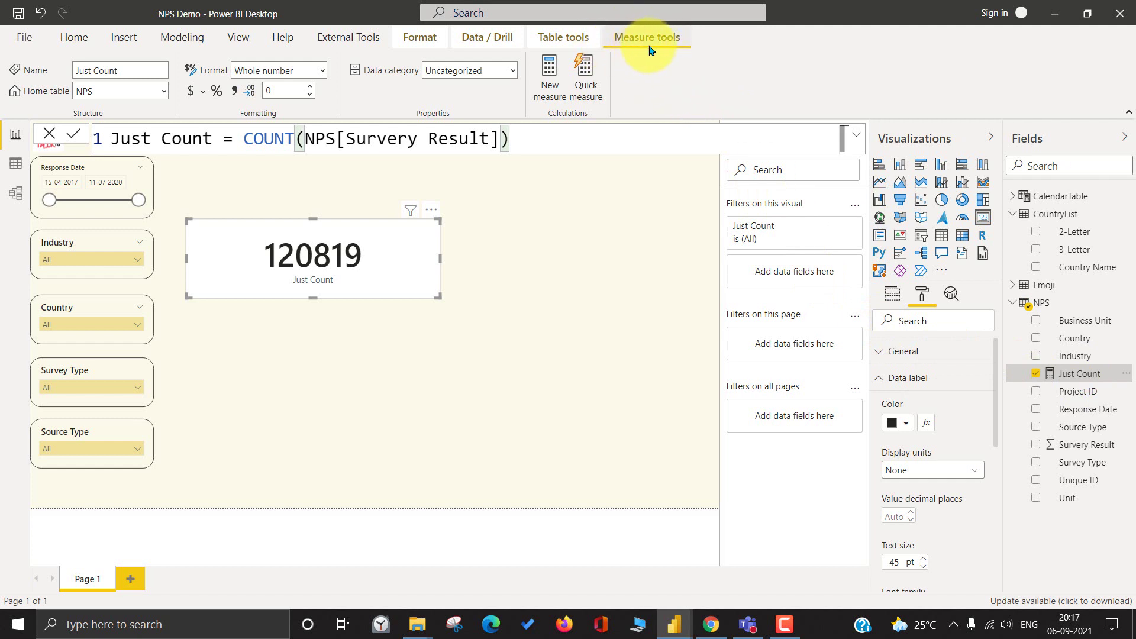
pyautogui.click(235, 91)
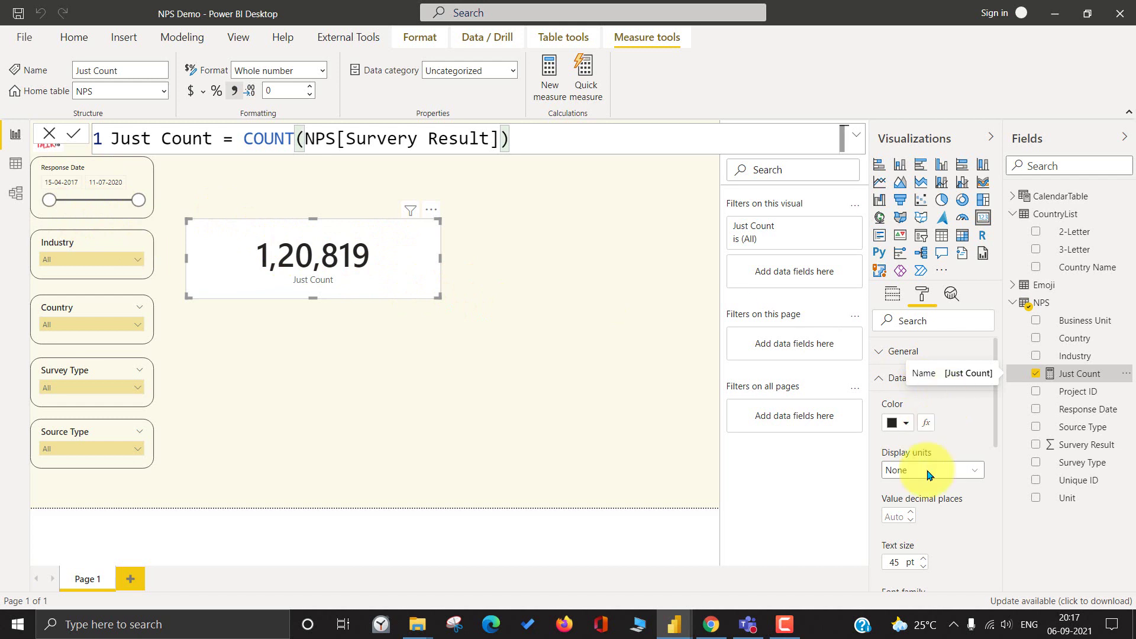
# - Set the card's data label text size to 18 pt and narrow the card to about half its width
pyautogui.doubleClick(896, 562)
pyautogui.write('18')
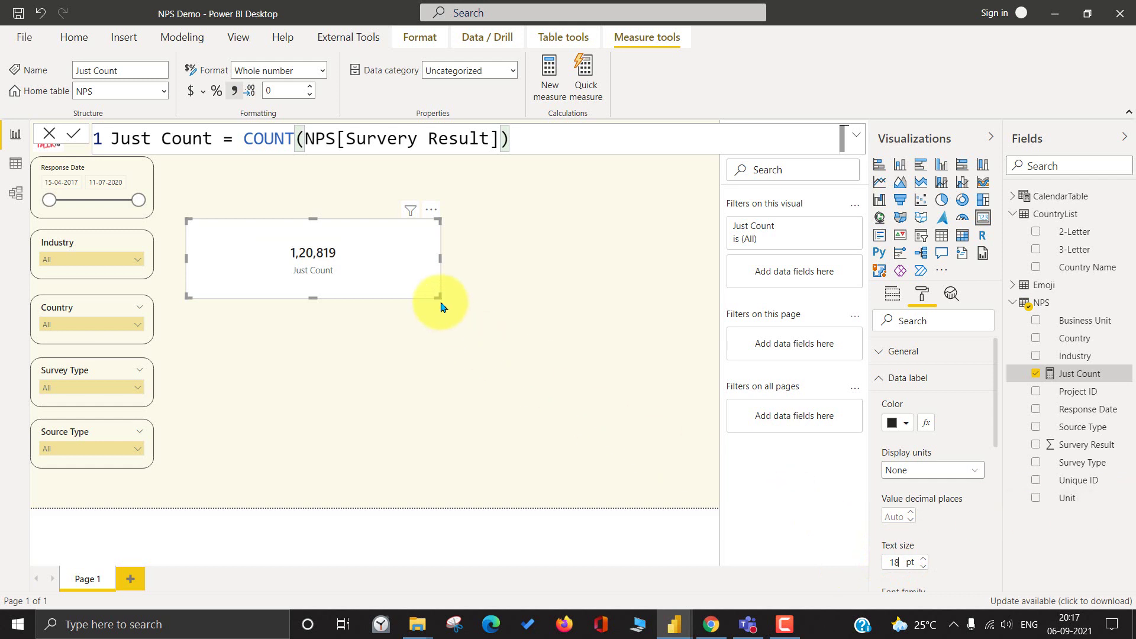
pyautogui.moveTo(435, 265); pyautogui.dragTo(303, 265)
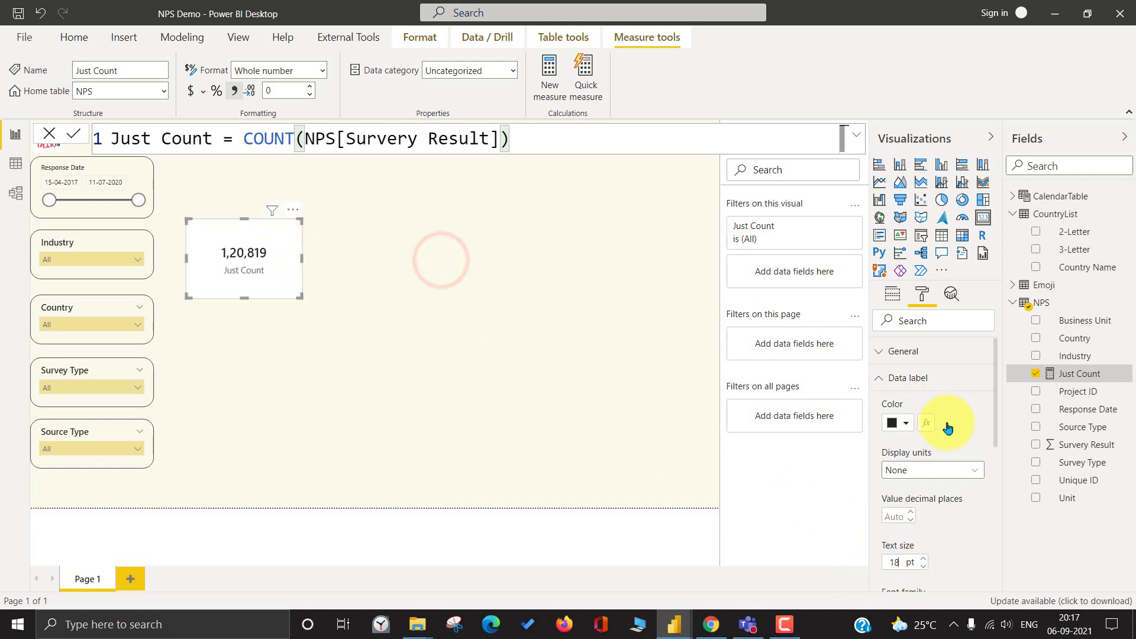
# - Turn off the card's background and give it a border with a 20 px corner radius
pyautogui.click(882, 355)
pyautogui.click(887, 352)
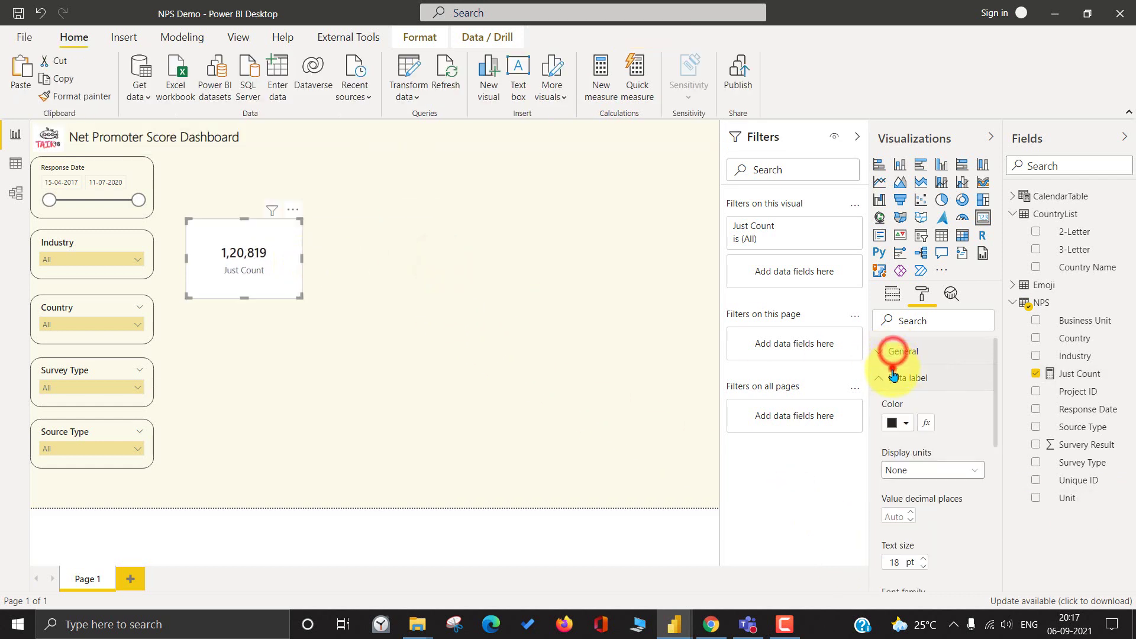
pyautogui.click(894, 378)
pyautogui.click(961, 485)
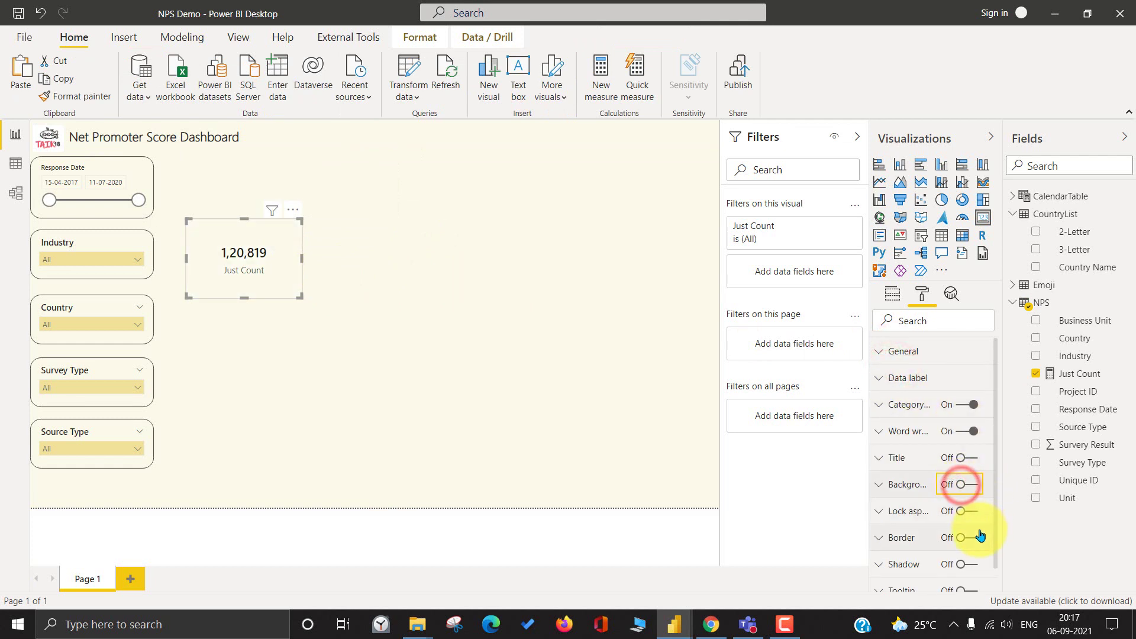
pyautogui.click(964, 537)
pyautogui.click(901, 538)
pyautogui.scroll(-1, 936, 534)
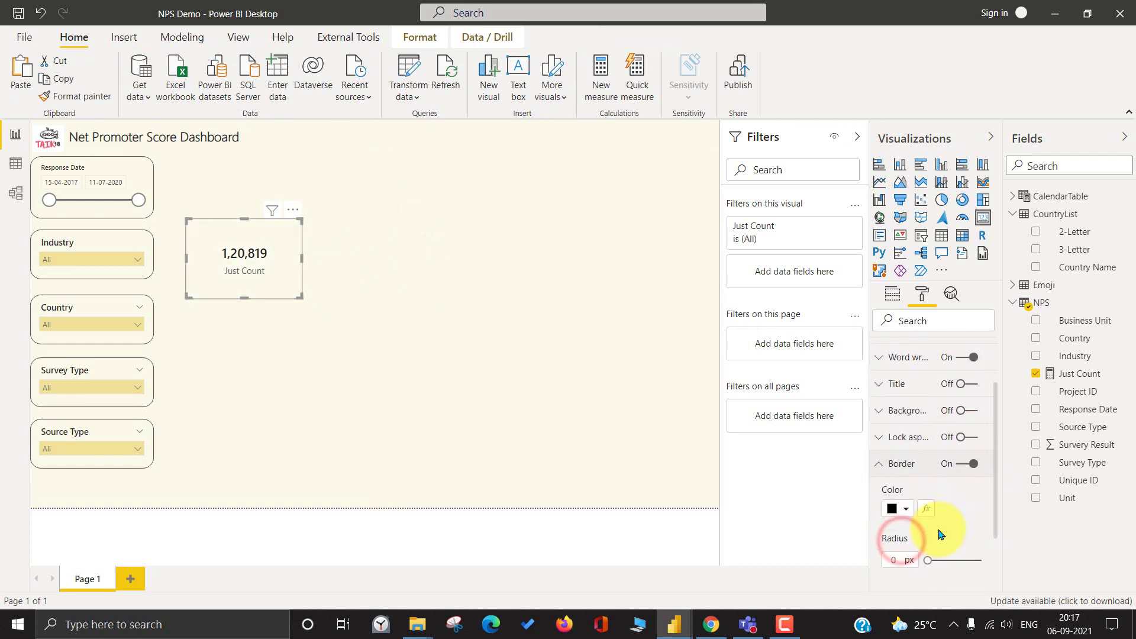
pyautogui.click(895, 560)
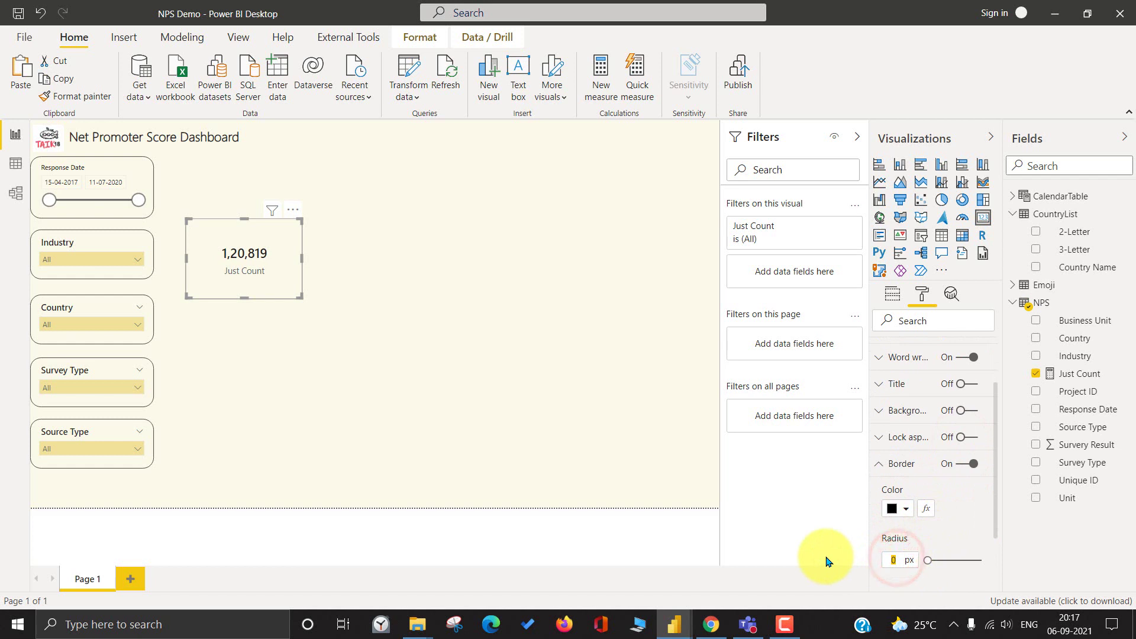
# - Move the card directly beneath the Source Type slicer and resize it to the slicers' width, ending at the page's lower edge
pyautogui.moveTo(240, 246); pyautogui.dragTo(21, 484)
pyautogui.moveTo(89, 426); pyautogui.dragTo(153, 488)
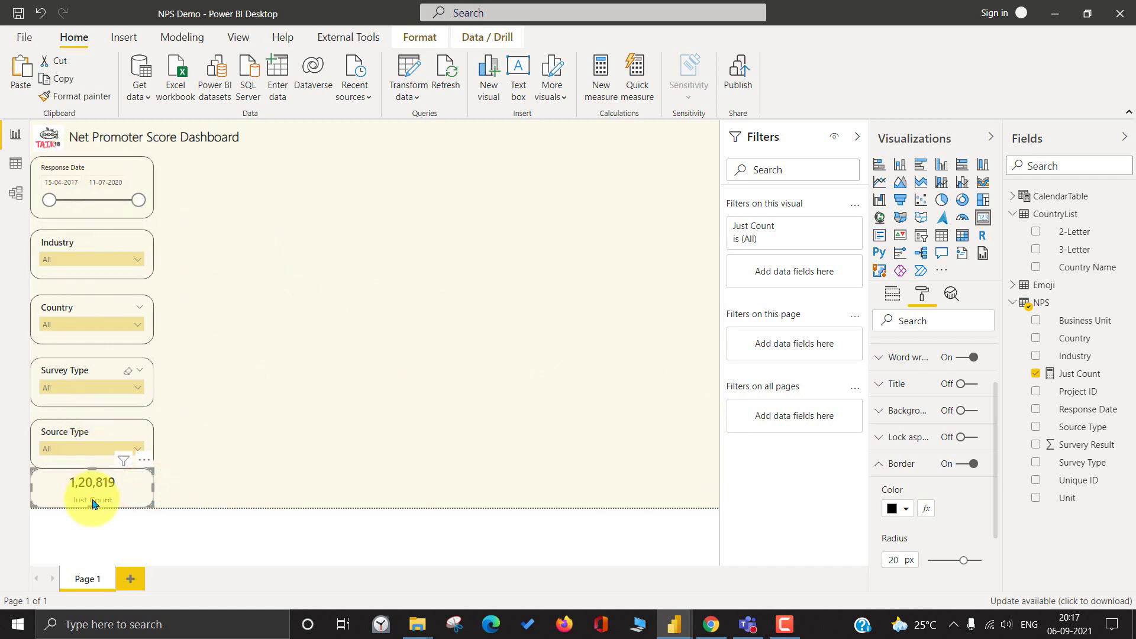
# - Distribute the card and the five slicers vertically with even spacing, then deselect them
pyautogui.keyDown('ctrl'); pyautogui.click(81, 437); pyautogui.keyUp('ctrl')
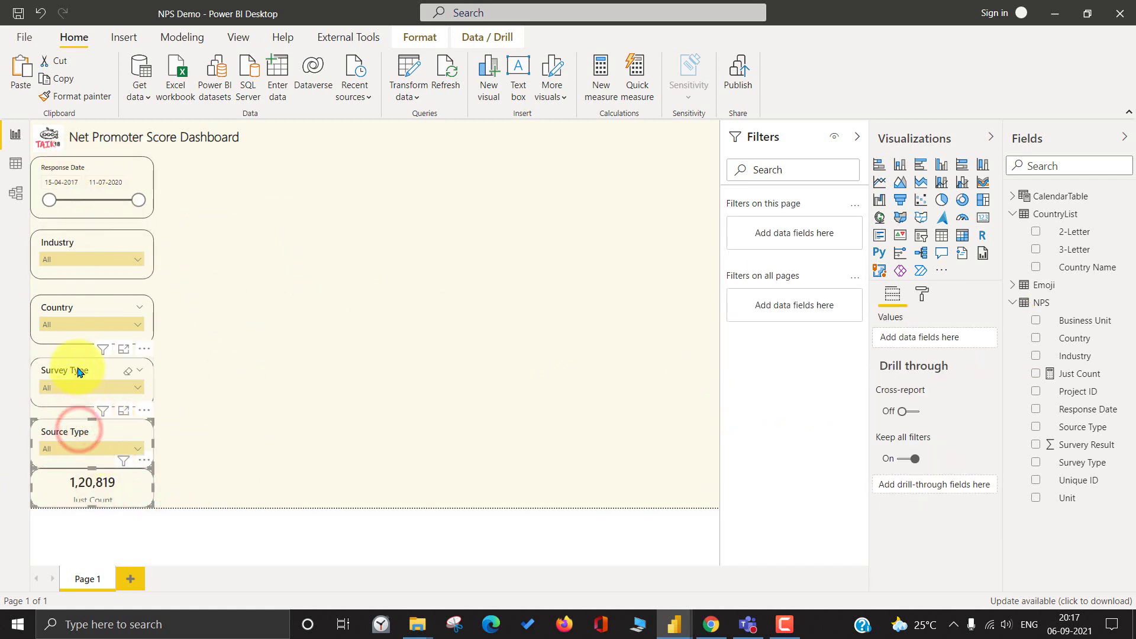
pyautogui.keyDown('ctrl'); pyautogui.click(77, 367); pyautogui.keyUp('ctrl')
pyautogui.keyDown('ctrl'); pyautogui.click(81, 307); pyautogui.keyUp('ctrl')
pyautogui.keyDown('ctrl'); pyautogui.click(85, 252); pyautogui.keyUp('ctrl')
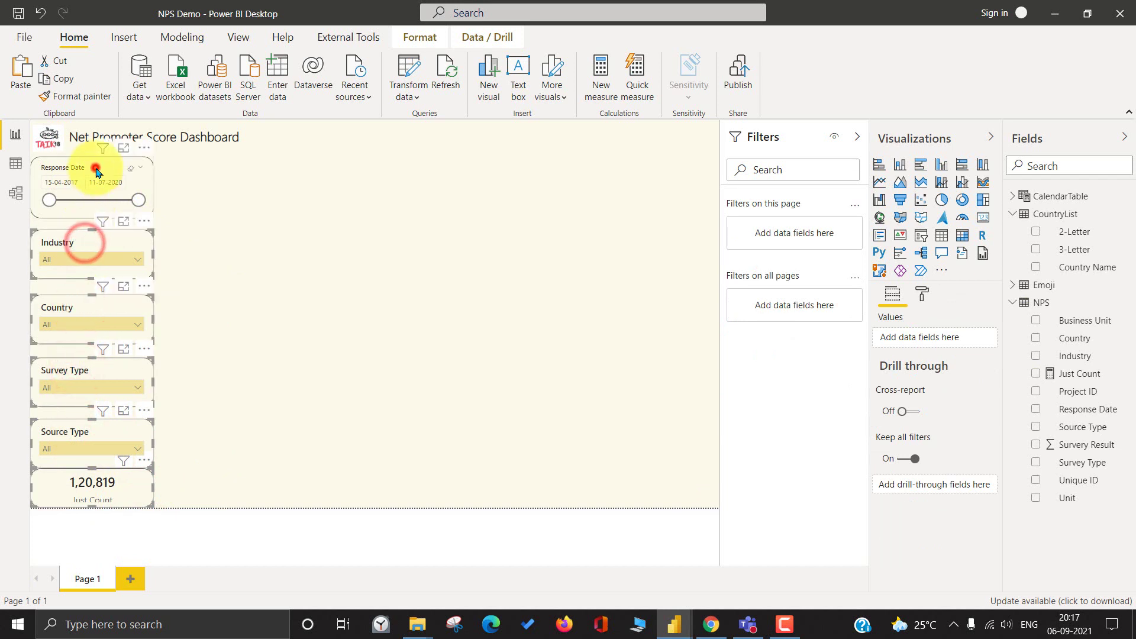
pyautogui.keyDown('ctrl'); pyautogui.click(94, 170); pyautogui.keyUp('ctrl')
pyautogui.click(434, 34)
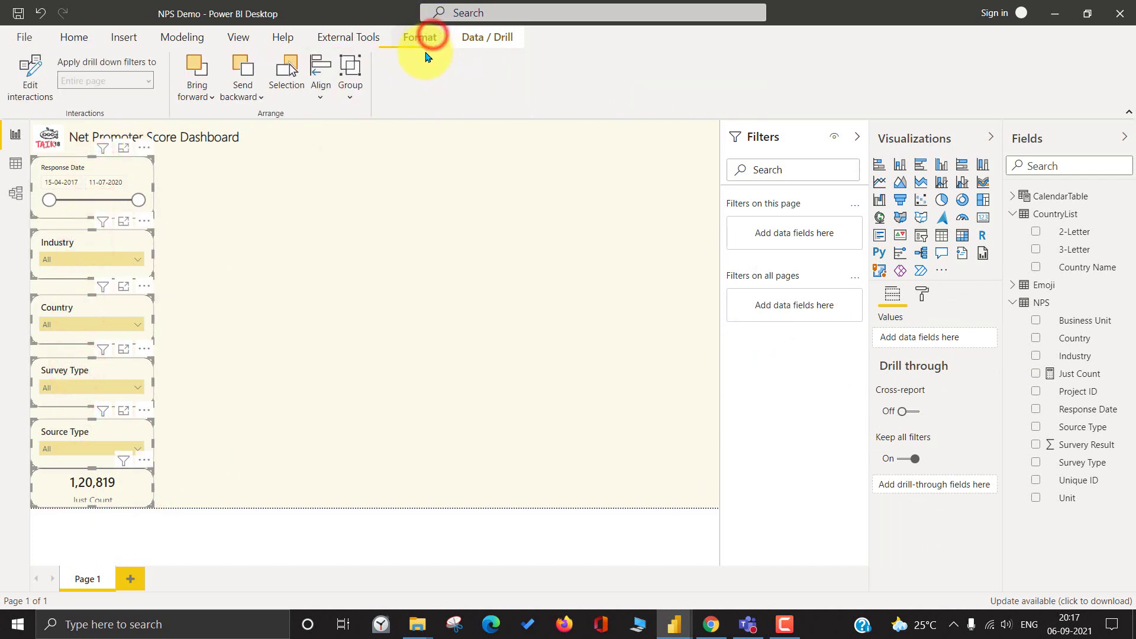
pyautogui.click(315, 93)
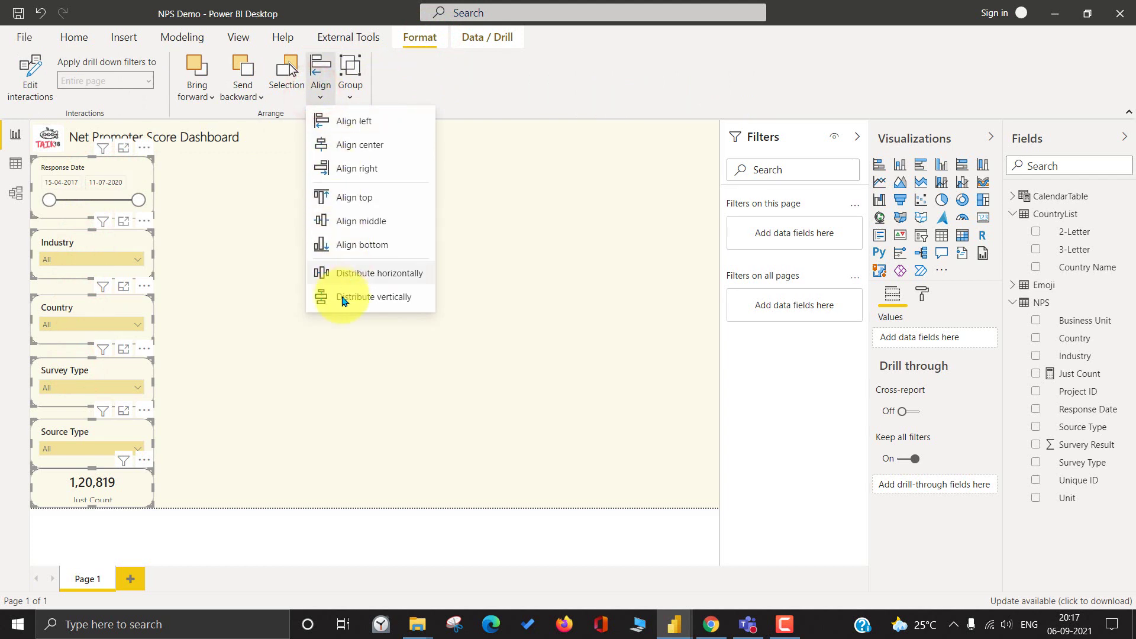
pyautogui.click(387, 298)
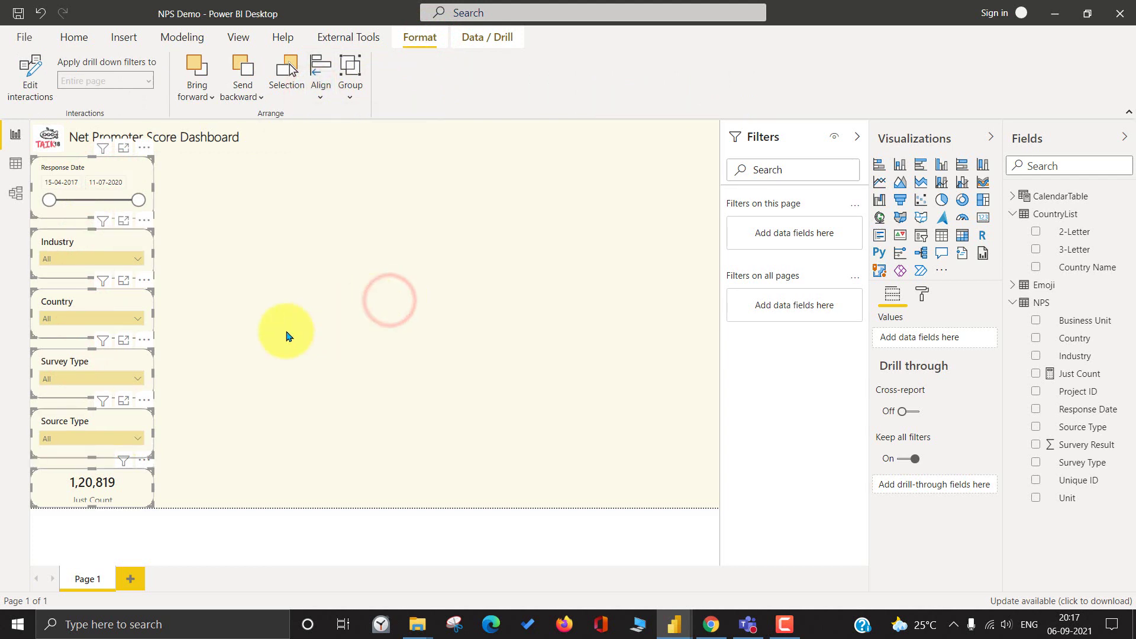
pyautogui.click(265, 335)
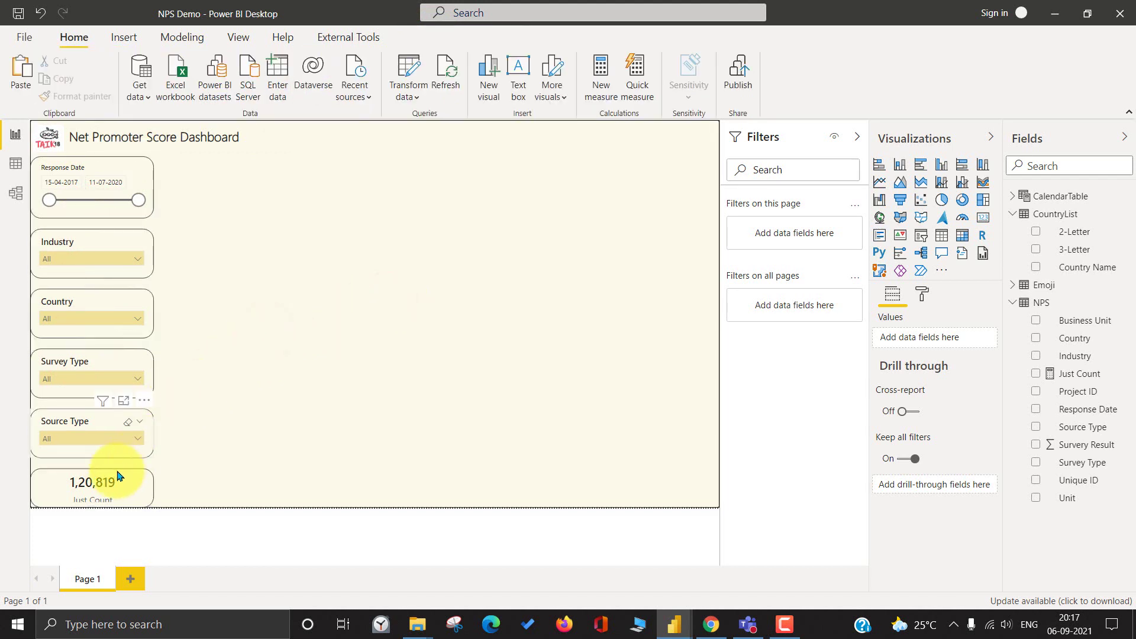
# - Extend the card upward to meet the Source Type slicer and rename its Just Count field to Count for this visual
pyautogui.click(96, 477)
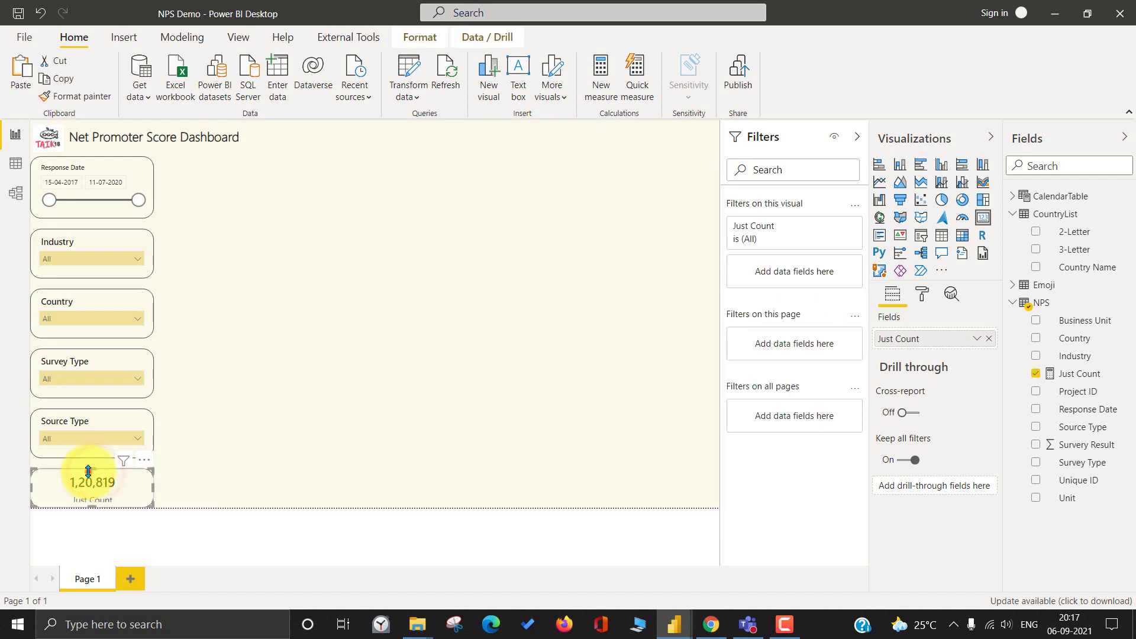
pyautogui.moveTo(88, 471); pyautogui.dragTo(90, 468)
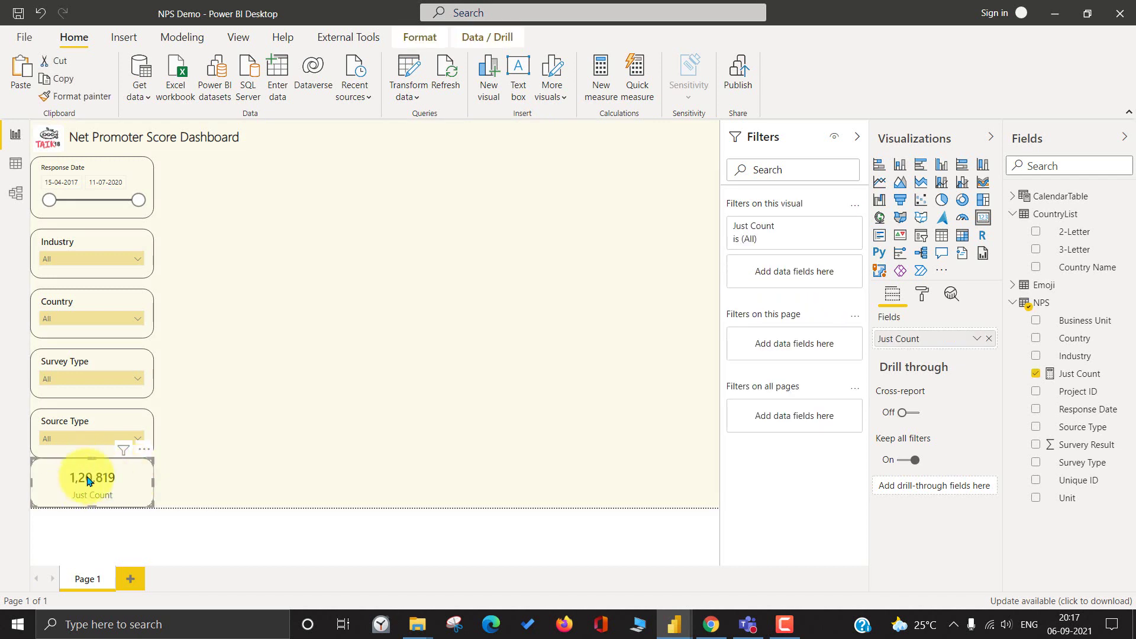
pyautogui.doubleClick(904, 338)
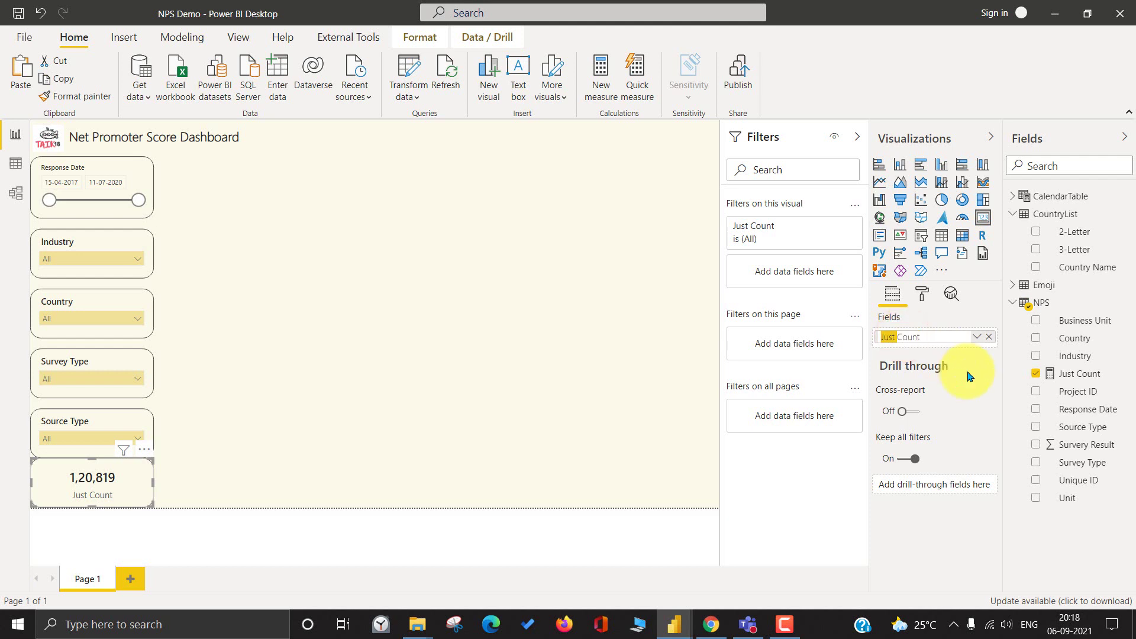
pyautogui.press('Return')
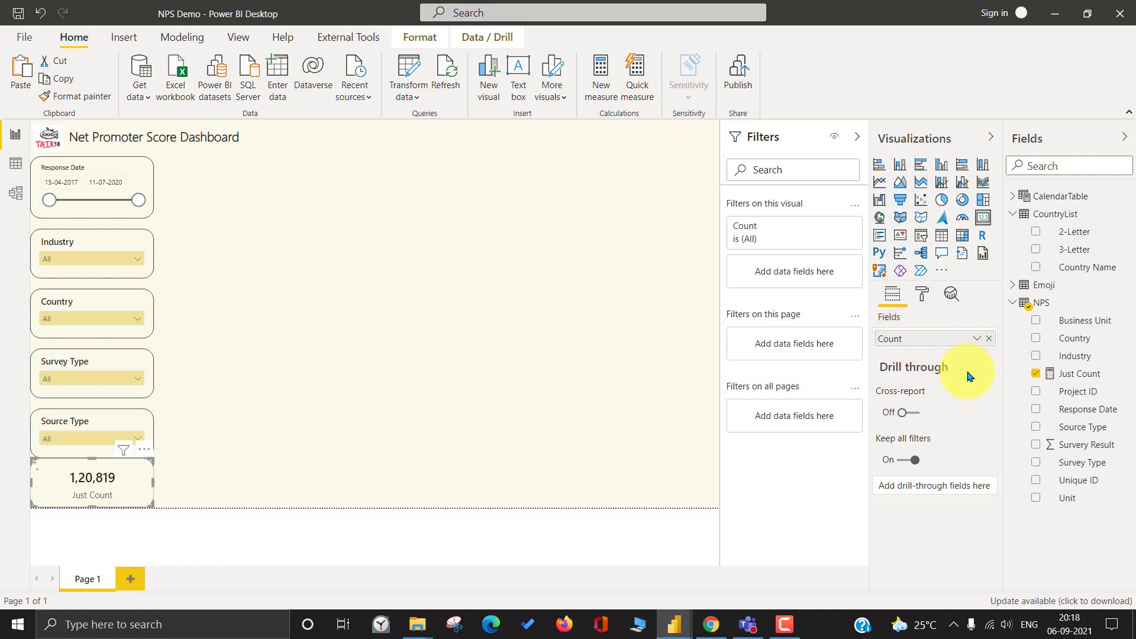
# - Redistribute the enlarged Count card and all five slicers vertically, then clear the selection
pyautogui.keyDown('ctrl'); pyautogui.click(76, 416); pyautogui.keyUp('ctrl')
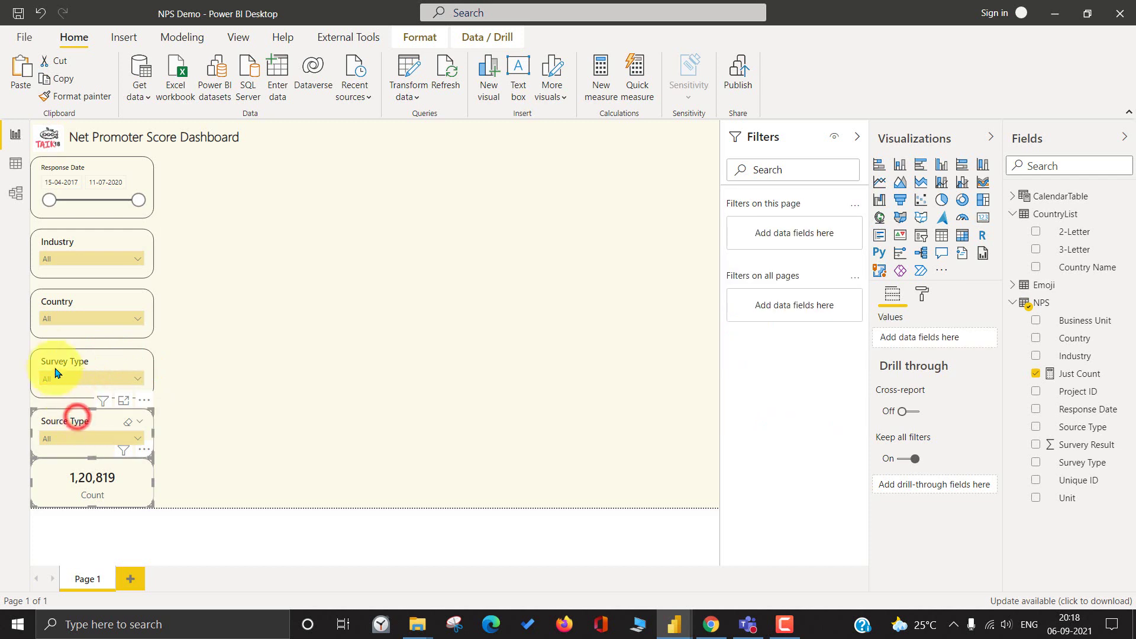
pyautogui.keyDown('ctrl'); pyautogui.click(52, 354); pyautogui.keyUp('ctrl')
pyautogui.keyDown('ctrl'); pyautogui.click(52, 309); pyautogui.keyUp('ctrl')
pyautogui.keyDown('ctrl'); pyautogui.click(56, 246); pyautogui.keyUp('ctrl')
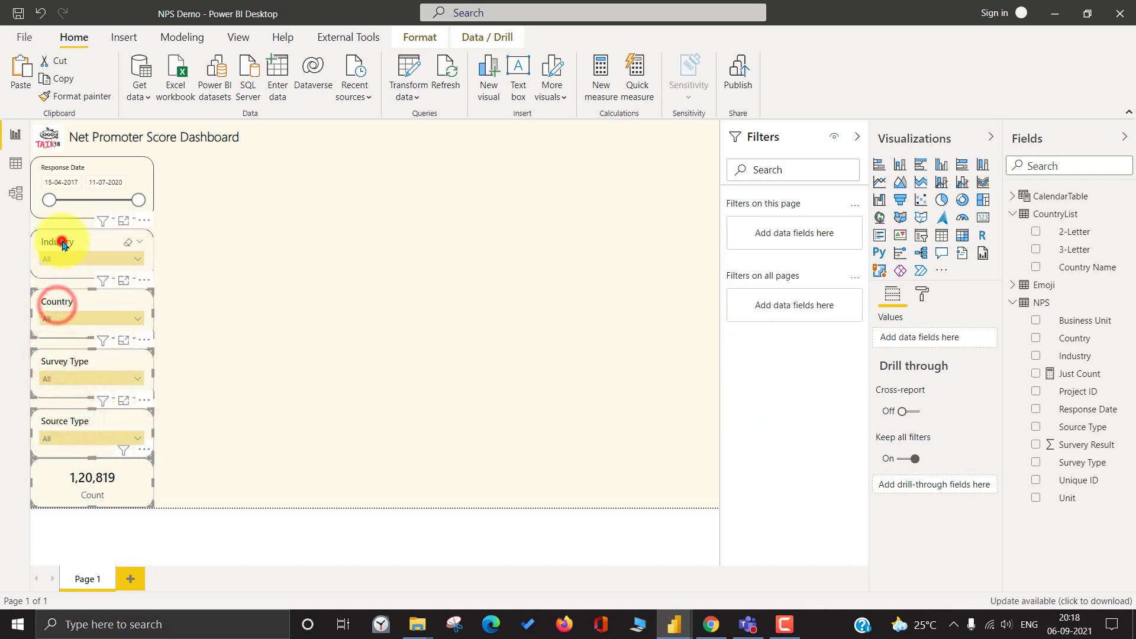
pyautogui.keyDown('ctrl'); pyautogui.click(92, 167); pyautogui.keyUp('ctrl')
pyautogui.click(431, 37)
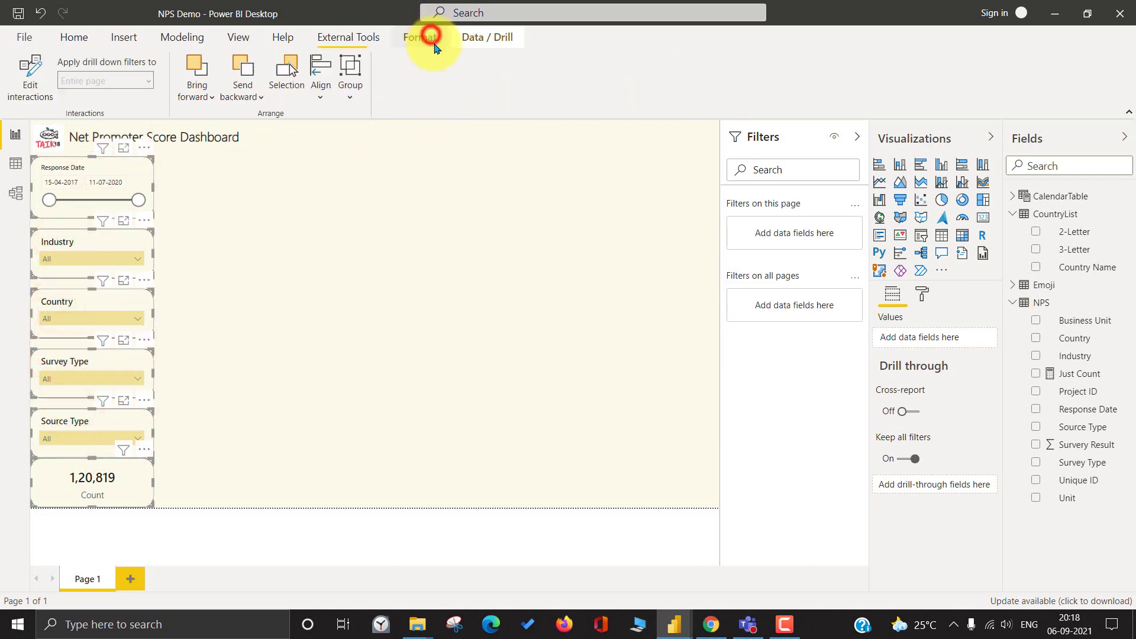
pyautogui.click(319, 94)
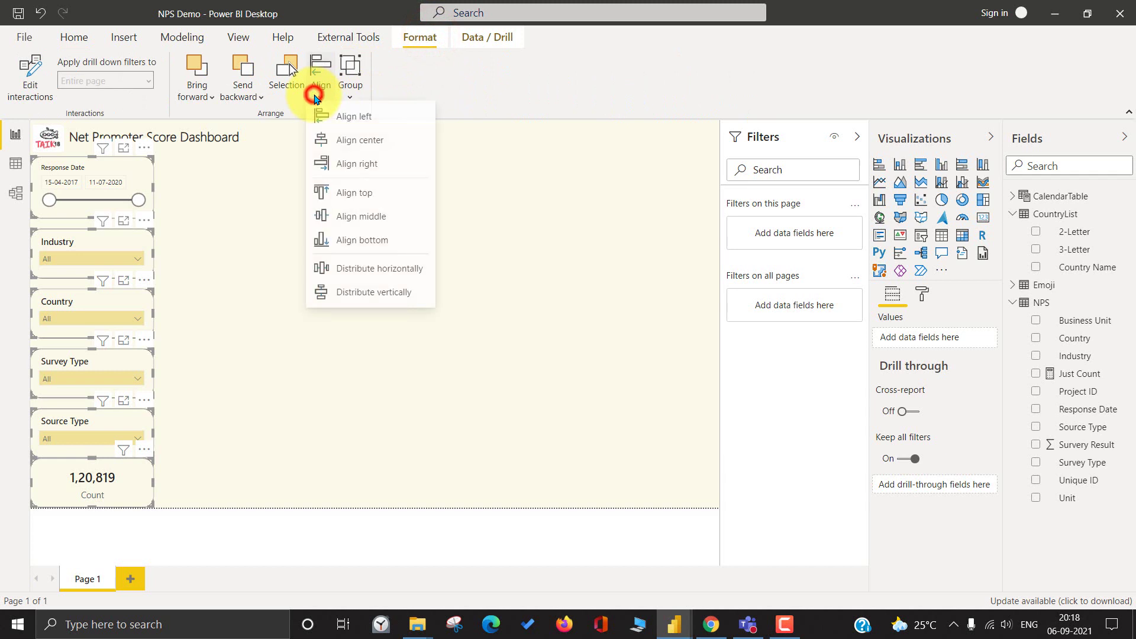
pyautogui.click(355, 297)
pyautogui.click(236, 335)
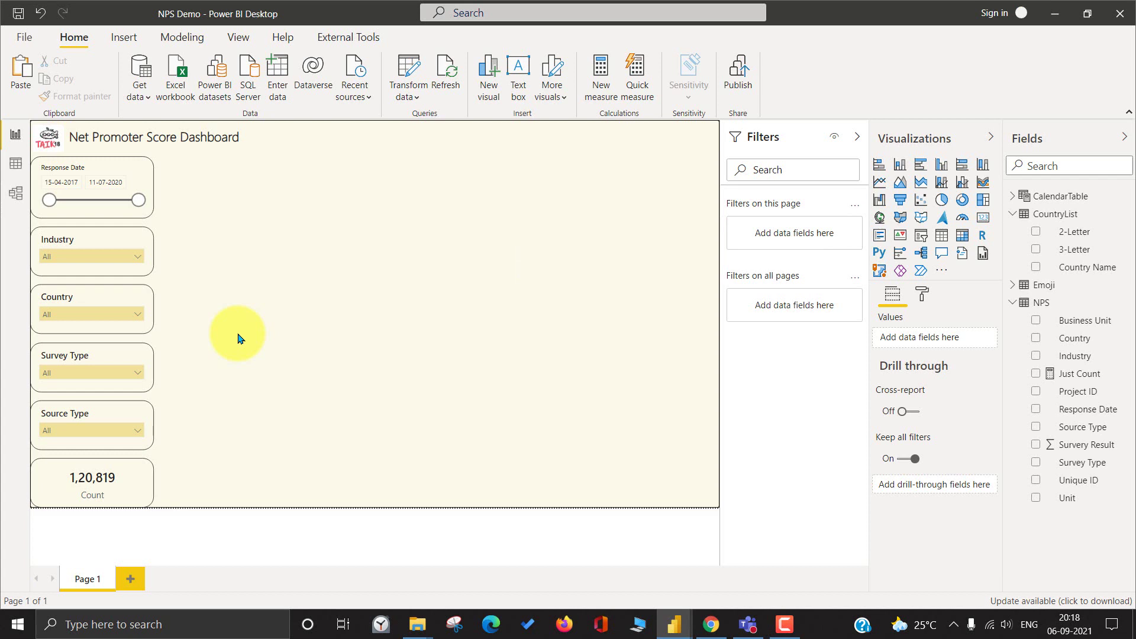
# - Add a donut chart beside the slicers, aligned with the top of the Response Date slicer, about twice a slicer's width
pyautogui.click(251, 294)
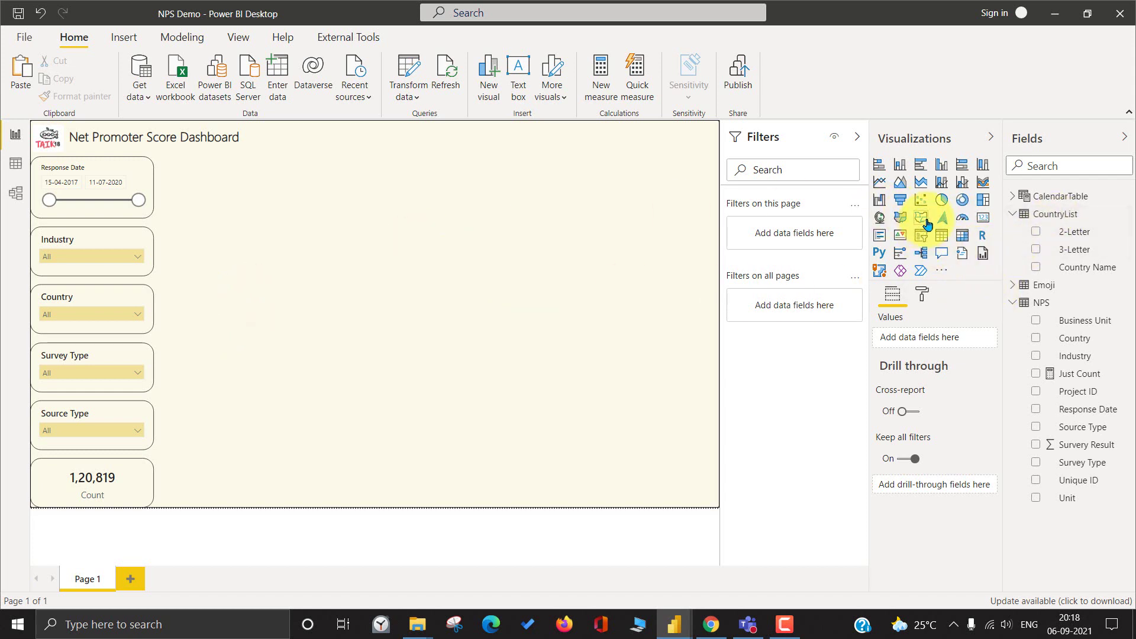
pyautogui.click(961, 201)
pyautogui.moveTo(236, 265); pyautogui.dragTo(241, 198)
pyautogui.moveTo(336, 236); pyautogui.dragTo(408, 332)
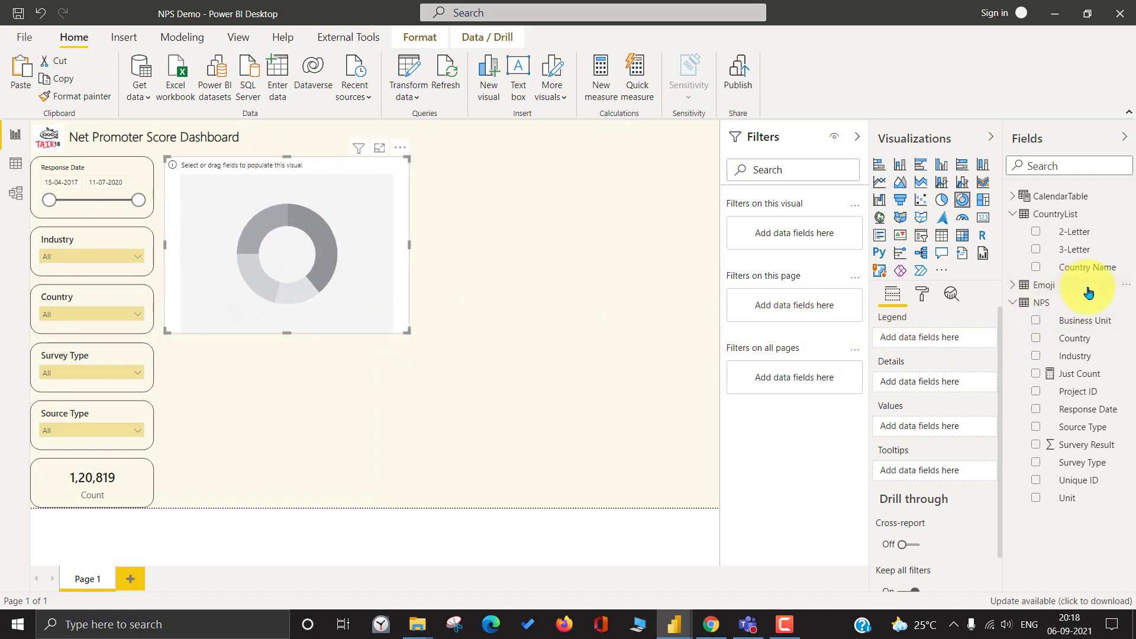
# - Use Just Count as the donut chart's values and Source Type as its legend, removing Survey Type after trying it
pyautogui.moveTo(1082, 376); pyautogui.dragTo(956, 427)
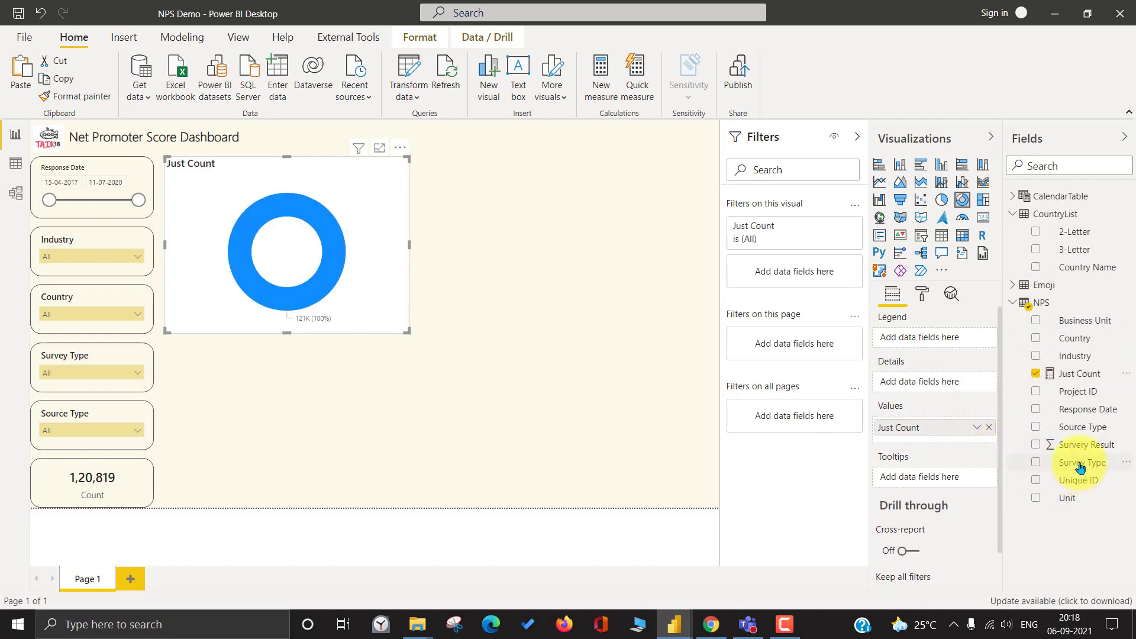
pyautogui.moveTo(1081, 466); pyautogui.dragTo(924, 342)
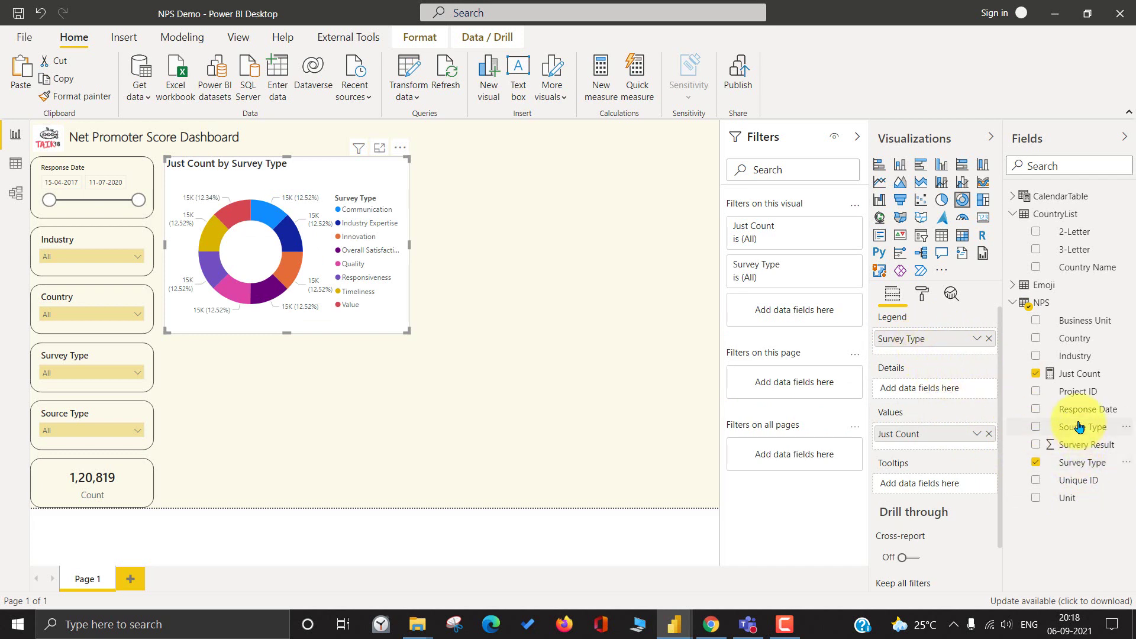
pyautogui.moveTo(1079, 426); pyautogui.dragTo(995, 340)
pyautogui.click(990, 340)
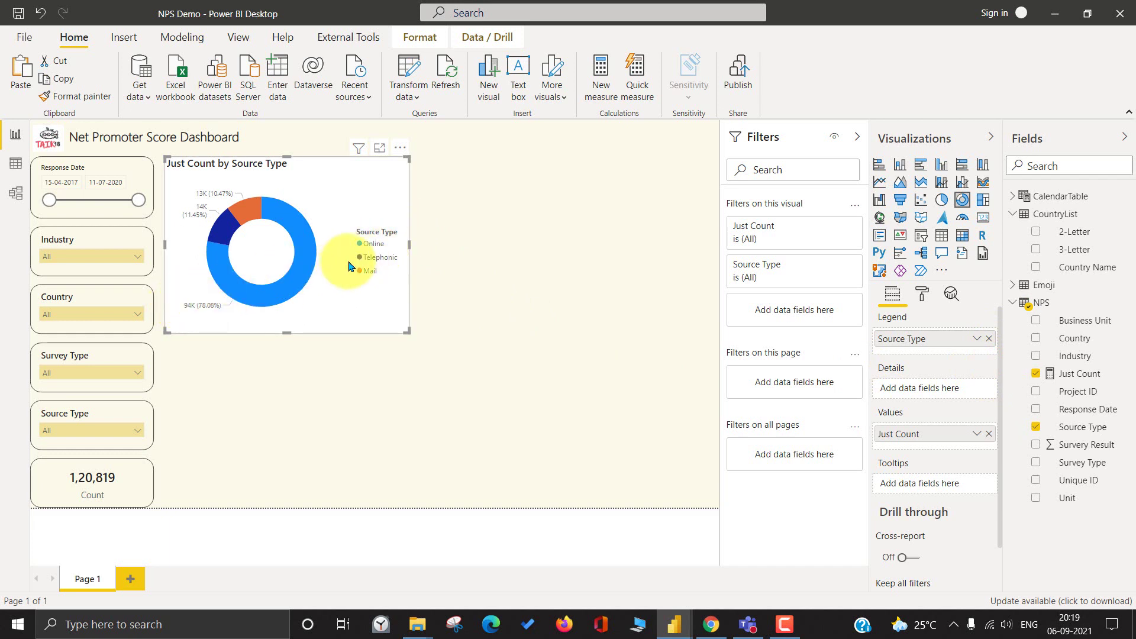
# - Turn off the donut chart's background and turn on its border with a 20 px radius
pyautogui.click(923, 295)
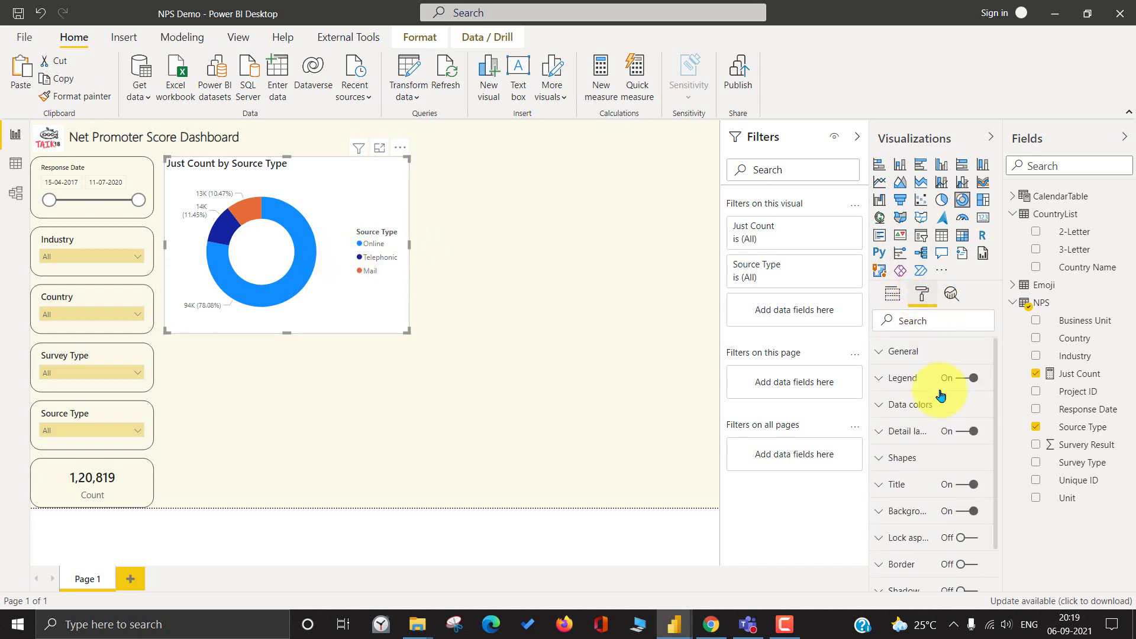
pyautogui.click(963, 516)
pyautogui.scroll(-2, 943, 514)
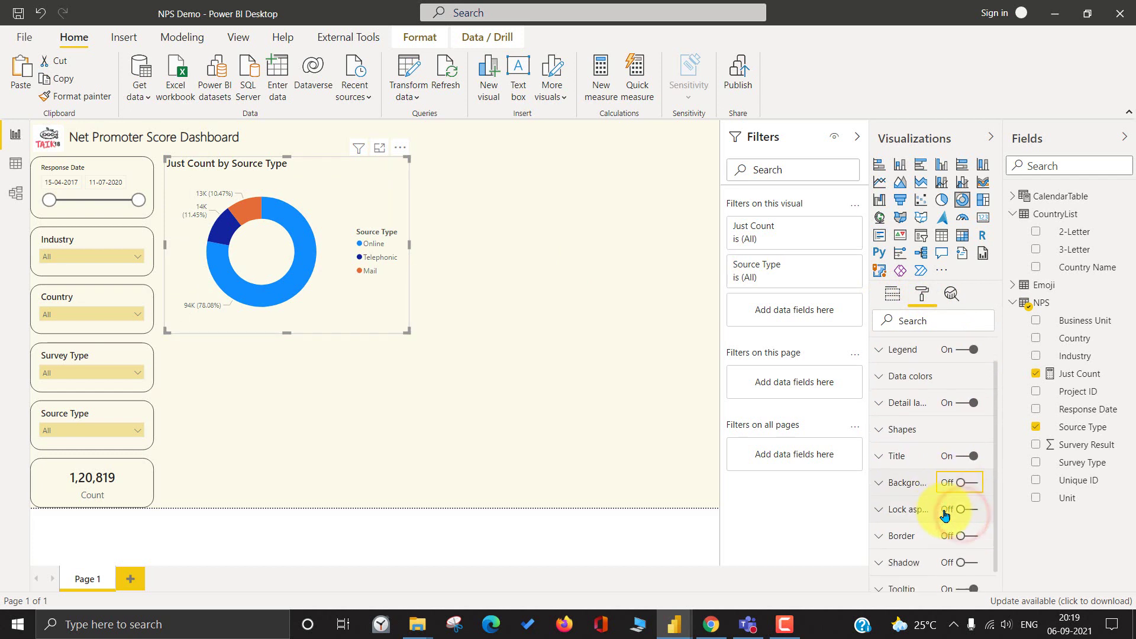
pyautogui.click(969, 505)
pyautogui.click(935, 504)
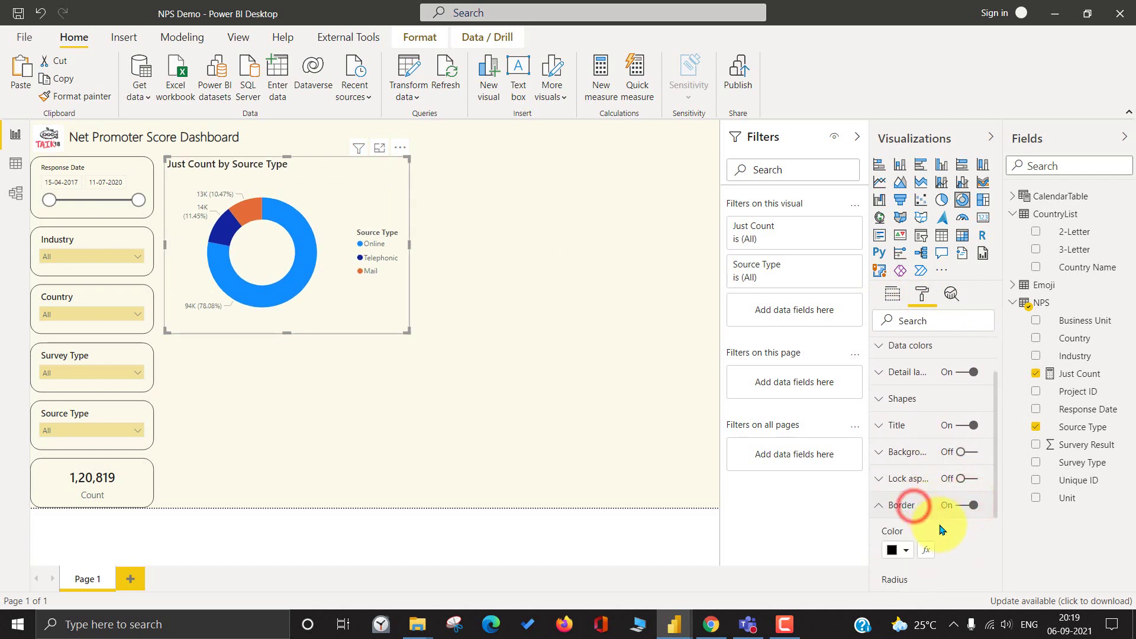
pyautogui.scroll(-2, 924, 503)
pyautogui.click(895, 464)
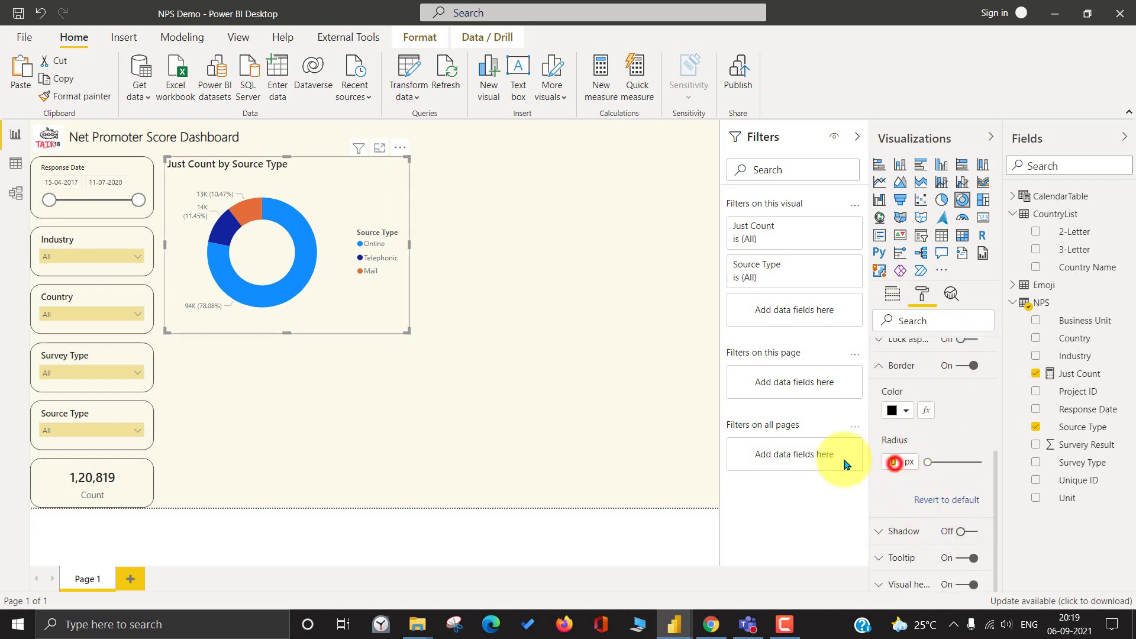
pyautogui.write('20')
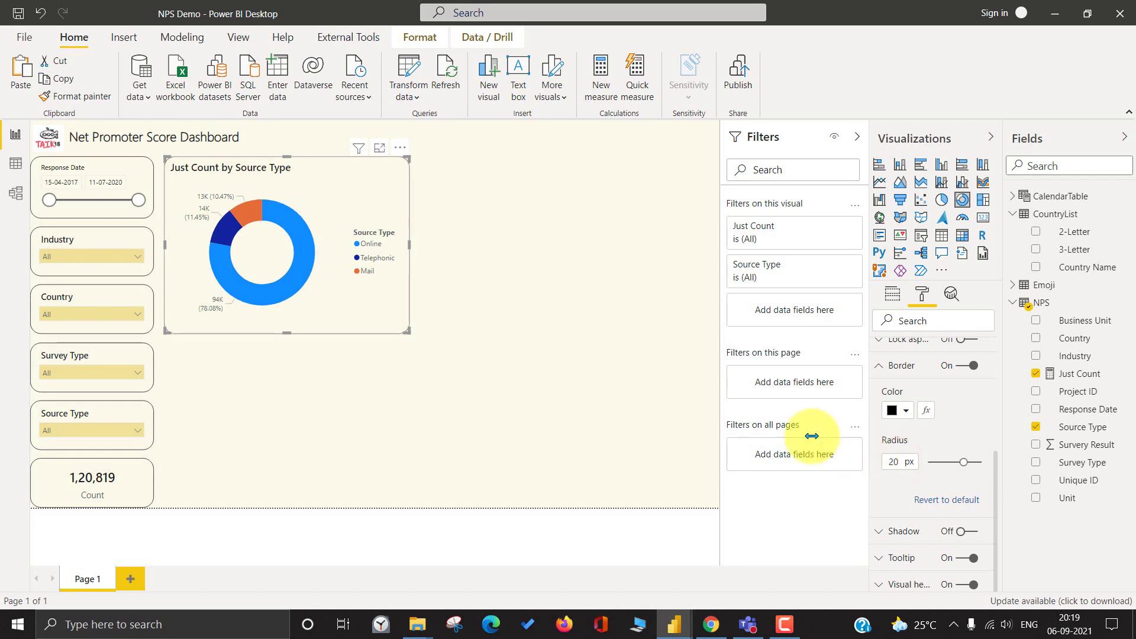
pyautogui.click(441, 210)
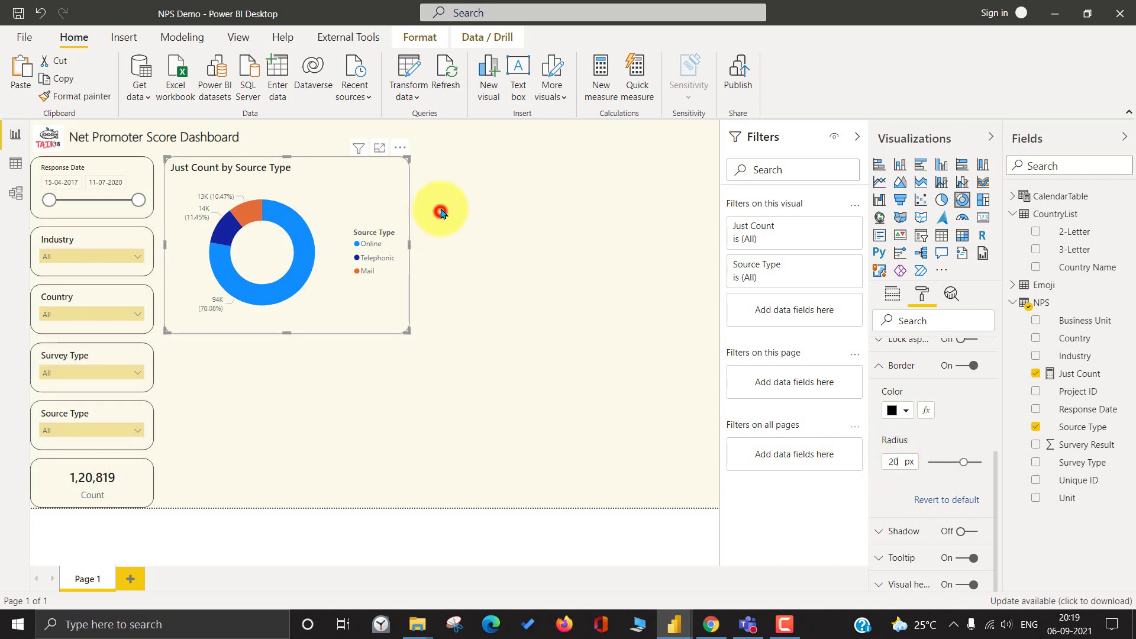
# - Set the donut chart's title to "Count of Survey Result by Source Type"
pyautogui.click(367, 184)
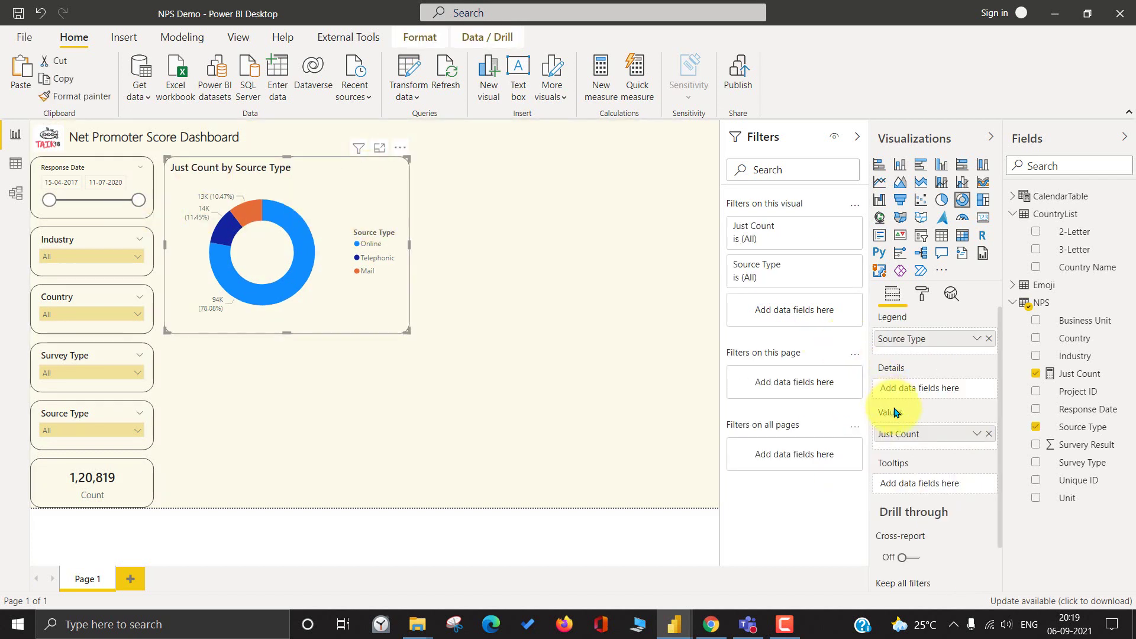
pyautogui.click(930, 296)
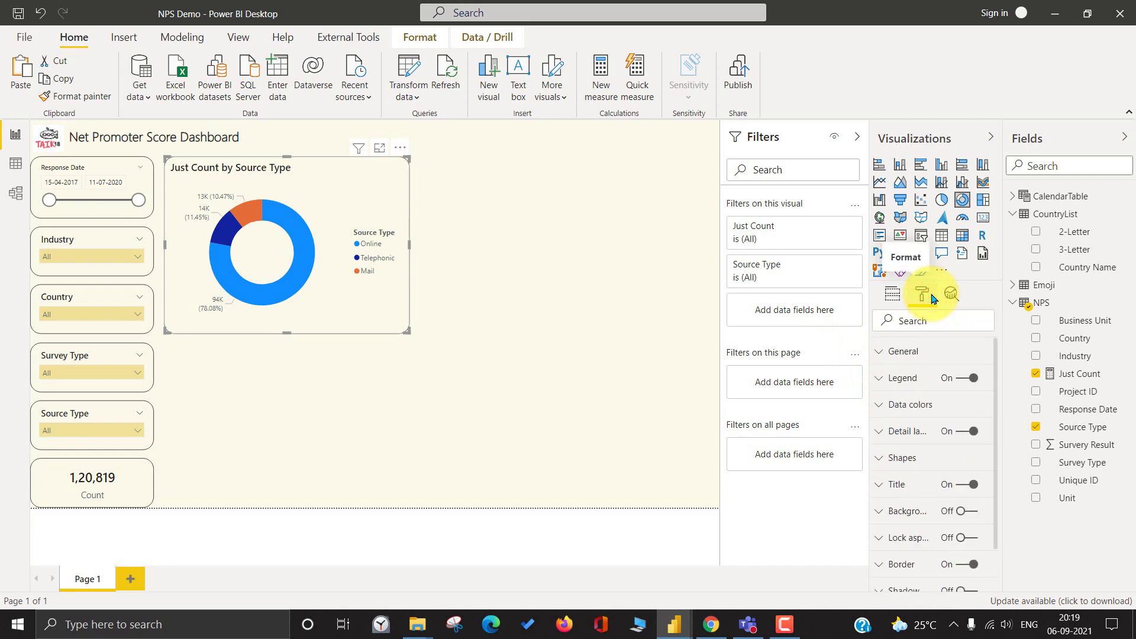
pyautogui.click(937, 481)
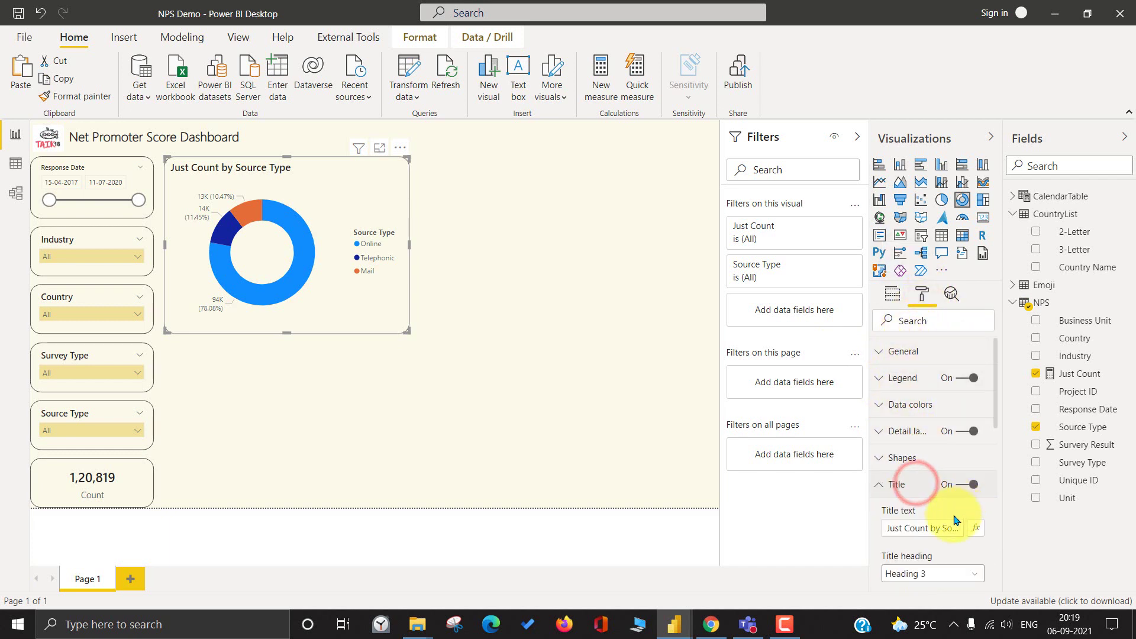
pyautogui.click(887, 527)
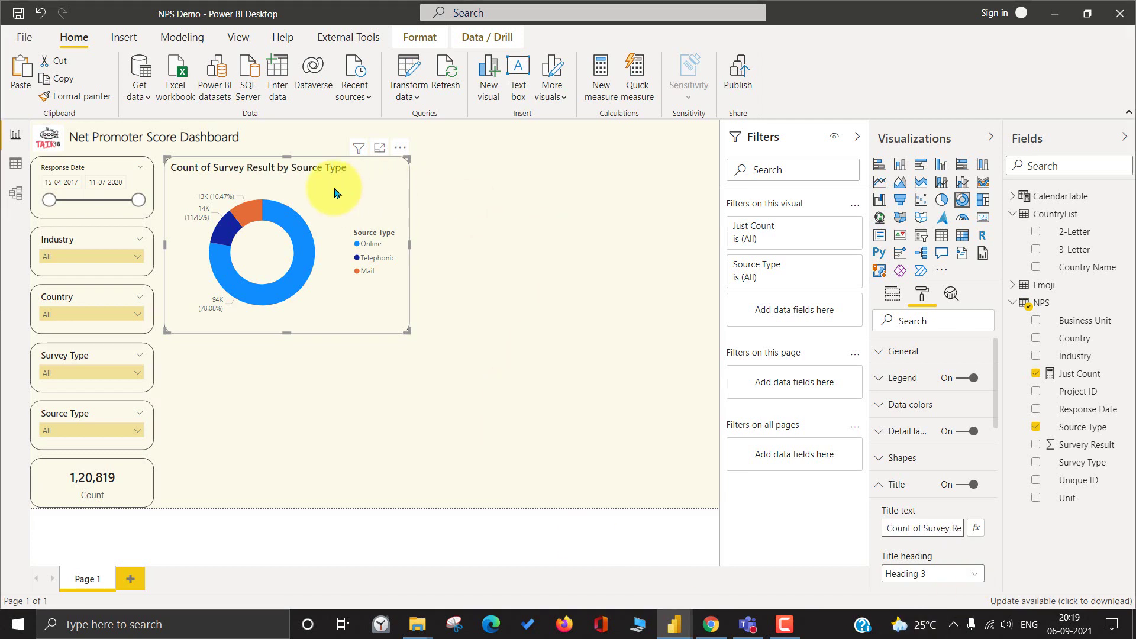
# - Duplicate the donut chart, place the copy beside the original with tops aligned, and widen it to the page's right edge
pyautogui.click(340, 168)
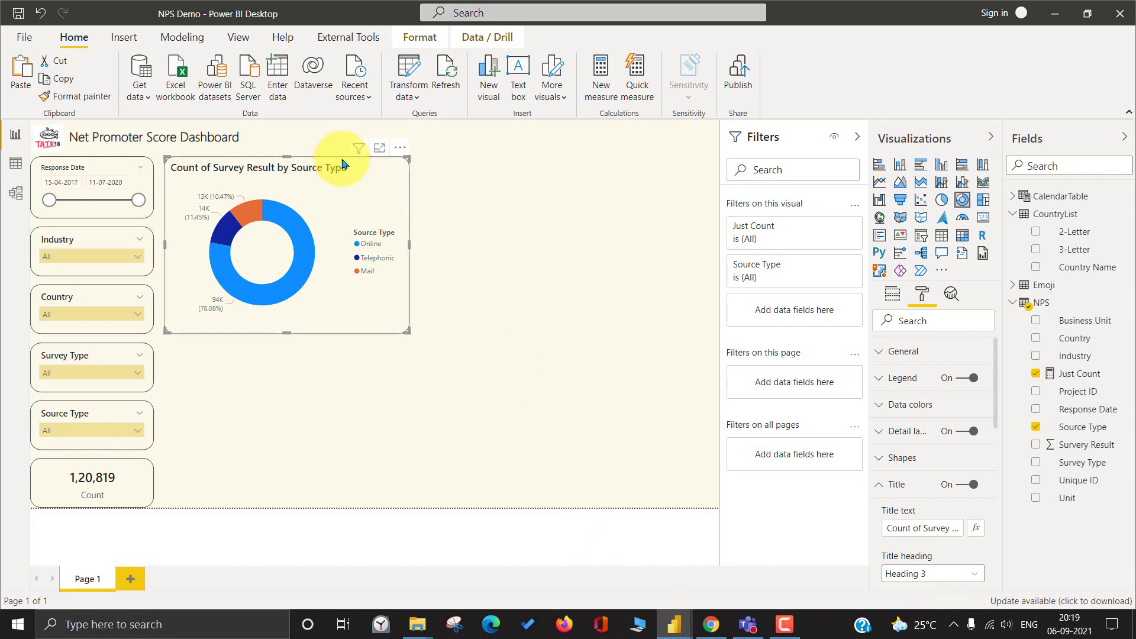
pyautogui.hotkey('ctrl', 'c')
pyautogui.hotkey('ctrl', 'v')
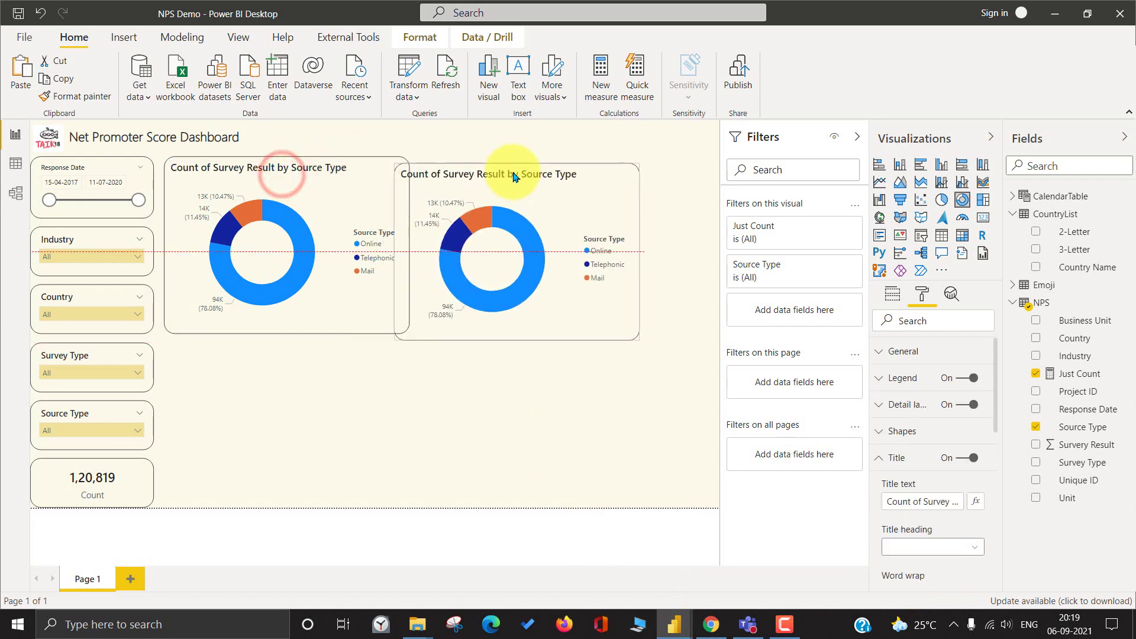
pyautogui.moveTo(507, 172); pyautogui.dragTo(540, 173)
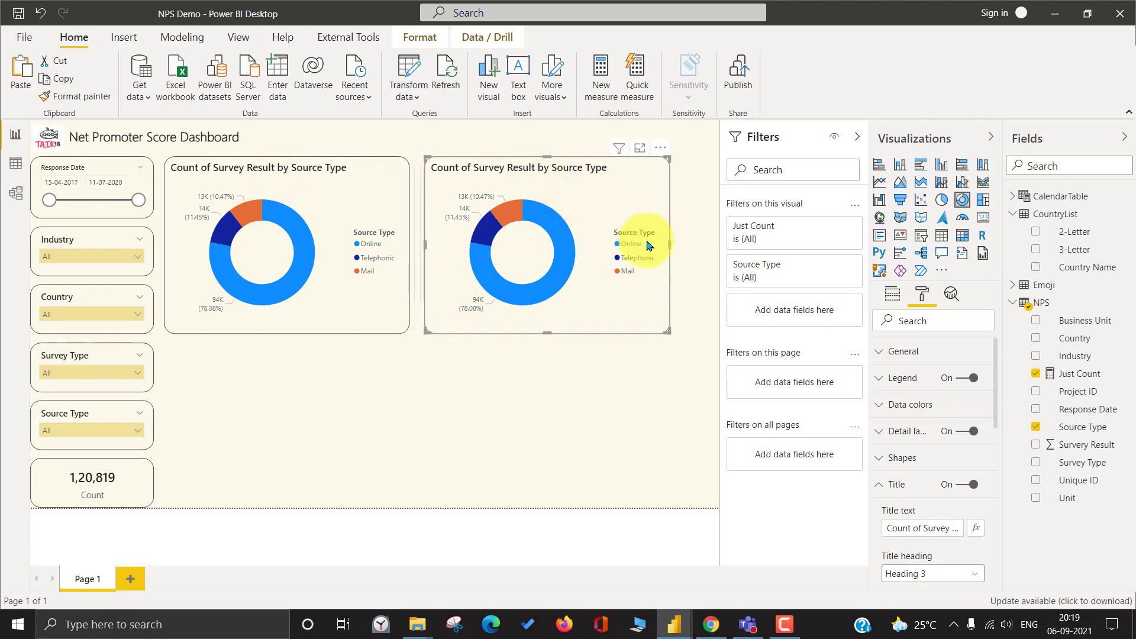
pyautogui.moveTo(669, 247); pyautogui.dragTo(718, 242)
# - Consult the Customer Satisfaction Dashboard report, return to NPS Demo, and replace Source Type with Survey Type in the copied chart's legend
pyautogui.hotkey('alt', 'Tab')
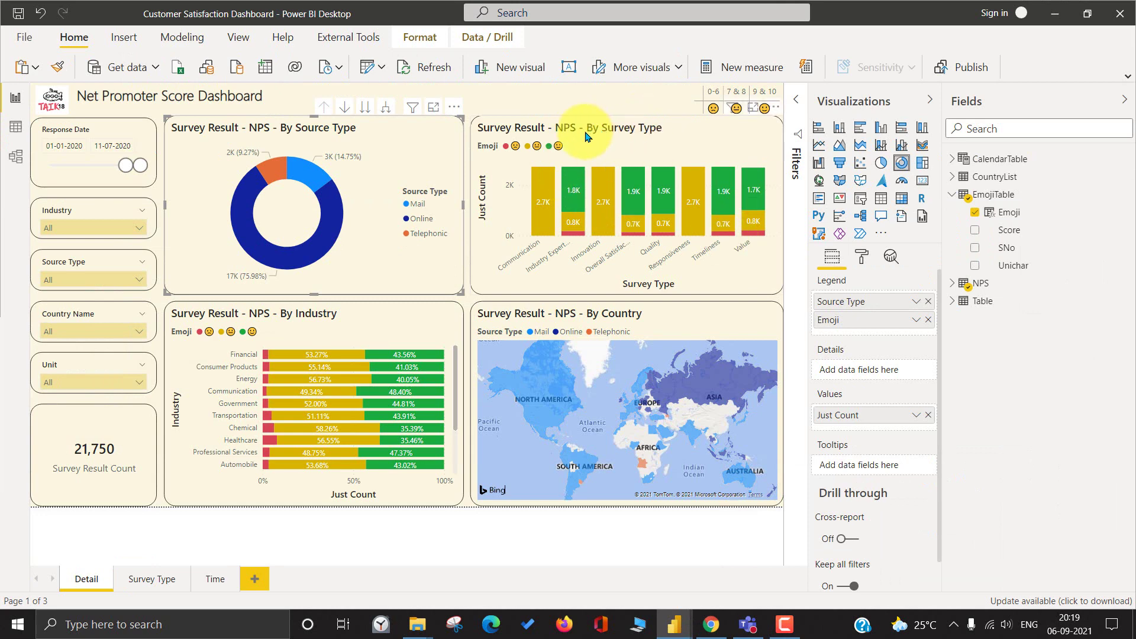
pyautogui.hotkey('alt', 'Tab')
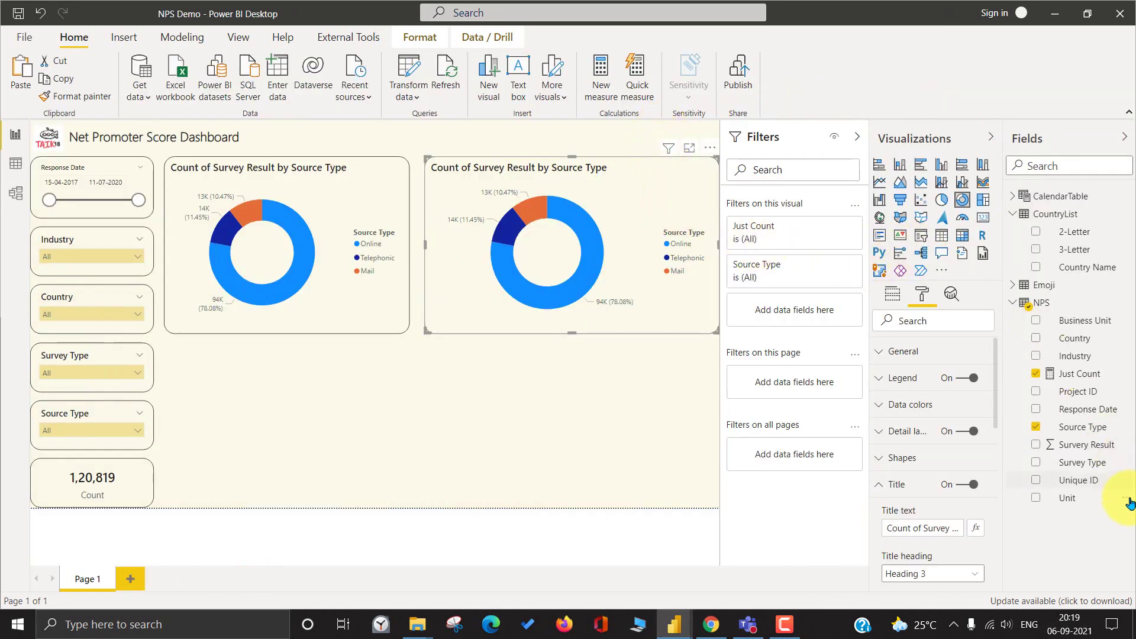
pyautogui.click(892, 294)
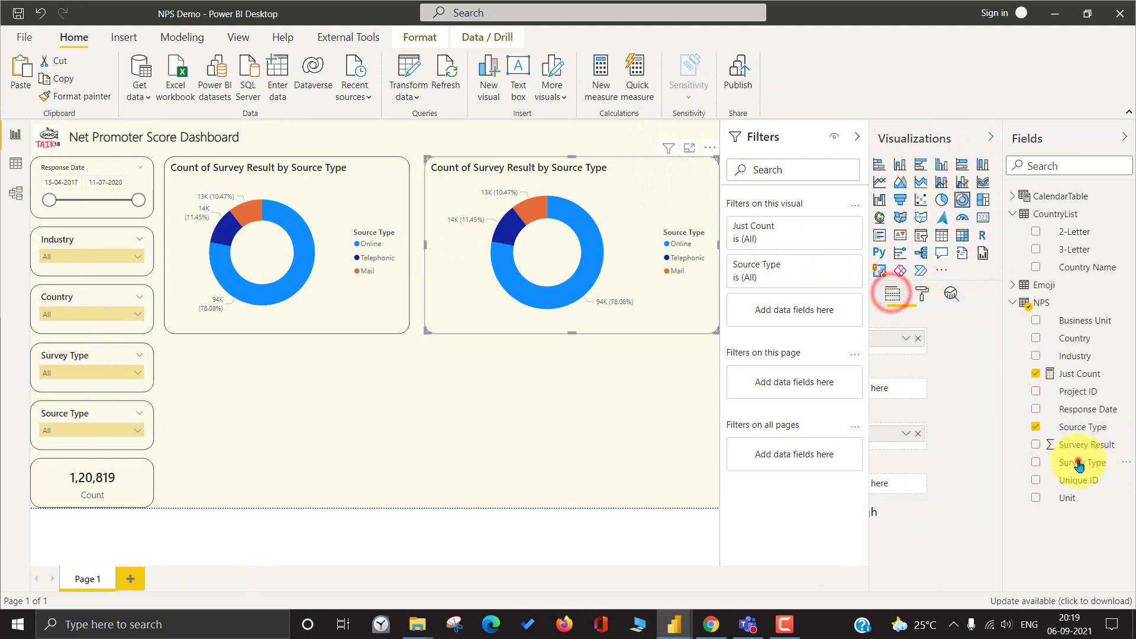
pyautogui.moveTo(1083, 462); pyautogui.dragTo(992, 343)
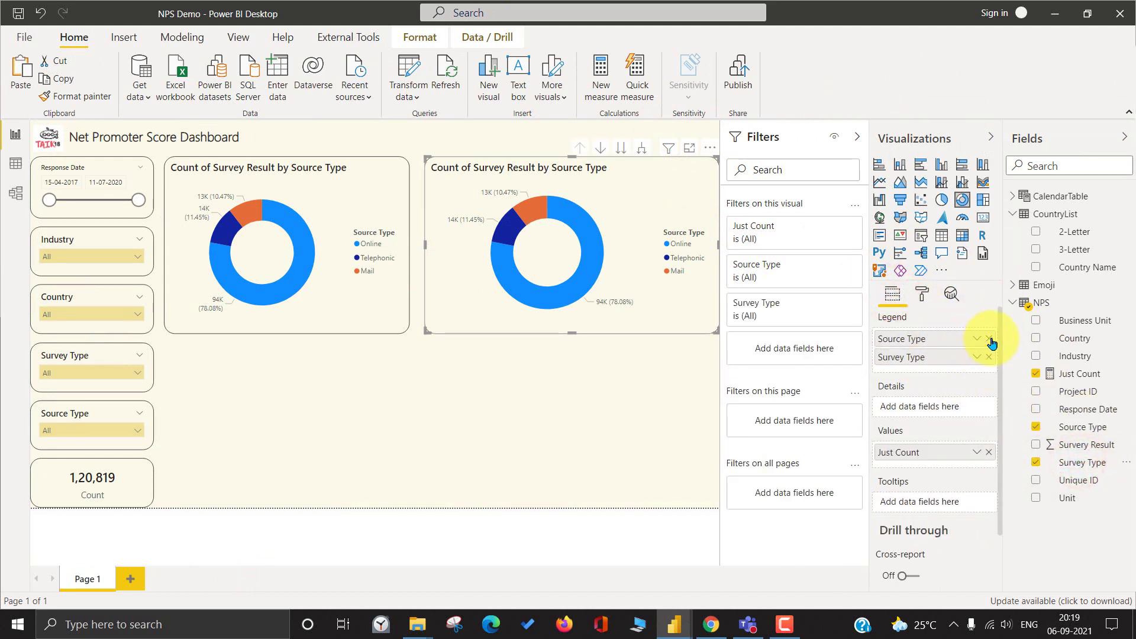
pyautogui.click(990, 340)
# - Retitle the copied chart "Count of Survey Result by Survey Type" and make it a stacked column chart after trying a 100% stacked bar
pyautogui.click(922, 293)
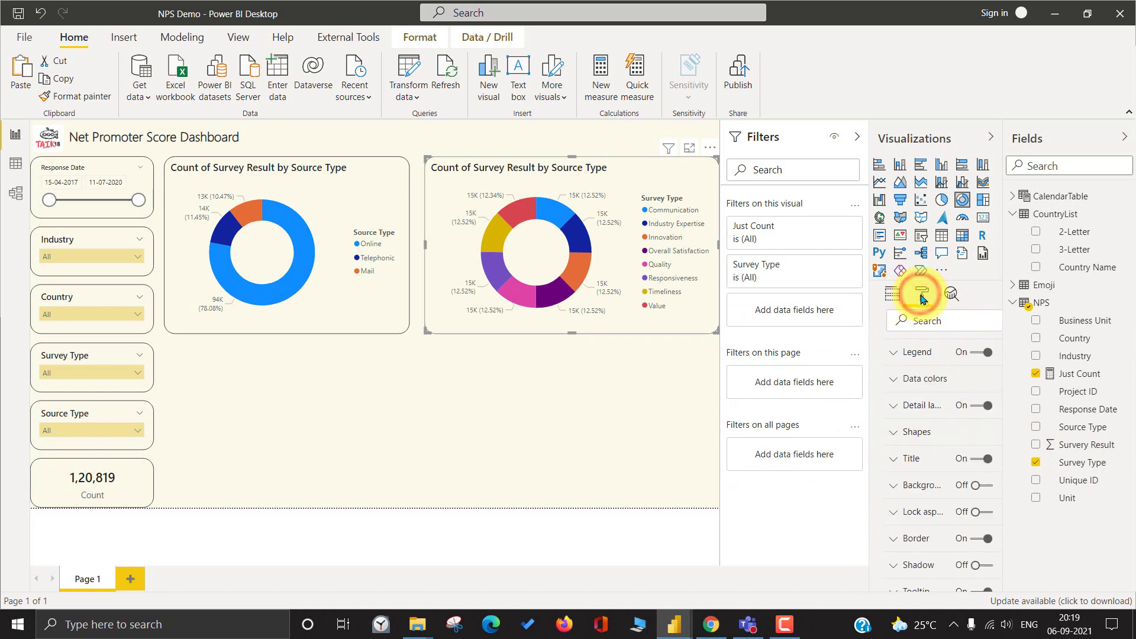
pyautogui.scroll(1, 917, 491)
pyautogui.click(927, 484)
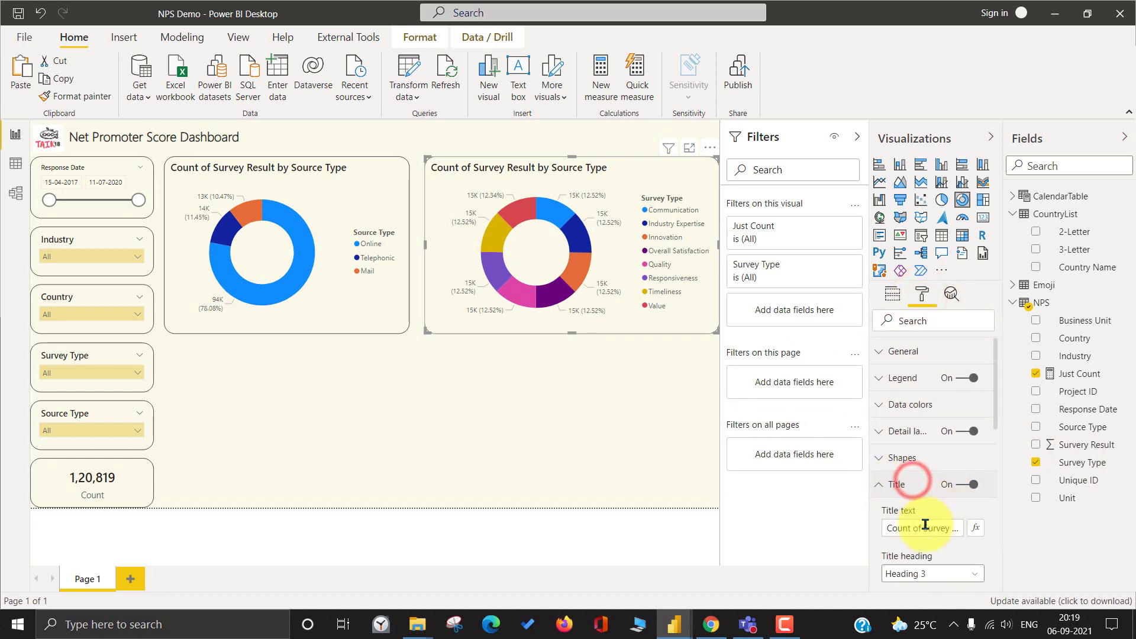
pyautogui.click(941, 527)
pyautogui.press('End')
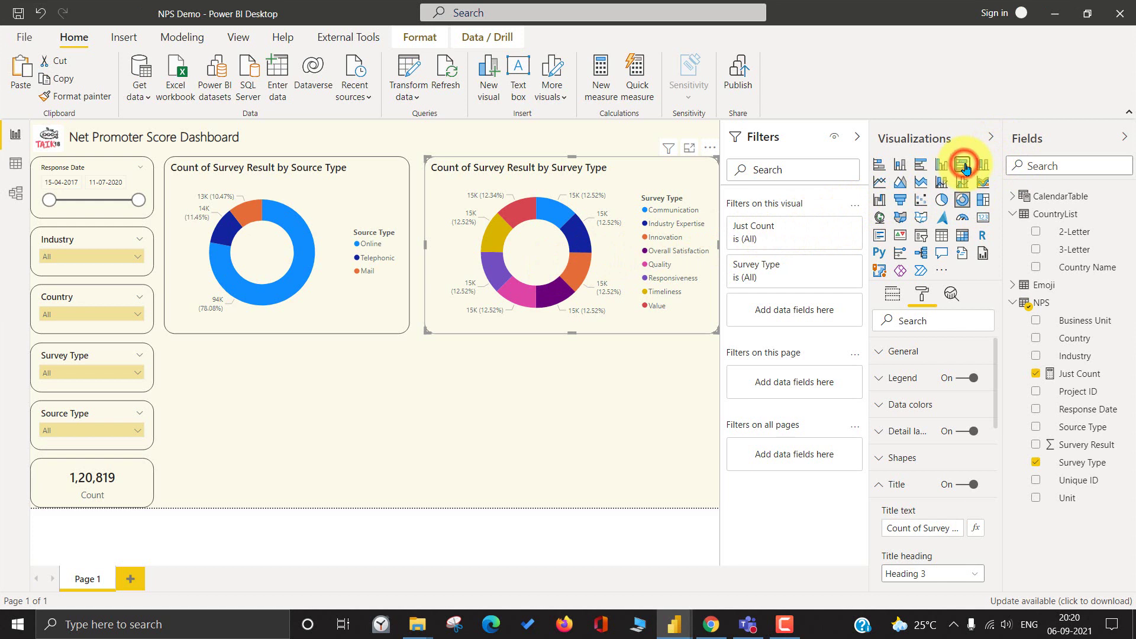
pyautogui.click(962, 166)
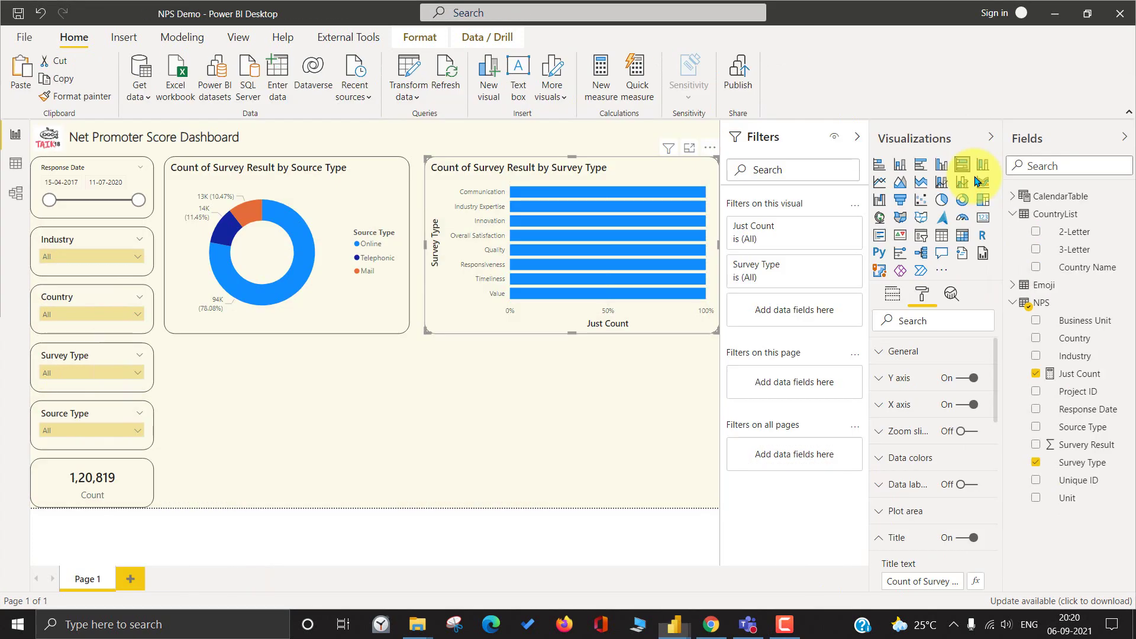
pyautogui.click(895, 166)
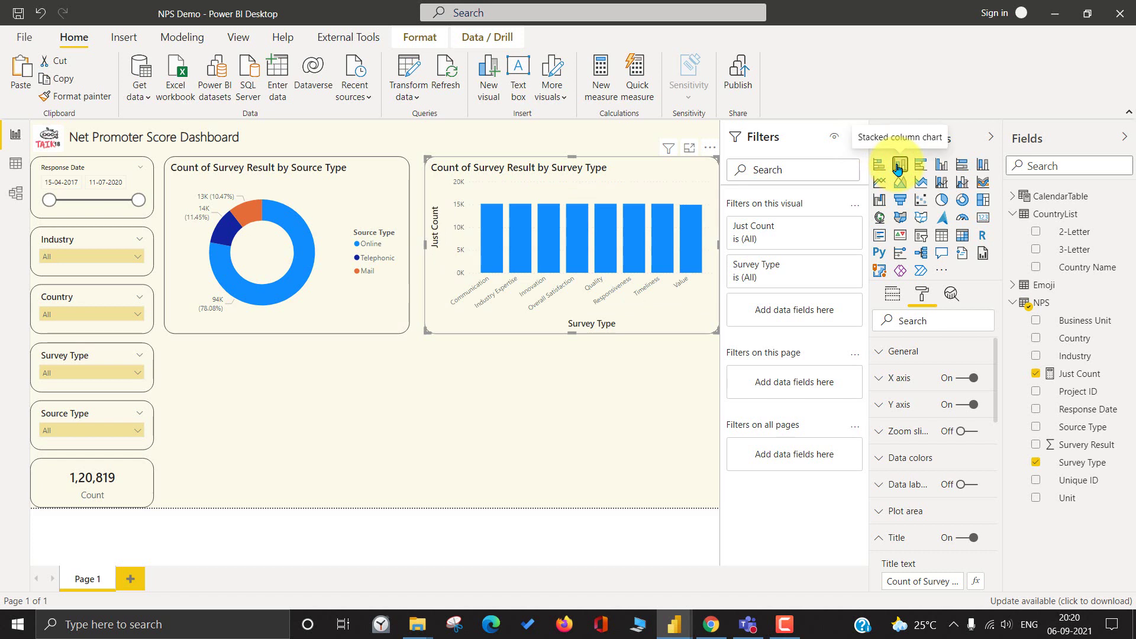
# - Correct the name of the Emoji table's EmojiIcom column to EmojiIcon in its formula
pyautogui.click(894, 295)
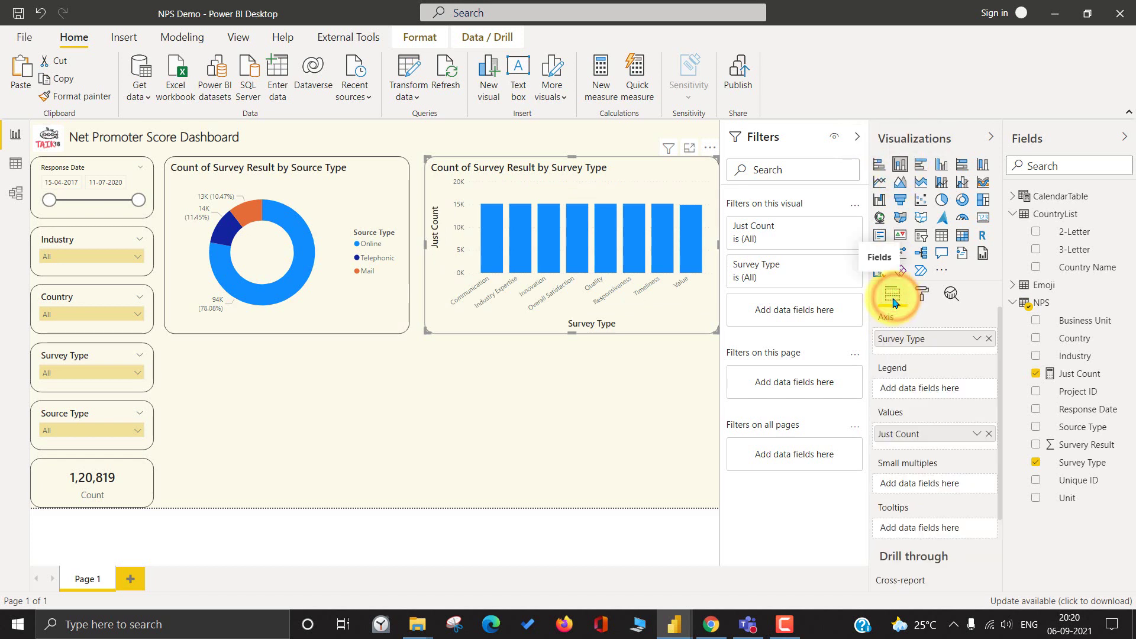
pyautogui.click(1017, 219)
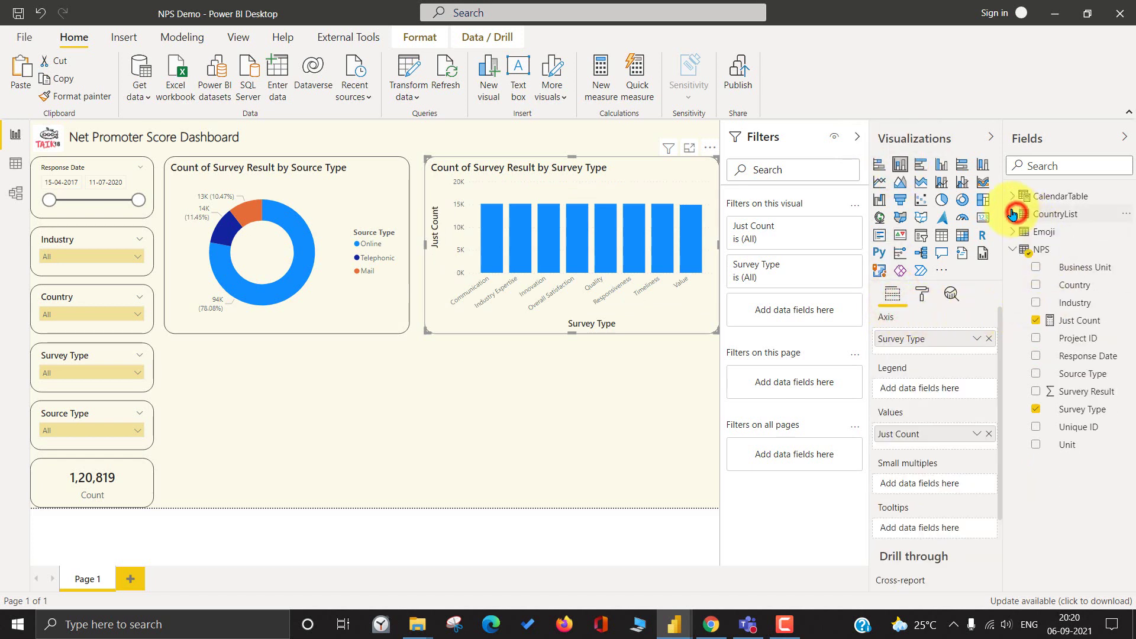
pyautogui.click(1015, 233)
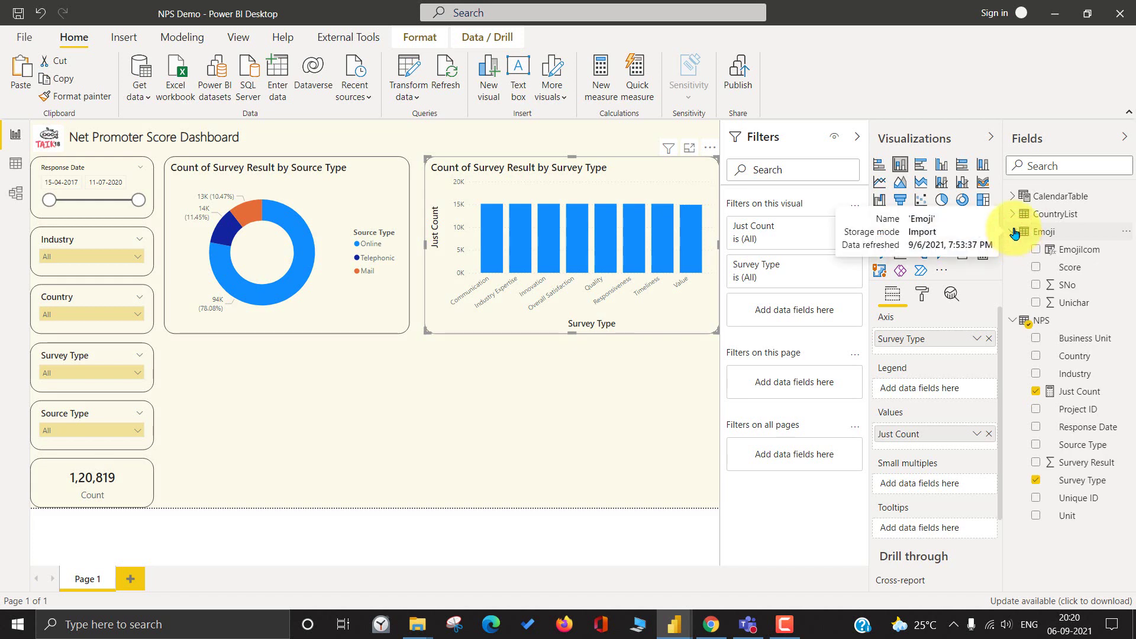
pyautogui.click(1089, 251)
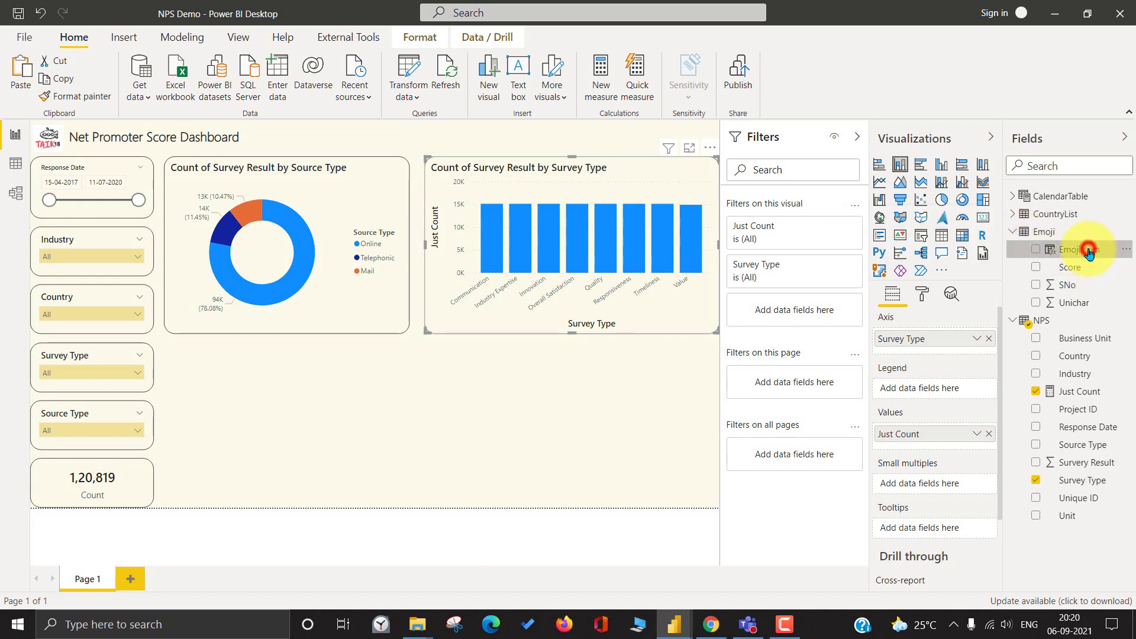
pyautogui.click(203, 139)
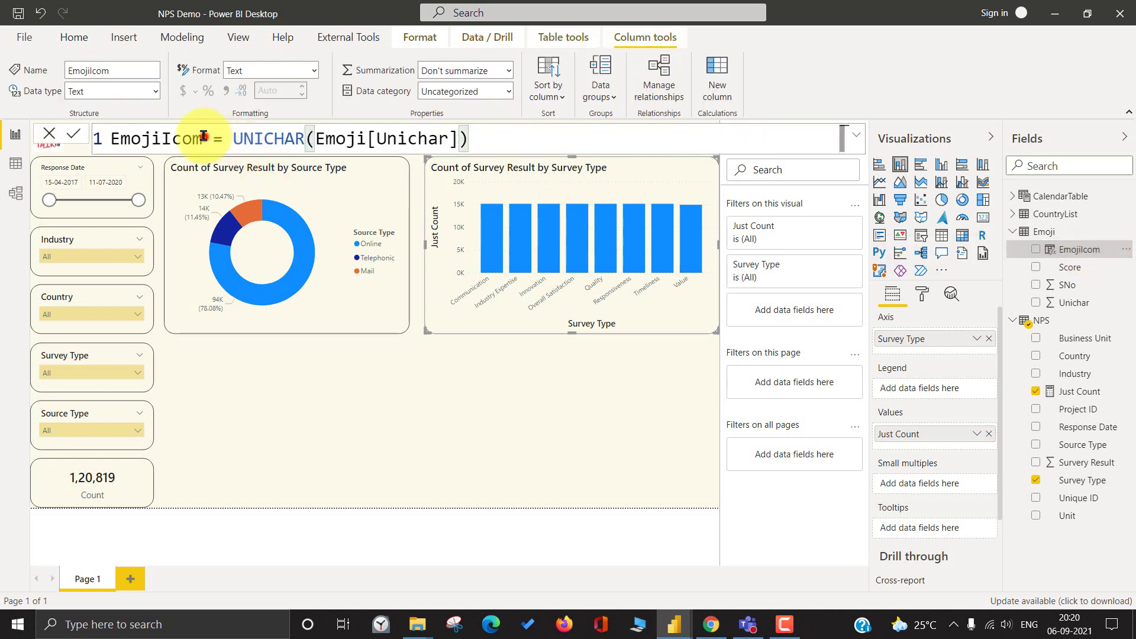
pyautogui.press('BackSpace')
pyautogui.write('n')
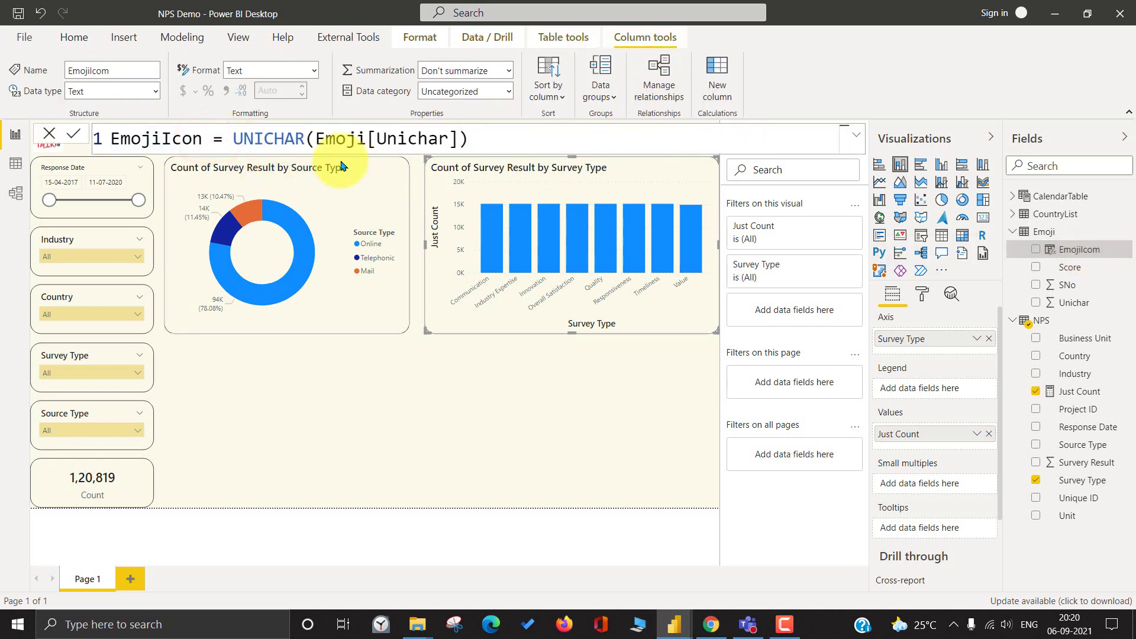
pyautogui.press('Return')
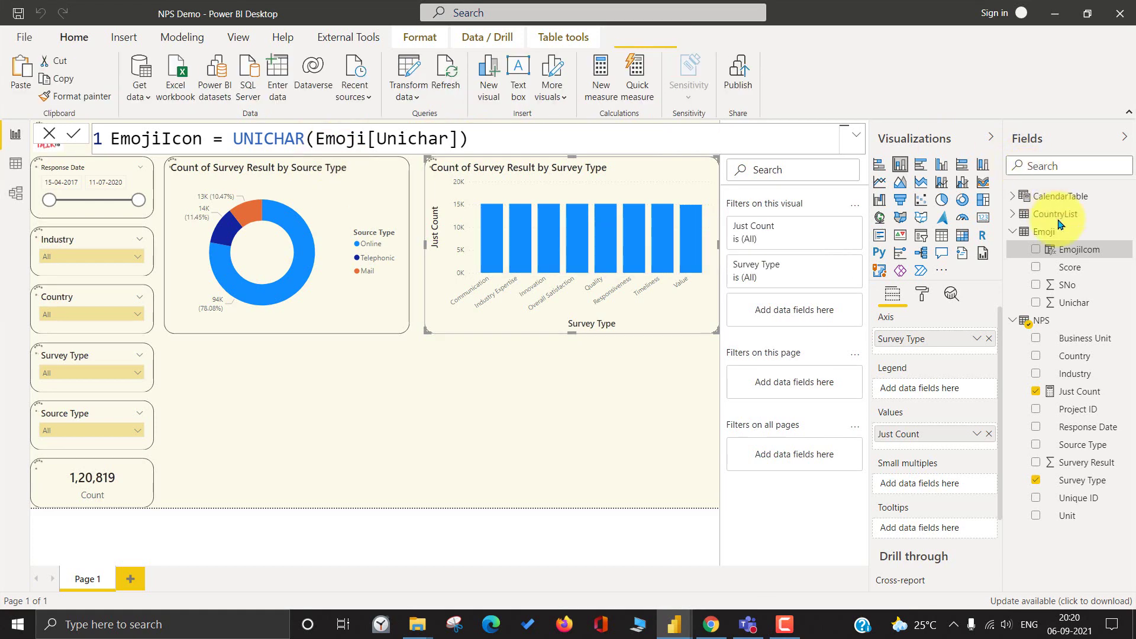
# - Use EmojiIcon as the legend of the Survey Type column chart and check a column segment's tooltip
pyautogui.click(1074, 252)
pyautogui.moveTo(1074, 251); pyautogui.dragTo(926, 389)
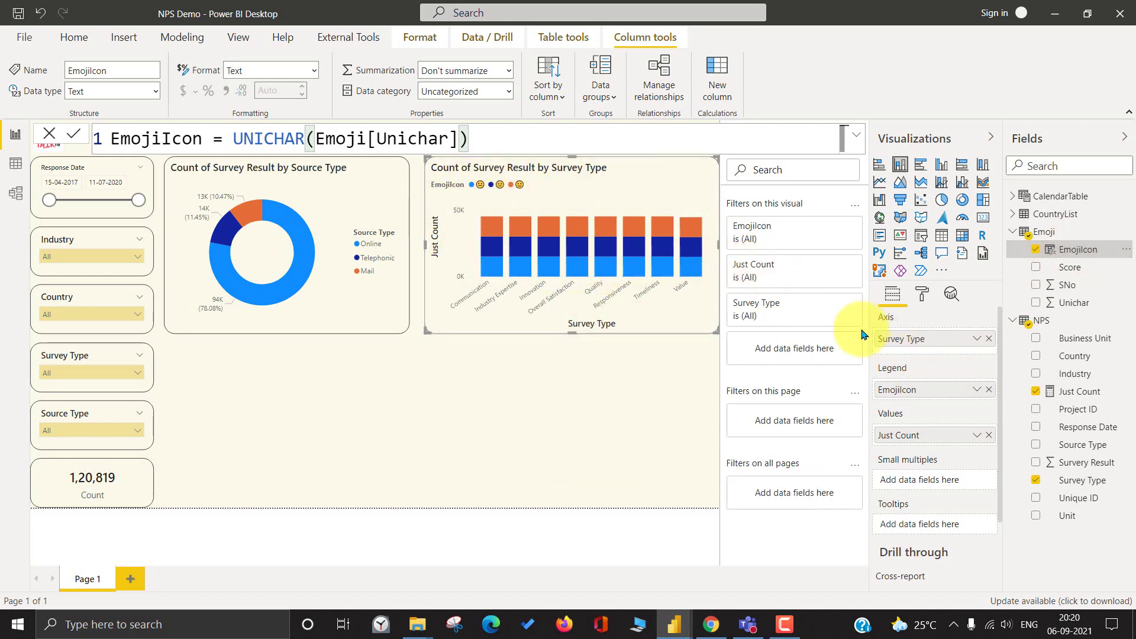
pyautogui.moveTo(580, 274)
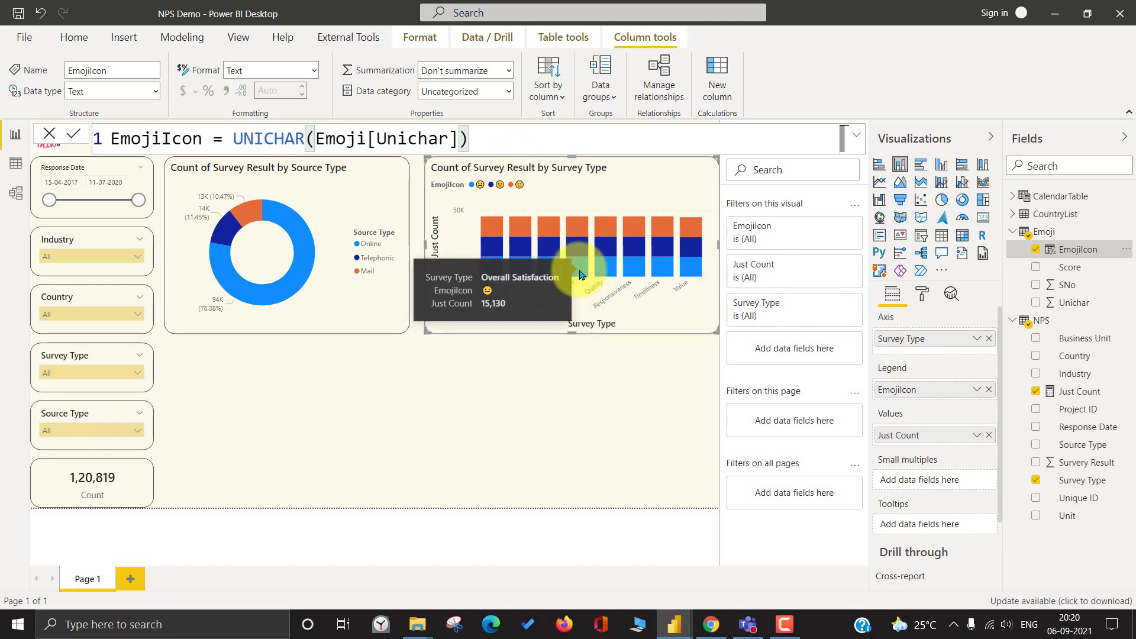
# - Colour the Survey Type chart's first emoji series gold and its second emoji series orange
pyautogui.click(922, 296)
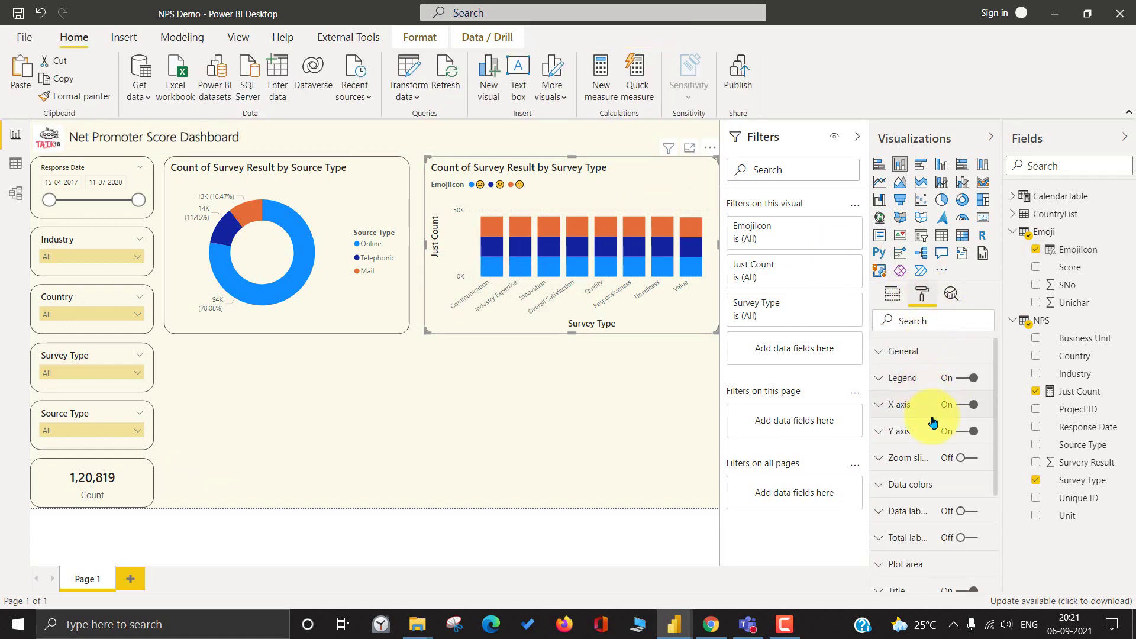
pyautogui.click(928, 383)
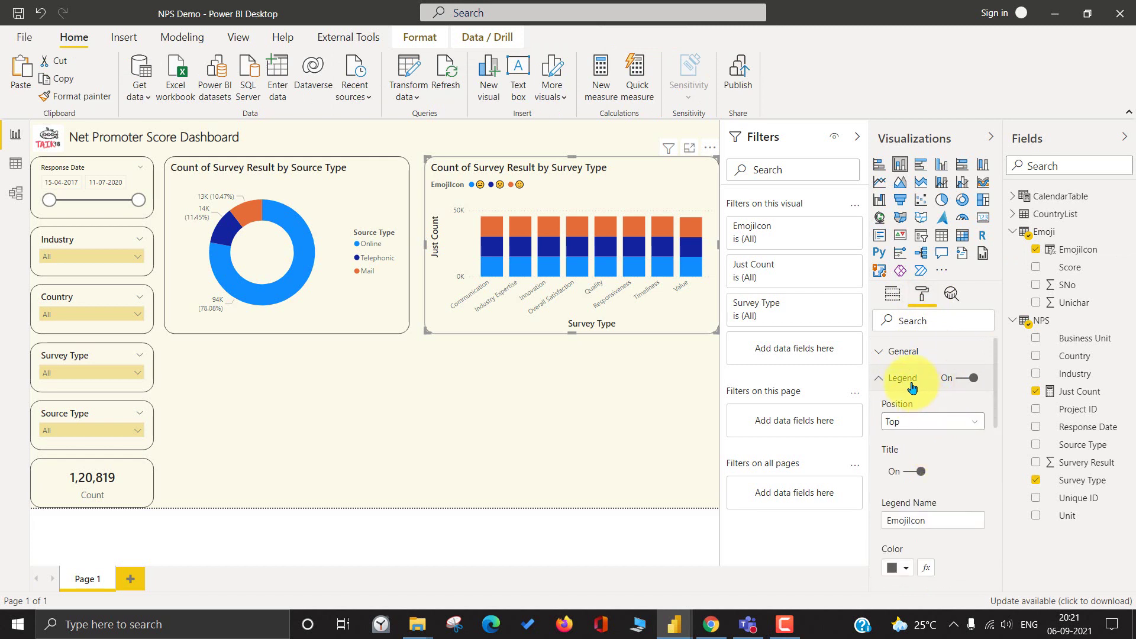
pyautogui.click(911, 382)
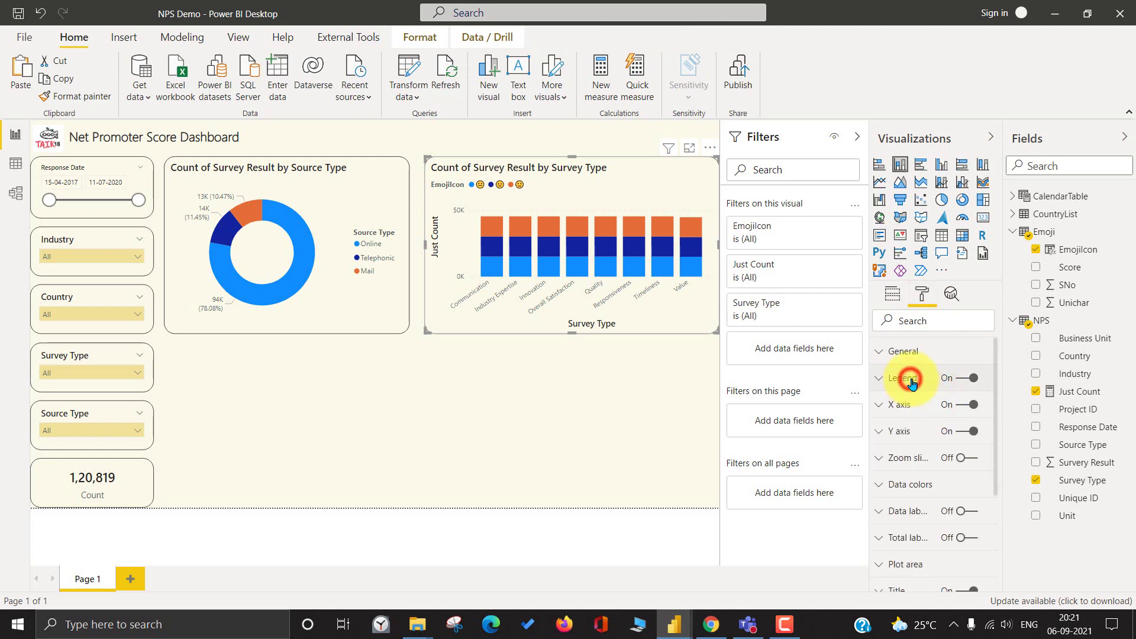
pyautogui.click(938, 487)
pyautogui.scroll(-1, 931, 481)
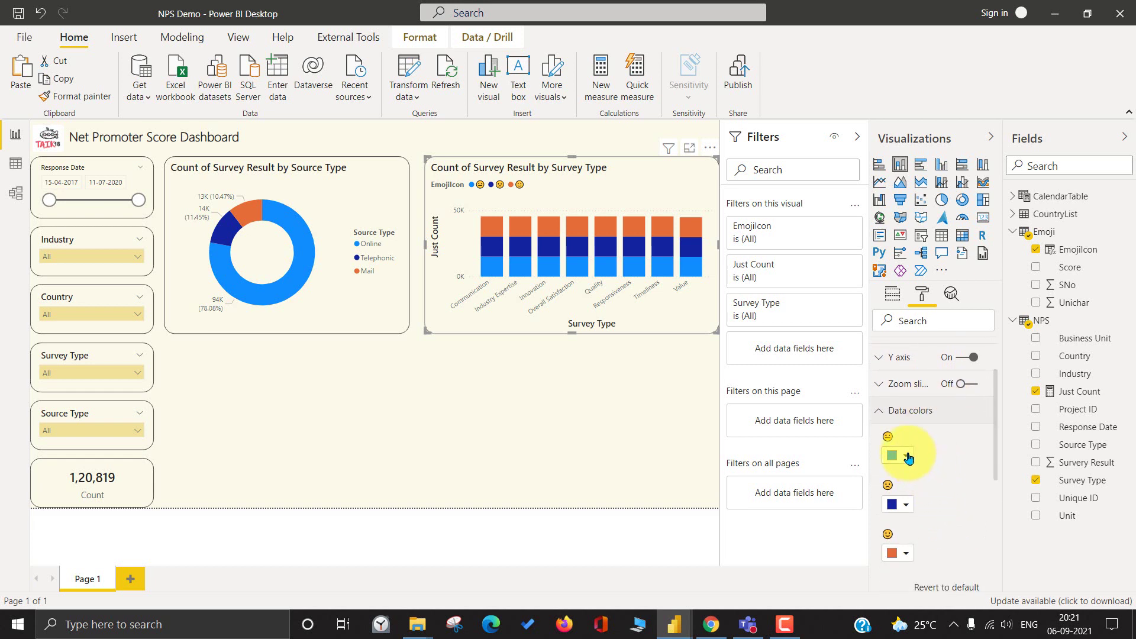
pyautogui.click(909, 457)
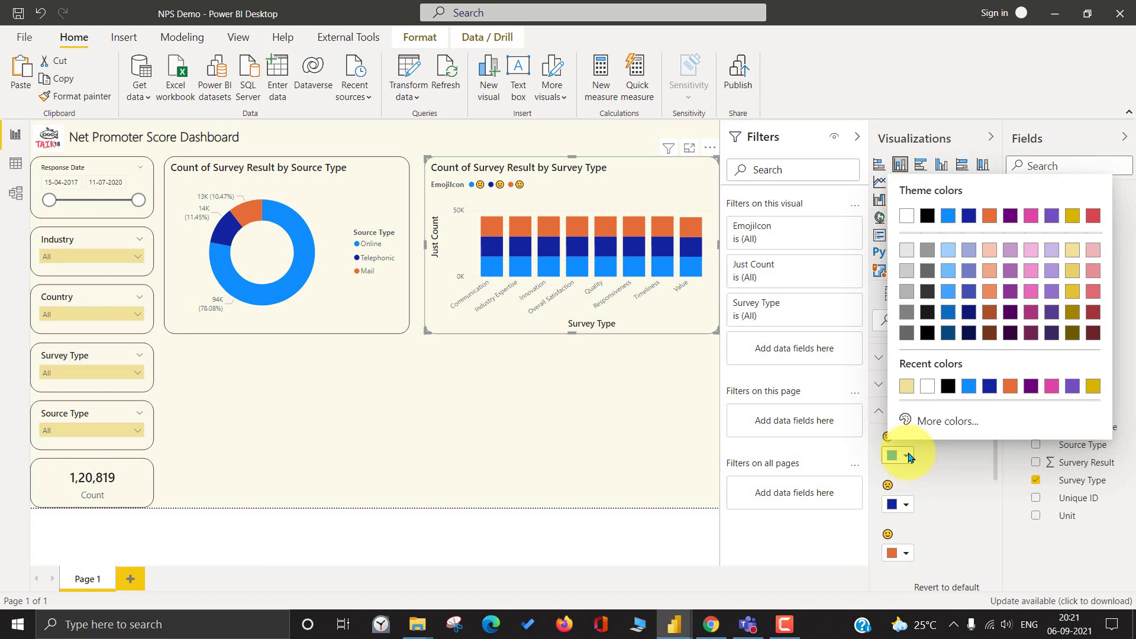
pyautogui.click(1095, 389)
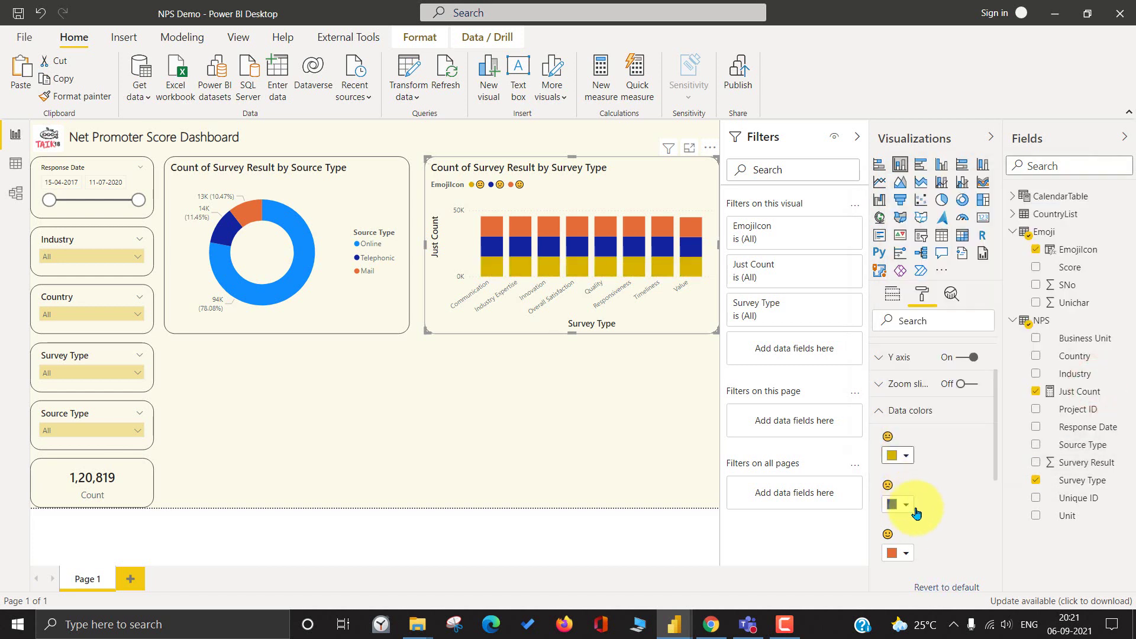
pyautogui.click(906, 504)
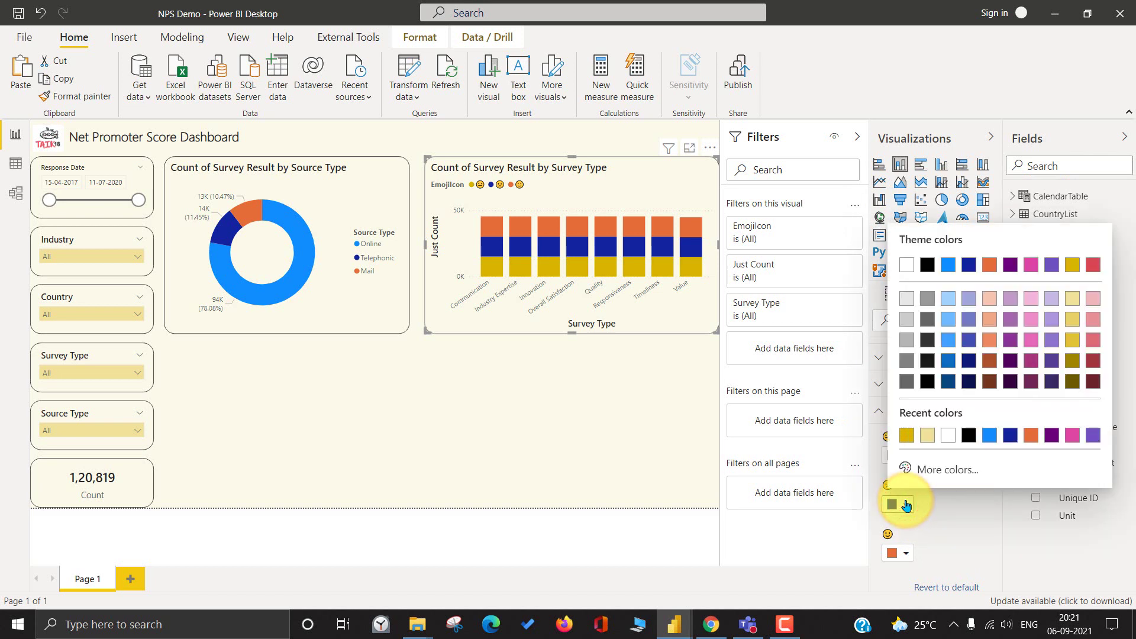
pyautogui.click(1028, 438)
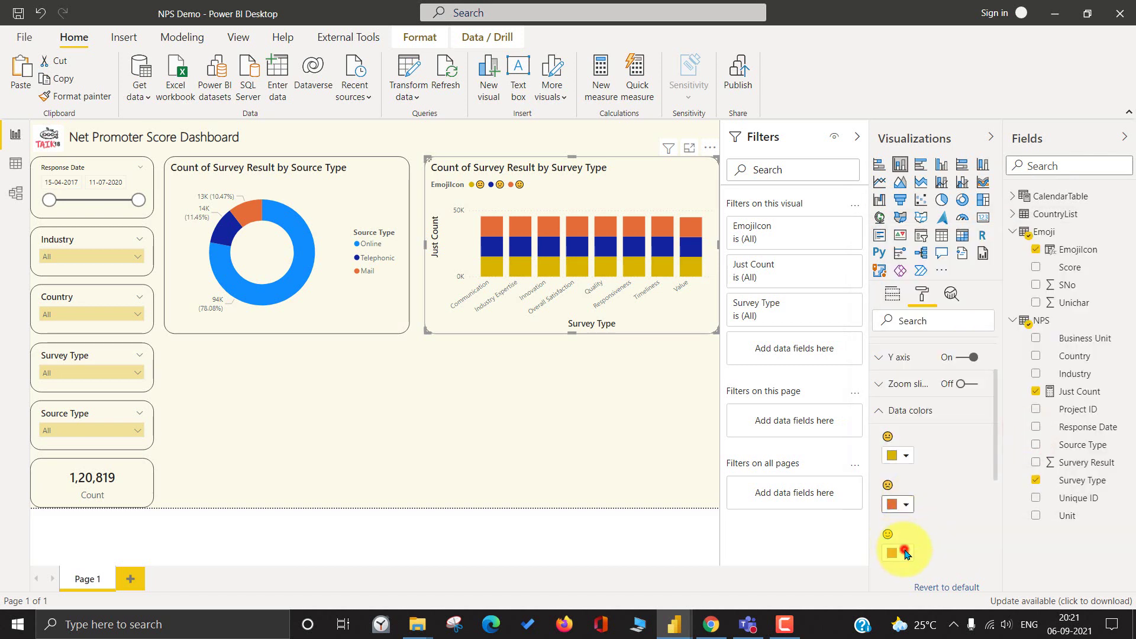
# - Copy the green hex code #1AAB40 from the Survey Type chart's data colours in the Customer Satisfaction Dashboard report
pyautogui.click(907, 554)
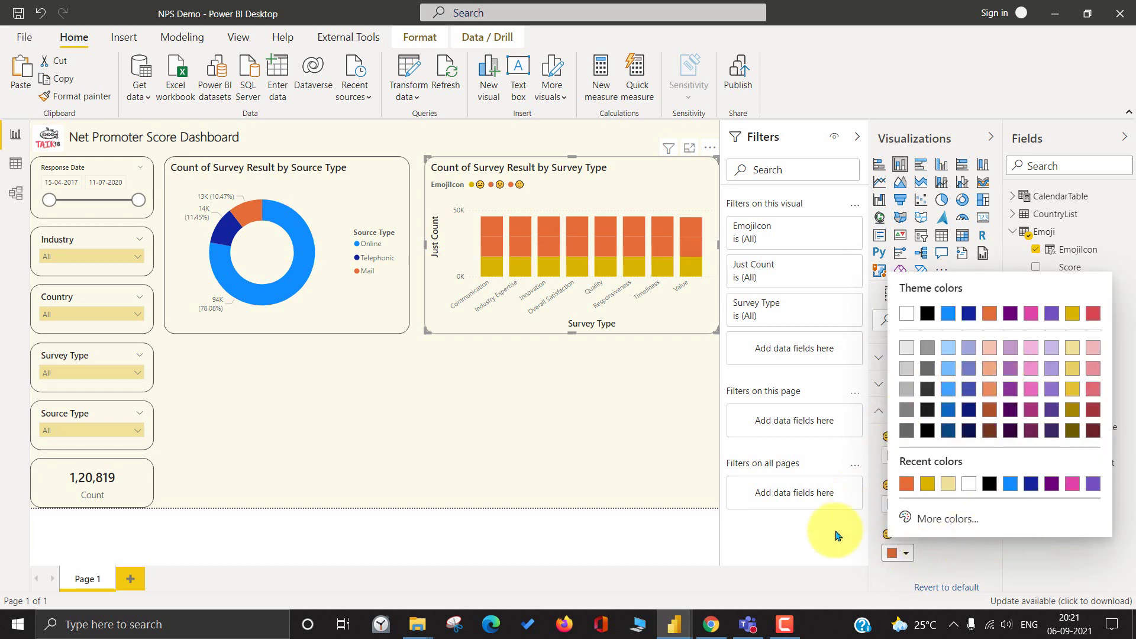
pyautogui.click(665, 432)
pyautogui.hotkey('alt', 'Tab')
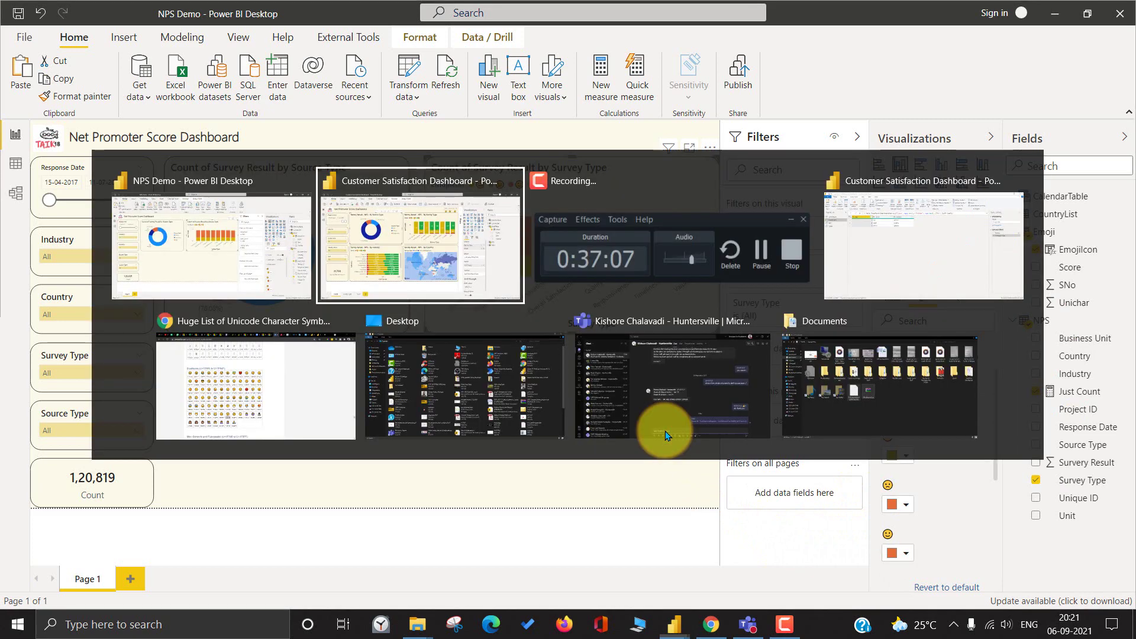
pyautogui.click(719, 137)
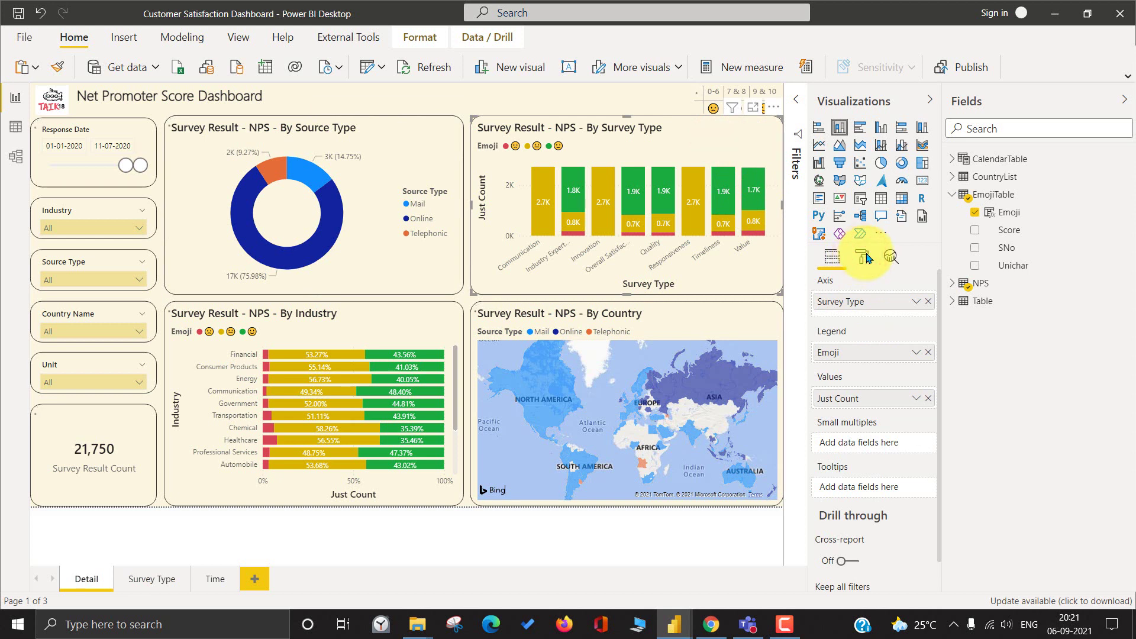
pyautogui.click(862, 266)
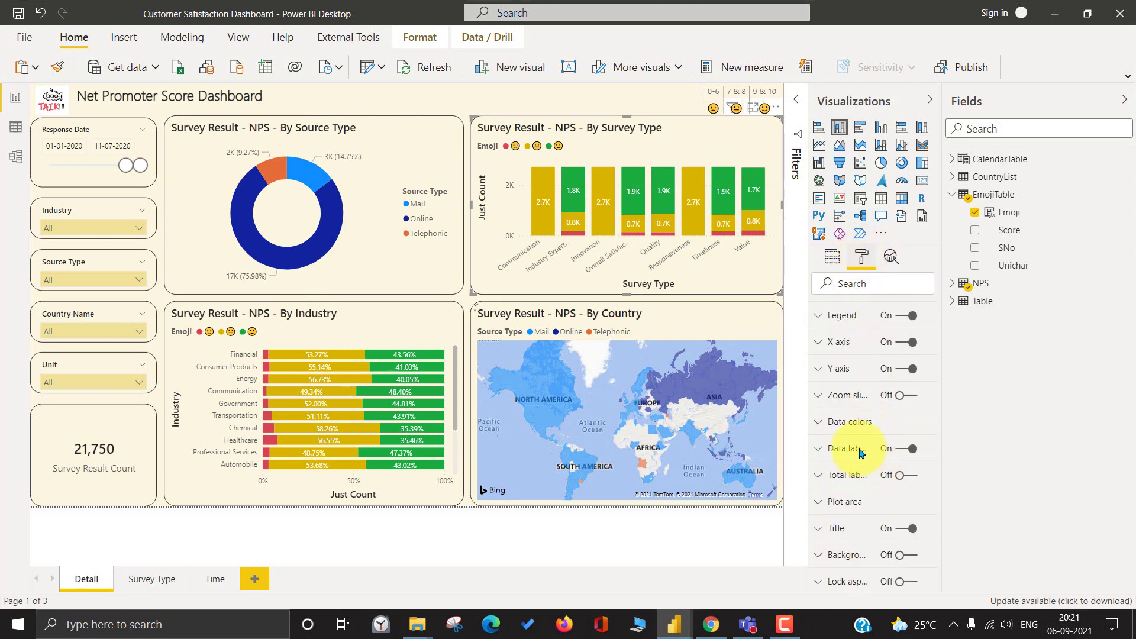
pyautogui.click(858, 422)
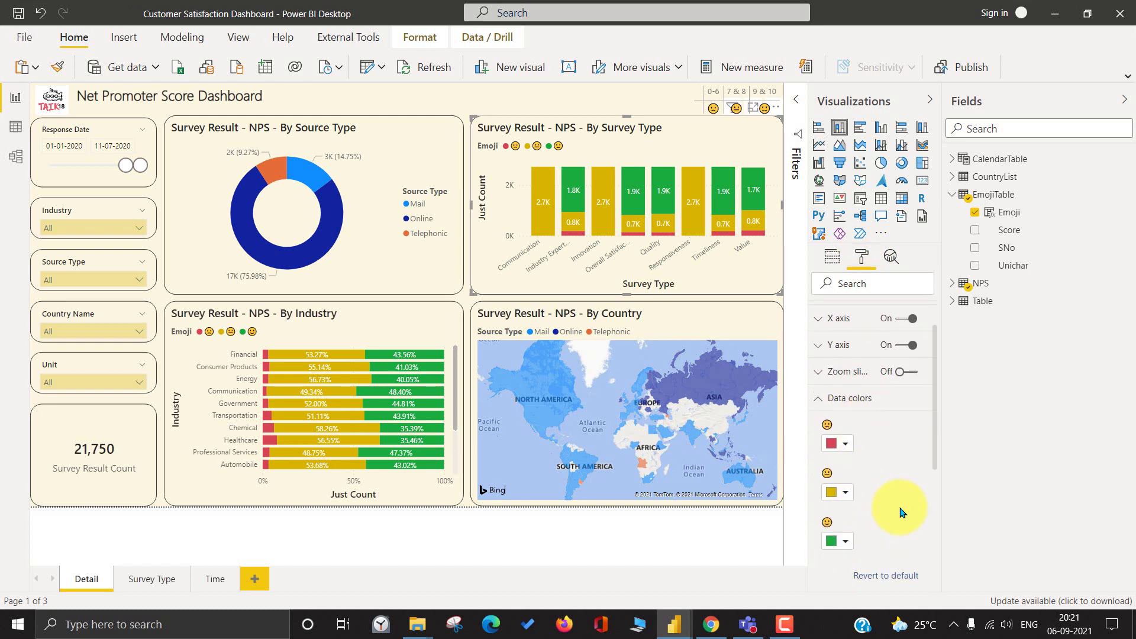
pyautogui.click(850, 586)
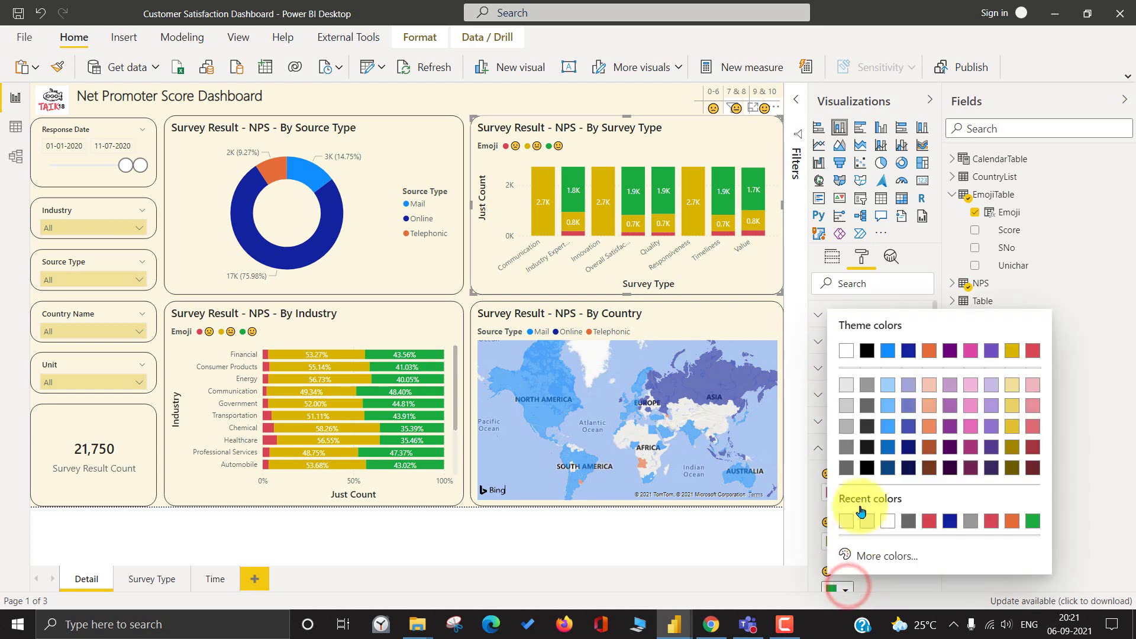
pyautogui.click(889, 557)
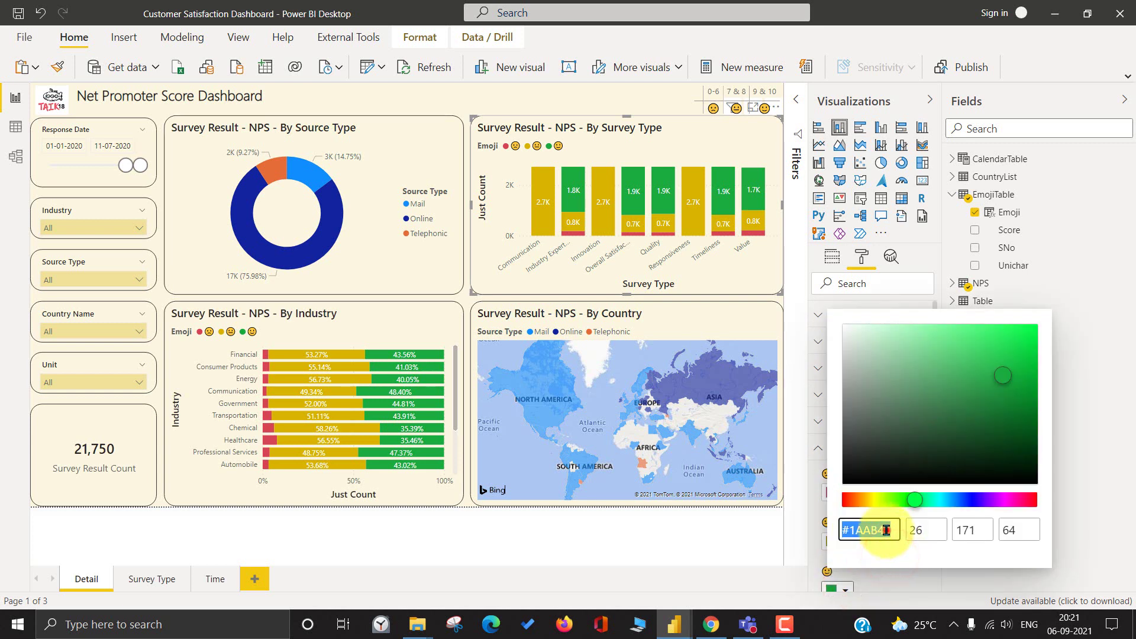
pyautogui.click(883, 531)
pyautogui.hotkey('ctrl', 'c')
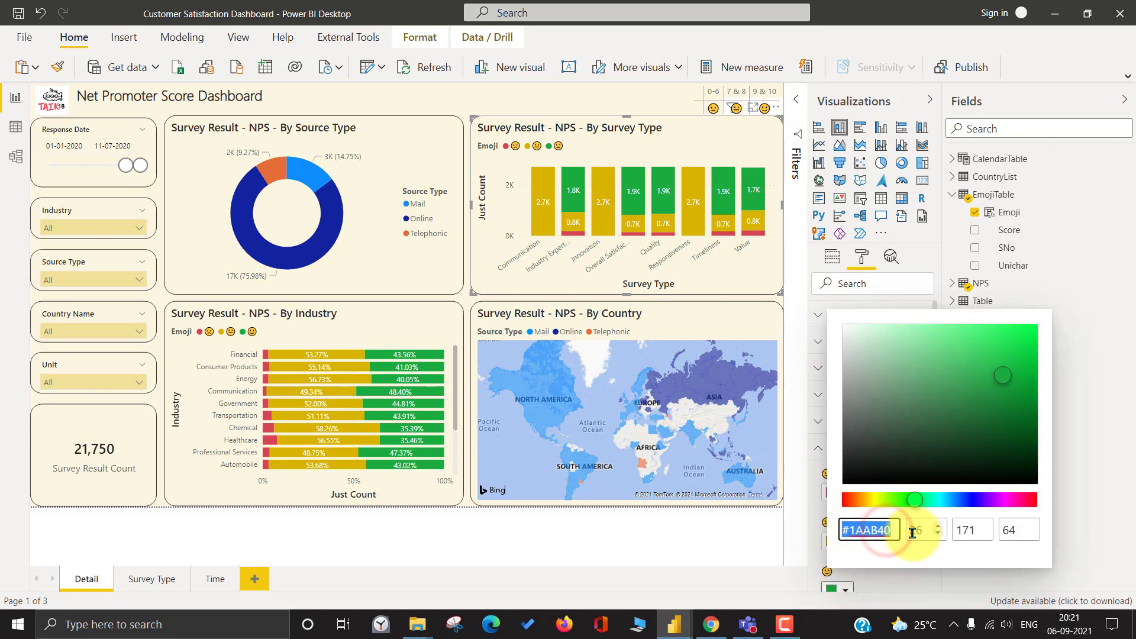
pyautogui.click(807, 523)
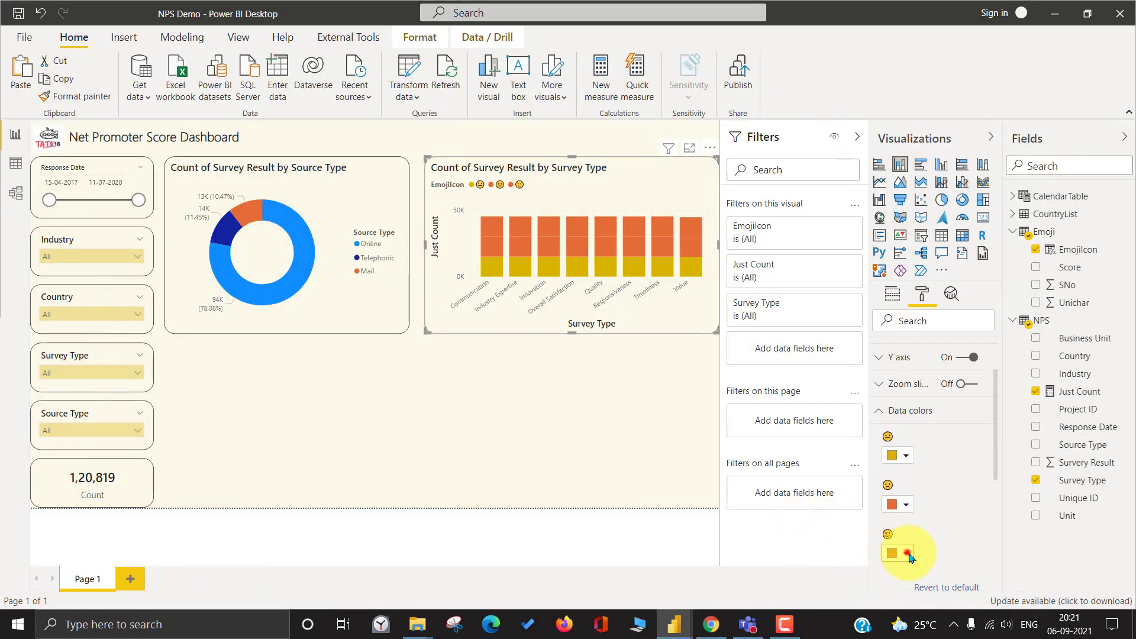
# - In NPS Demo, set the Survey Type chart's third emoji series to #1AAB40 and turn on the chart's data labels
pyautogui.click(906, 553)
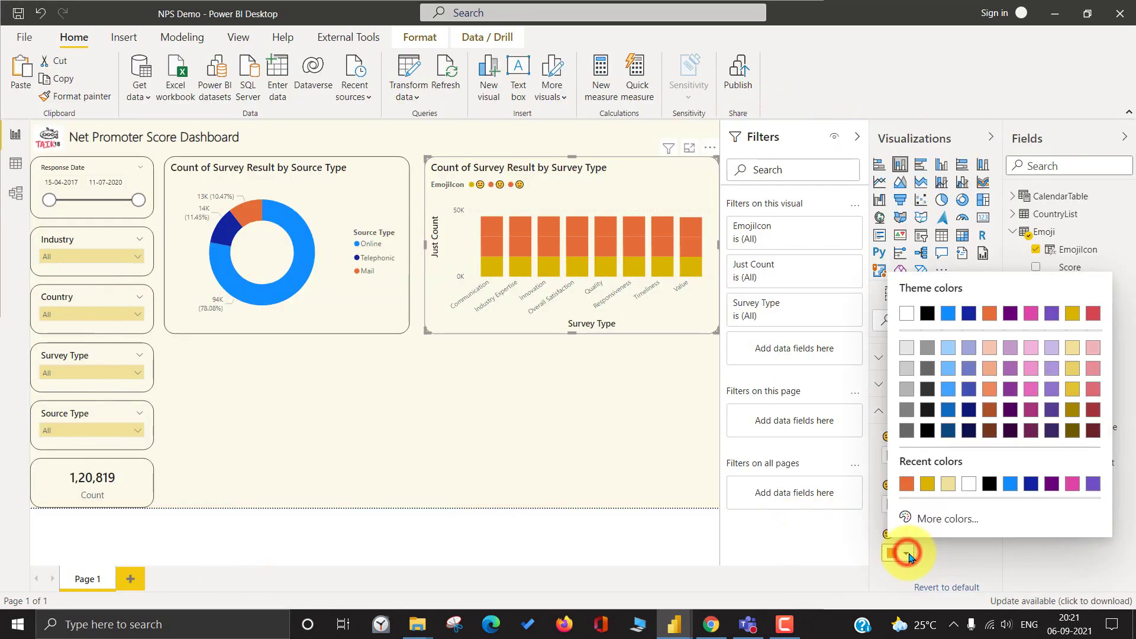
pyautogui.click(922, 518)
pyautogui.hotkey('ctrl', 'v')
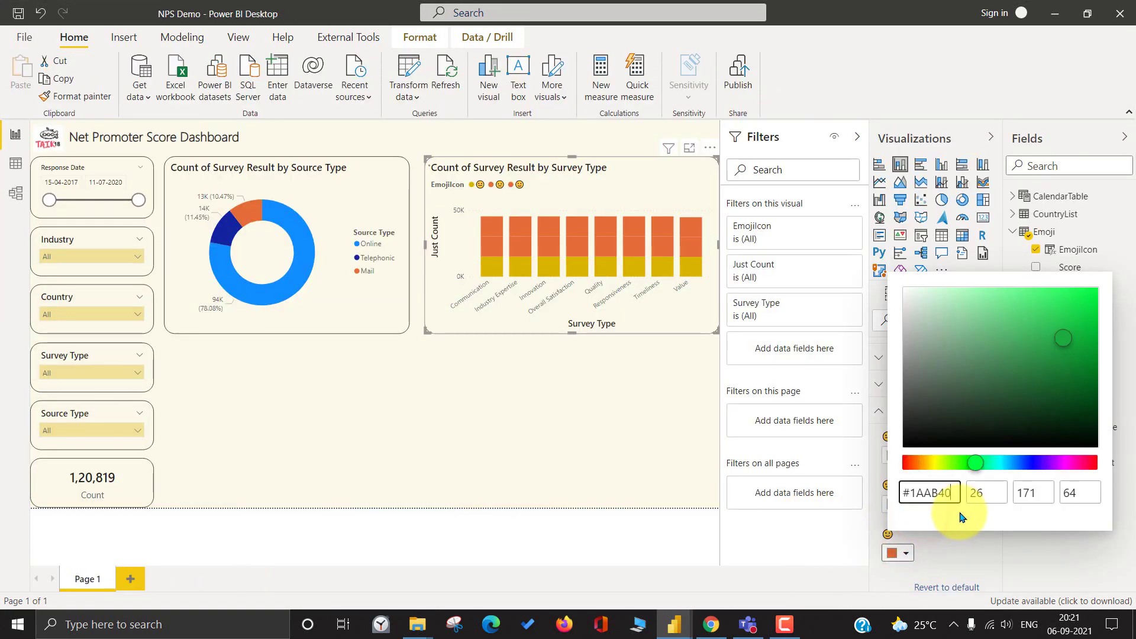
pyautogui.click(957, 529)
pyautogui.click(960, 536)
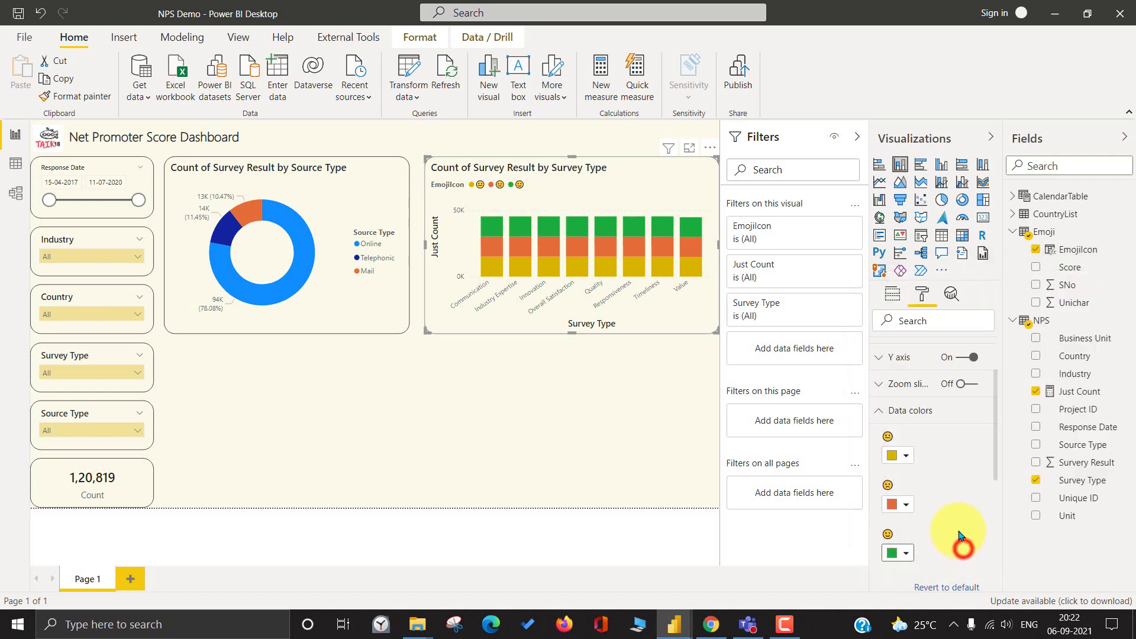
pyautogui.click(906, 409)
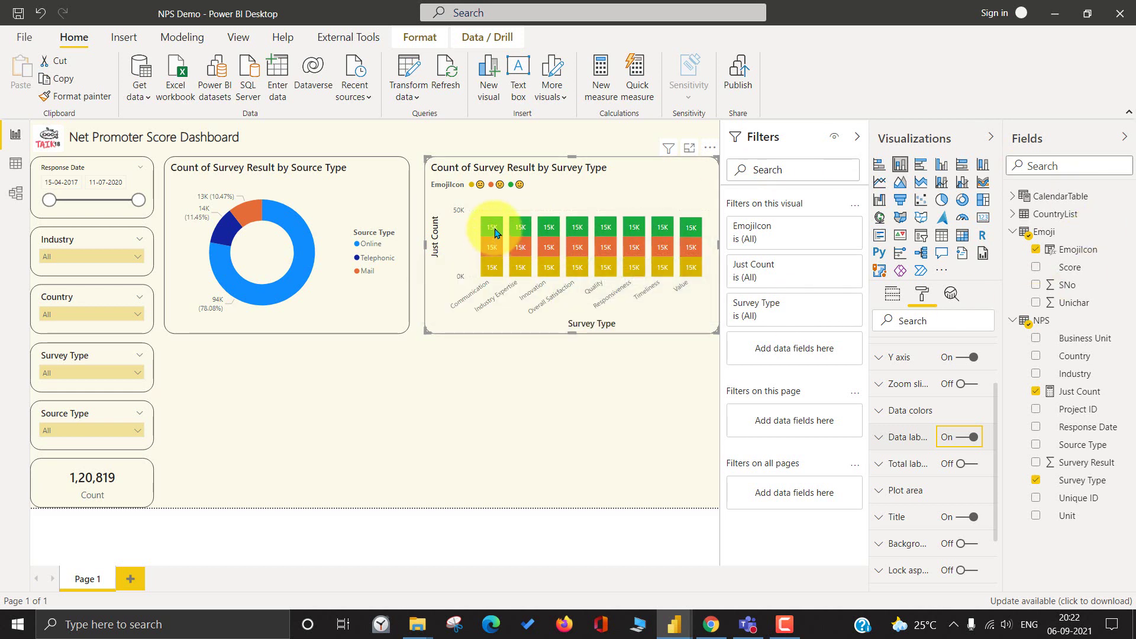
pyautogui.moveTo(495, 232)
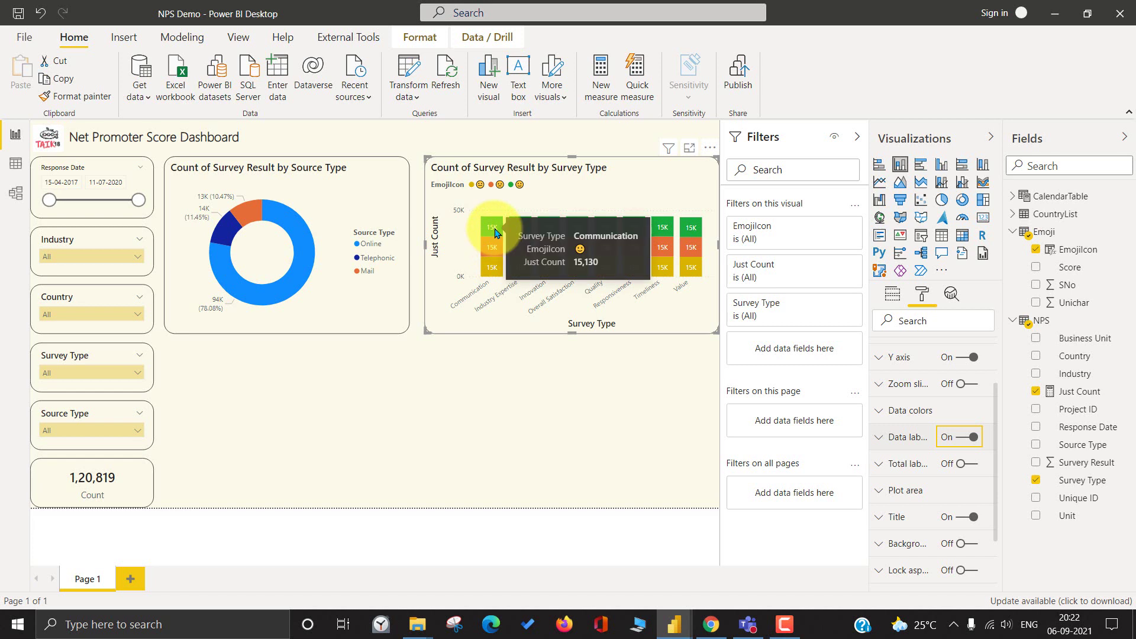
# - Try to relate the Emoji table's Score column to the NPS table, comparing its score ranges with the Survery Result column
pyautogui.click(169, 39)
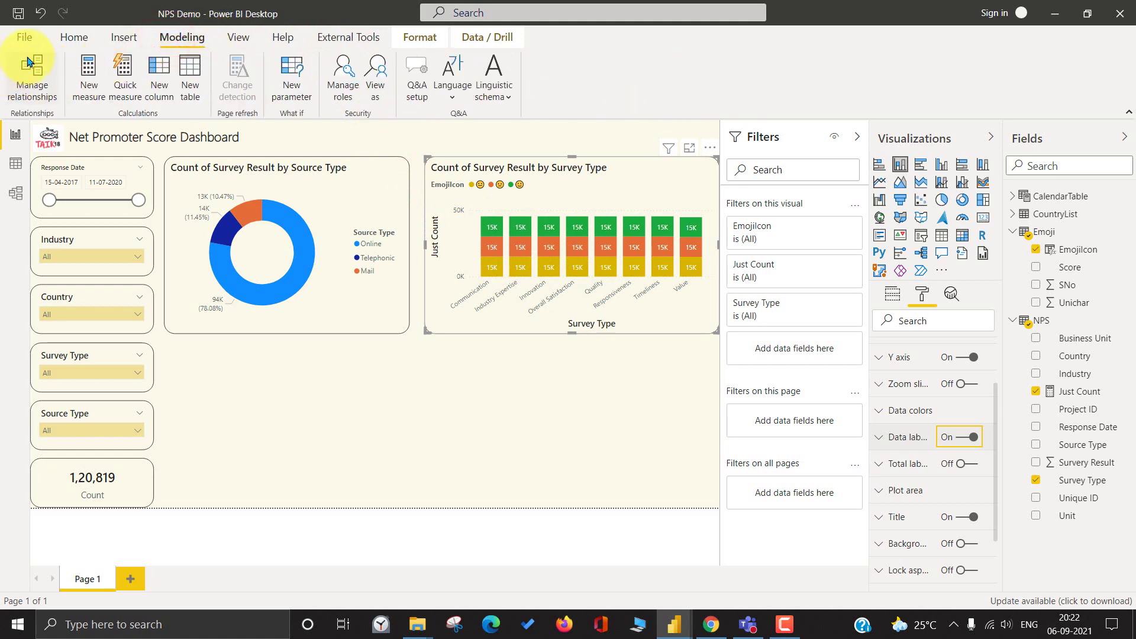
pyautogui.click(30, 64)
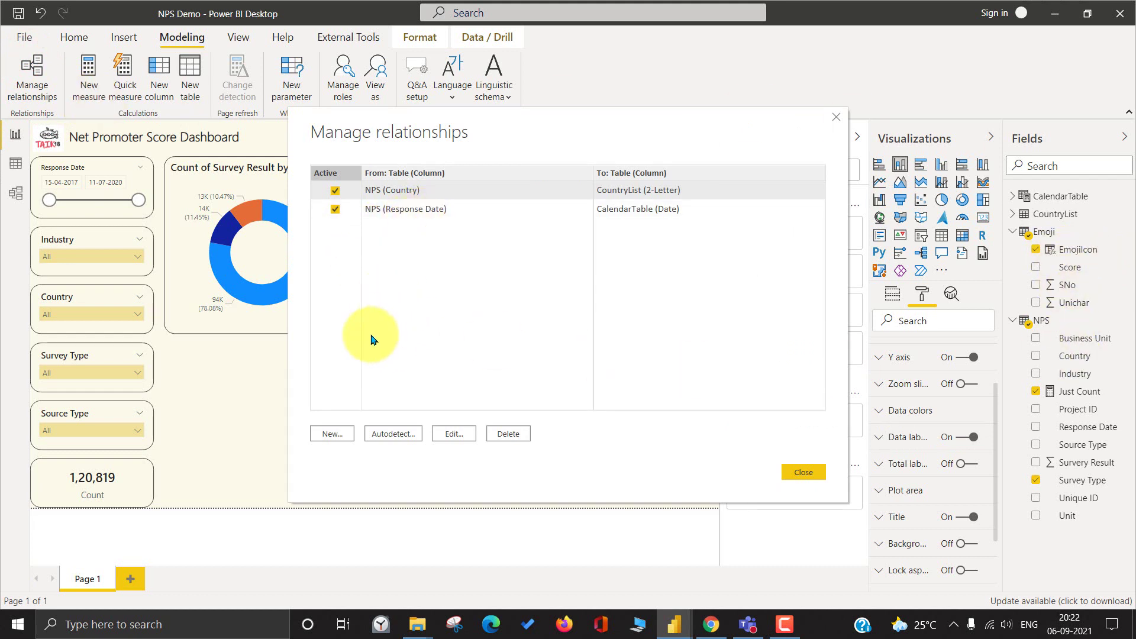
pyautogui.click(331, 435)
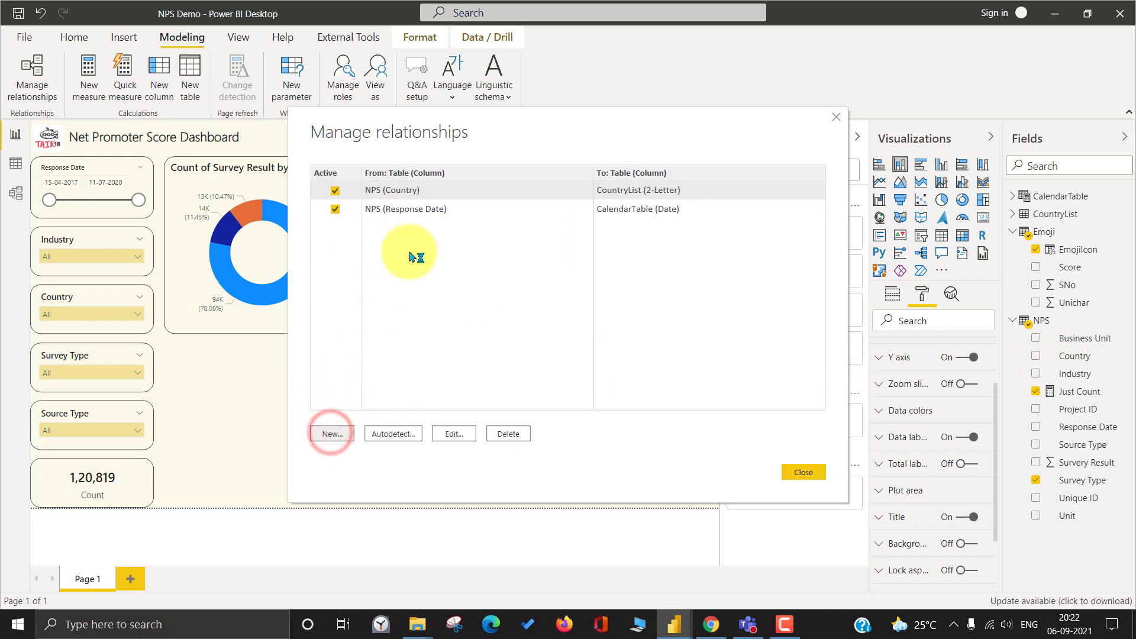
pyautogui.click(413, 173)
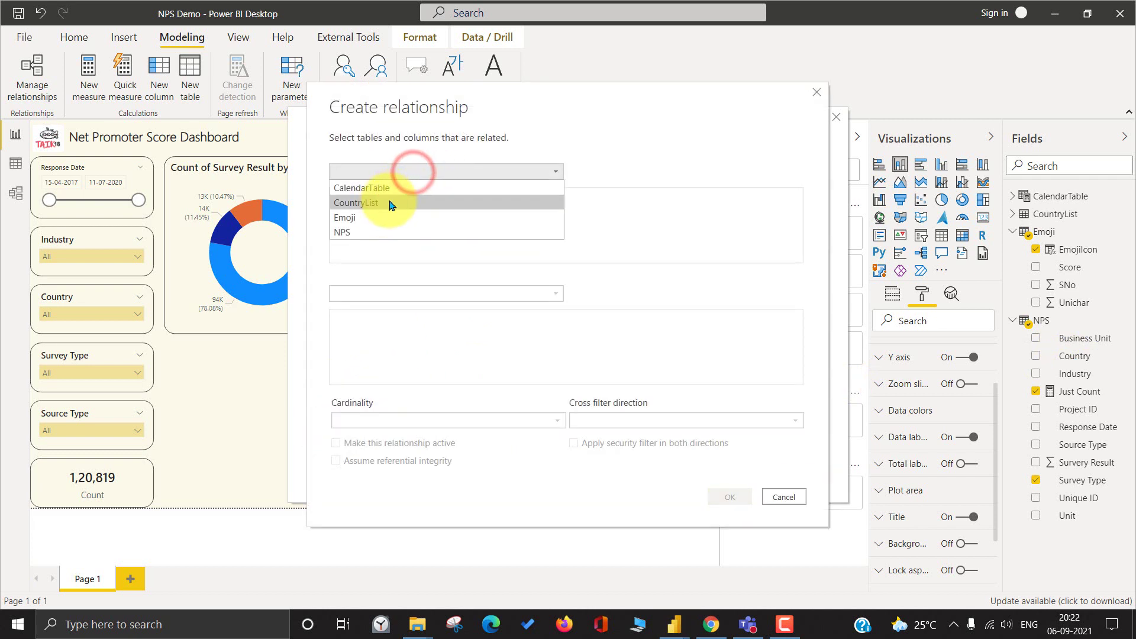
pyautogui.click(373, 219)
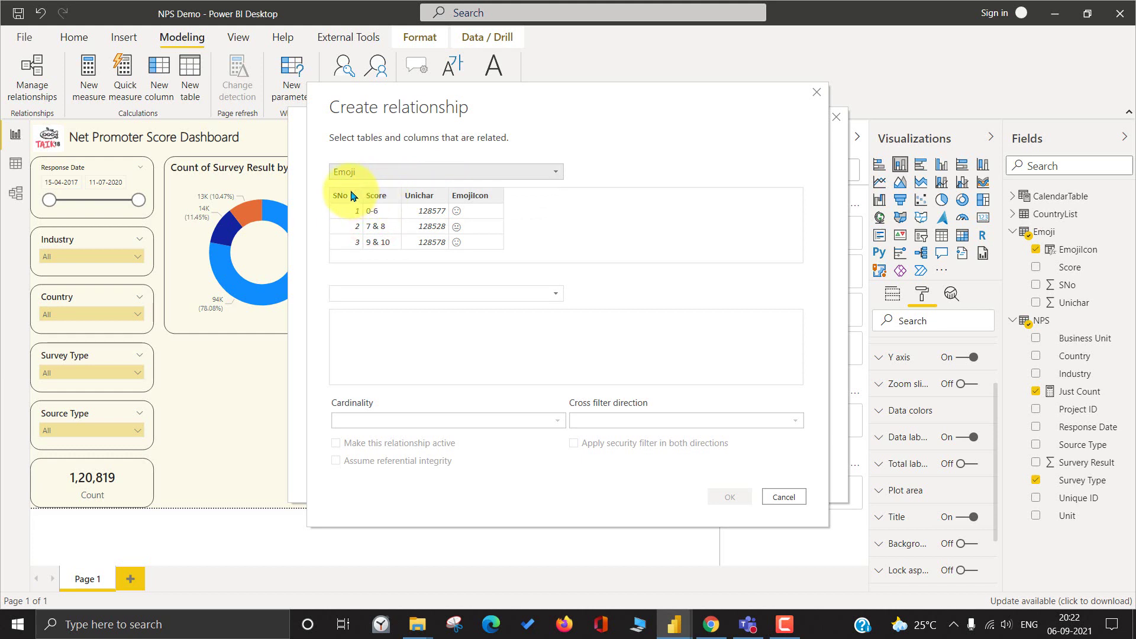
pyautogui.click(376, 195)
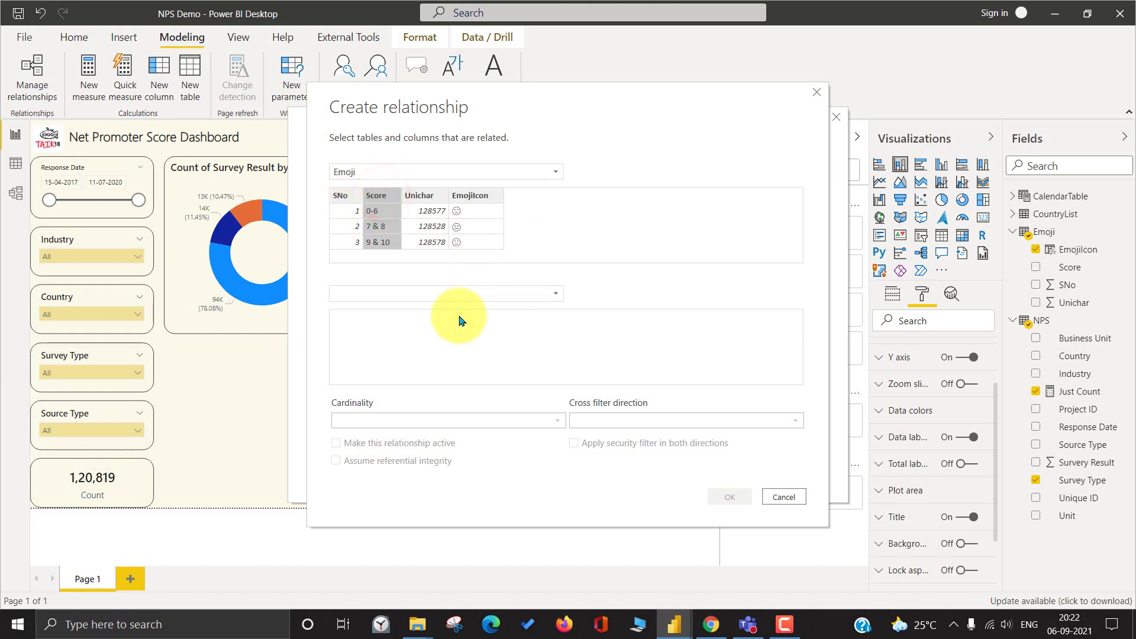
pyautogui.click(402, 296)
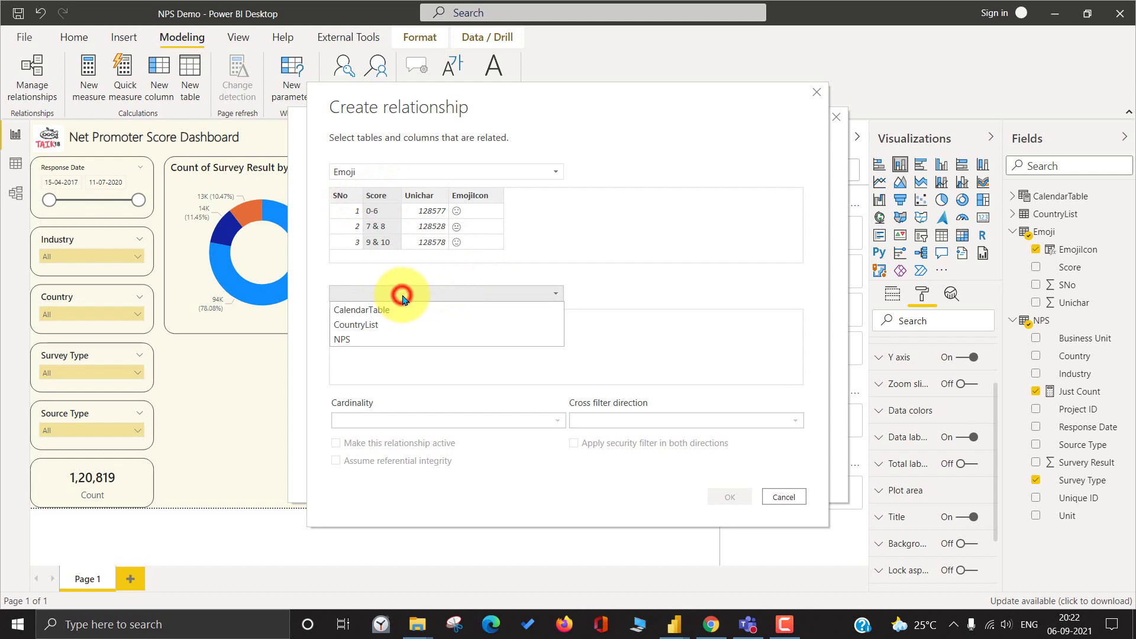
pyautogui.click(373, 338)
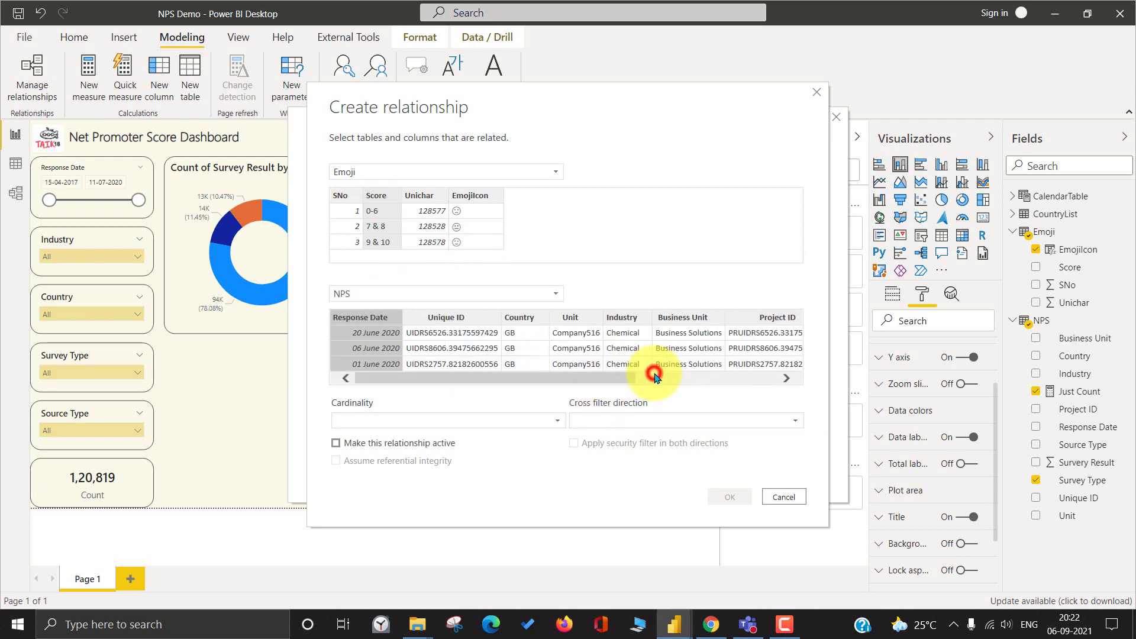
pyautogui.click(737, 379)
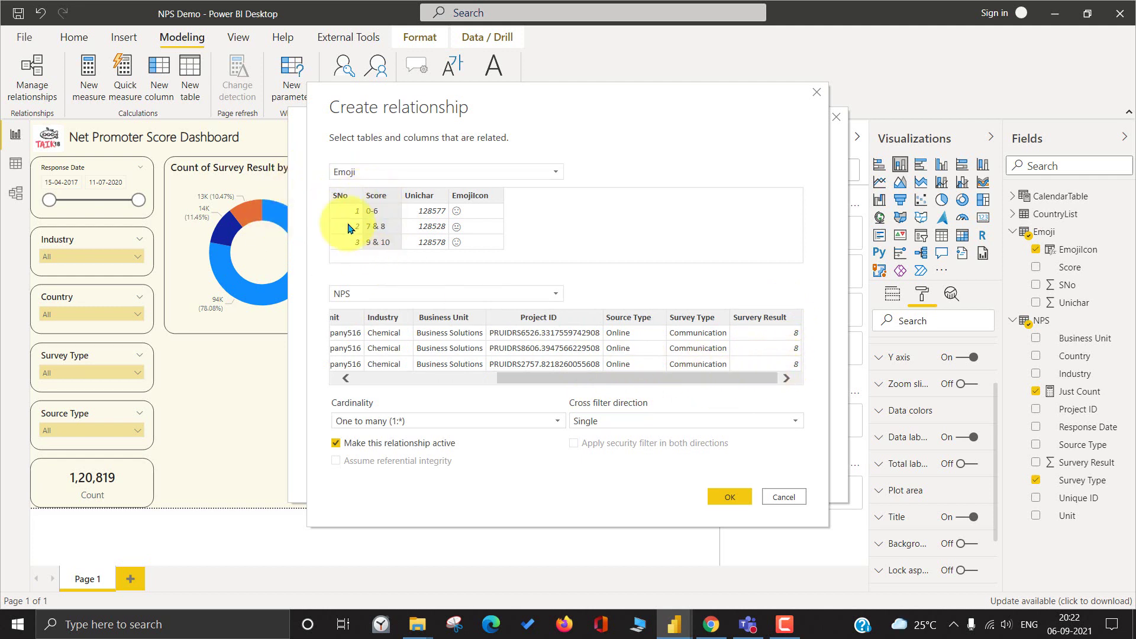
pyautogui.click(381, 214)
pyautogui.click(768, 377)
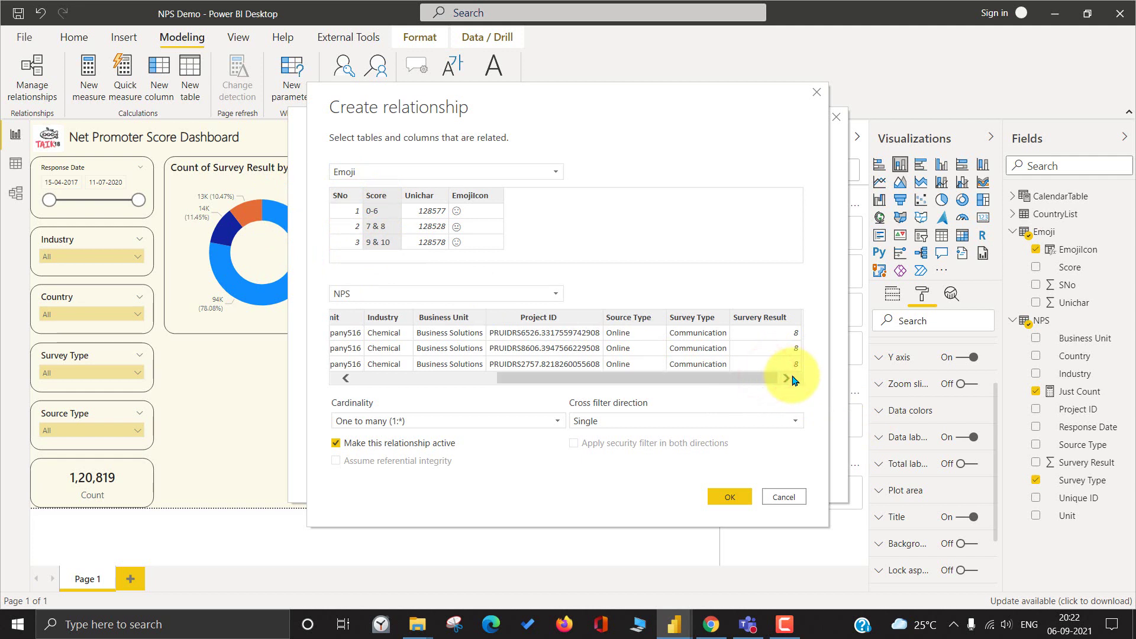
pyautogui.click(793, 502)
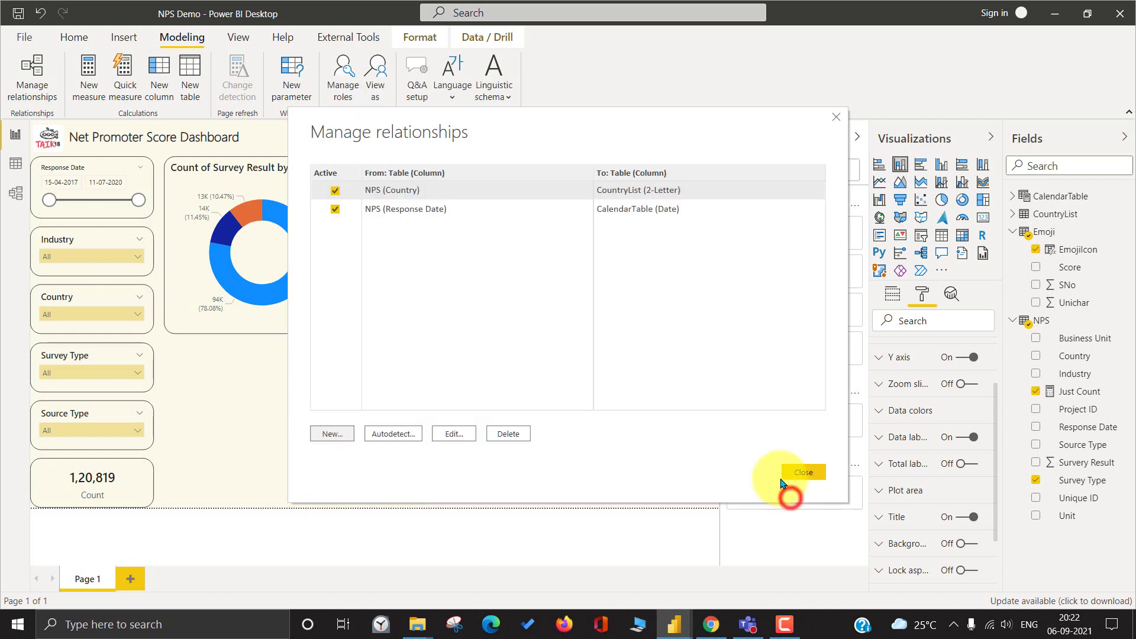
pyautogui.click(791, 462)
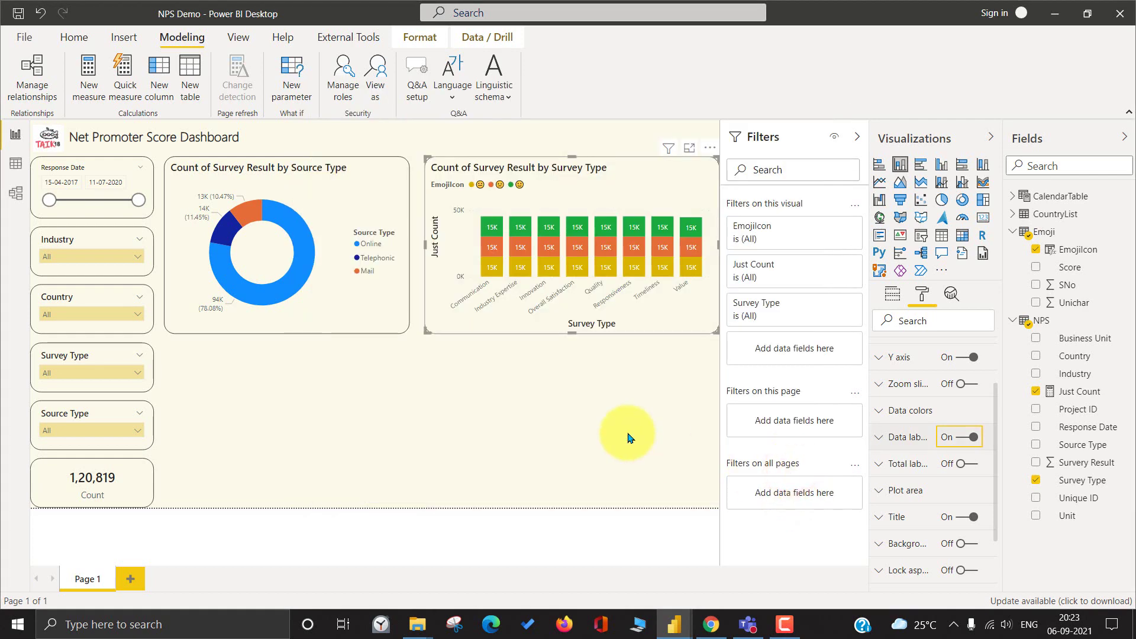
# - Start a new group on the NPS table's Survery Result field and set its group type to List
pyautogui.click(555, 403)
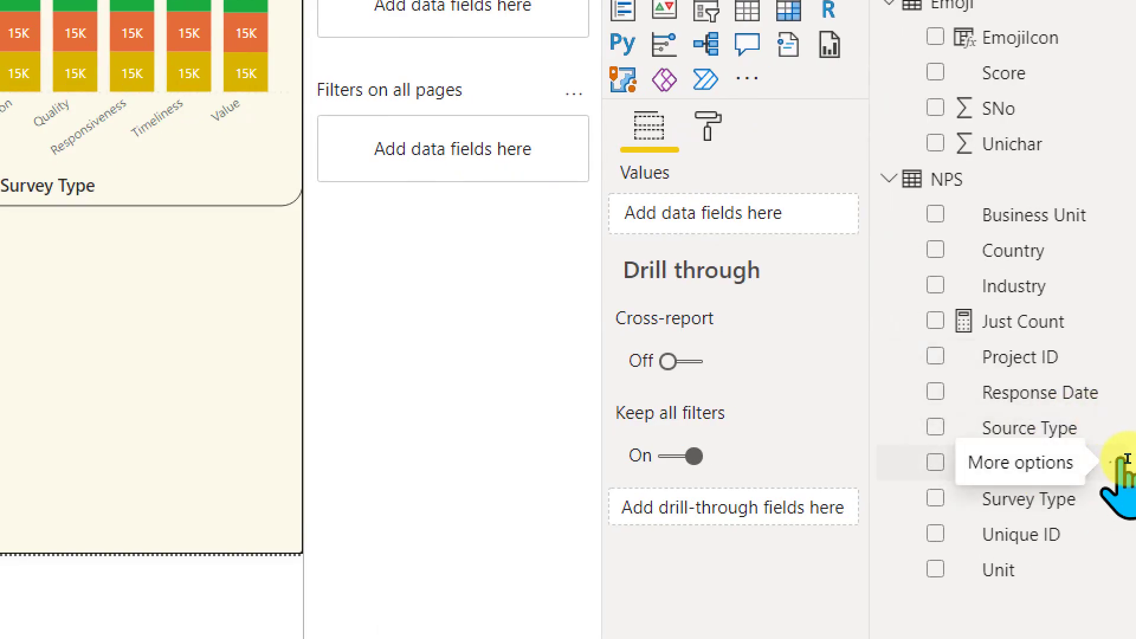
pyautogui.click(1126, 461)
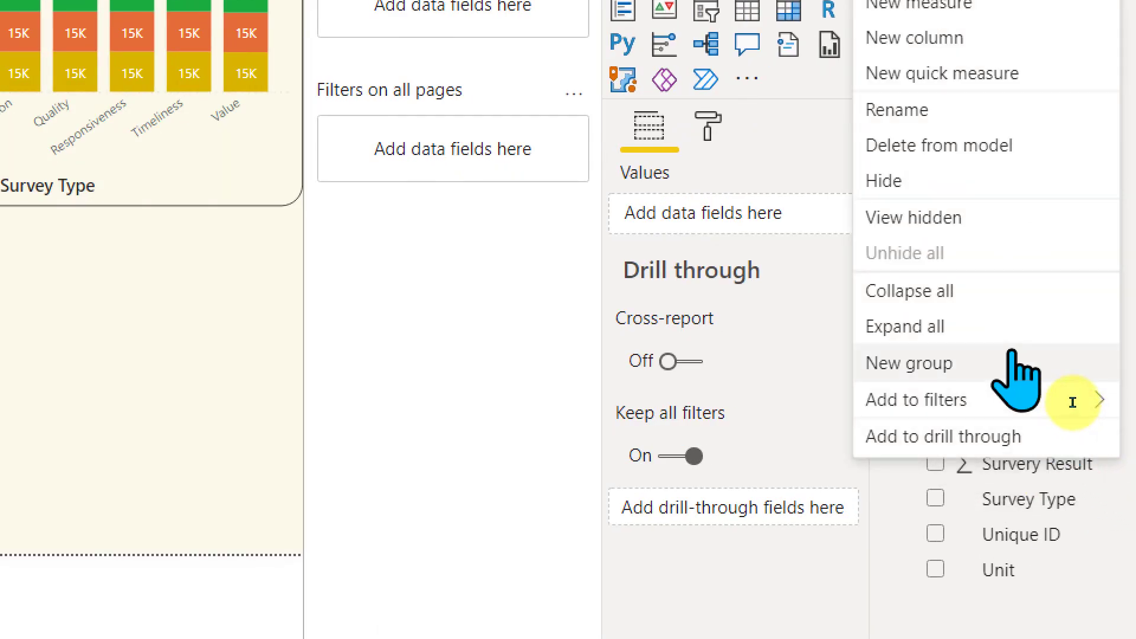
pyautogui.click(931, 359)
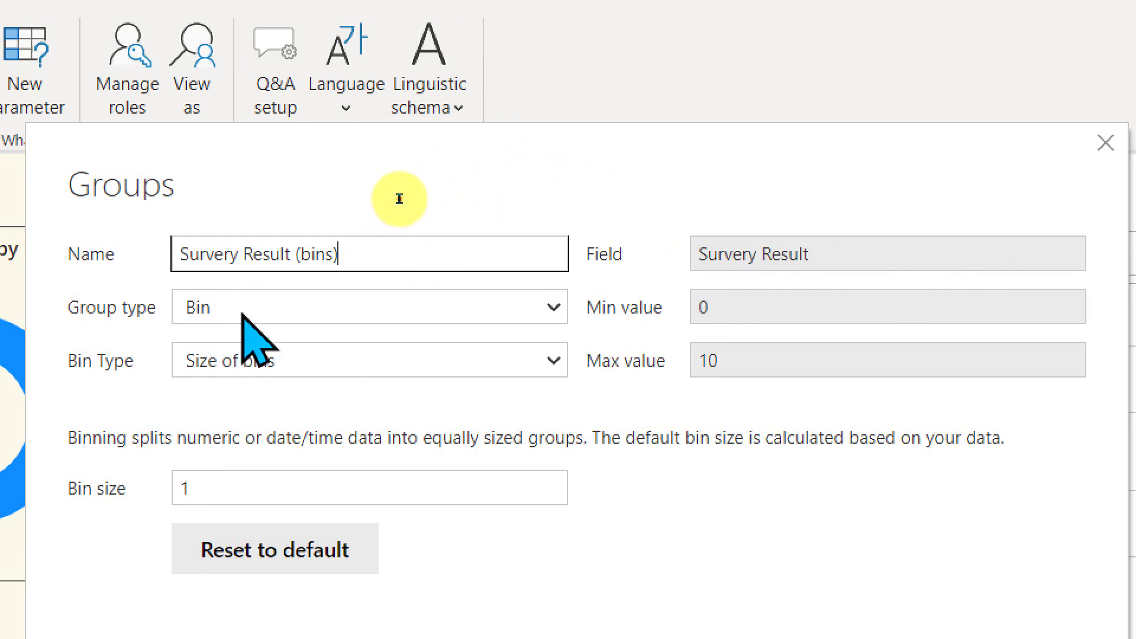
pyautogui.click(243, 315)
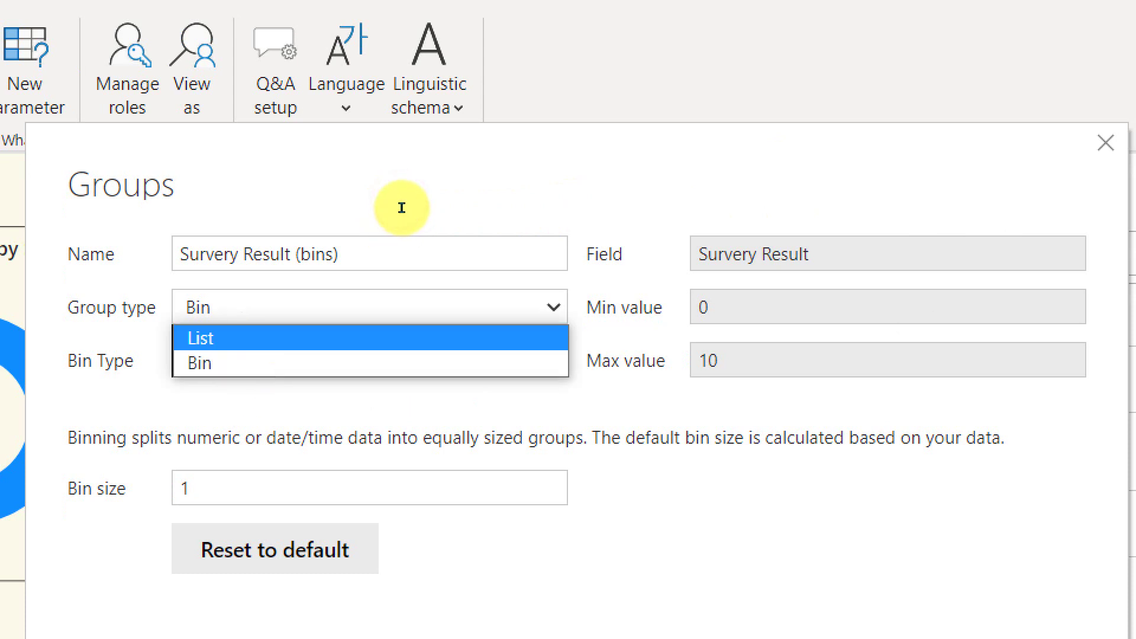
pyautogui.click(248, 338)
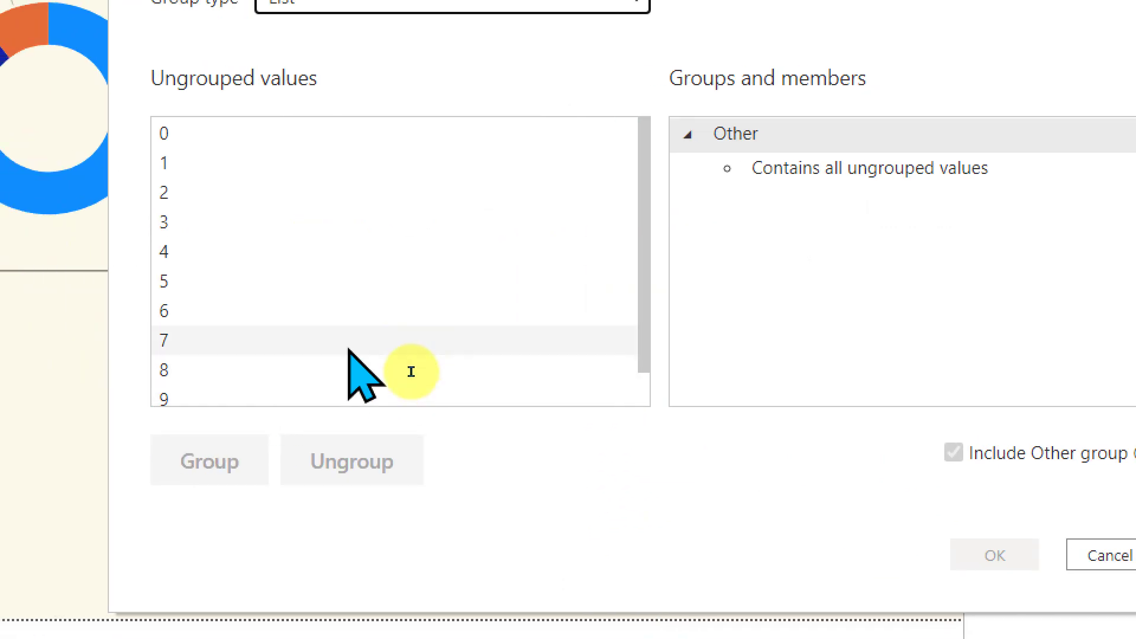
# - Put the survey result values 9 and 10 together in one group
pyautogui.scroll(-1, 474, 385)
pyautogui.click(348, 371)
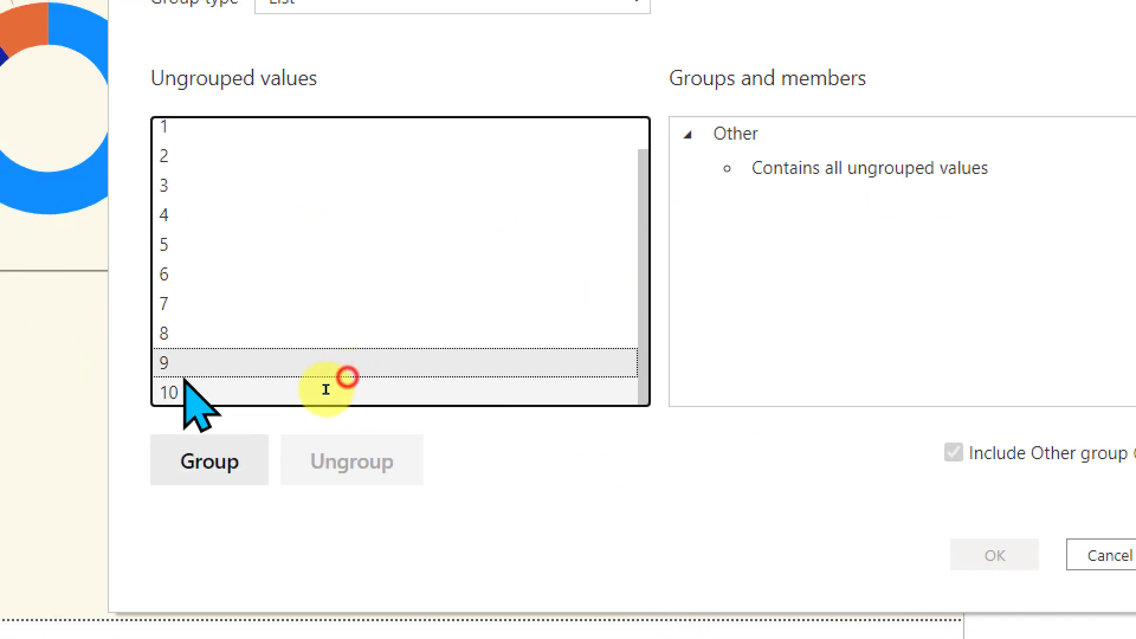
pyautogui.click(323, 392)
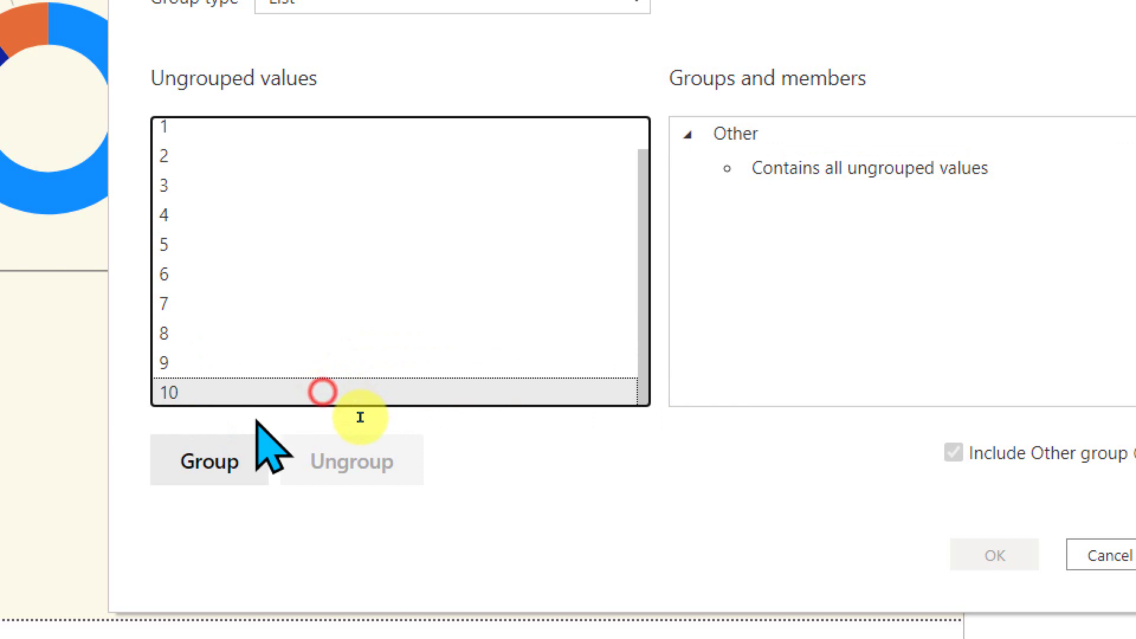
pyautogui.click(328, 375)
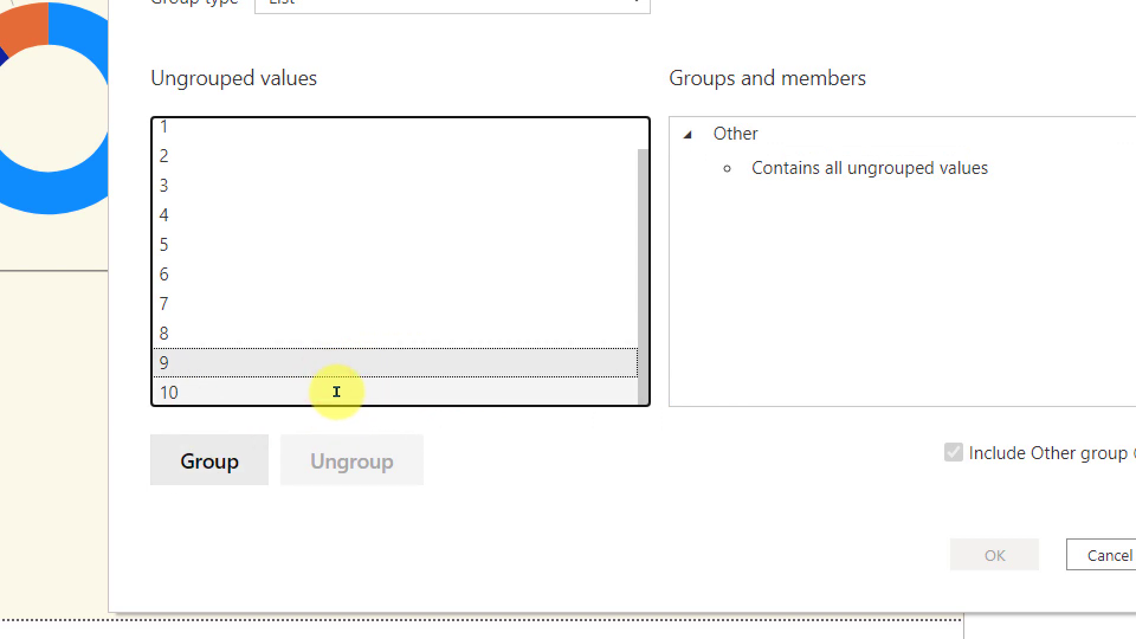
pyautogui.keyDown('ctrl'); pyautogui.click(201, 392); pyautogui.keyUp('ctrl')
pyautogui.click(228, 458)
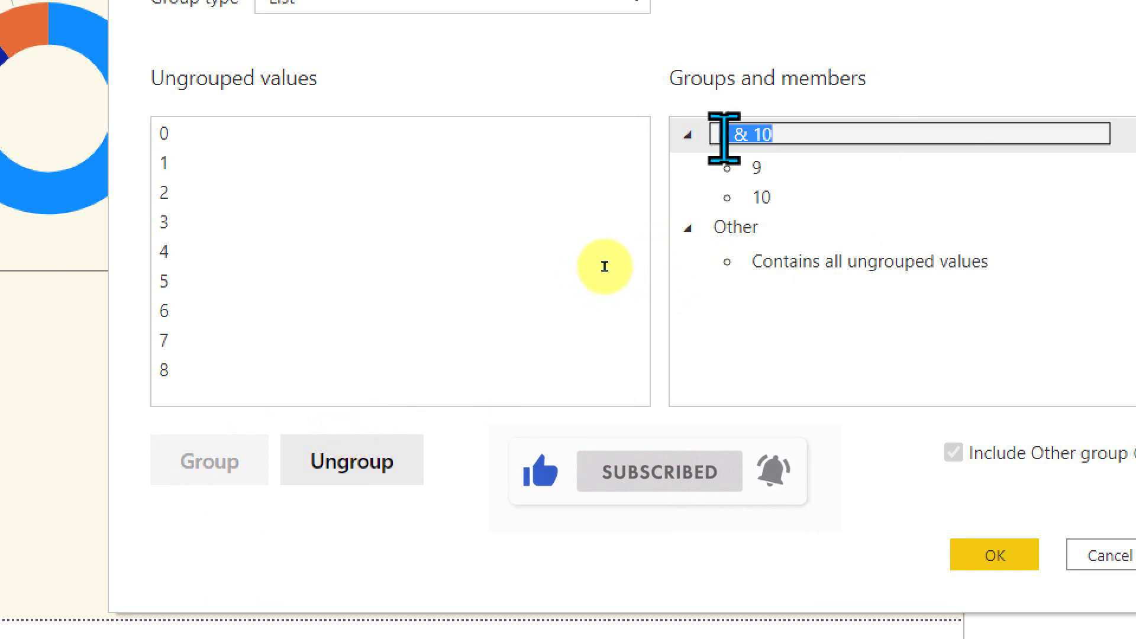
# - Put the survey result values 7 and 8 together in a second group
pyautogui.click(169, 343)
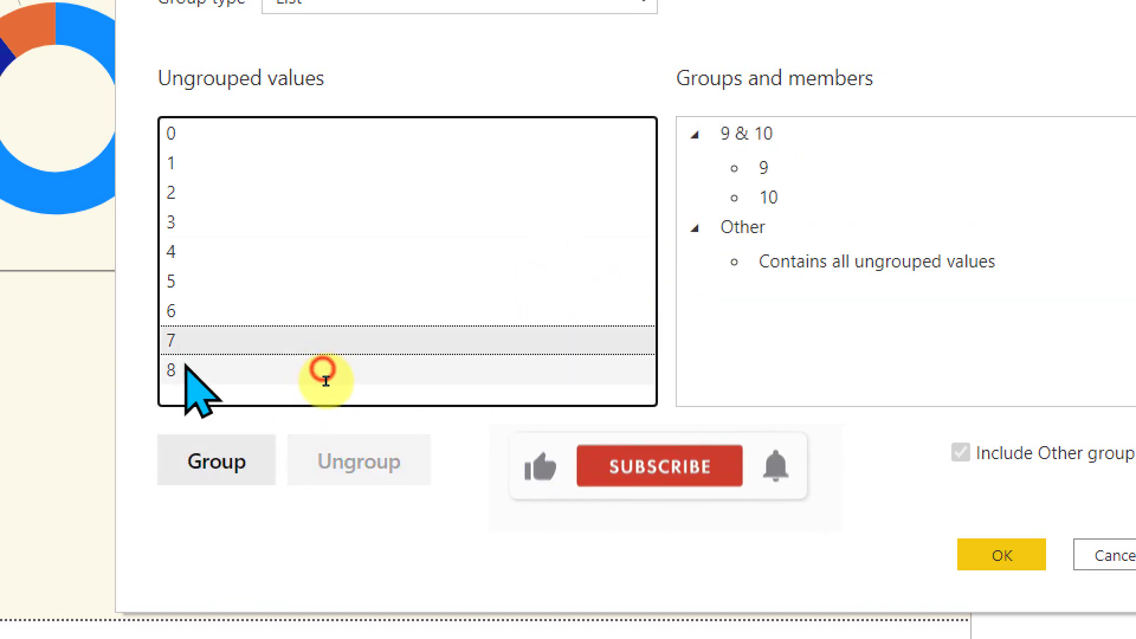
pyautogui.keyDown('ctrl'); pyautogui.click(325, 379); pyautogui.keyUp('ctrl')
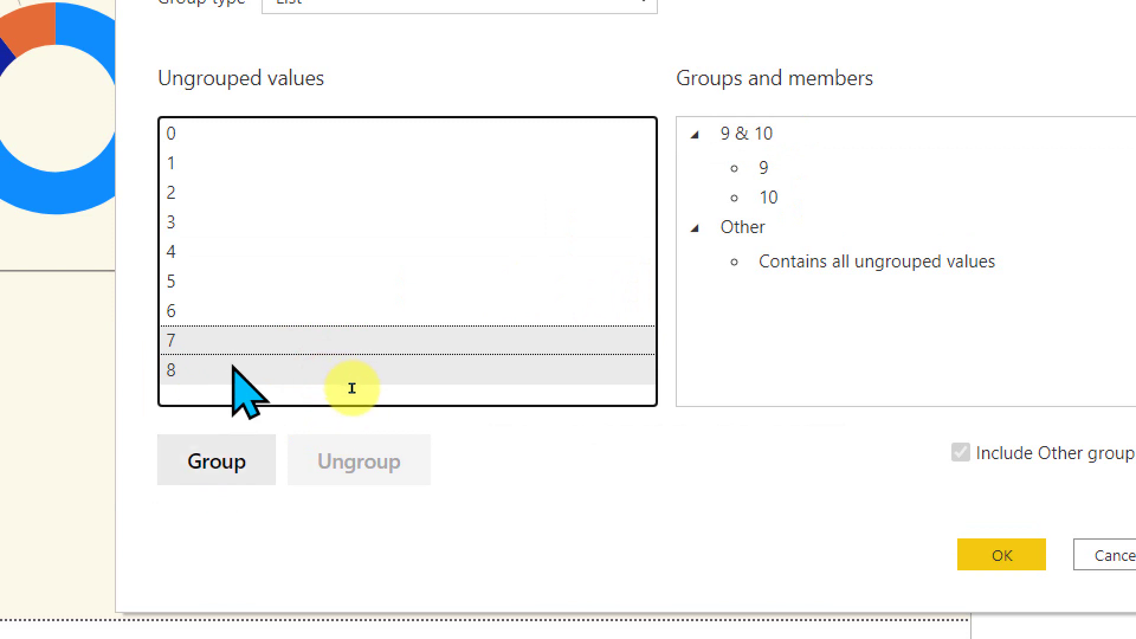
pyautogui.click(227, 466)
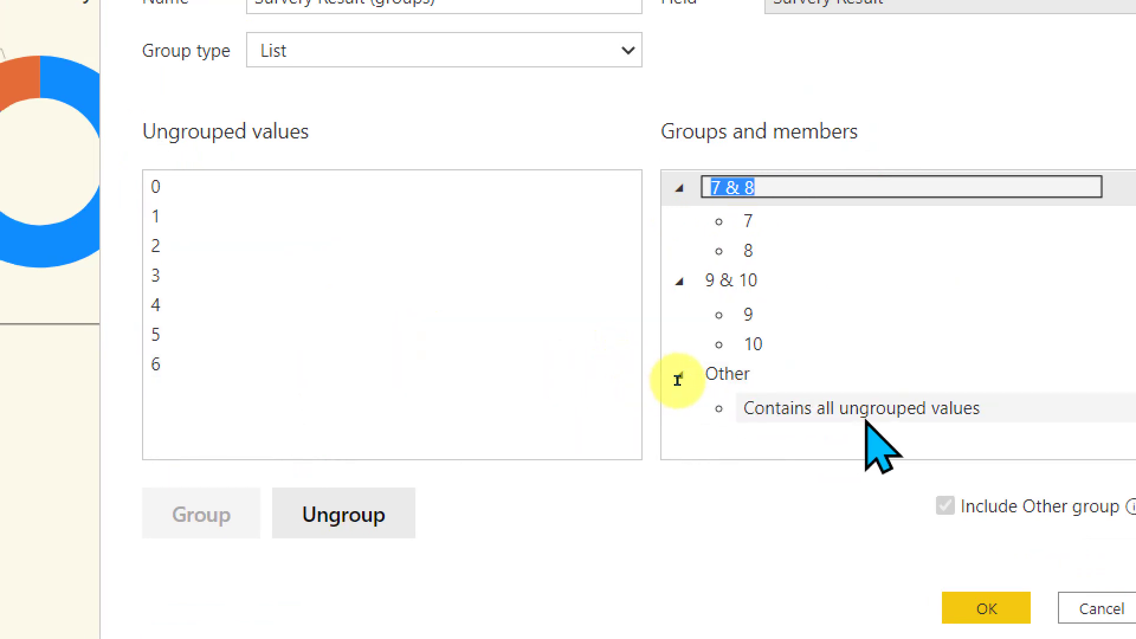
# - Rename the Other group, which holds the remaining values, as 0-6 and create the grouped column
pyautogui.doubleClick(719, 376)
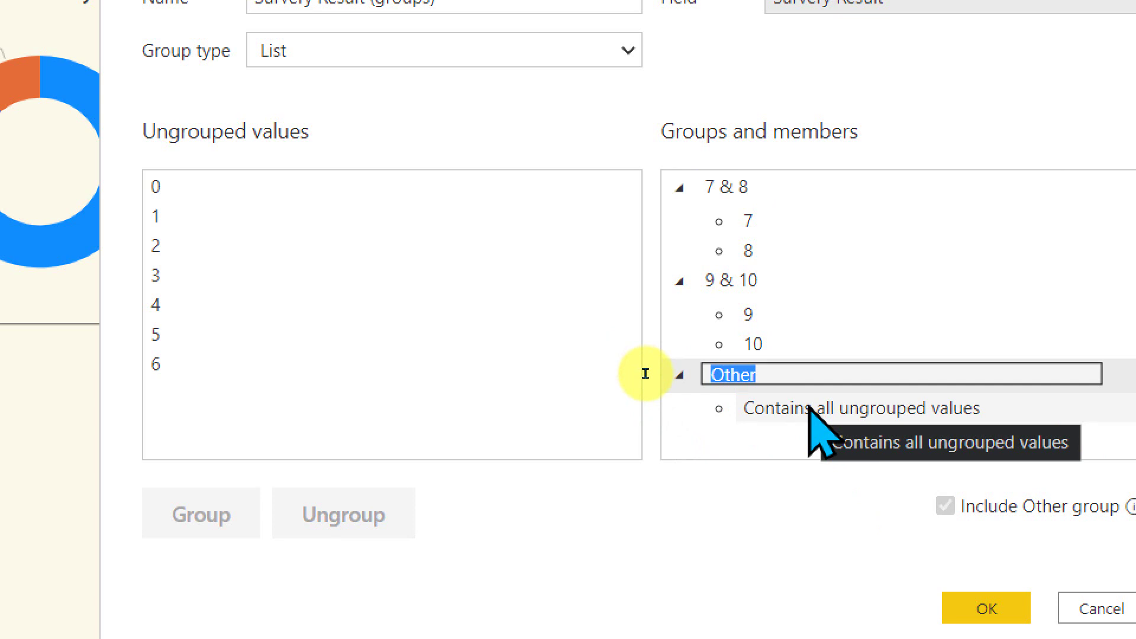
pyautogui.write('-')
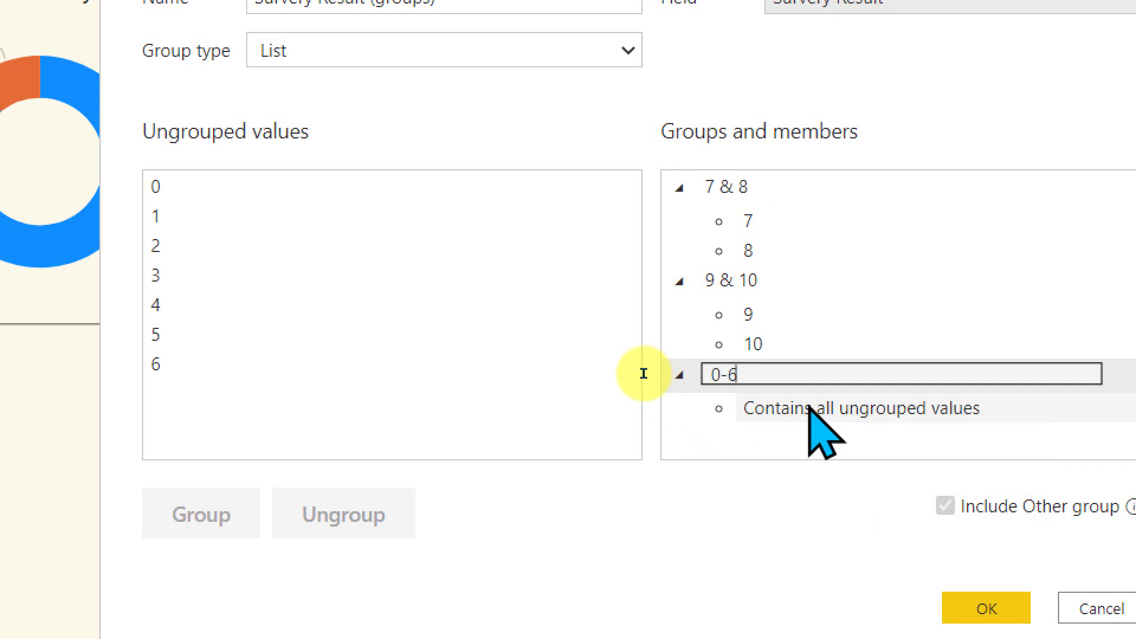
pyautogui.write('6')
pyautogui.click(641, 443)
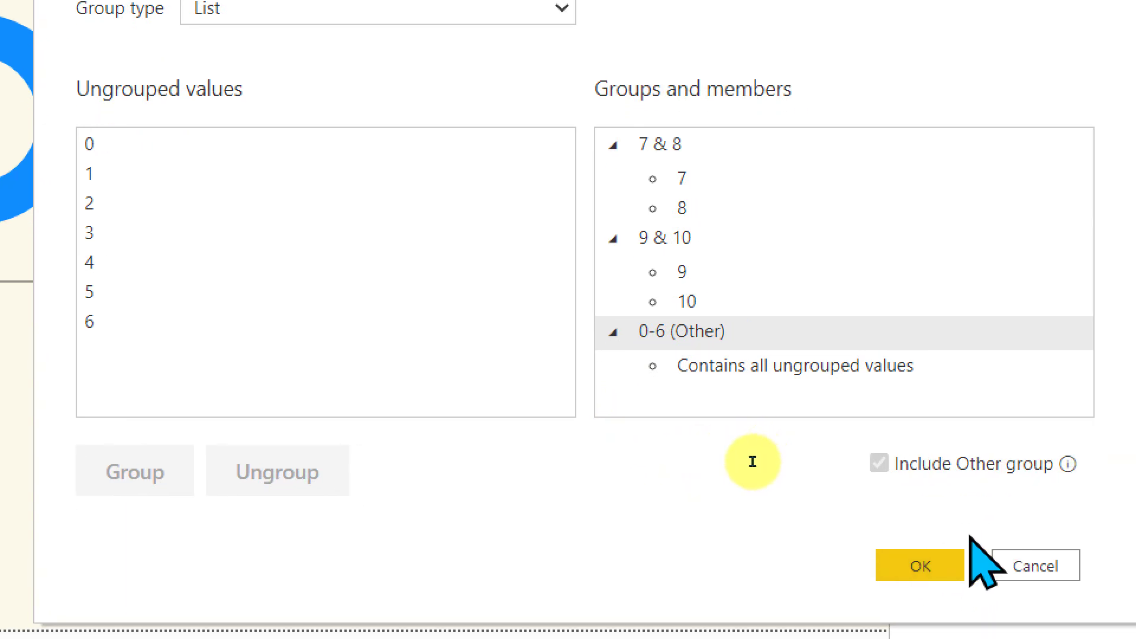
pyautogui.click(924, 559)
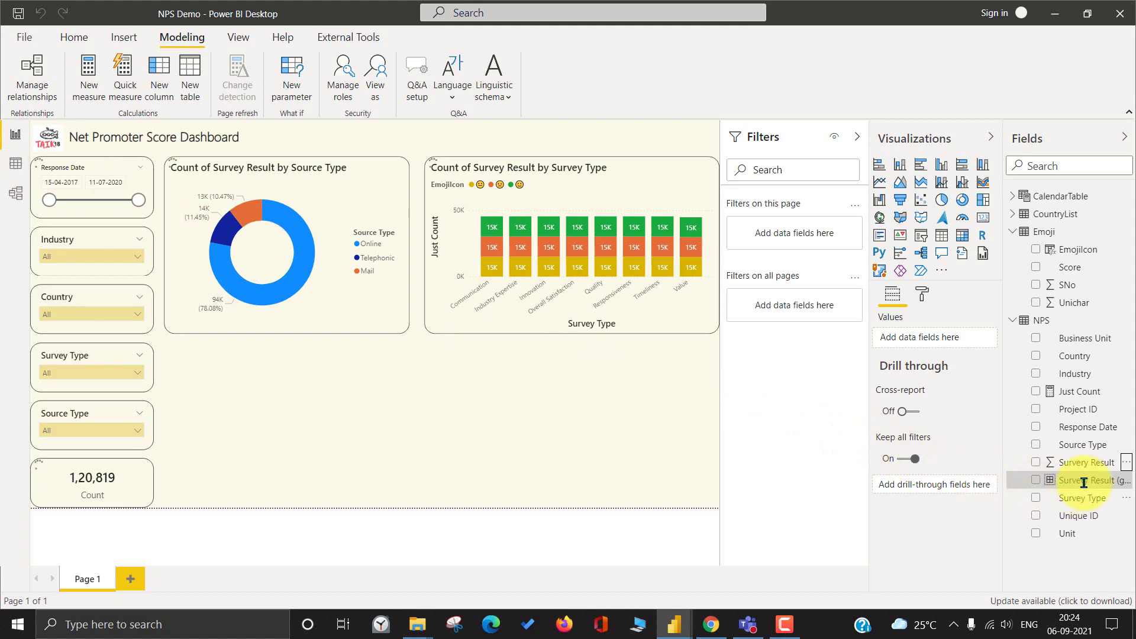
# - Examine the Survery Result (groups) column in the NPS table data and review its distinct values
pyautogui.click(1074, 483)
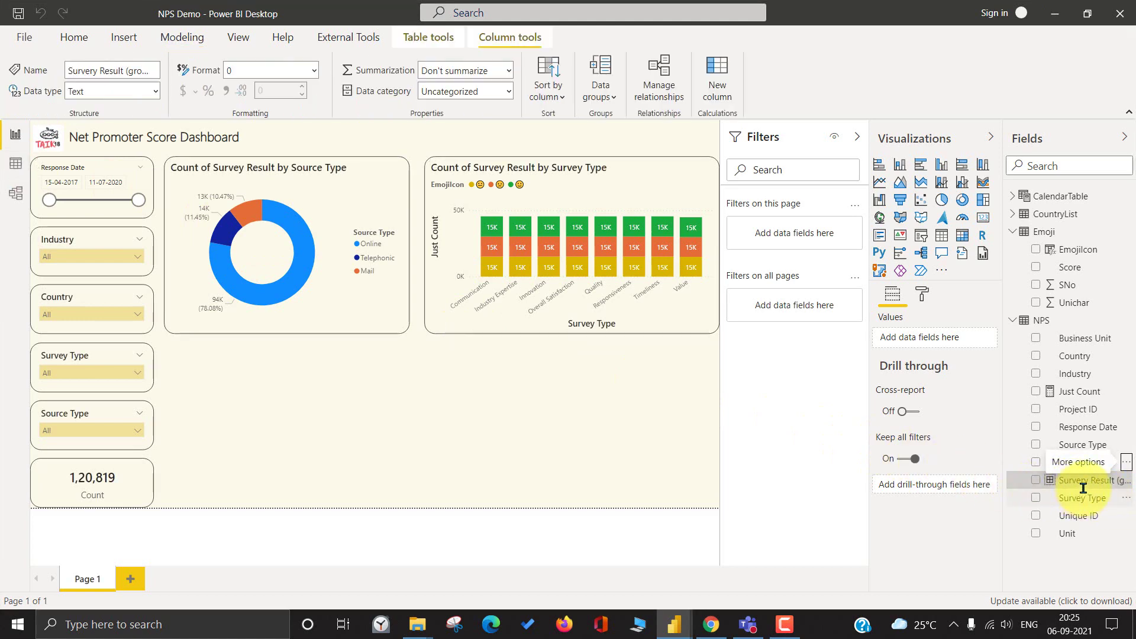
pyautogui.click(16, 163)
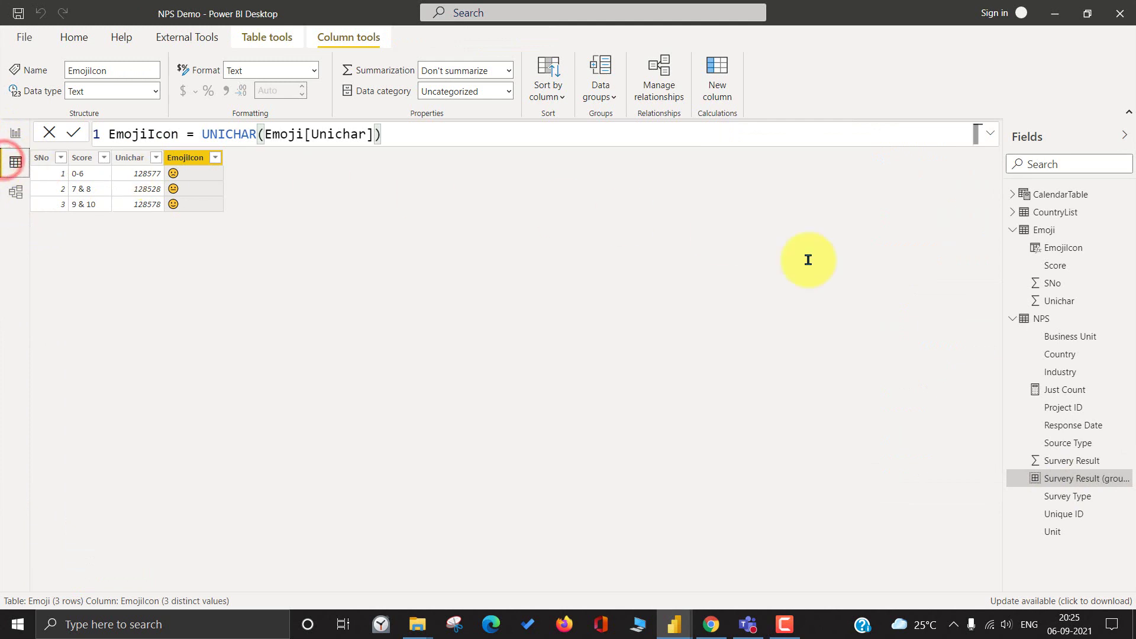
pyautogui.click(1079, 477)
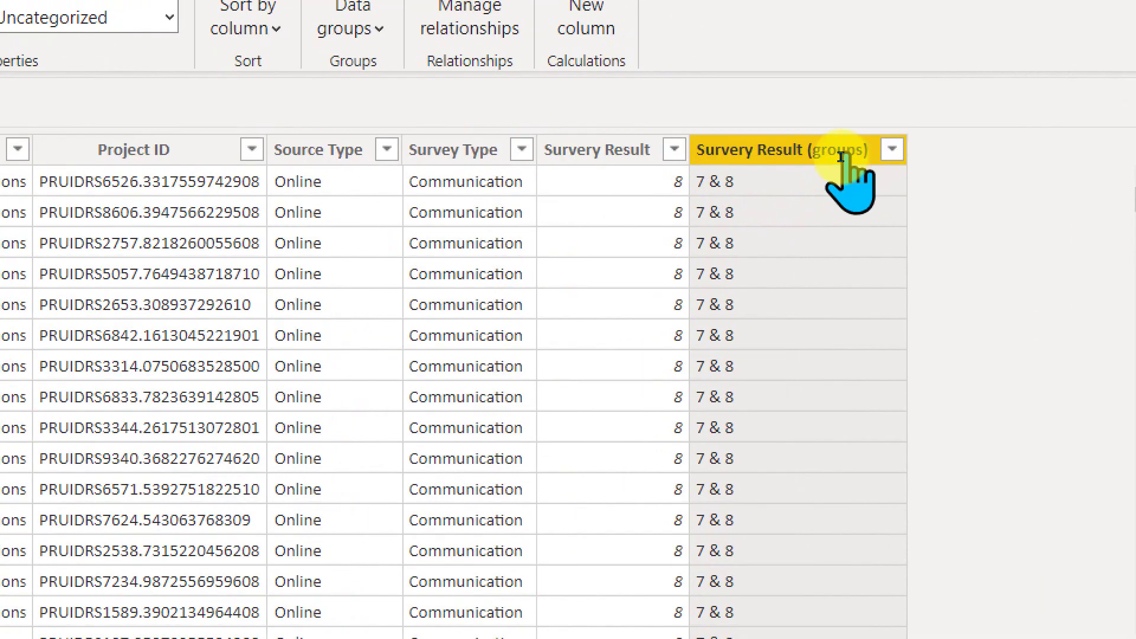
pyautogui.click(892, 151)
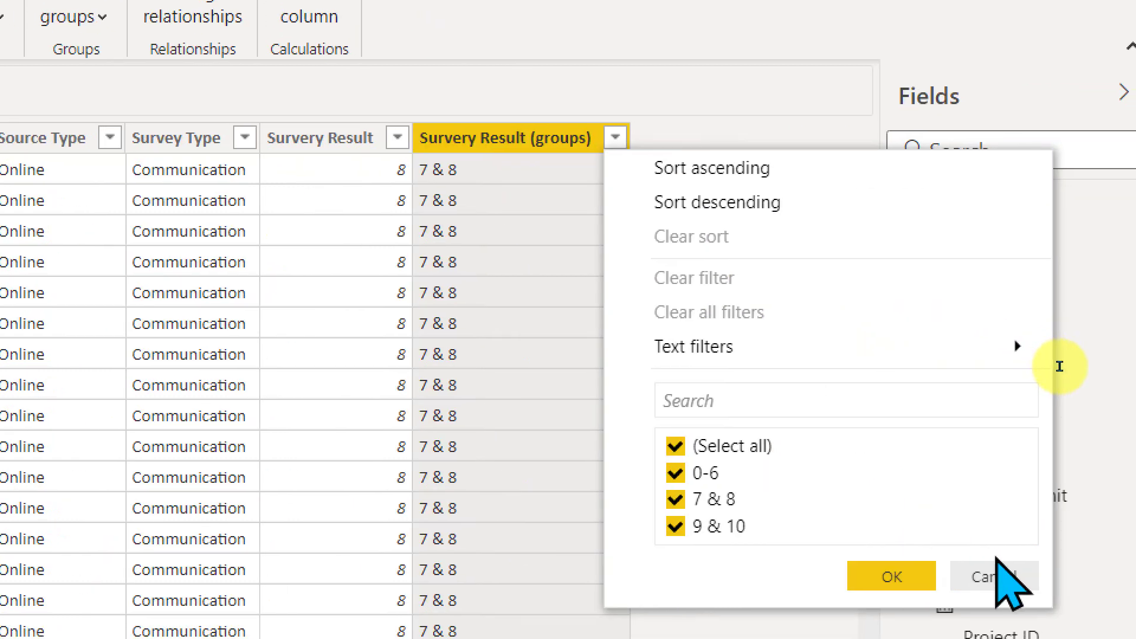
pyautogui.click(995, 577)
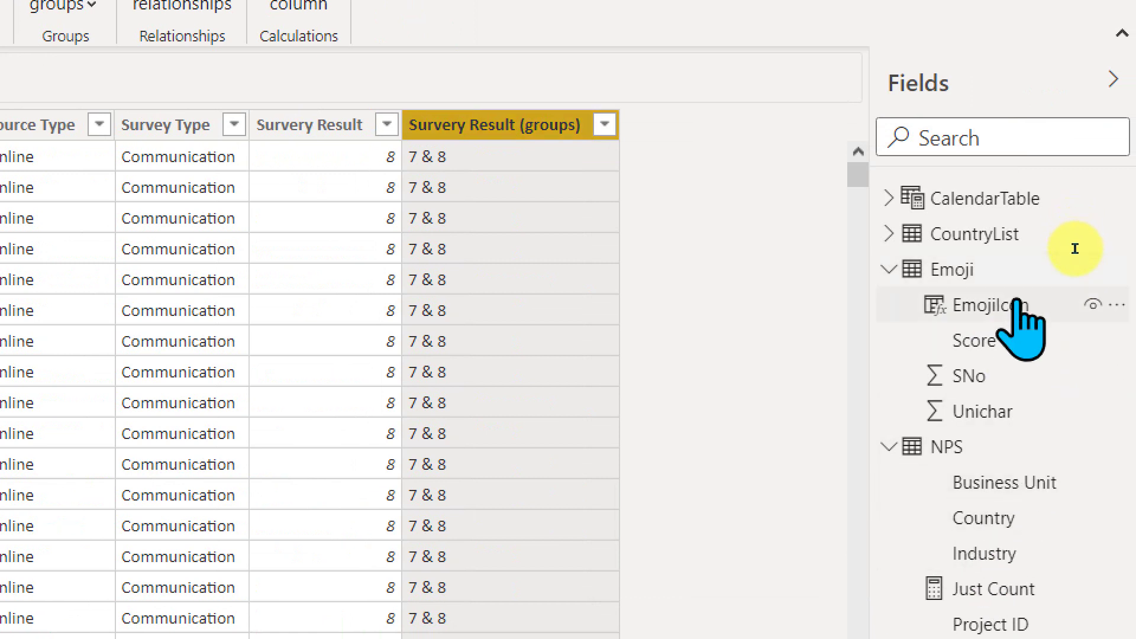
# - Start a new relationship with the Emoji table's Score column as its first side
pyautogui.click(1012, 308)
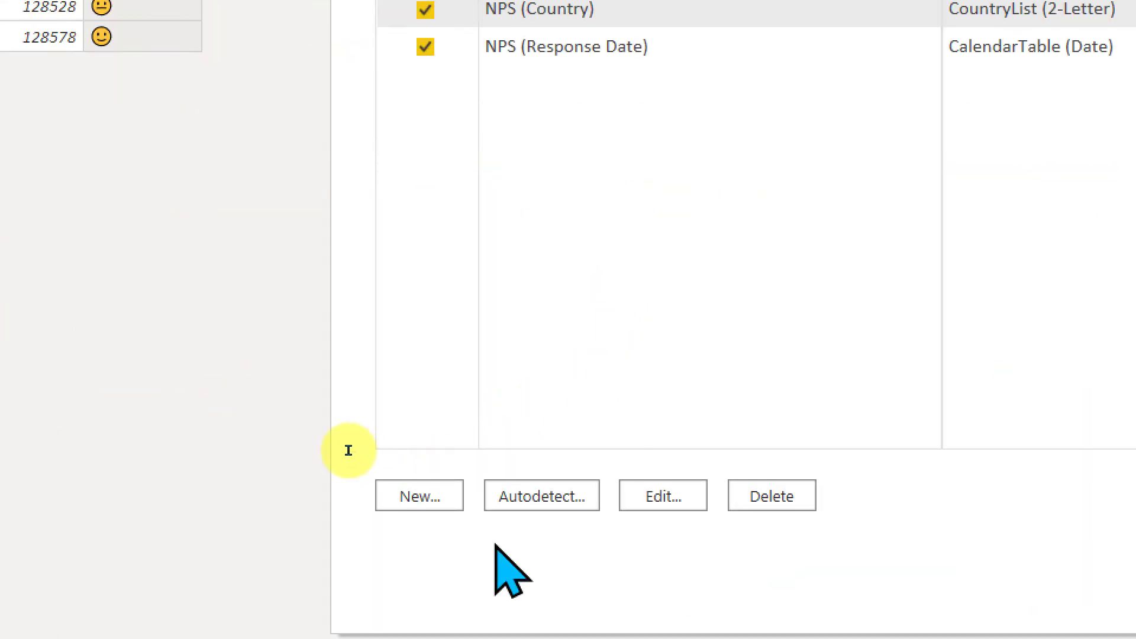
pyautogui.click(419, 494)
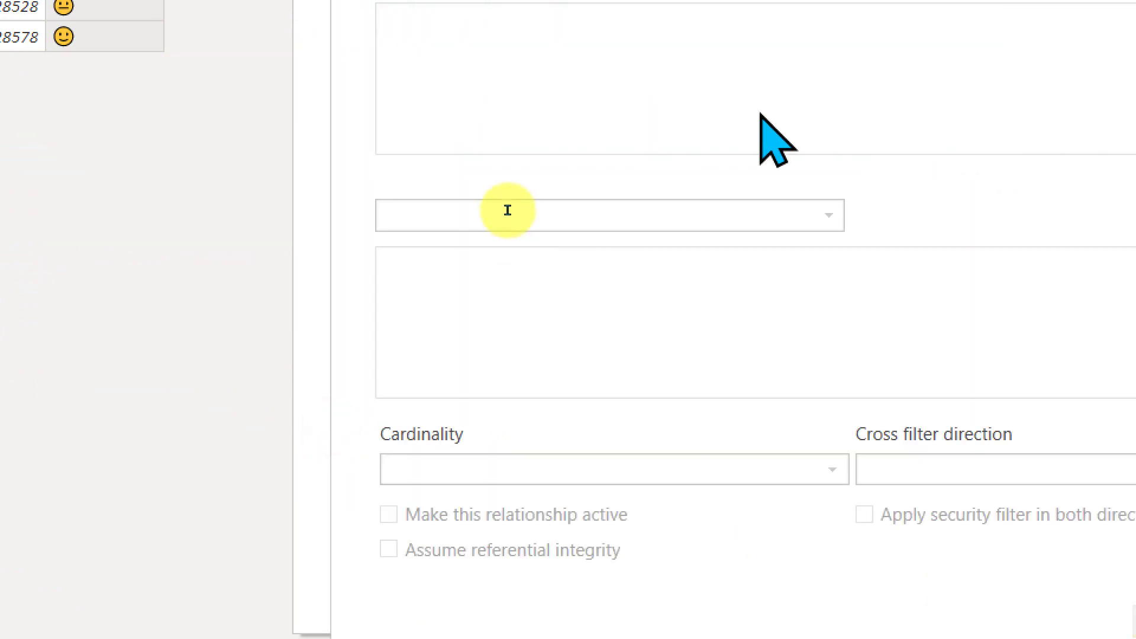
pyautogui.click(532, 81)
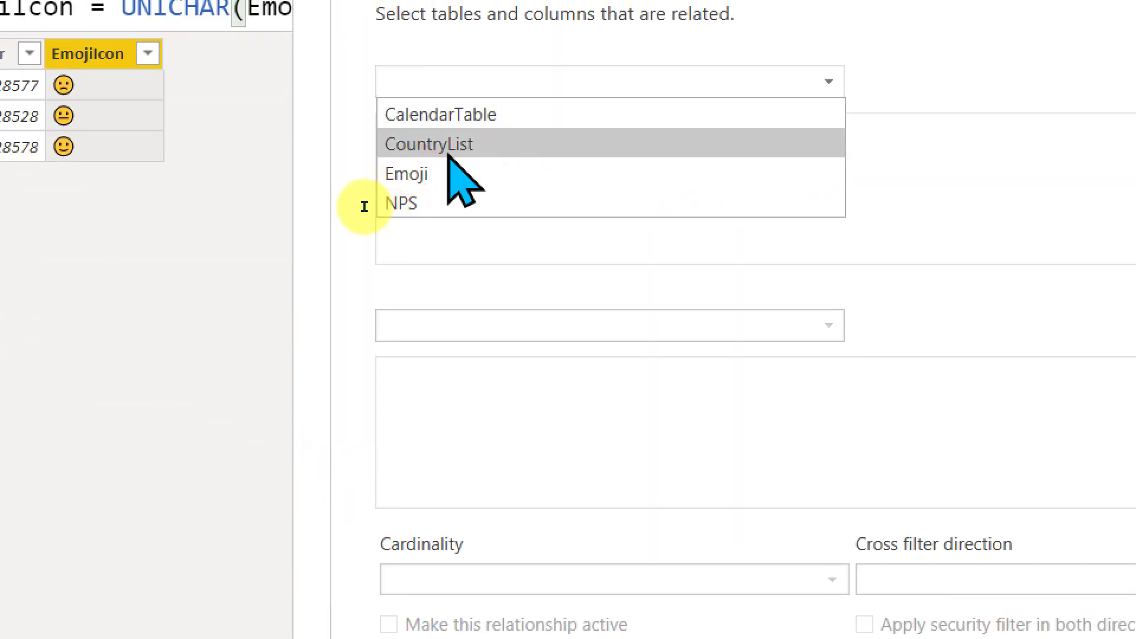
pyautogui.click(436, 174)
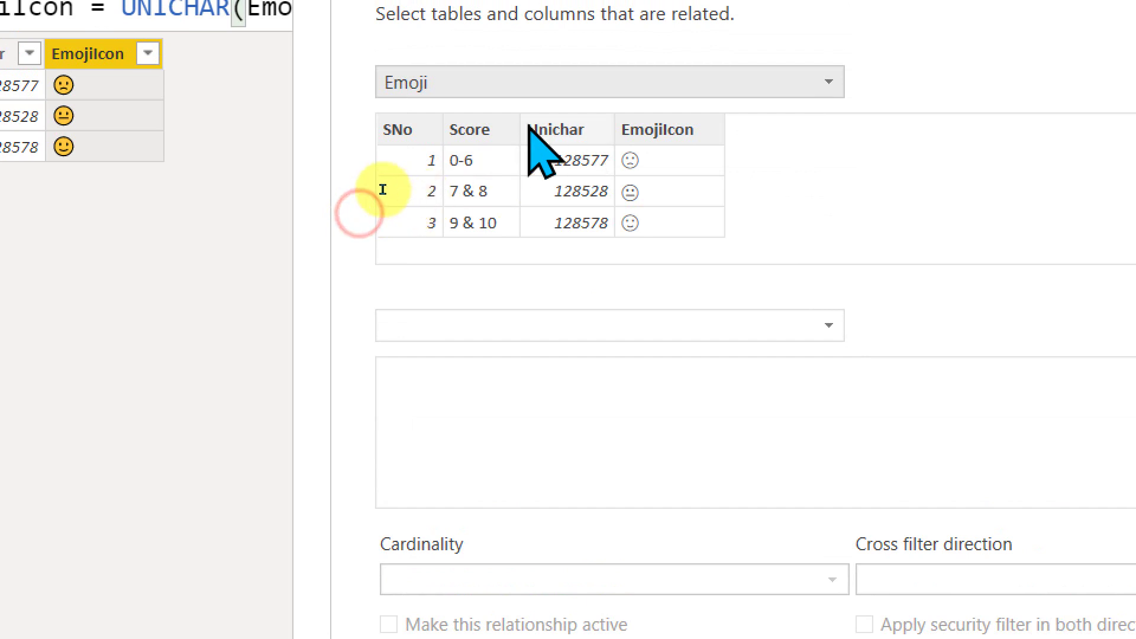
pyautogui.click(468, 130)
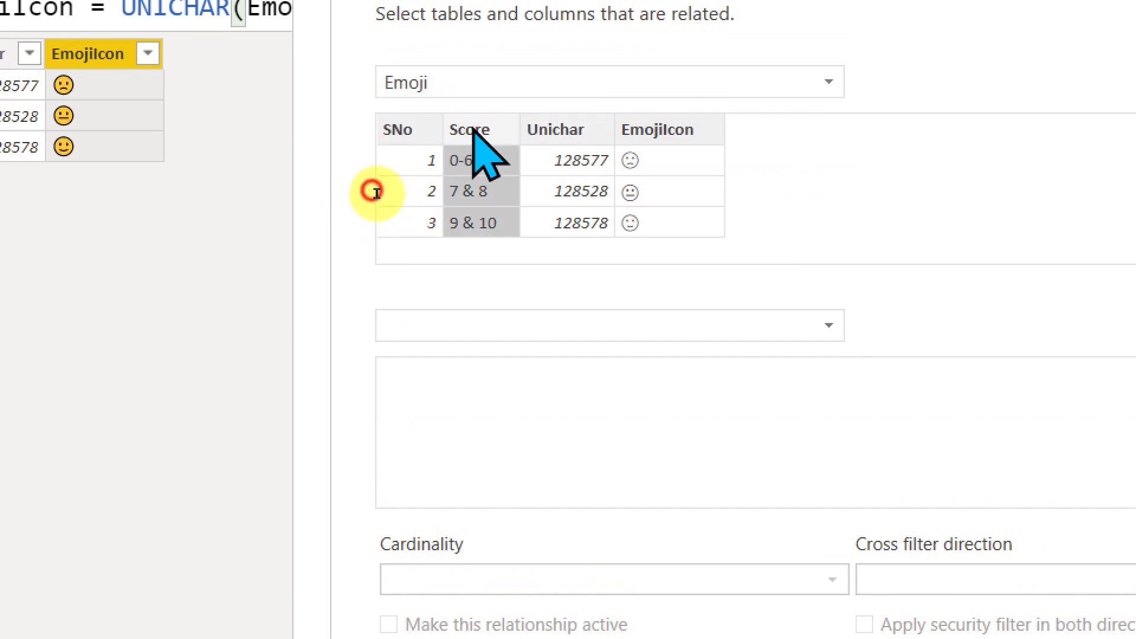
# - Relate Score to the NPS table's Survery Result (groups) column as an active one-to-many relationship with single cross-filter direction
pyautogui.click(560, 325)
pyautogui.click(449, 416)
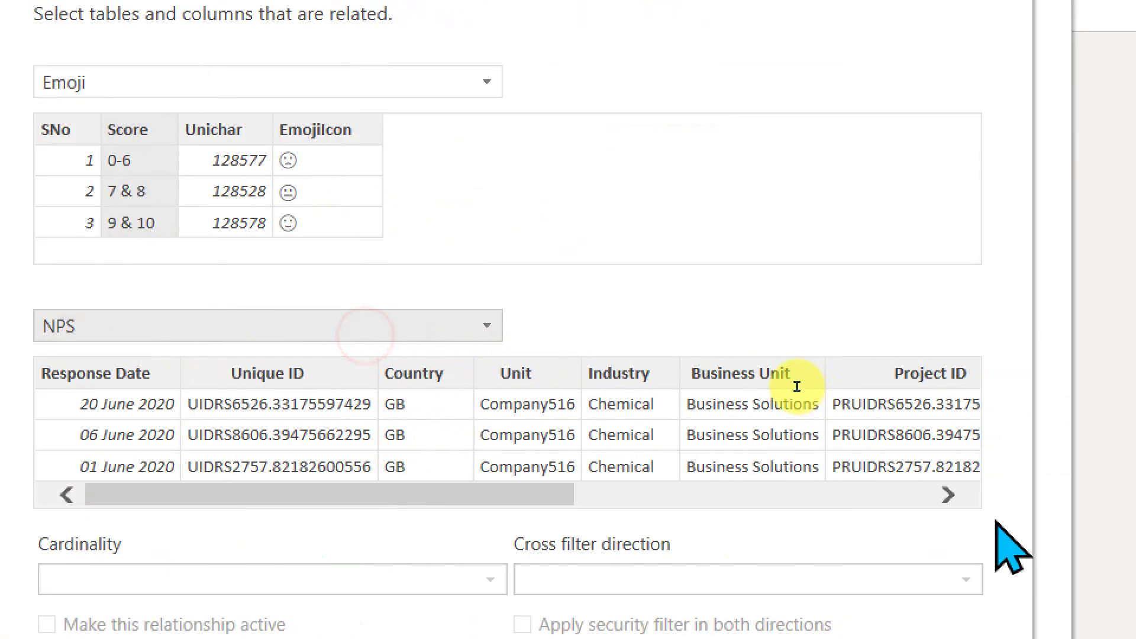
pyautogui.click(871, 498)
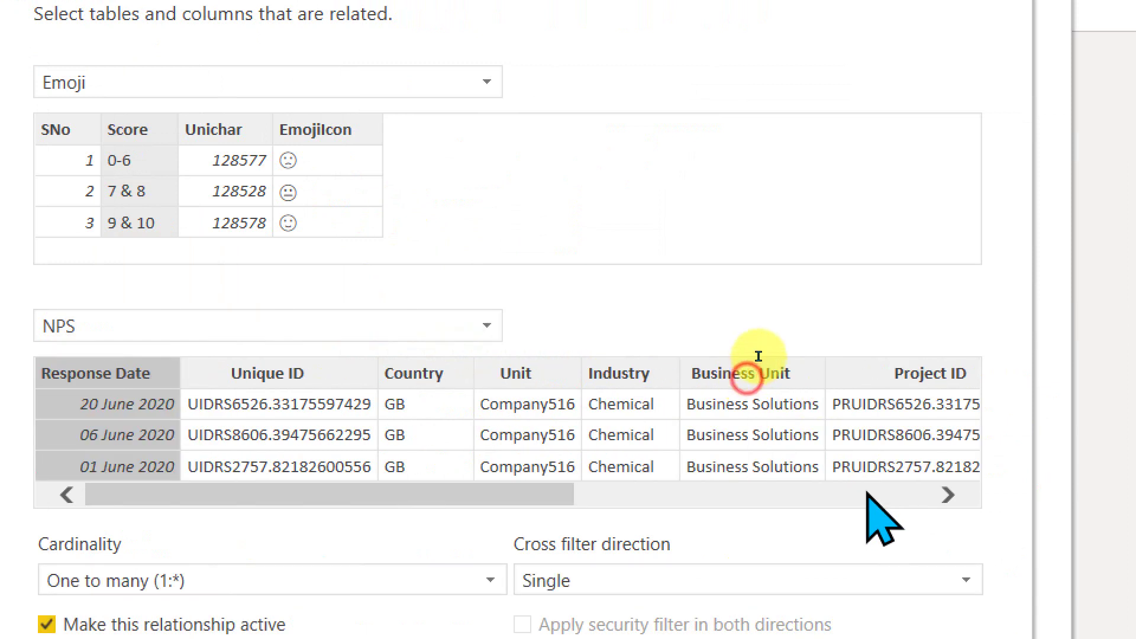
pyautogui.click(924, 496)
pyautogui.click(868, 367)
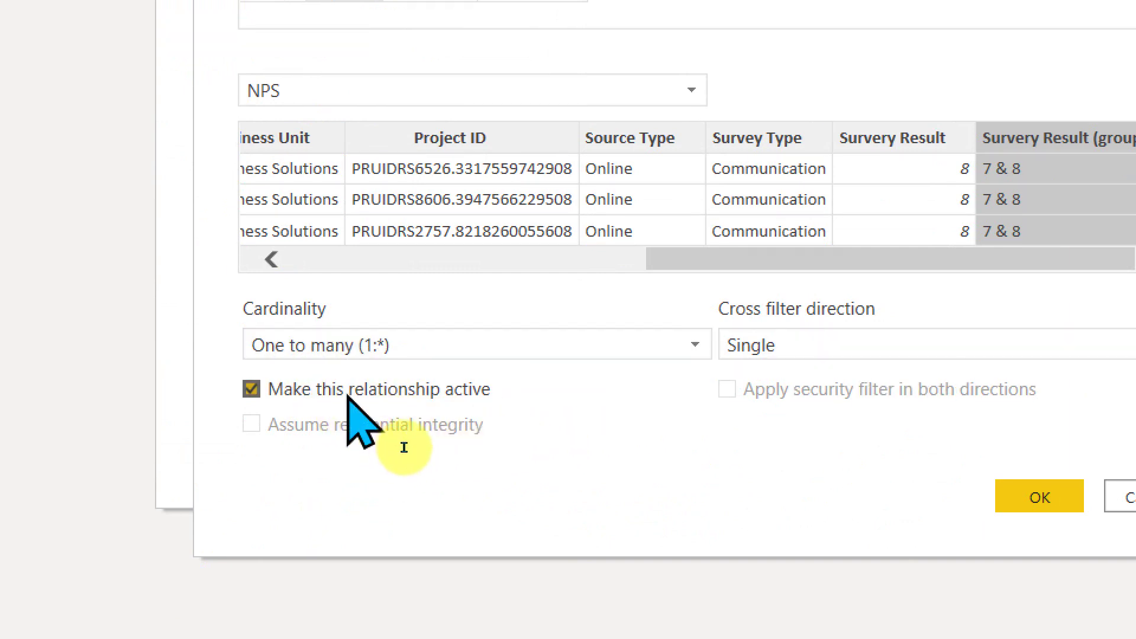
pyautogui.click(1039, 497)
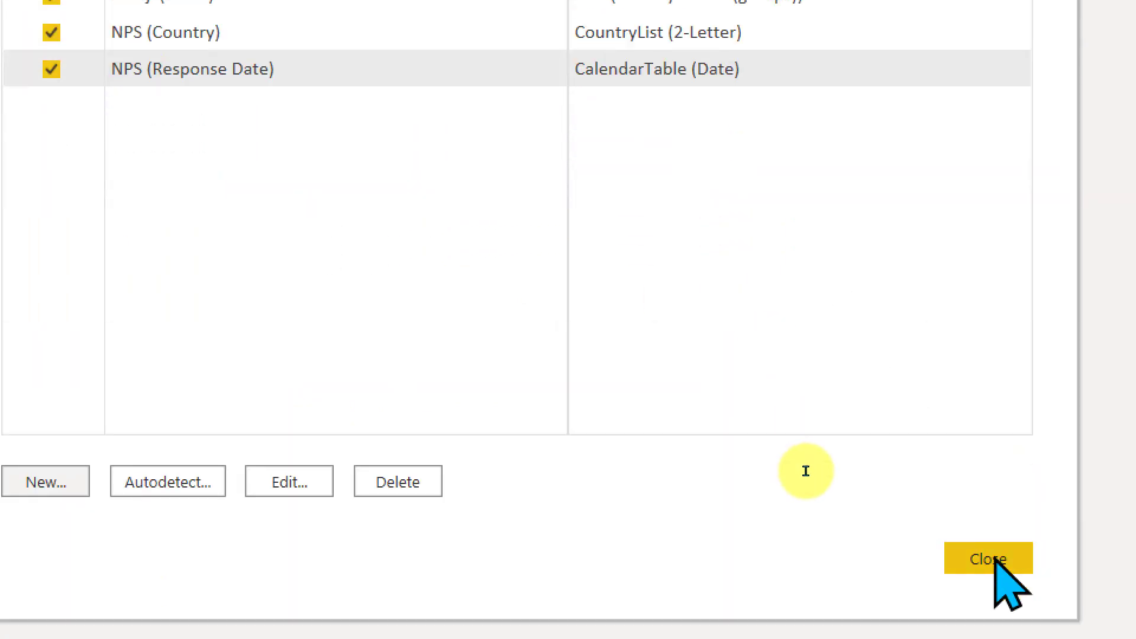
pyautogui.click(994, 554)
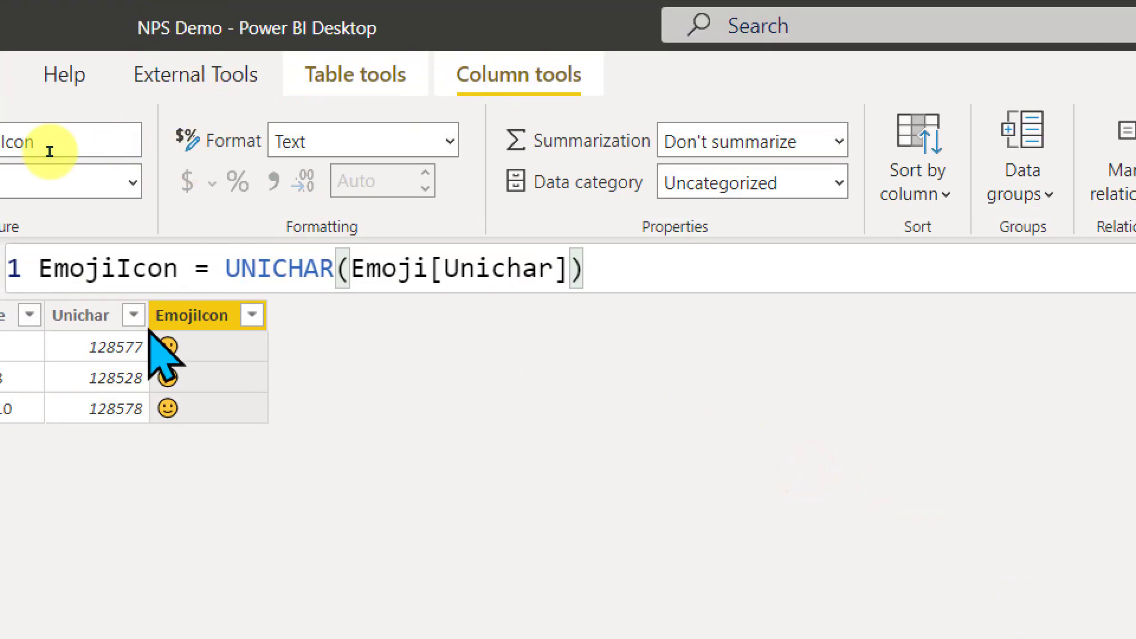
# - Return to the report page and compare its Survey Type chart with the one in the Customer Satisfaction Dashboard report
pyautogui.click(30, 267)
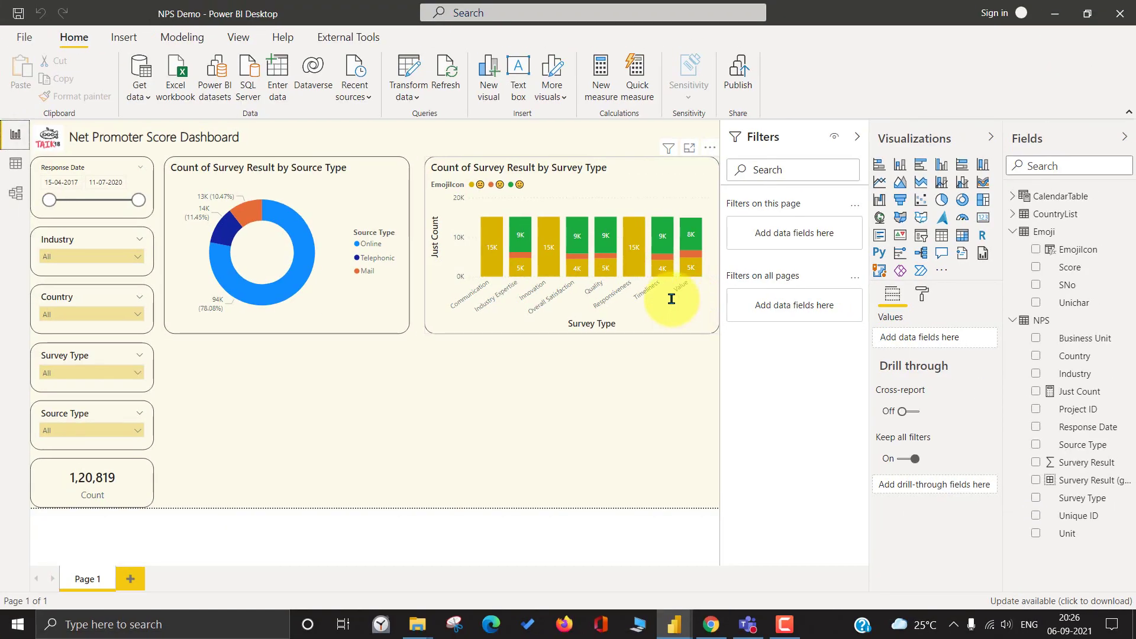
pyautogui.hotkey('alt', 'Tab')
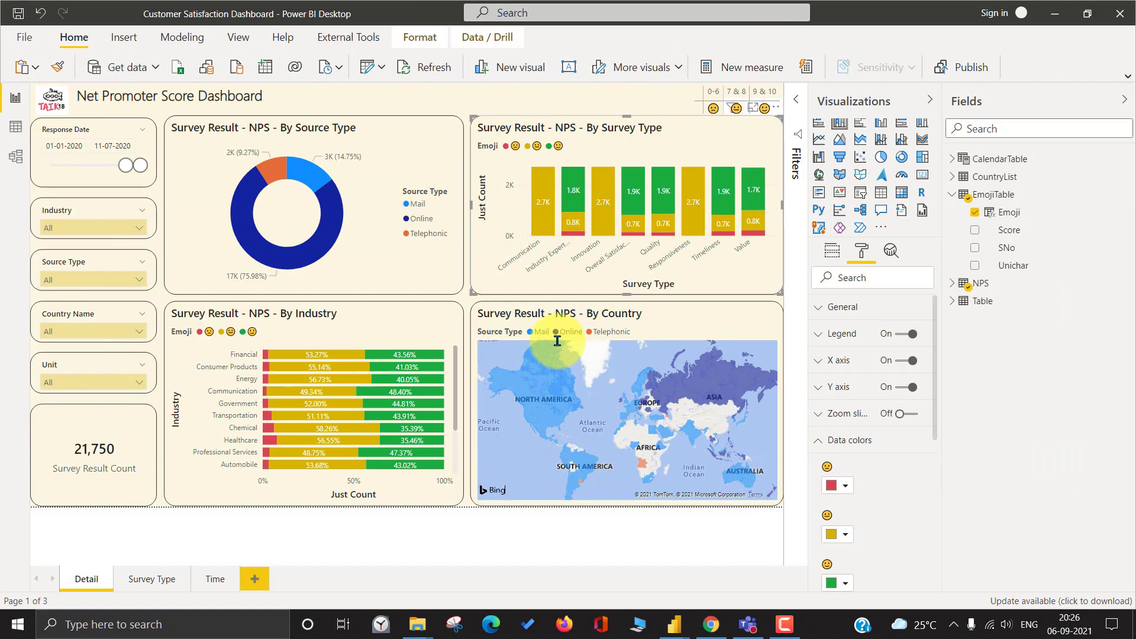
pyautogui.moveTo(557, 341)
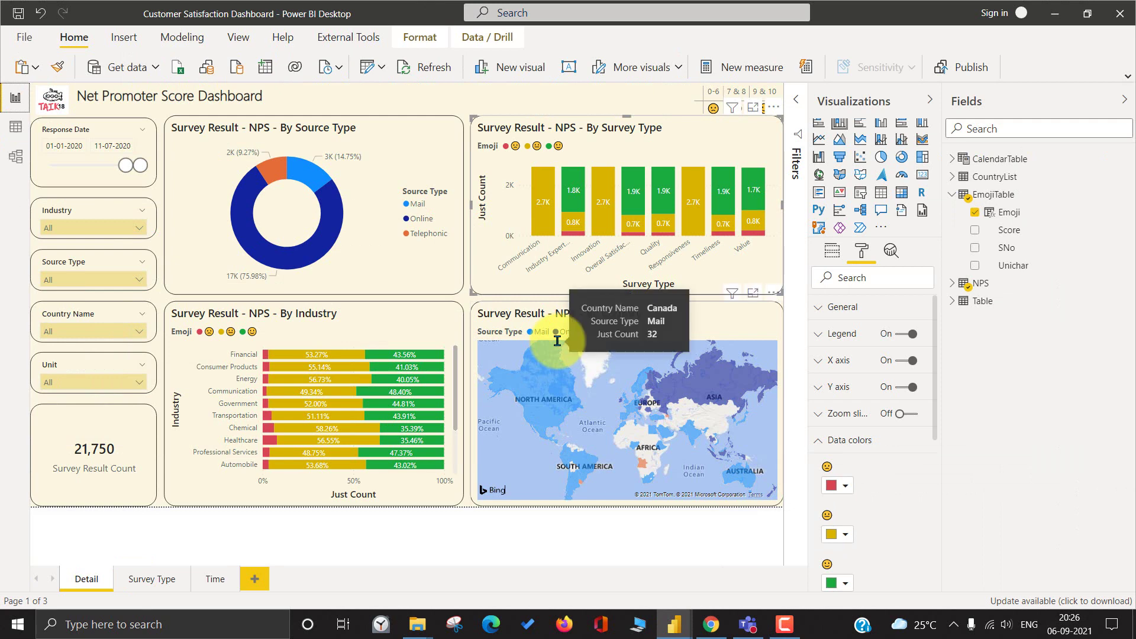
pyautogui.hotkey('alt', 'Tab')
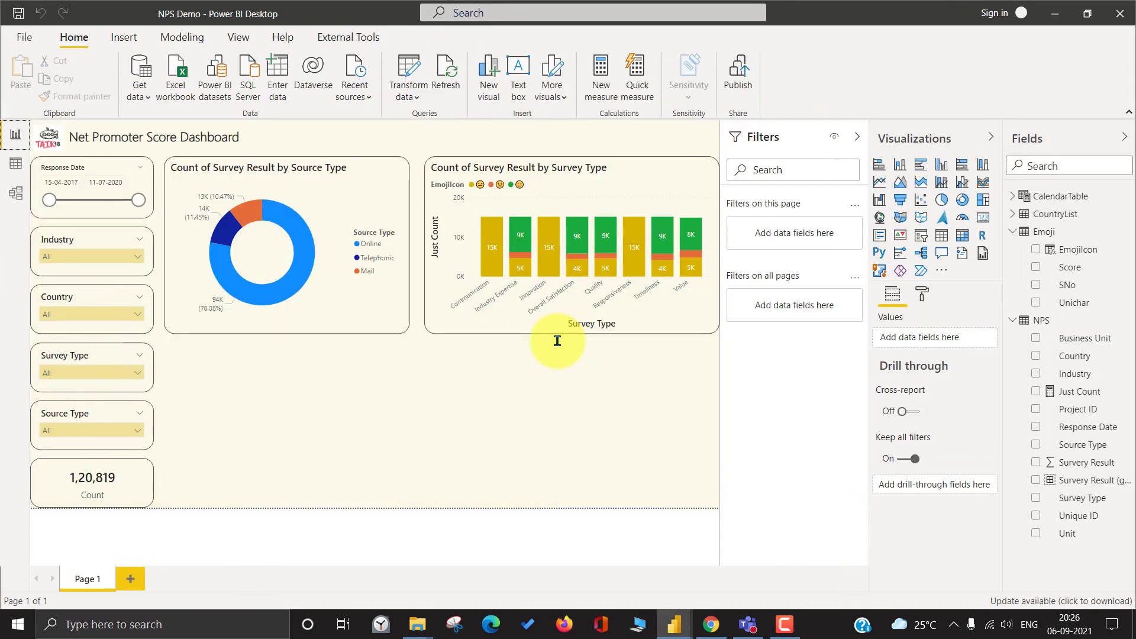
# - Duplicate the Survey Type column chart, place the copy below the donut chart and resize it to the donut chart's width
pyautogui.click(374, 314)
pyautogui.click(437, 314)
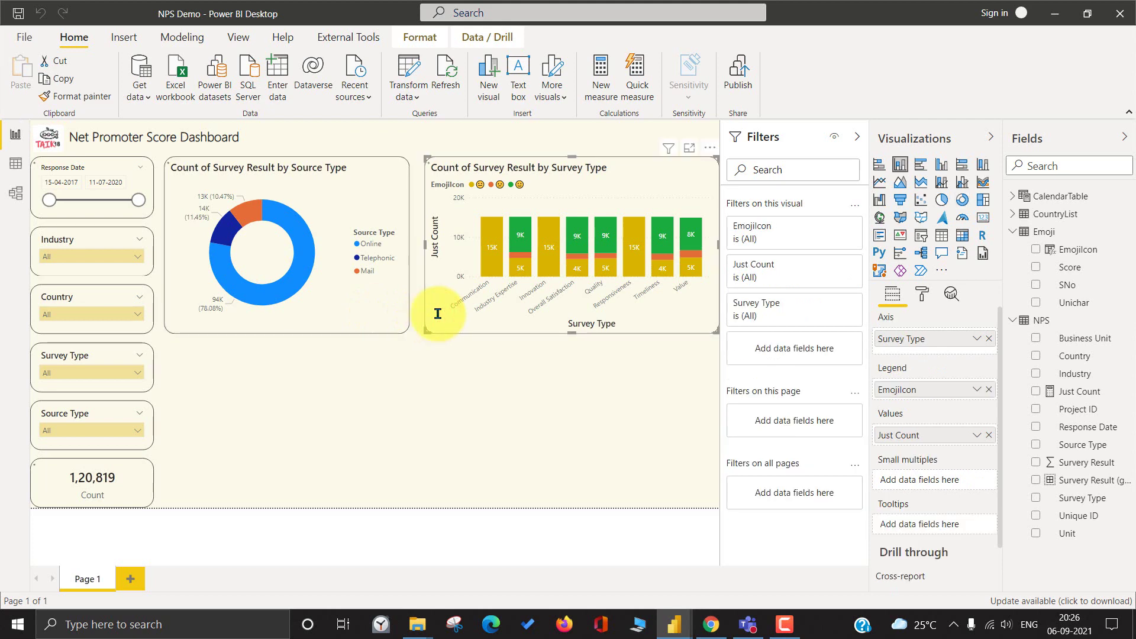
pyautogui.hotkey('ctrl', 'c')
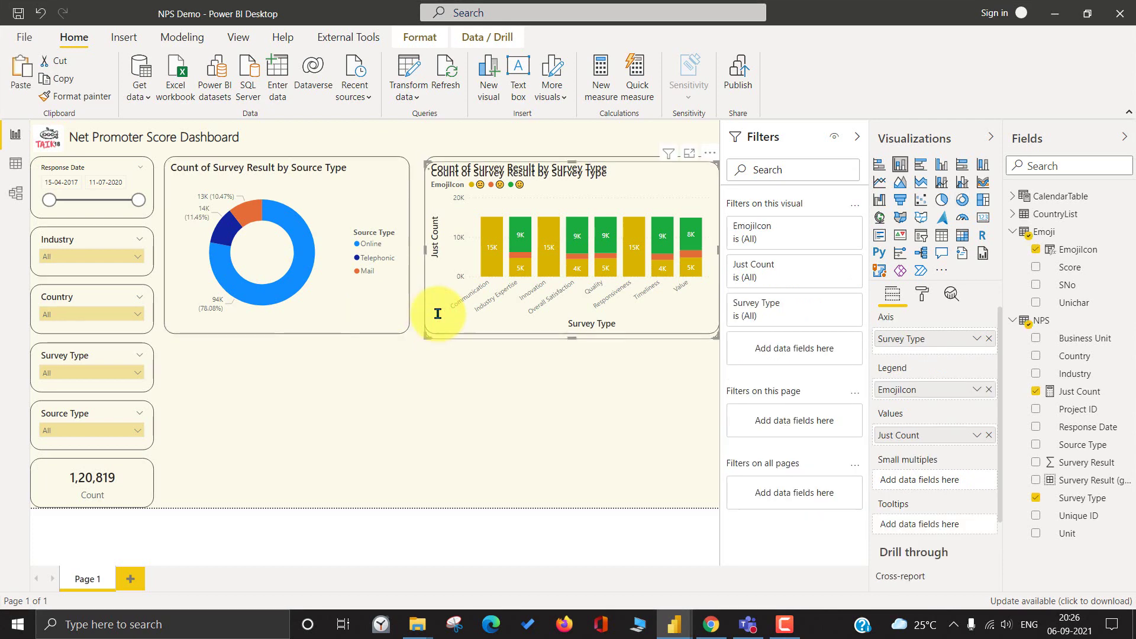
pyautogui.hotkey('ctrl', 'v')
pyautogui.moveTo(436, 314); pyautogui.dragTo(171, 496)
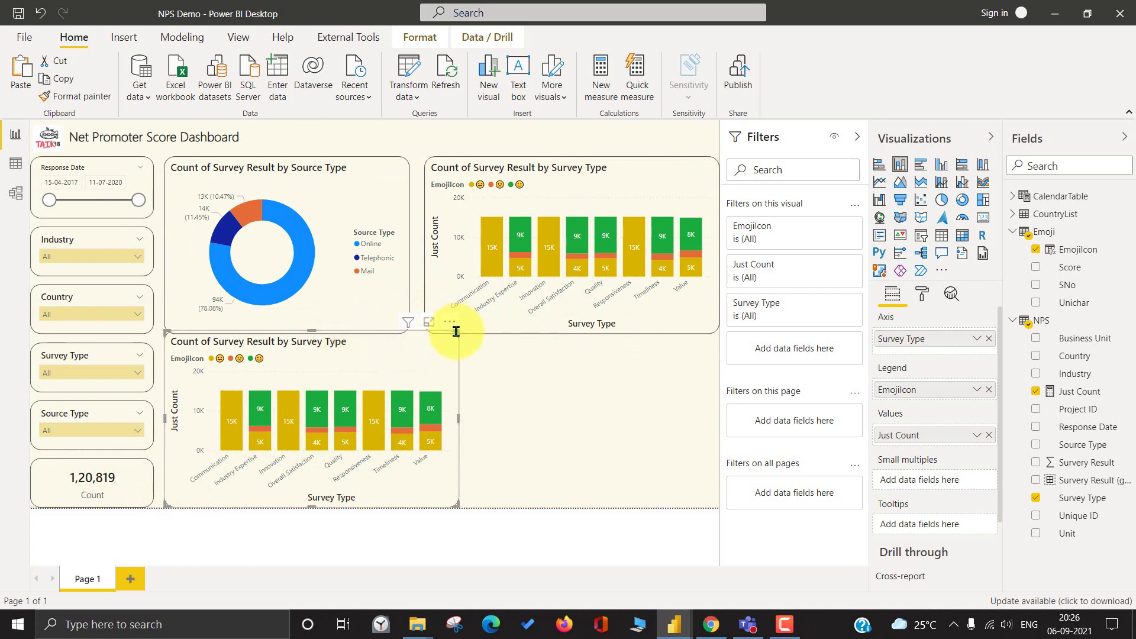
pyautogui.moveTo(457, 332); pyautogui.dragTo(407, 345)
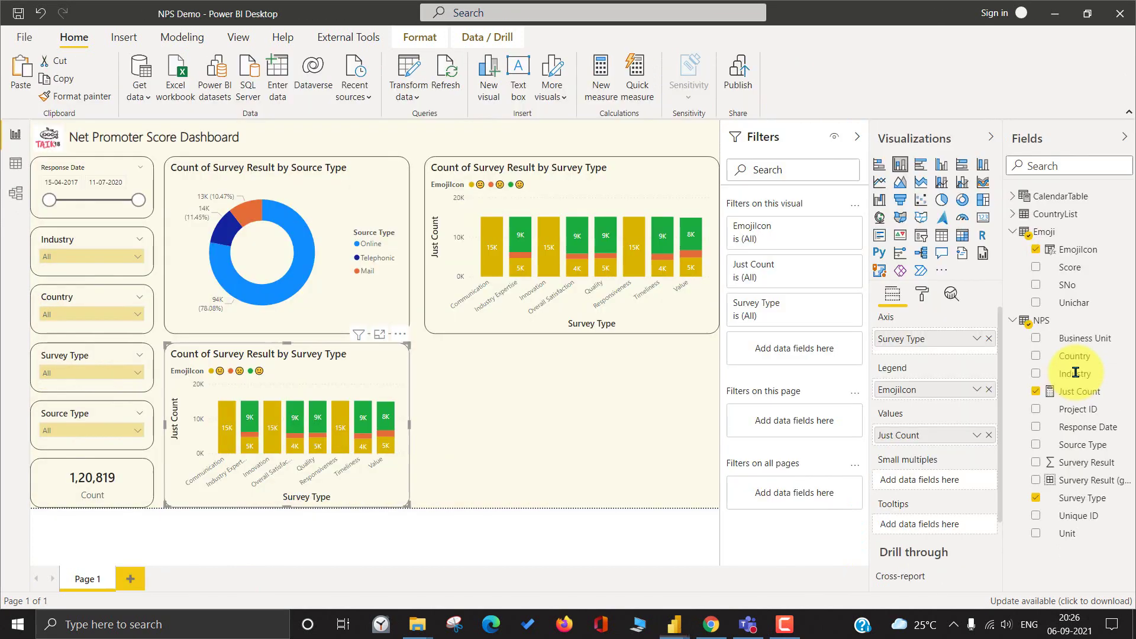
# - Replace Survey Type with Industry on the copied chart's axis and convert it to a 100% Stacked bar chart
pyautogui.moveTo(1076, 369); pyautogui.dragTo(982, 338)
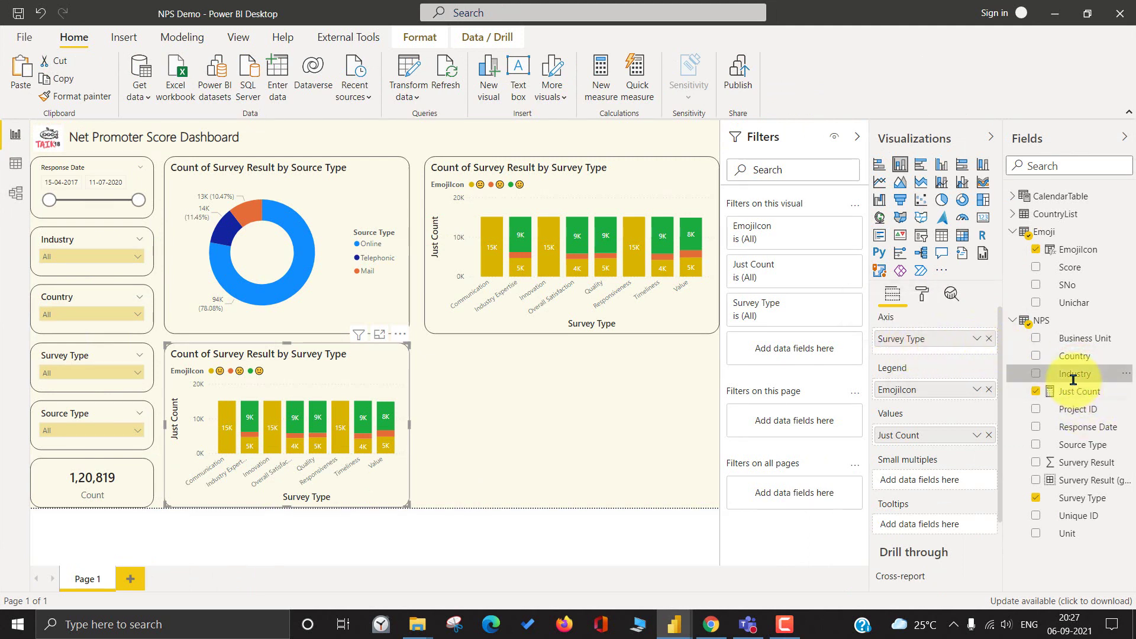
pyautogui.moveTo(1076, 375); pyautogui.dragTo(992, 333)
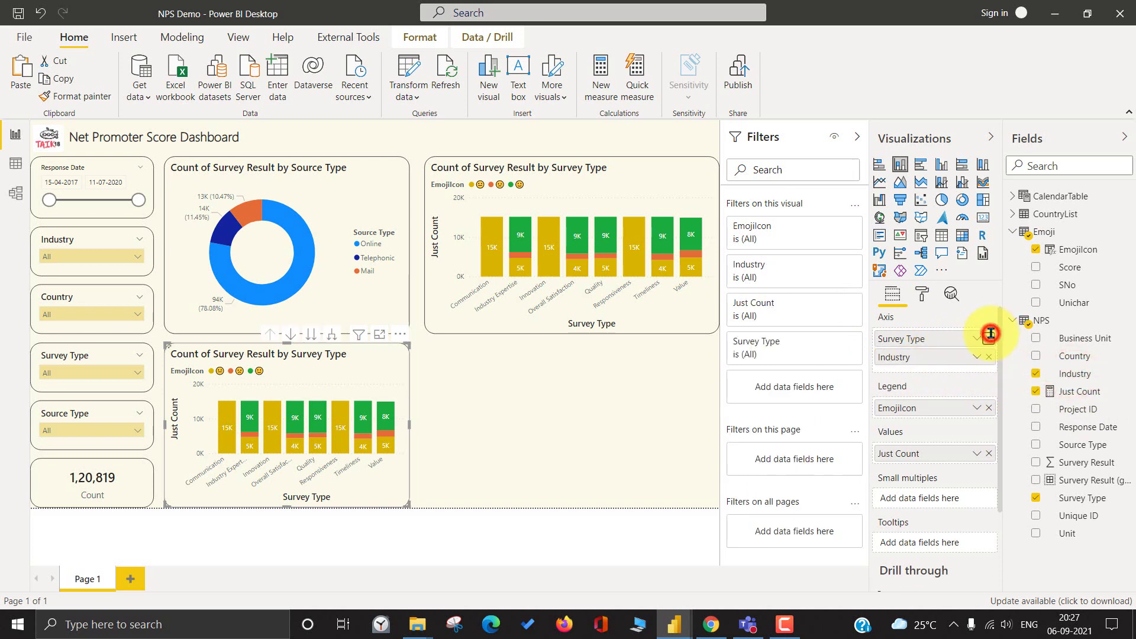
pyautogui.click(989, 339)
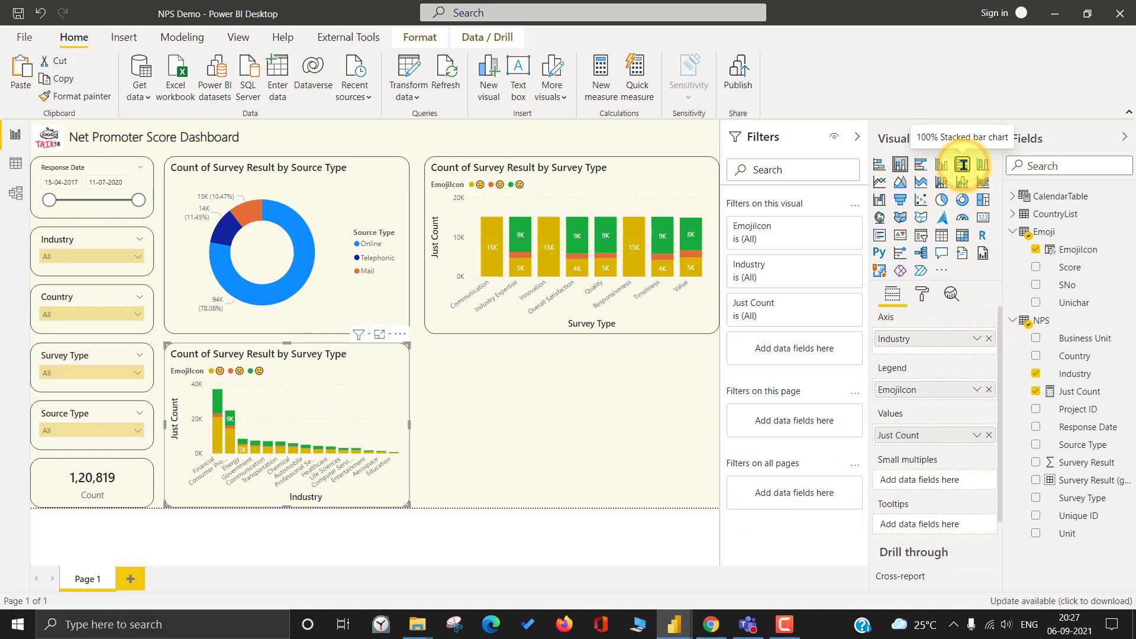
pyautogui.click(963, 165)
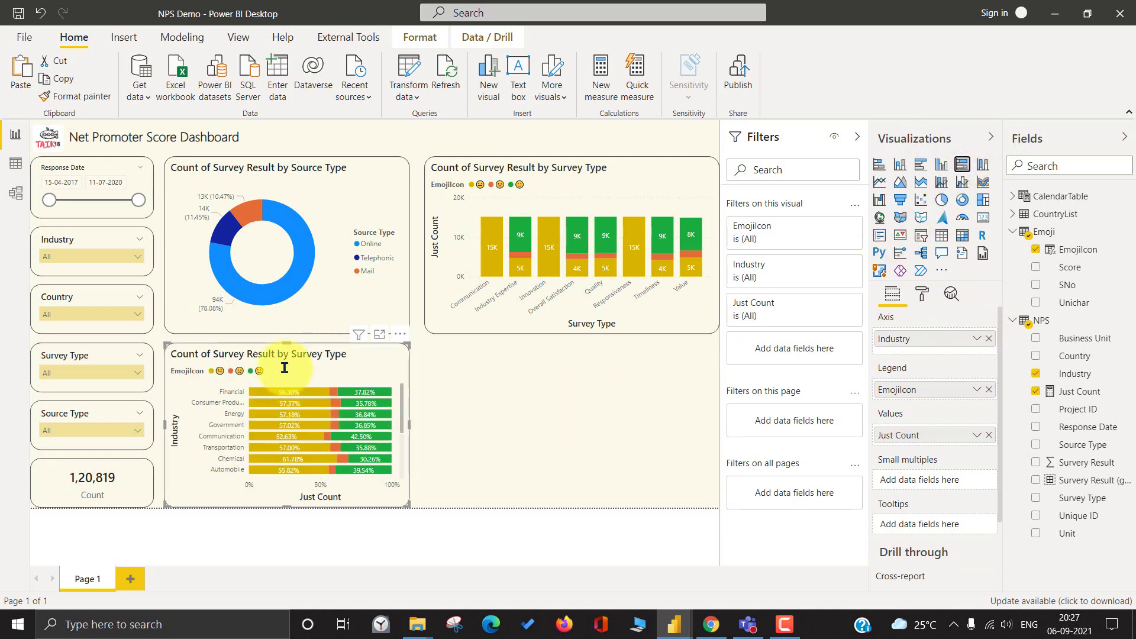
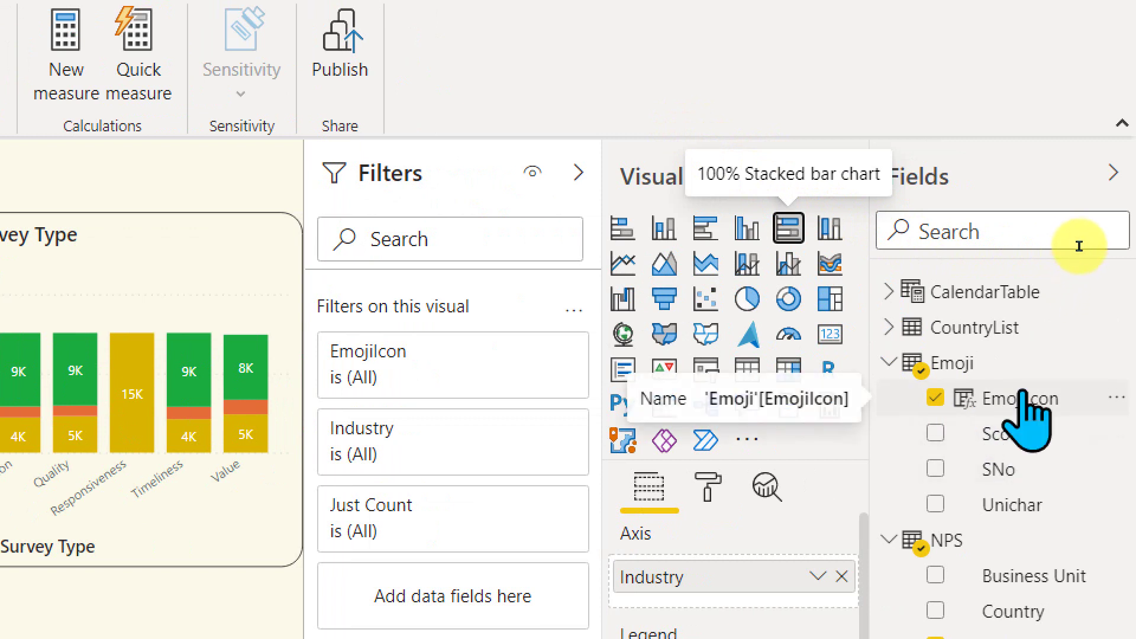
# - Sort the Emoji table's EmojiIcon column by SNo and check the emoji order through the Industry chart's full list
pyautogui.click(1022, 401)
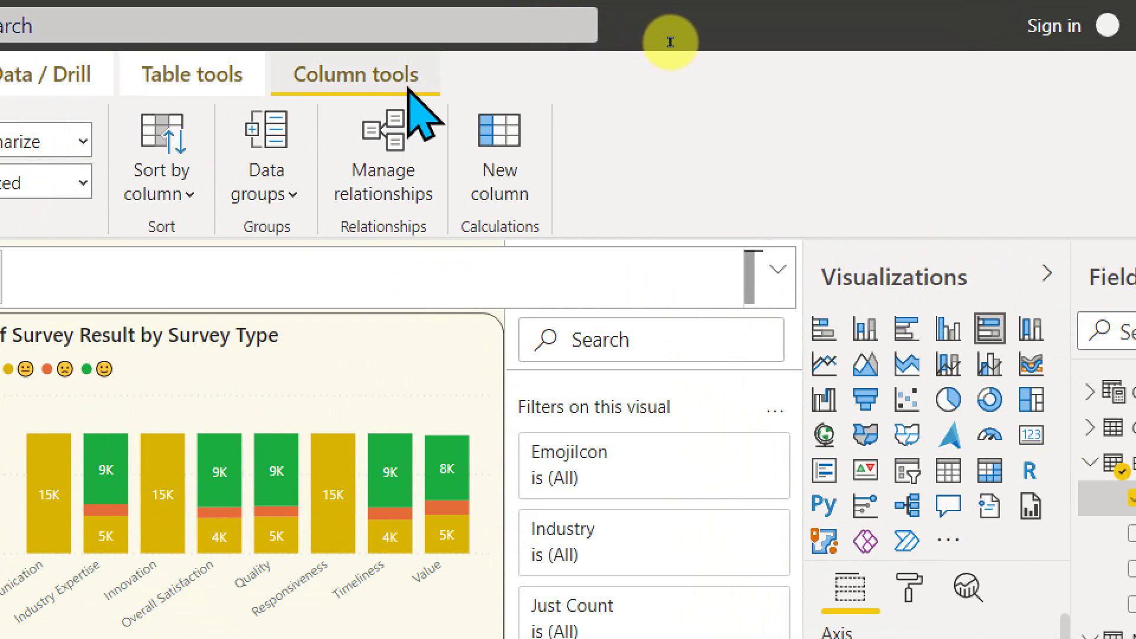
pyautogui.click(181, 195)
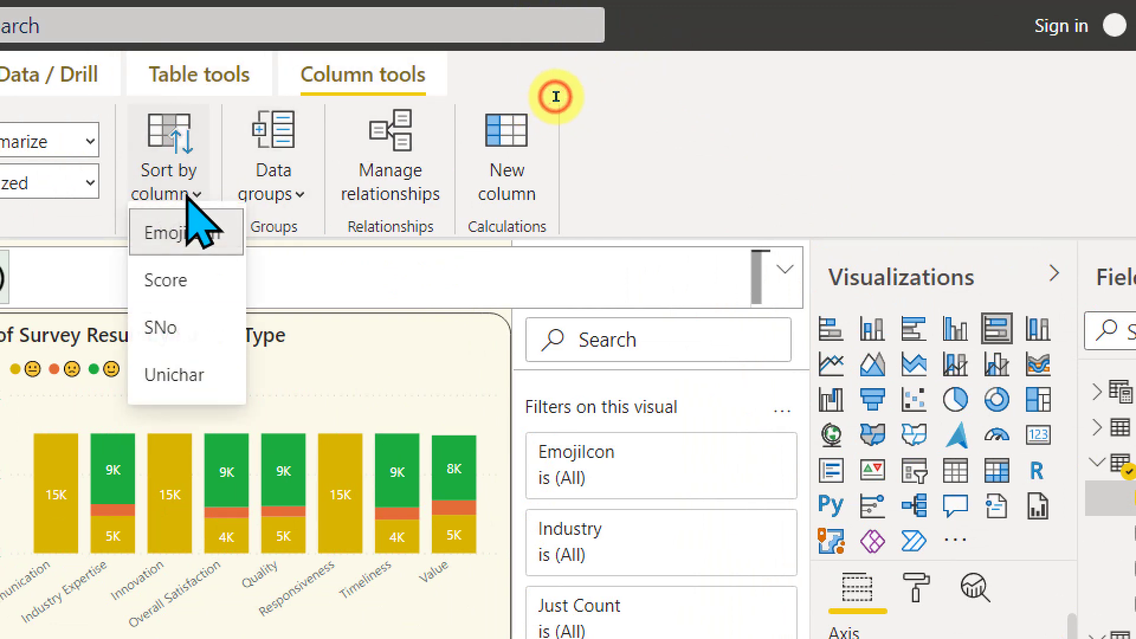
pyautogui.click(171, 329)
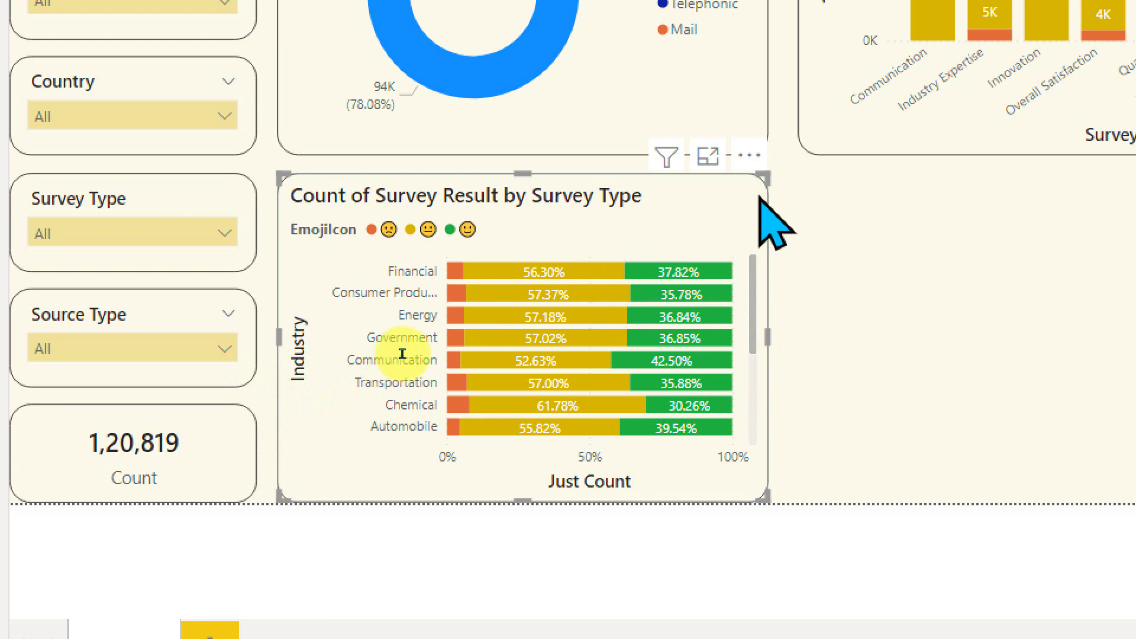
pyautogui.scroll(-3, 348, 432)
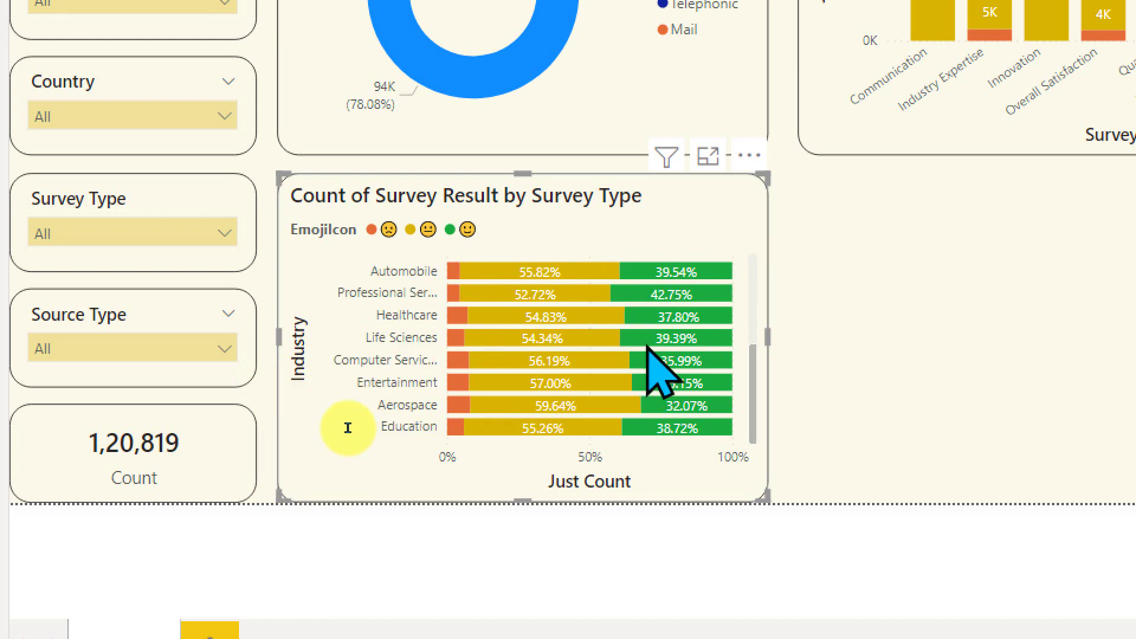
pyautogui.scroll(3, 349, 409)
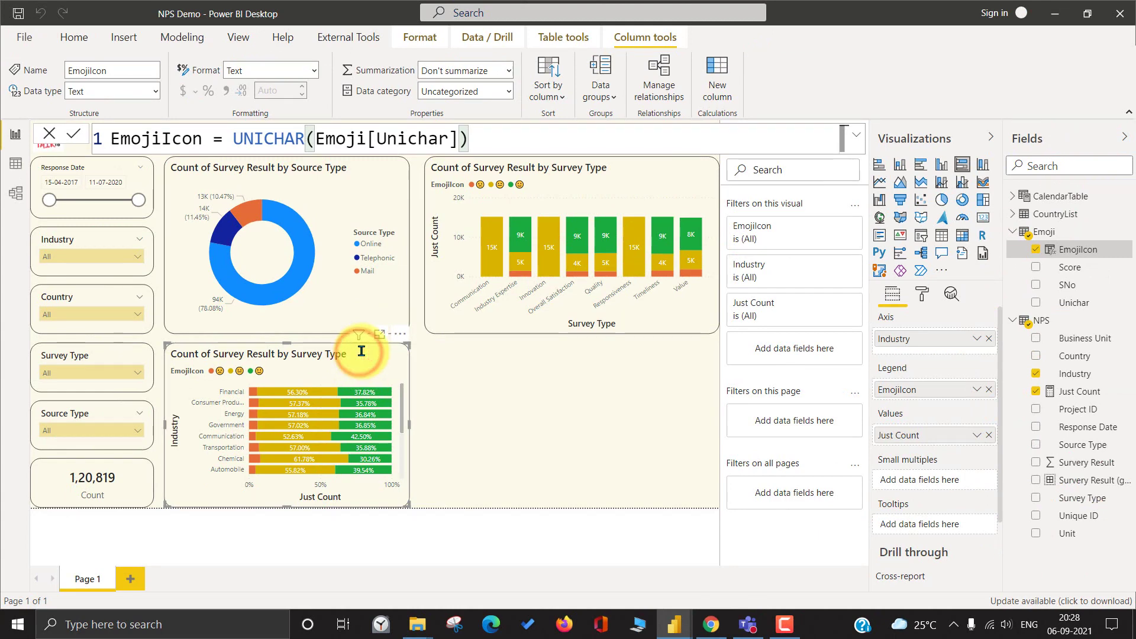
# - Duplicate the Industry bar chart, place the copy below the Survey Type column chart and widen it to match that chart
pyautogui.click(361, 352)
pyautogui.hotkey('ctrl', 'c')
pyautogui.hotkey('ctrl', 'v')
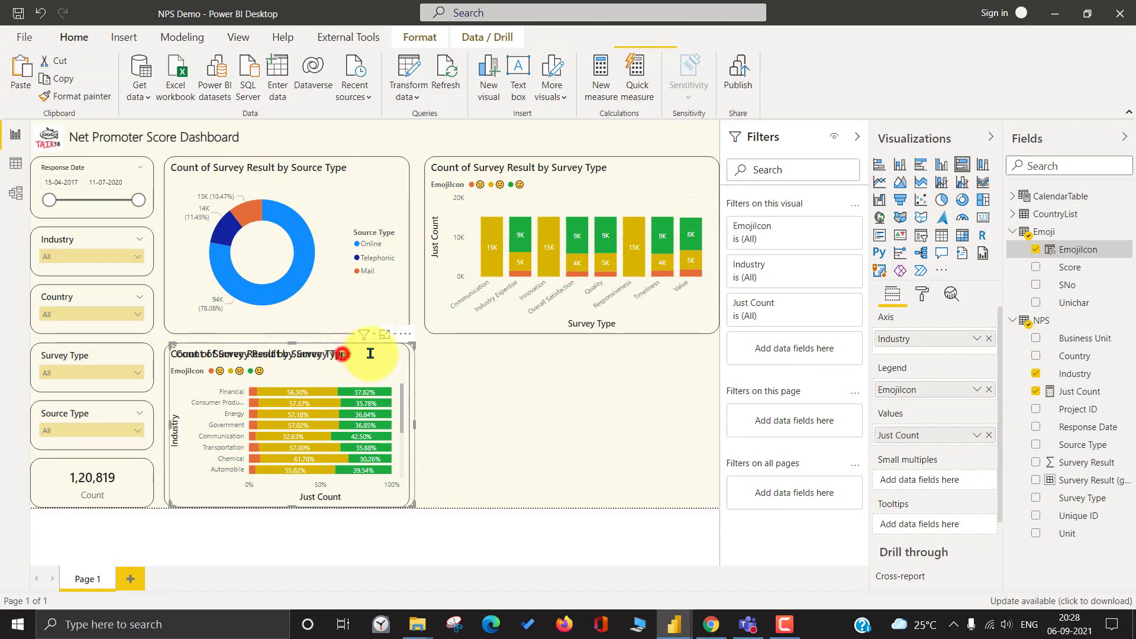
pyautogui.moveTo(373, 352); pyautogui.dragTo(601, 356)
pyautogui.moveTo(670, 421); pyautogui.dragTo(736, 424)
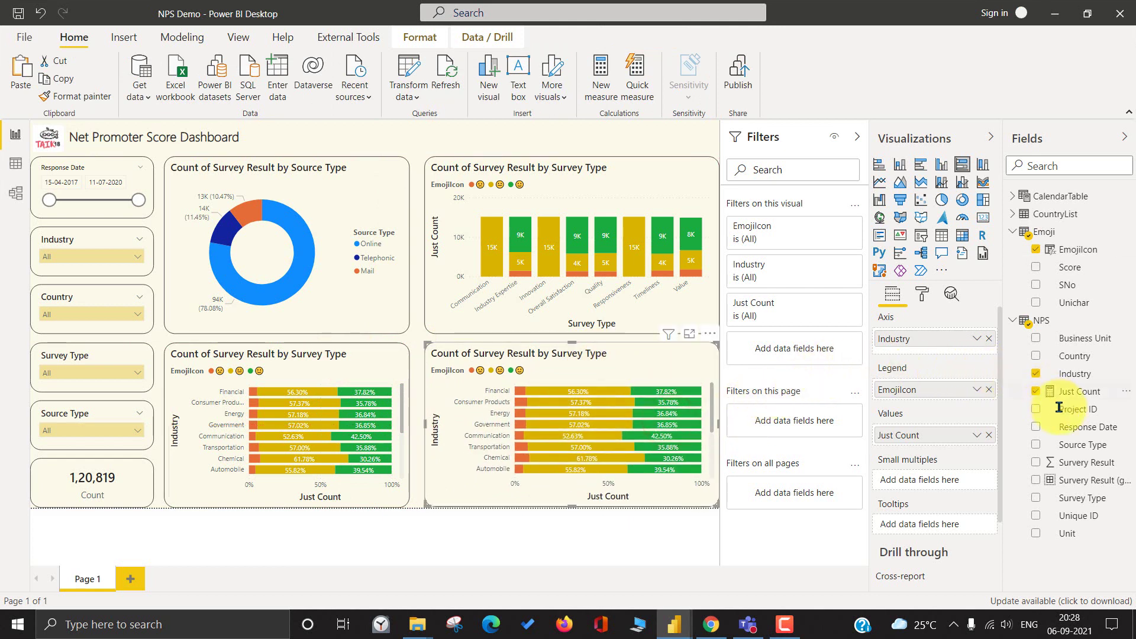
# - Replace Industry with CountryList's Country Name on the new copy's axis and remove EmojiIcon from its legend
pyautogui.click(1014, 214)
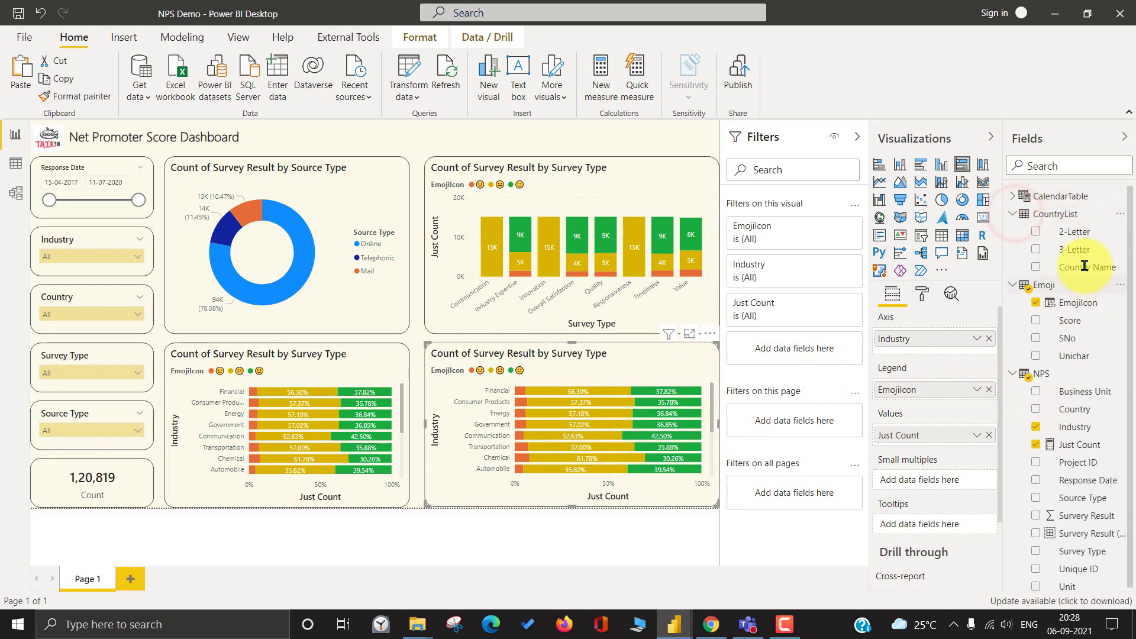
pyautogui.moveTo(1072, 270); pyautogui.dragTo(911, 344)
pyautogui.moveTo(993, 343); pyautogui.dragTo(993, 341)
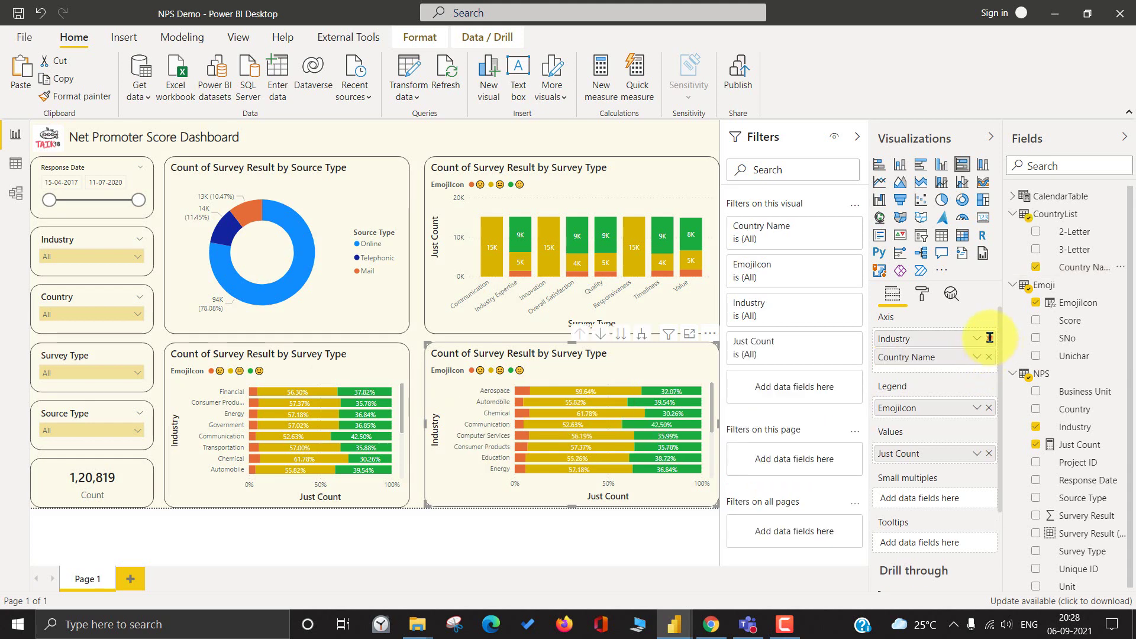
pyautogui.click(989, 338)
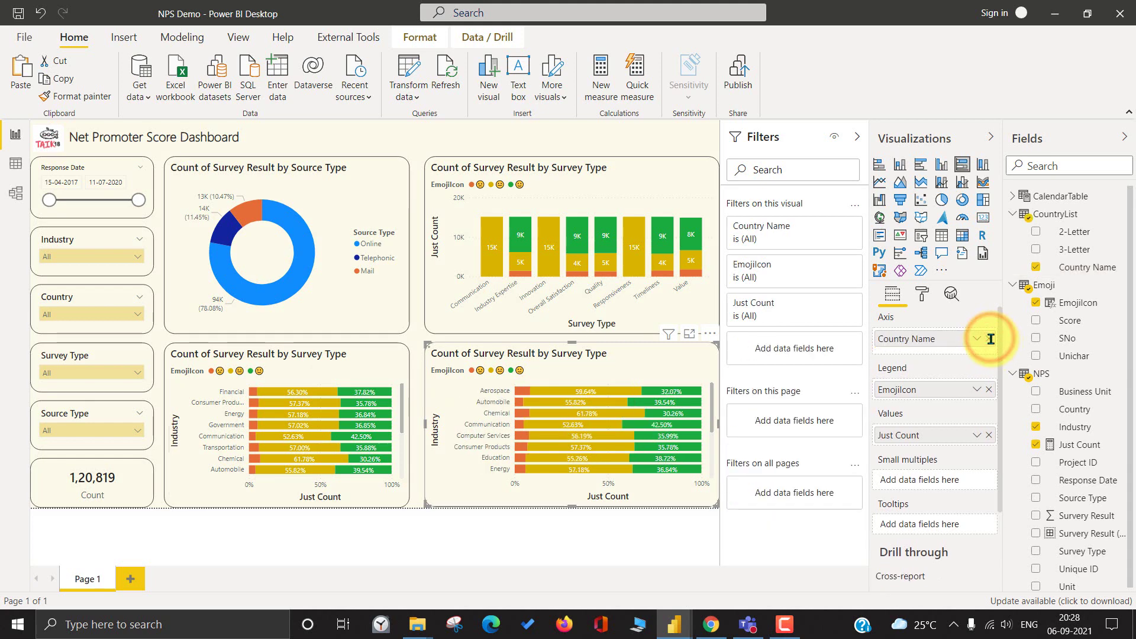
pyautogui.click(989, 388)
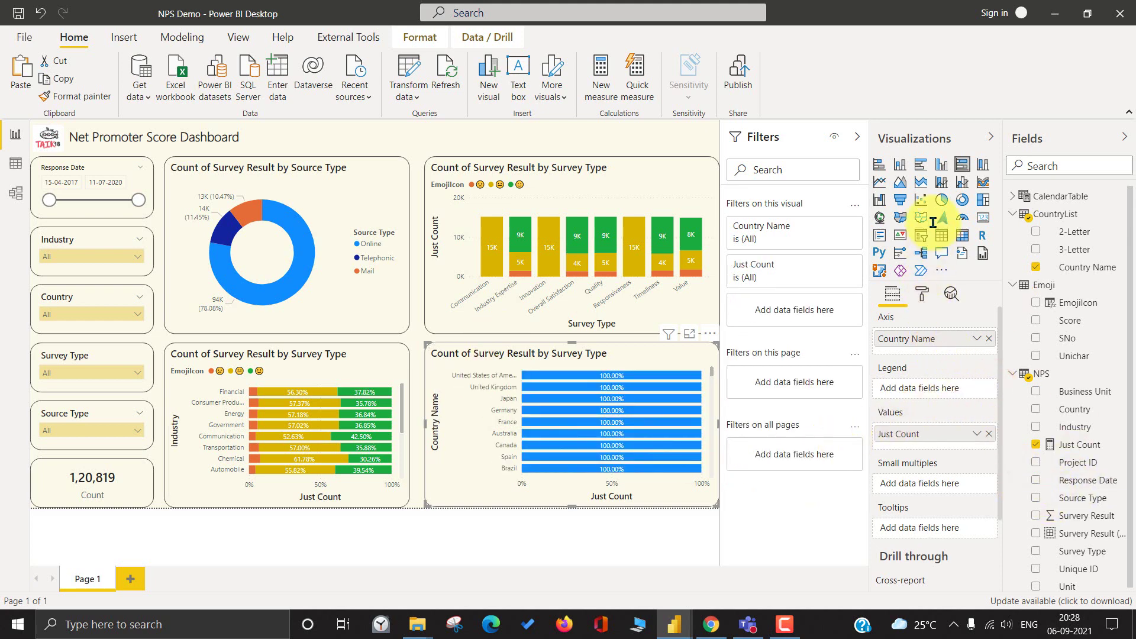
# - Convert the Country Name chart to a filled map with Source Type as its legend
pyautogui.click(879, 217)
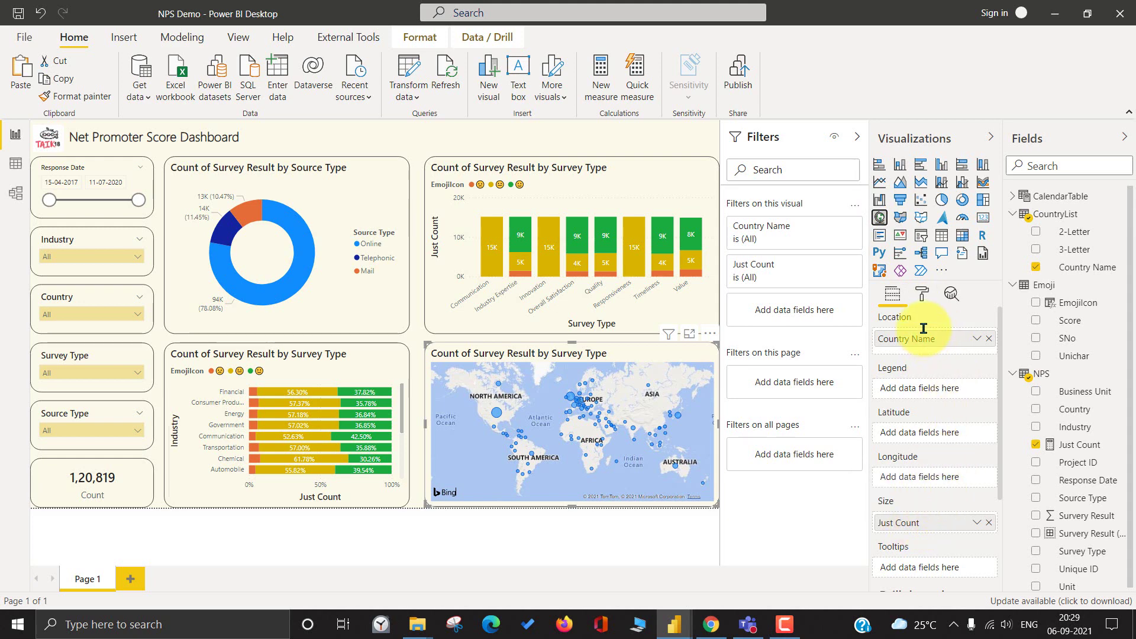
pyautogui.click(901, 217)
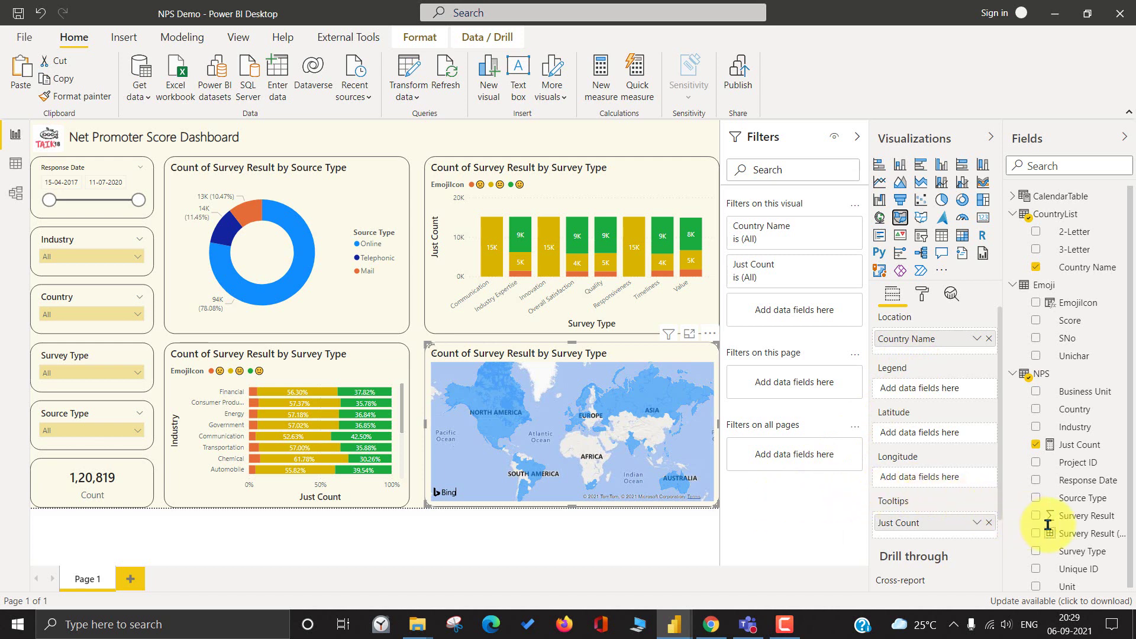
pyautogui.moveTo(1078, 502); pyautogui.dragTo(923, 388)
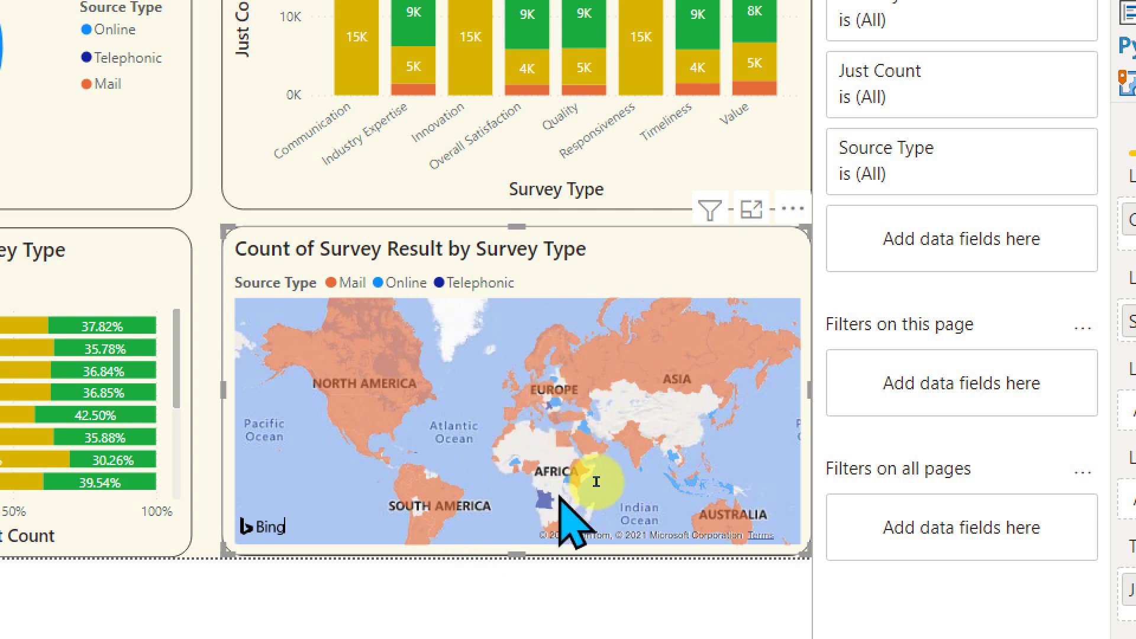
pyautogui.moveTo(542, 495)
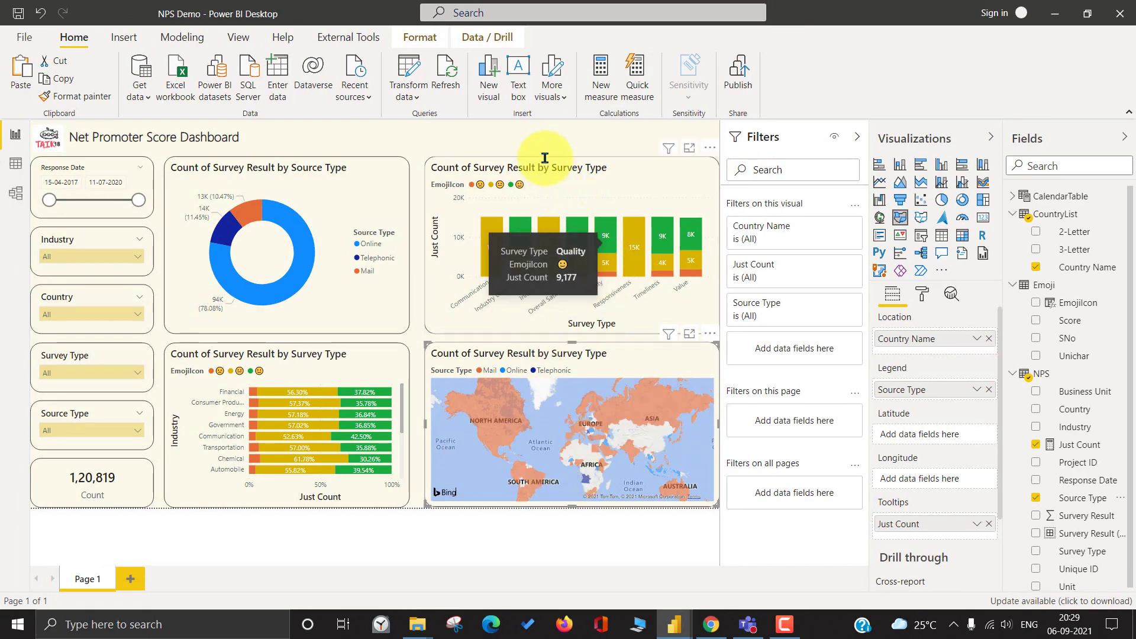
pyautogui.click(547, 141)
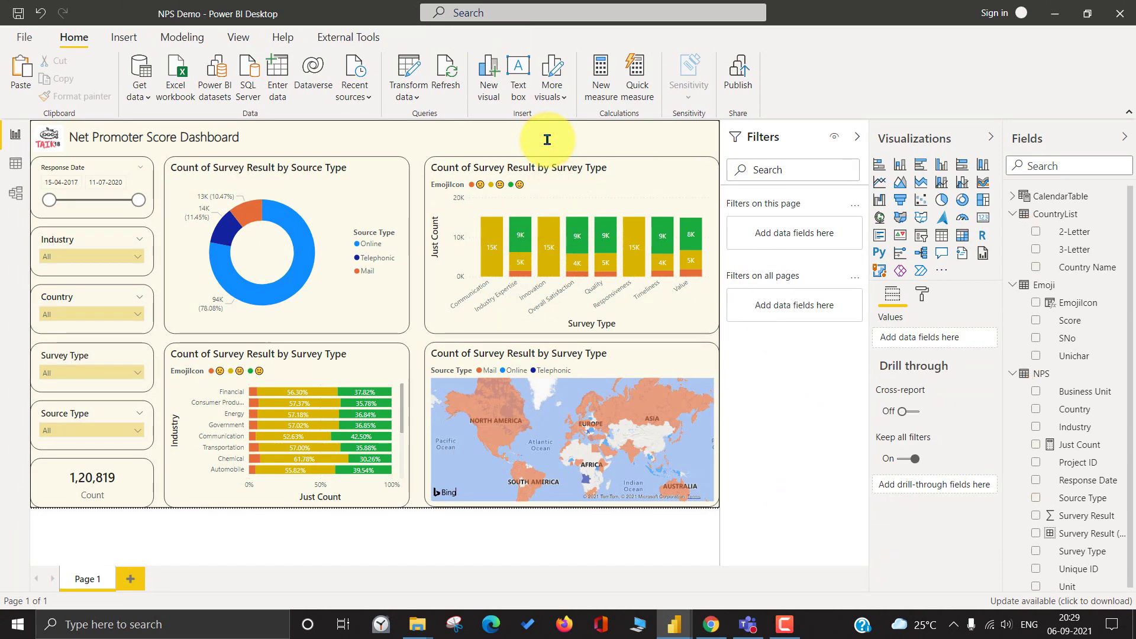
# - Examine the Customer Satisfaction Dashboard report's pages for comparison and return to the NPS Demo report
pyautogui.hotkey('alt', 'Tab')
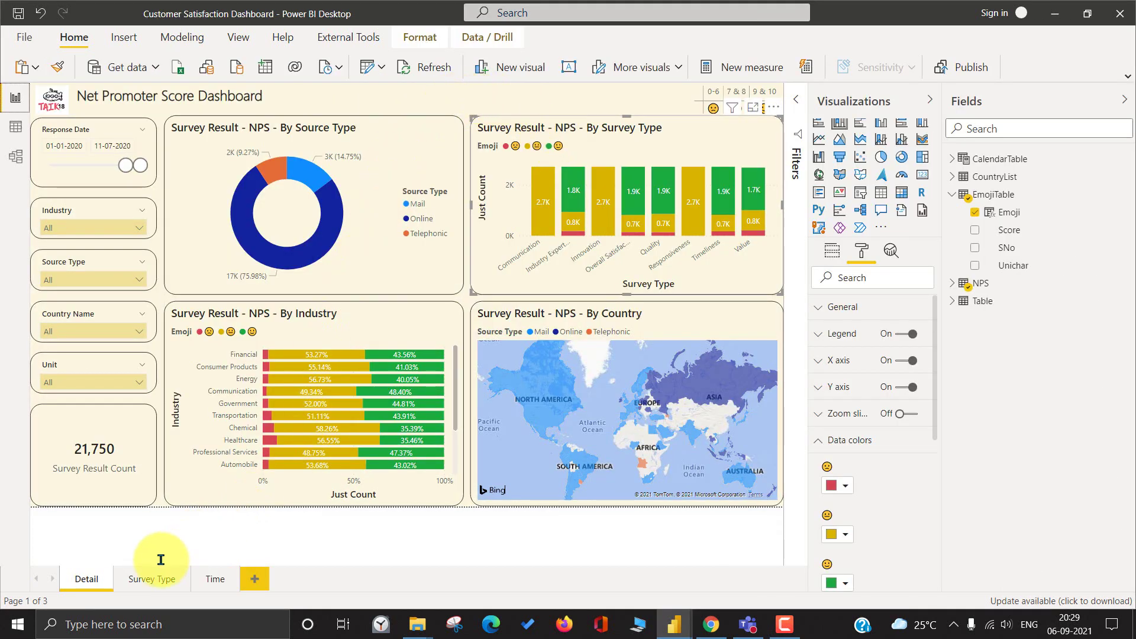
pyautogui.click(150, 577)
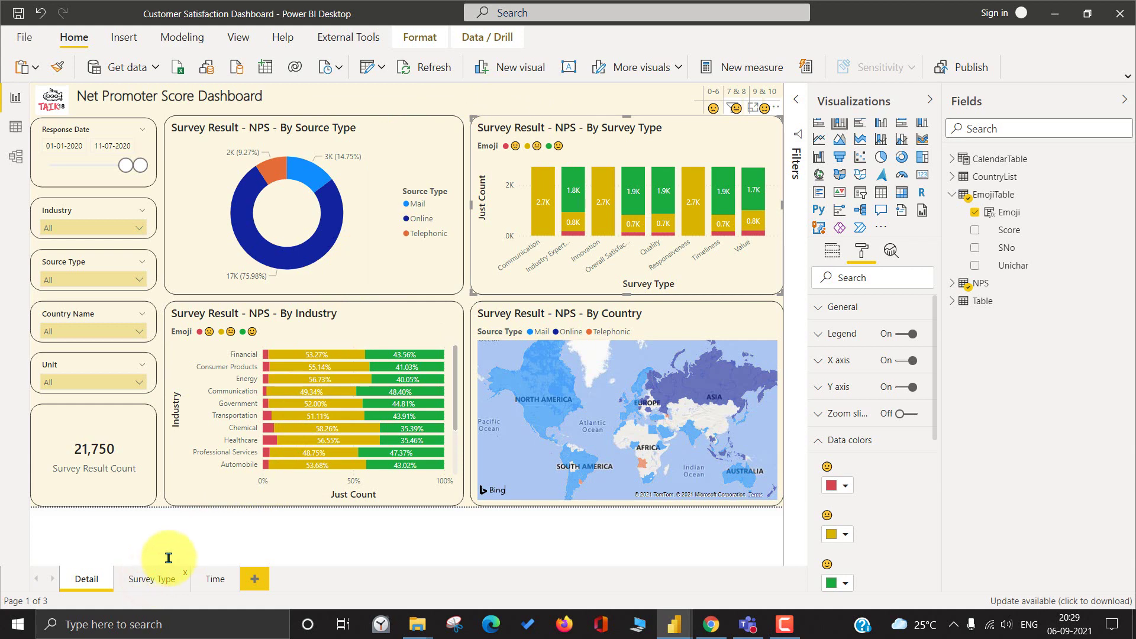
pyautogui.click(79, 578)
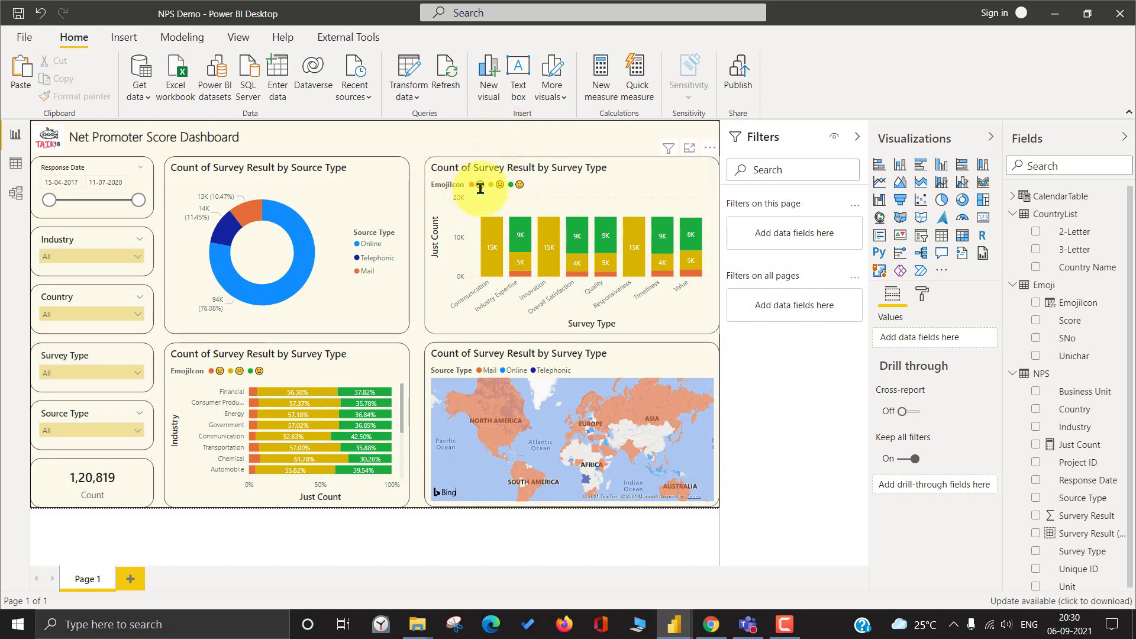
pyautogui.click(570, 146)
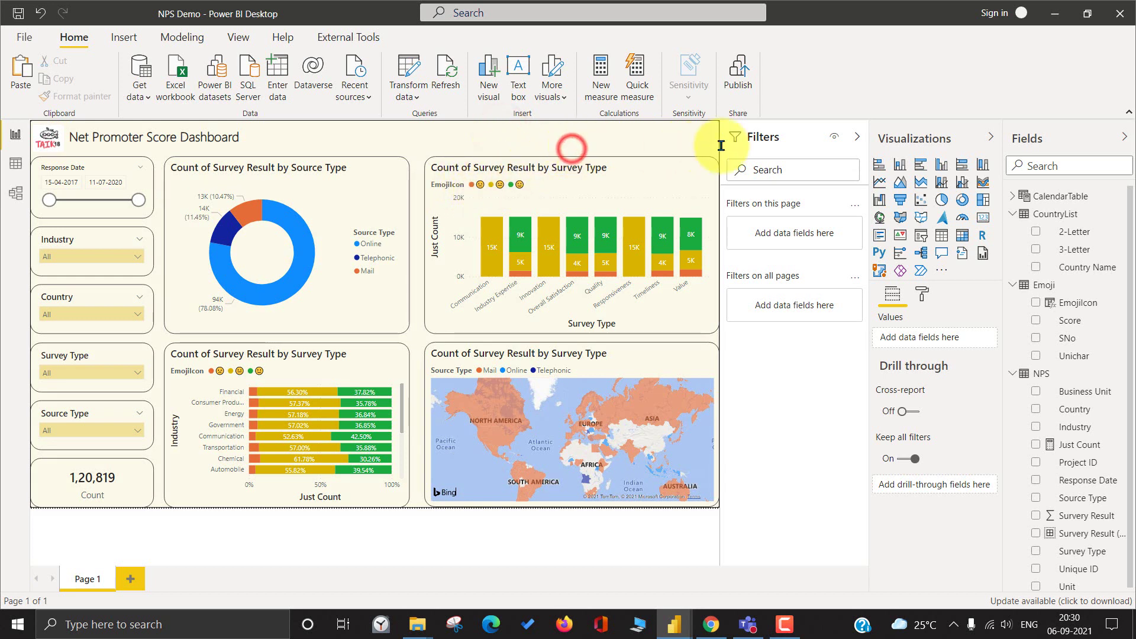
# - Collapse the Filters pane and add a matrix with the Emoji table's Score as columns and EmojiIcon as values
pyautogui.click(780, 135)
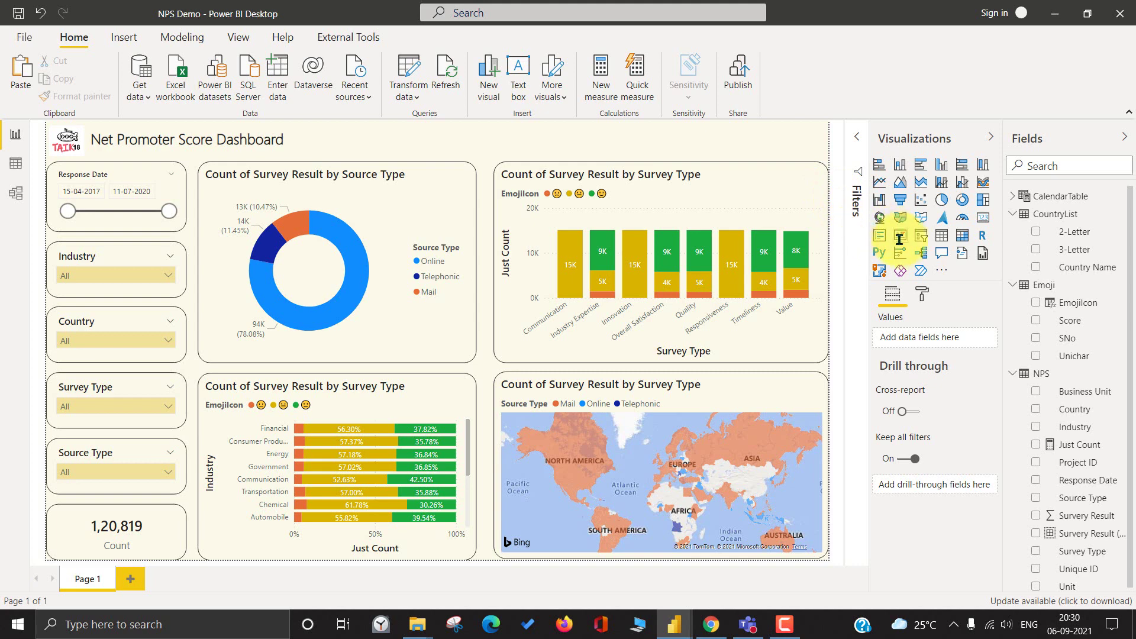
pyautogui.click(962, 233)
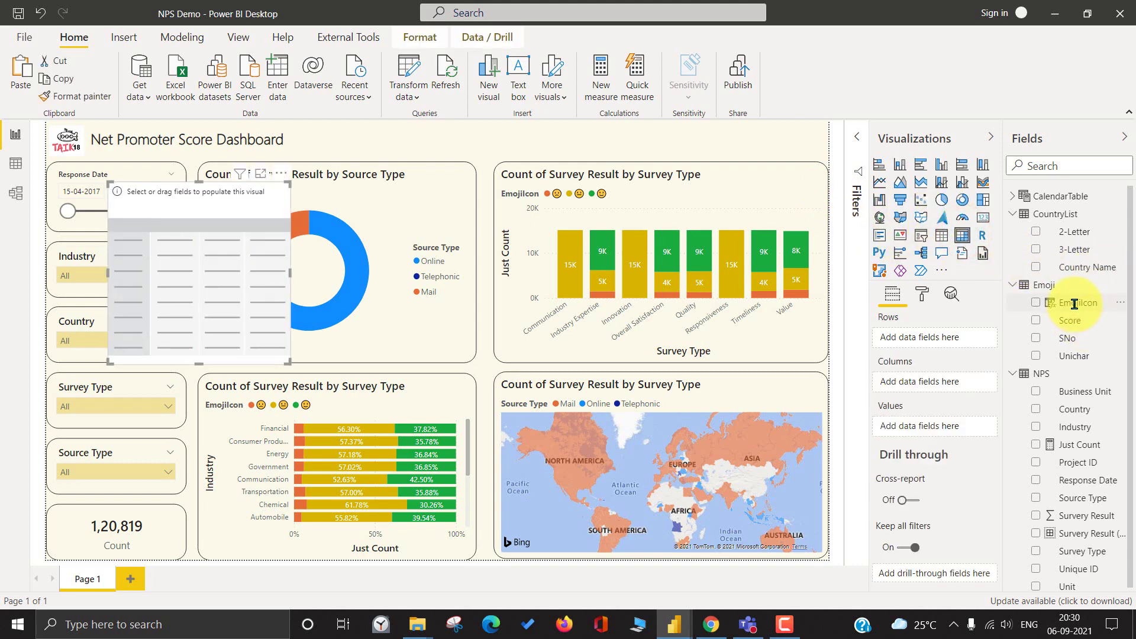
pyautogui.moveTo(1061, 306); pyautogui.dragTo(938, 381)
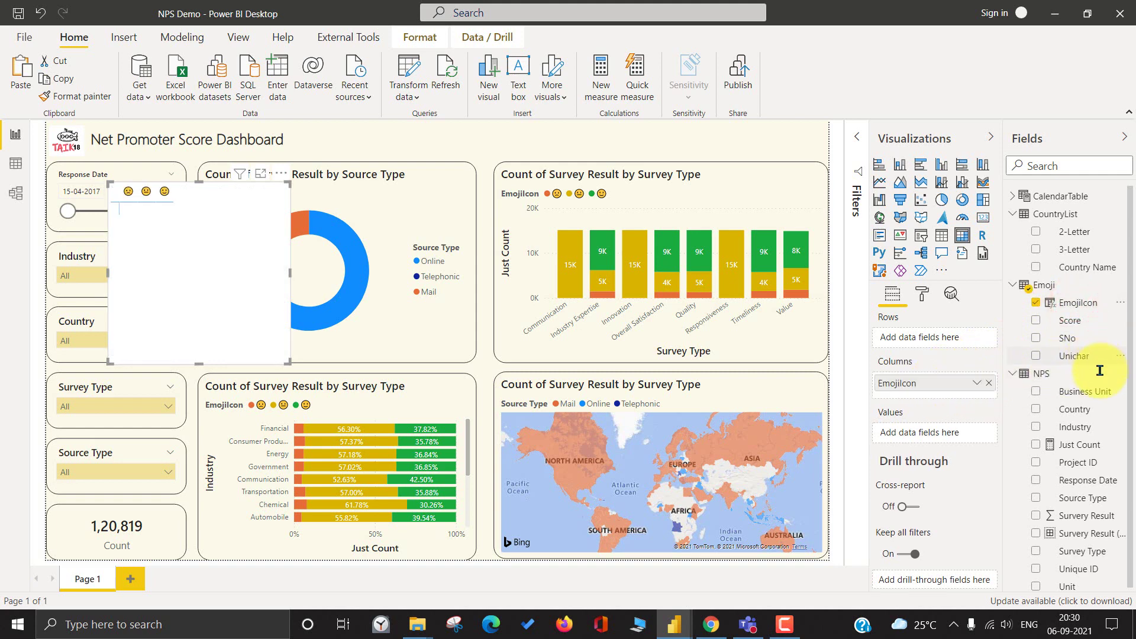
pyautogui.moveTo(1071, 320); pyautogui.dragTo(933, 432)
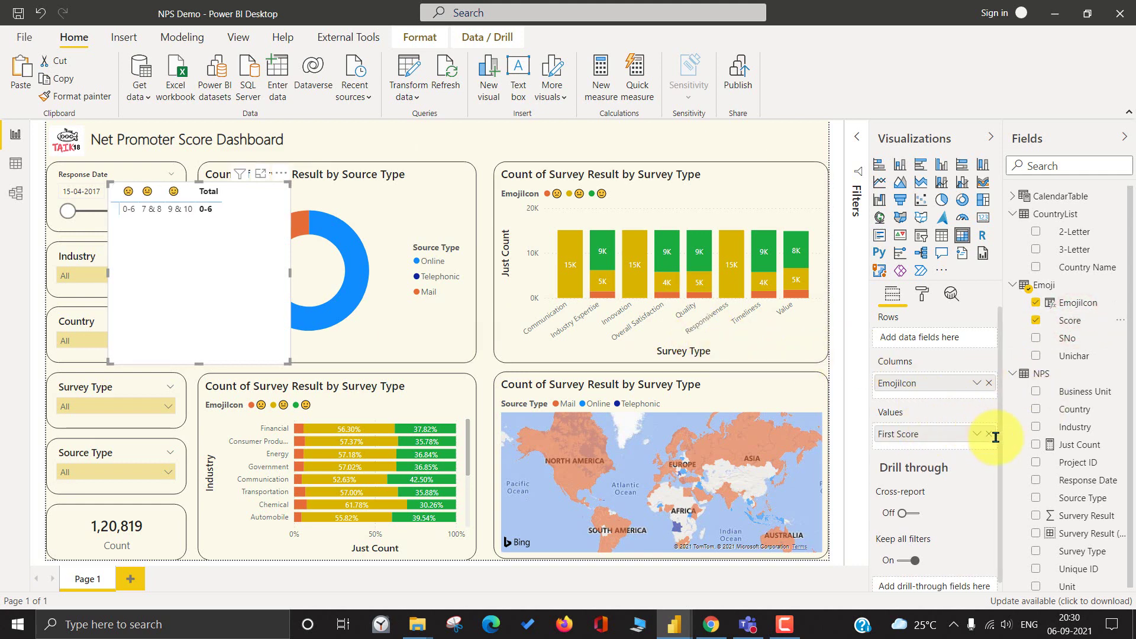
pyautogui.moveTo(943, 430)
pyautogui.mouseDown()
pyautogui.moveTo(931, 389)
pyautogui.moveTo(914, 383)
pyautogui.moveTo(925, 436)
pyautogui.mouseUp()
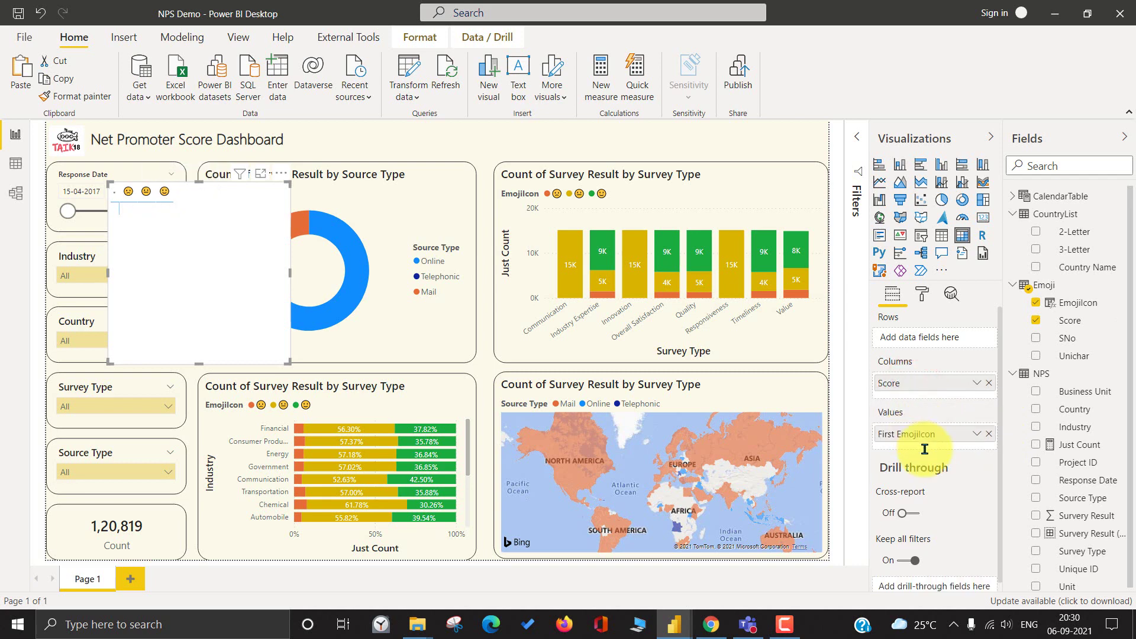
# - Turn off the column subtotals of the emoji score matrix
pyautogui.click(931, 294)
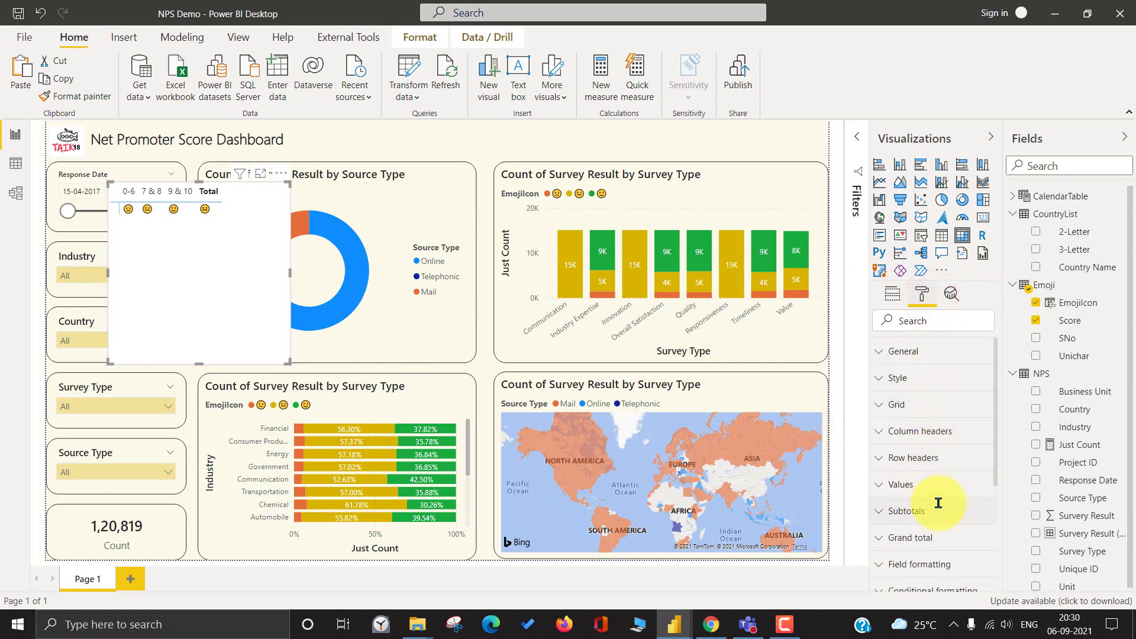
pyautogui.click(940, 508)
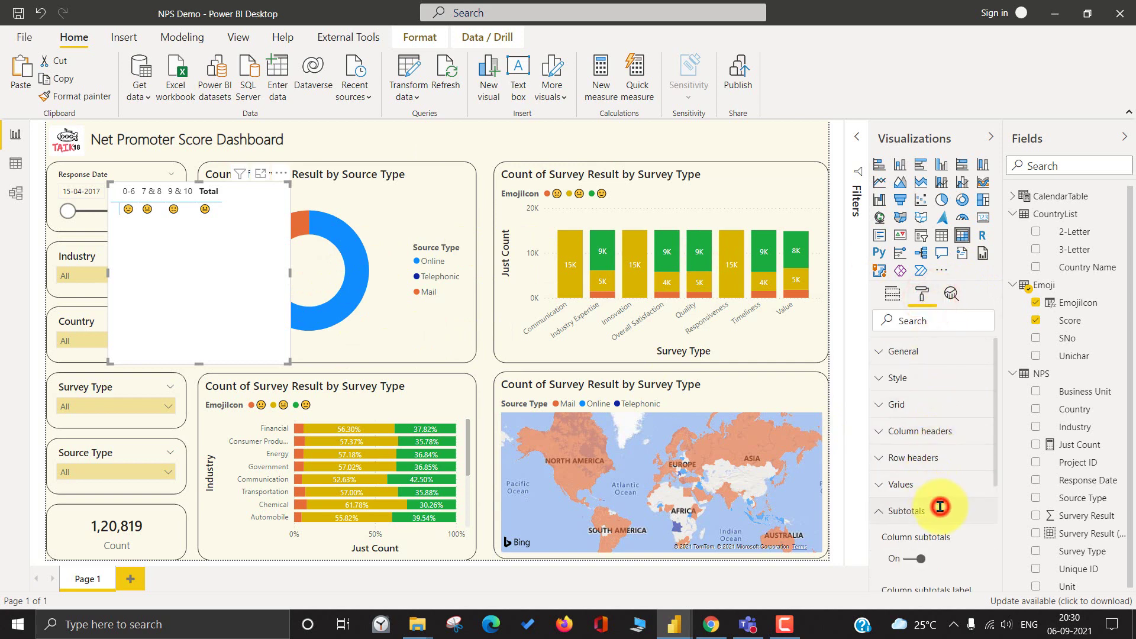
pyautogui.click(917, 556)
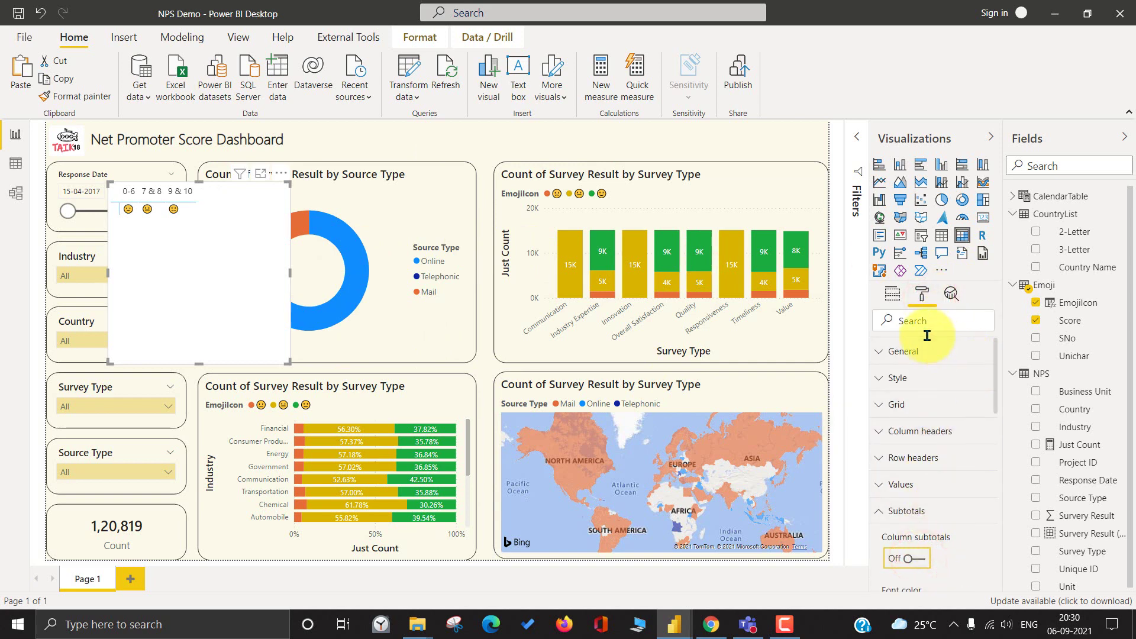
pyautogui.click(899, 296)
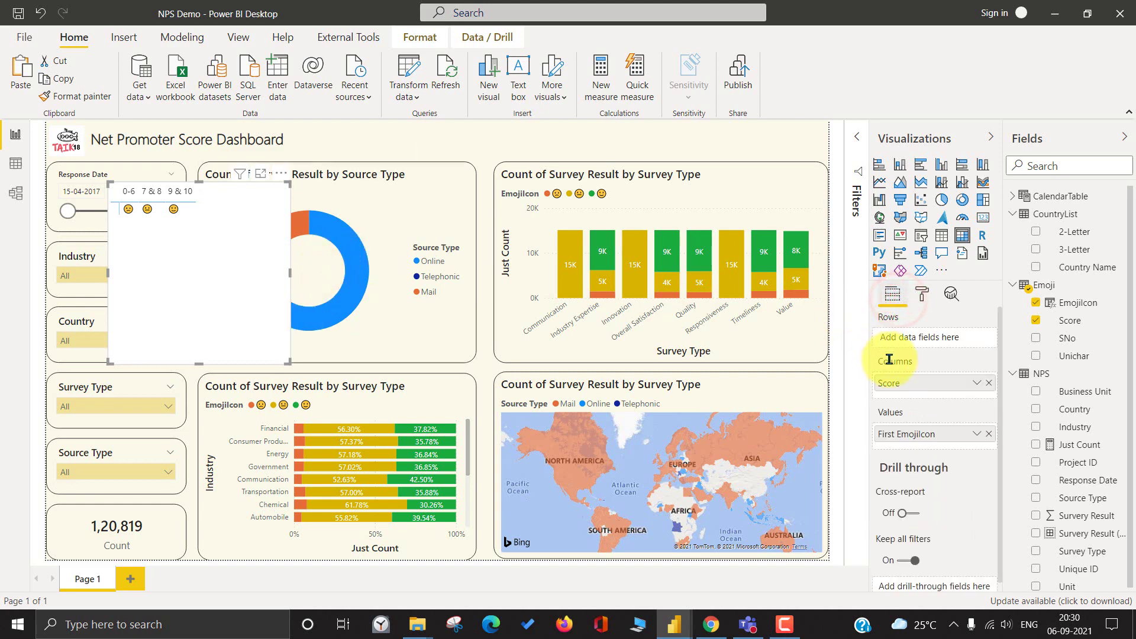
# - Turn off the emoji score matrix's background and turn on its horizontal grid
pyautogui.click(922, 296)
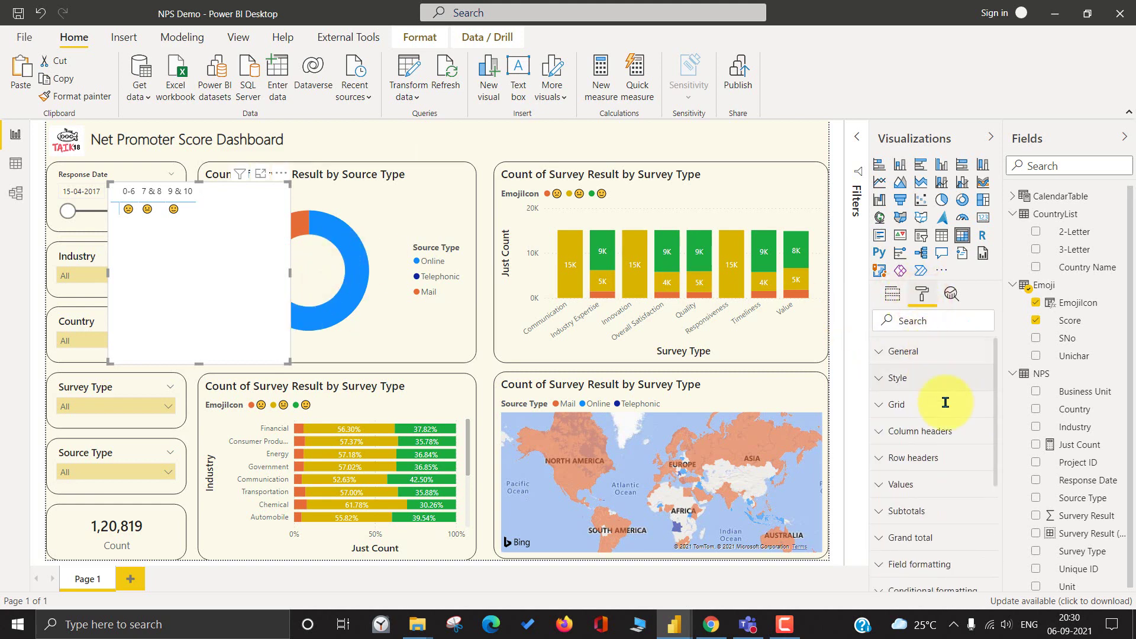
pyautogui.scroll(-1, 965, 472)
pyautogui.scroll(-2, 965, 472)
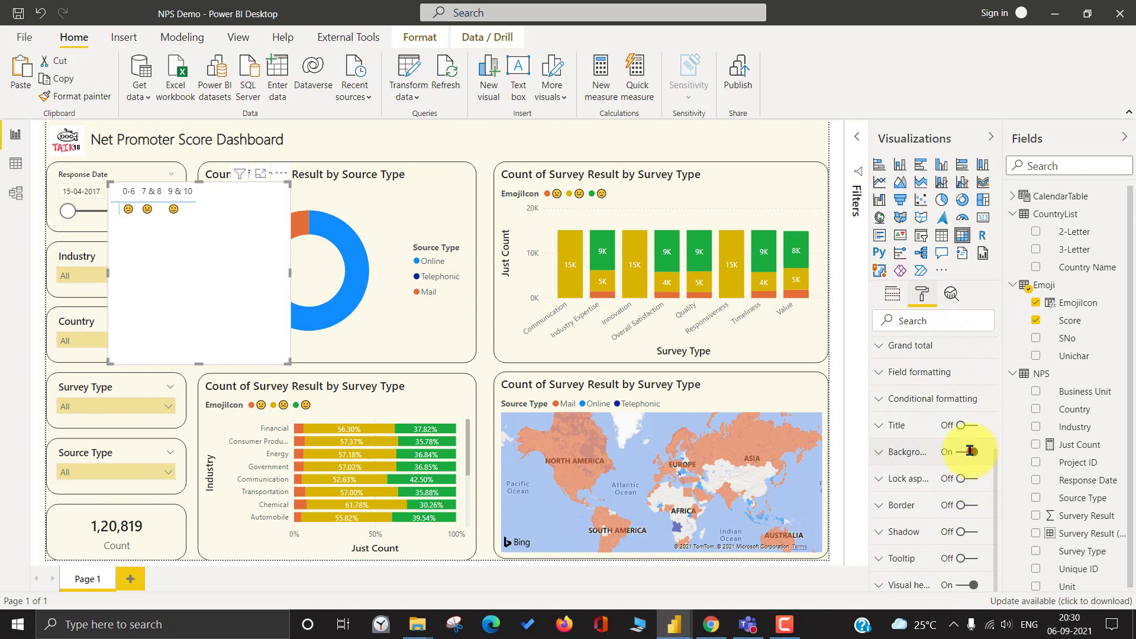
pyautogui.click(970, 450)
pyautogui.scroll(3, 947, 438)
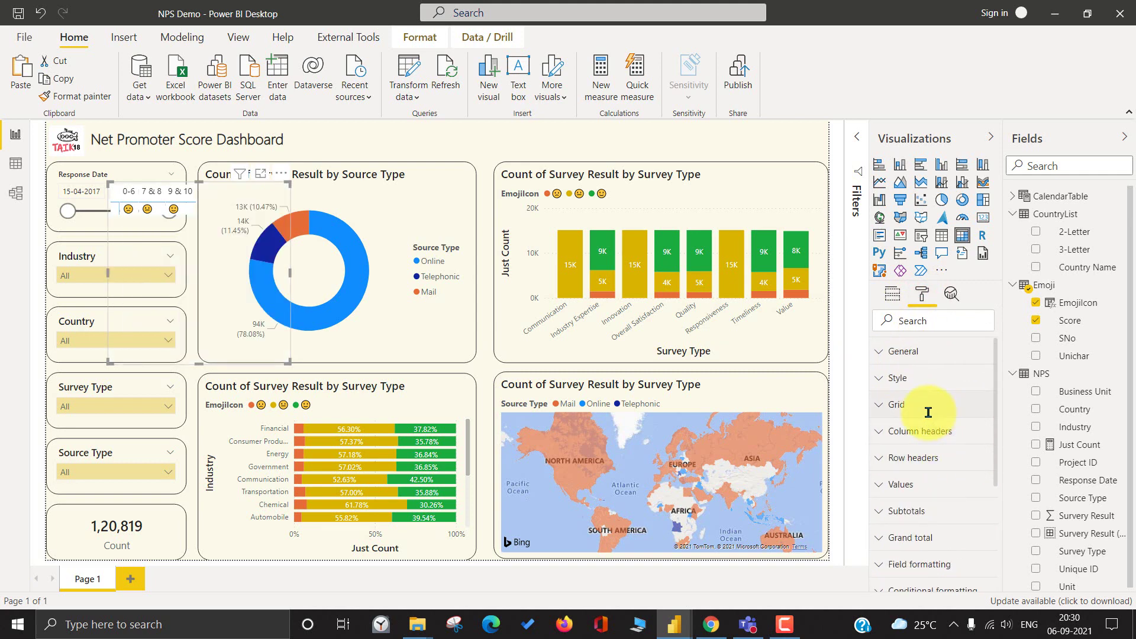
pyautogui.click(928, 413)
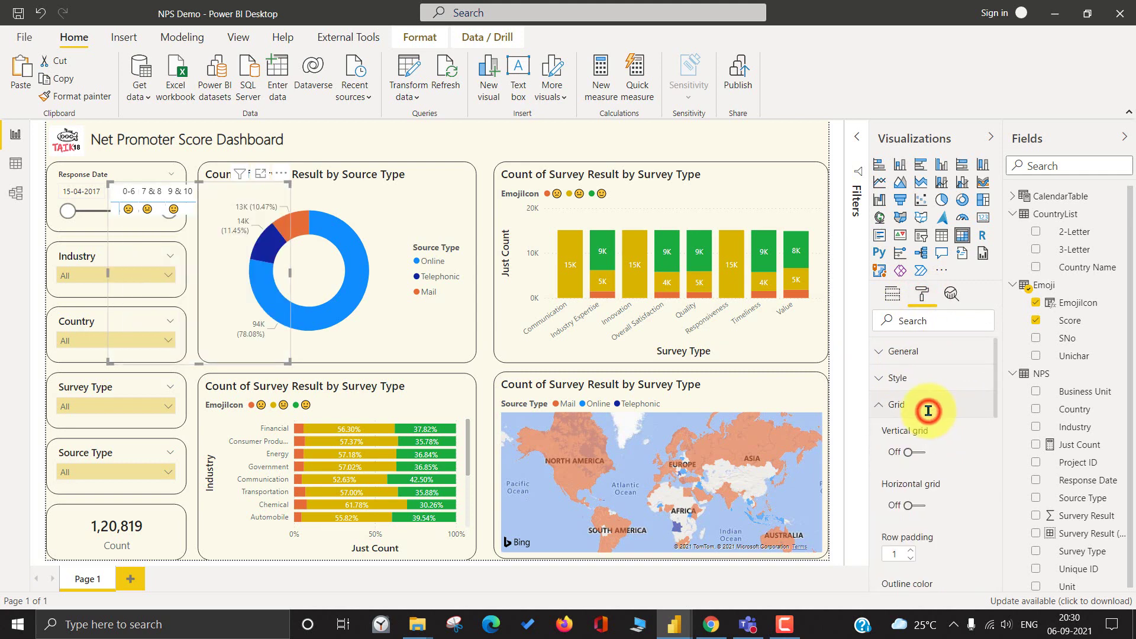
pyautogui.click(921, 503)
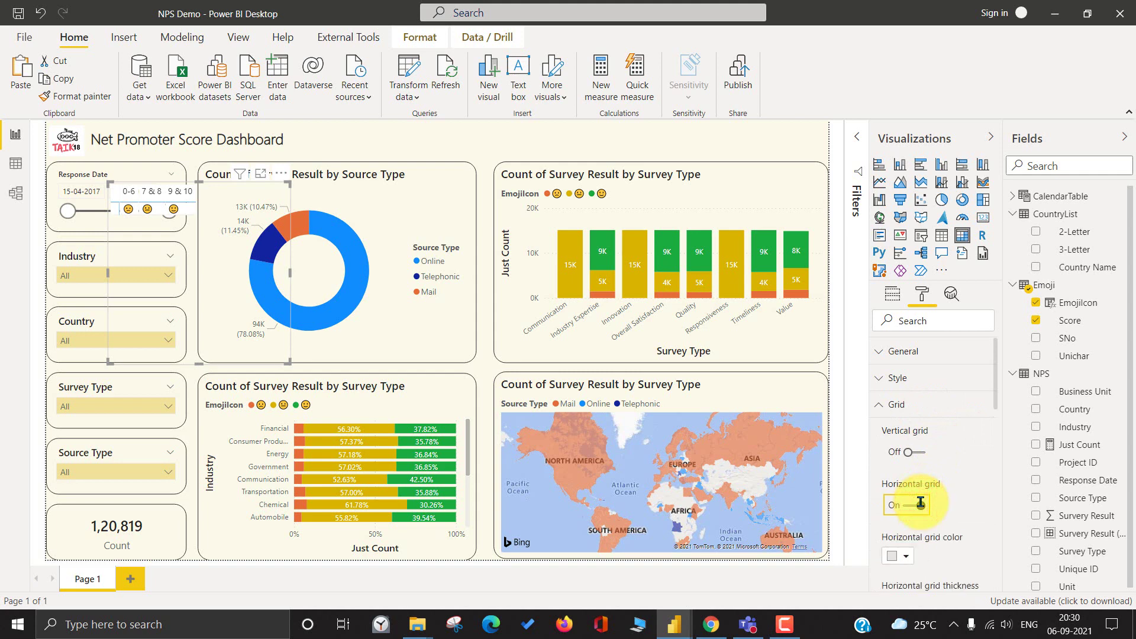
# - Shrink the emoji score matrix to about 168 by 82 and place it at the right end of the dashboard header
pyautogui.click(284, 360)
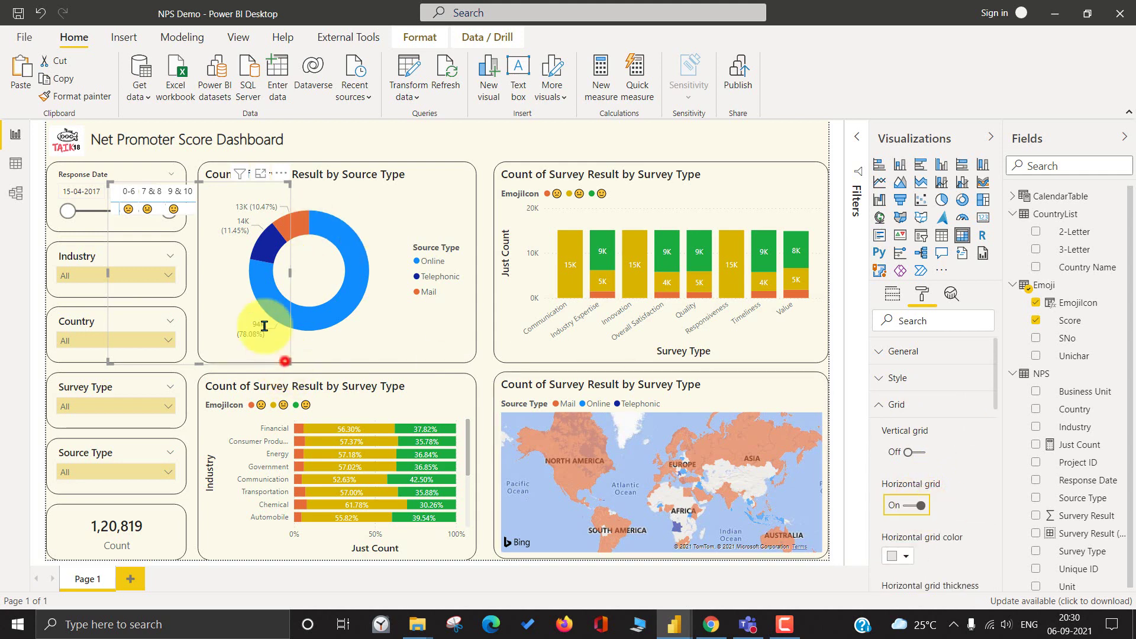
pyautogui.click(189, 225)
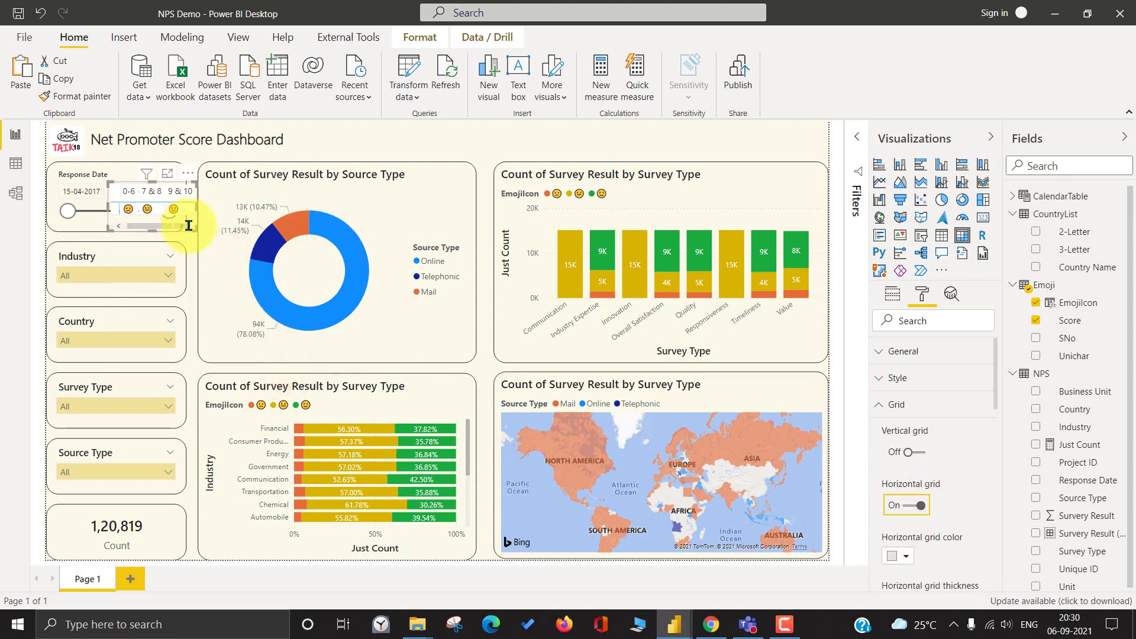
pyautogui.moveTo(178, 225); pyautogui.dragTo(861, 151)
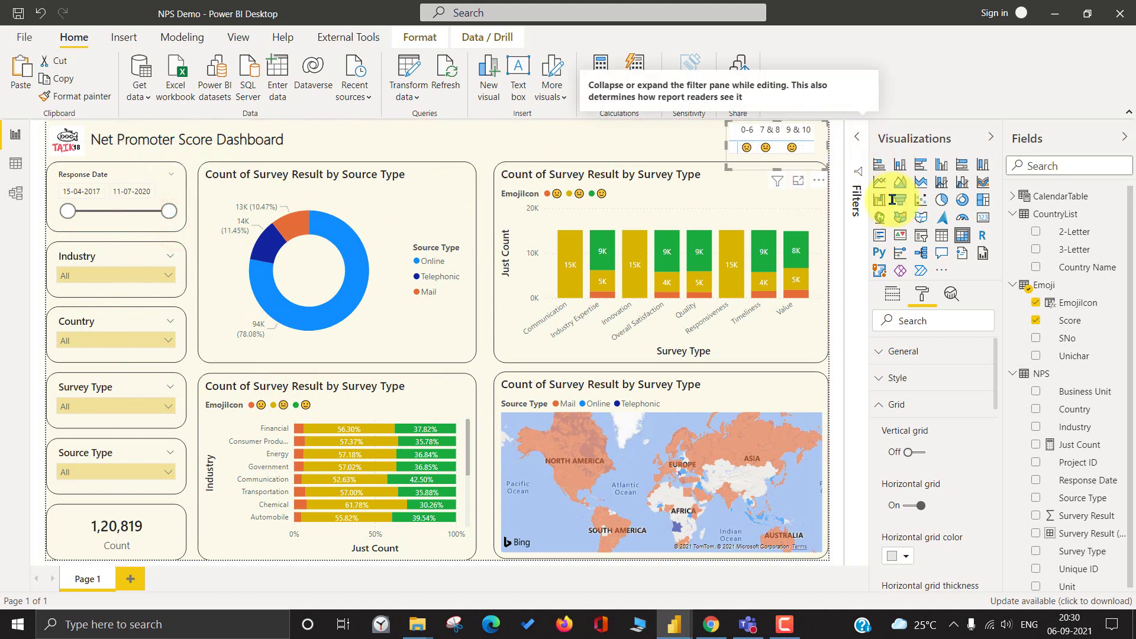
# - Set the emoji score matrix's style to None
pyautogui.click(893, 406)
pyautogui.click(906, 377)
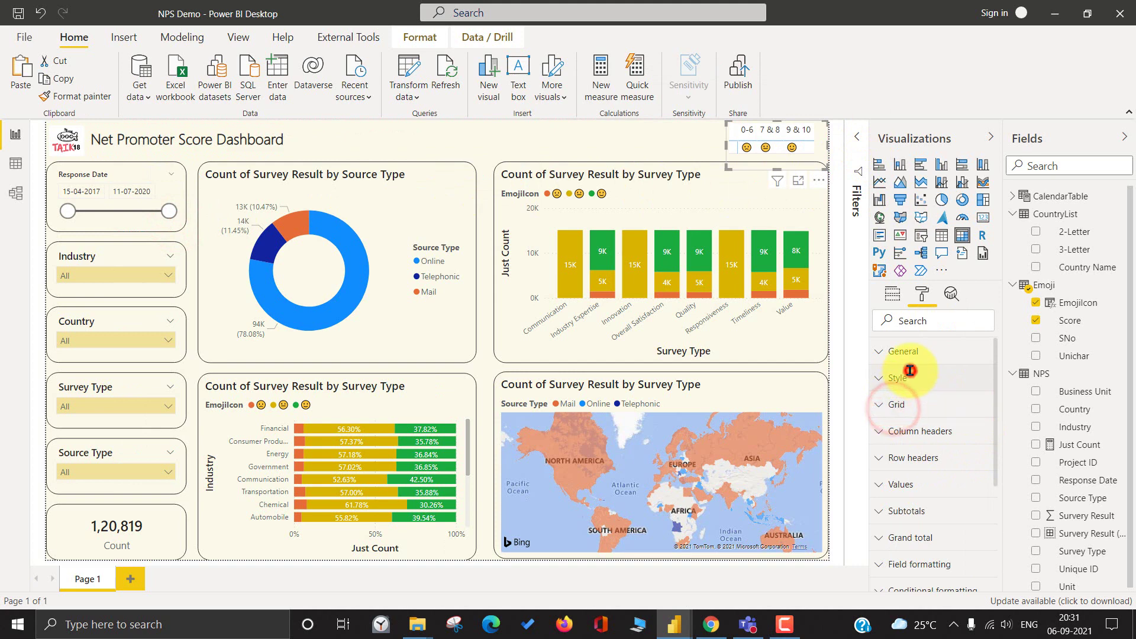
pyautogui.click(937, 422)
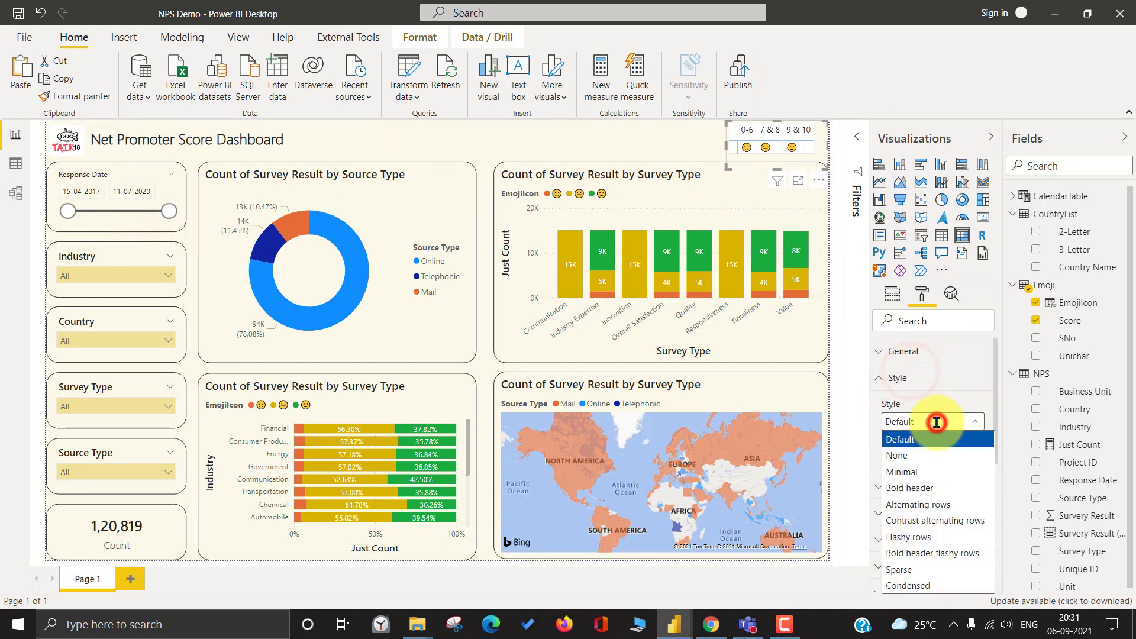
pyautogui.click(925, 454)
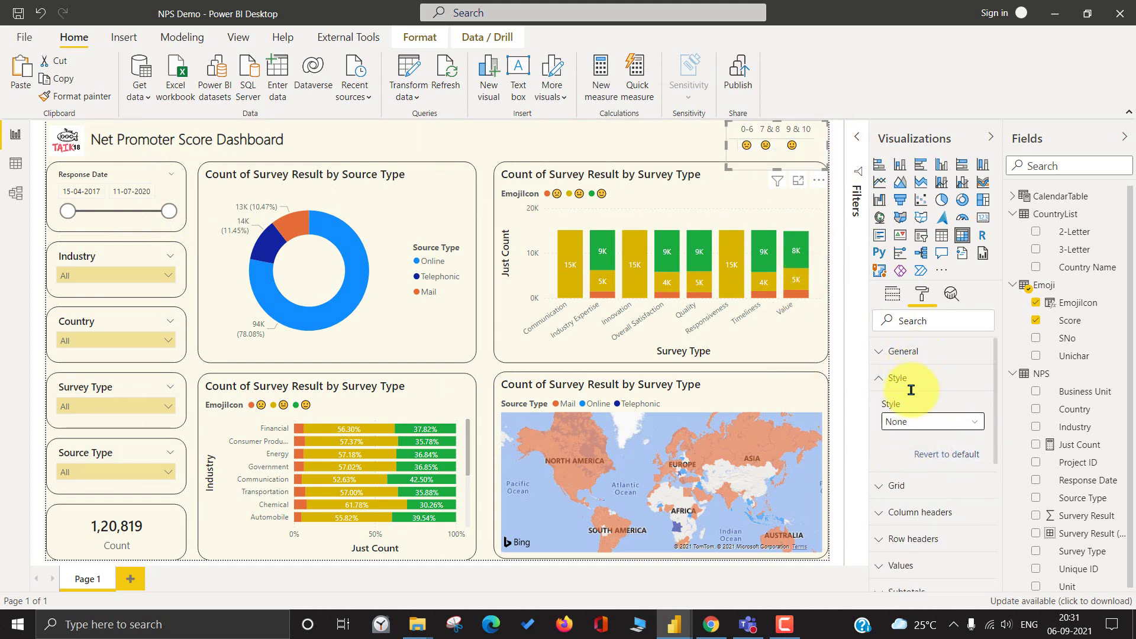
pyautogui.click(898, 377)
# - Show the matrix's horizontal grid and set its line color to medium gray
pyautogui.click(921, 405)
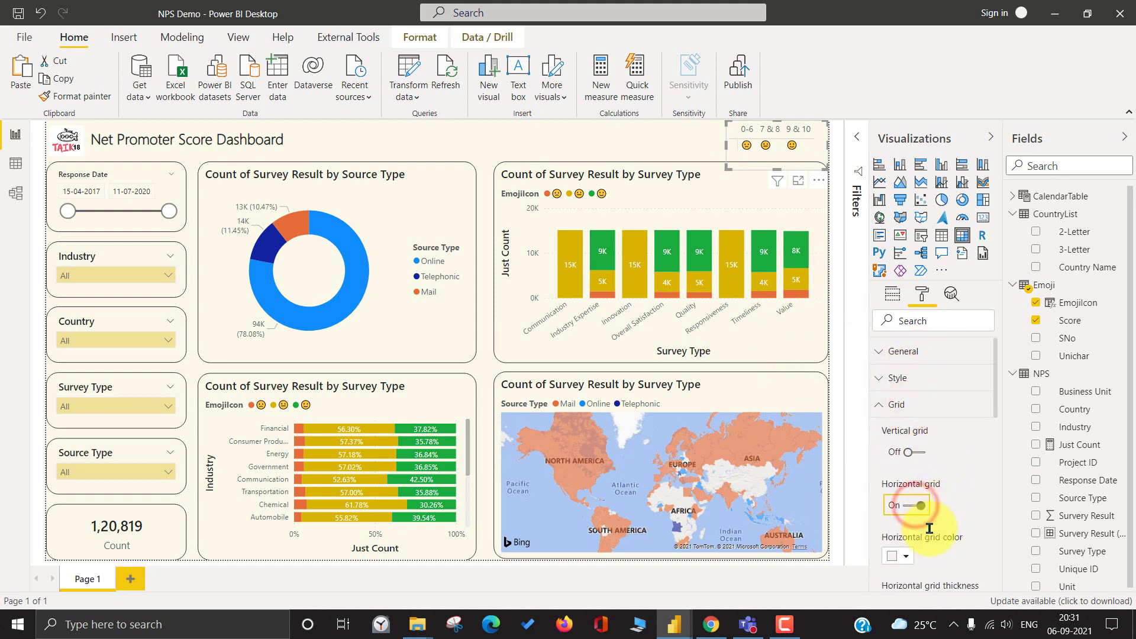
pyautogui.click(900, 556)
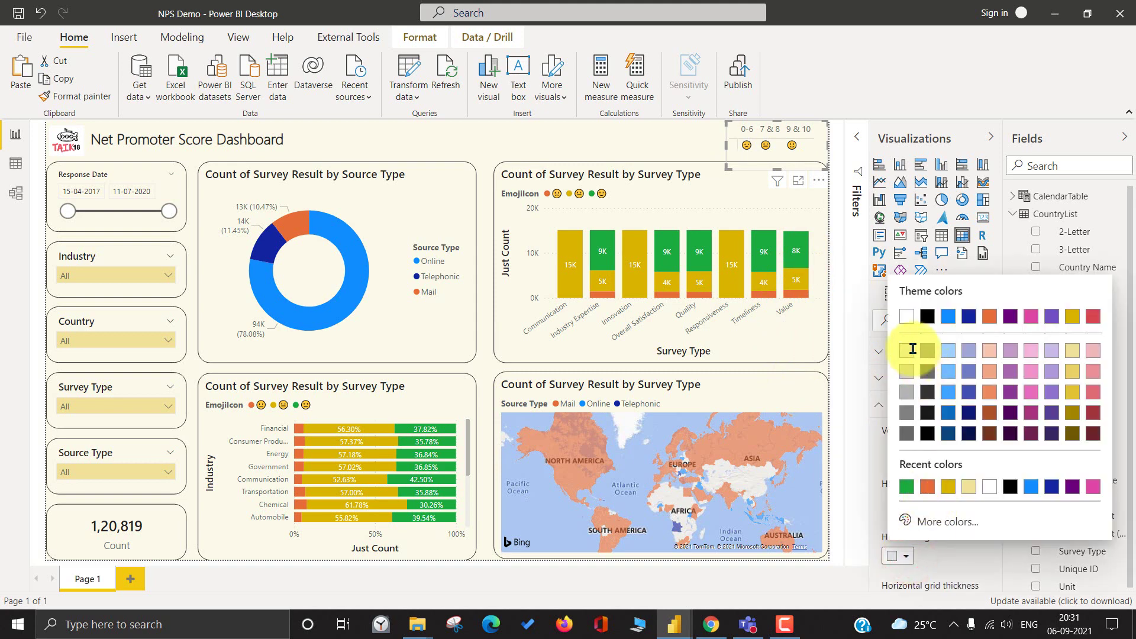
pyautogui.click(914, 349)
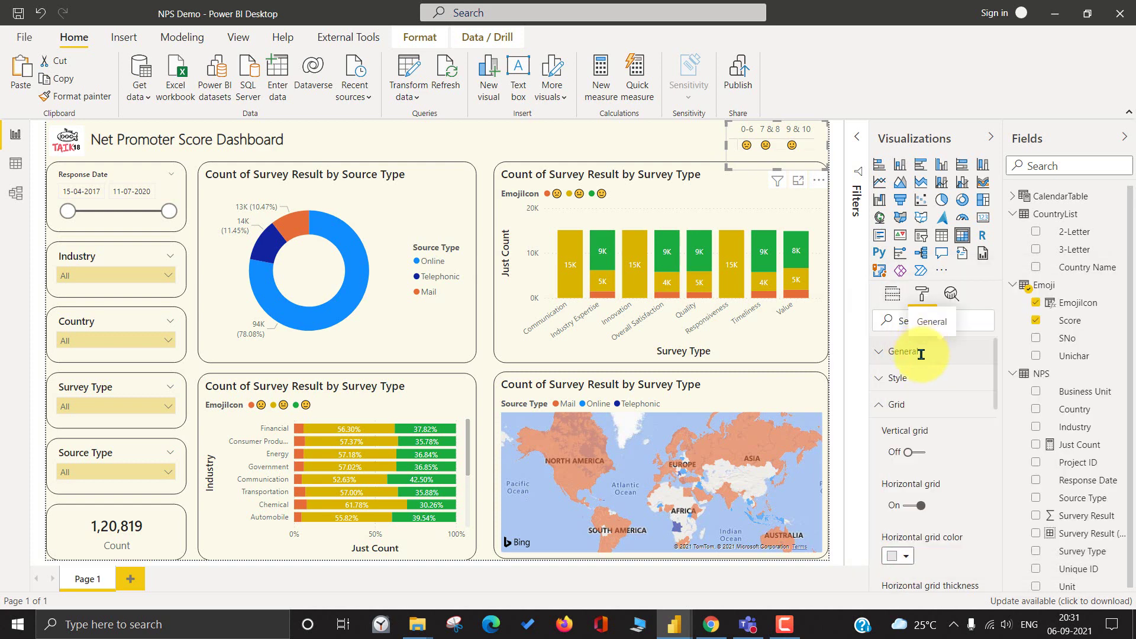
pyautogui.click(900, 556)
pyautogui.click(919, 352)
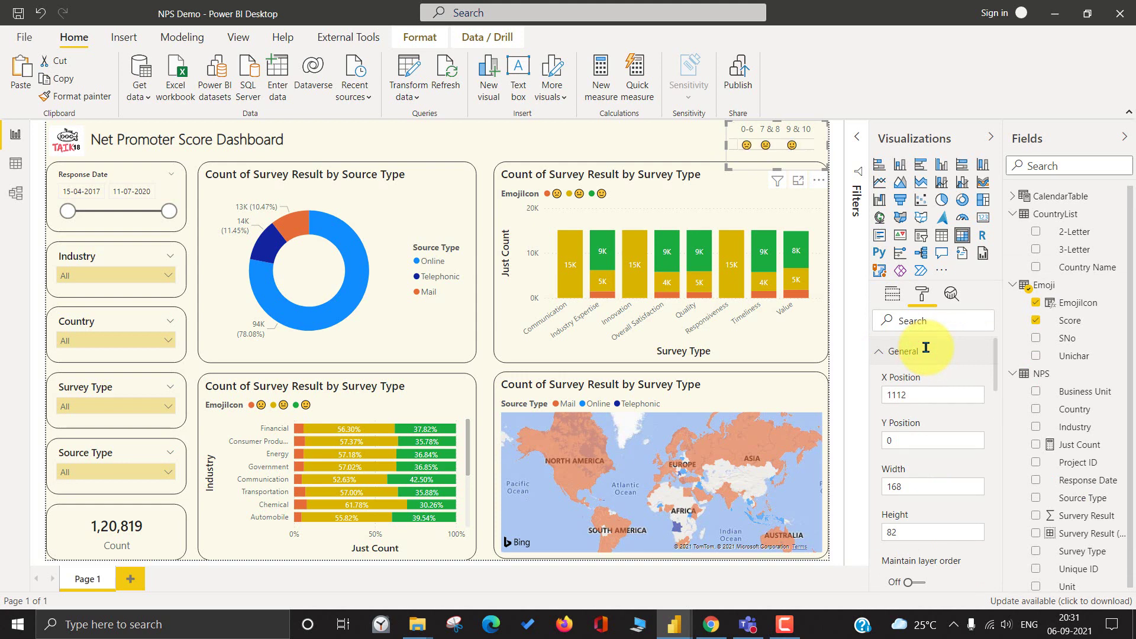
pyautogui.click(925, 349)
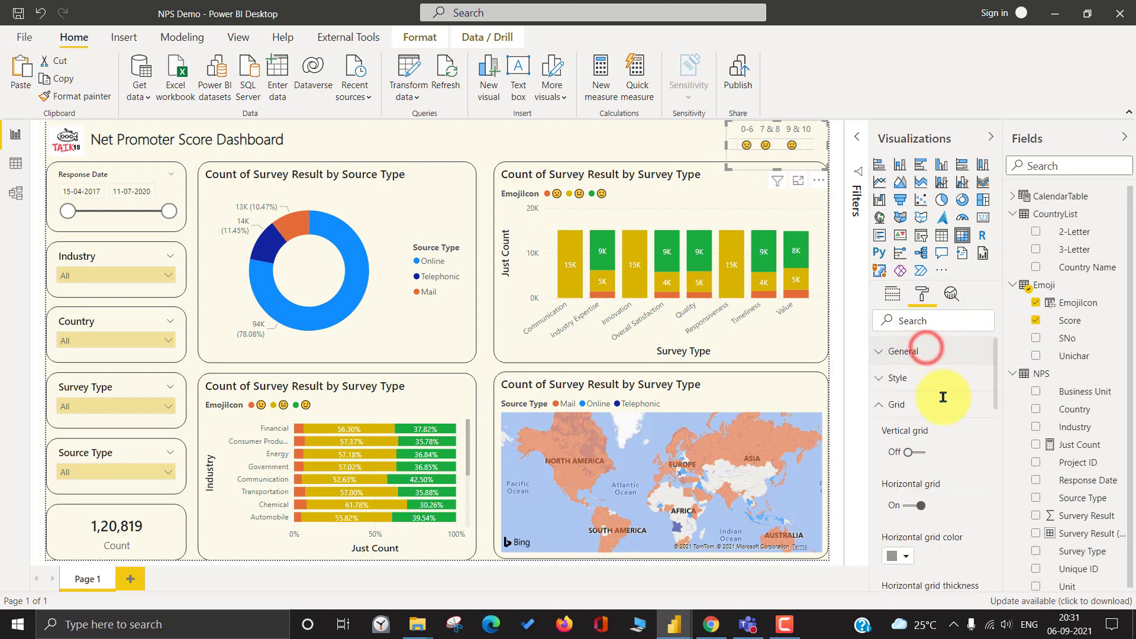
# - Turn on the matrix's vertical grid with medium gray lines, keep the horizontal grid on and deselect the matrix
pyautogui.click(917, 450)
pyautogui.click(902, 502)
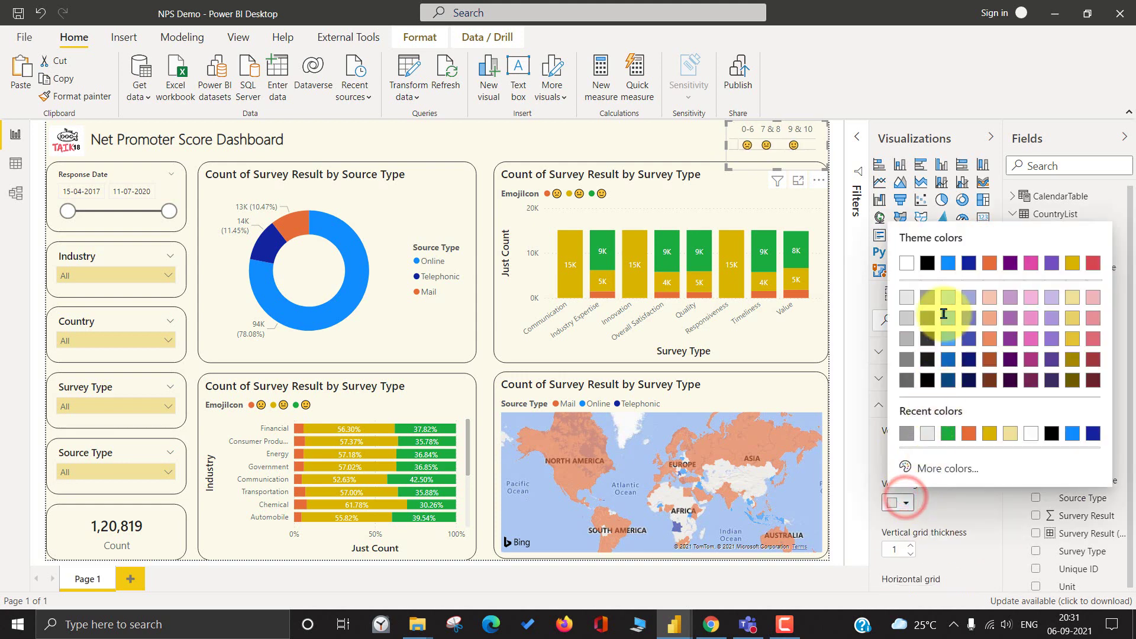
pyautogui.click(929, 297)
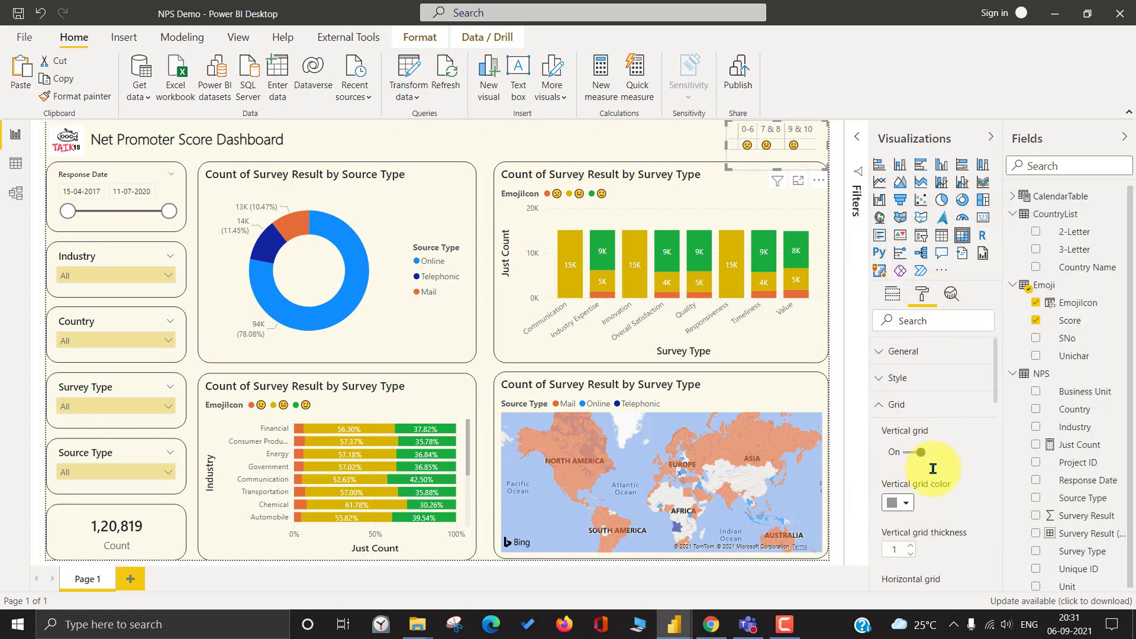
pyautogui.scroll(-4, 933, 470)
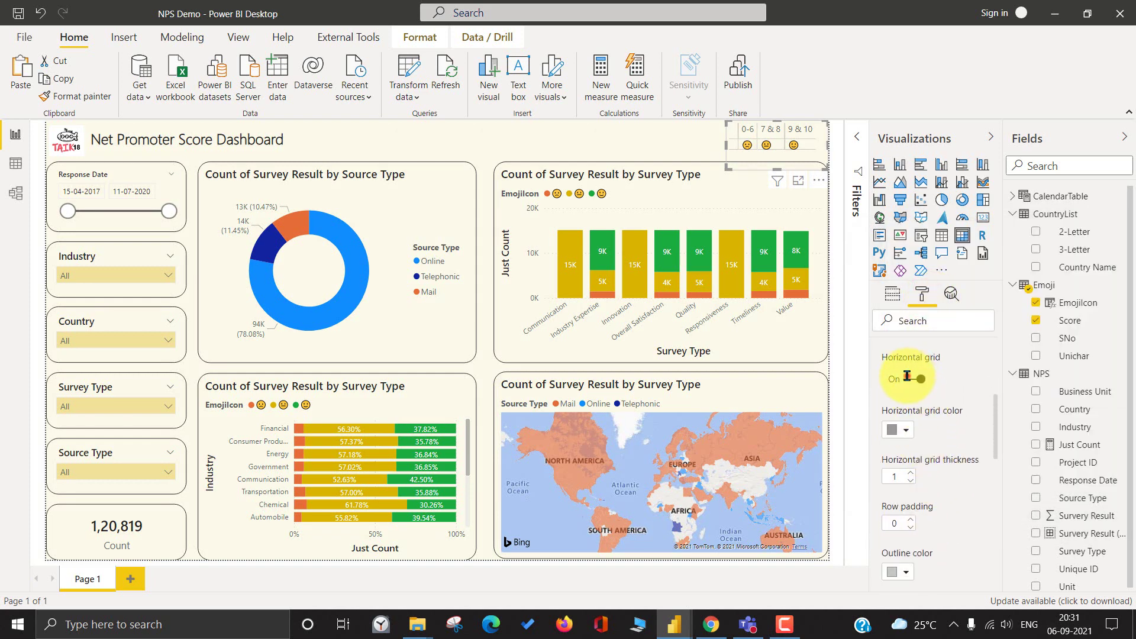
pyautogui.click(907, 377)
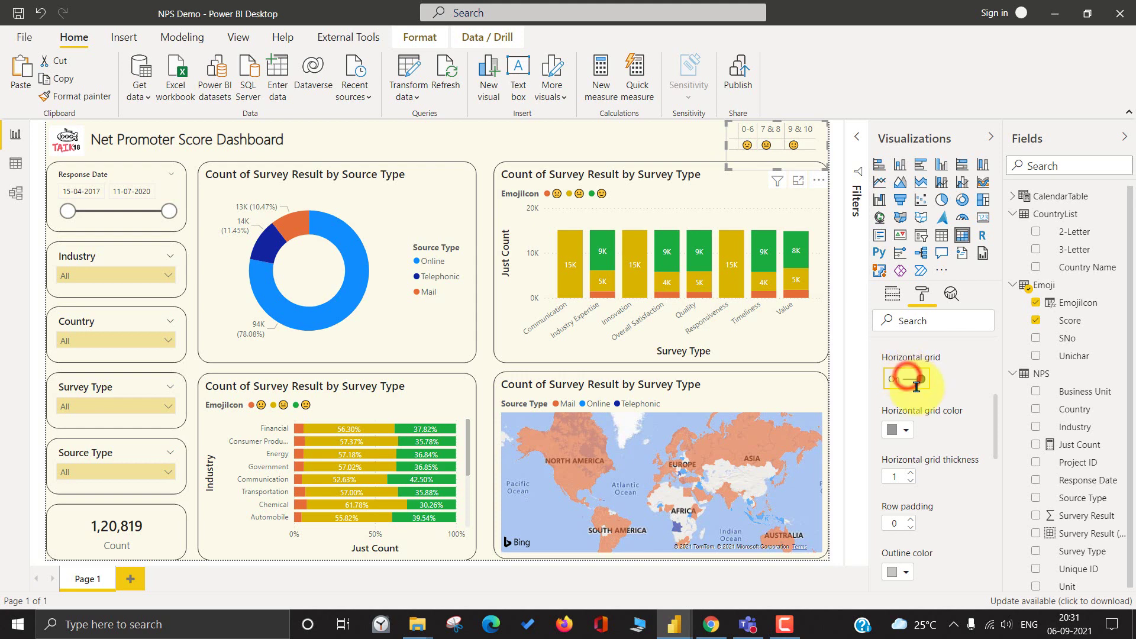
pyautogui.click(687, 140)
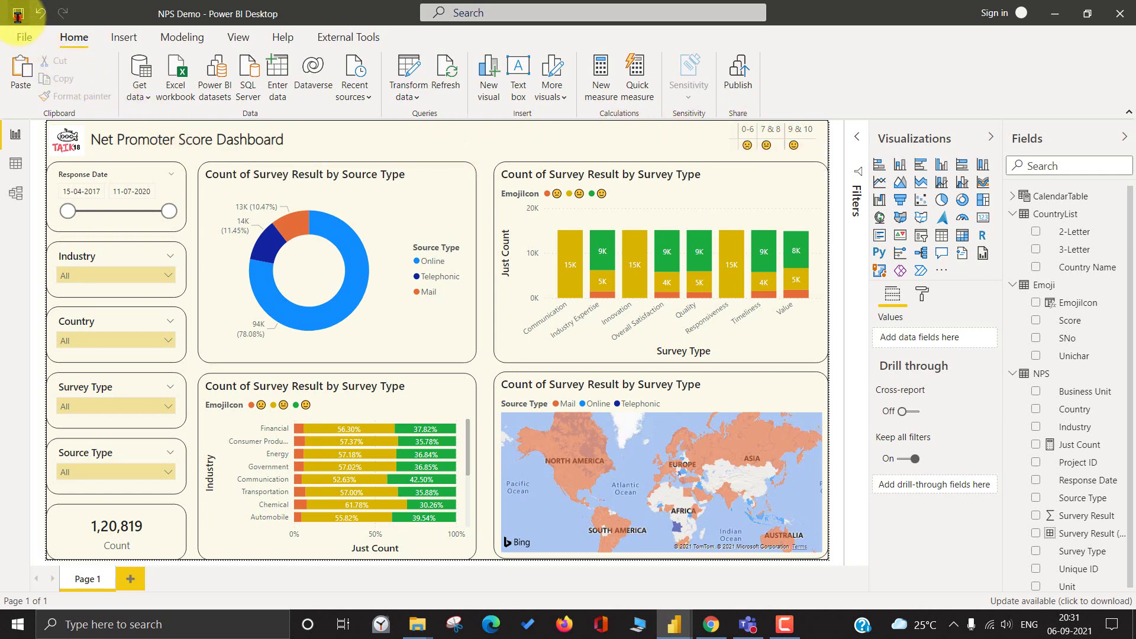
pyautogui.click(133, 577)
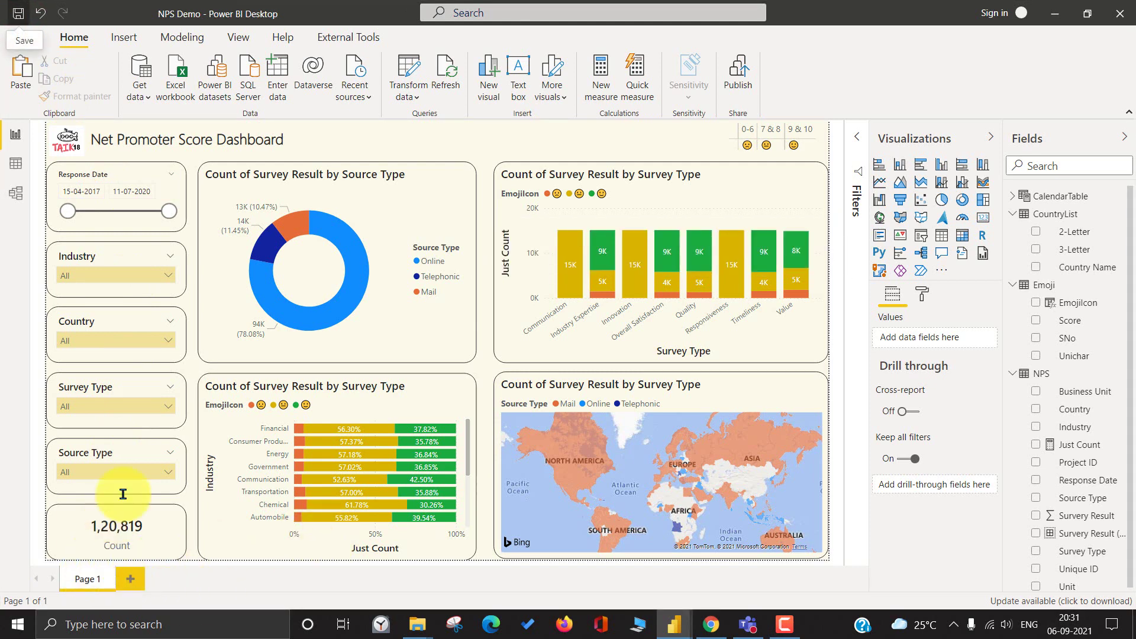
pyautogui.rightClick(92, 578)
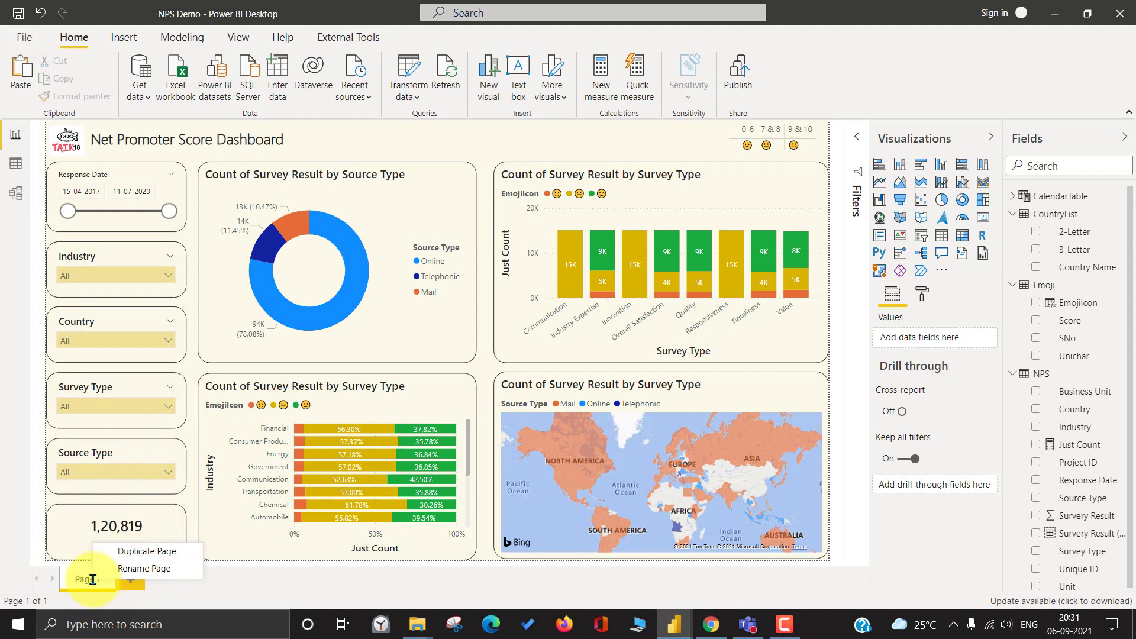
pyautogui.click(174, 584)
pyautogui.click(136, 577)
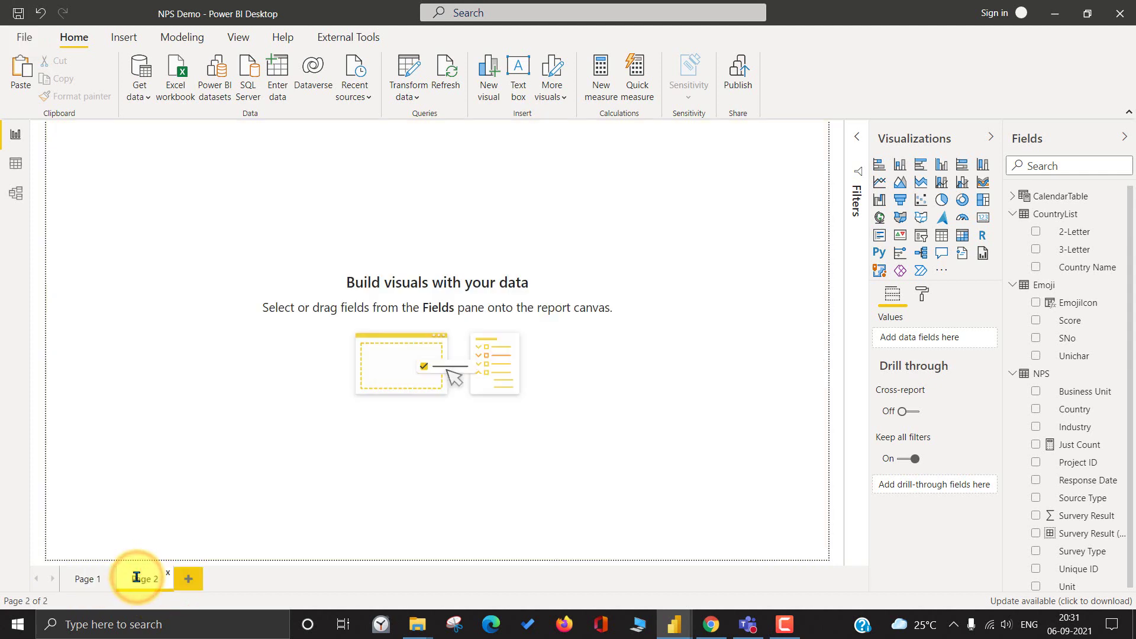
pyautogui.click(252, 270)
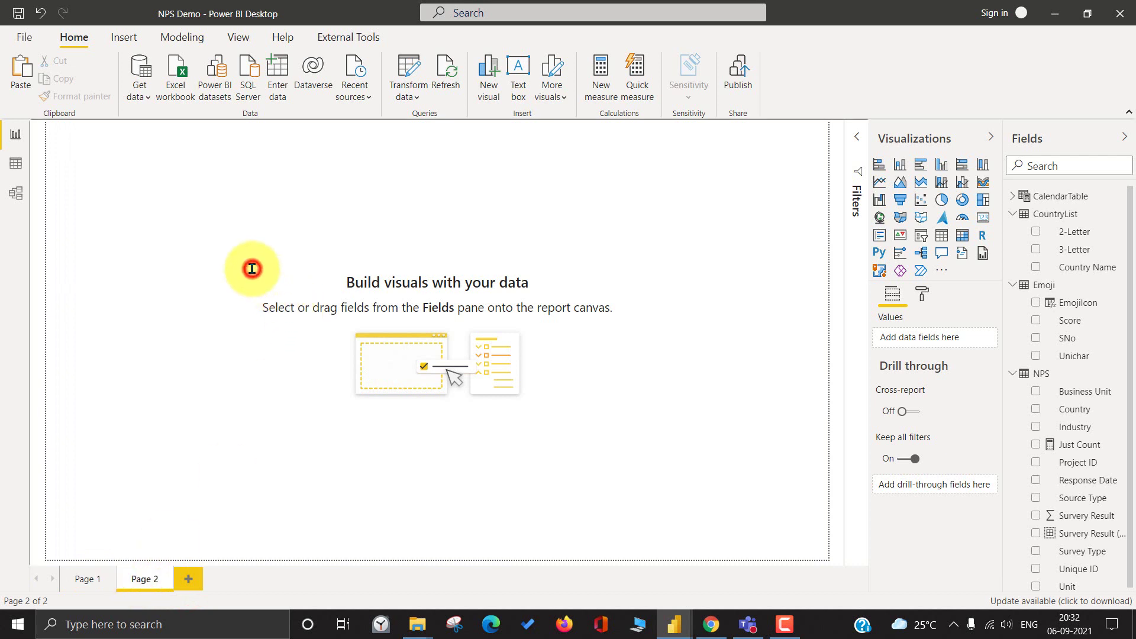
pyautogui.click(167, 572)
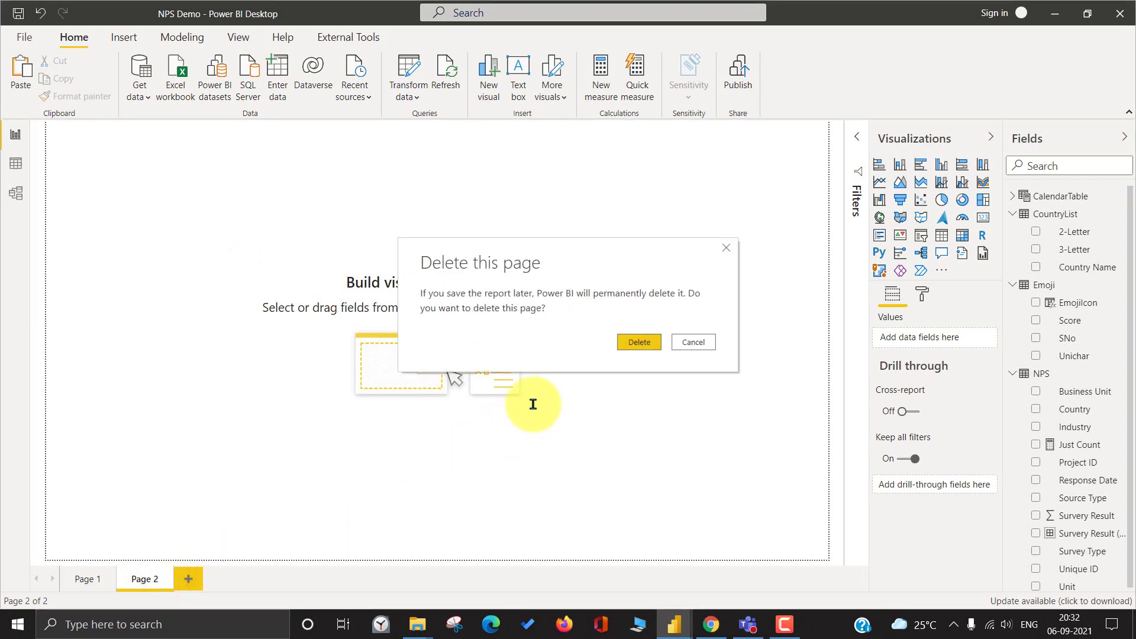
pyautogui.click(648, 339)
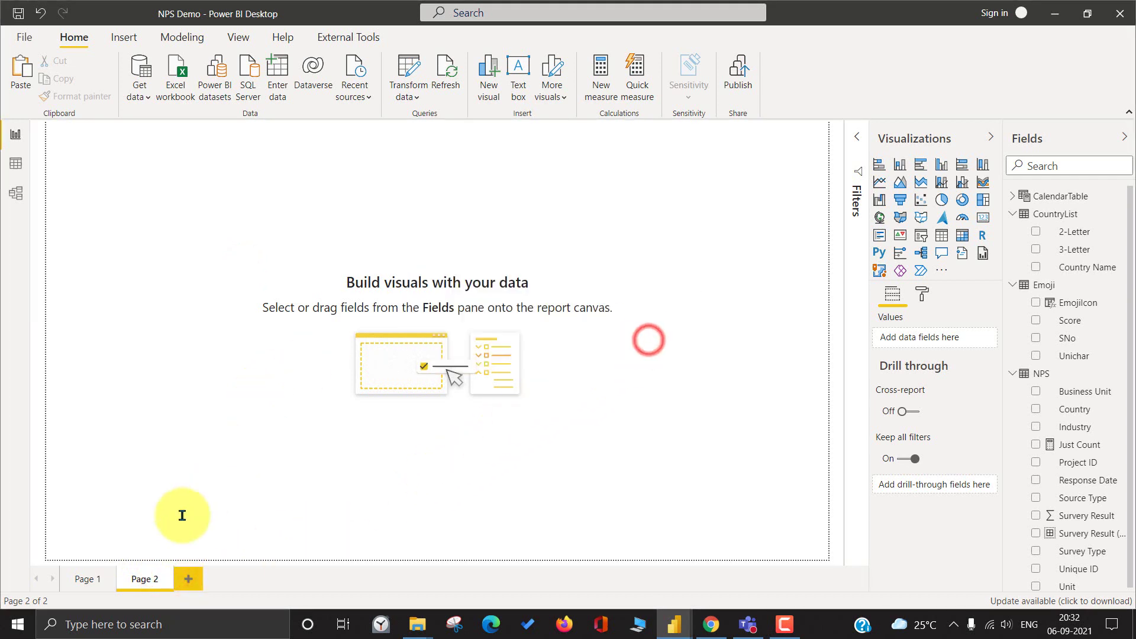
pyautogui.click(95, 578)
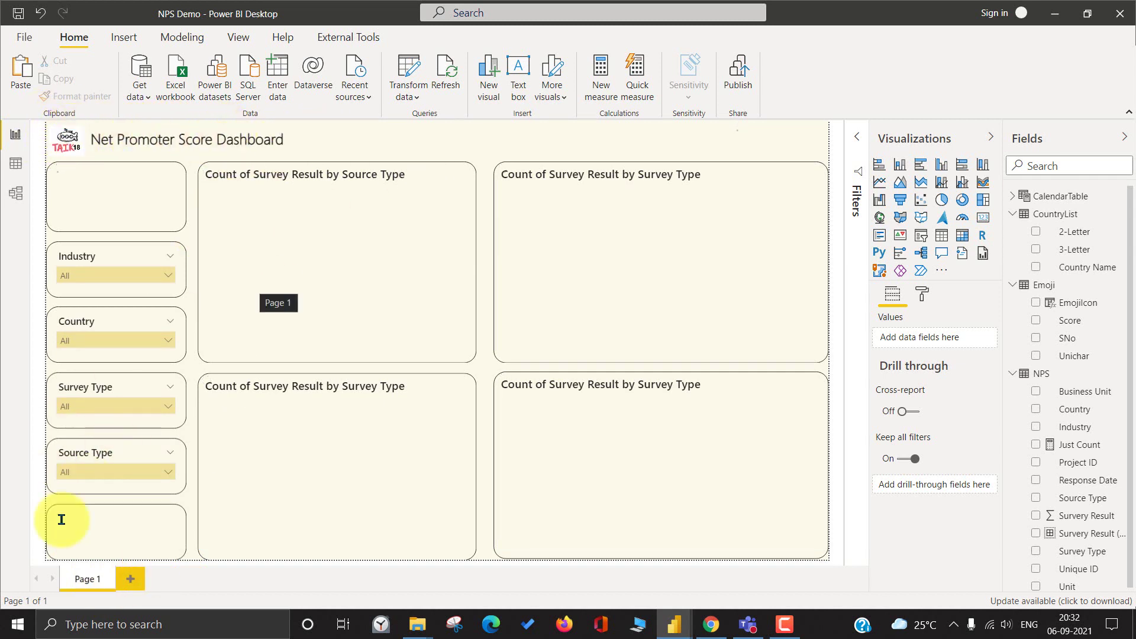
# - Duplicate the finished dashboard page, Page 1
pyautogui.click(77, 579)
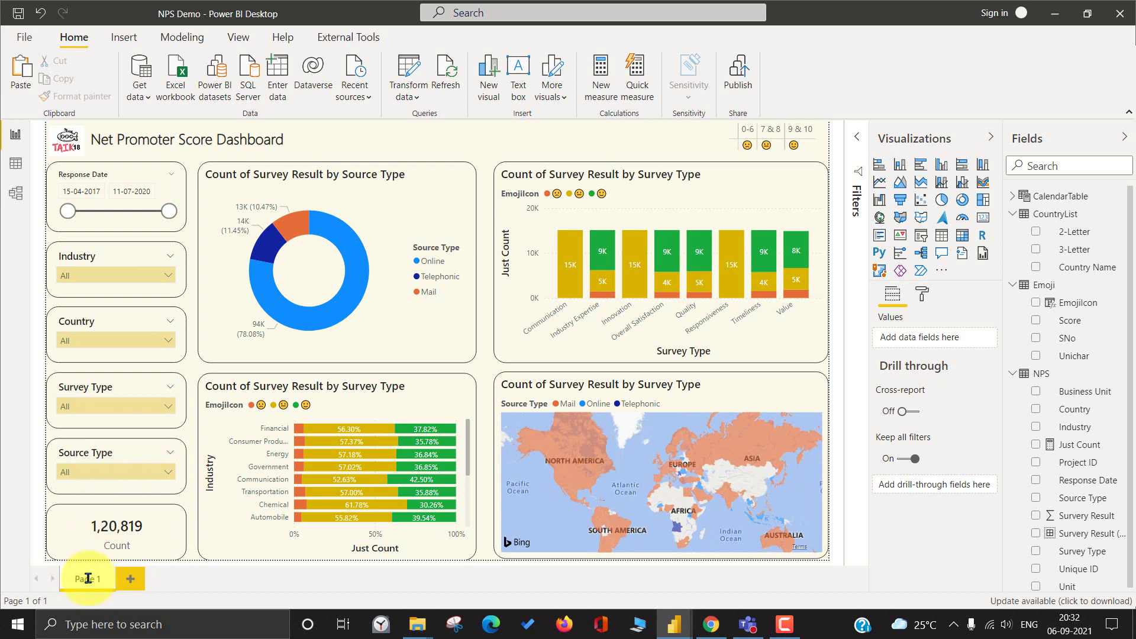
pyautogui.rightClick(74, 578)
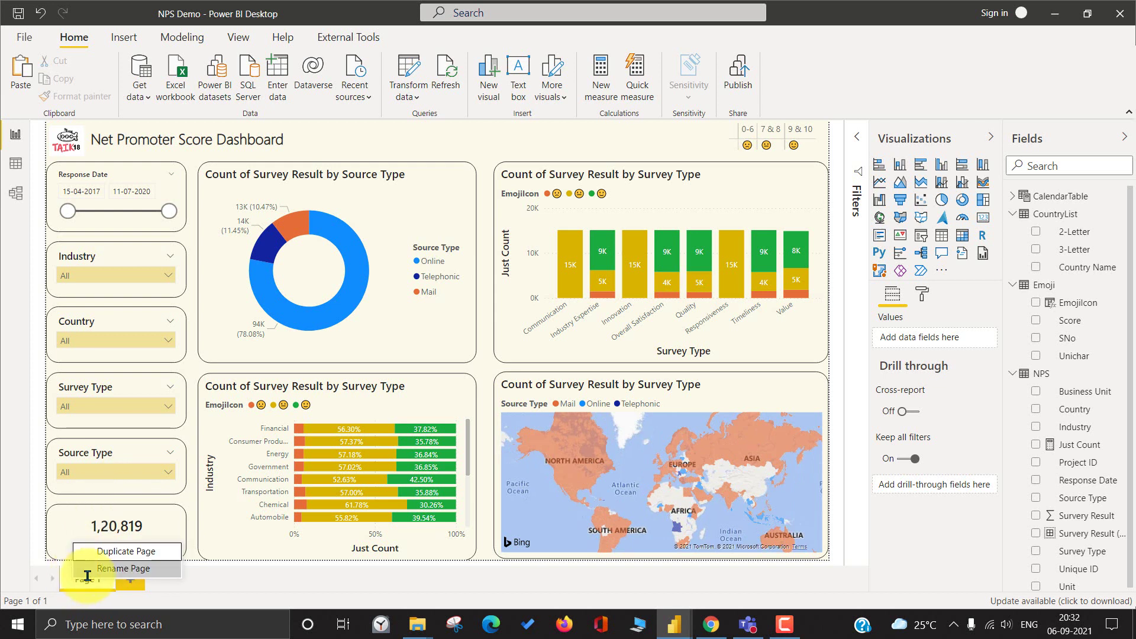
pyautogui.press('Escape')
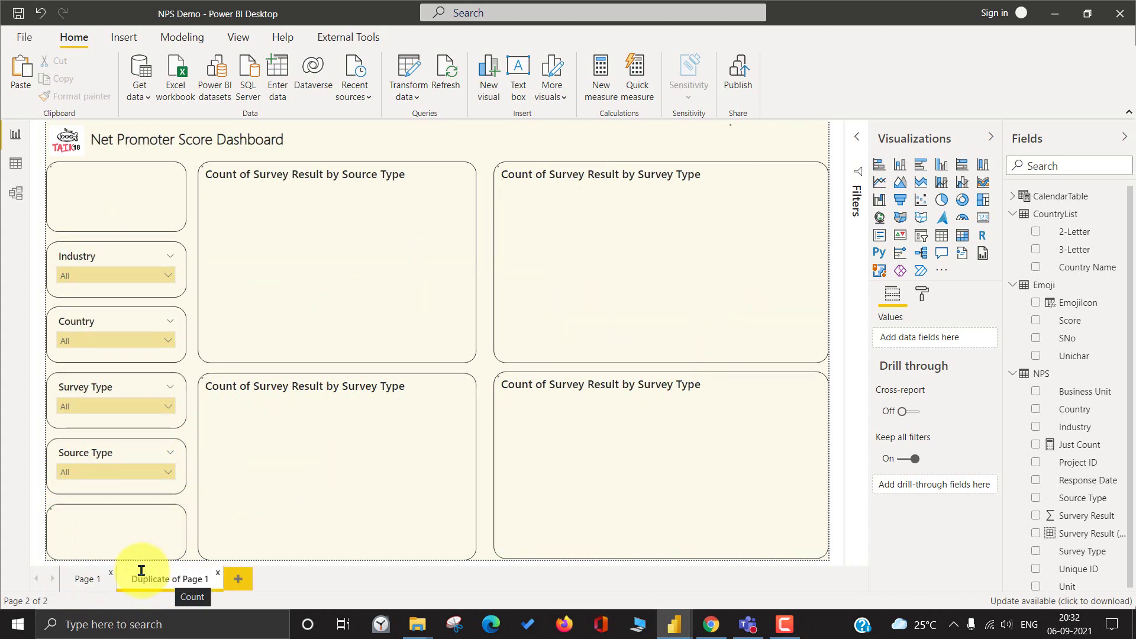
# - Rename the duplicated page as Survey Type
pyautogui.click(145, 577)
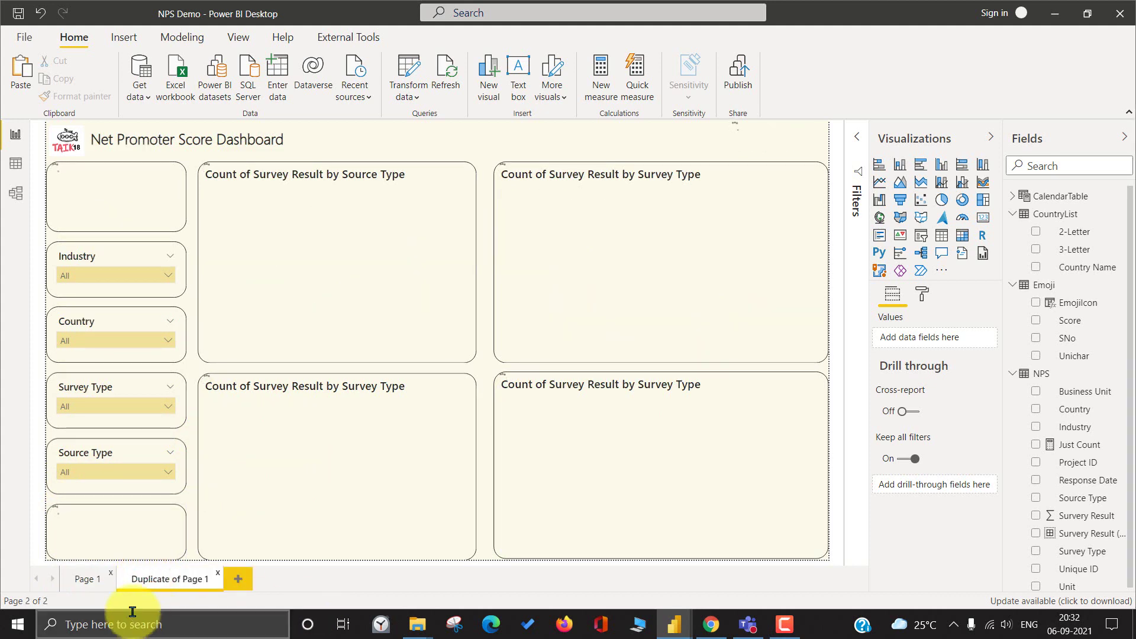
pyautogui.click(148, 573)
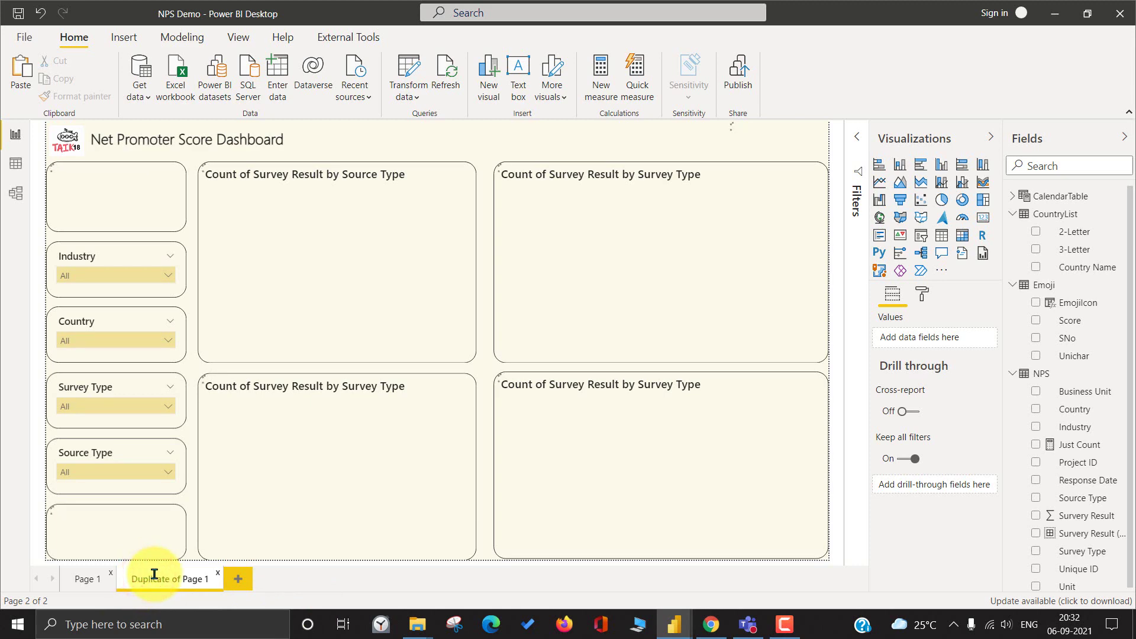
pyautogui.write('Survey Type')
pyautogui.press('Return')
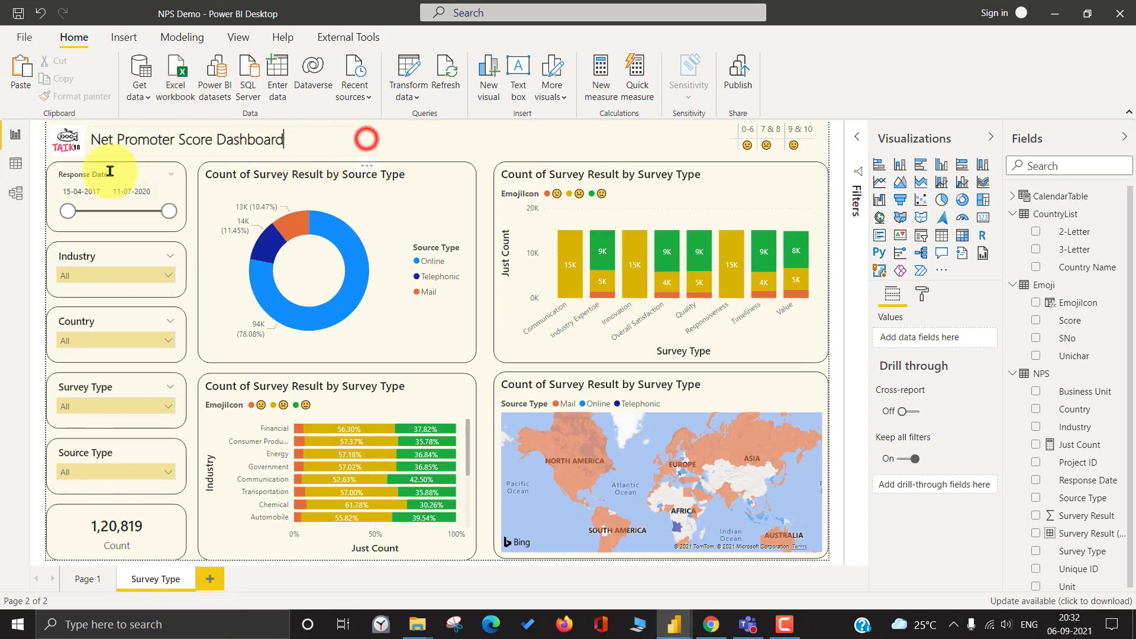
pyautogui.click(45, 158)
pyautogui.click(46, 159)
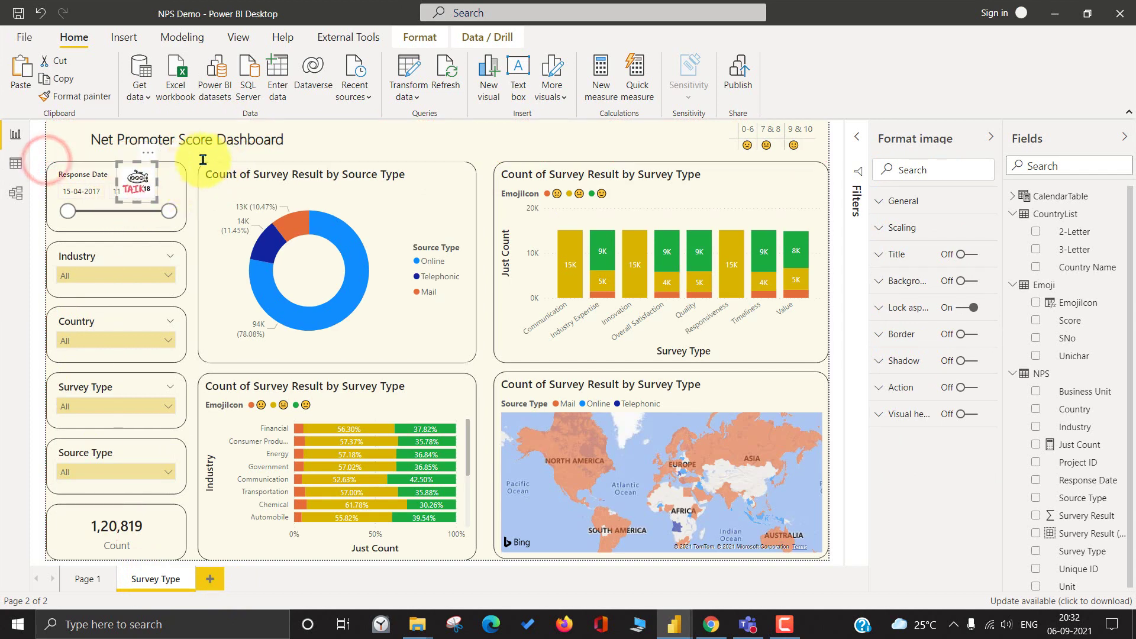
pyautogui.click(137, 176)
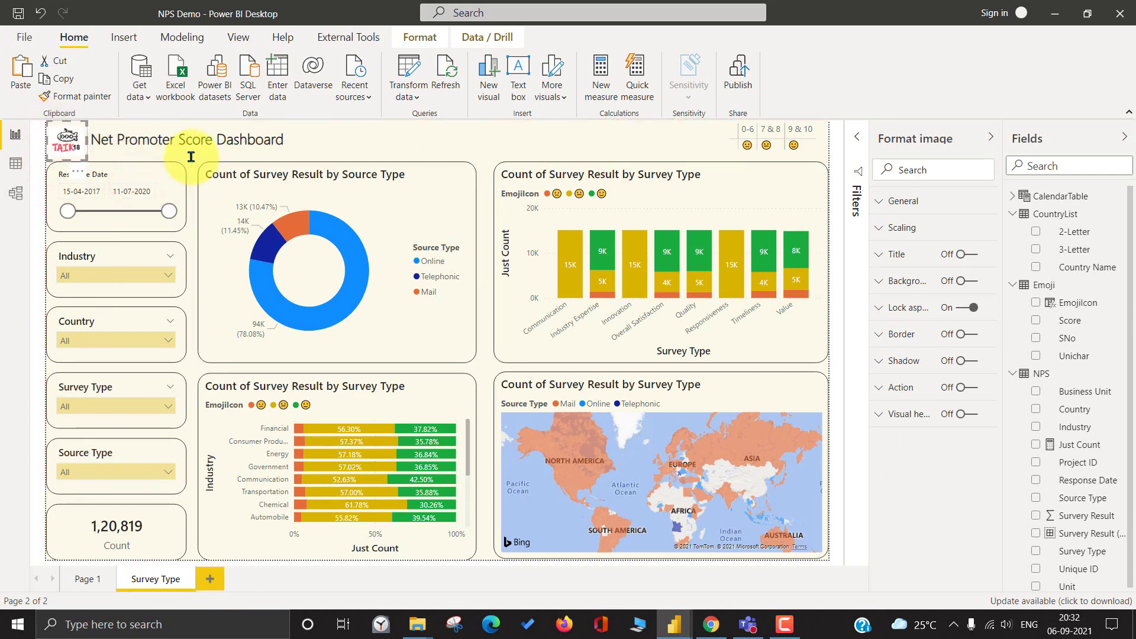
# - Delete the donut, both stacked charts and the map from the Survey Type page, keeping the slicers, count card and header
pyautogui.moveTo(190, 155); pyautogui.dragTo(876, 598)
pyautogui.press('Delete')
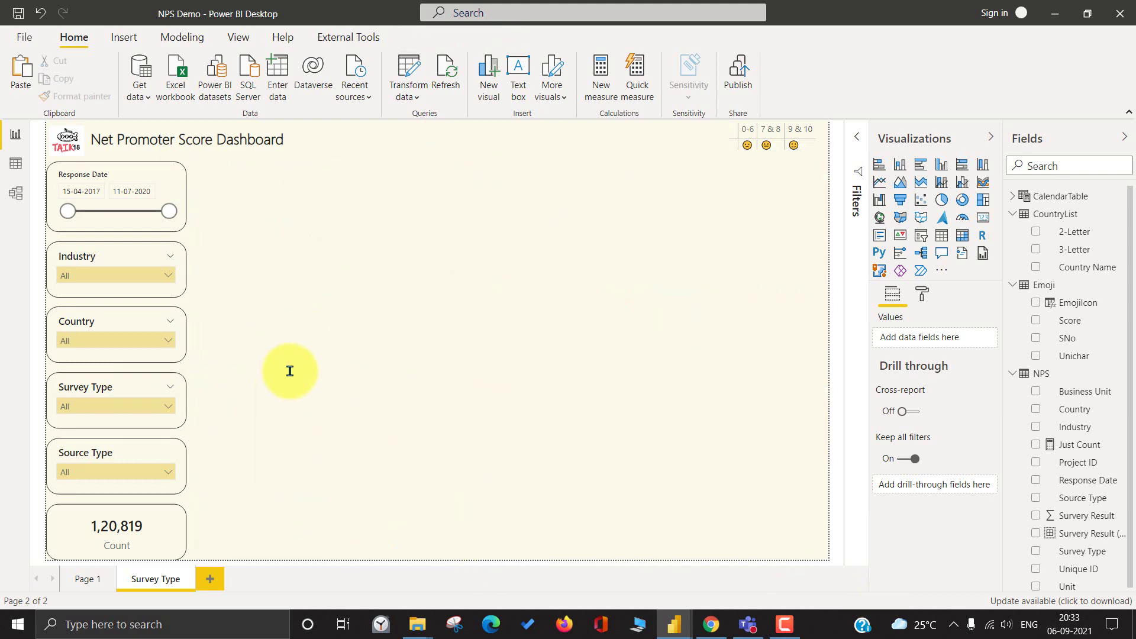
pyautogui.click(337, 254)
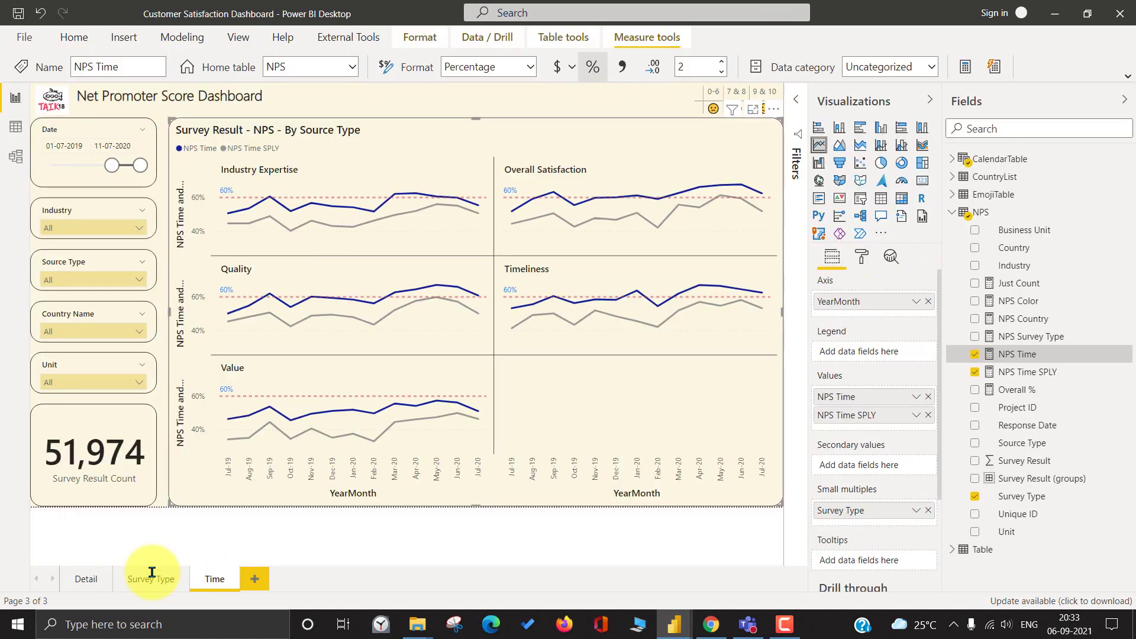
# - In the Customer Satisfaction Dashboard report, go to the Survey Type page and view the combo chart's NPS Survey Type measure formula
pyautogui.click(152, 574)
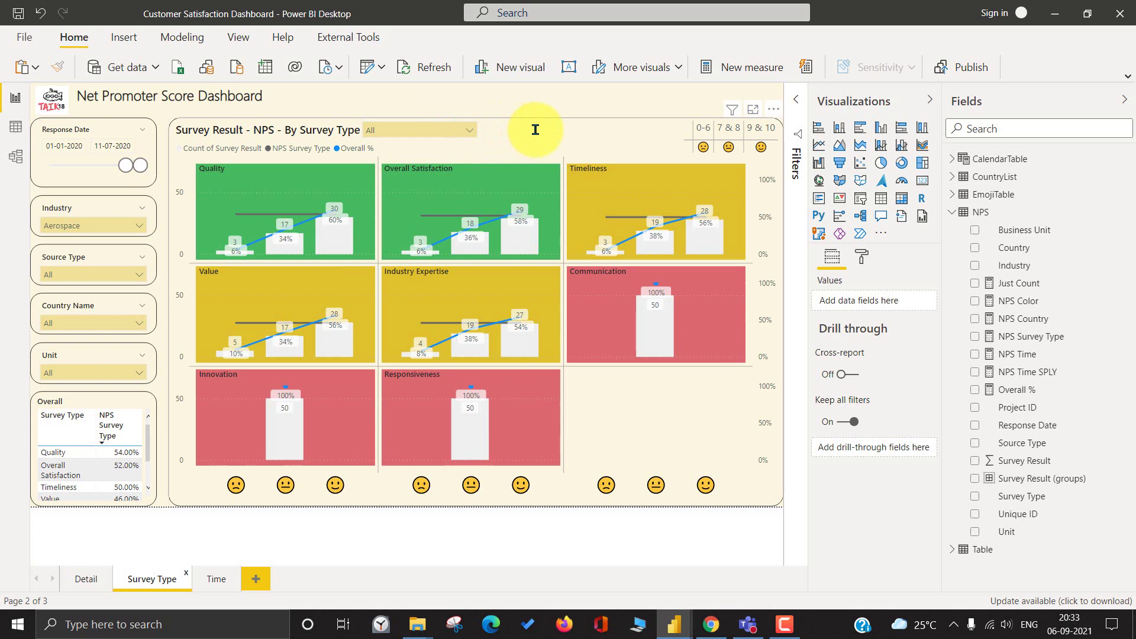
pyautogui.click(537, 129)
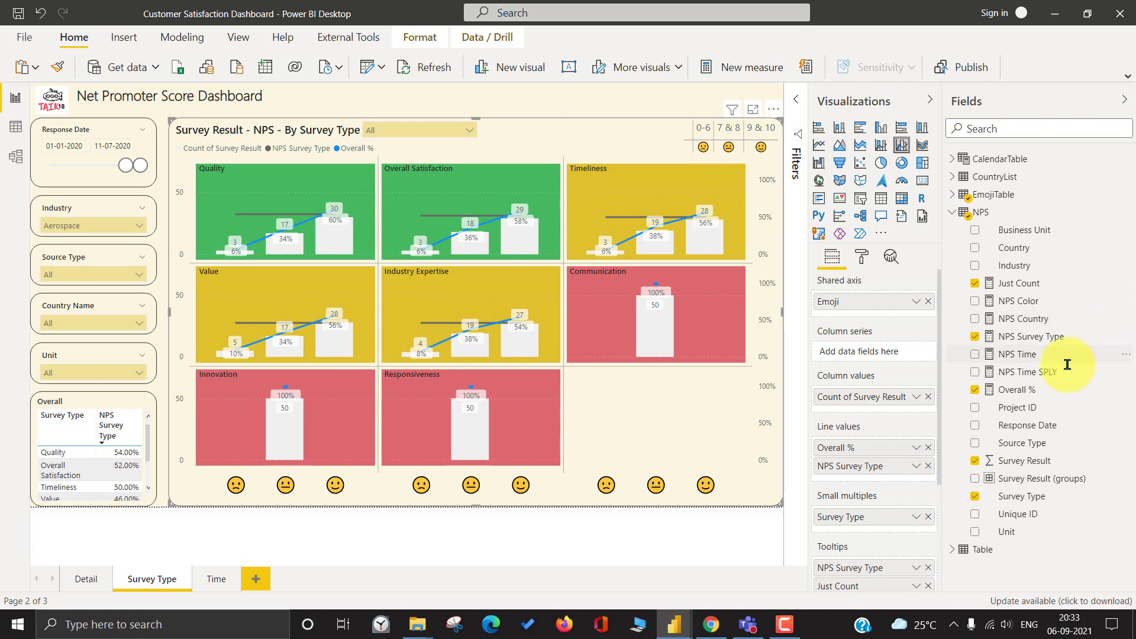
pyautogui.click(1008, 335)
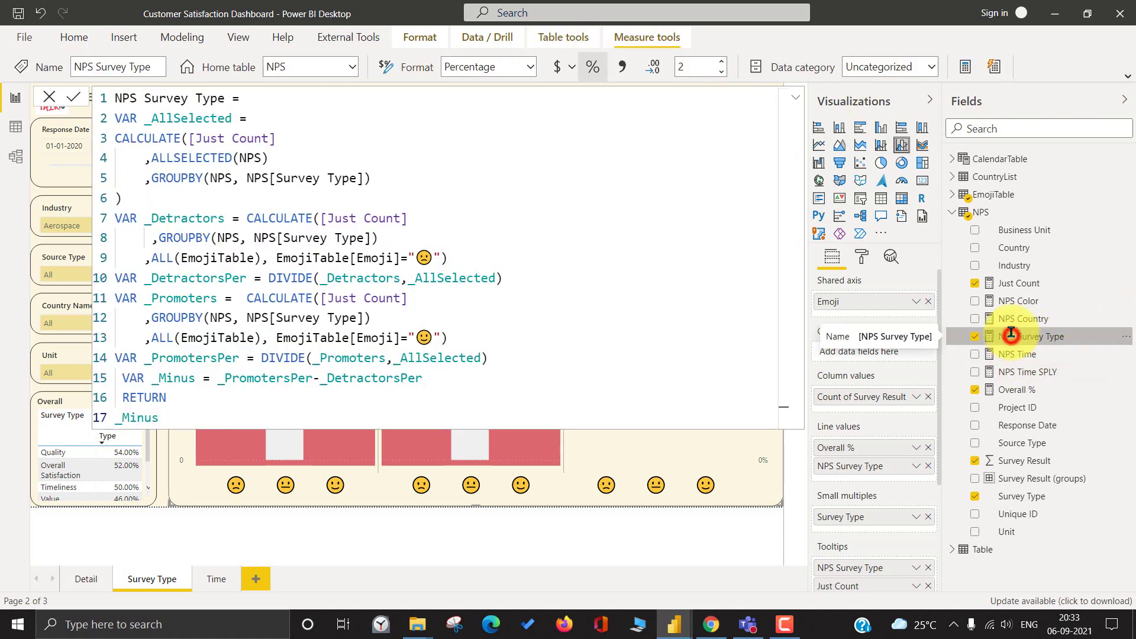
# - Show the Overall % measure's formula and examine its _NPS variable
pyautogui.click(1019, 390)
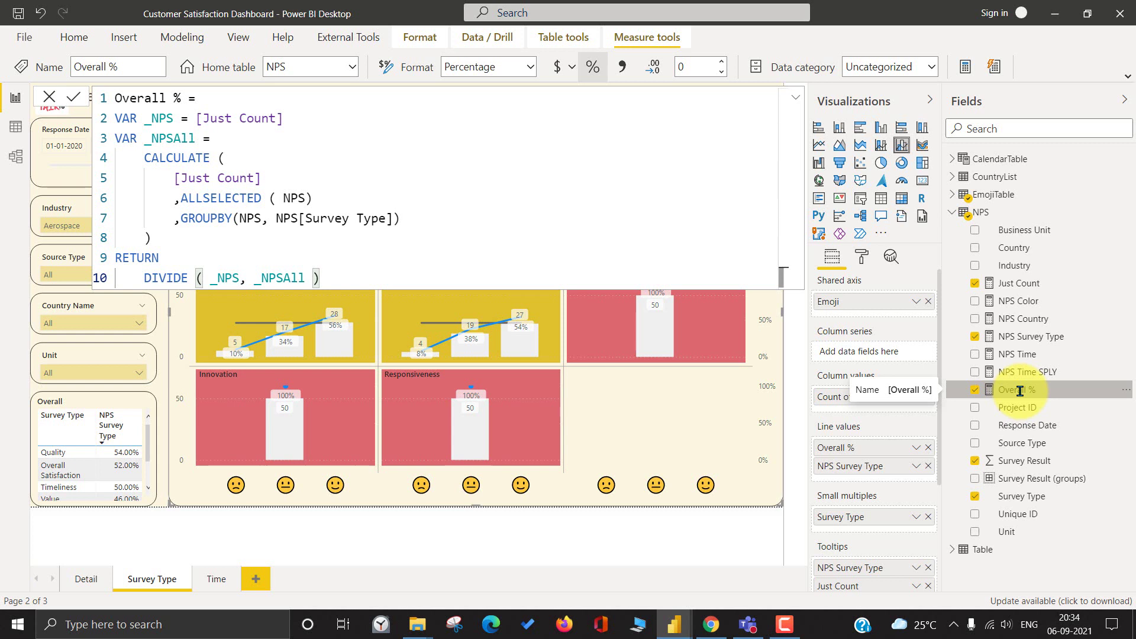
pyautogui.click(116, 114)
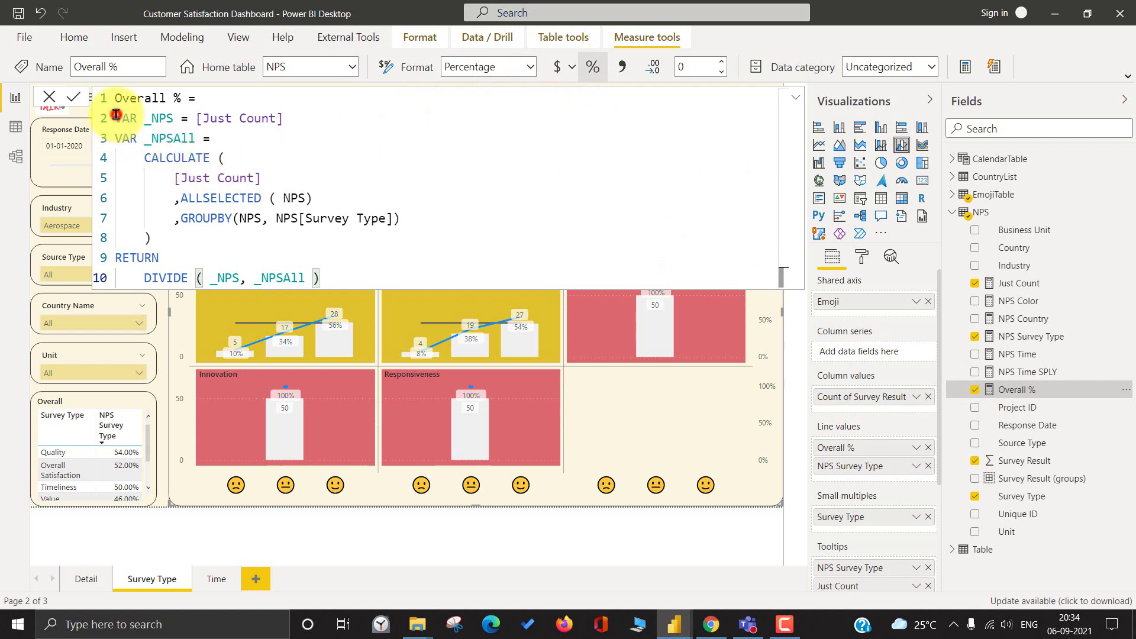
pyautogui.moveTo(116, 114); pyautogui.dragTo(270, 118)
pyautogui.click(288, 120)
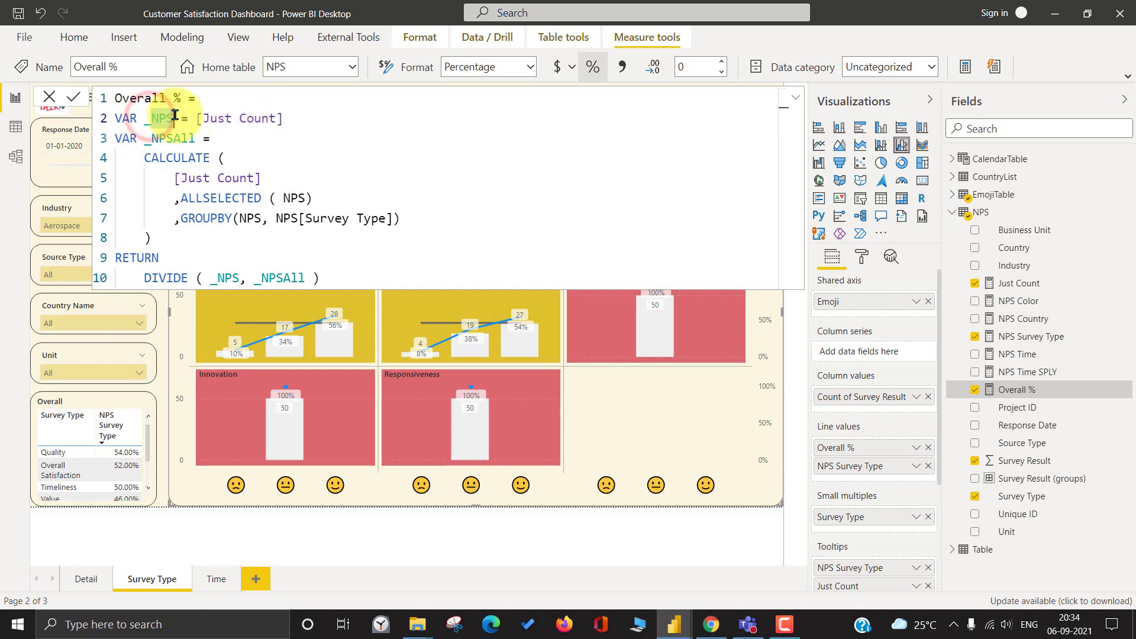
pyautogui.click(173, 117)
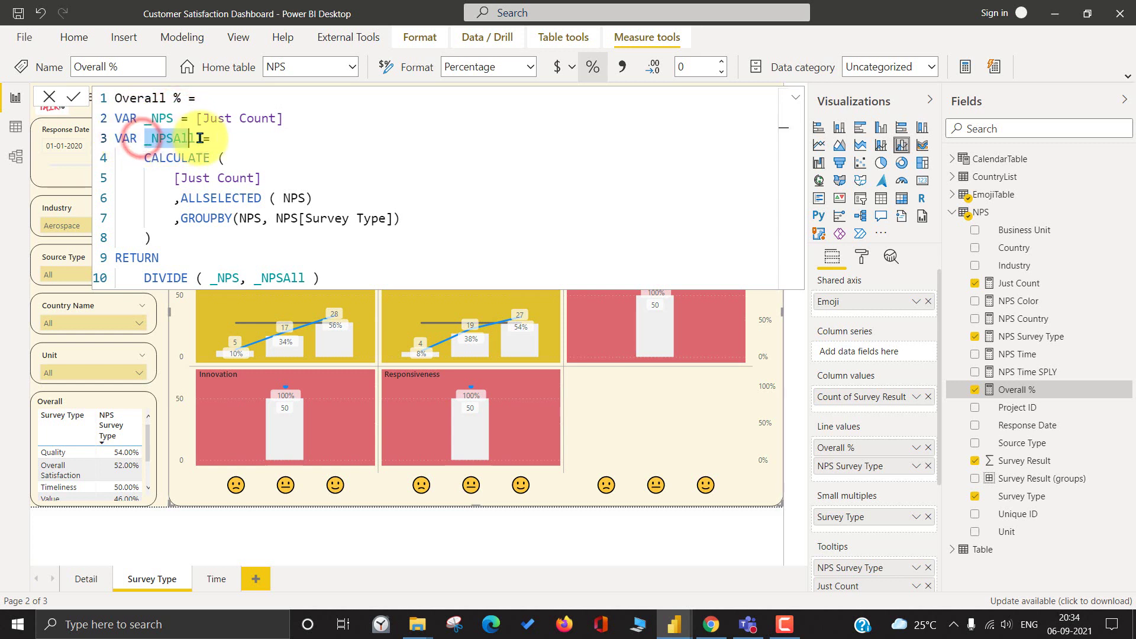
# - Examine the _NPSAll variable's CALCULATE expression, its [Just Count] argument and its ALLSELECTED filter in the Overall % formula
pyautogui.click(223, 138)
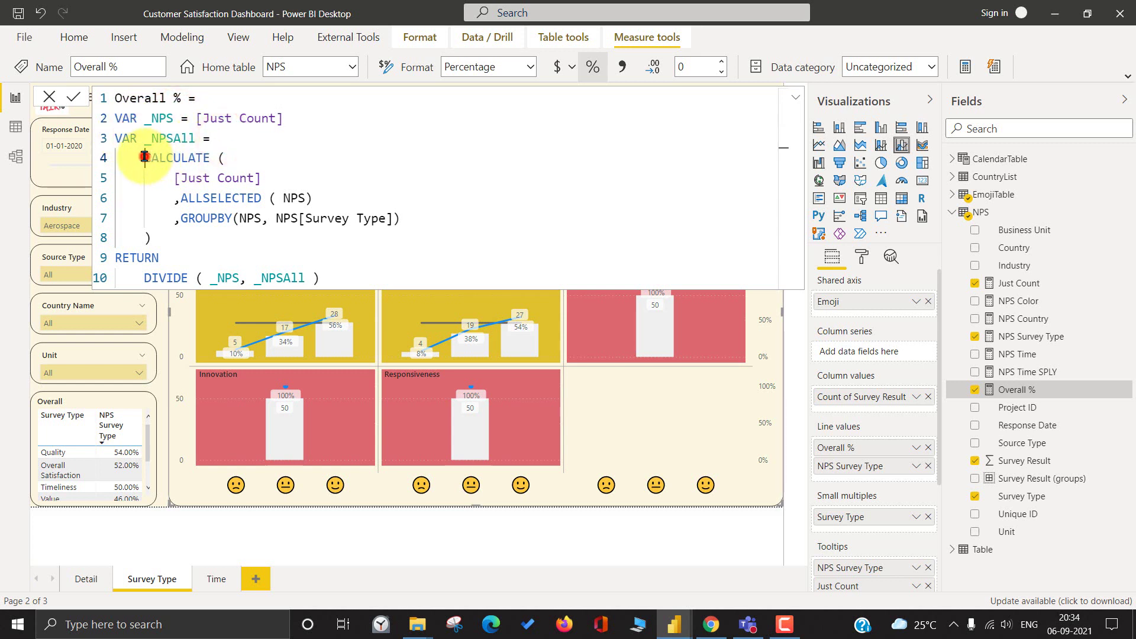
pyautogui.moveTo(144, 158); pyautogui.dragTo(231, 158)
pyautogui.click(229, 158)
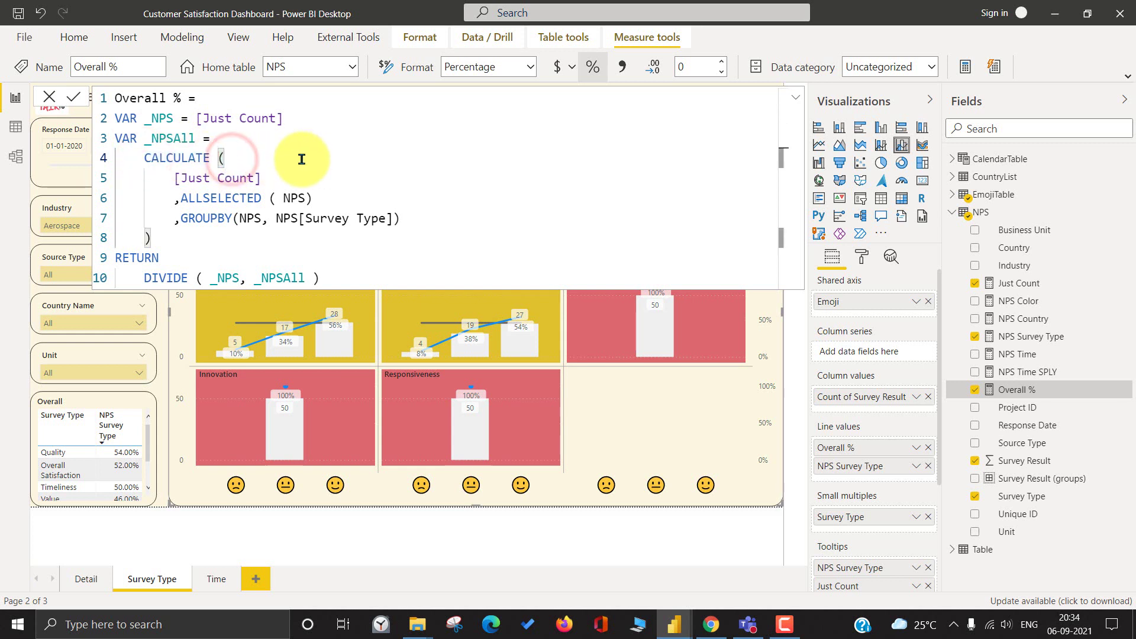
pyautogui.press('Right')
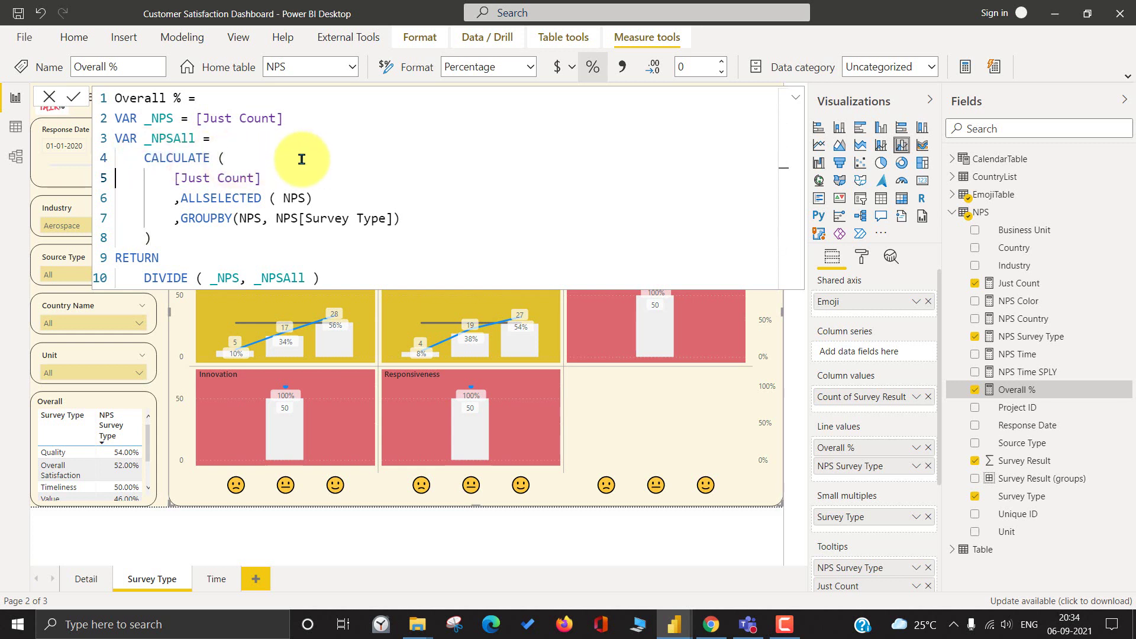
pyautogui.press('Left')
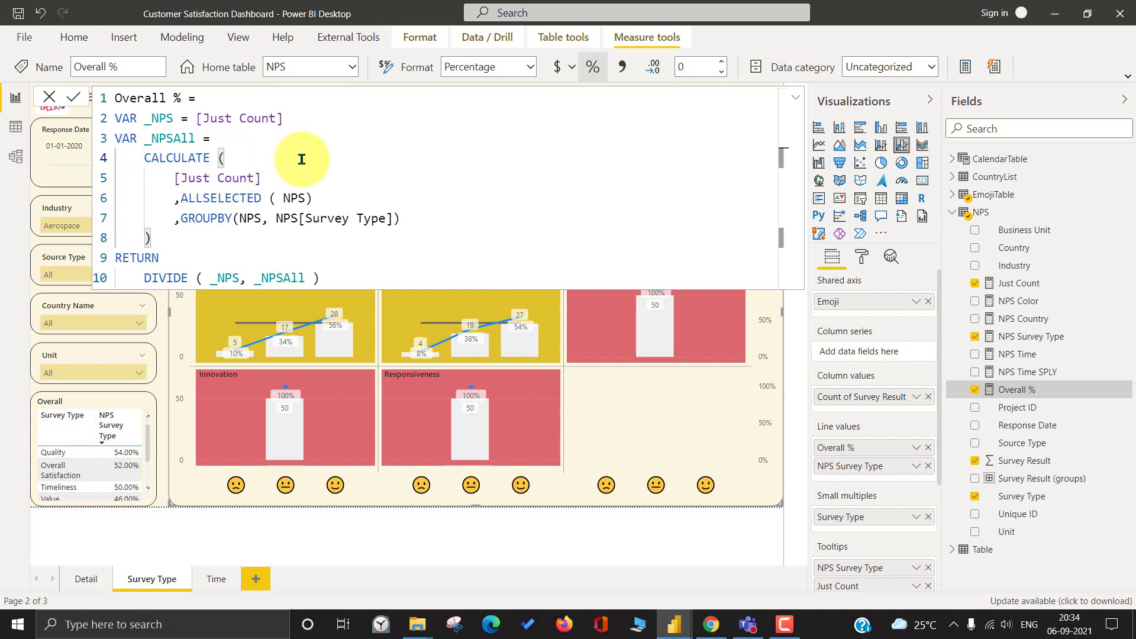
pyautogui.press('Right')
pyautogui.press('Left')
pyautogui.press('BackSpace')
pyautogui.write('(')
pyautogui.press('Down')
pyautogui.press('Left')
pyautogui.press('Left')
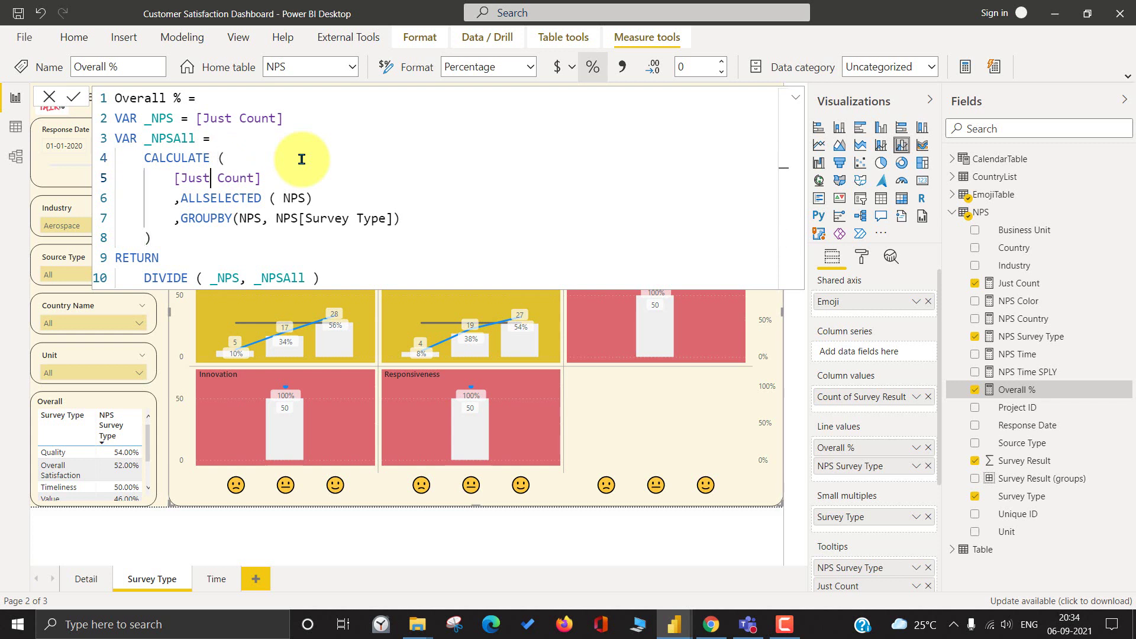
pyautogui.press('End')
pyautogui.hotkey('shift', 'Home')
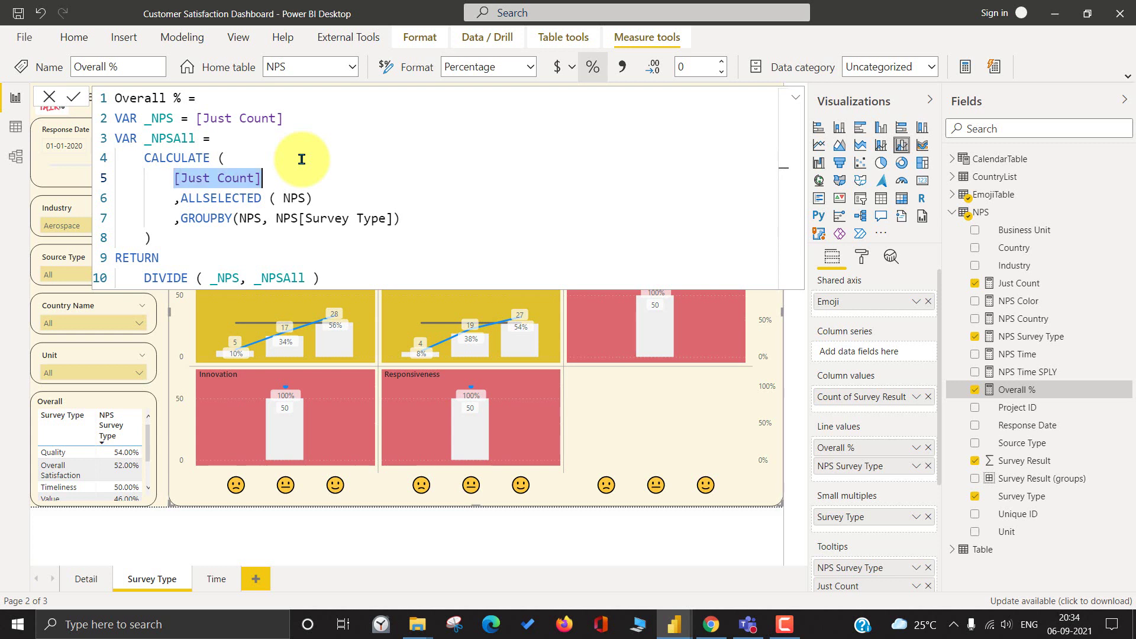
pyautogui.press('End')
pyautogui.press('Down')
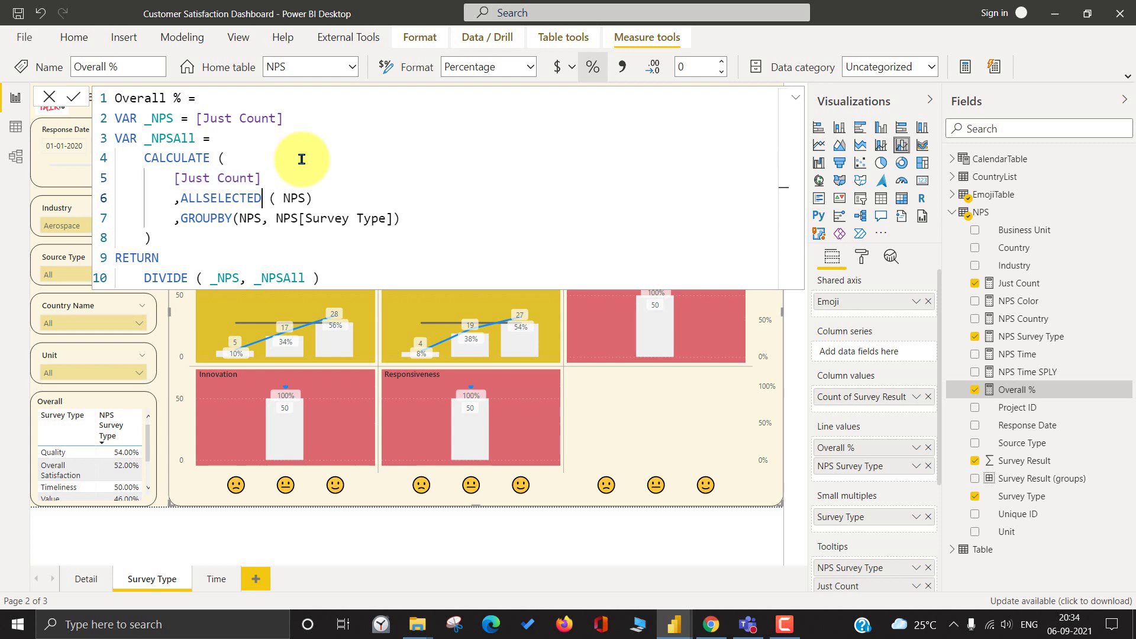
pyautogui.press('Left')
pyautogui.press('Delete')
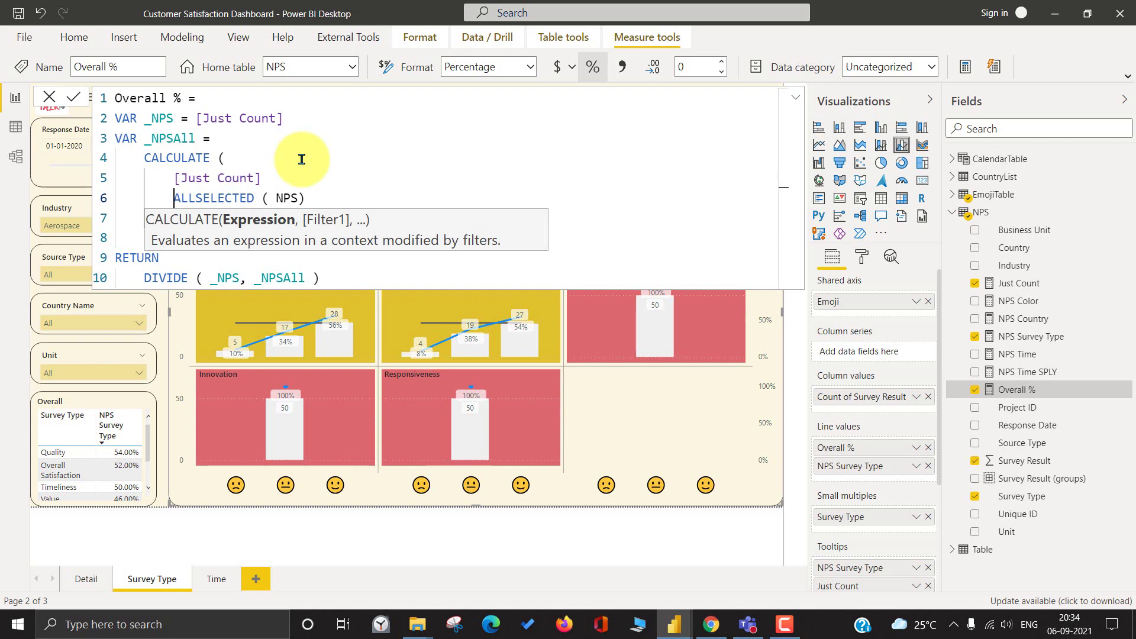
pyautogui.write(',')
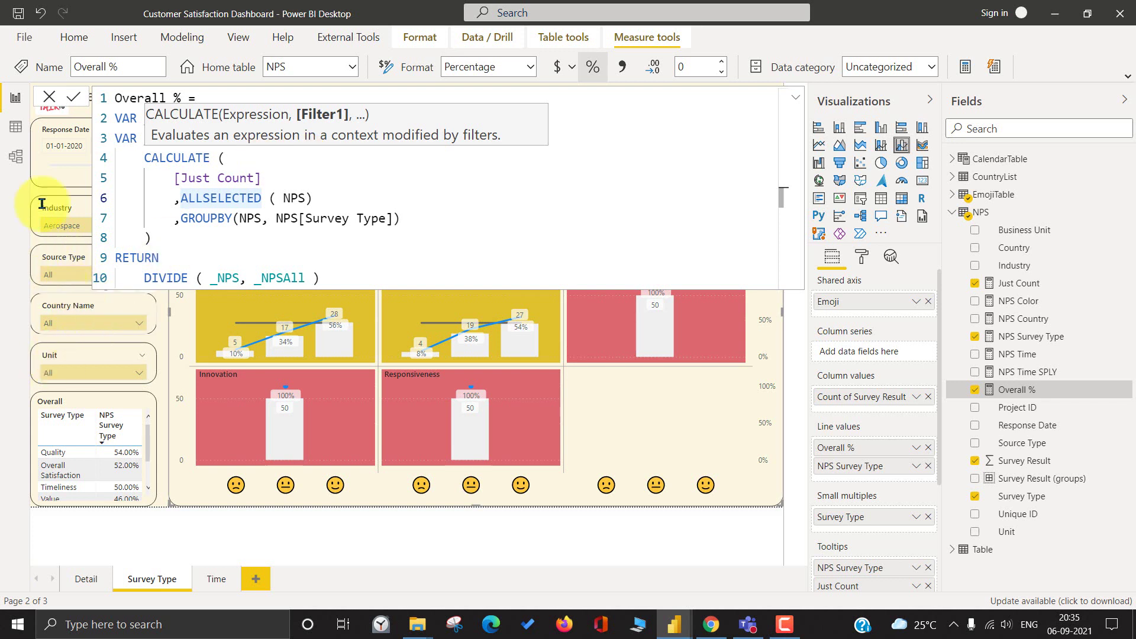
# - Examine the GROUPBY filter on NPS[Survey Type] in the Overall % formula
pyautogui.click(176, 219)
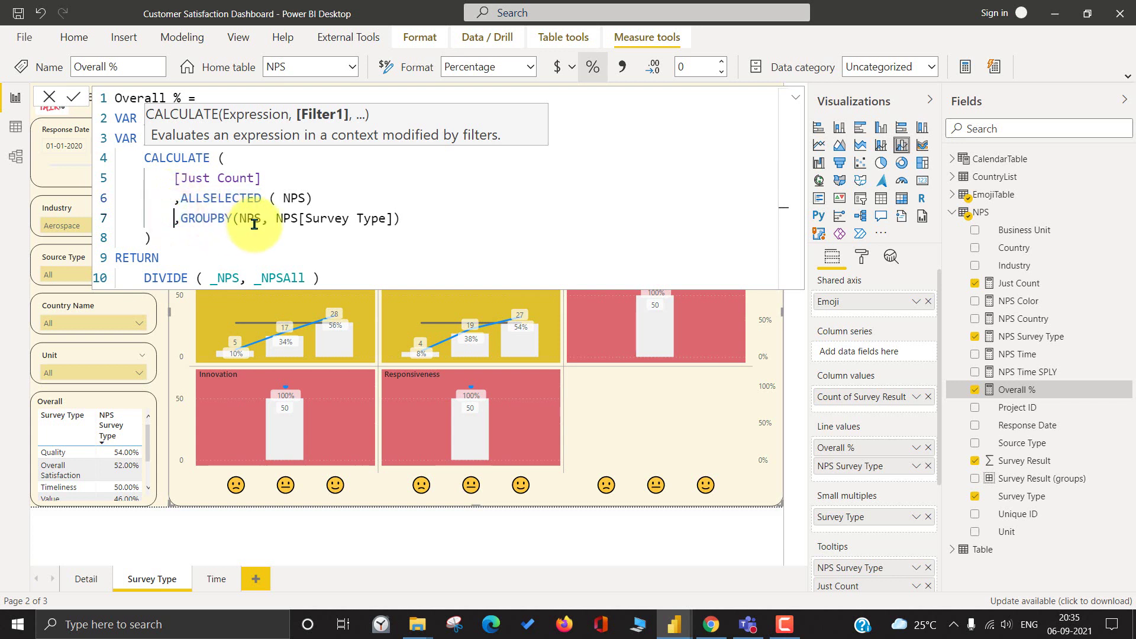
pyautogui.press('Right')
pyautogui.press('Right')
pyautogui.press('Right')
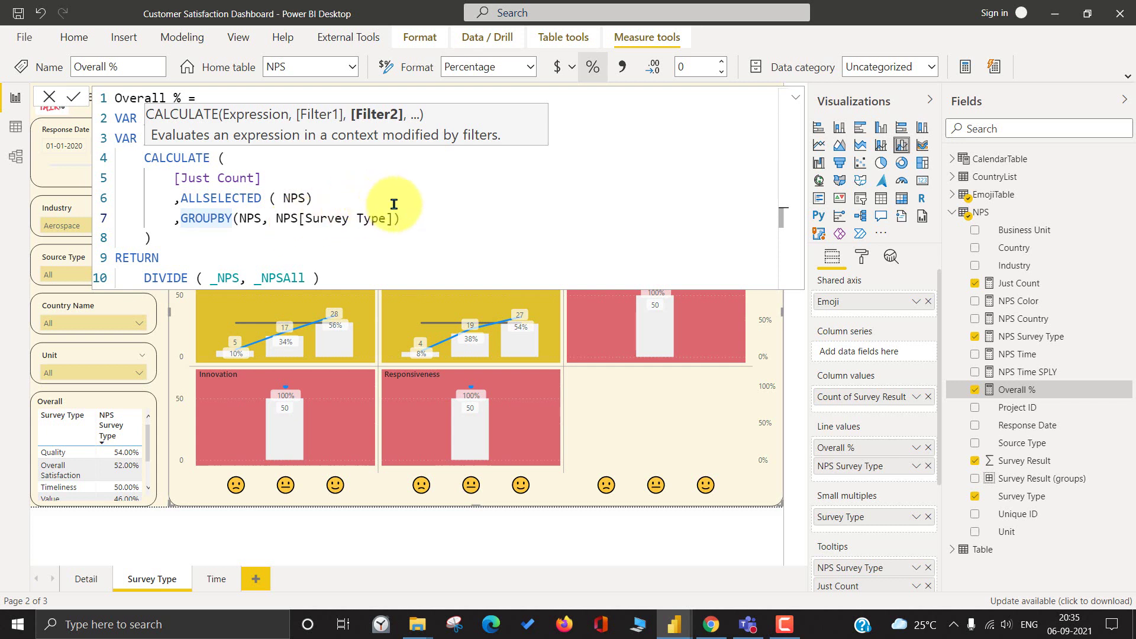
pyautogui.click(417, 215)
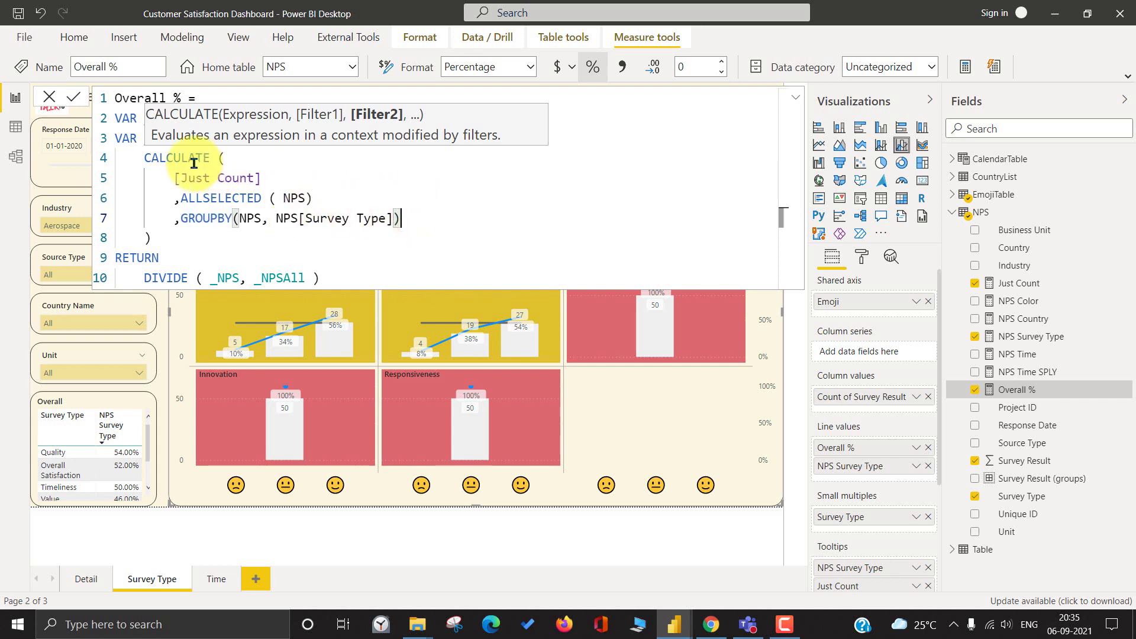
pyautogui.click(150, 98)
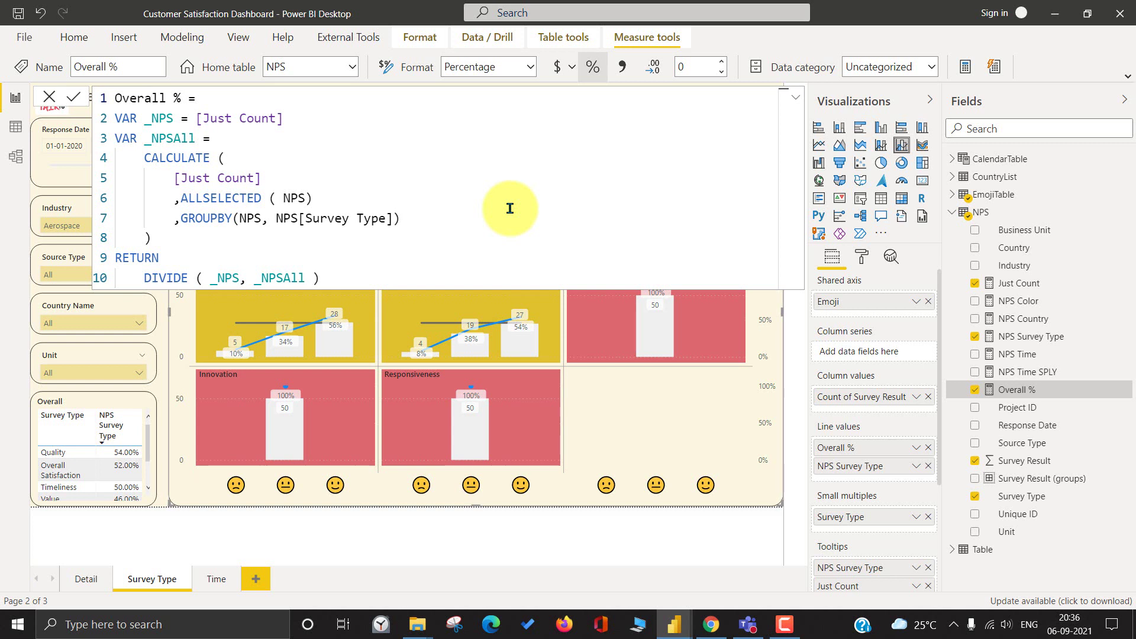
# - Insert an empty line below RETURN in the Overall % formula and comment _NPS with //10 and _NPSAll with //100
pyautogui.click(245, 258)
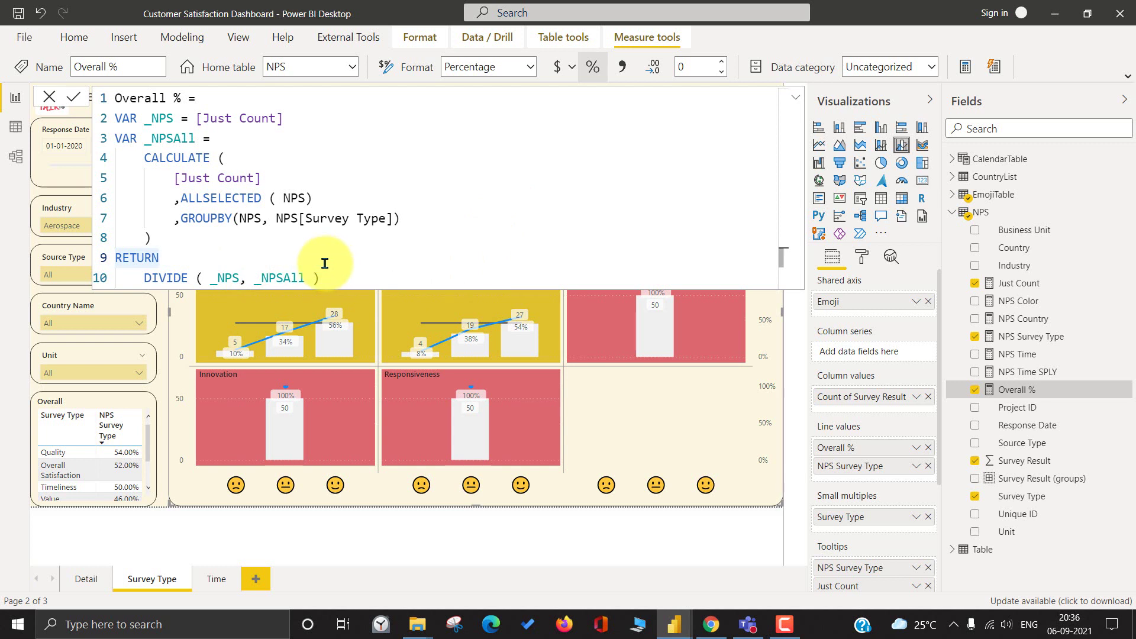
pyautogui.press('Return')
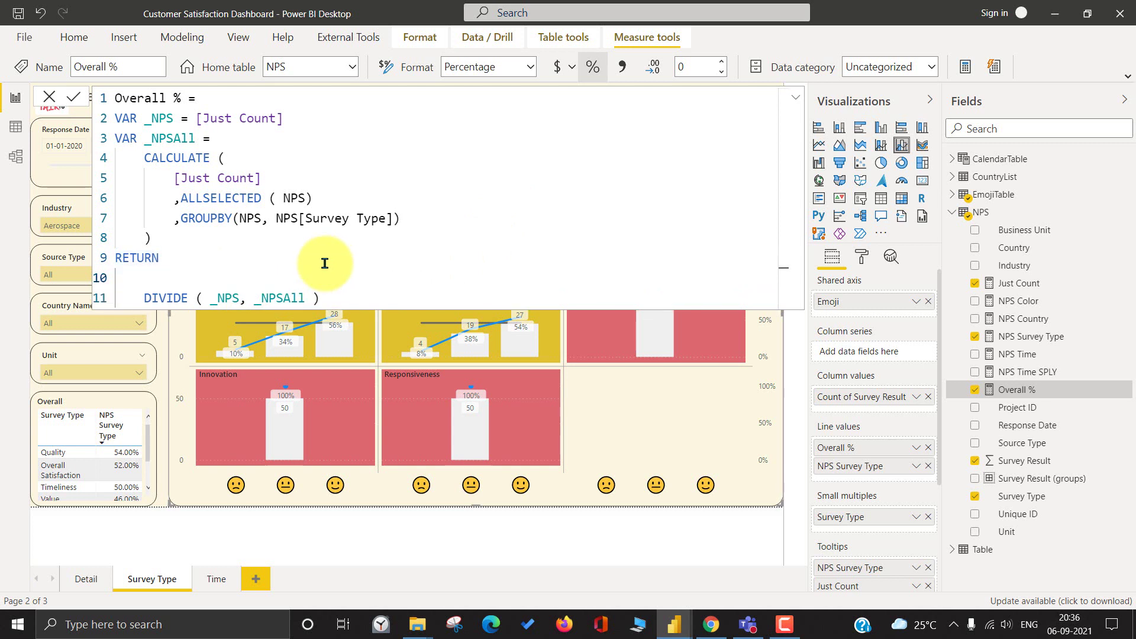
pyautogui.hotkey('ctrl', 'Home')
pyautogui.press('Down')
pyautogui.press('End')
pyautogui.write('//10')
pyautogui.press('Down')
pyautogui.write('//100')
# - Add the comment //10,100 on the empty line above DIVIDE and commit the Overall % formula
pyautogui.press('Down')
pyautogui.press('Down')
pyautogui.press('Down')
pyautogui.press('Down')
pyautogui.press('Down')
pyautogui.press('Down')
pyautogui.press('Down')
pyautogui.press('Tab')
pyautogui.press('Tab')
pyautogui.press('Tab')
pyautogui.write('10,100')
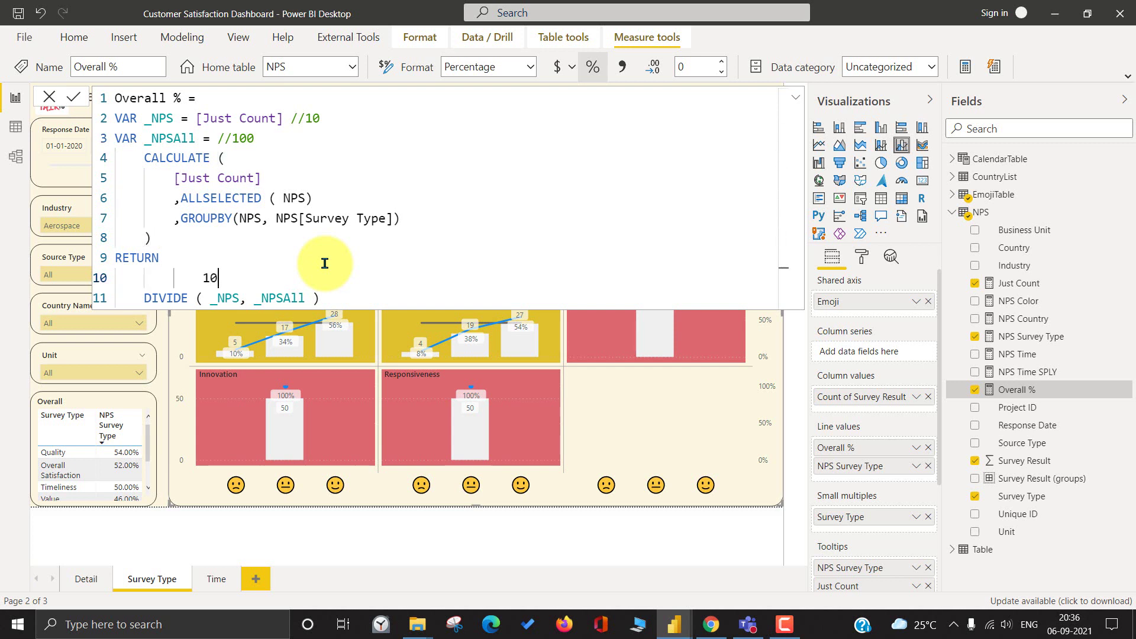
pyautogui.press('Left')
pyautogui.press('Left')
pyautogui.press('Left')
pyautogui.press('Left')
pyautogui.press('Left')
pyautogui.press('Left')
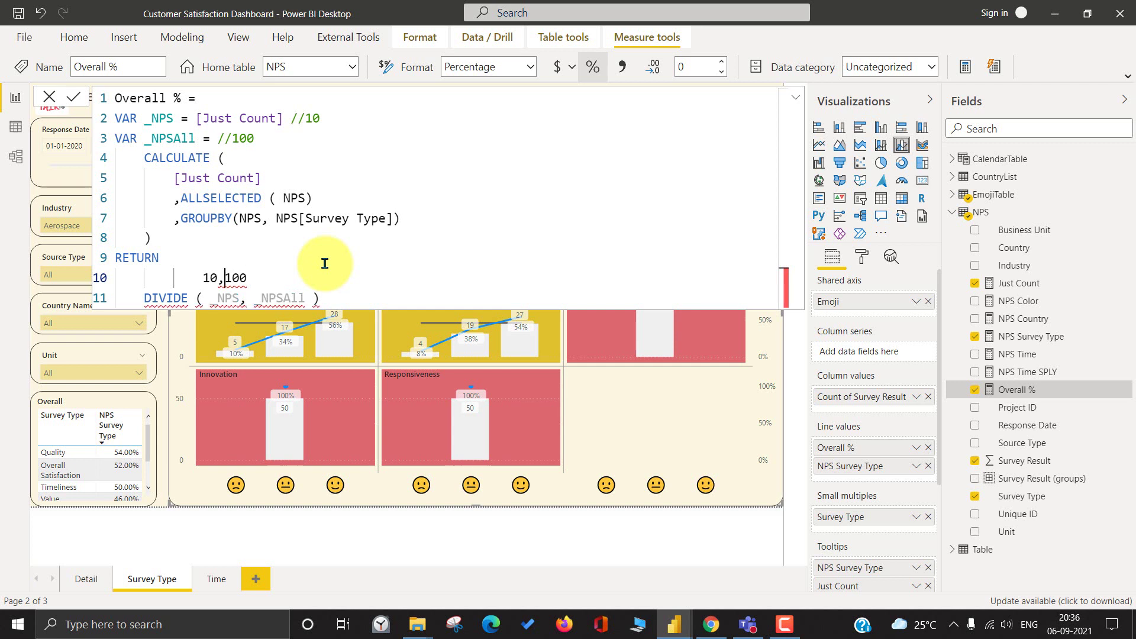
pyautogui.write('//')
pyautogui.press('Up')
pyautogui.press('Up')
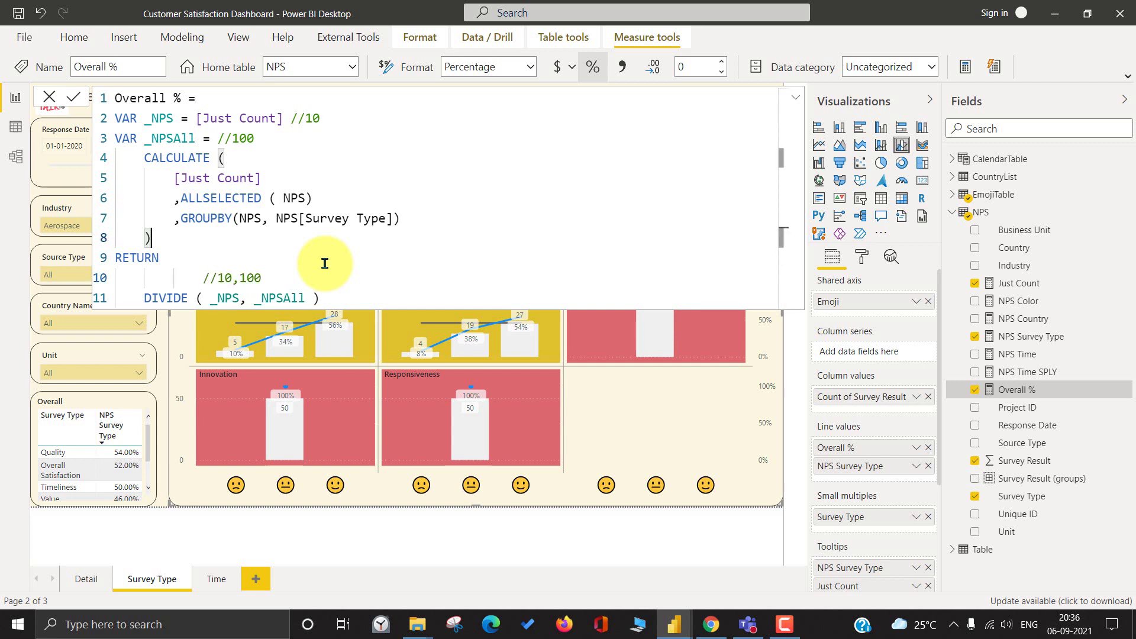
pyautogui.click(73, 95)
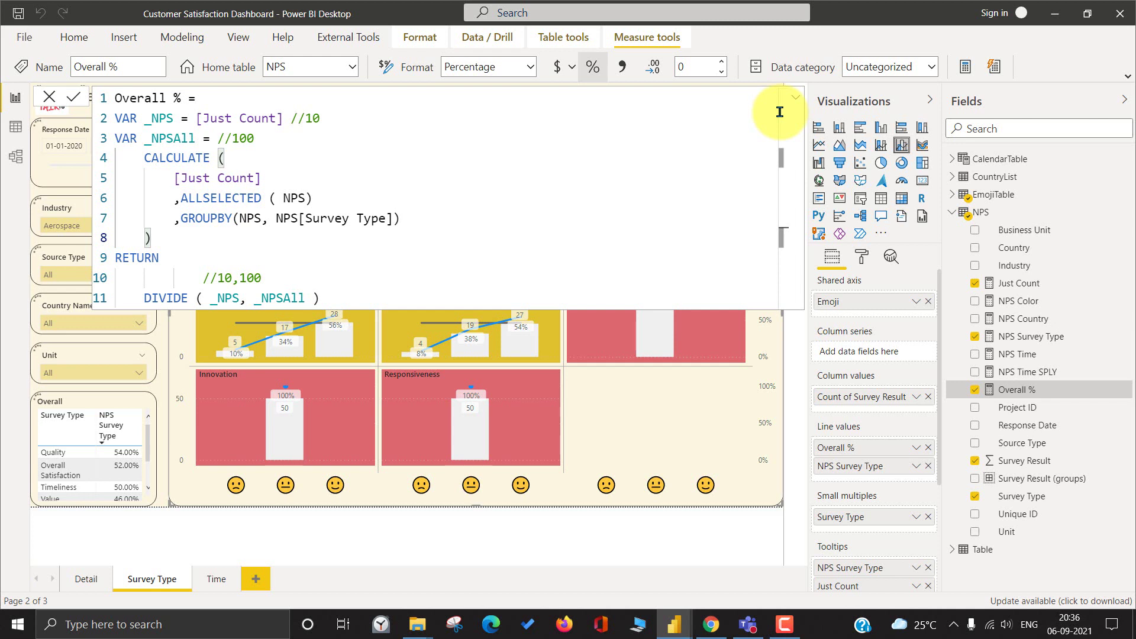
# - Copy the complete Overall % measure formula
pyautogui.hotkey('ctrl', 'End')
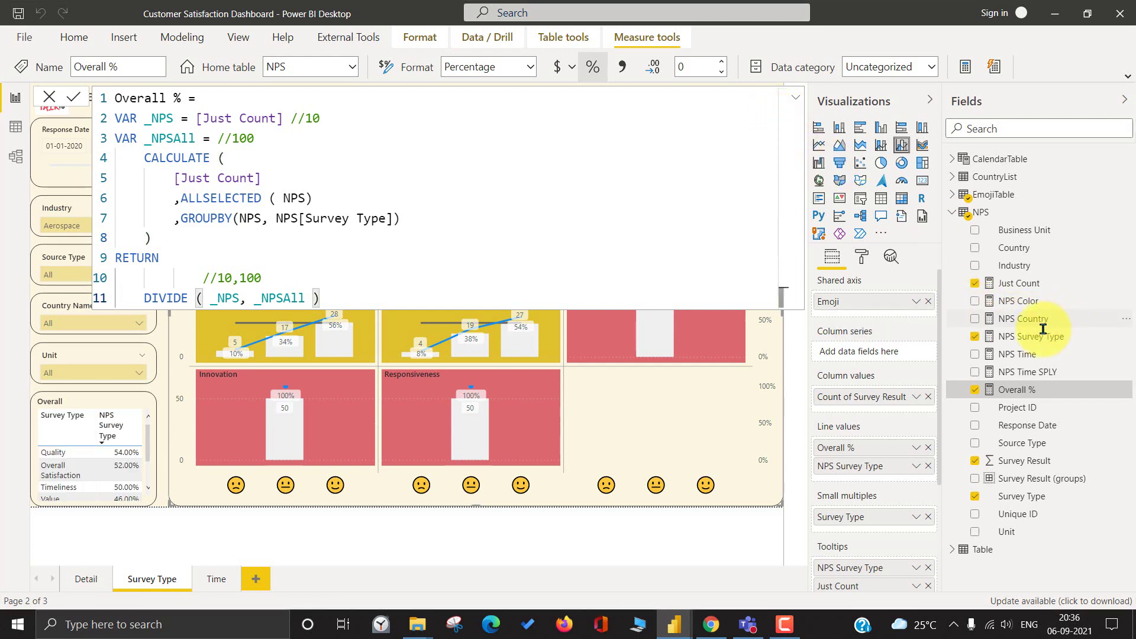
pyautogui.click(496, 183)
pyautogui.hotkey('ctrl', 'a')
pyautogui.hotkey('ctrl', 'c')
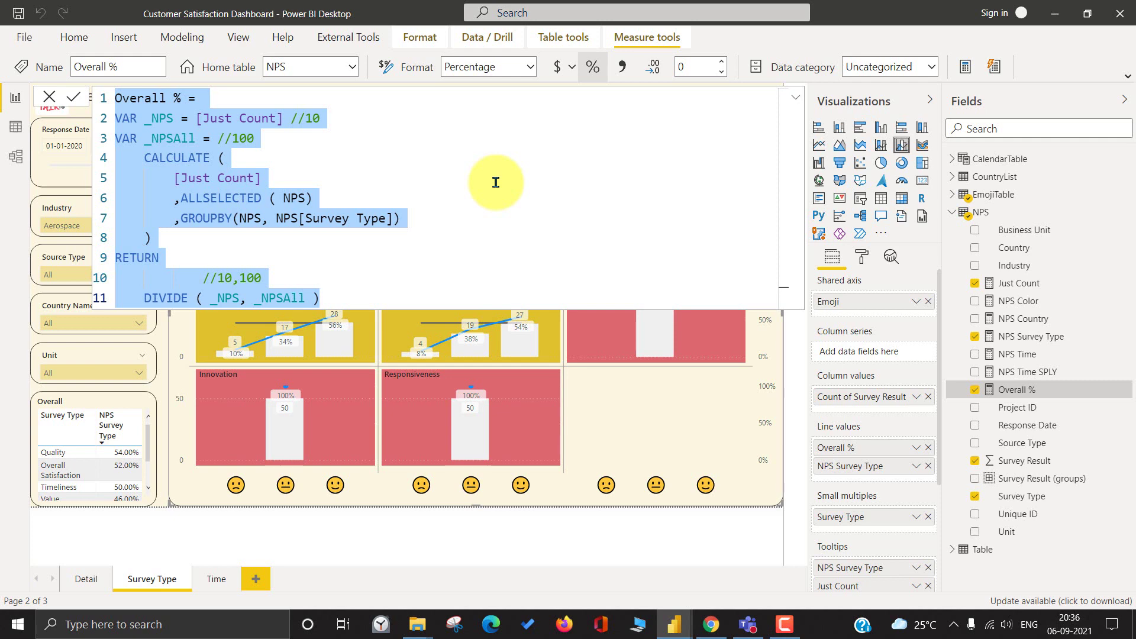
# - Switch to NPS Demo and create a measure in the NPS table from the copied Overall % formula, then commit it
pyautogui.hotkey('alt', 'Tab')
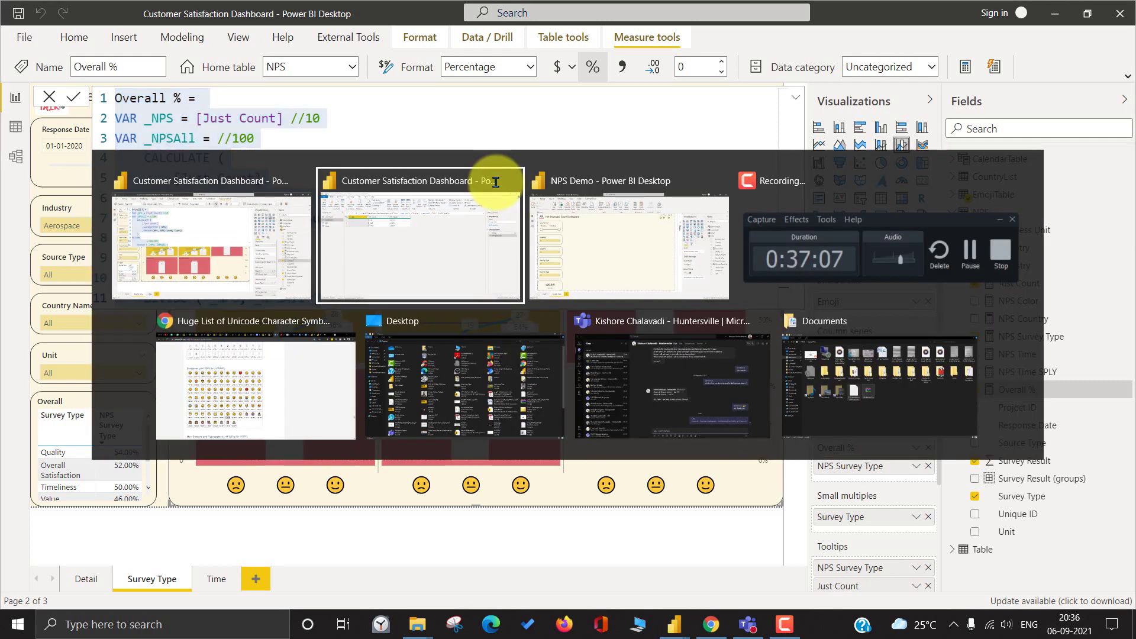
pyautogui.hotkey('alt', 'Tab')
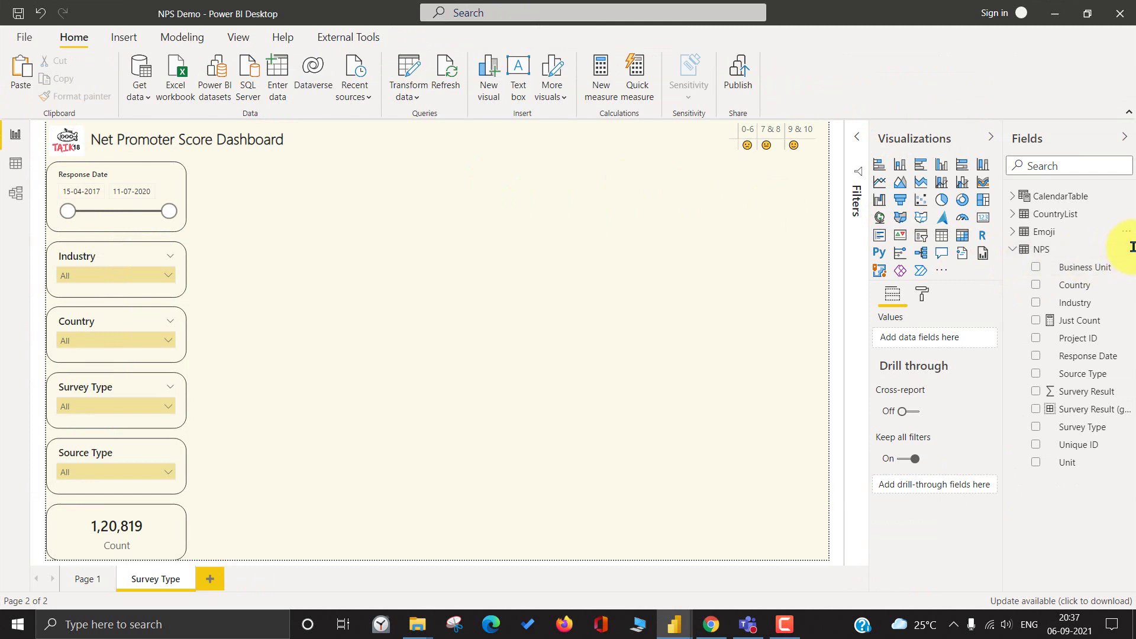
pyautogui.click(1131, 247)
pyautogui.click(1096, 254)
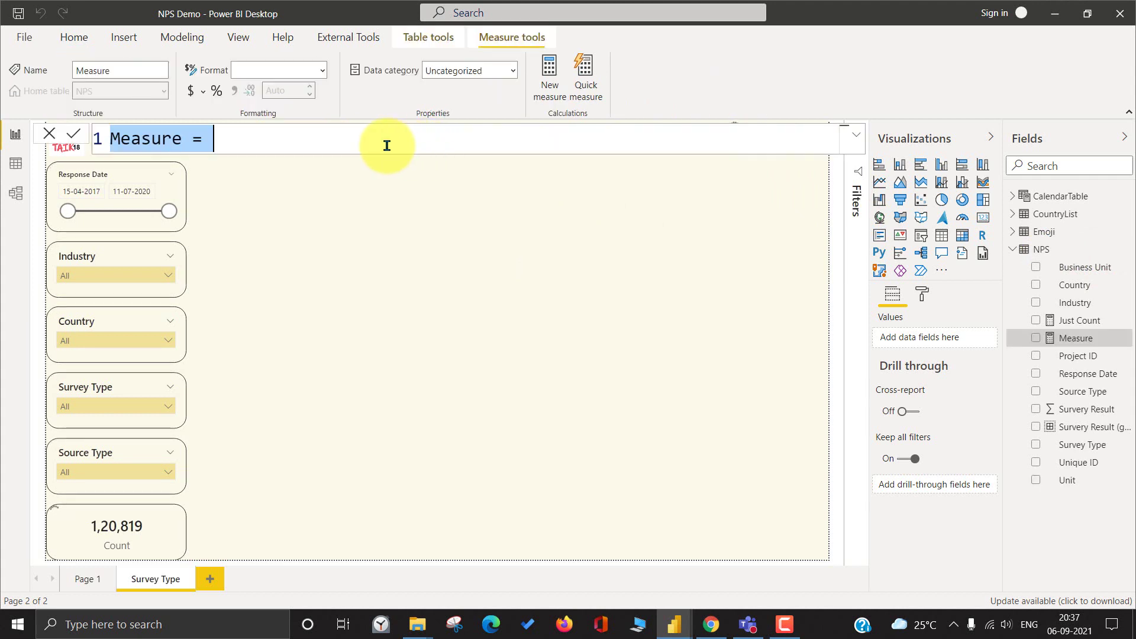
pyautogui.hotkey('ctrl', 'v')
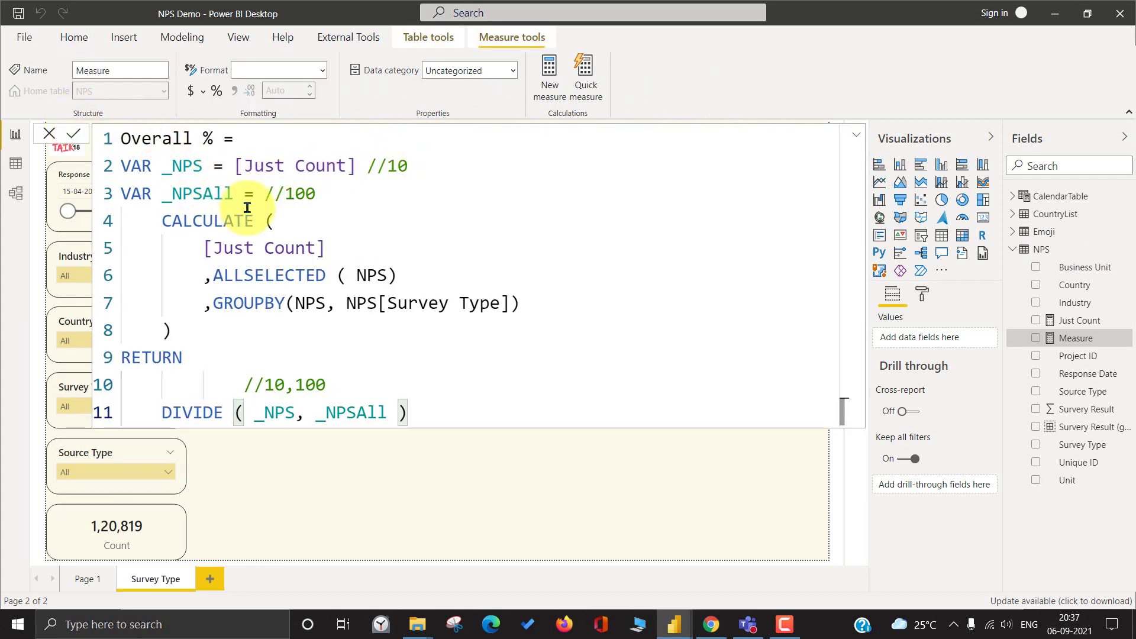
pyautogui.click(73, 132)
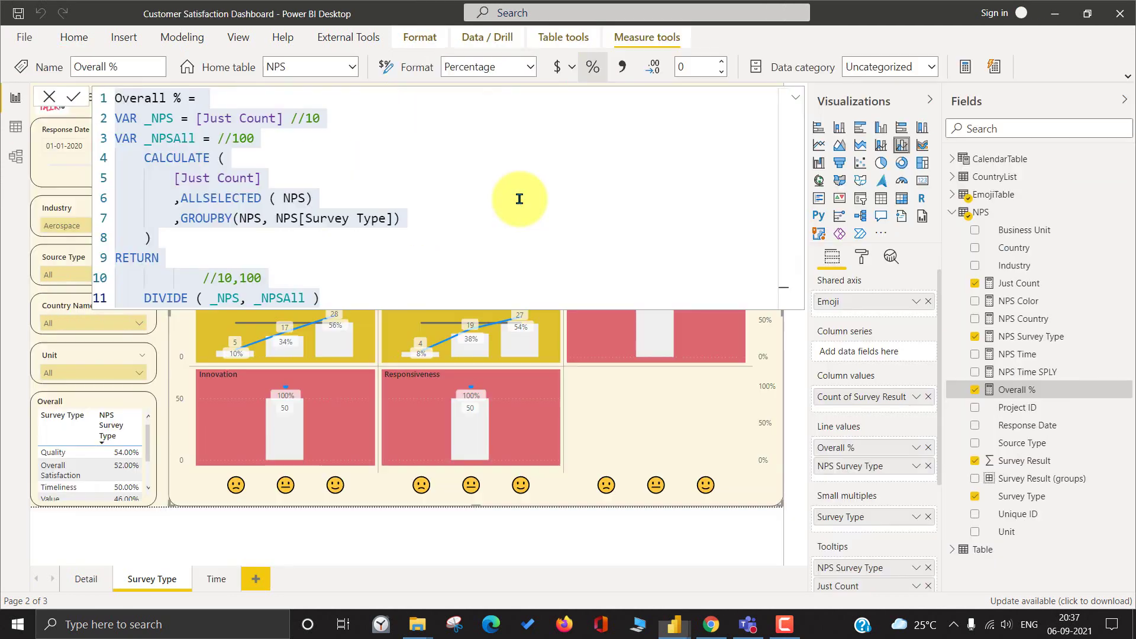
# - In the Customer Satisfaction Dashboard, open the NPS Survey Type measure formula and insert an empty line after the _DetractorsPer variable
pyautogui.hotkey('ctrl', 'a')
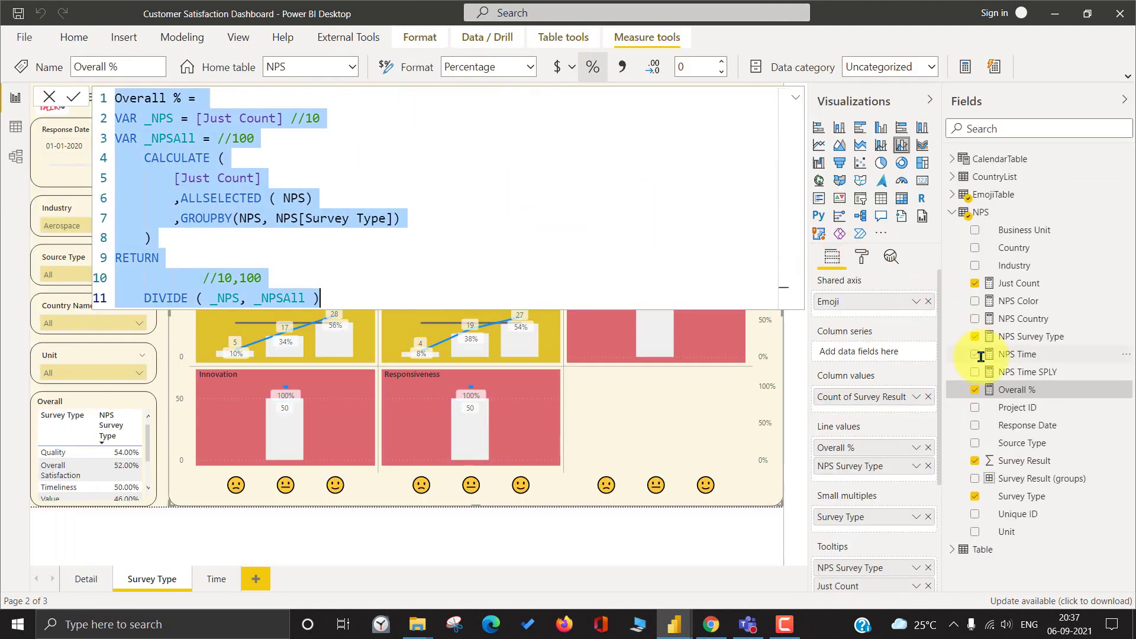
pyautogui.click(1025, 334)
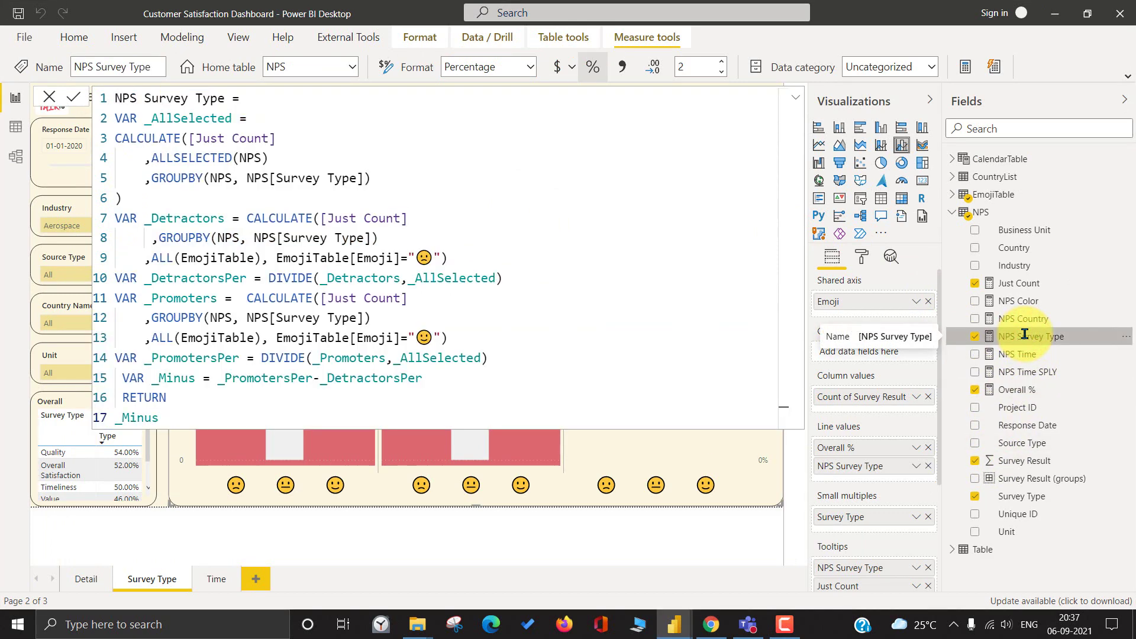
pyautogui.click(568, 286)
pyautogui.press('Return')
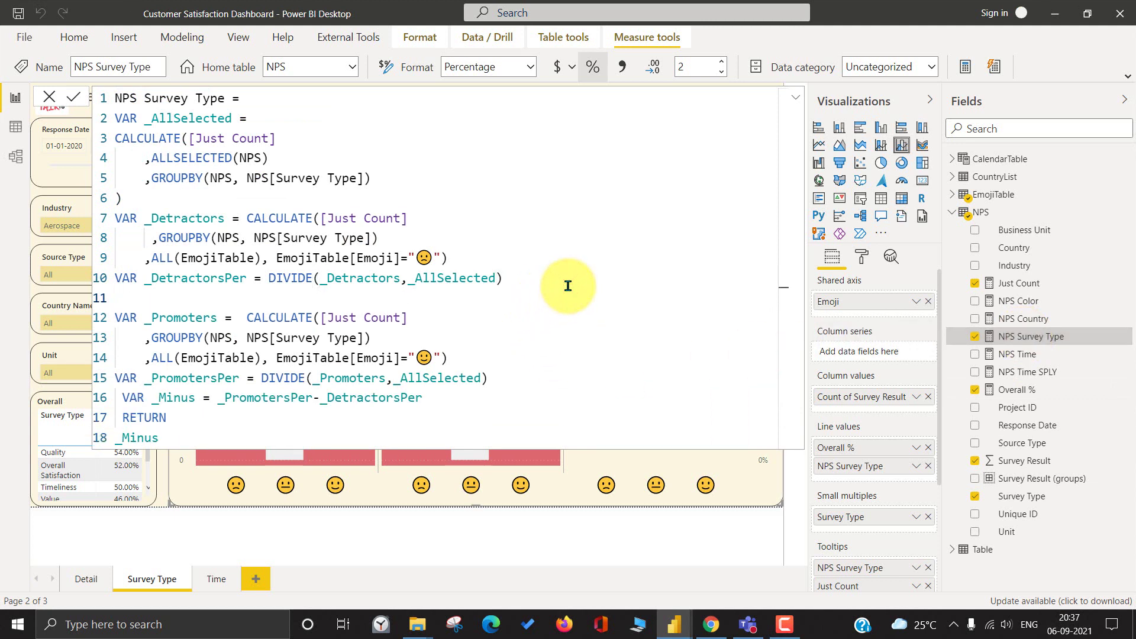
# - Insert blank lines before and after the _PromotersPer variable in the NPS Survey Type formula
pyautogui.press('Down')
pyautogui.press('Down')
pyautogui.press('Down')
pyautogui.press('Down')
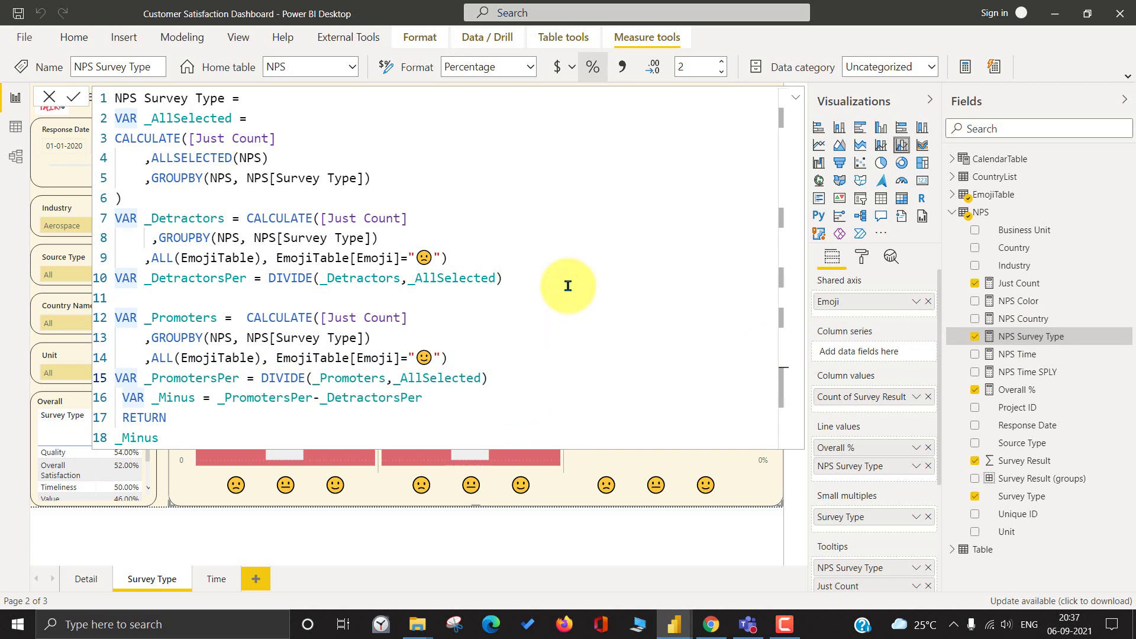
pyautogui.press('Return')
pyautogui.press('Down')
pyautogui.press('Return')
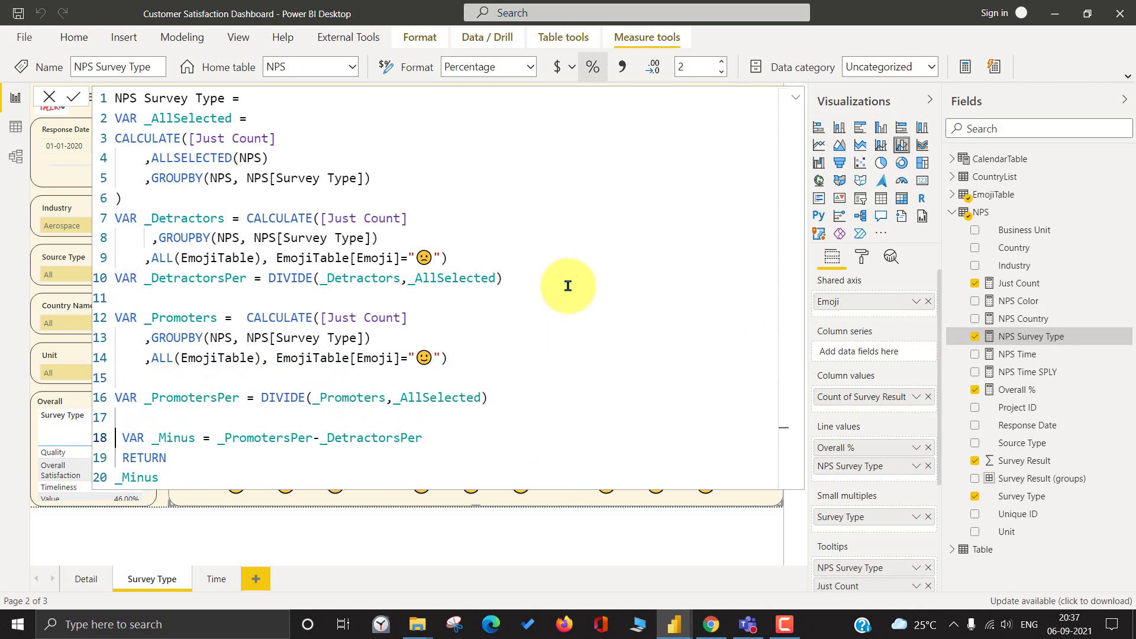
# - Highlight "Survey Type" in the measure name on the formula's first line
pyautogui.hotkey('ctrl', 'Home')
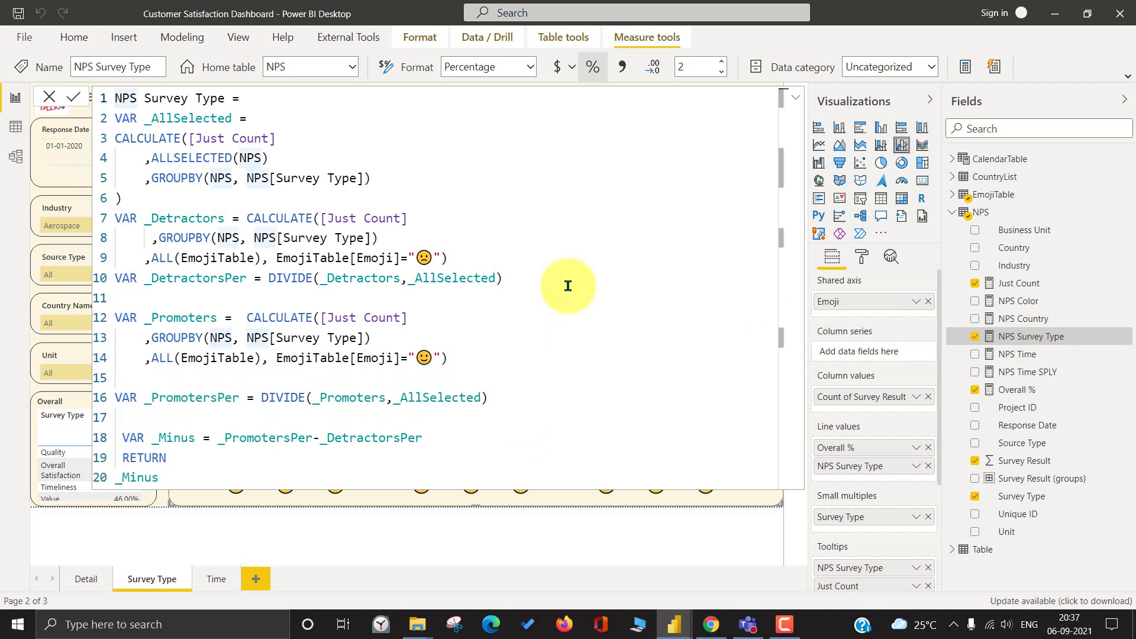
pyautogui.hotkey('ctrl', 'Right')
pyautogui.hotkey('ctrl', 'Right')
pyautogui.hotkey('ctrl', 'Right')
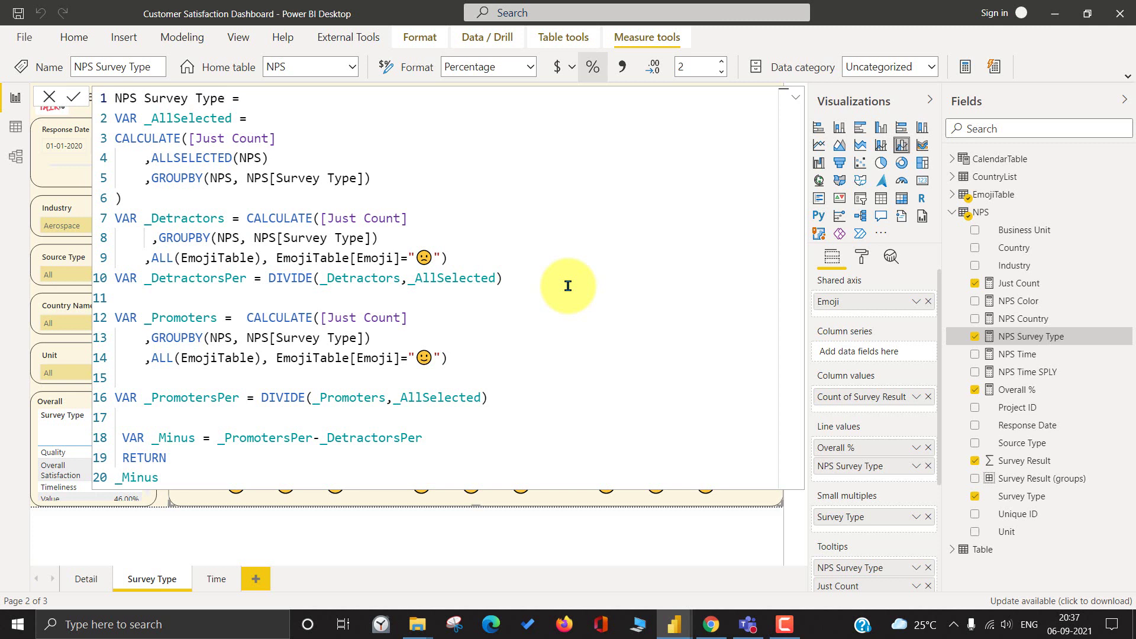
pyautogui.hotkey('ctrl', 'shift', 'Left')
pyautogui.hotkey('ctrl', 'shift', 'Left')
pyautogui.hotkey('ctrl', 'shift', 'Left')
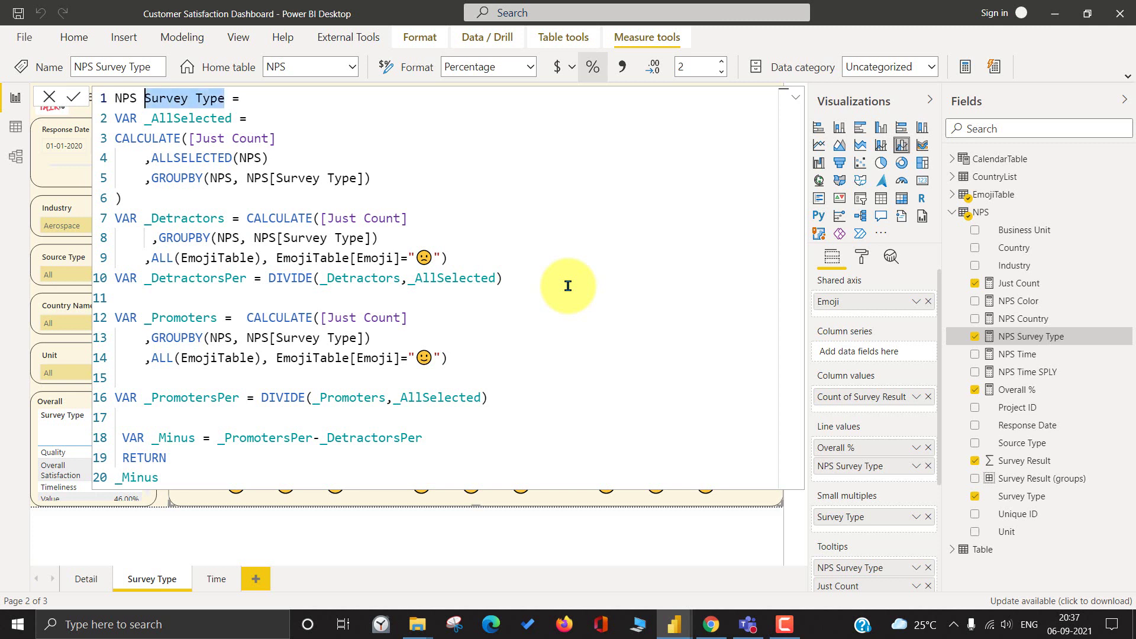
# - Examine the _AllSelected variable, from its CALCULATE of Just Count through the ALLSELECTED and GROUPBY arguments
pyautogui.press('Down')
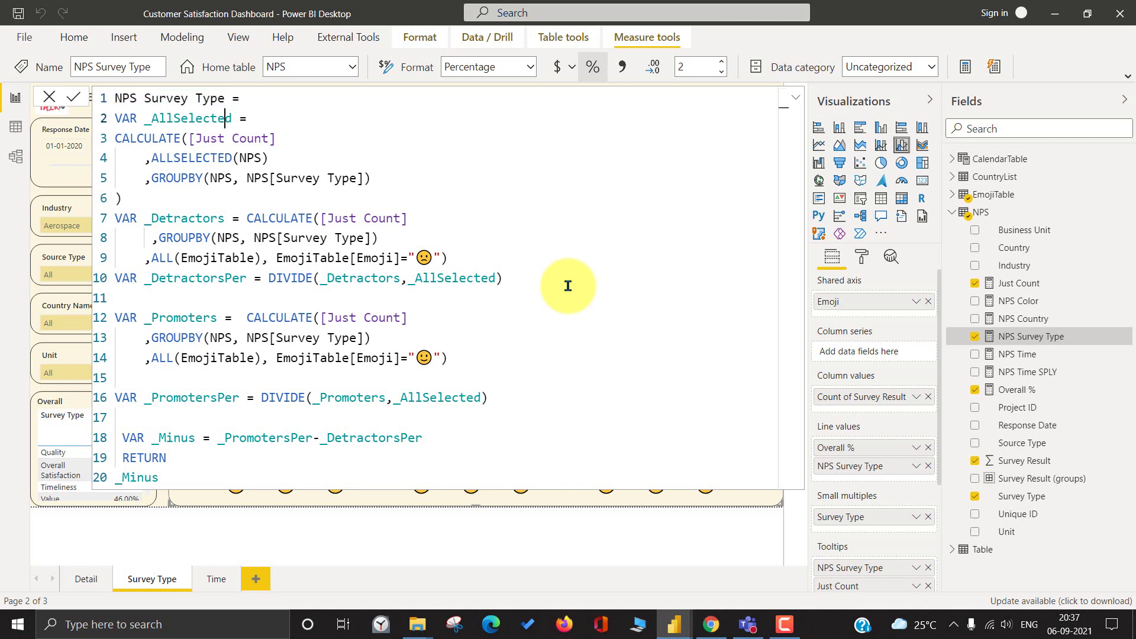
pyautogui.press('Home')
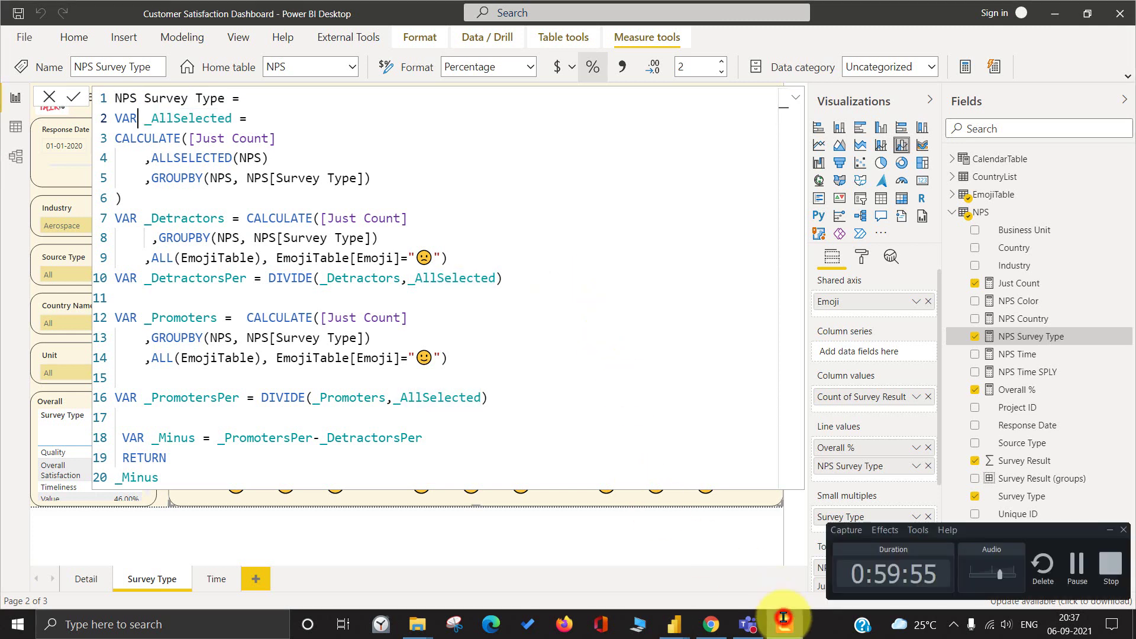
pyautogui.hotkey('ctrl', 'Right')
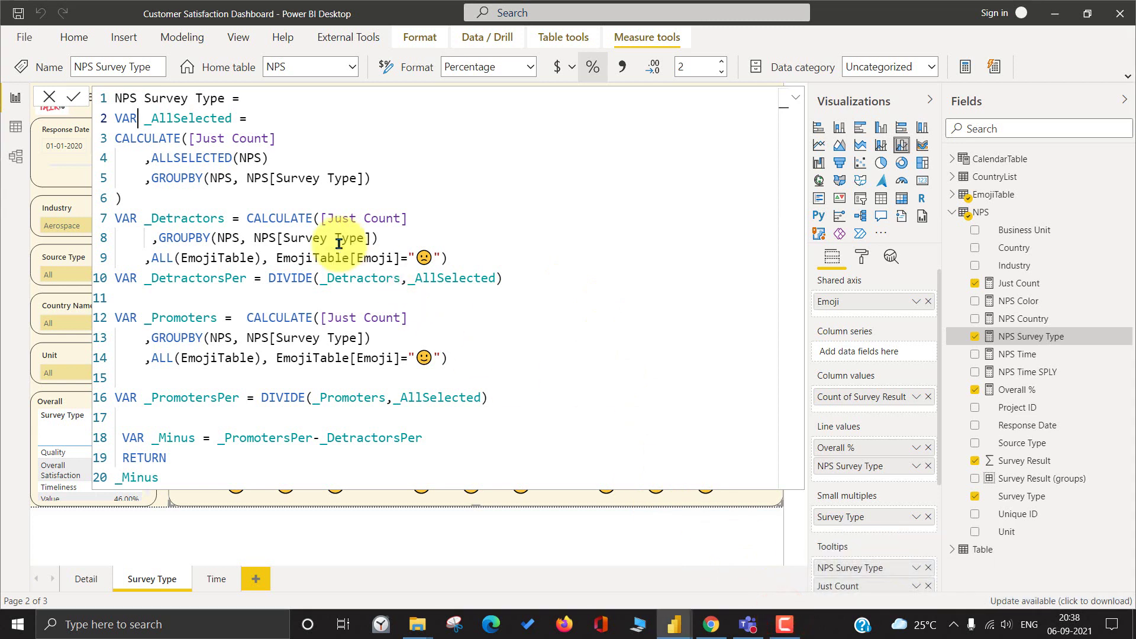
pyautogui.hotkey('ctrl', 'Right')
pyautogui.hotkey('ctrl', 'Right')
pyautogui.hotkey('ctrl', 'Right')
pyautogui.press('Right')
pyautogui.hotkey('ctrl', 'Right')
pyautogui.hotkey('ctrl', 'Right')
pyautogui.hotkey('ctrl', 'Right')
pyautogui.hotkey('ctrl', 'Right')
pyautogui.hotkey('ctrl', 'Right')
pyautogui.press('Down')
pyautogui.press('Down')
pyautogui.press('End')
pyautogui.hotkey('shift', 'Up')
pyautogui.hotkey('shift', 'Up')
pyautogui.hotkey('shift', 'Up')
pyautogui.hotkey('shift', 'Up')
pyautogui.hotkey('shift', 'Home')
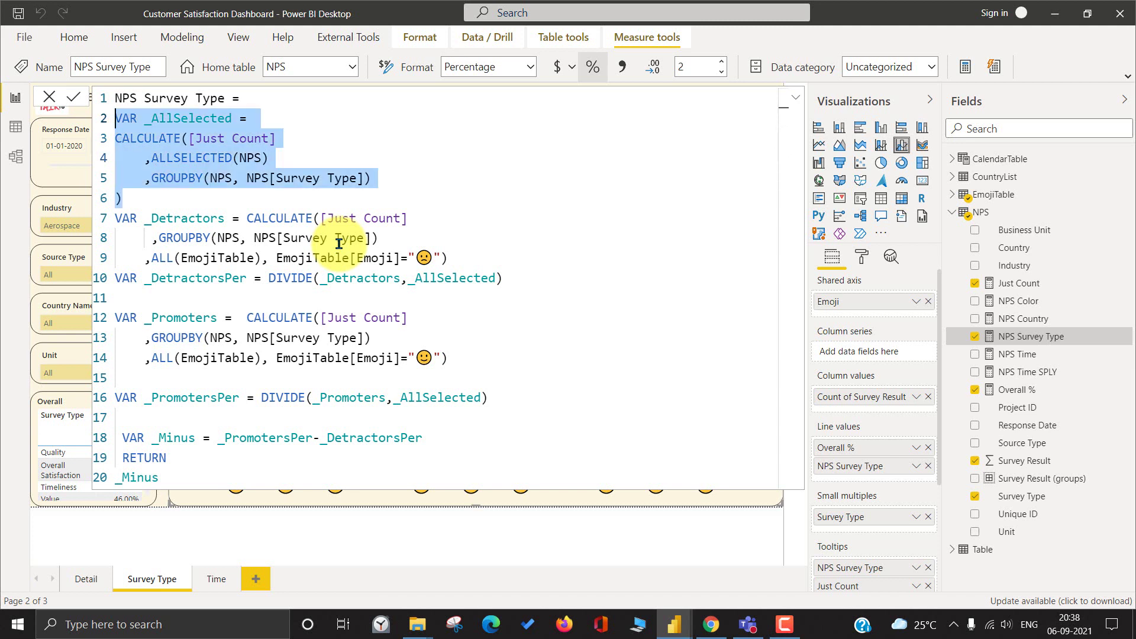
pyautogui.press('Right')
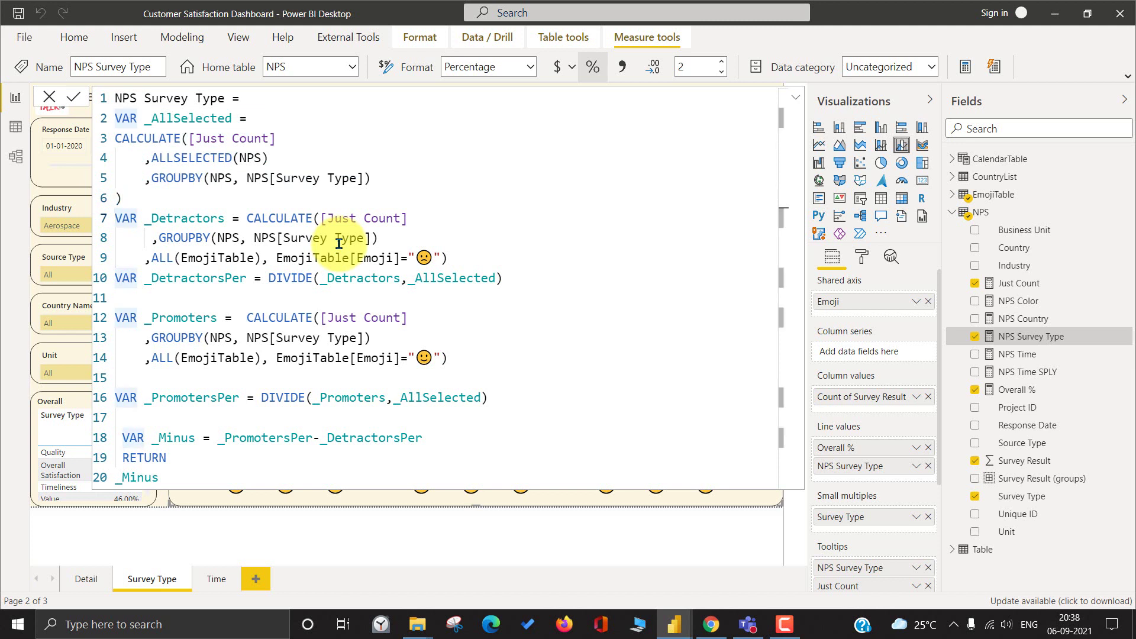
# - Examine how the _Detractors variable calculates Just Count grouped by NPS[Survey Type]
pyautogui.hotkey('shift', 'Down')
pyautogui.press('Down')
pyautogui.press('Up')
pyautogui.press('Up')
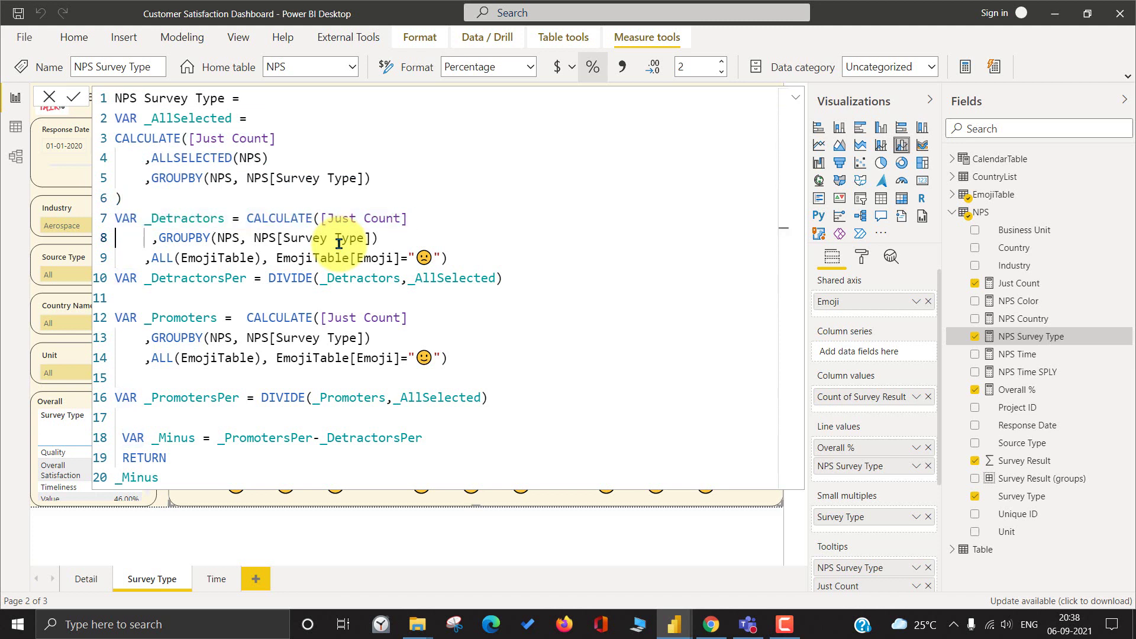
pyautogui.hotkey('ctrl', 'Right')
pyautogui.hotkey('ctrl', 'Right')
pyautogui.hotkey('ctrl', 'Right')
pyautogui.hotkey('ctrl', 'Right')
pyautogui.hotkey('ctrl', 'Right')
pyautogui.hotkey('ctrl', 'Right')
pyautogui.hotkey('ctrl', 'Right')
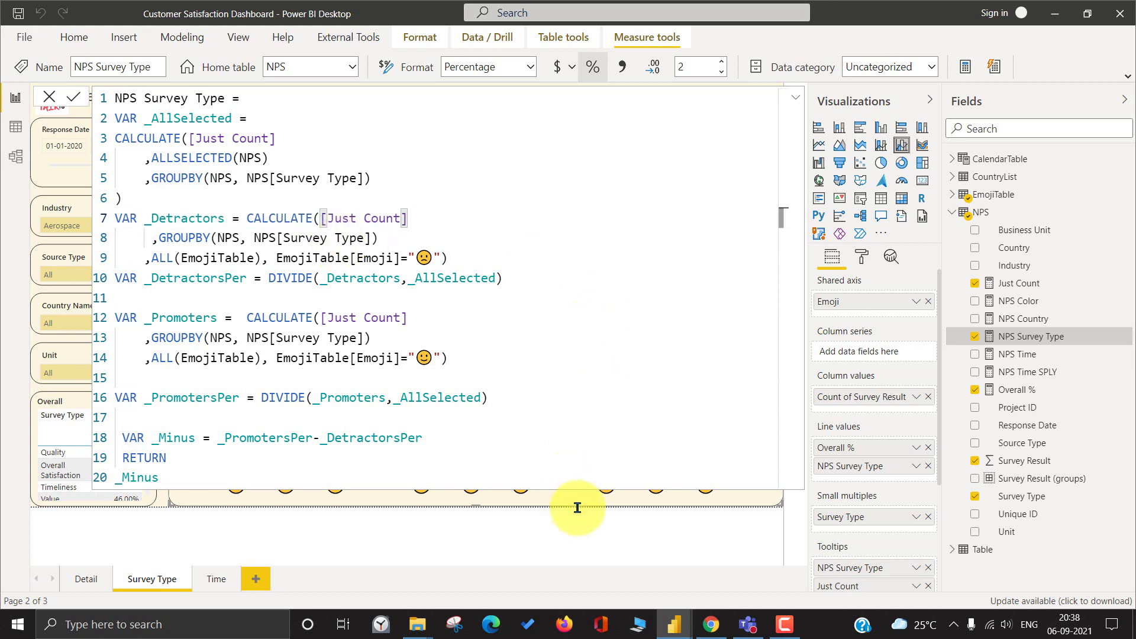
pyautogui.hotkey('ctrl', 'Right')
pyautogui.hotkey('ctrl', 'Right')
pyautogui.hotkey('ctrl', 'Right')
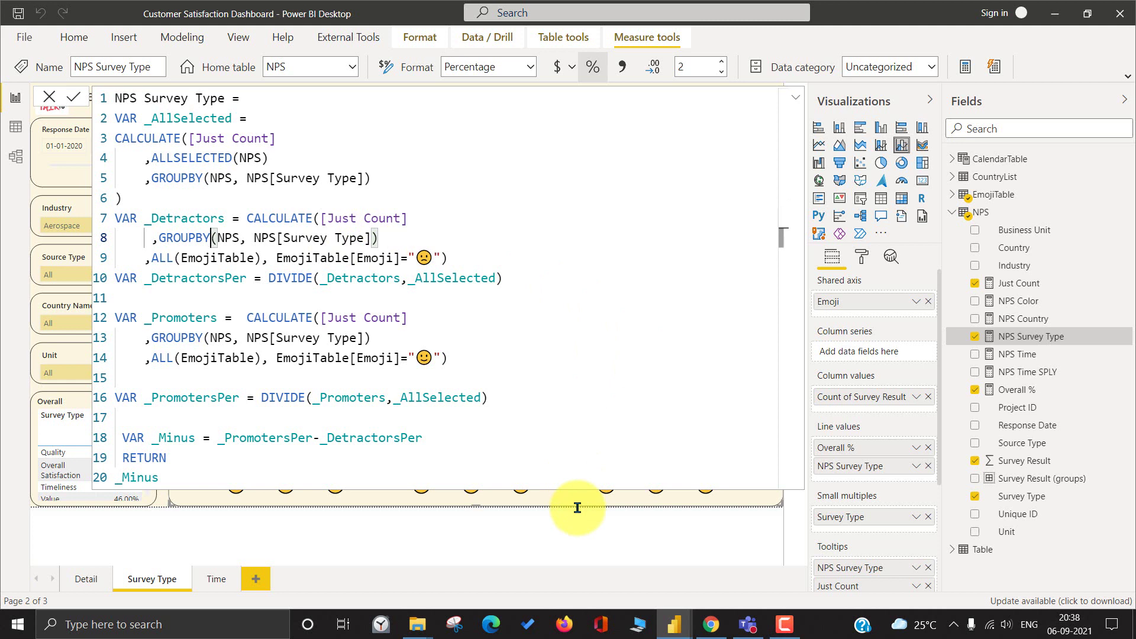
pyautogui.press('Down')
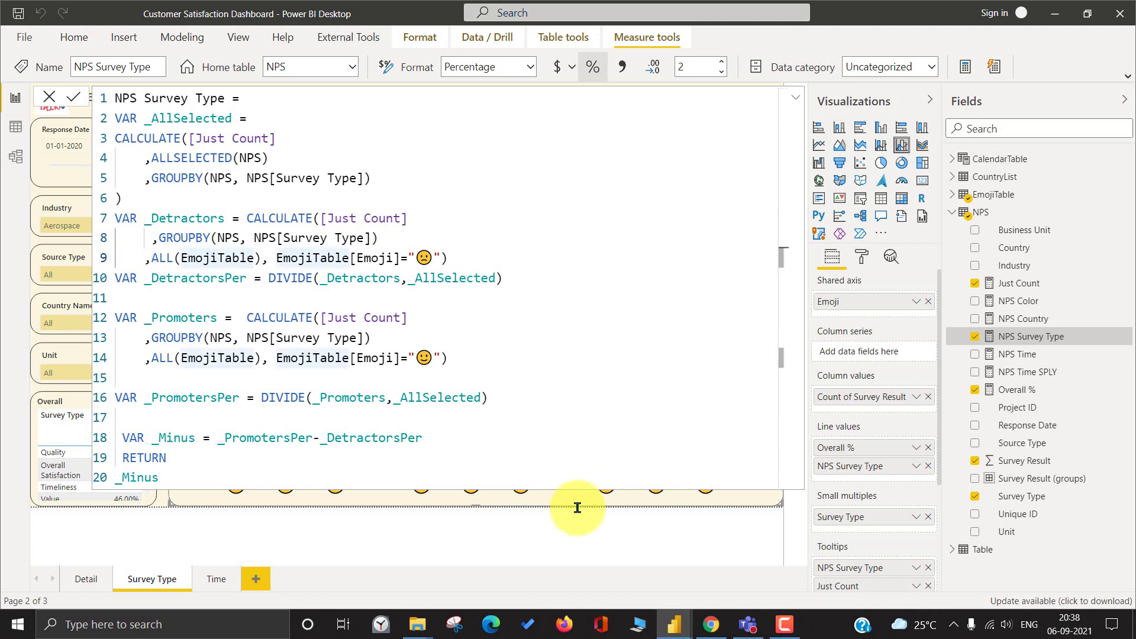
pyautogui.press('Up')
pyautogui.press('End')
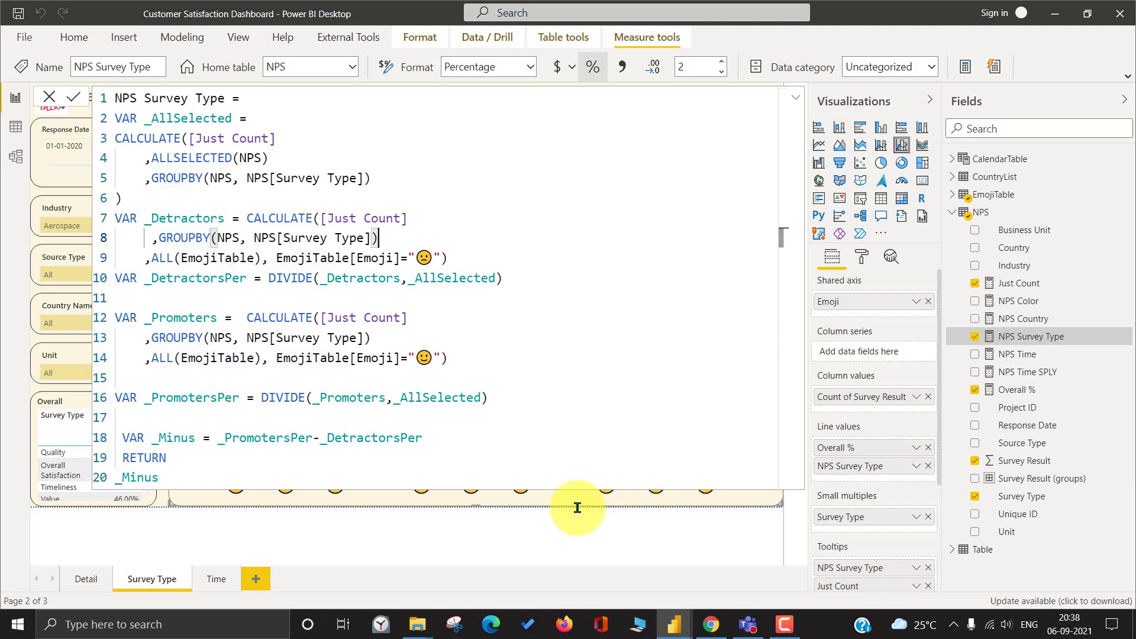
pyautogui.hotkey('shift', 'Home')
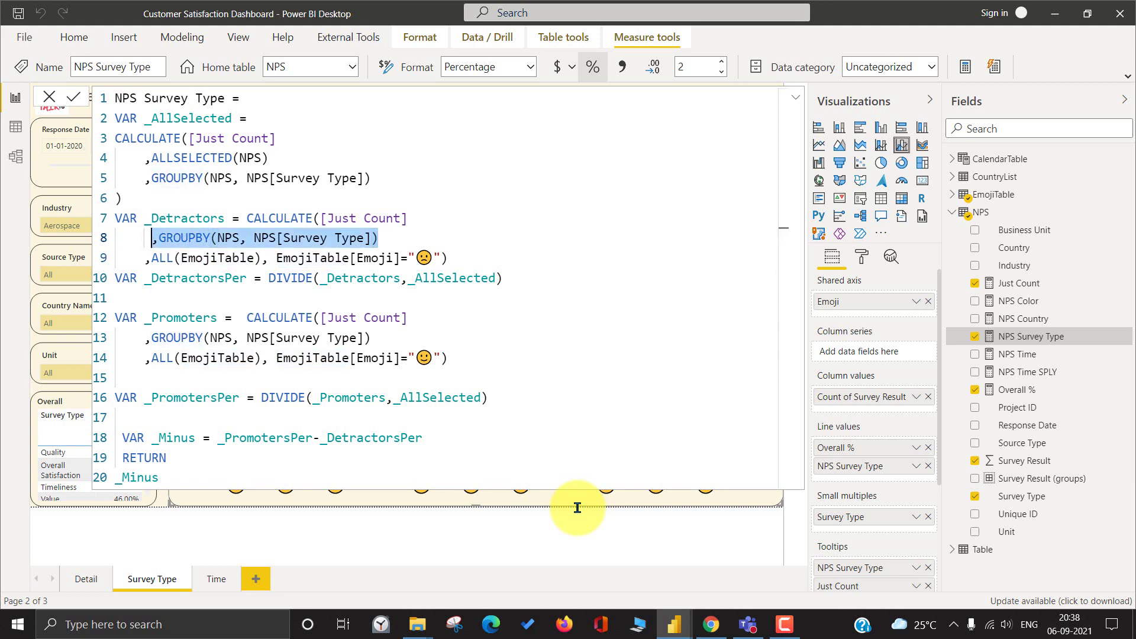
pyautogui.hotkey('shift', 'Home')
pyautogui.hotkey('shift', 'Left')
pyautogui.hotkey('ctrl', 'shift', 'Left')
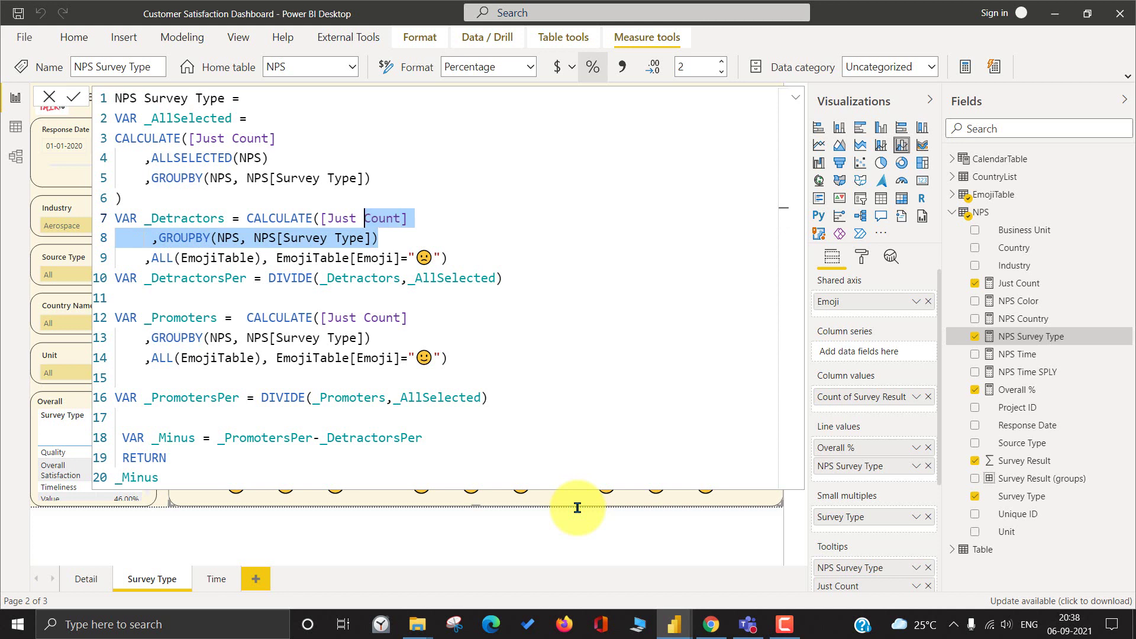
pyautogui.hotkey('ctrl', 'shift', 'Left')
pyautogui.press('Right')
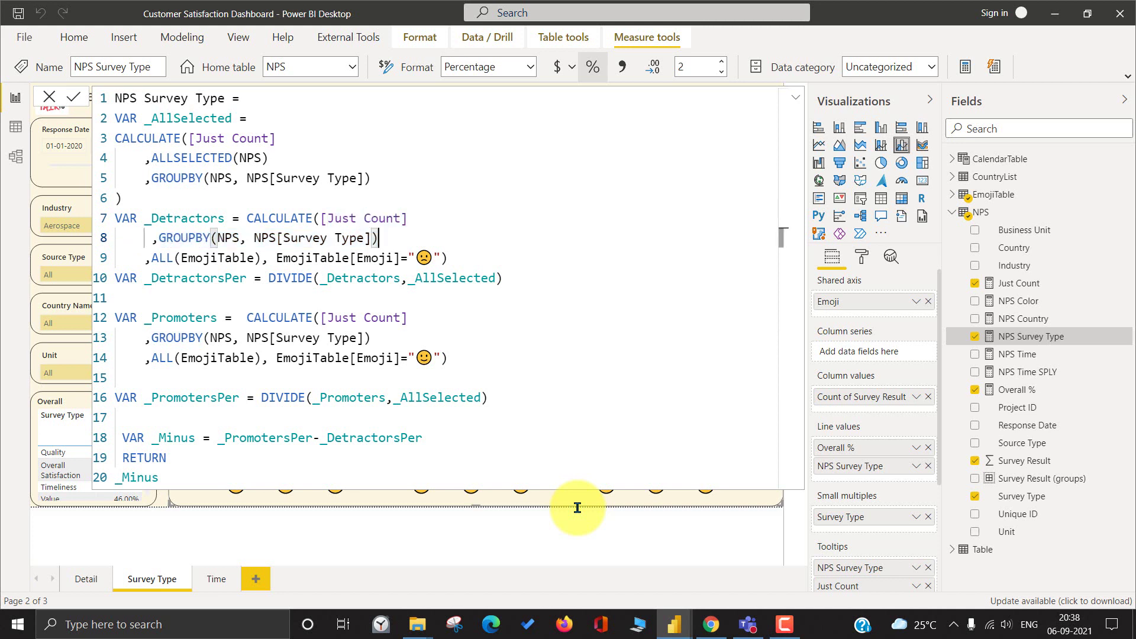
# - Examine the ALL(EmojiTable) argument in the _Detractors calculation
pyautogui.press('Down')
pyautogui.hotkey('ctrl', 'Left')
pyautogui.hotkey('ctrl', 'Left')
pyautogui.hotkey('ctrl', 'Left')
pyautogui.hotkey('ctrl', 'Left')
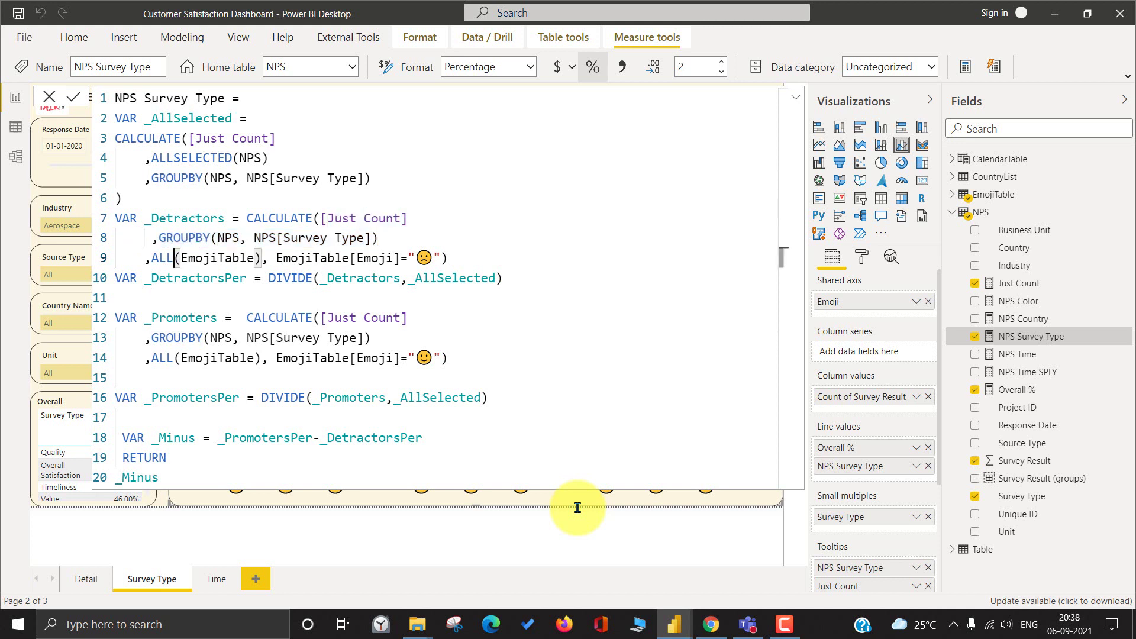
pyautogui.hotkey('ctrl', 'Left')
pyautogui.hotkey('ctrl', 'Left')
pyautogui.hotkey('ctrl', 'shift', 'Right')
pyautogui.hotkey('ctrl', 'shift', 'Right')
pyautogui.hotkey('ctrl', 'shift', 'Right')
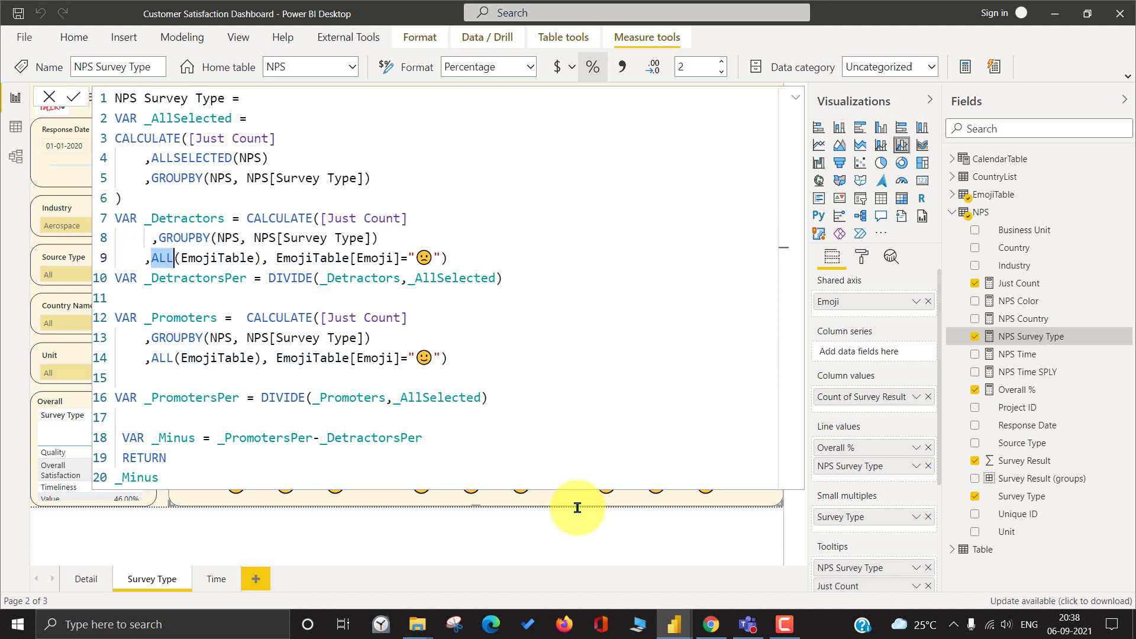
pyautogui.hotkey('shift', 'Left')
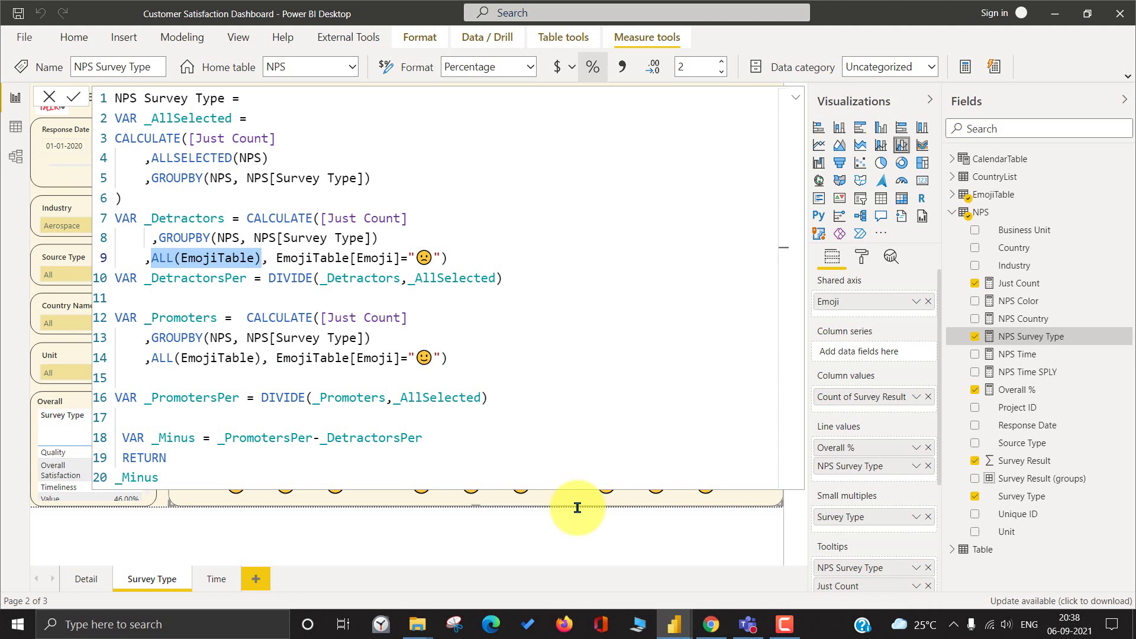
pyautogui.press('Right')
pyautogui.press('Right')
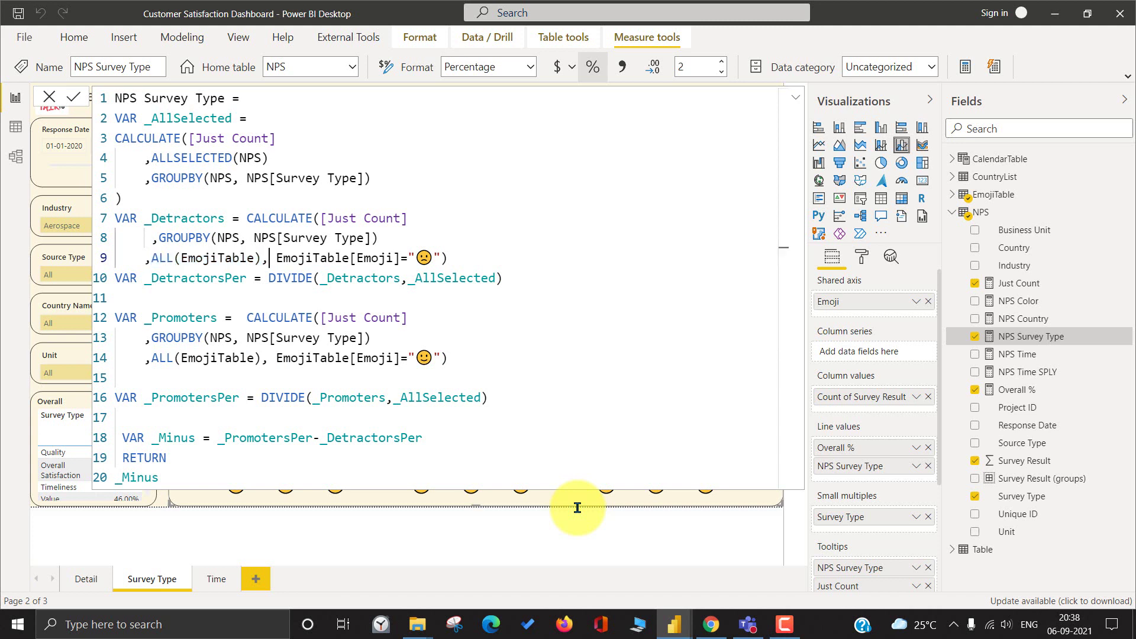
# - Examine the EmojiTable[Emoji] sad-face filter, and highlight the complete _Detractors definition
pyautogui.hotkey('ctrl', 'shift', 'Right')
pyautogui.hotkey('ctrl', 'shift', 'Right')
pyautogui.hotkey('ctrl', 'shift', 'Right')
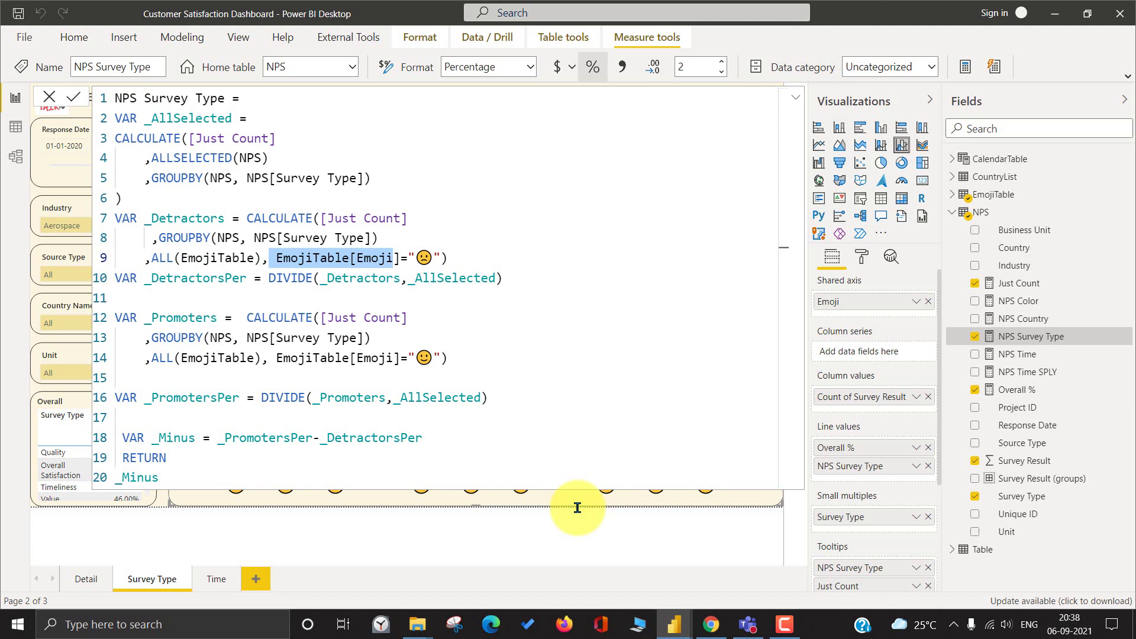
pyautogui.hotkey('ctrl', 'shift', 'Right')
pyautogui.hotkey('shift', 'Right')
pyautogui.hotkey('shift', 'Right')
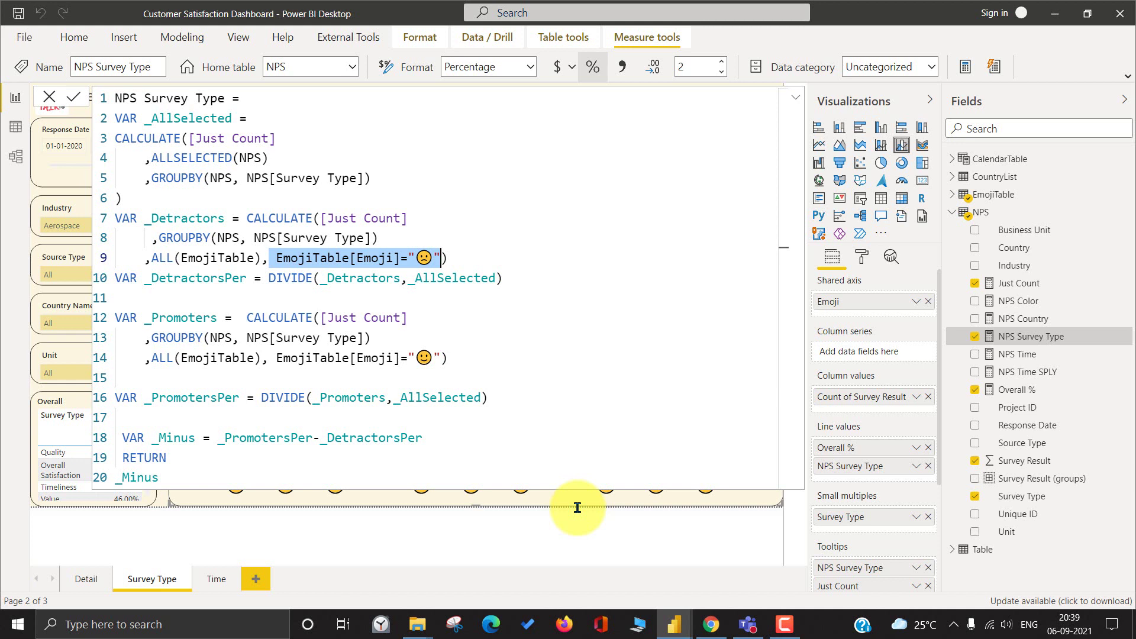
pyautogui.press('Right')
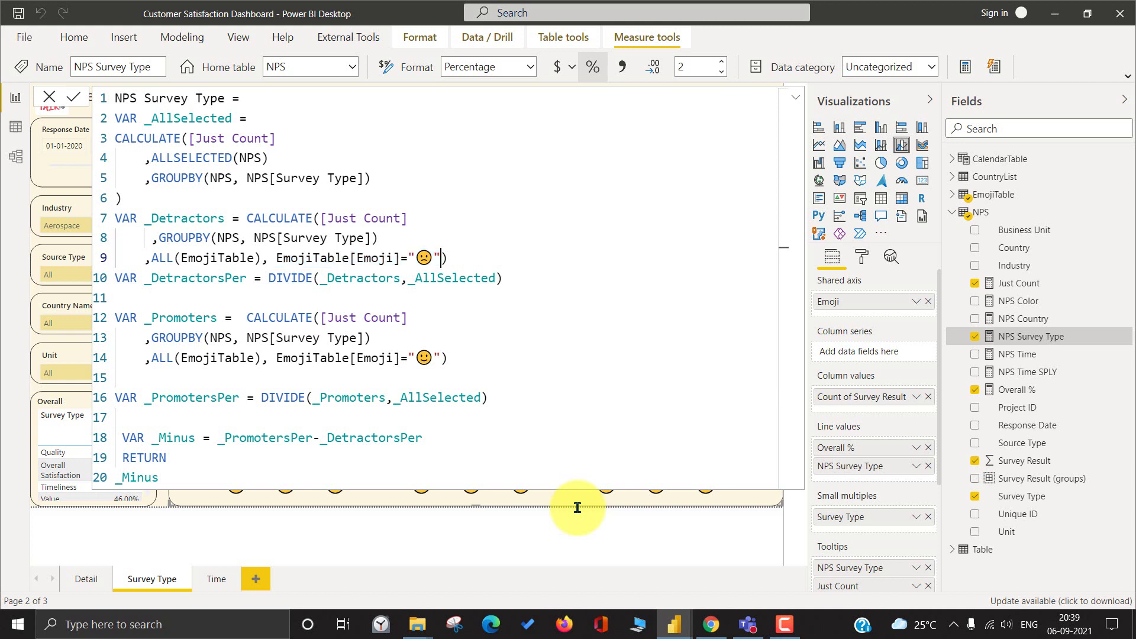
pyautogui.hotkey('shift', 'Up')
pyautogui.hotkey('shift', 'Up')
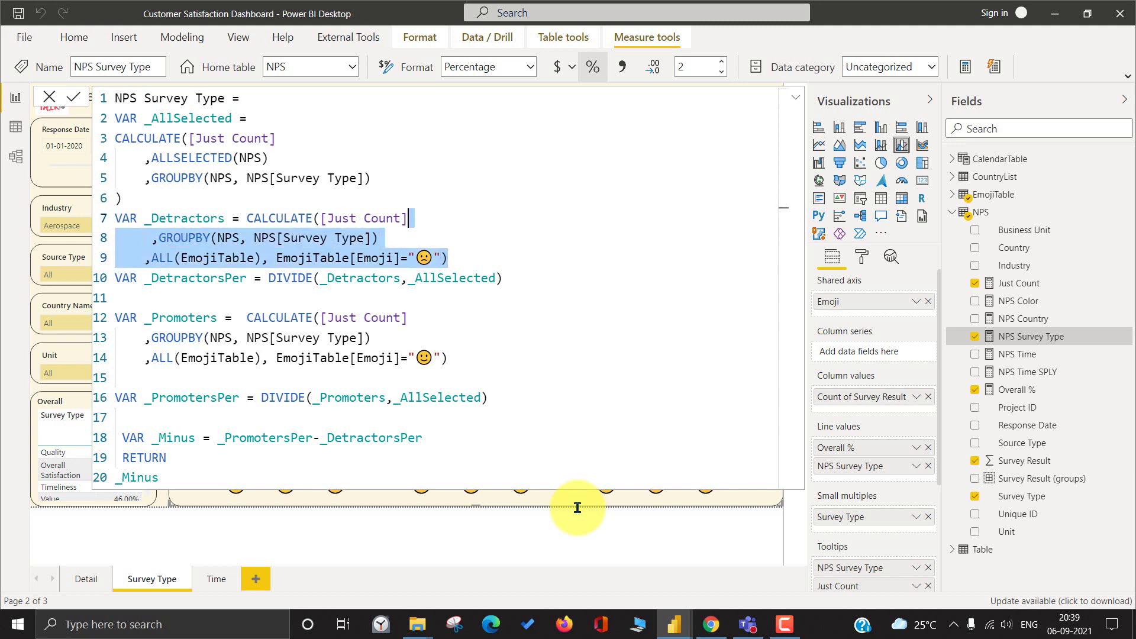
pyautogui.hotkey('shift', 'Home')
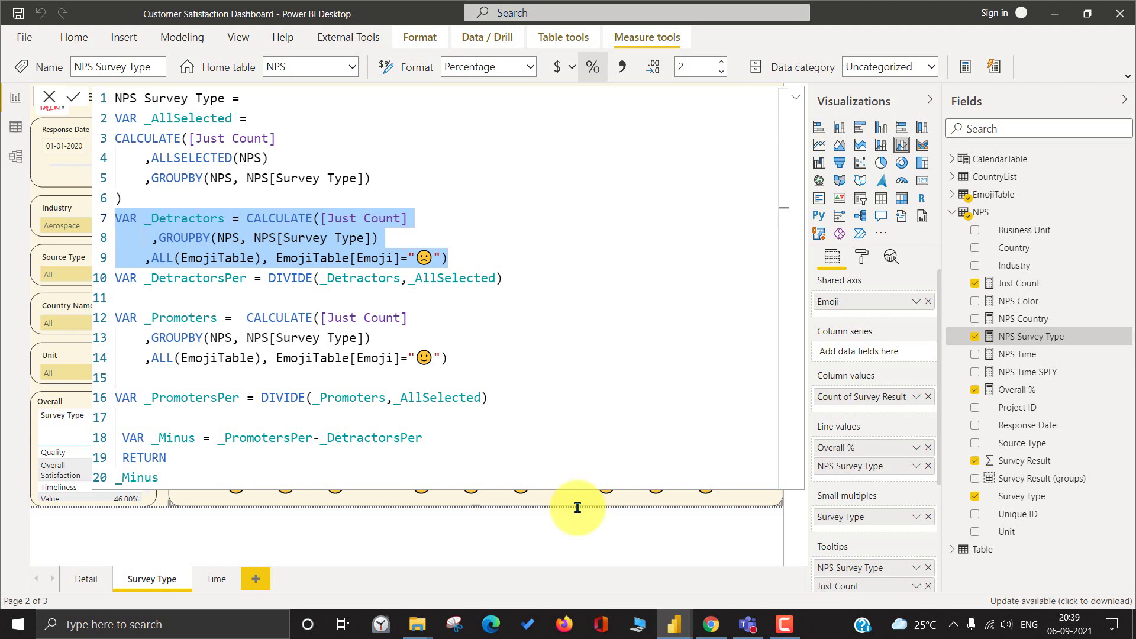
# - Add the comment //100 at the end of the VAR _AllSelected line
pyautogui.hotkey('ctrl', 'Home')
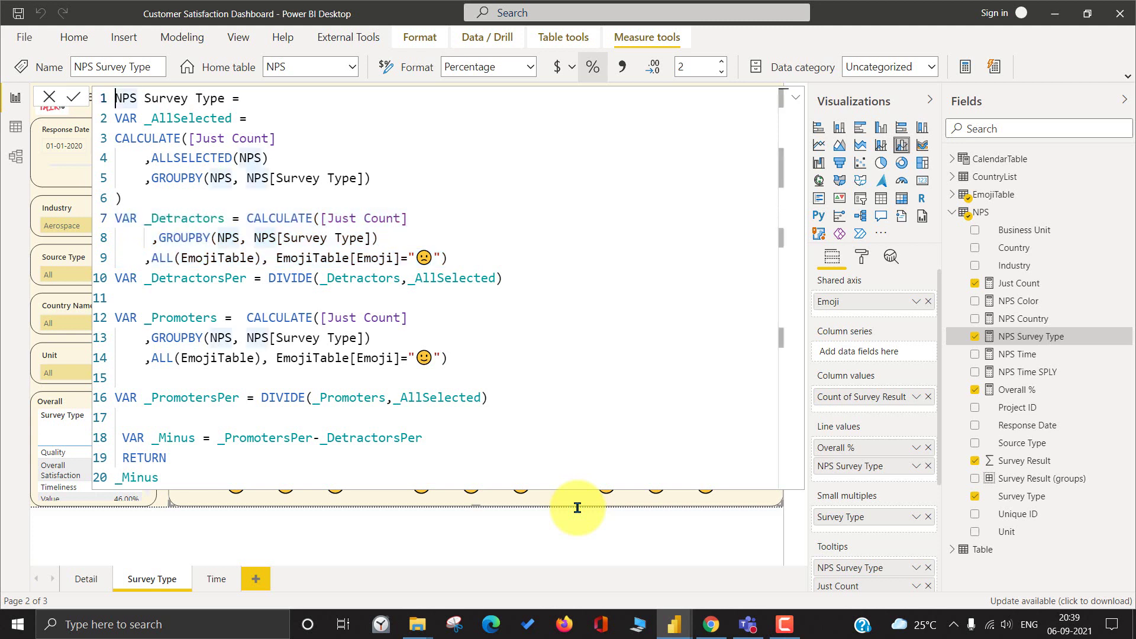
pyautogui.press('Down')
pyautogui.press('End')
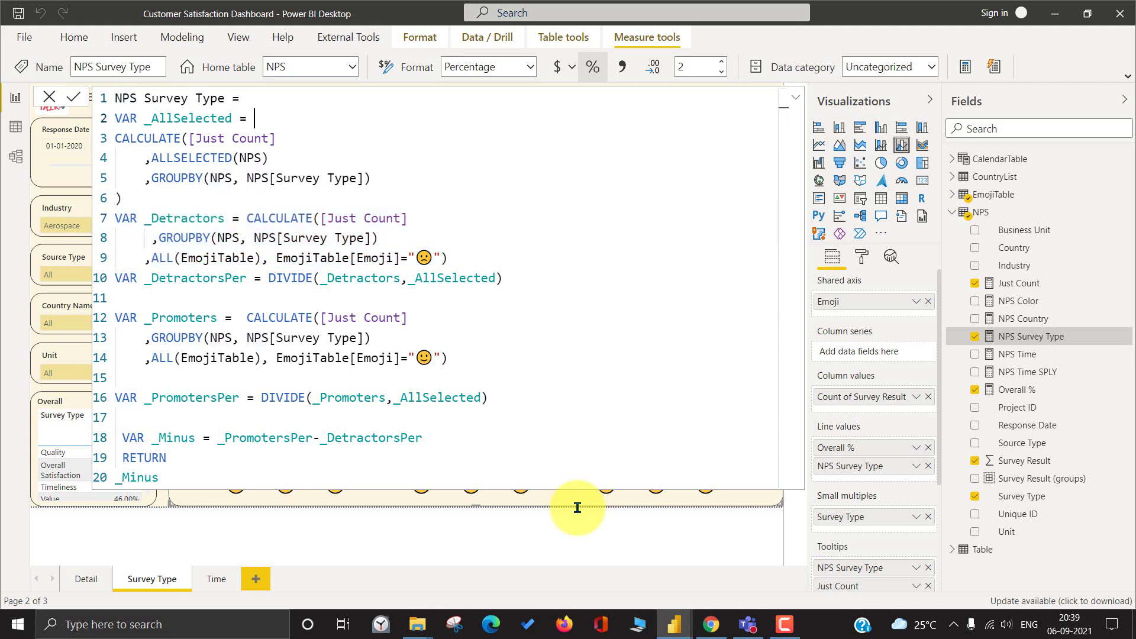
pyautogui.write('100')
pyautogui.press('Left')
pyautogui.press('Left')
pyautogui.press('Left')
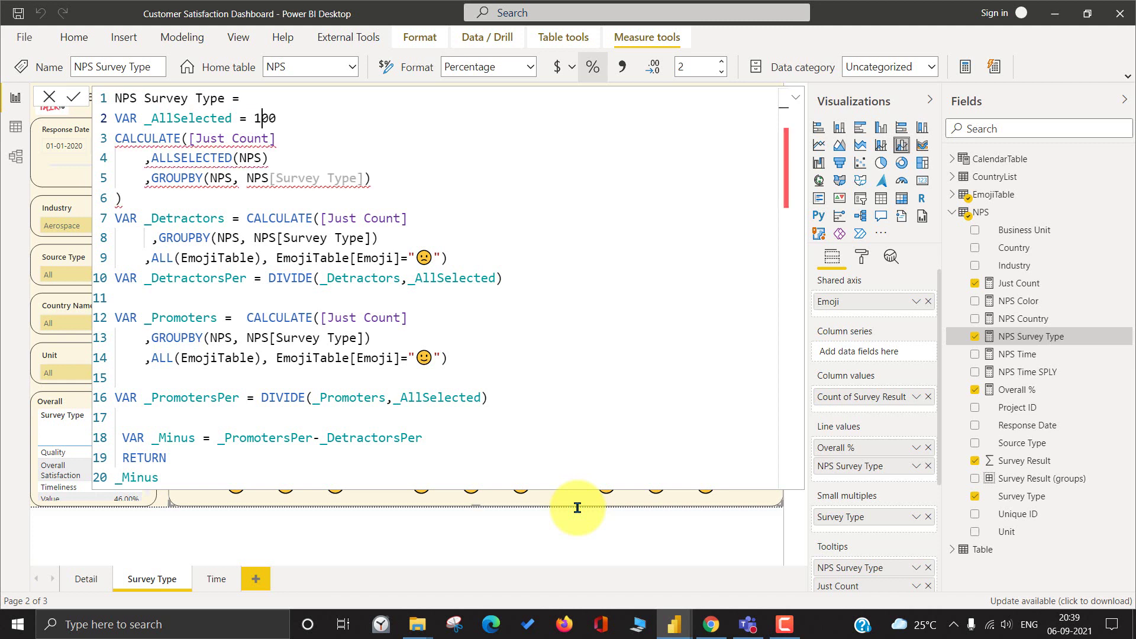
pyautogui.write('//')
# - Add the comment //10 at the end of the first line of the _Detractors variable
pyautogui.press('Down')
pyautogui.press('Down')
pyautogui.press('Down')
pyautogui.press('Down')
pyautogui.press('Down')
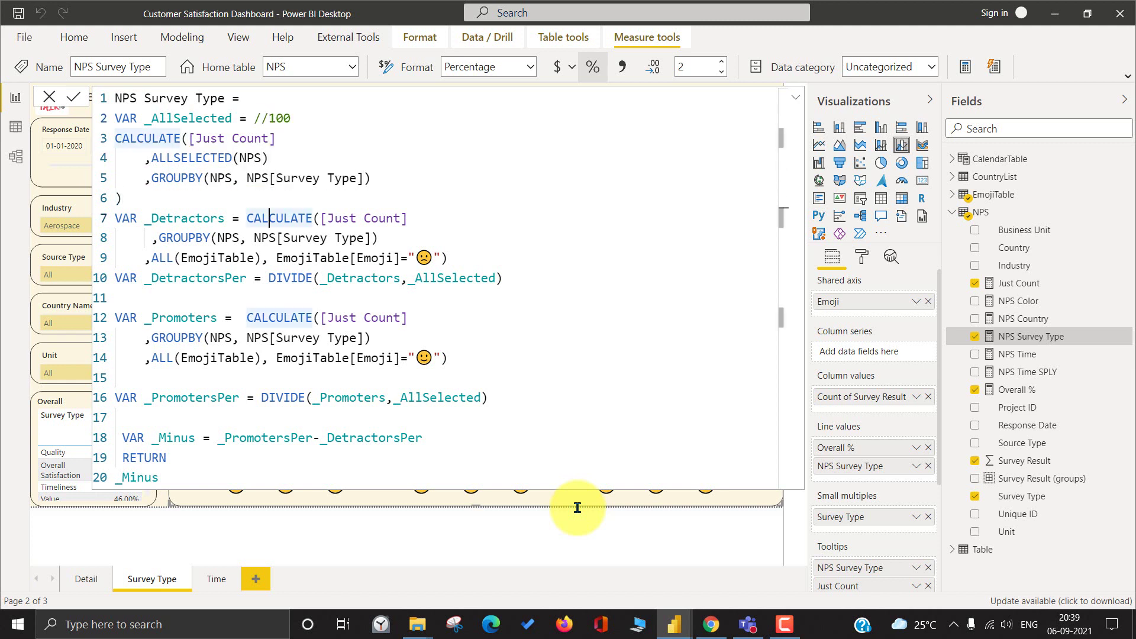
pyautogui.press('End')
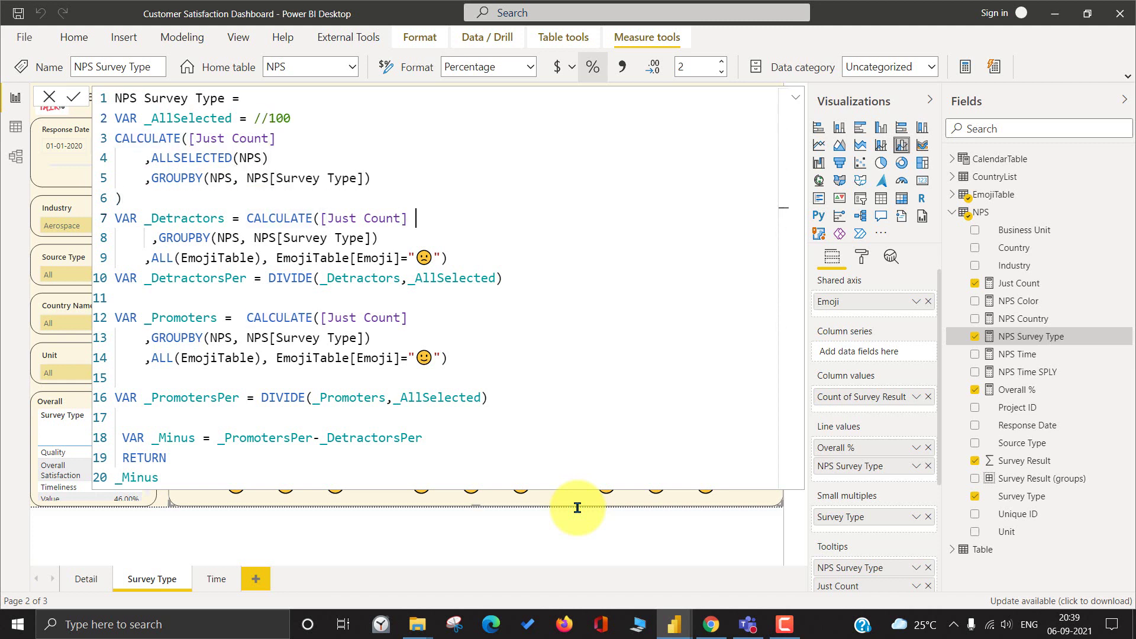
pyautogui.write('//10')
# - Add the comment //10,100 after the DIVIDE expression on the _DetractorsPer line
pyautogui.press('Down')
pyautogui.press('Down')
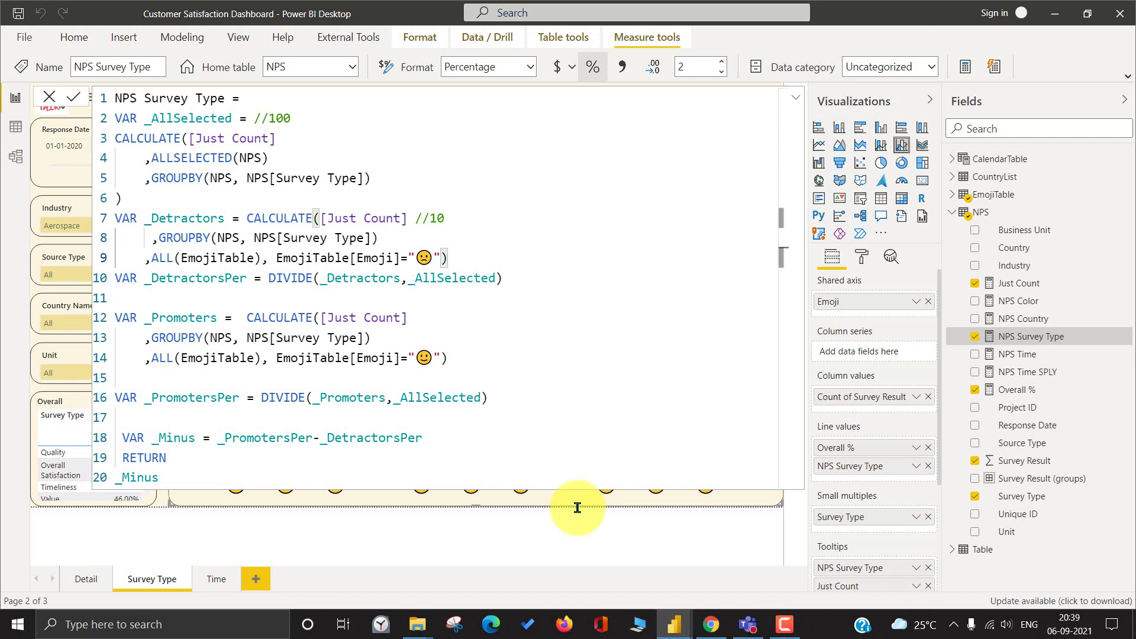
pyautogui.hotkey('ctrl', 'Right')
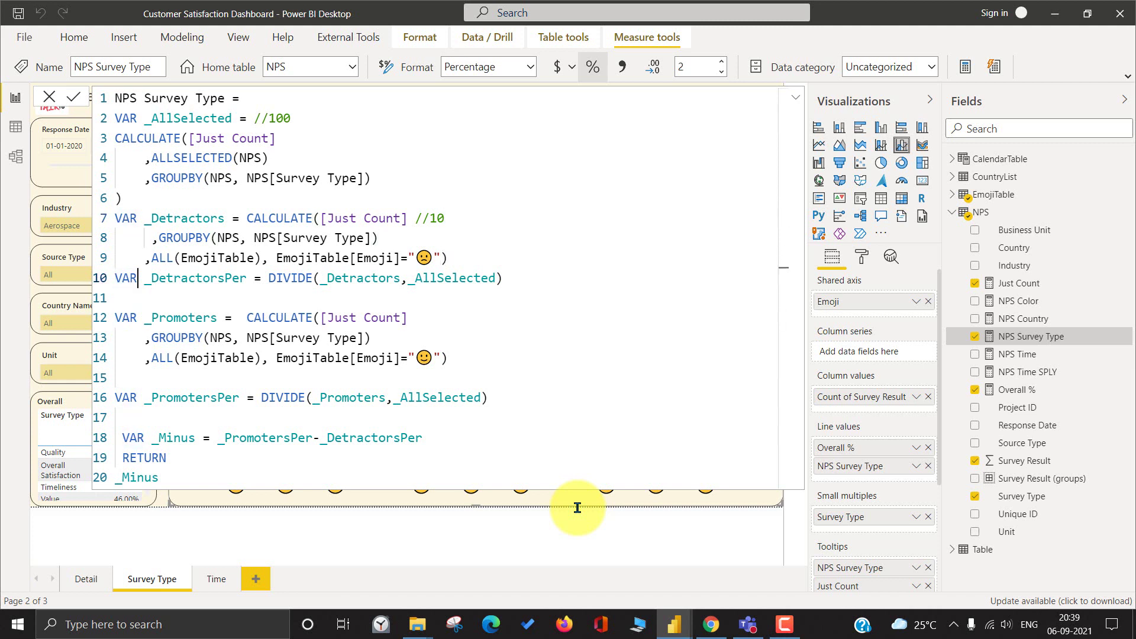
pyautogui.hotkey('ctrl', 'Right')
pyautogui.hotkey('ctrl', 'Right')
pyautogui.hotkey('ctrl', 'Right')
pyautogui.write('//10,100')
pyautogui.press('Down')
pyautogui.press('Down')
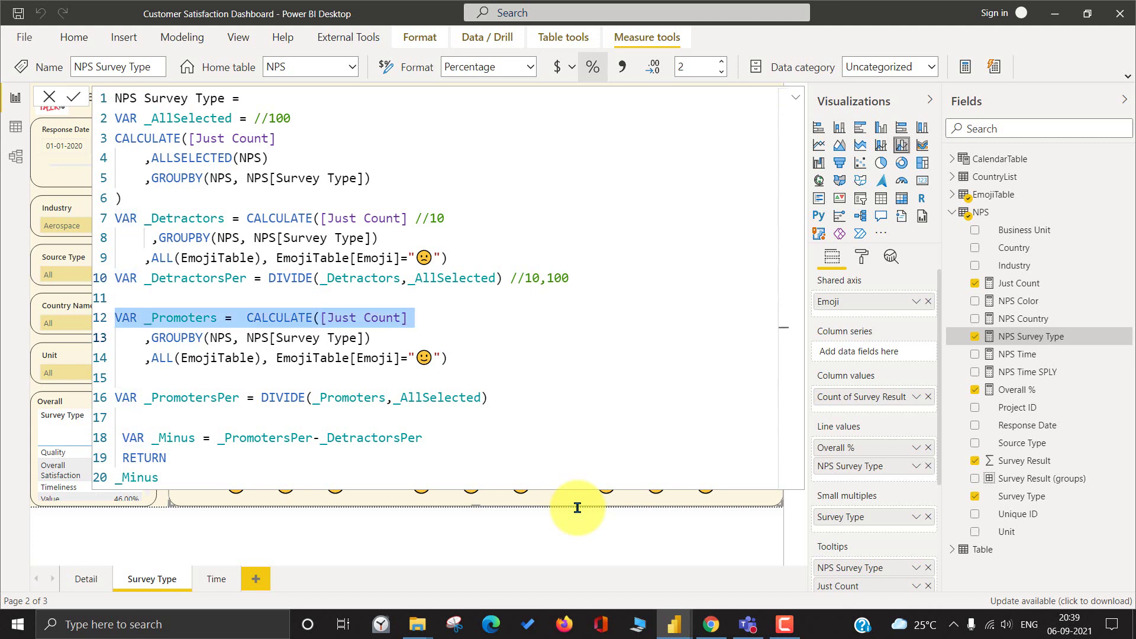
# - Examine the _Promoters definition, including its GROUPBY, ALL(EmojiTable) and EmojiTable[Emoji] happy-face filter
pyautogui.press('Left')
pyautogui.hotkey('ctrl', 'Right')
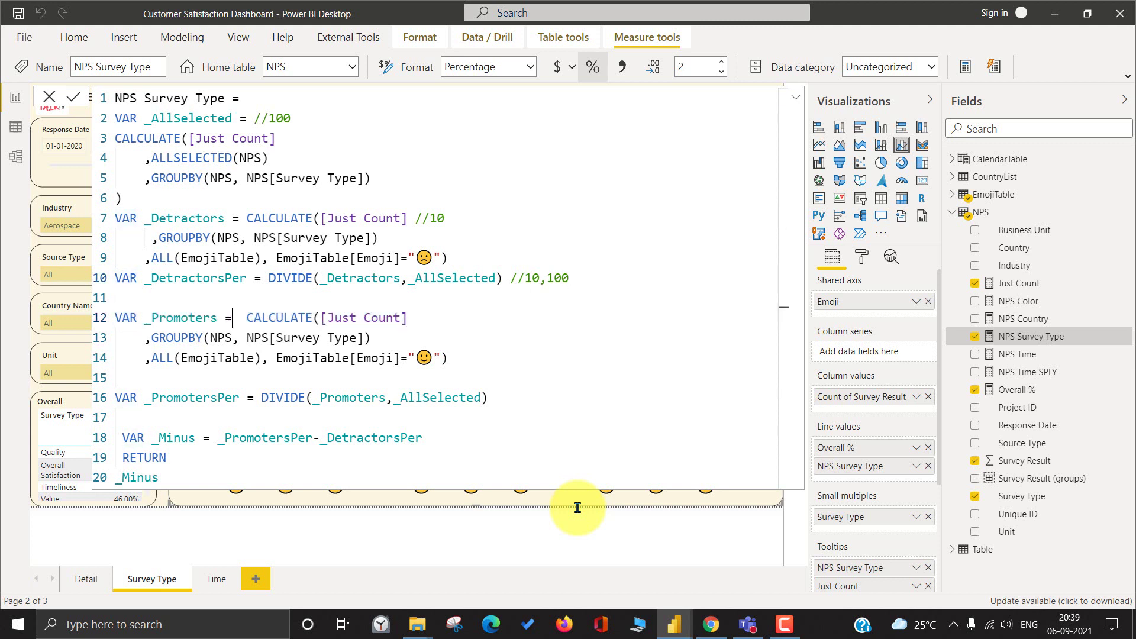
pyautogui.hotkey('ctrl', 'Right')
pyautogui.press('Down')
pyautogui.press('Down')
pyautogui.press('Up')
pyautogui.press('Up')
pyautogui.press('Right')
pyautogui.press('Down')
pyautogui.press('Down')
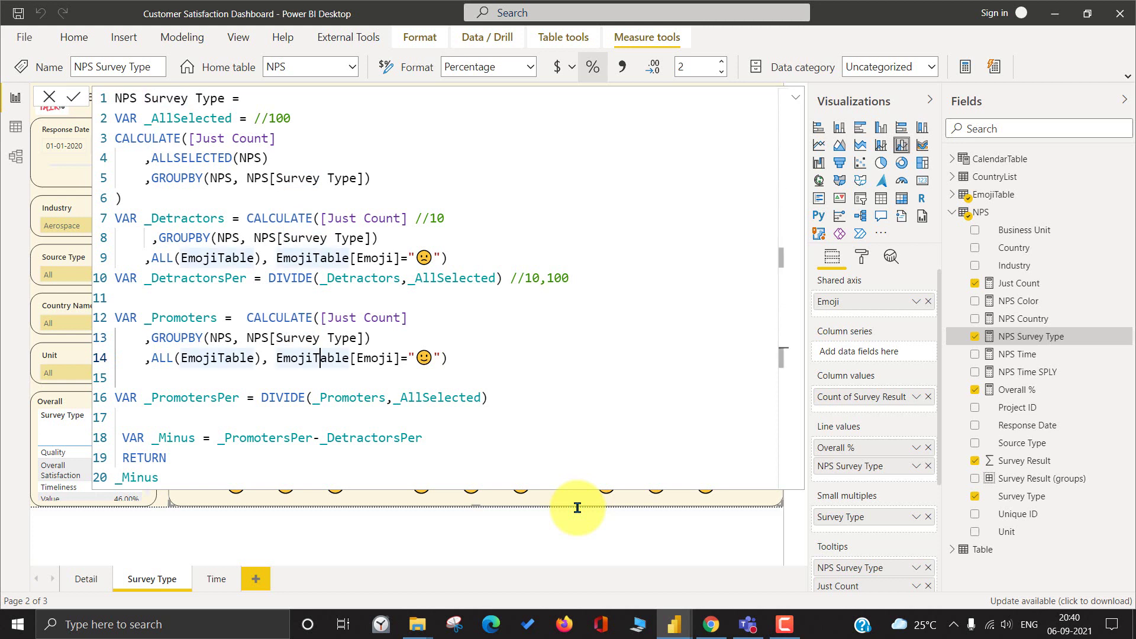
pyautogui.hotkey('ctrl', 'Left')
pyautogui.hotkey('ctrl', 'Left')
pyautogui.hotkey('ctrl', 'shift', 'Left')
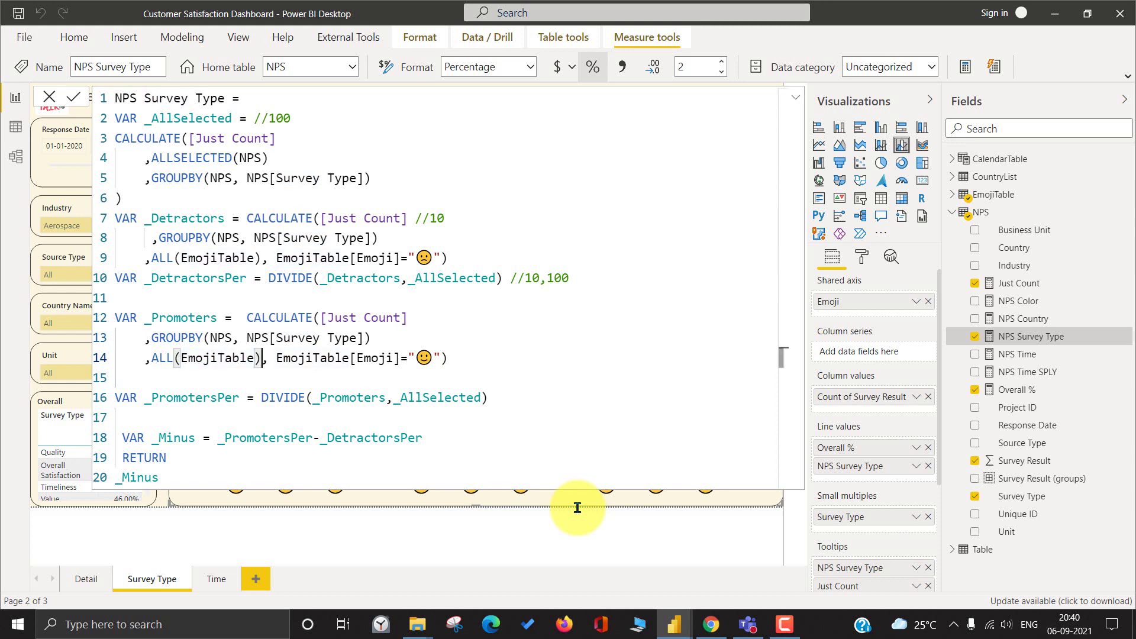
pyautogui.hotkey('ctrl', 'Right')
pyautogui.hotkey('ctrl', 'Right')
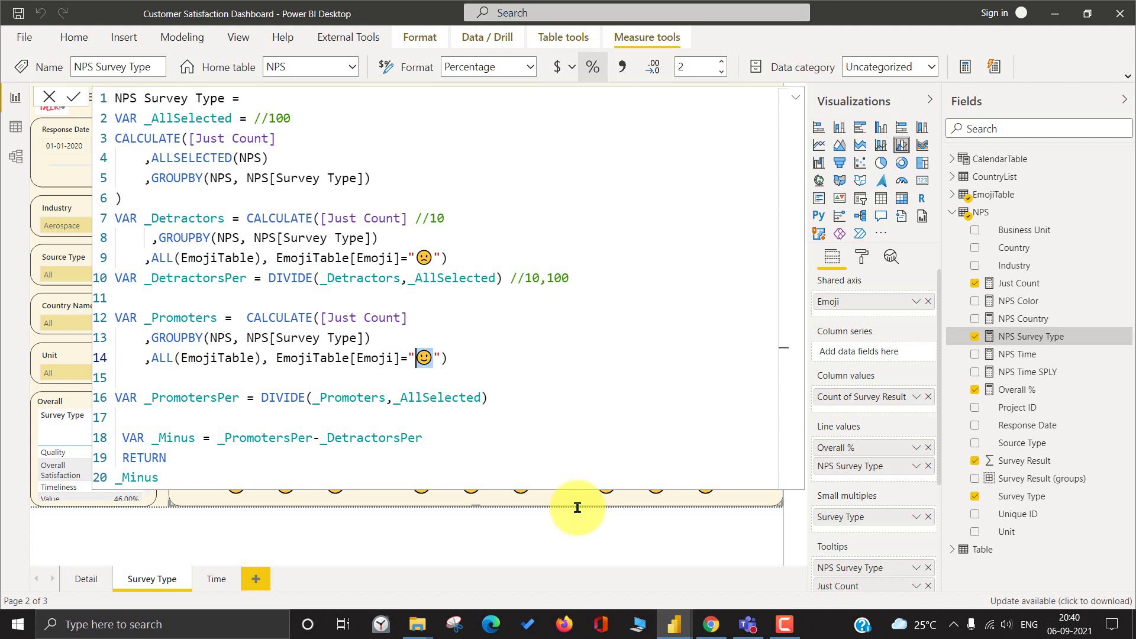
# - Add the comment //70 at the end of the first line of the _Promoters variable
pyautogui.press('Home')
pyautogui.press('Home')
pyautogui.press('End')
pyautogui.write('/')
# - Add the comment //70,100 after the DIVIDE expression on the _PromotersPer line
pyautogui.press('Down')
pyautogui.press('Down')
pyautogui.press('Down')
pyautogui.press('Down')
pyautogui.press('End')
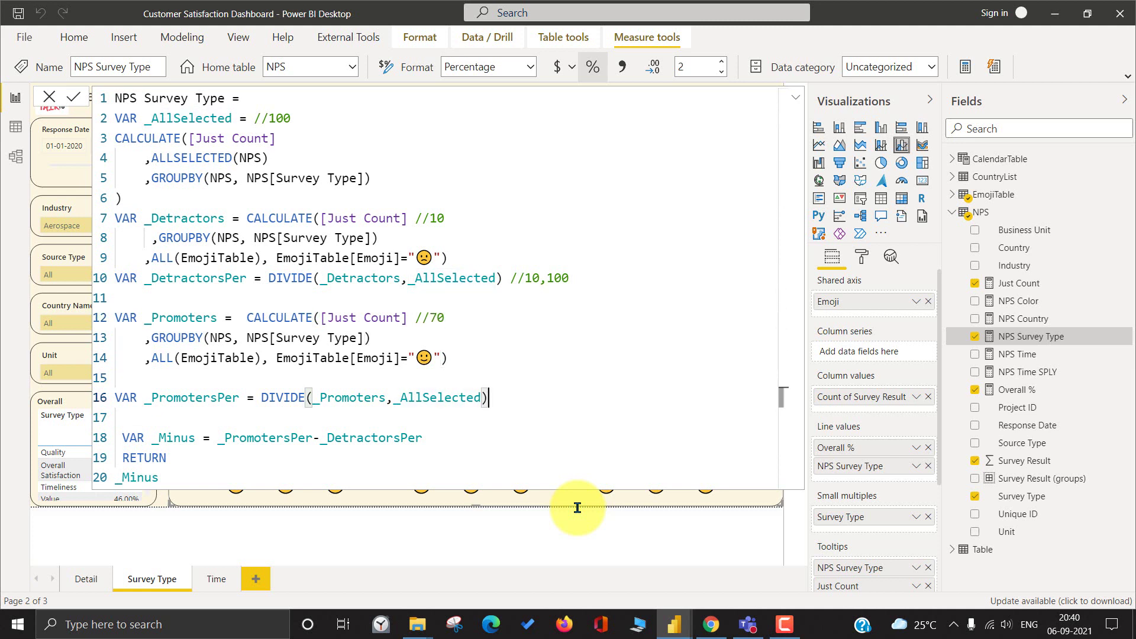
pyautogui.write('//70,100')
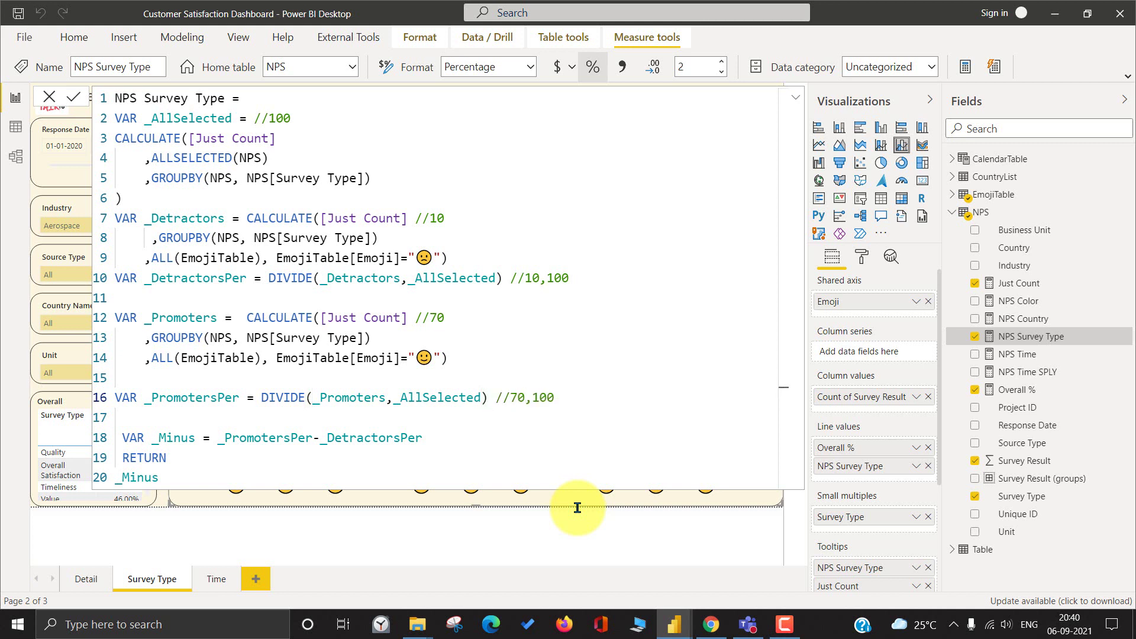
# - Examine the _PromotersPer DIVIDE expression and its comment, and compare it with the comment on the _DetractorsPer line
pyautogui.press('Home')
pyautogui.hotkey('ctrl', 'Right')
pyautogui.hotkey('ctrl', 'Right')
pyautogui.press('Right')
pyautogui.hotkey('ctrl', 'Right')
pyautogui.press('Right')
pyautogui.hotkey('ctrl', 'Right')
pyautogui.hotkey('ctrl', 'Right')
pyautogui.hotkey('ctrl', 'Right')
pyautogui.hotkey('ctrl', 'Right')
pyautogui.hotkey('ctrl', 'Right')
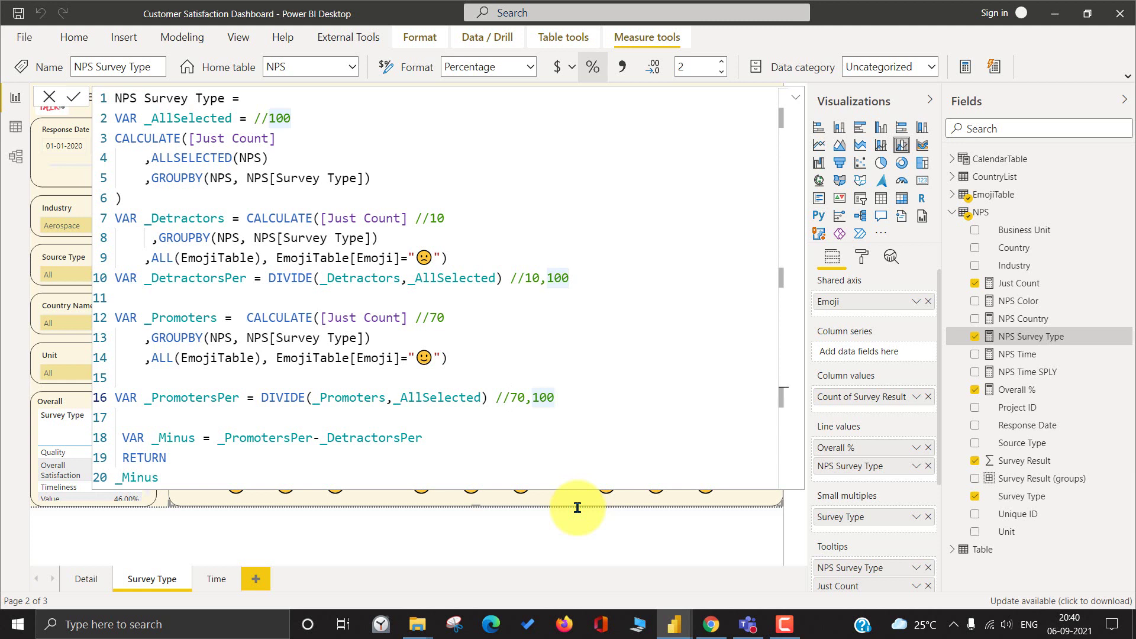
pyautogui.click(580, 278)
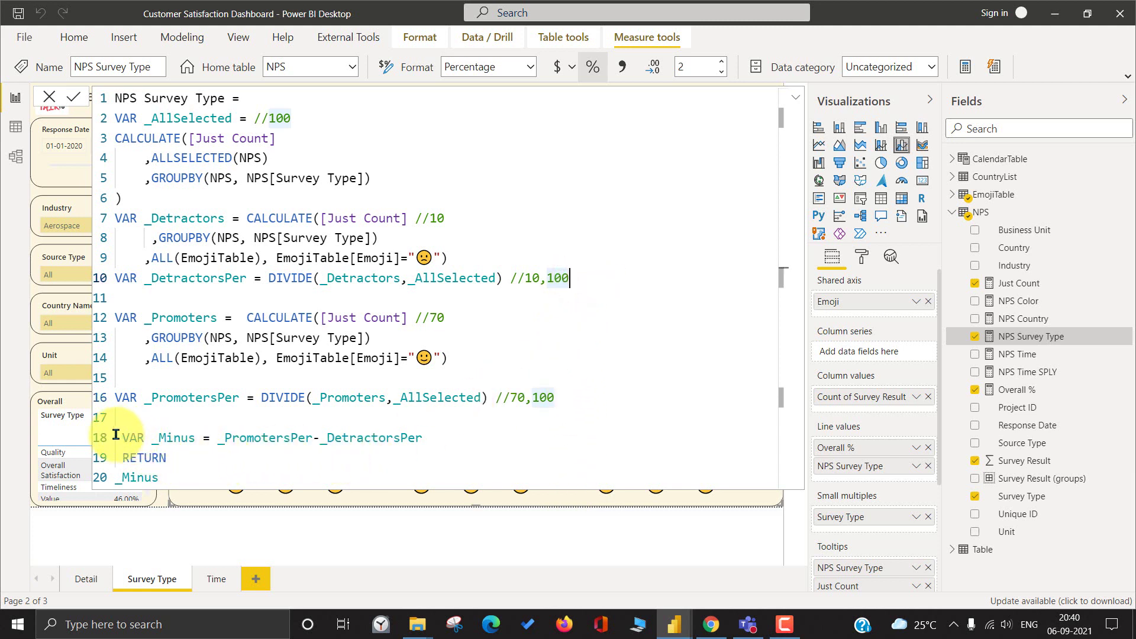
# - Examine the _Minus subtraction and the RETURN statement, and highlight the beginning of the _AllSelected definition
pyautogui.moveTo(118, 436); pyautogui.dragTo(258, 444)
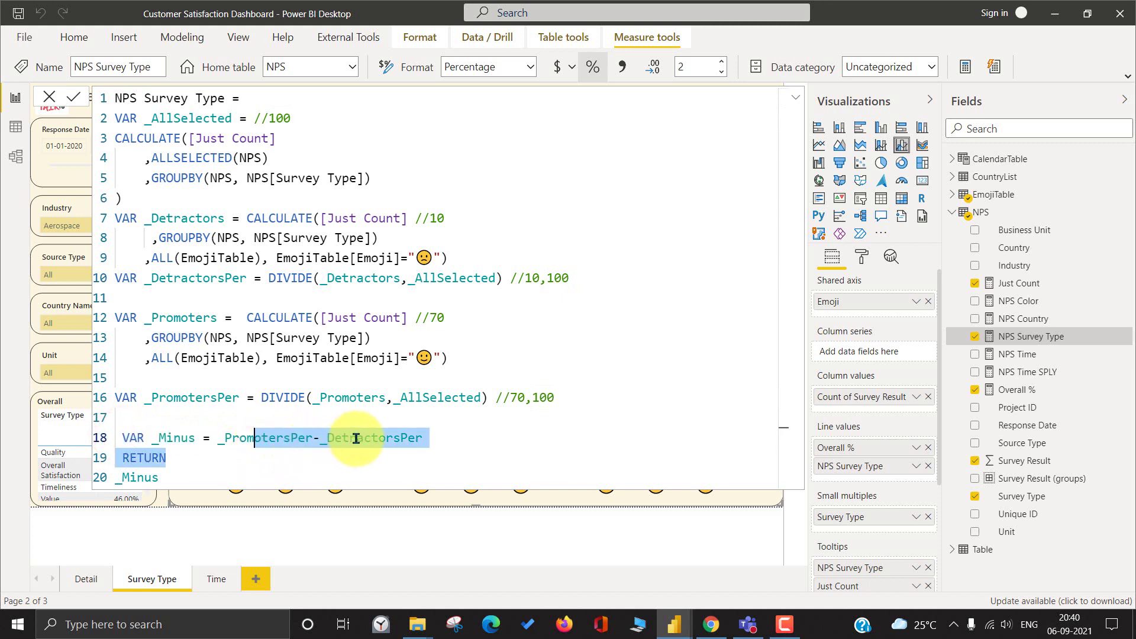
pyautogui.click(437, 438)
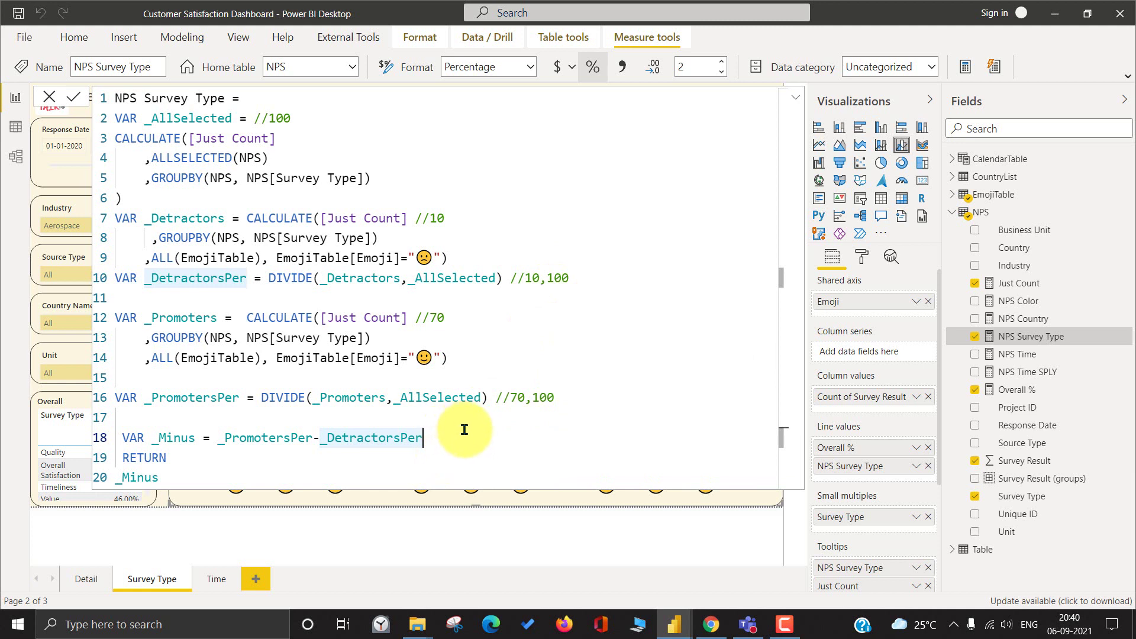
pyautogui.moveTo(123, 457); pyautogui.dragTo(203, 459)
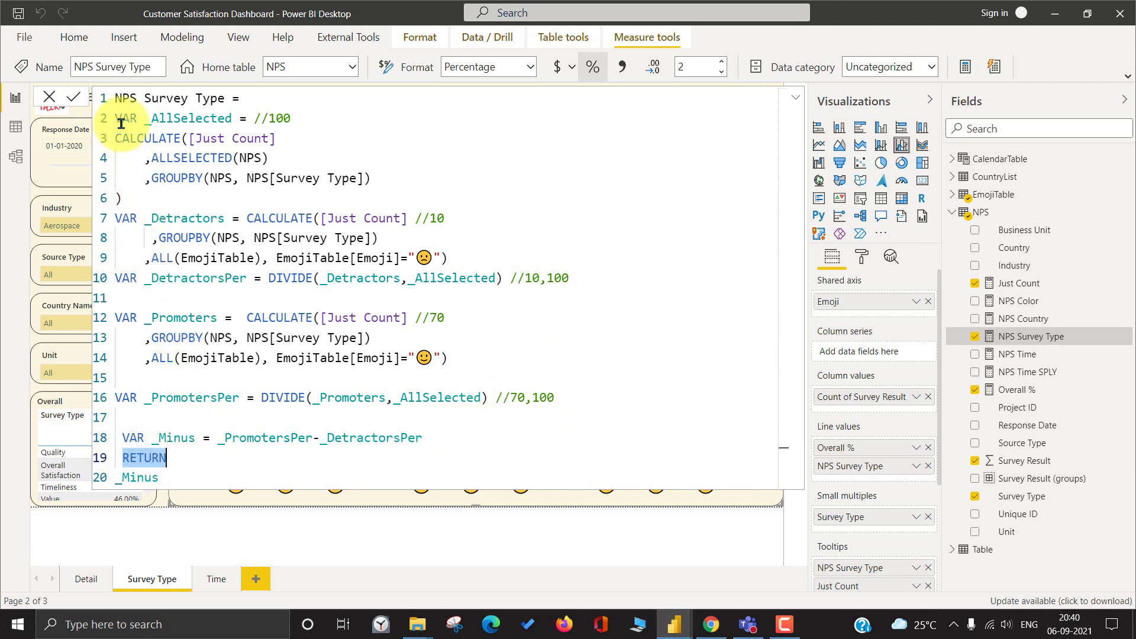
pyautogui.moveTo(116, 117); pyautogui.dragTo(158, 158)
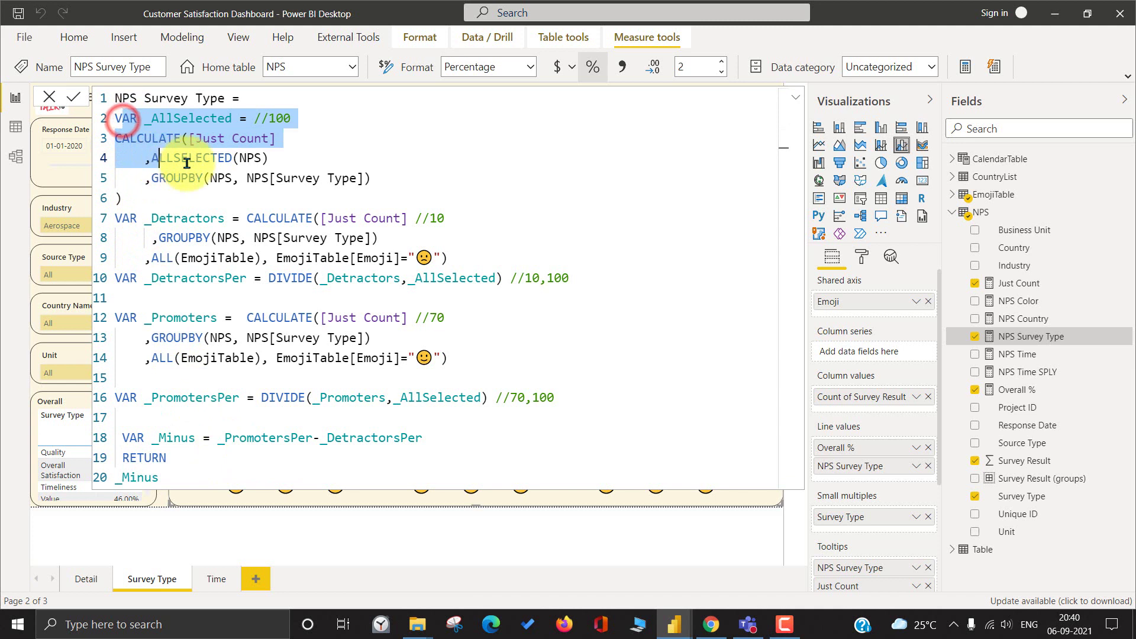
pyautogui.click(166, 457)
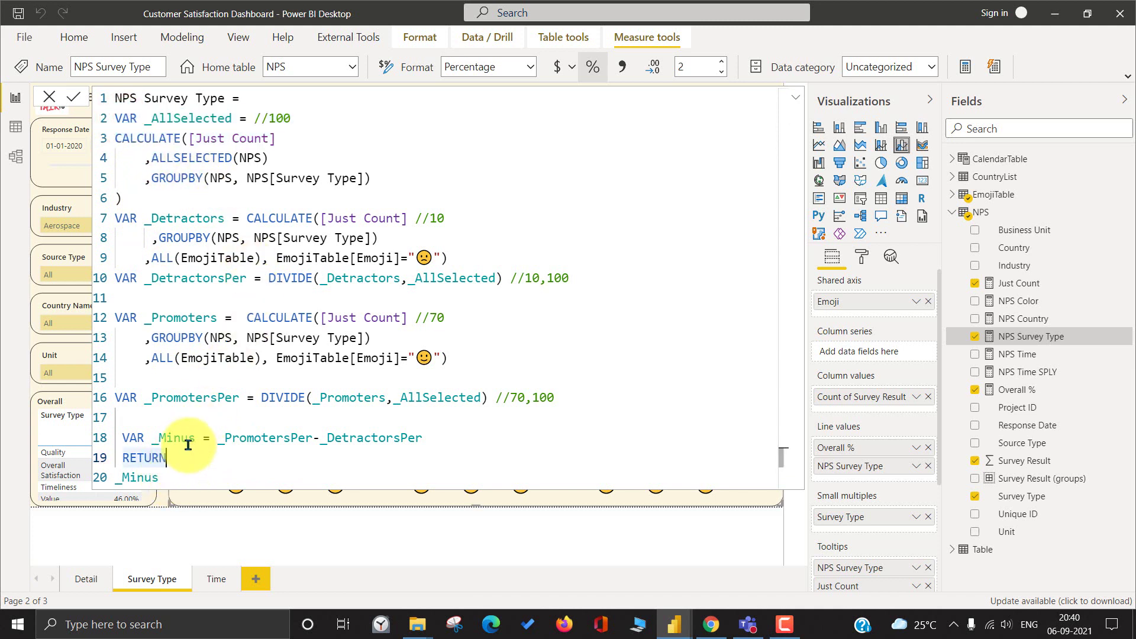
pyautogui.click(181, 438)
# - Add the comment //60 after the returned _Minus on the formula's last line
pyautogui.click(158, 479)
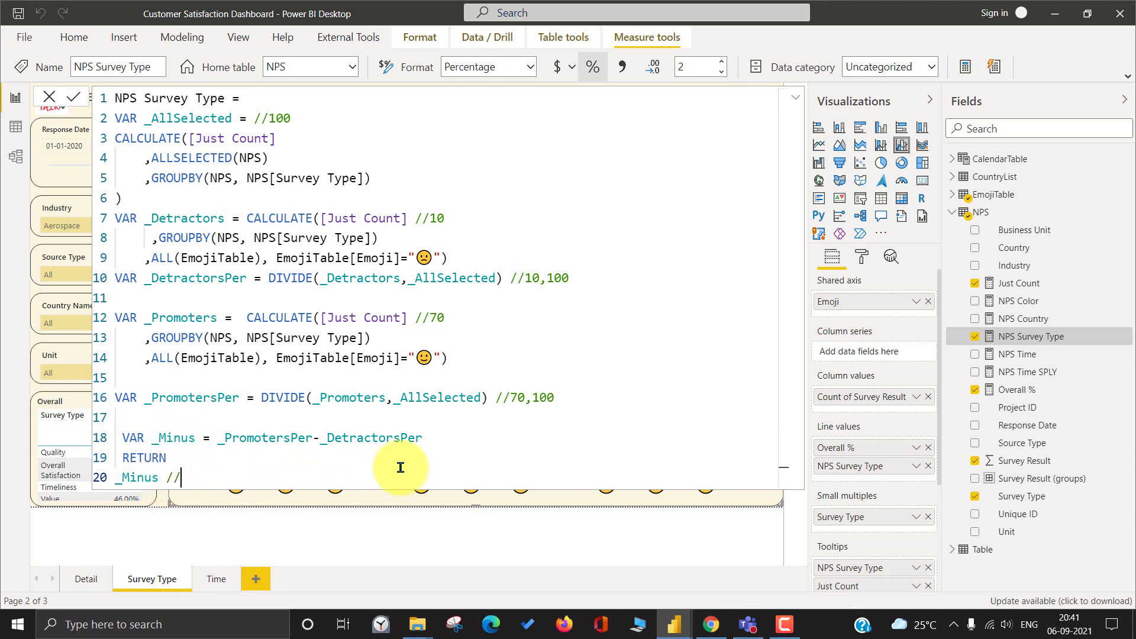
pyautogui.press('Up')
pyautogui.press('Up')
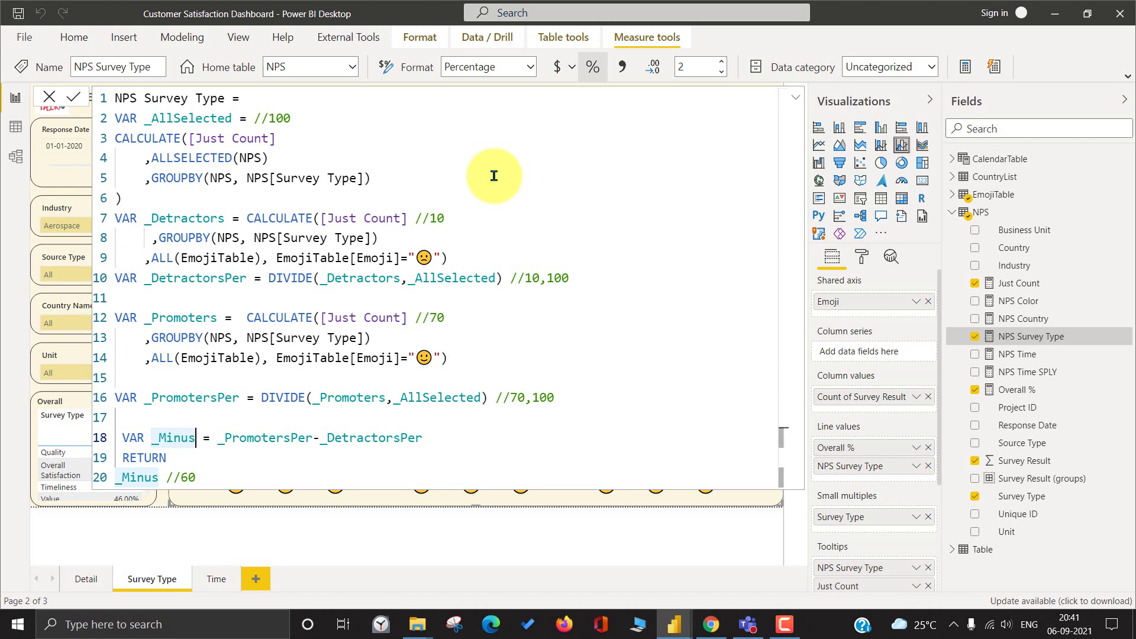
# - Copy the entire NPS Survey Type formula and paste it into a new measure in the NPS table of the NPS Demo report
pyautogui.hotkey('ctrl', 'a')
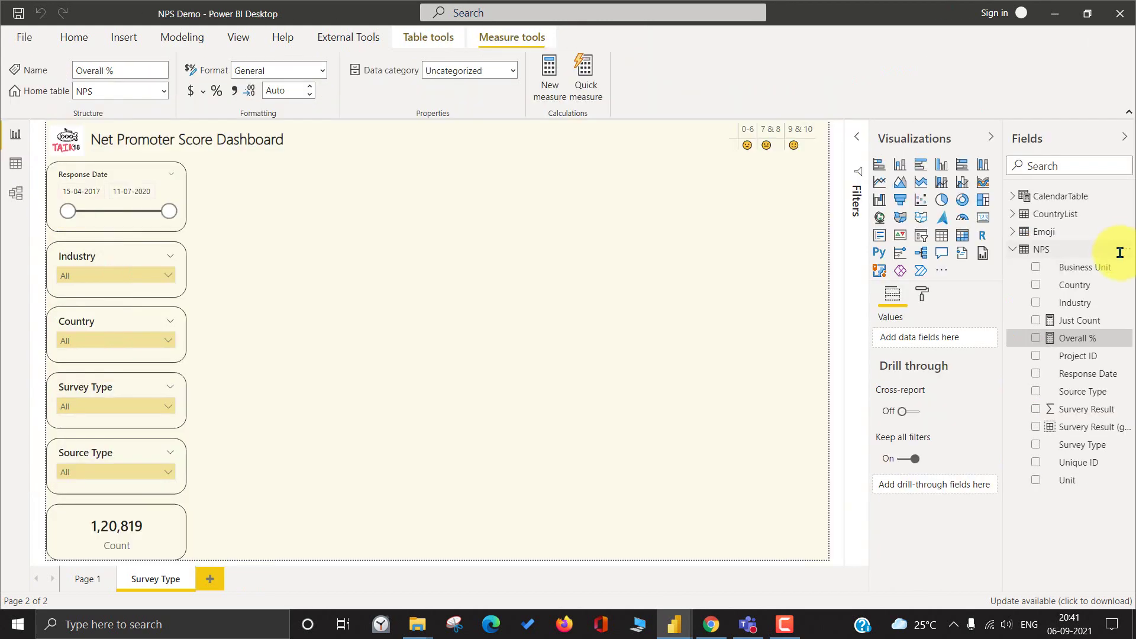
pyautogui.click(1117, 248)
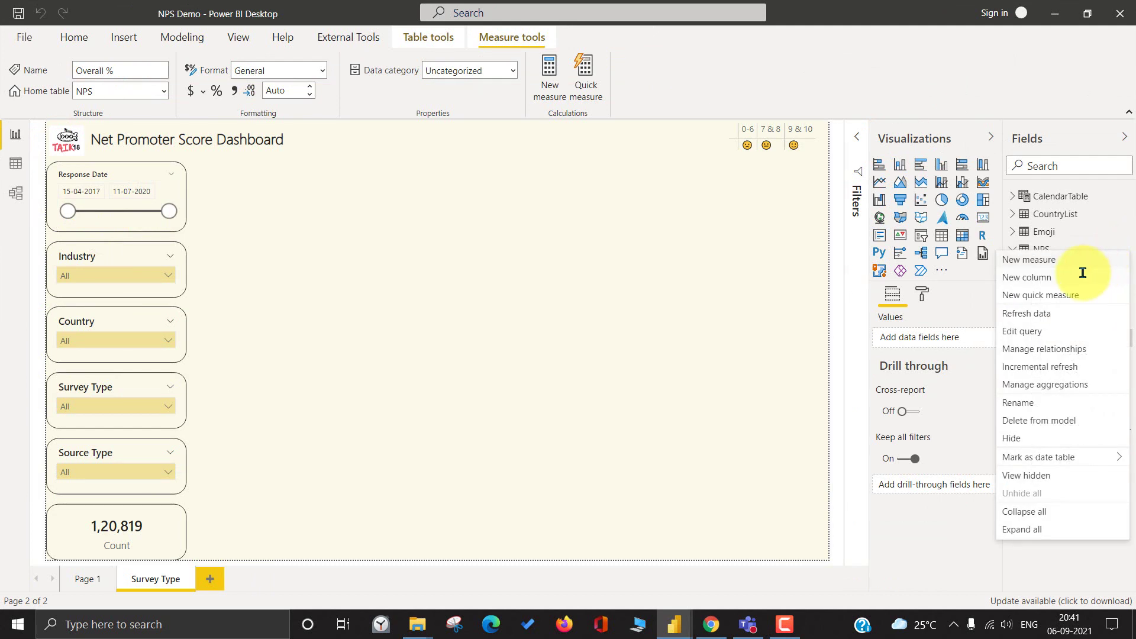
pyautogui.click(1046, 256)
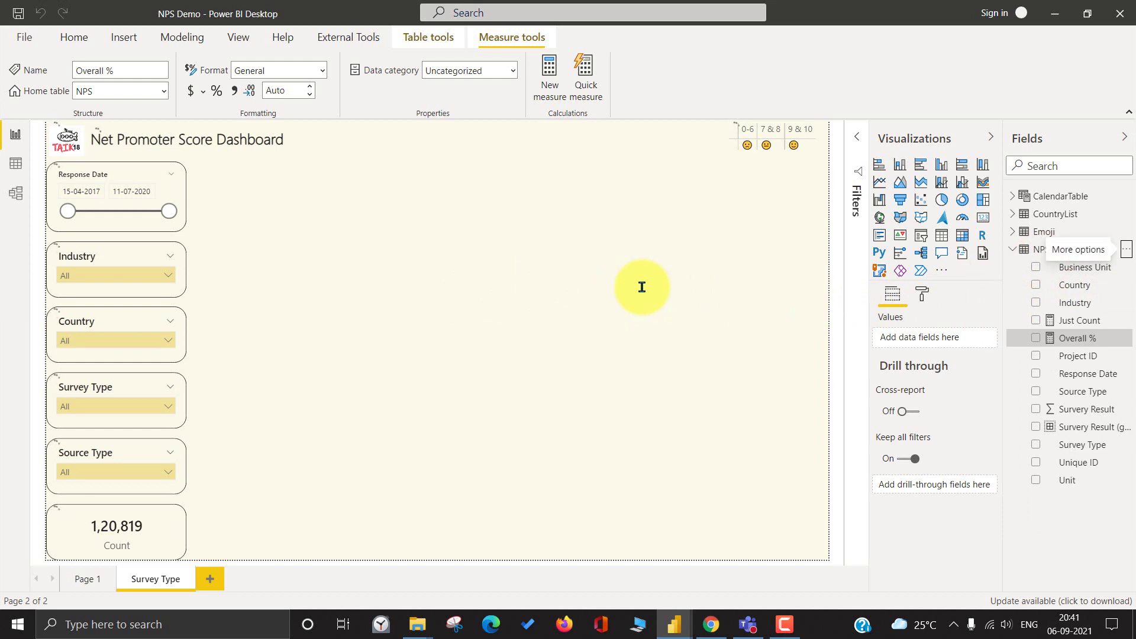
pyautogui.hotkey('ctrl', 'v')
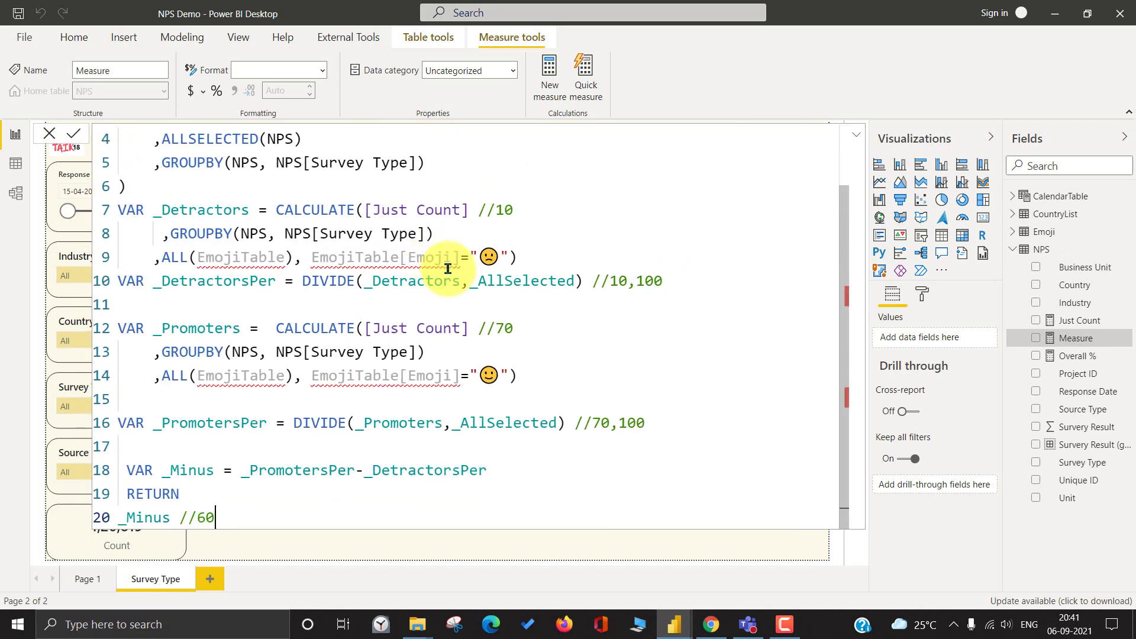
# - Change ALL(EmojiTable) to ALL(Emoji) in the _Detractors variable
pyautogui.scroll(-2, 449, 274)
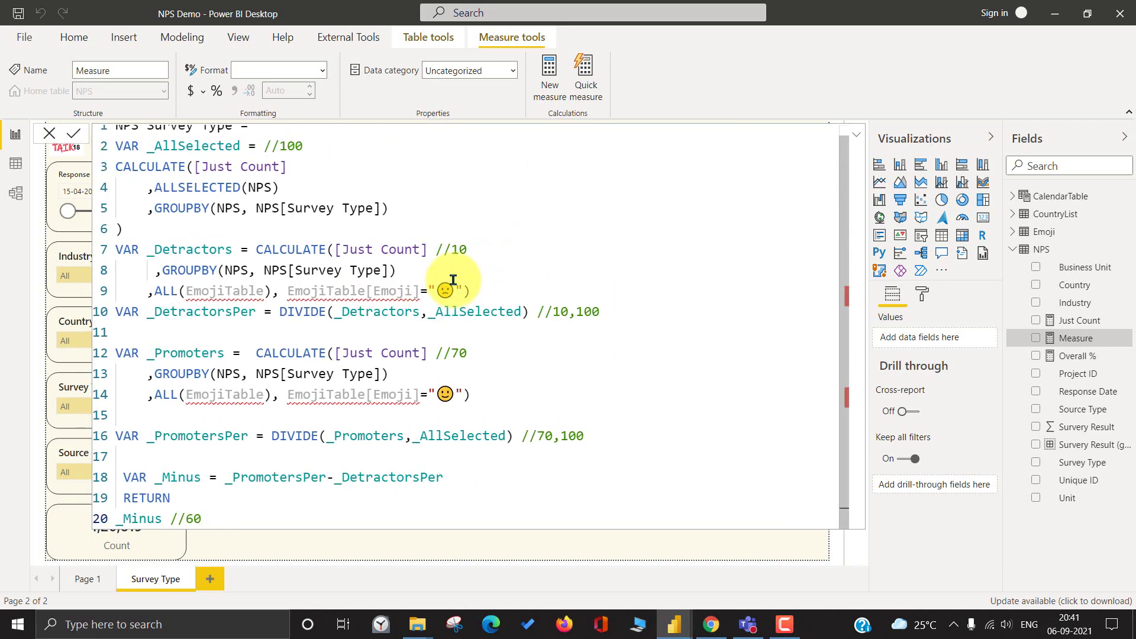
pyautogui.scroll(1, 447, 277)
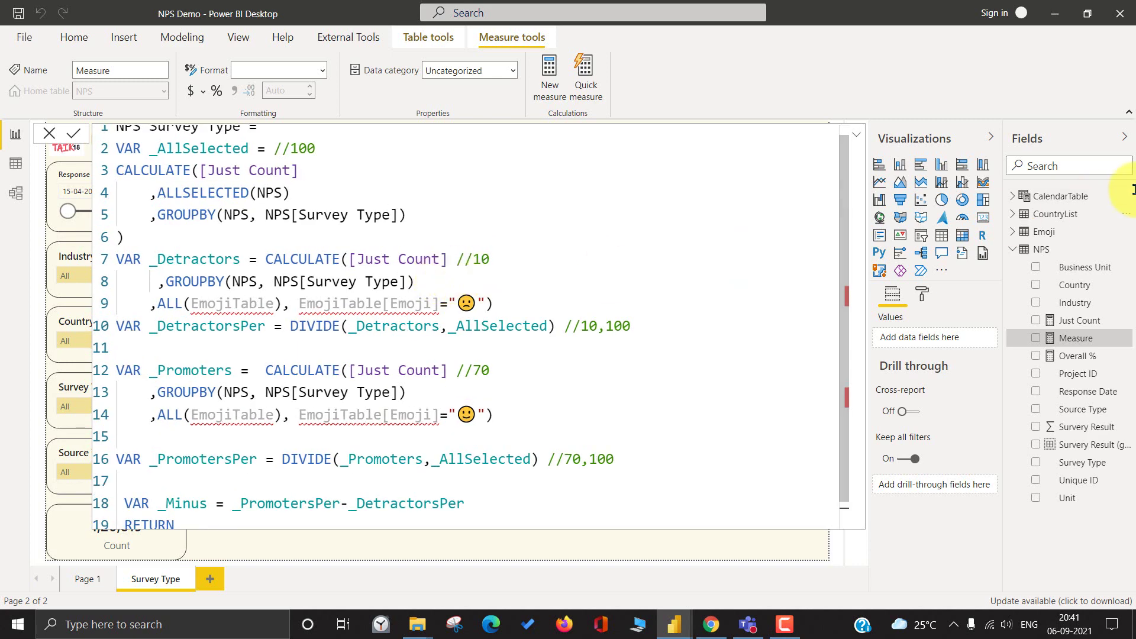
pyautogui.click(271, 304)
pyautogui.press('BackSpace')
pyautogui.press('BackSpace')
pyautogui.press('BackSpace')
pyautogui.press('BackSpace')
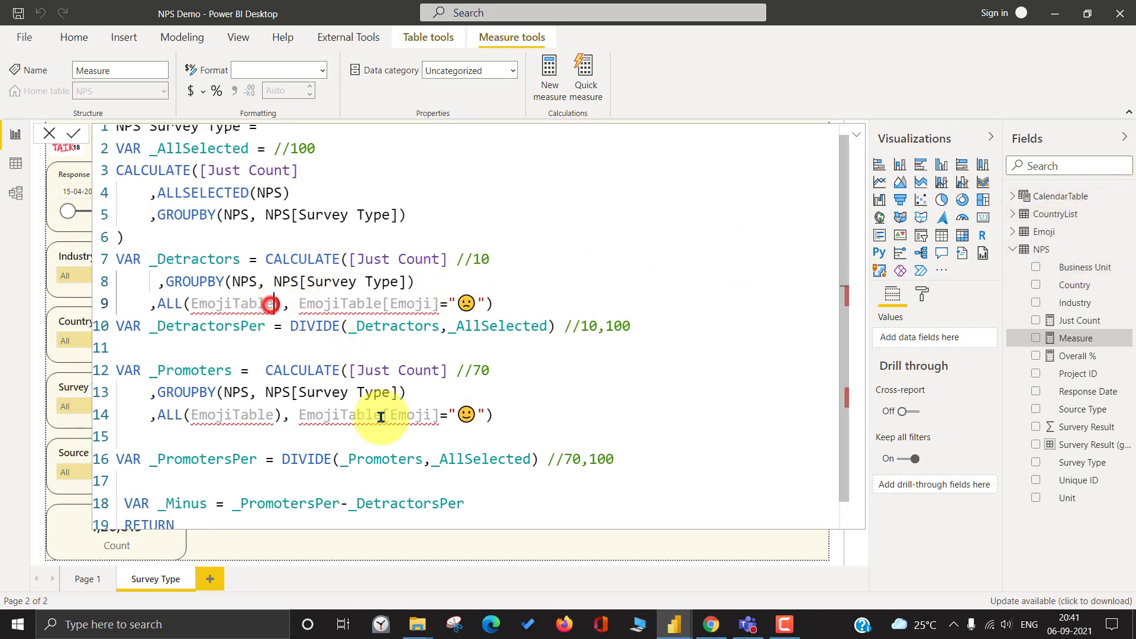
pyautogui.press('BackSpace')
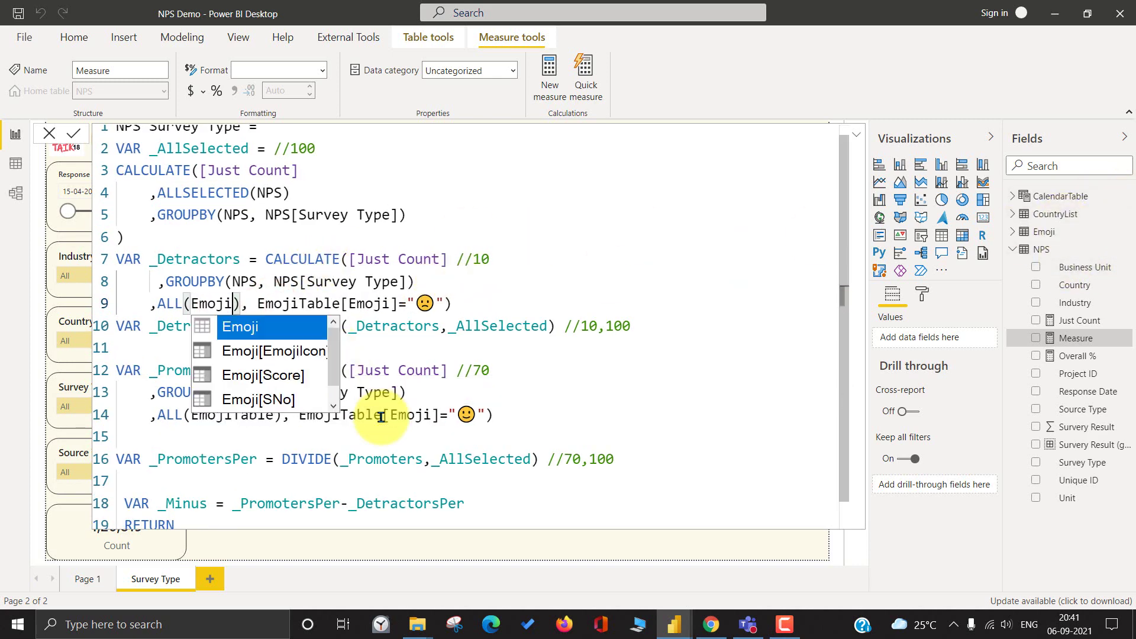
pyautogui.press('Down')
pyautogui.press('Escape')
# - Change ALL(EmojiTable) to ALL(Emoji) in the _Promoters variable
pyautogui.press('Down')
pyautogui.press('Down')
pyautogui.press('Down')
pyautogui.press('Down')
pyautogui.press('Down')
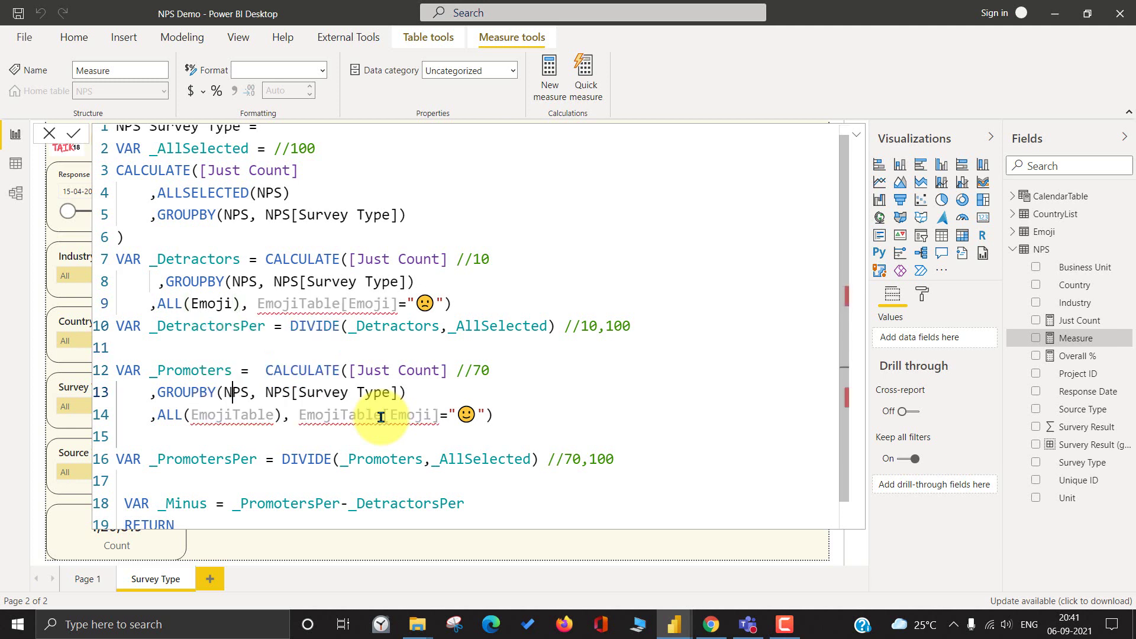
pyautogui.press('Delete')
pyautogui.press('Delete')
pyautogui.press('Delete')
pyautogui.press('Delete')
pyautogui.press('Delete')
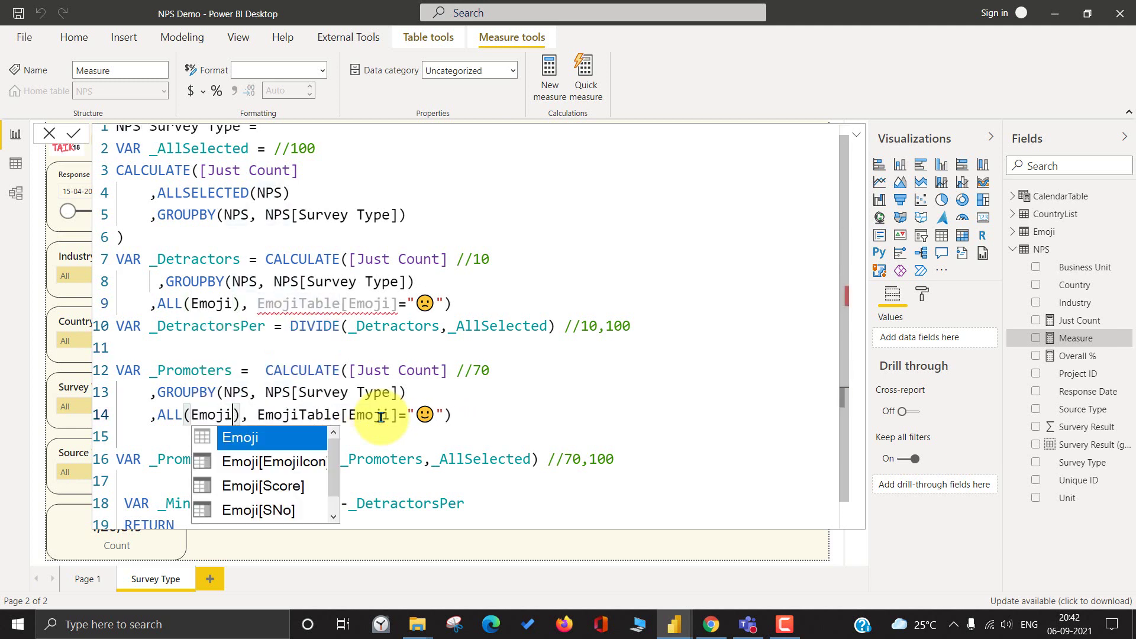
pyautogui.press('Escape')
# - Replace EmojiTable[Emoji] with Emoji[EmojiIcon] in the sad-face filter of the _Detractors variable
pyautogui.press('Up')
pyautogui.press('Up')
pyautogui.press('Up')
pyautogui.press('Up')
pyautogui.press('Up')
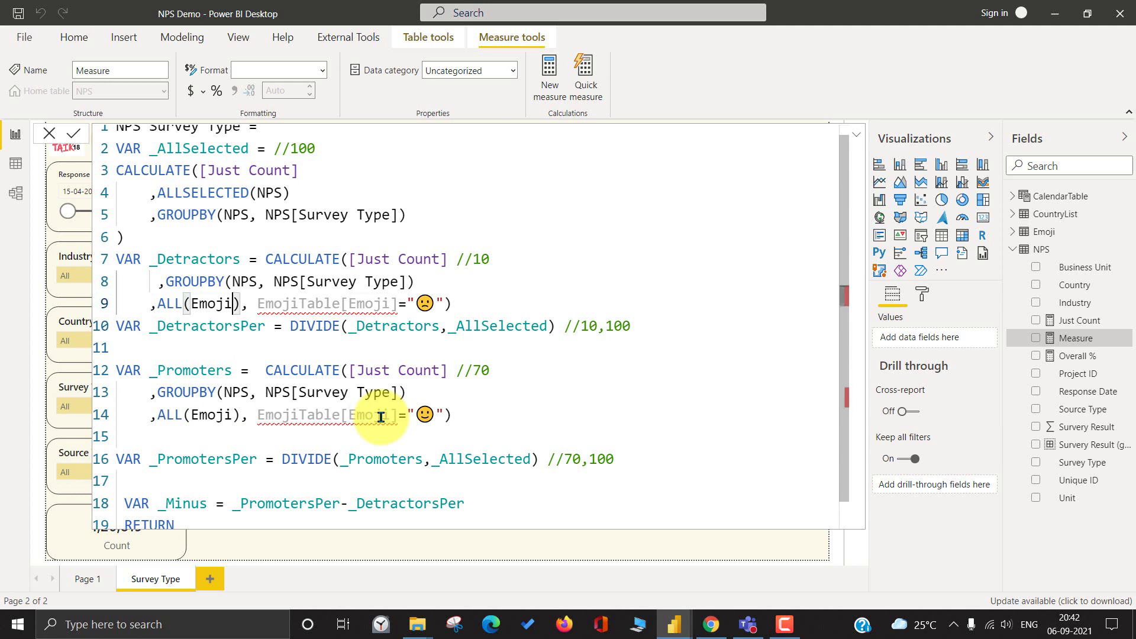
pyautogui.hotkey('ctrl', 'Right')
pyautogui.press('BackSpace')
pyautogui.press('BackSpace')
pyautogui.press('BackSpace')
pyautogui.press('BackSpace')
pyautogui.press('BackSpace')
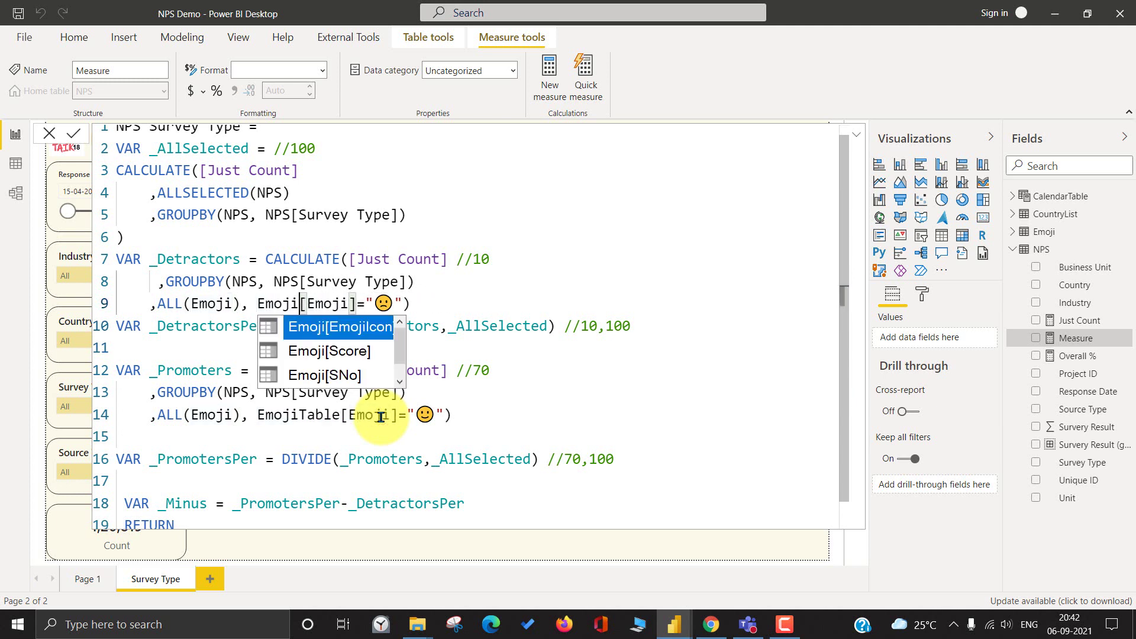
pyautogui.press('Tab')
pyautogui.hotkey('ctrl', 'shift', 'Right')
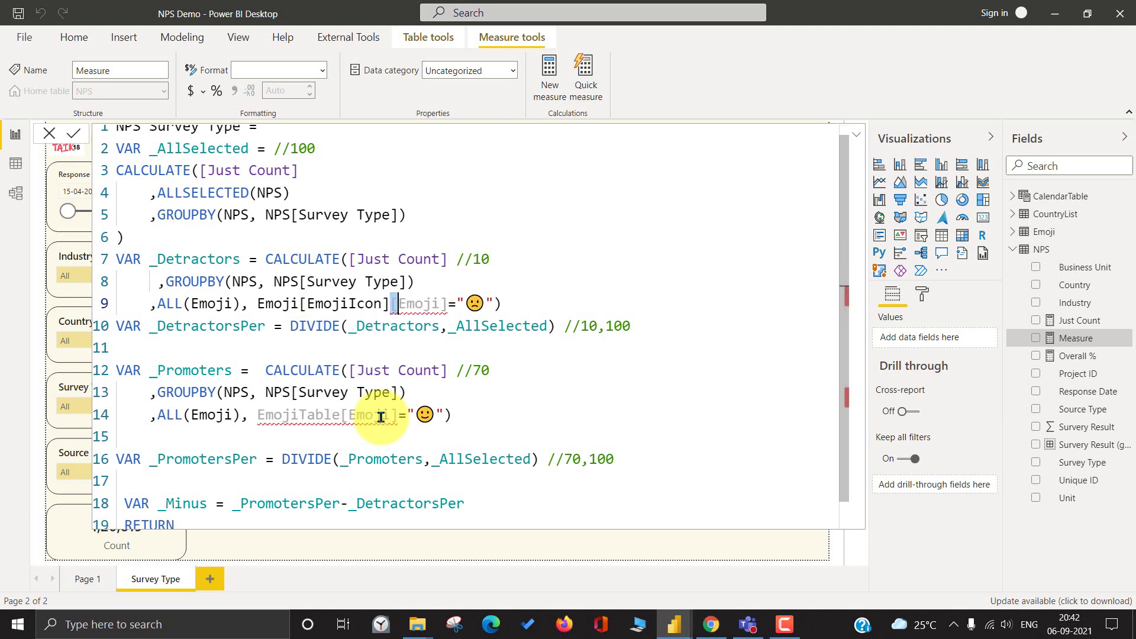
pyautogui.press('BackSpace')
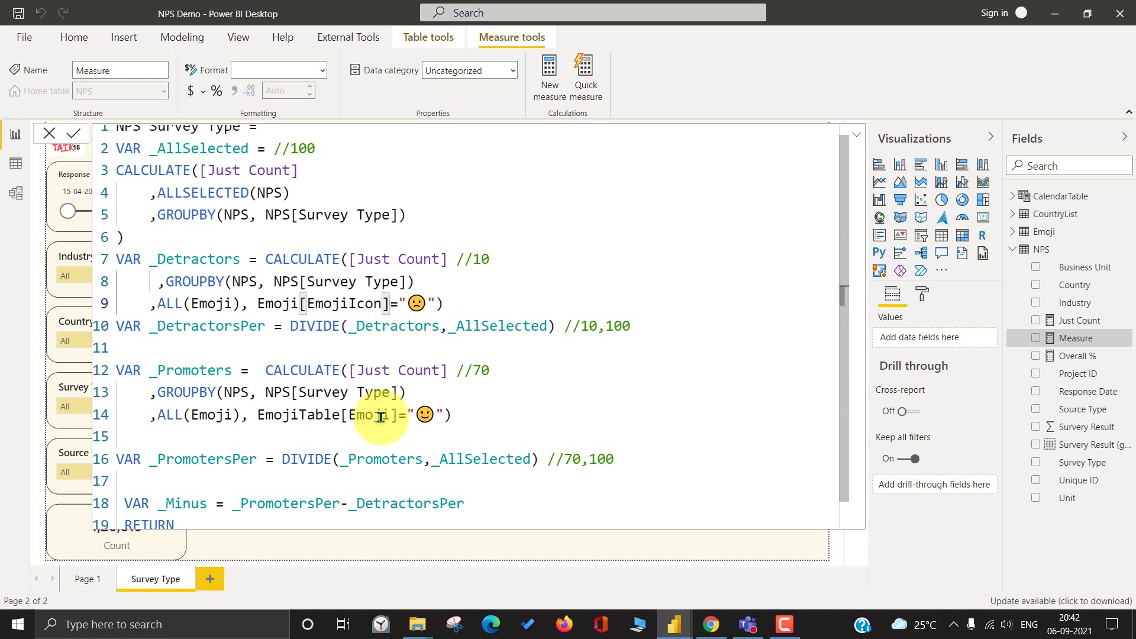
# - Replace EmojiTable[Emoji] with Emoji[EmojiIcon] in the happy-face filter of the _Promoters variable
pyautogui.press('Down')
pyautogui.press('Down')
pyautogui.press('Down')
pyautogui.press('Down')
pyautogui.press('Down')
pyautogui.hotkey('ctrl', 'Left')
pyautogui.press('Left')
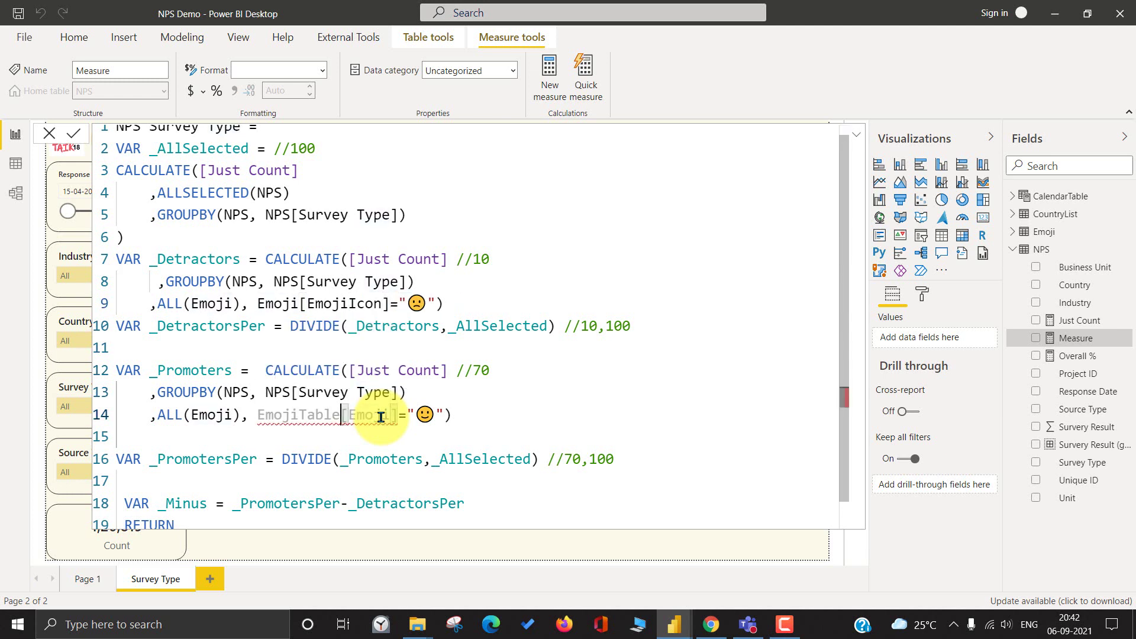
pyautogui.press('BackSpace')
pyautogui.press('BackSpace')
pyautogui.press('BackSpace')
pyautogui.press('BackSpace')
pyautogui.press('BackSpace')
pyautogui.press('Tab')
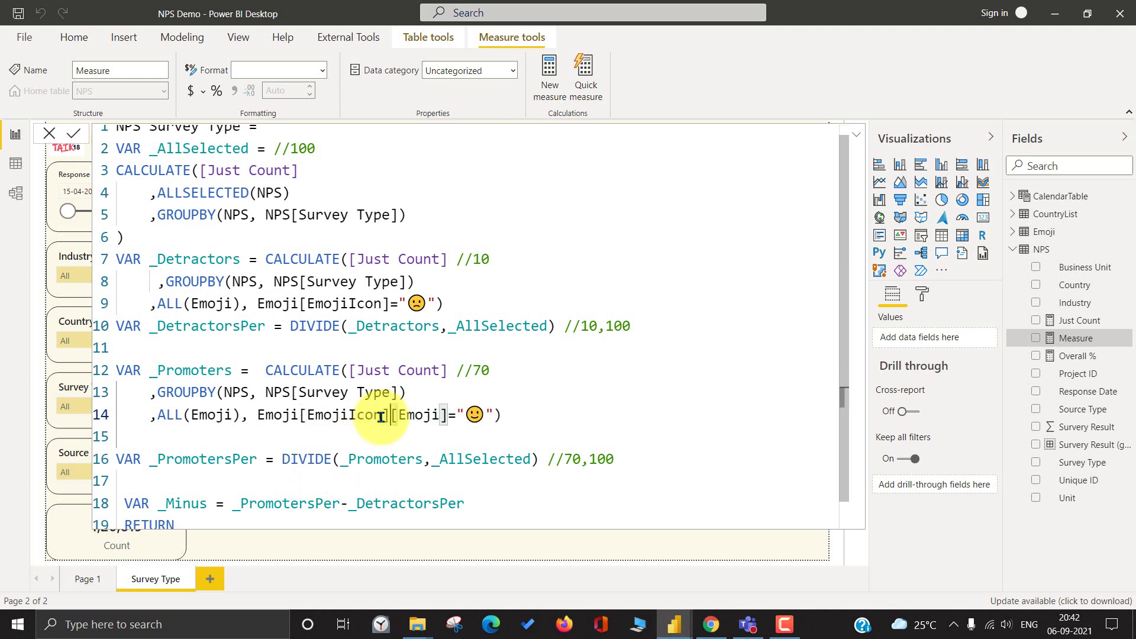
pyautogui.hotkey('shift', 'Right')
pyautogui.hotkey('shift', 'Right')
pyautogui.hotkey('shift', 'Right')
pyautogui.hotkey('shift', 'Right')
pyautogui.hotkey('shift', 'Right')
pyautogui.hotkey('shift', 'Right')
pyautogui.hotkey('shift', 'Right')
pyautogui.press('Delete')
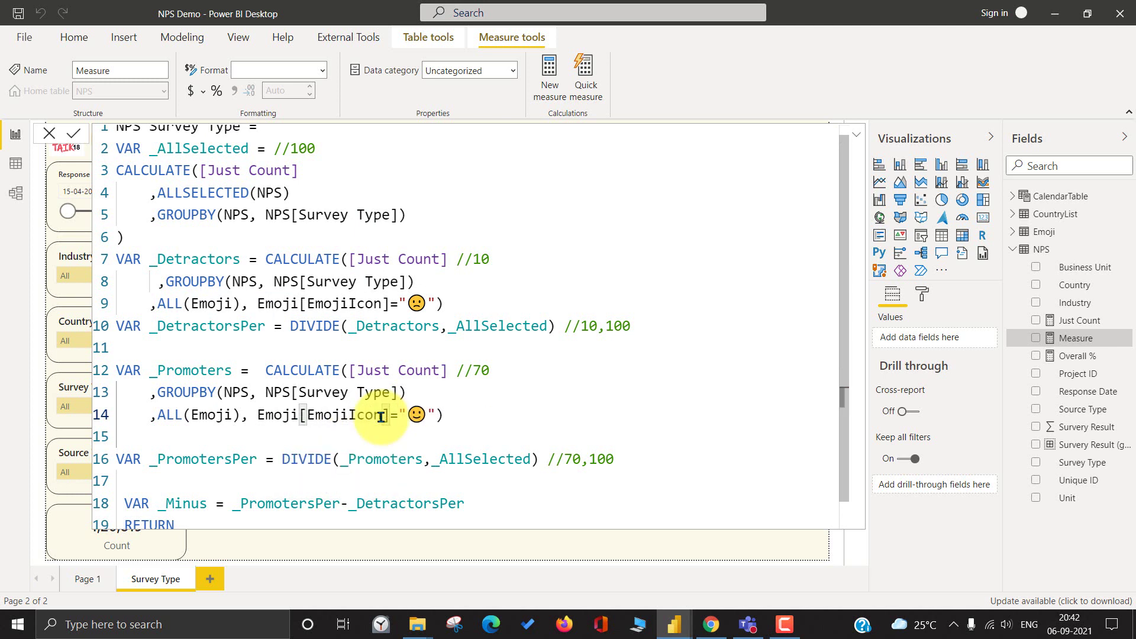
# - Review the adapted formula and commit the NPS Survey Type measure
pyautogui.click(315, 325)
pyautogui.scroll(-1, 307, 326)
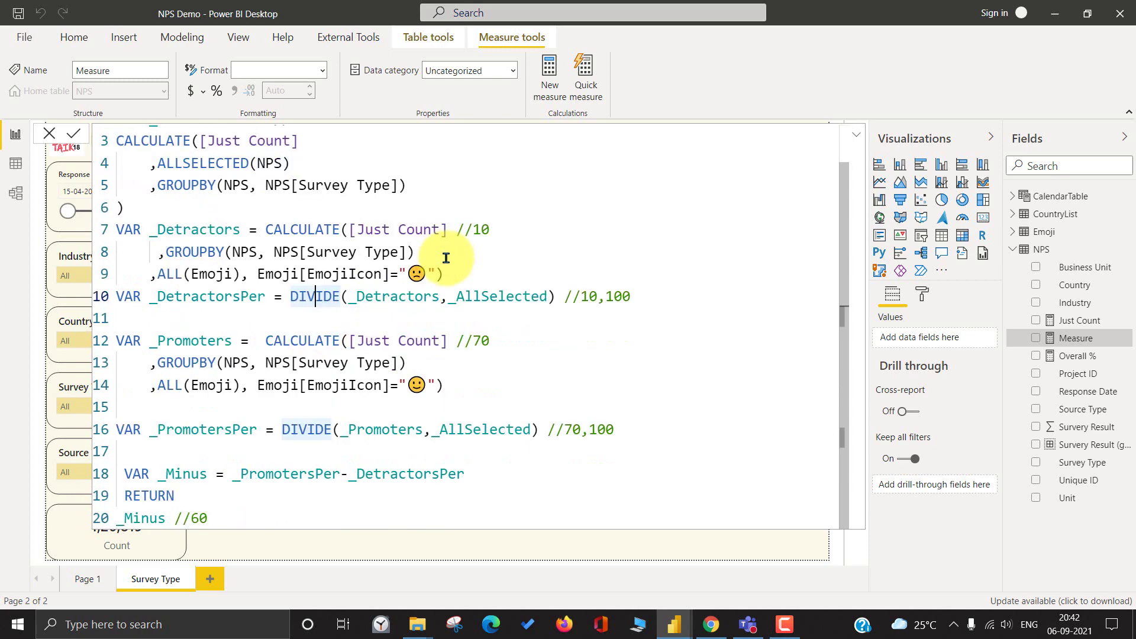
pyautogui.scroll(-1, 446, 266)
pyautogui.scroll(-1, 446, 271)
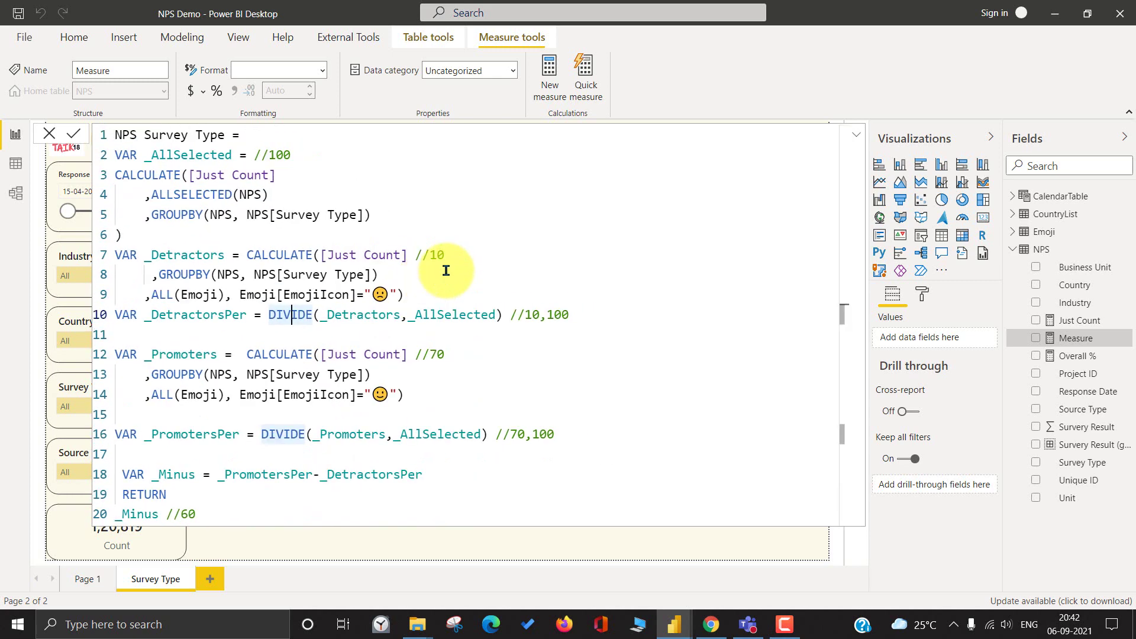
pyautogui.click(70, 131)
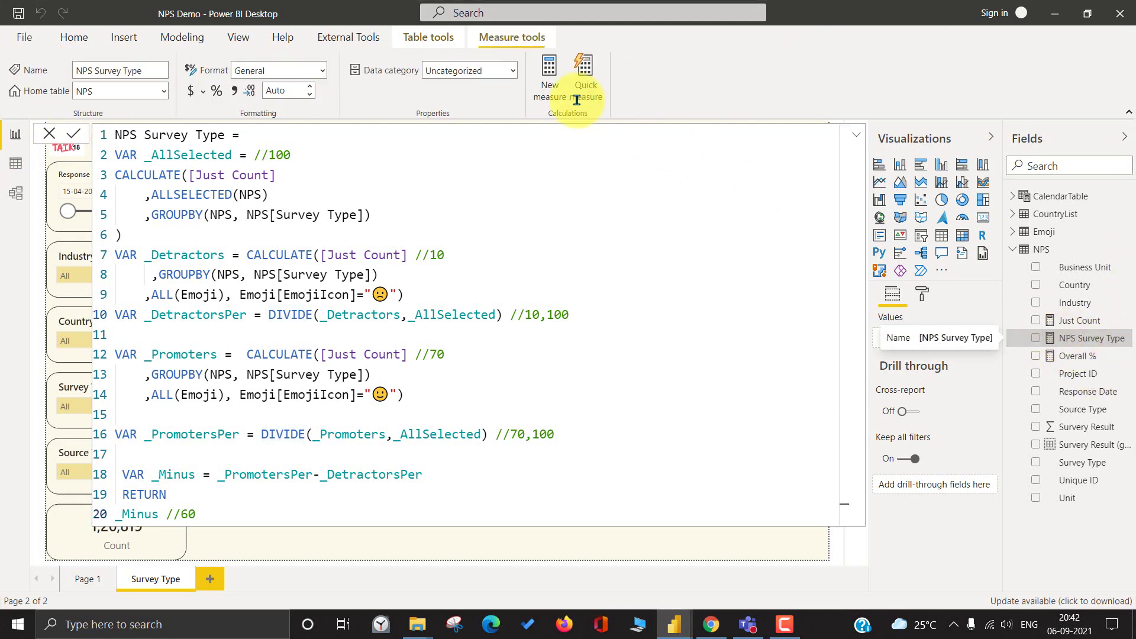
# - Format the NPS Survey Type measure as a percentage, and the Overall % measure as a percentage with 0 decimal places
pyautogui.click(217, 93)
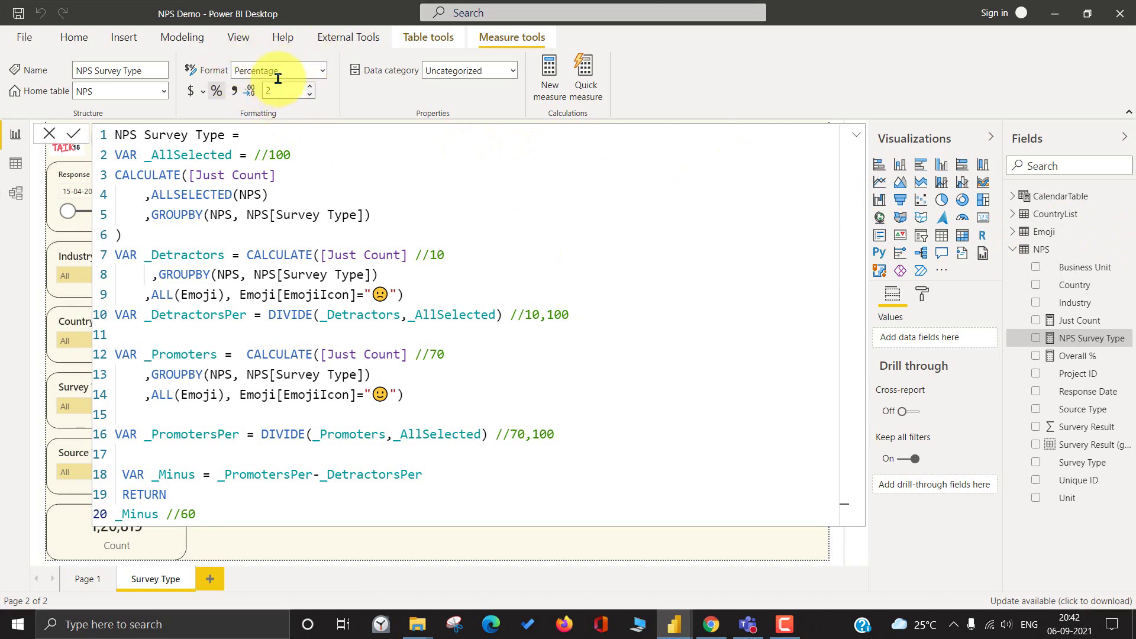
pyautogui.click(1072, 356)
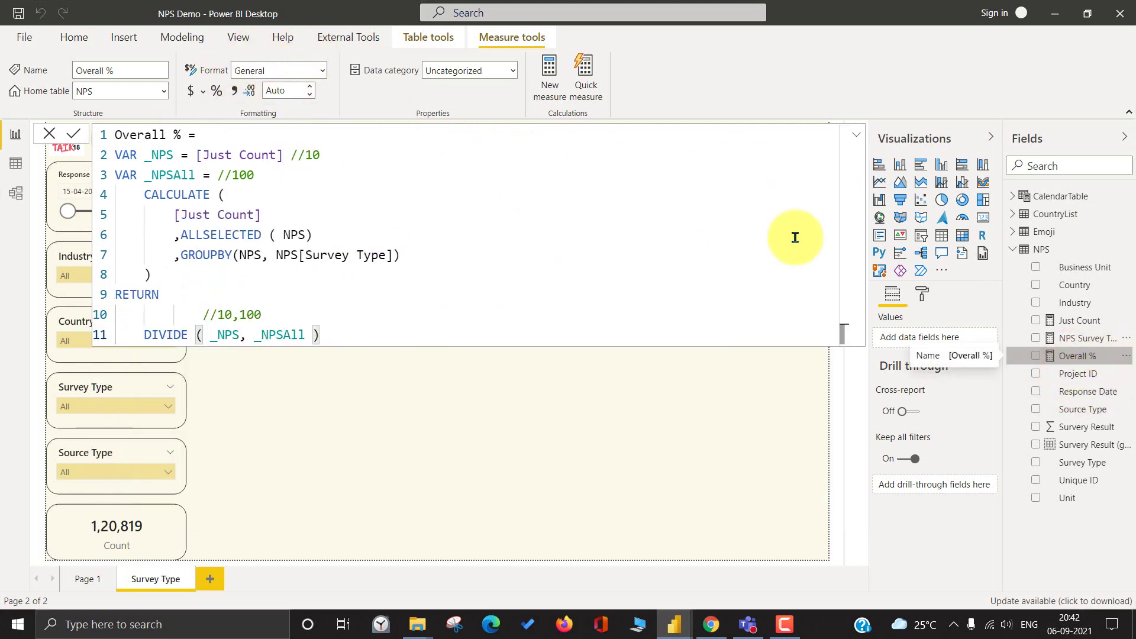
pyautogui.click(211, 92)
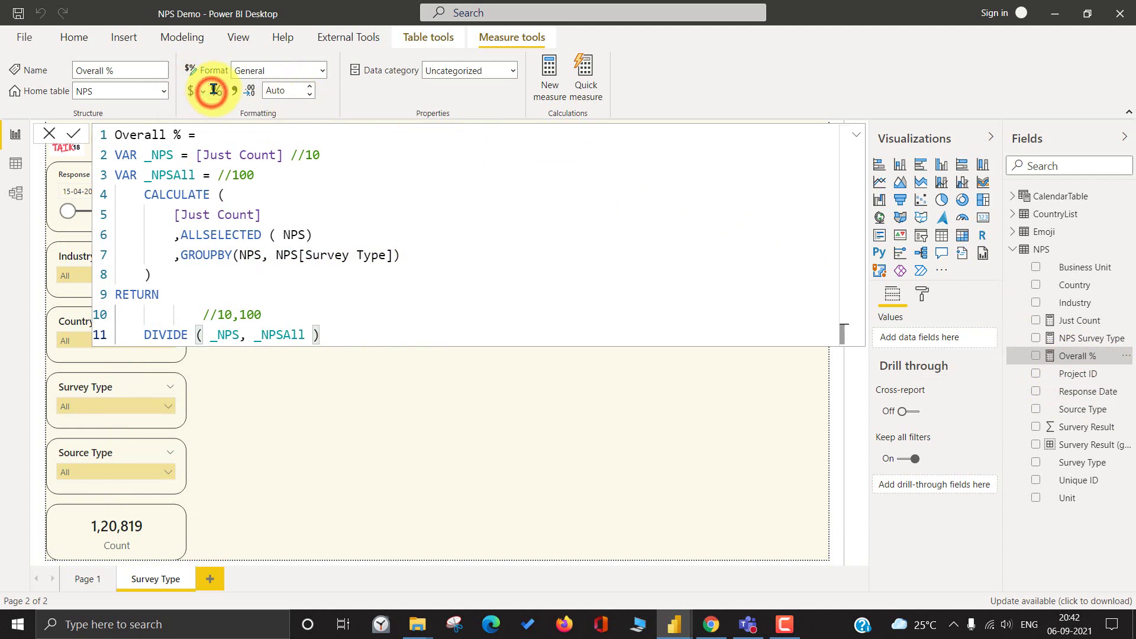
pyautogui.click(310, 94)
pyautogui.click(310, 95)
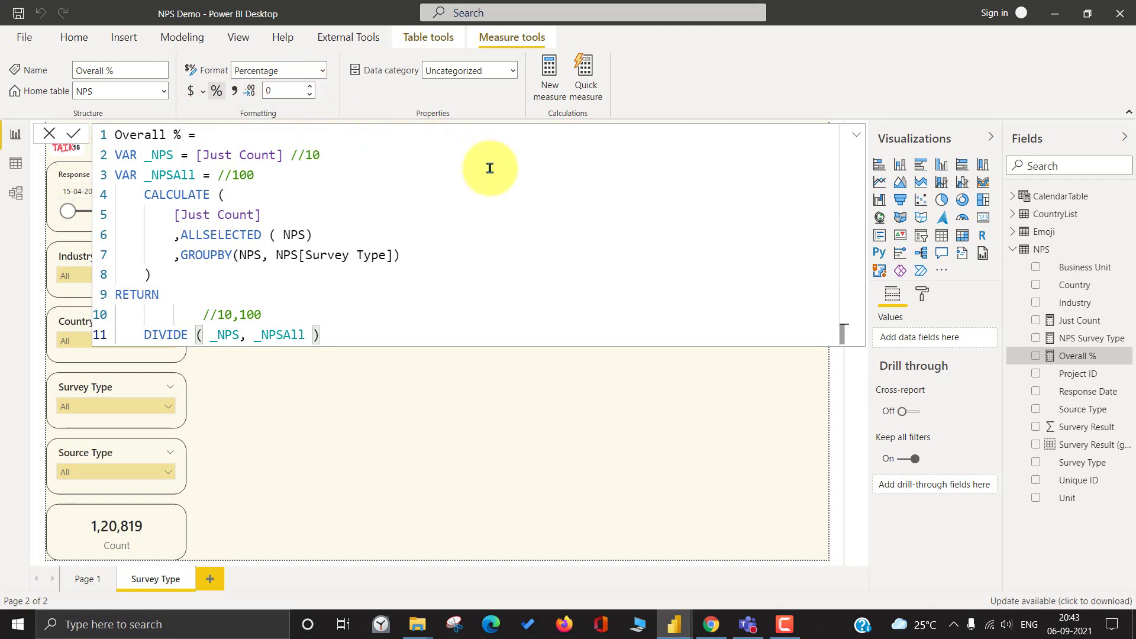
# - Close the measure formula editors in the Customer Satisfaction Dashboard and in the NPS Demo report
pyautogui.hotkey('alt', 'Tab')
pyautogui.press('Tab')
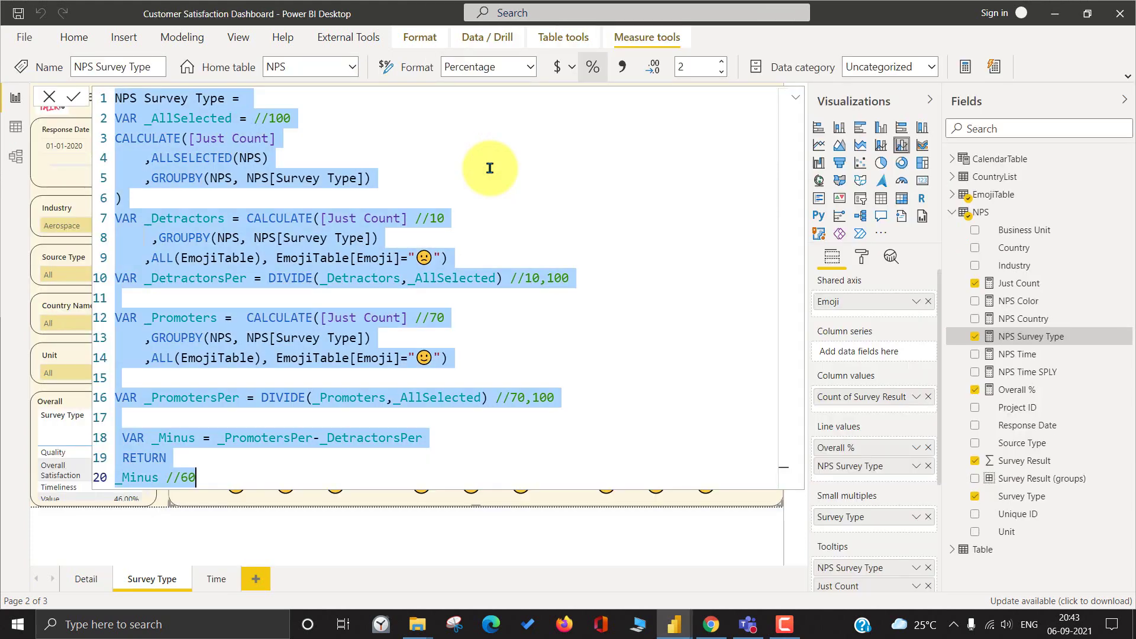
pyautogui.click(49, 96)
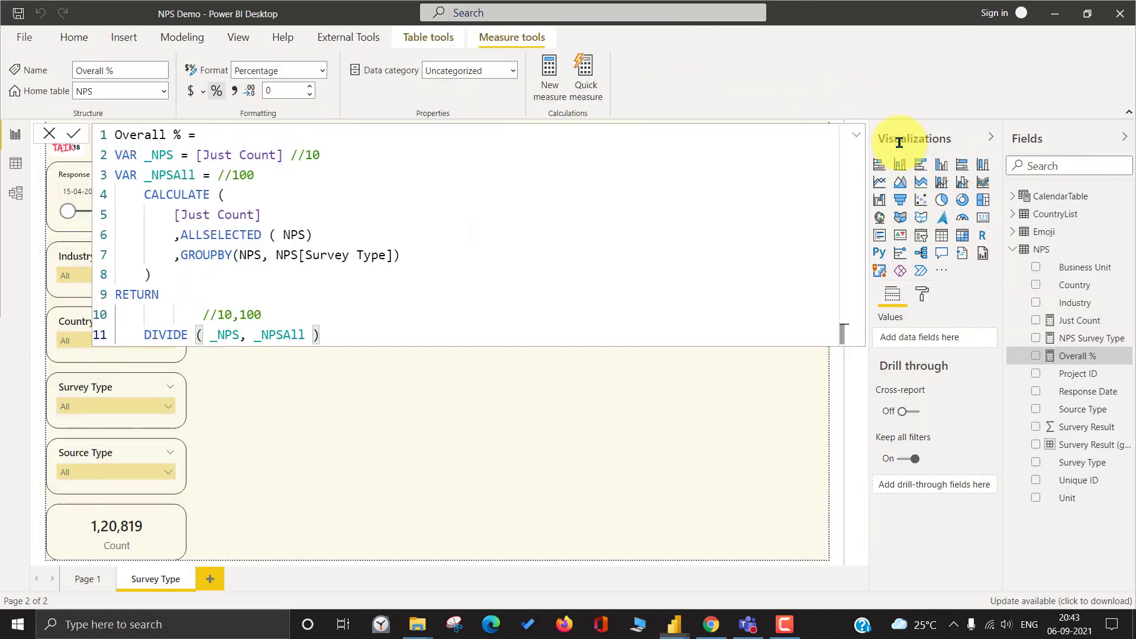
pyautogui.click(47, 132)
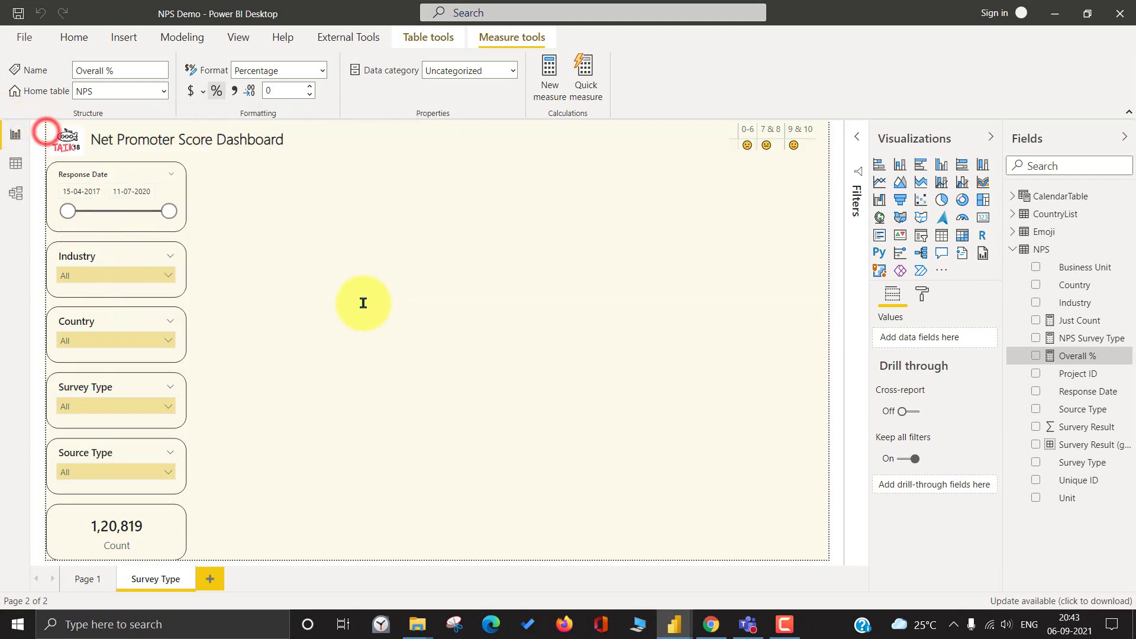
# - Add a line and clustered column chart to the Survey Type page and enlarge it to fill the empty canvas beside the slicers
pyautogui.click(363, 230)
pyautogui.click(961, 182)
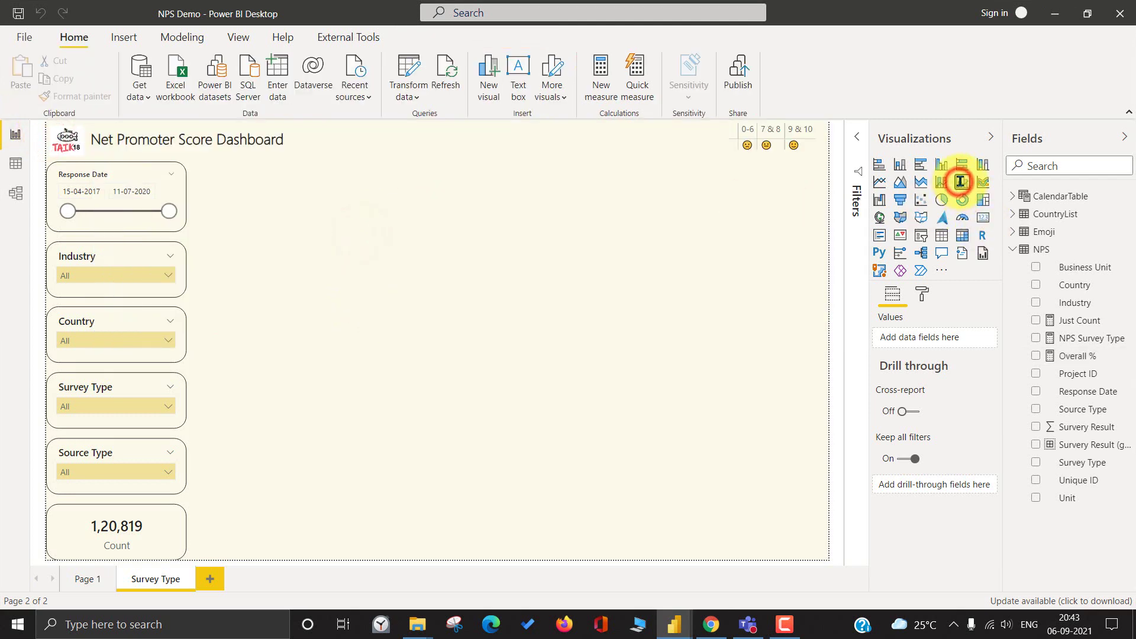
pyautogui.moveTo(229, 305); pyautogui.dragTo(235, 231)
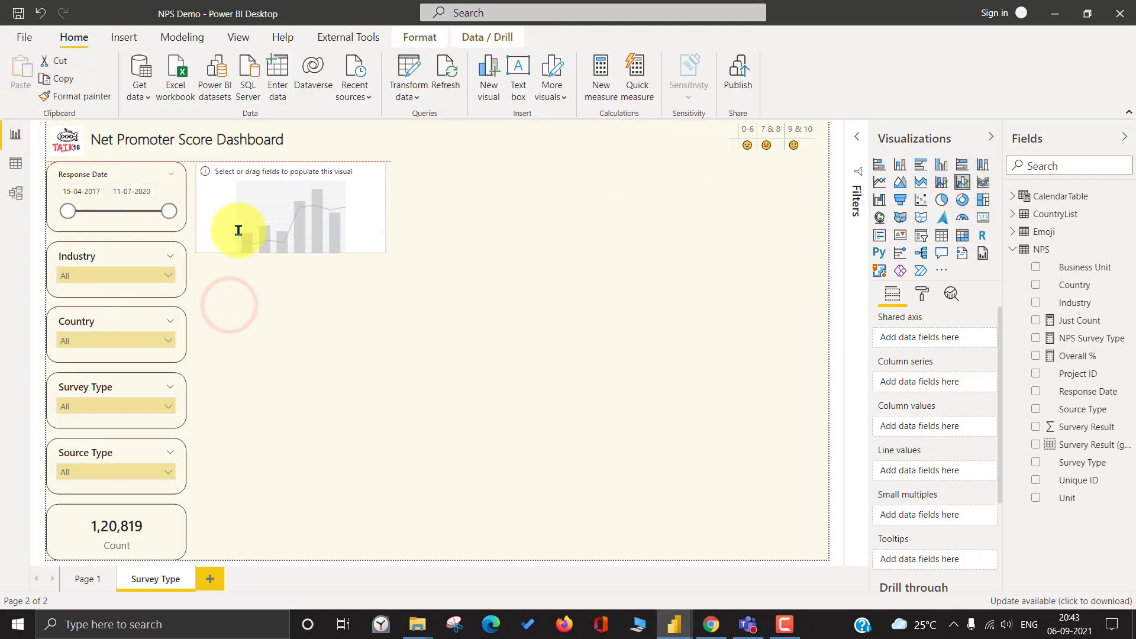
pyautogui.moveTo(386, 251); pyautogui.dragTo(749, 503)
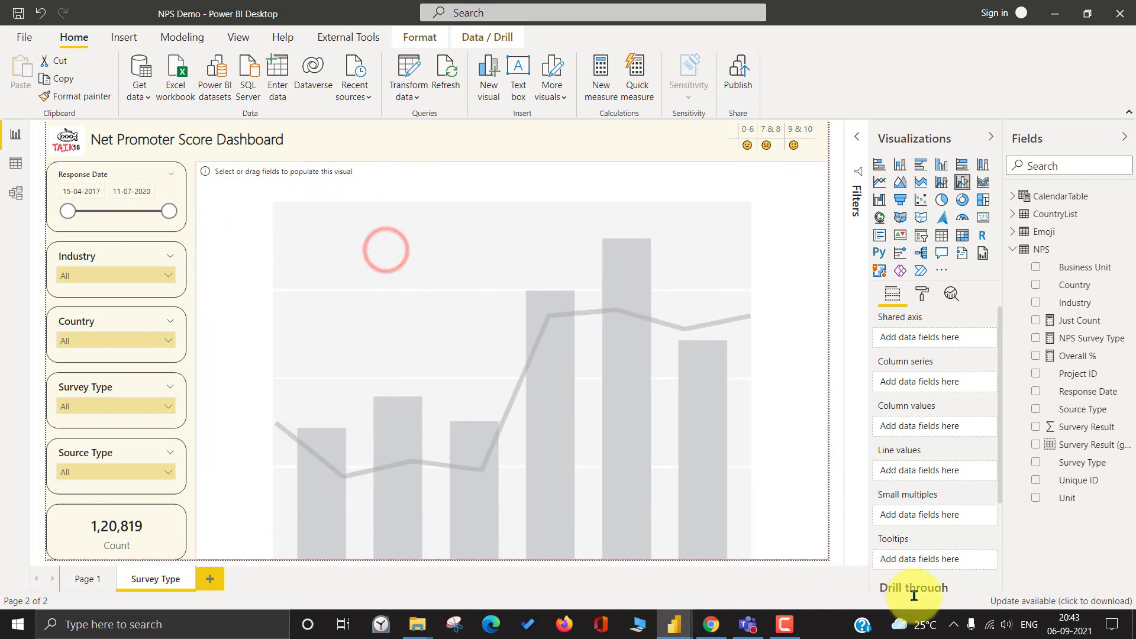
# - Assign Survey Type to the combo chart's shared axis and Just Count to its column values
pyautogui.click(922, 293)
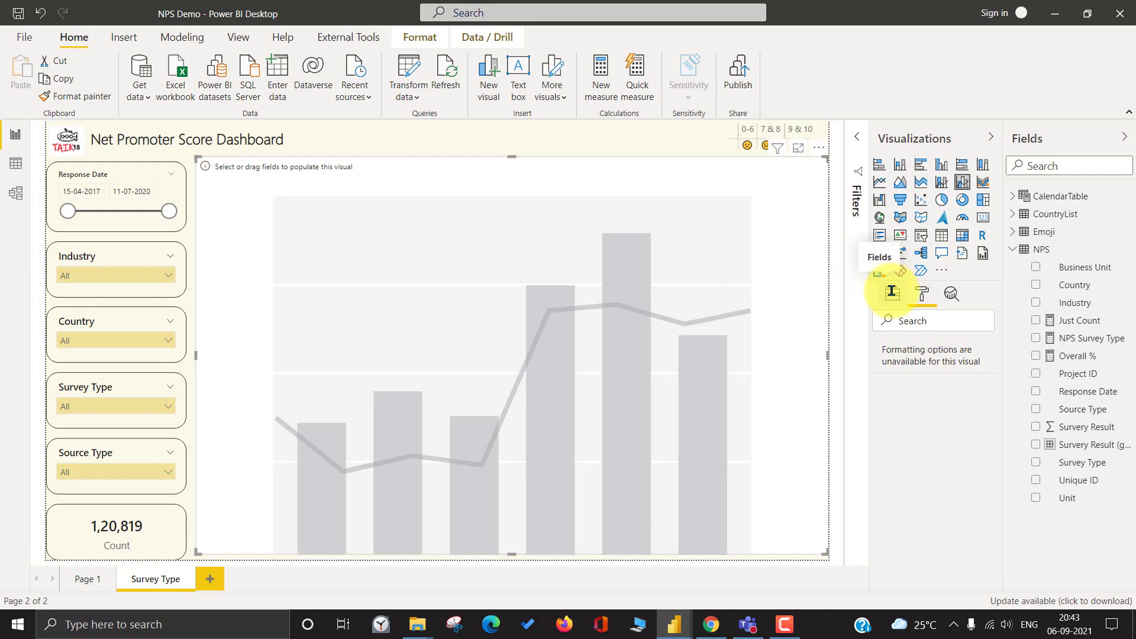
pyautogui.hotkey('alt', 'Tab')
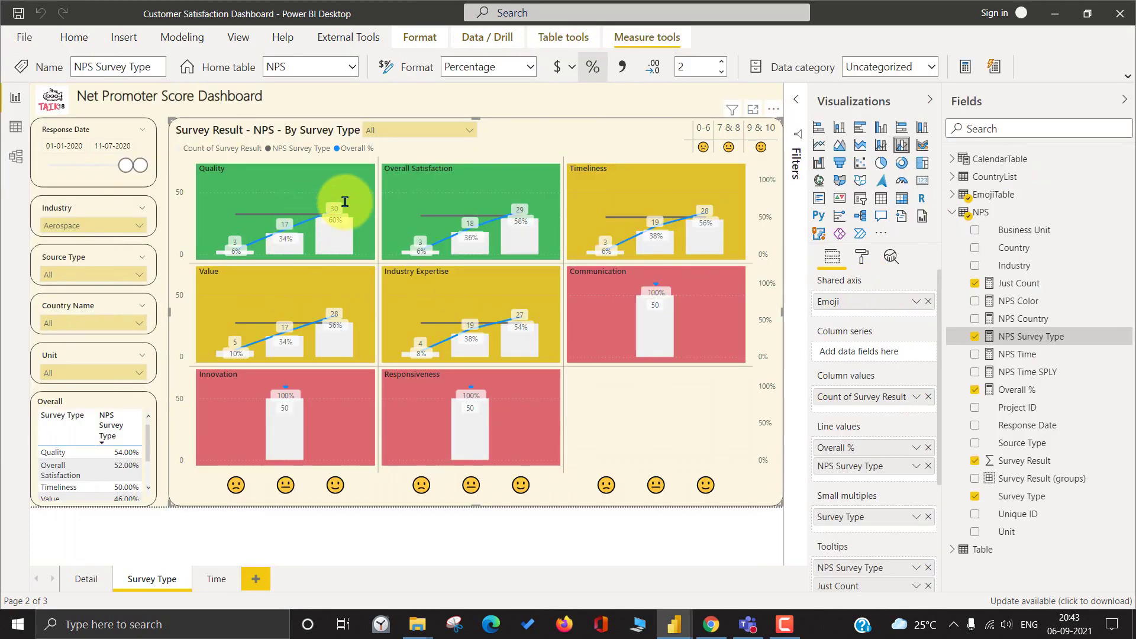
pyautogui.hotkey('alt', 'Tab')
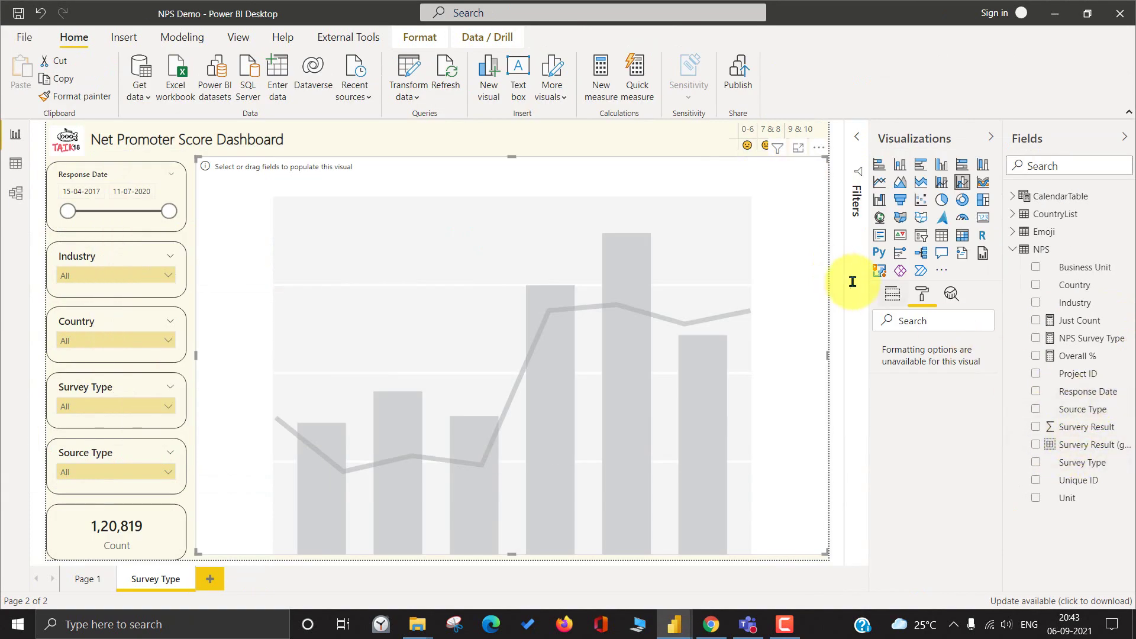
pyautogui.click(892, 293)
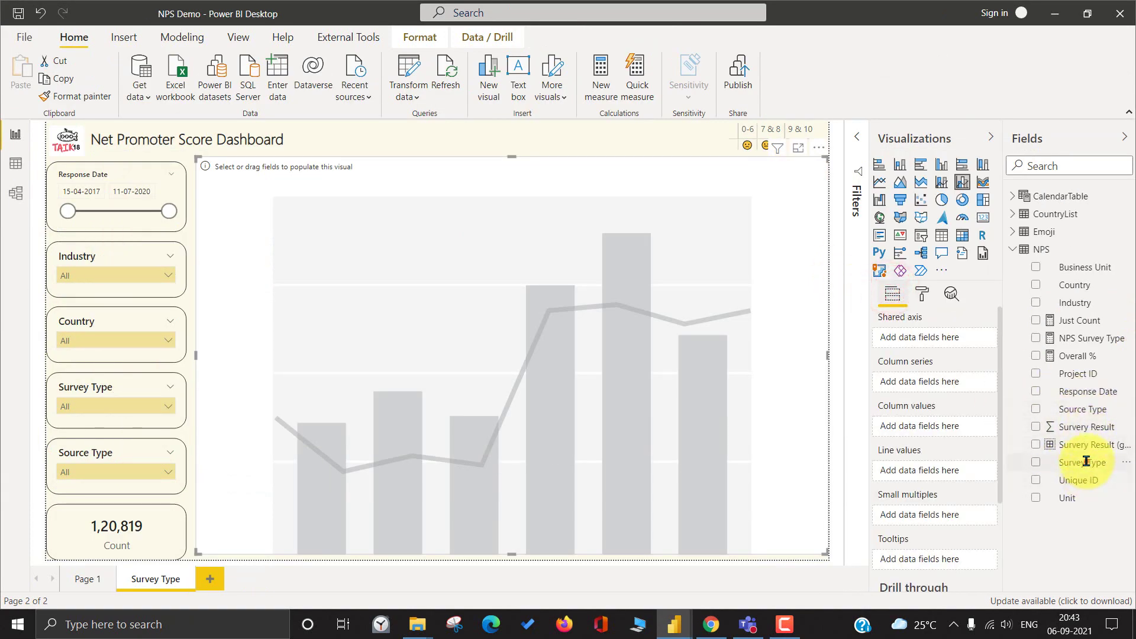
pyautogui.moveTo(1084, 462); pyautogui.dragTo(947, 338)
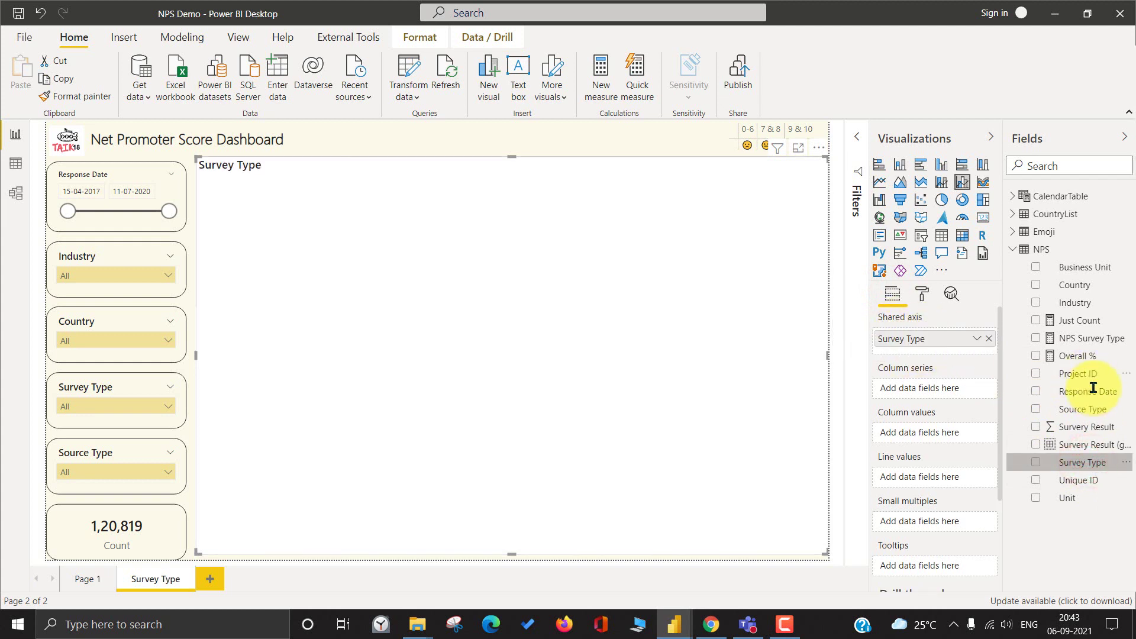
pyautogui.moveTo(1076, 318); pyautogui.dragTo(933, 426)
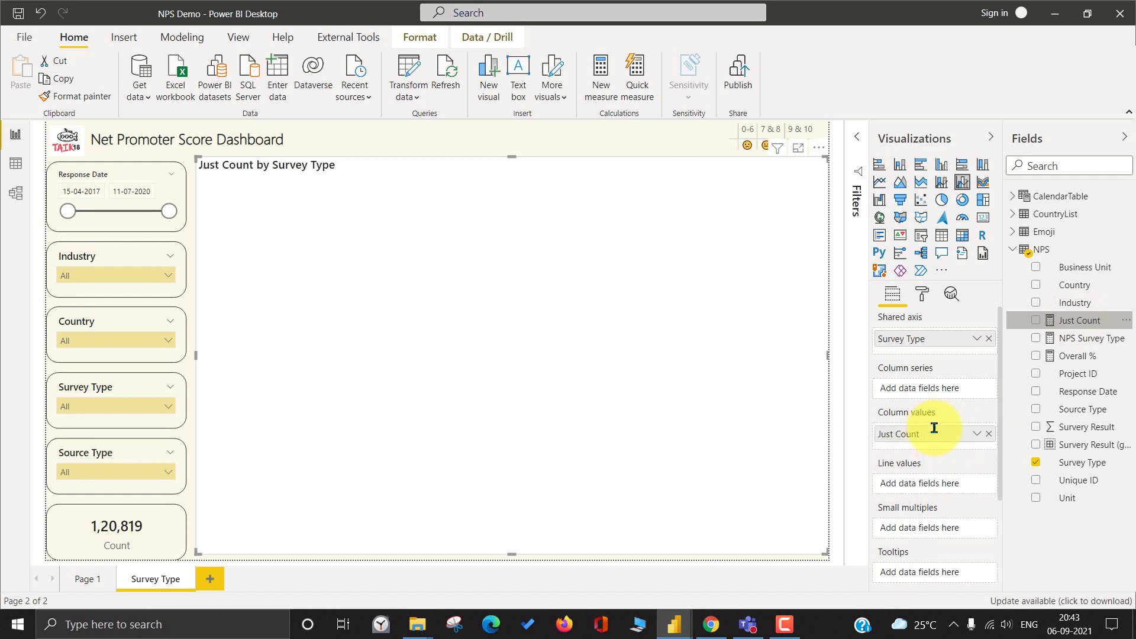
# - Move Survey Type from the chart's shared axis to small multiples and put EmojiIcon from the Emoji table on the shared axis
pyautogui.click(1081, 319)
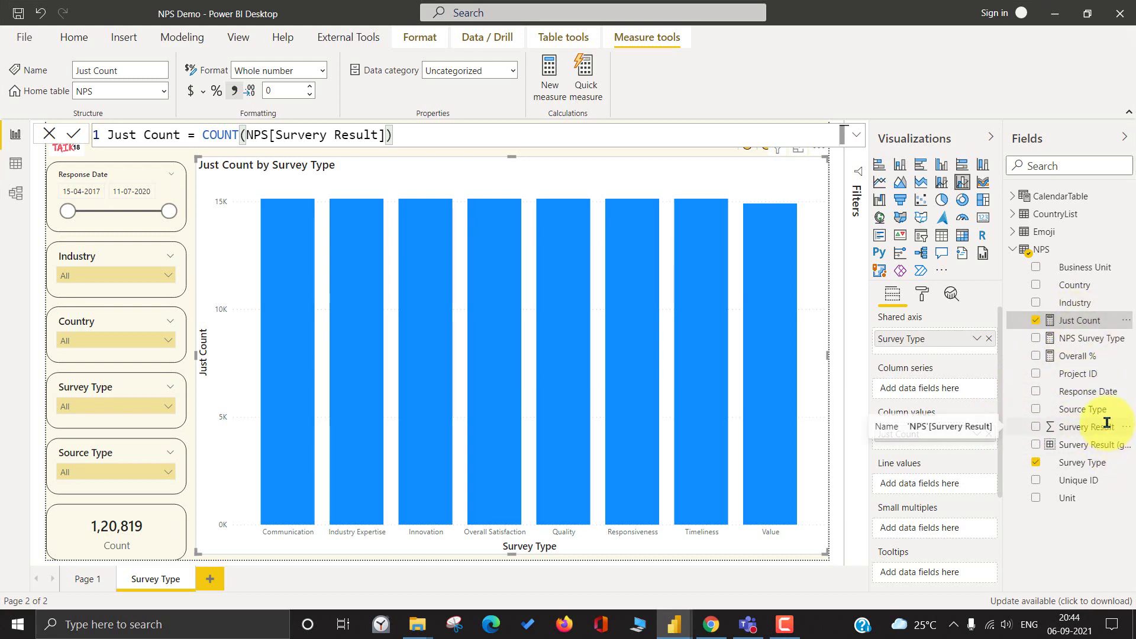
pyautogui.hotkey('alt', 'Tab')
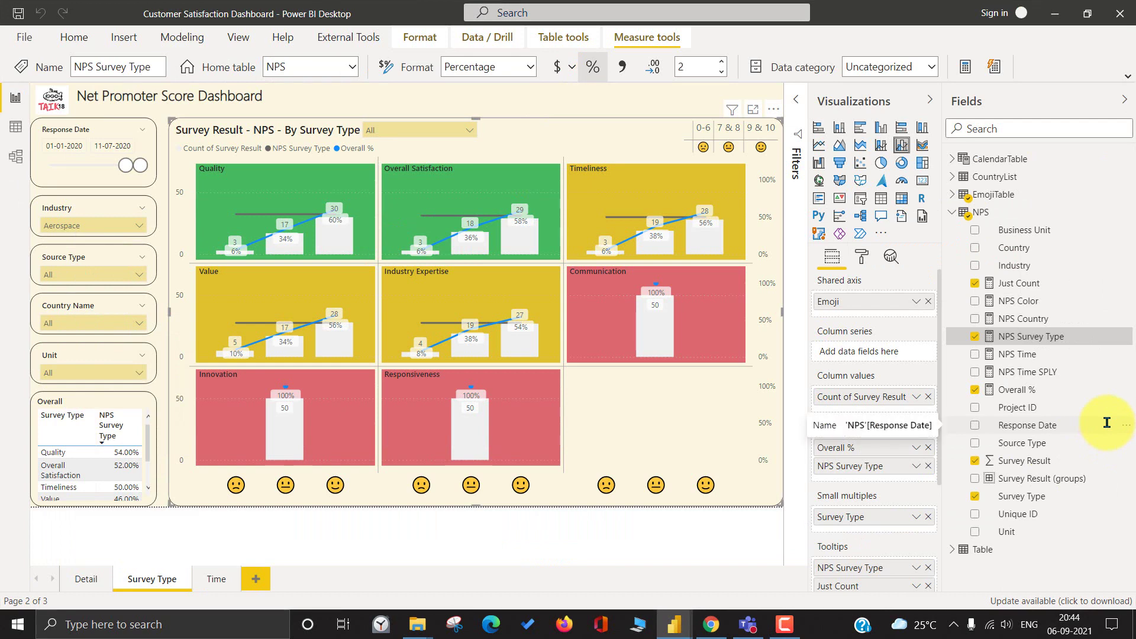
pyautogui.hotkey('alt', 'Tab')
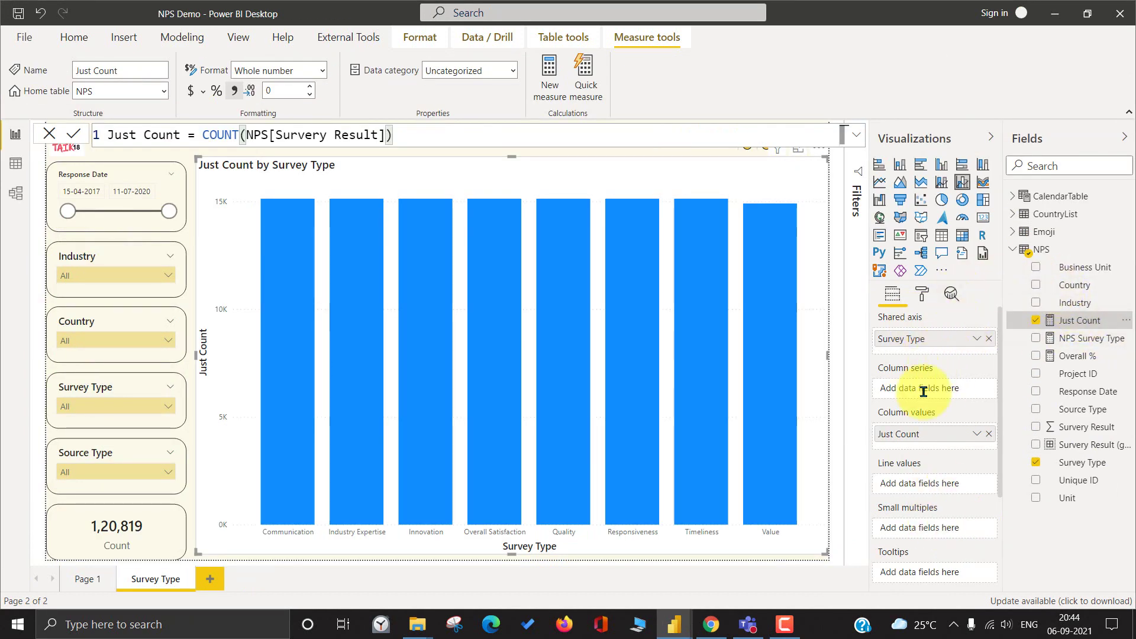
pyautogui.moveTo(903, 338); pyautogui.dragTo(932, 524)
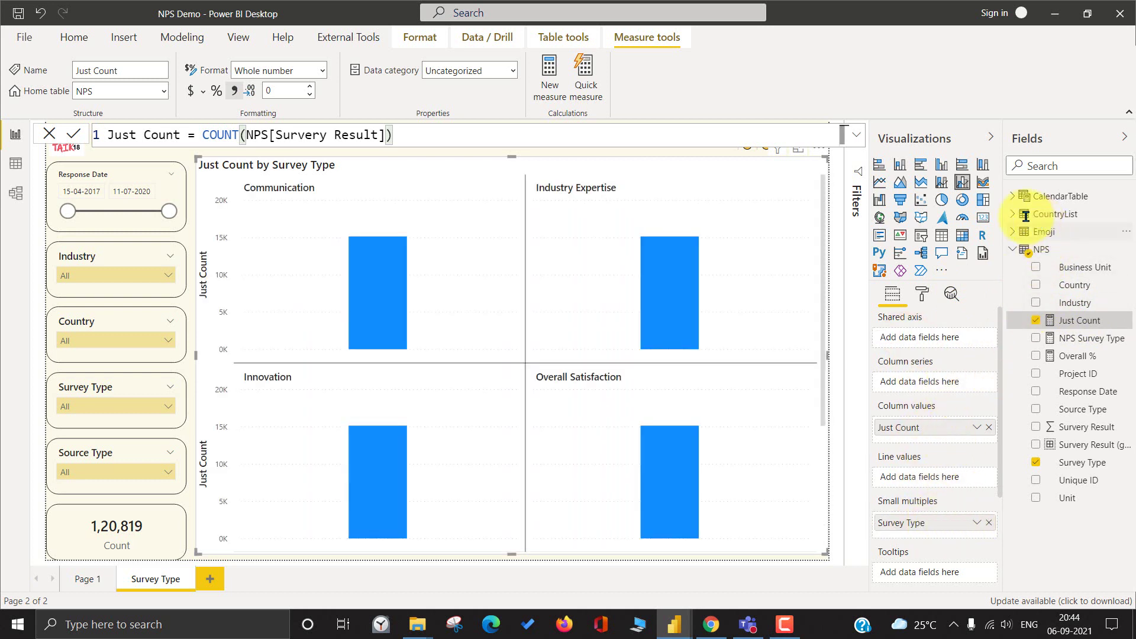
pyautogui.click(1014, 231)
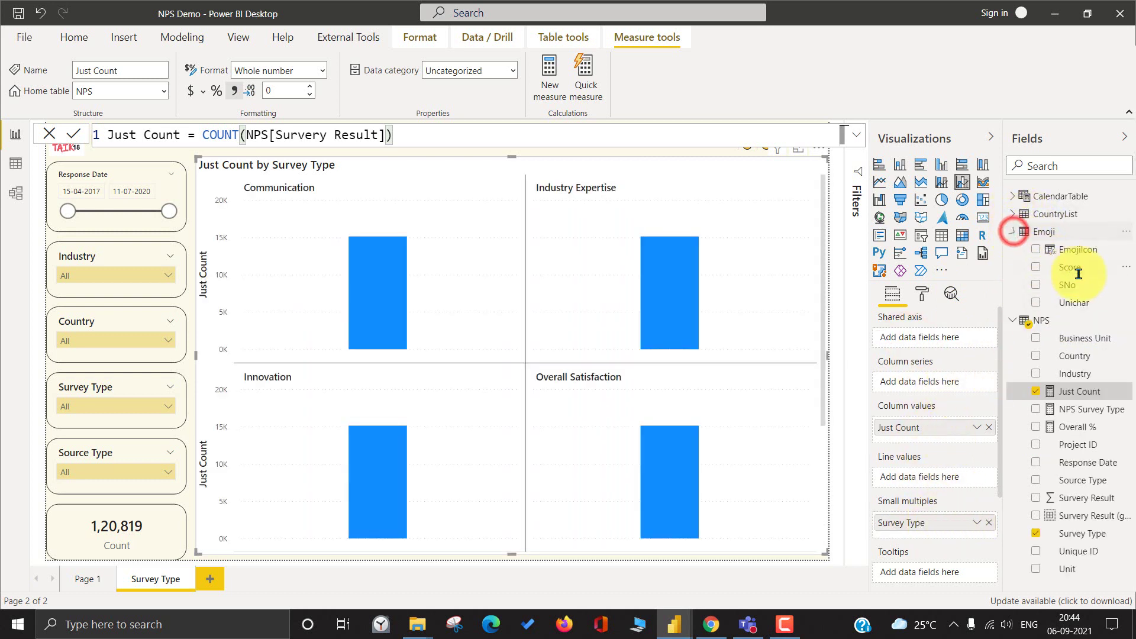
pyautogui.moveTo(1080, 246); pyautogui.dragTo(919, 339)
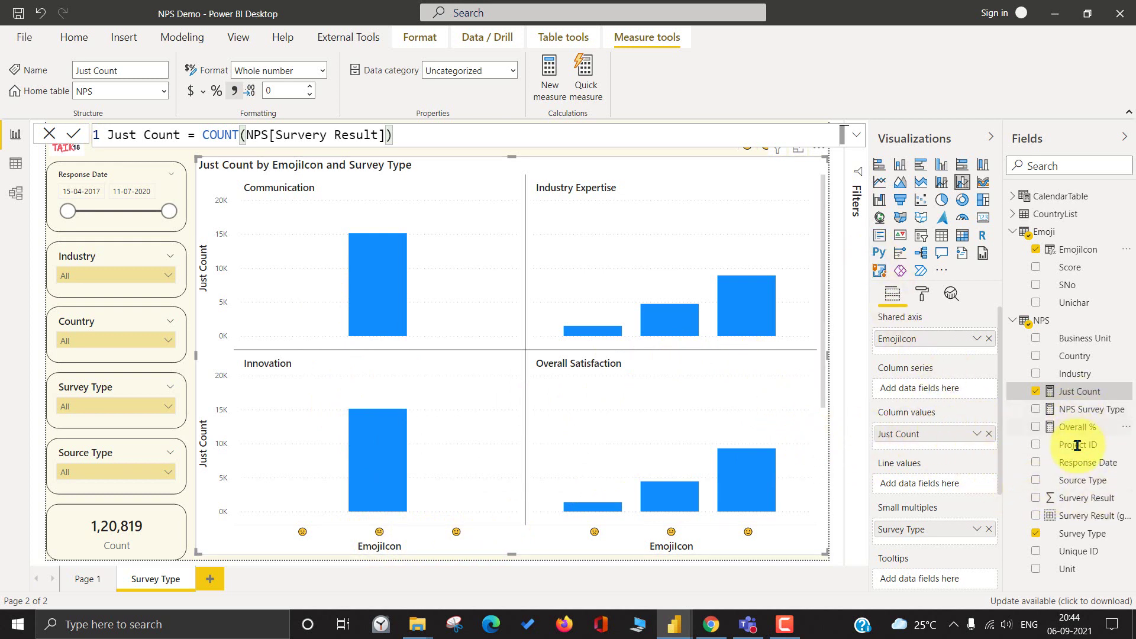
# - Add the Overall % and NPS Survey Type measures as the chart's line values and close the formula editor
pyautogui.moveTo(1077, 428); pyautogui.dragTo(934, 486)
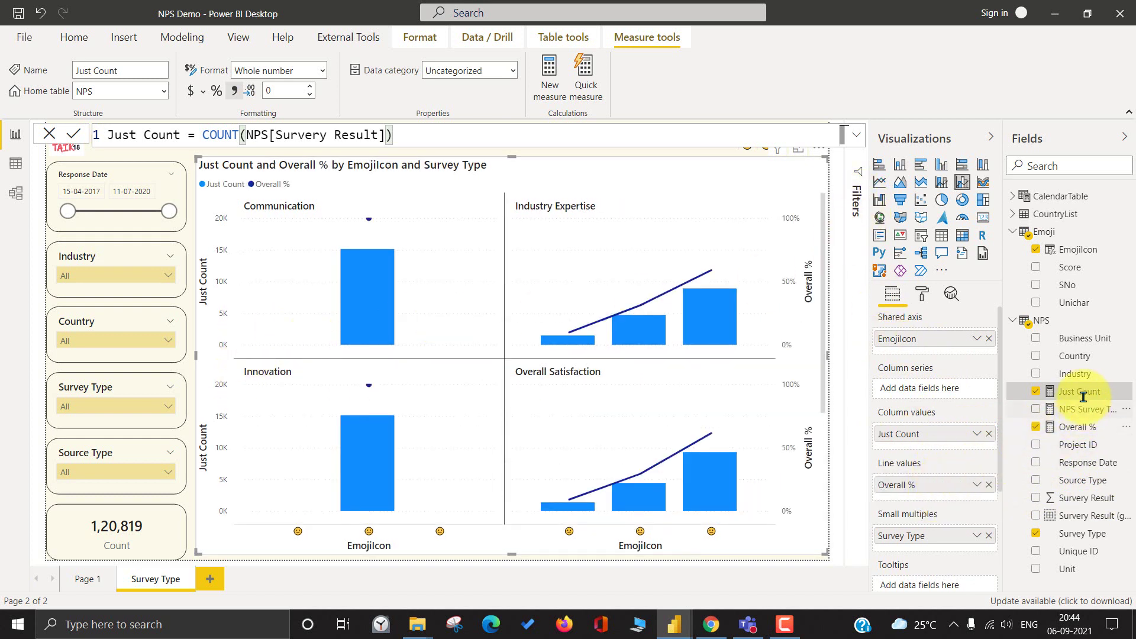
pyautogui.moveTo(1078, 409); pyautogui.dragTo(933, 496)
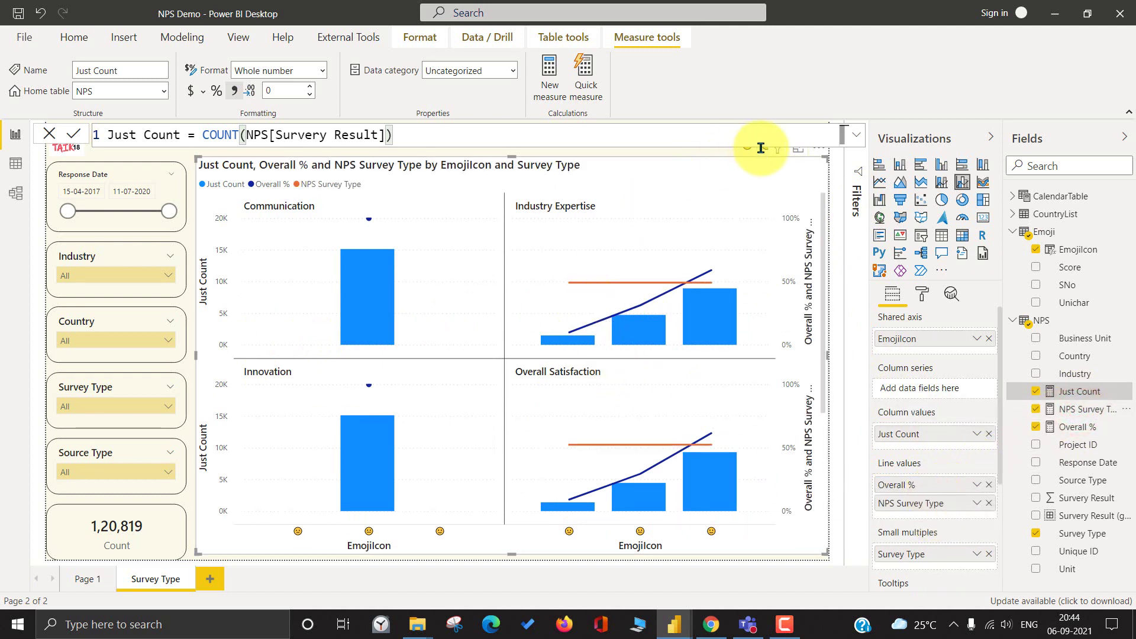
pyautogui.click(52, 131)
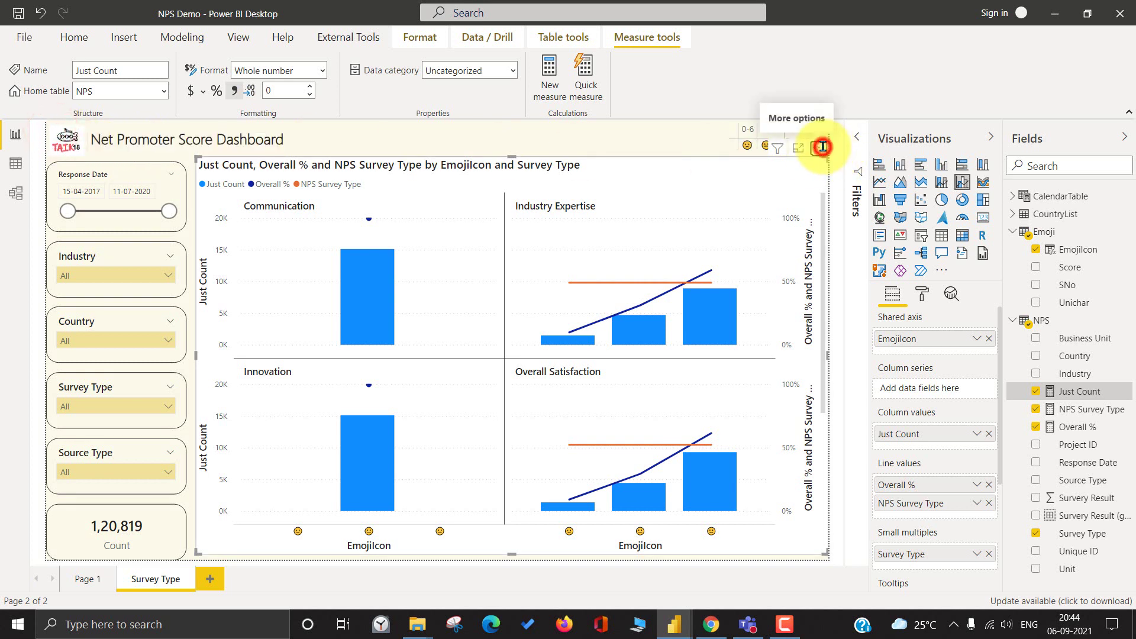
# - Try sorting the chart's EmojiIcon axis in descending order and return it to ascending order
pyautogui.click(822, 146)
pyautogui.moveTo(852, 235)
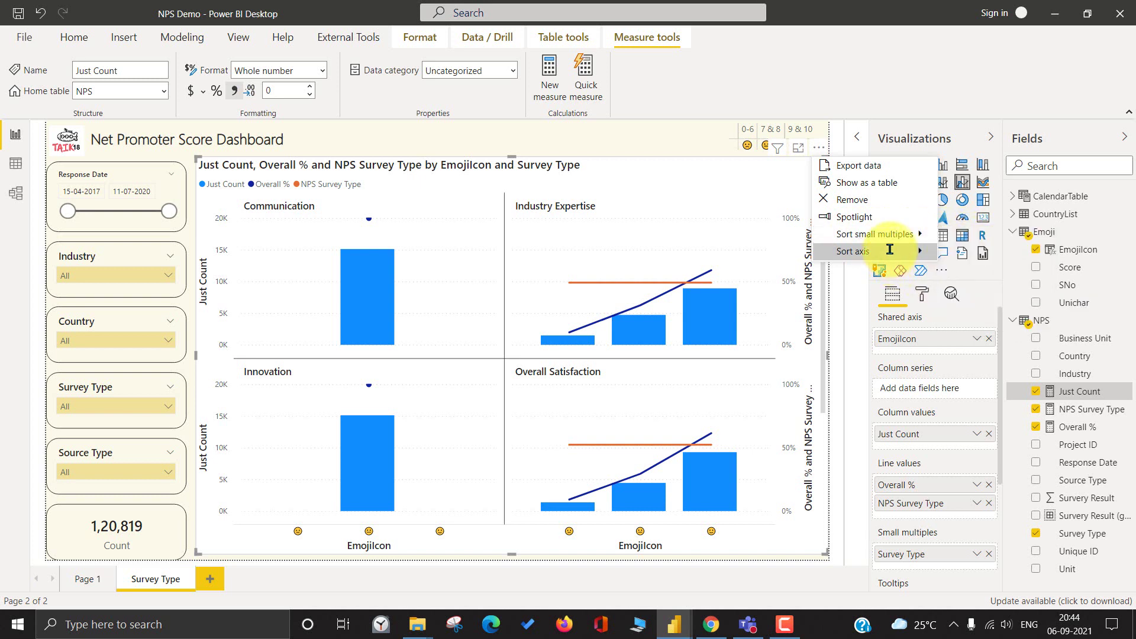
pyautogui.moveTo(896, 250)
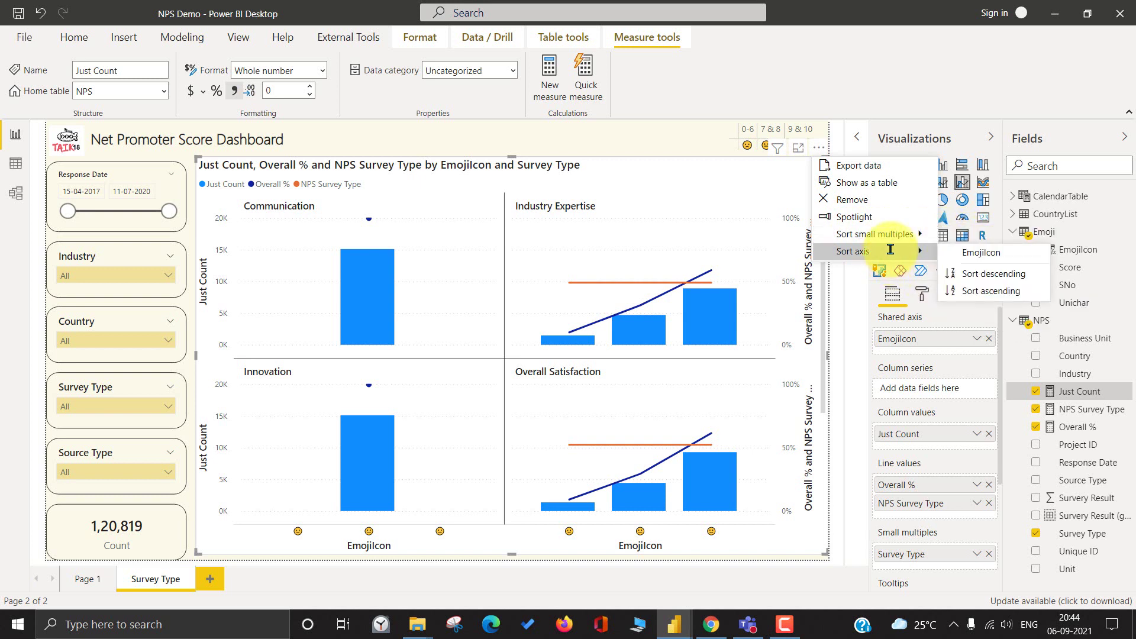
pyautogui.click(978, 272)
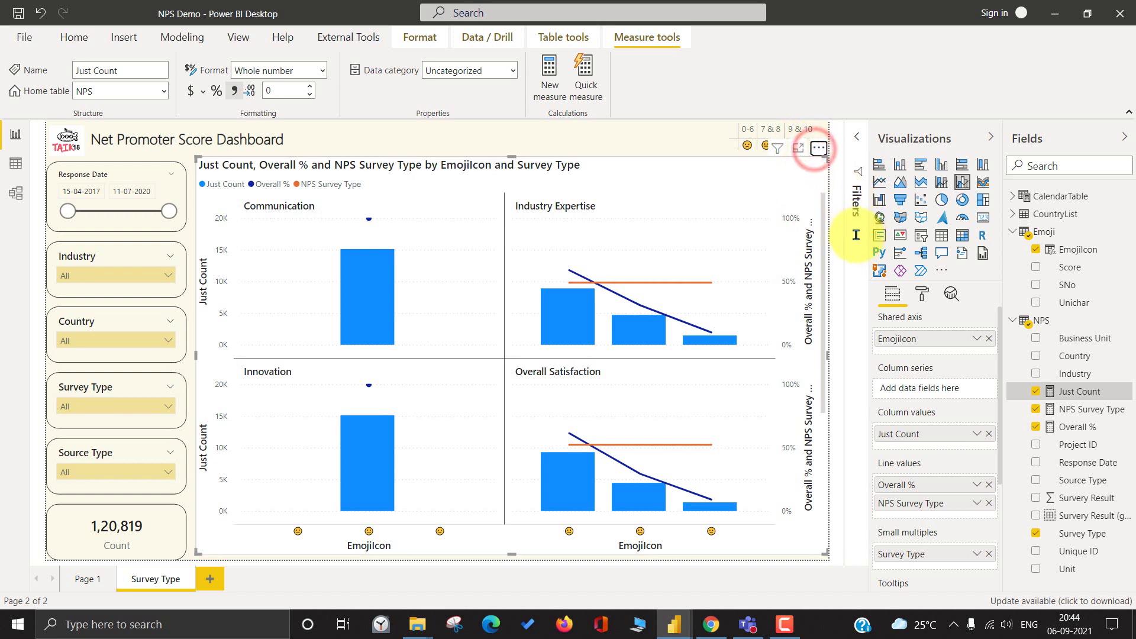
pyautogui.click(819, 148)
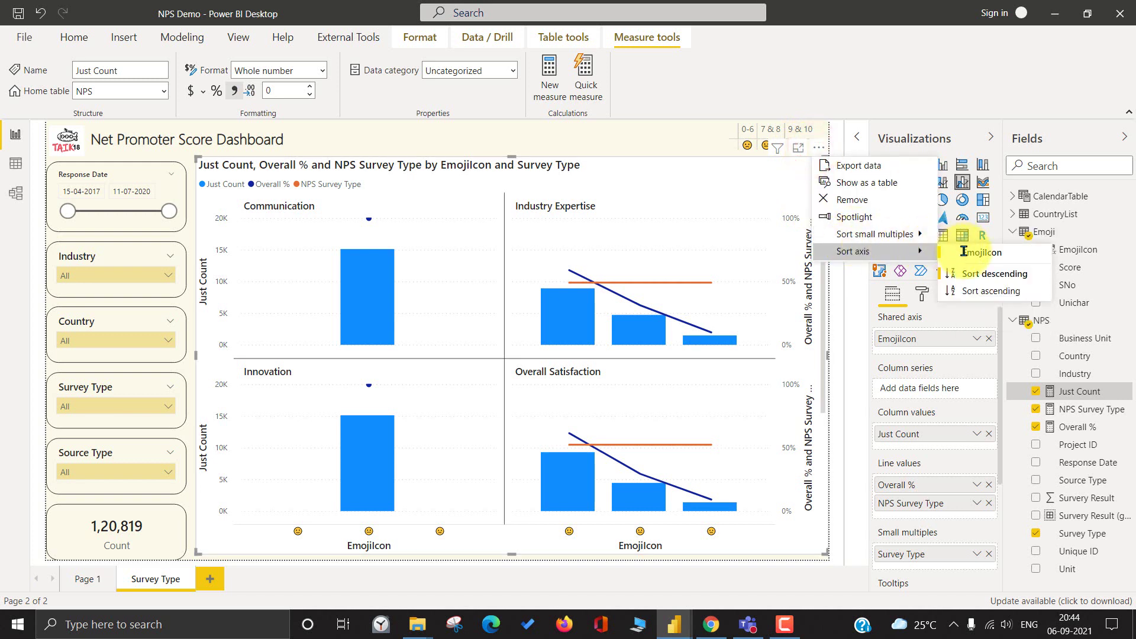
pyautogui.click(965, 290)
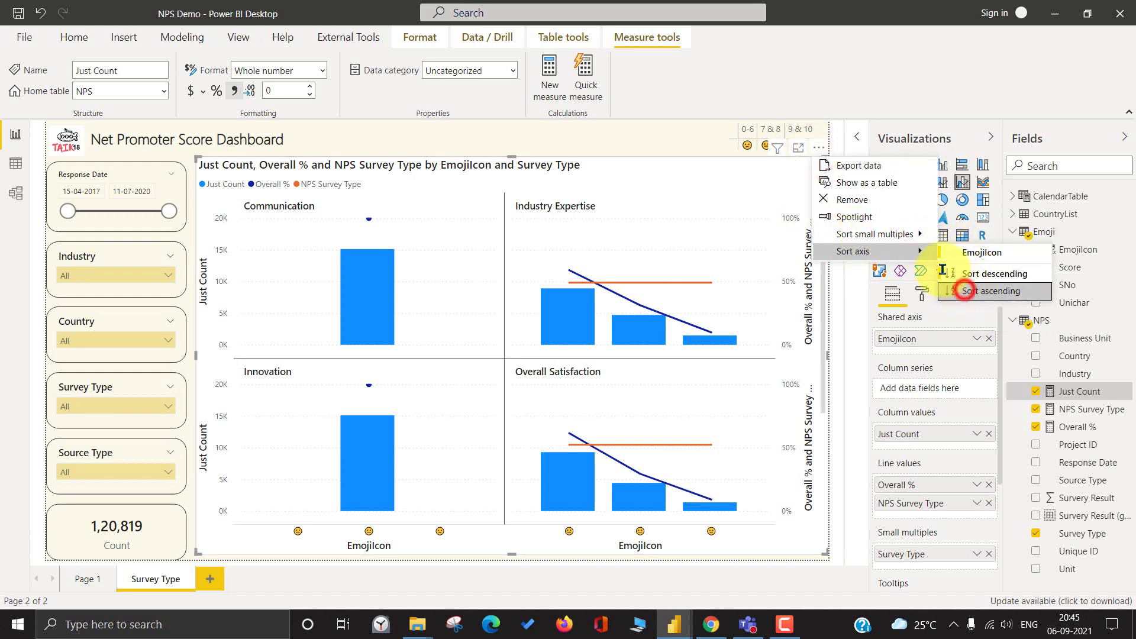
# - Sort the chart's small multiples by Just Count
pyautogui.click(819, 147)
pyautogui.moveTo(916, 234)
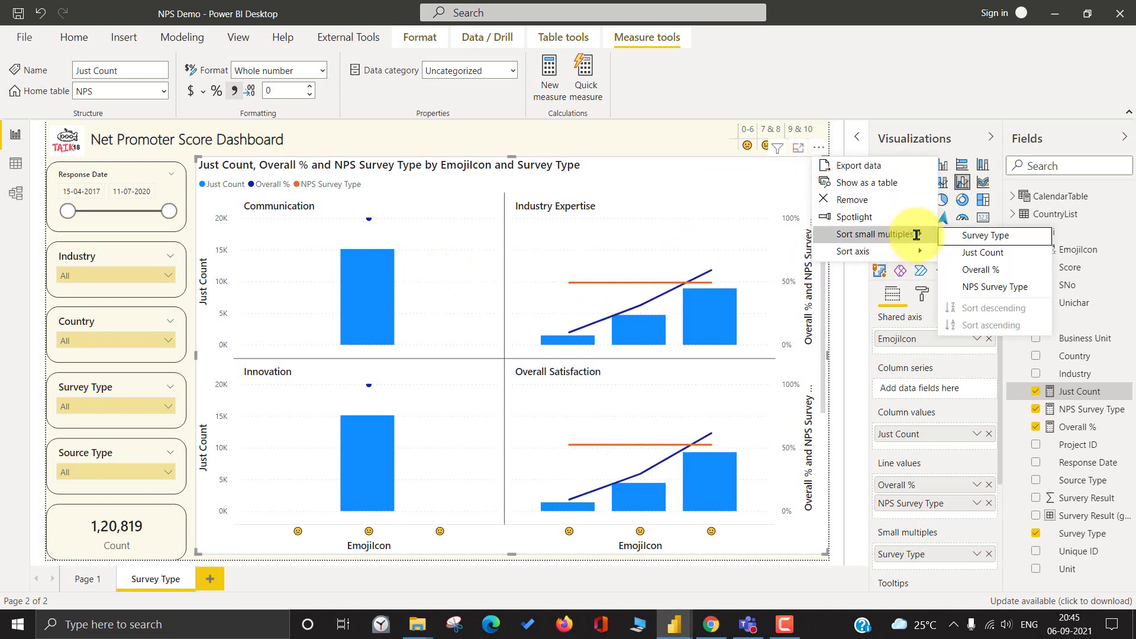
pyautogui.click(1018, 254)
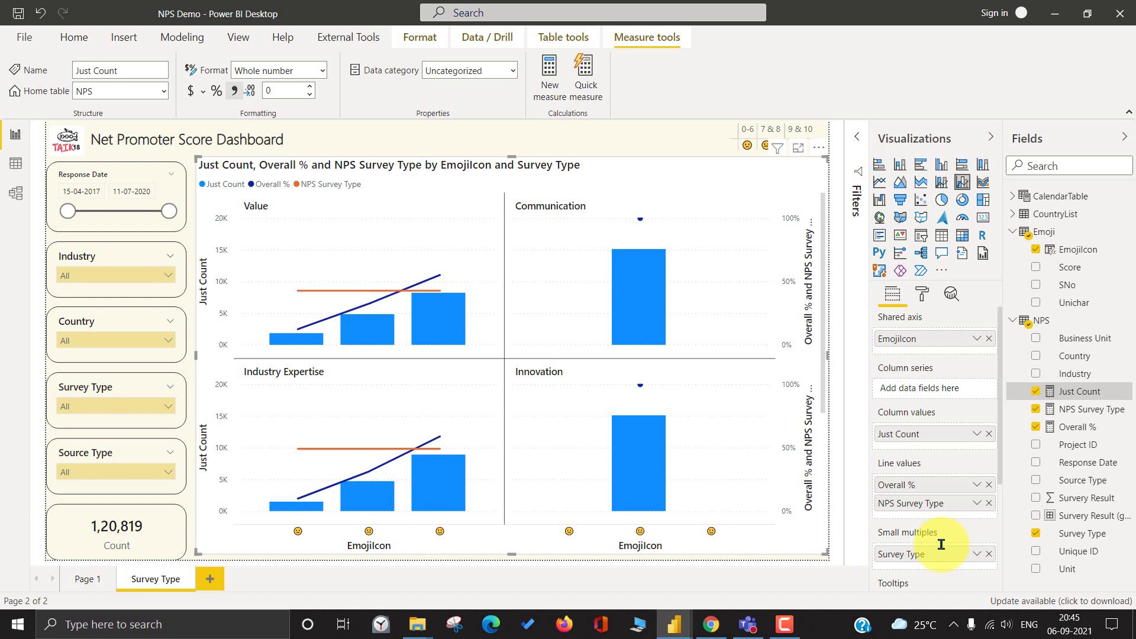
# - Turn off the background of the combo chart
pyautogui.click(918, 296)
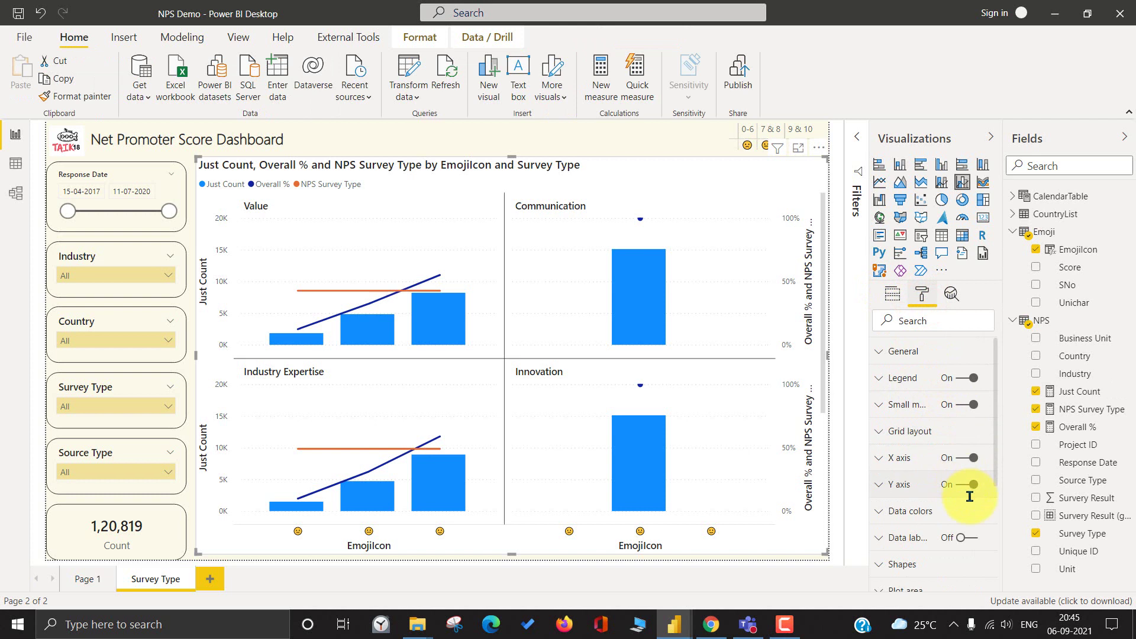
pyautogui.scroll(-5, 994, 509)
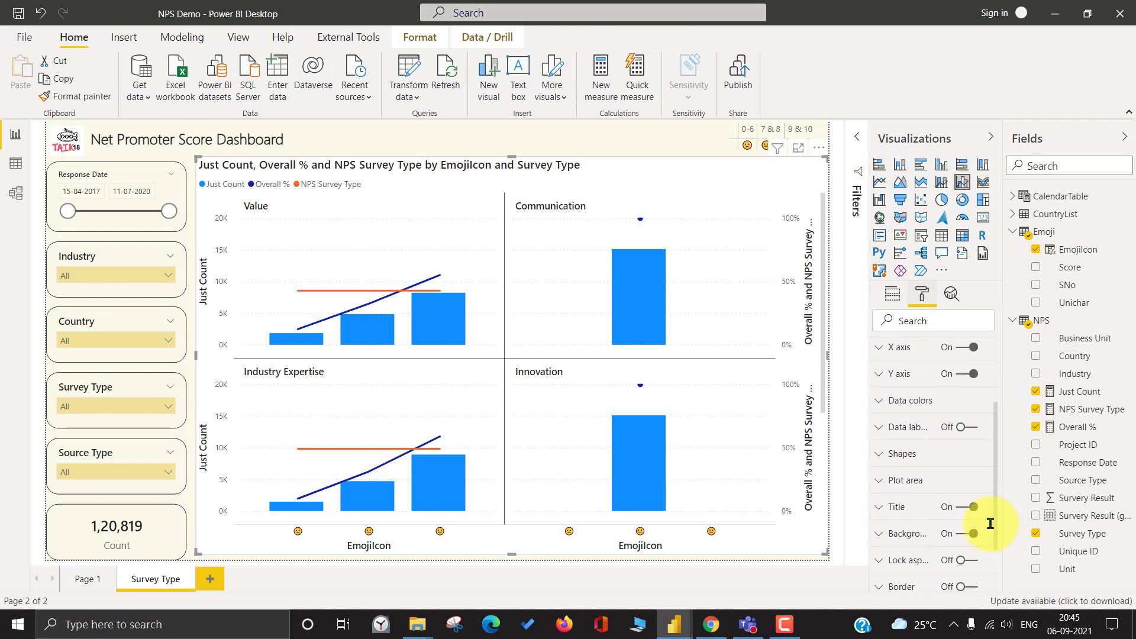
pyautogui.click(965, 451)
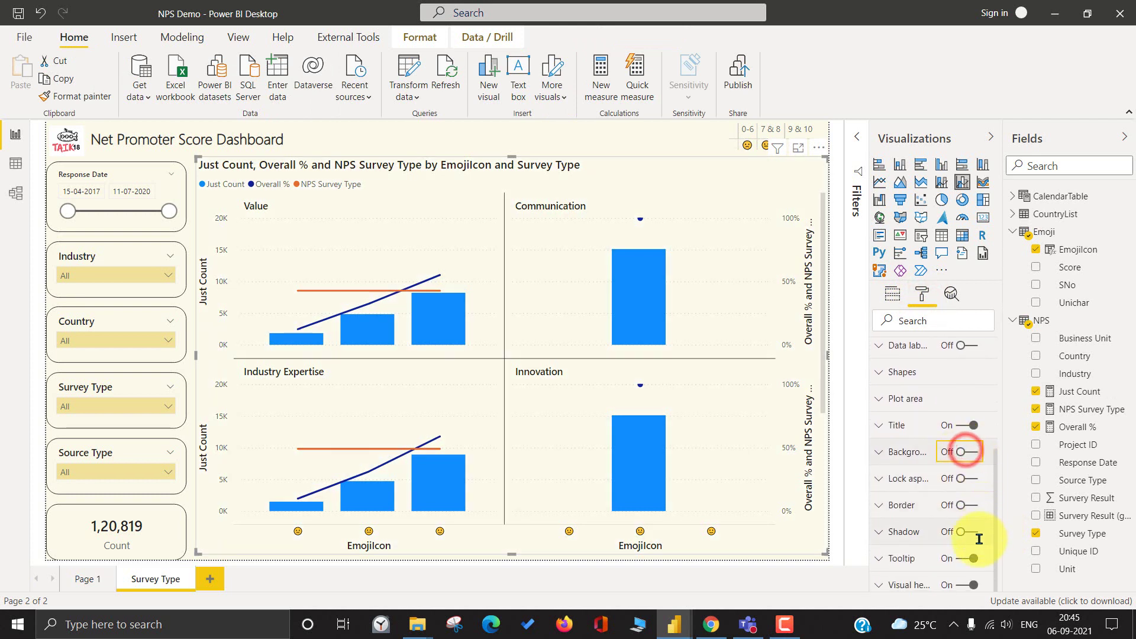
# - Turn on the combo chart's border with a 20 px radius and lower the chart's top edge slightly
pyautogui.click(972, 499)
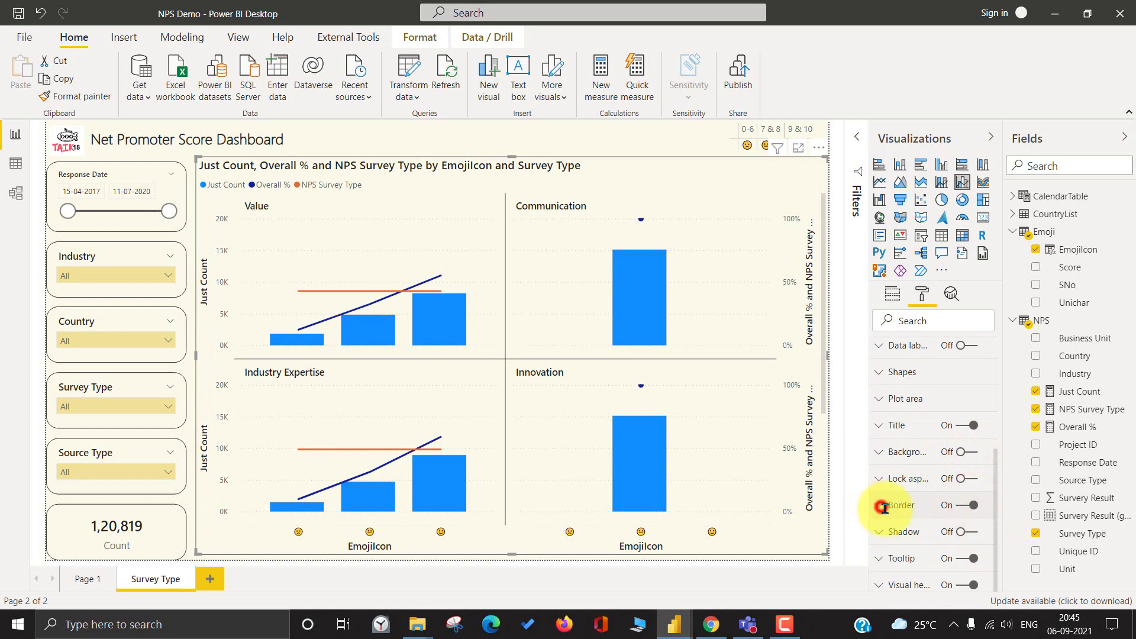
pyautogui.click(884, 508)
pyautogui.scroll(-2, 929, 550)
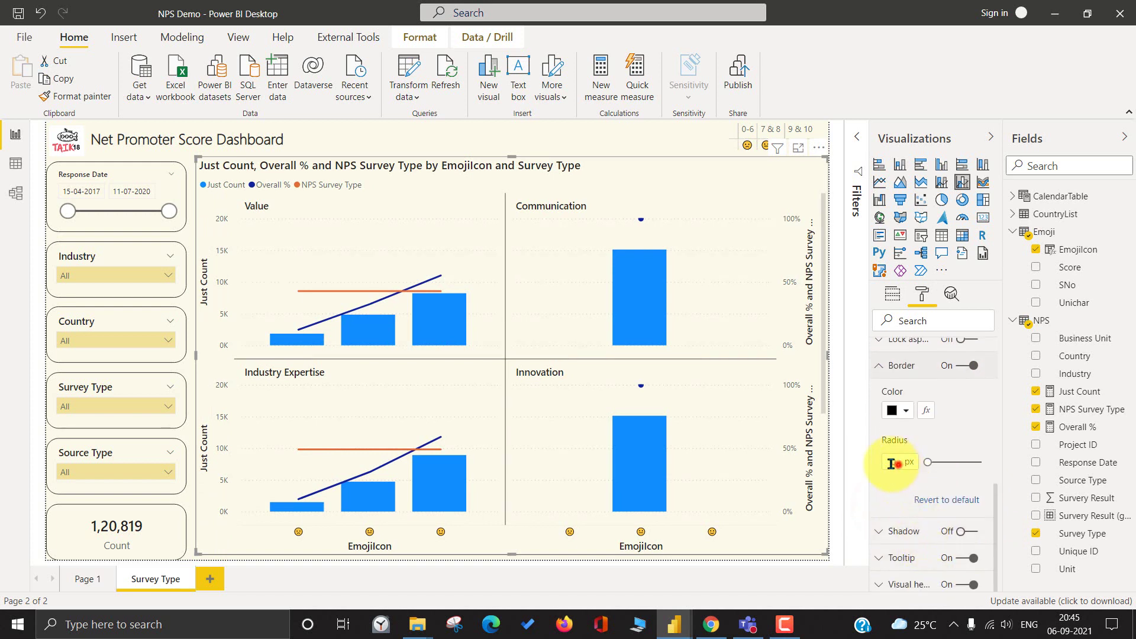
pyautogui.click(892, 463)
pyautogui.write('20')
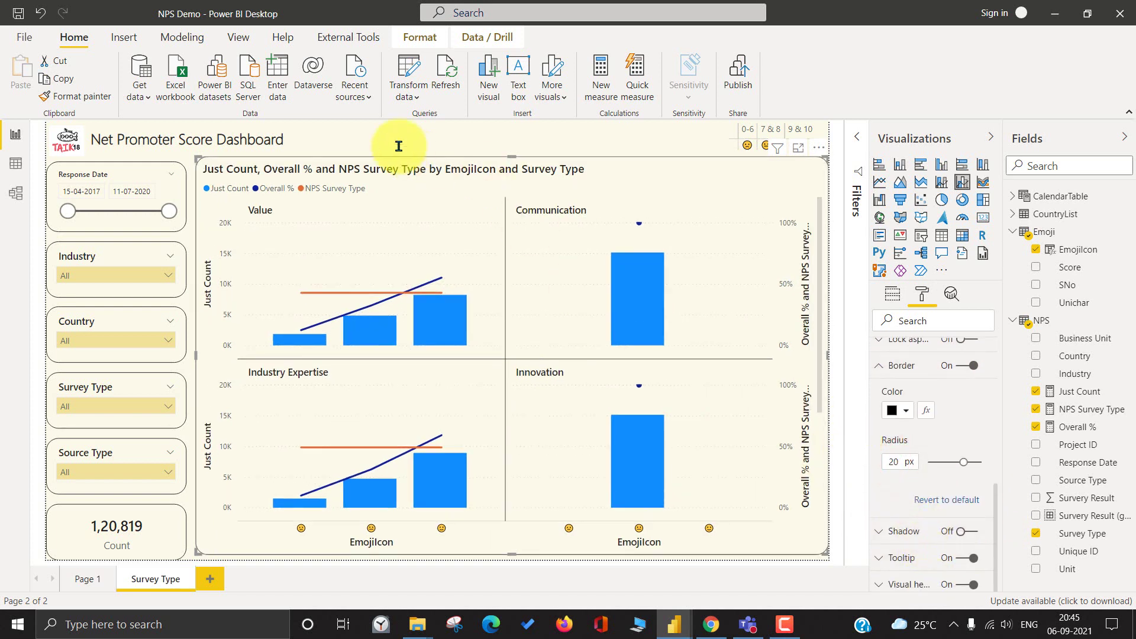
pyautogui.moveTo(399, 147); pyautogui.dragTo(400, 179)
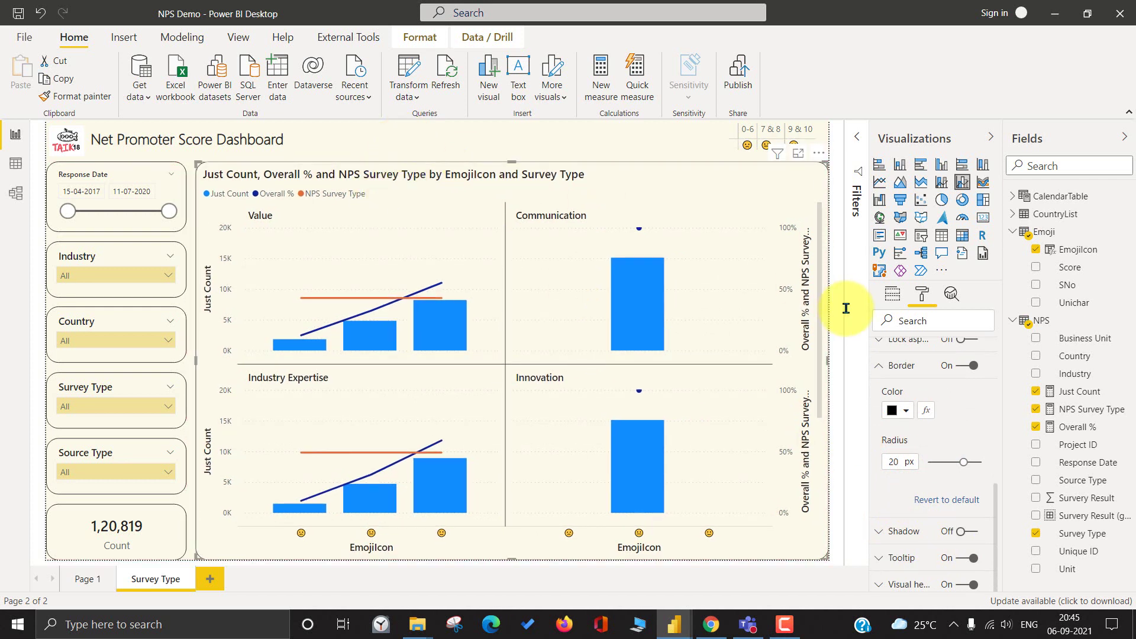
# - Try turning off the combo chart's X and Y axes and turn both back on
pyautogui.click(888, 295)
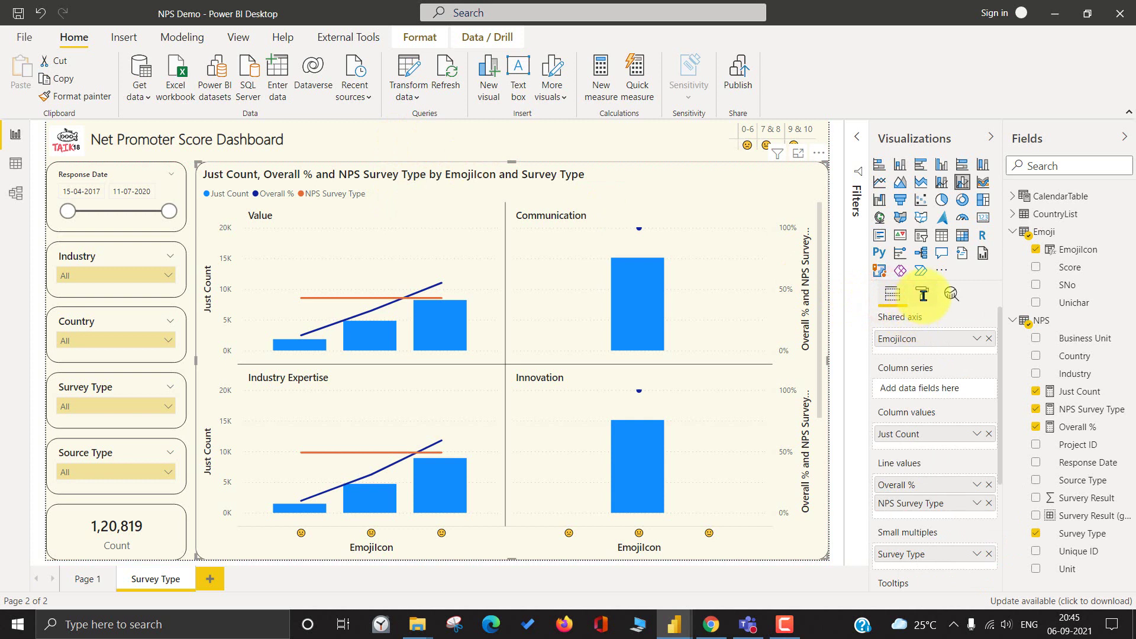
pyautogui.click(922, 294)
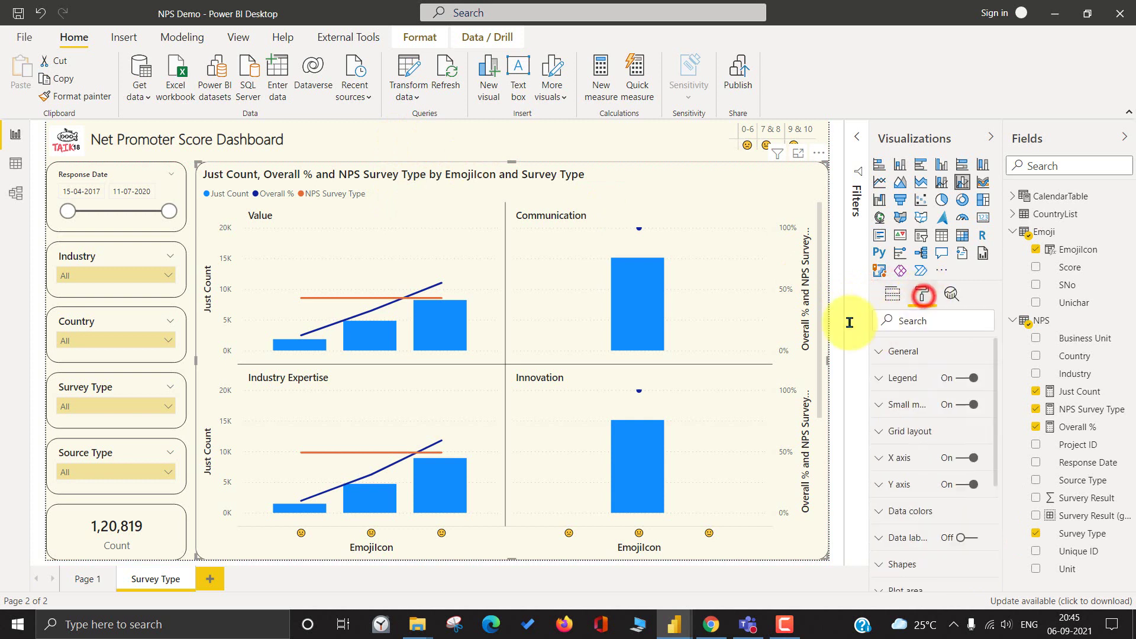
pyautogui.click(967, 482)
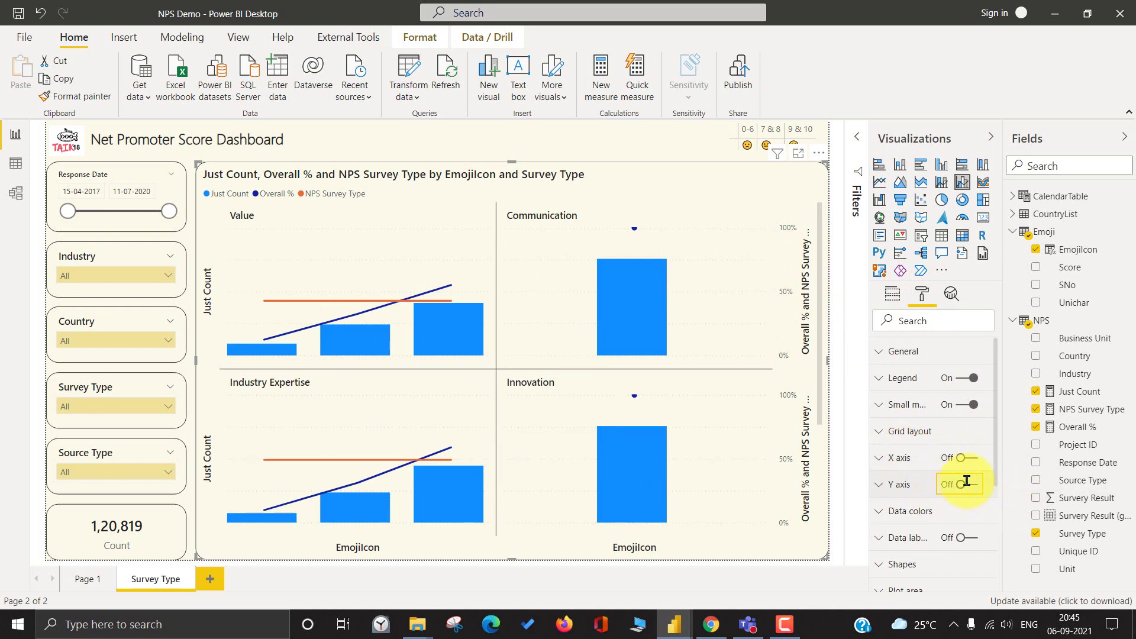
pyautogui.click(969, 456)
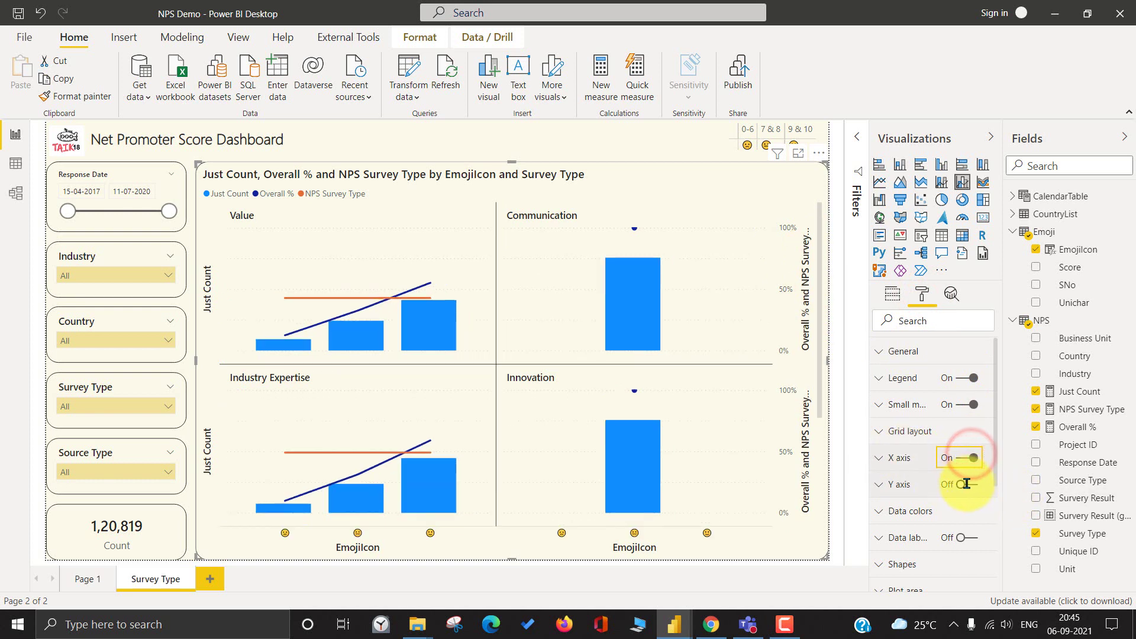
# - Turn off the X axis title of the combo chart
pyautogui.click(908, 457)
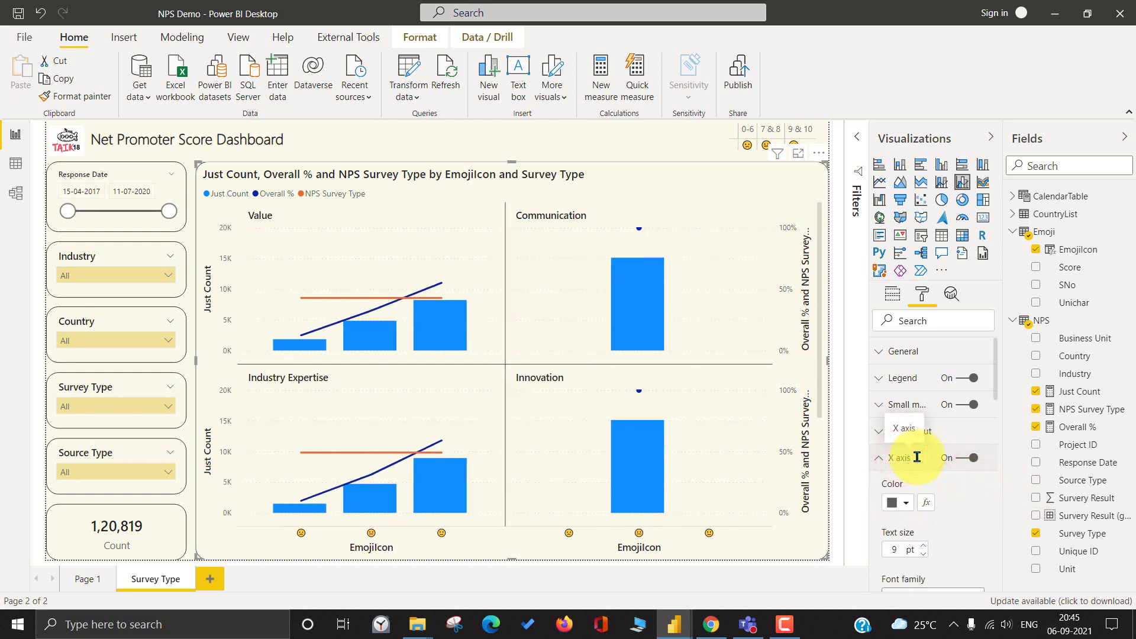
pyautogui.scroll(-5, 938, 479)
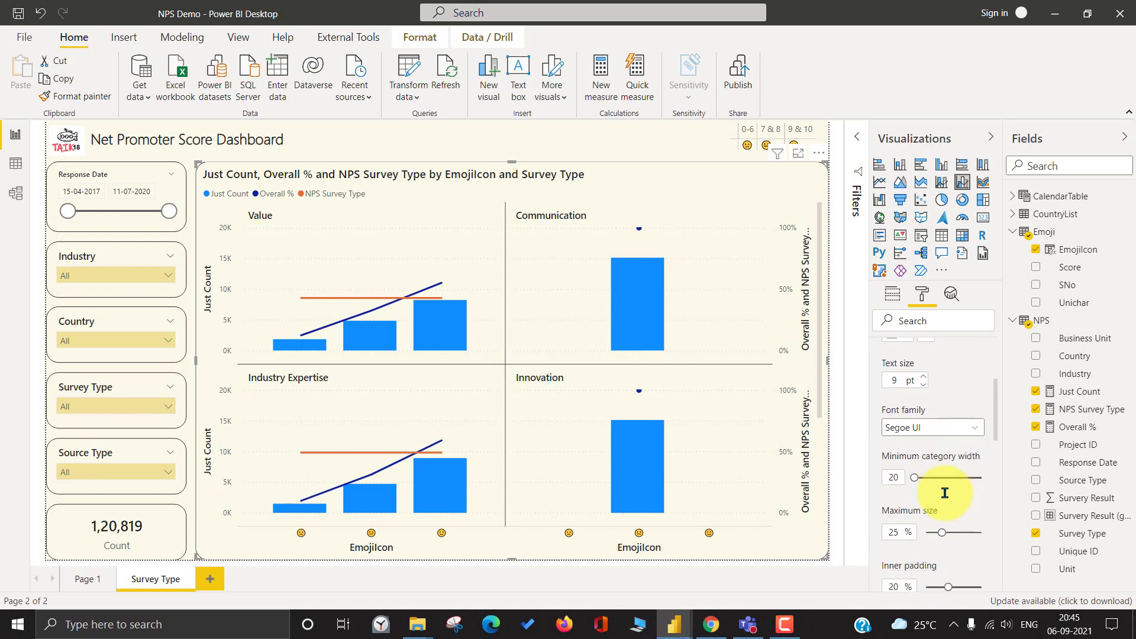
pyautogui.scroll(-2, 941, 494)
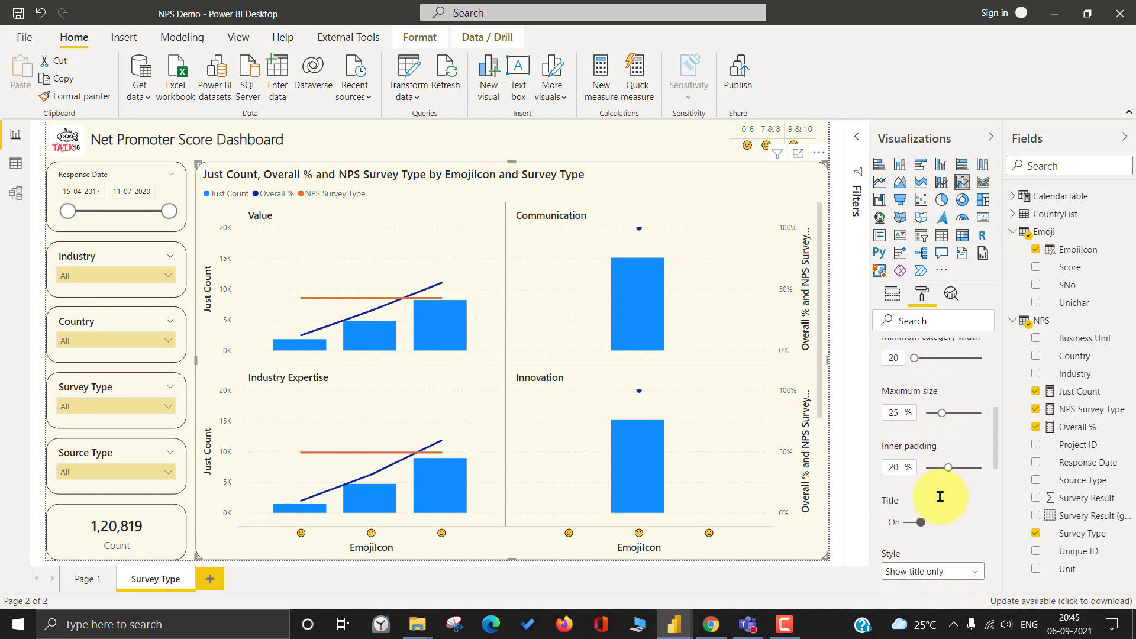
pyautogui.click(906, 515)
# - Set the text size of the chart's X axis emoji labels to 18 pt
pyautogui.scroll(3, 947, 449)
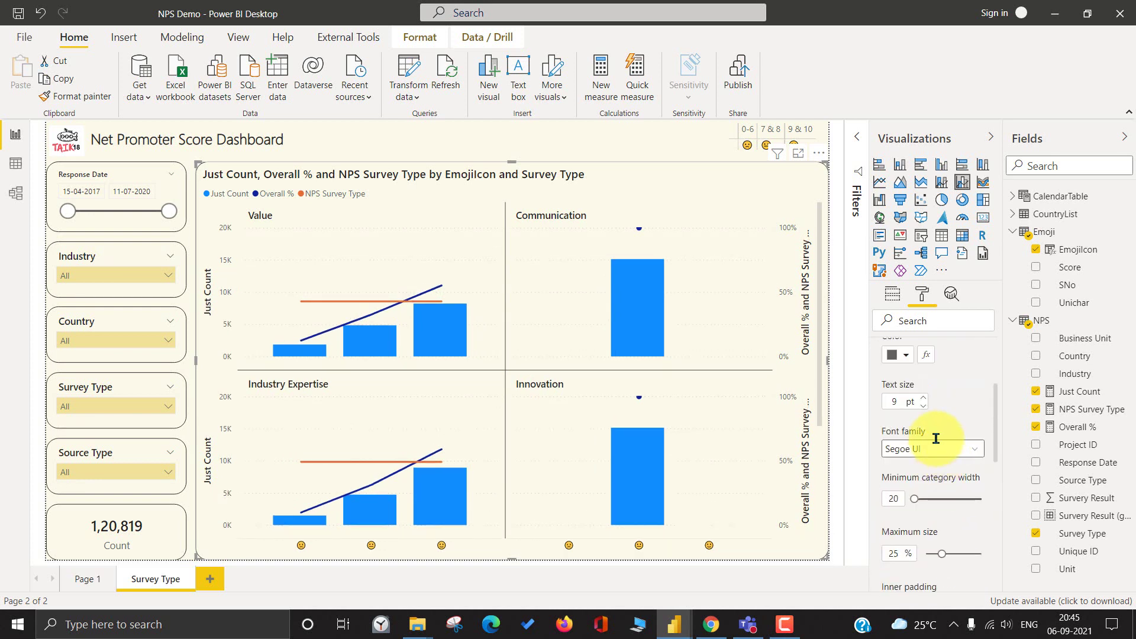
pyautogui.click(898, 401)
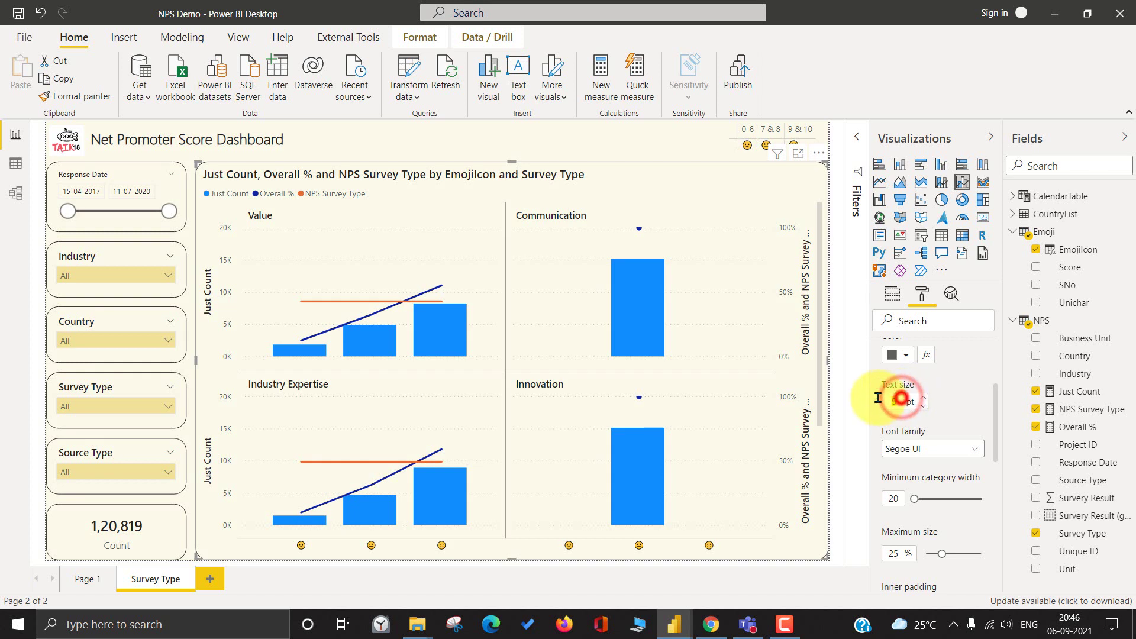
pyautogui.write('15')
pyautogui.press('Return')
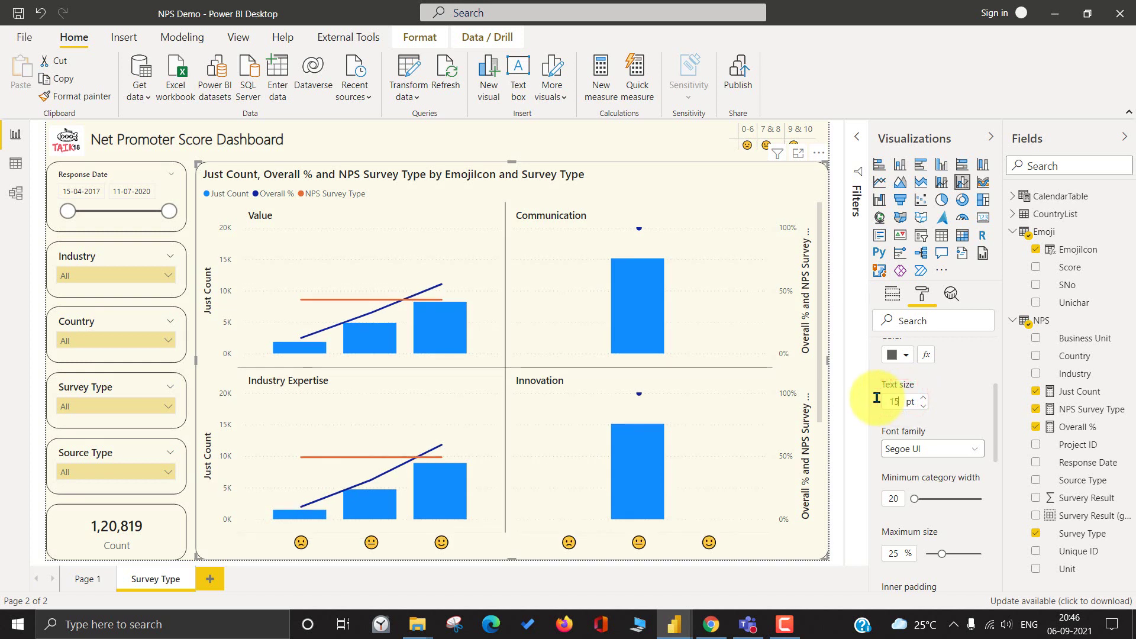
pyautogui.click(924, 397)
pyautogui.click(923, 397)
pyautogui.click(924, 397)
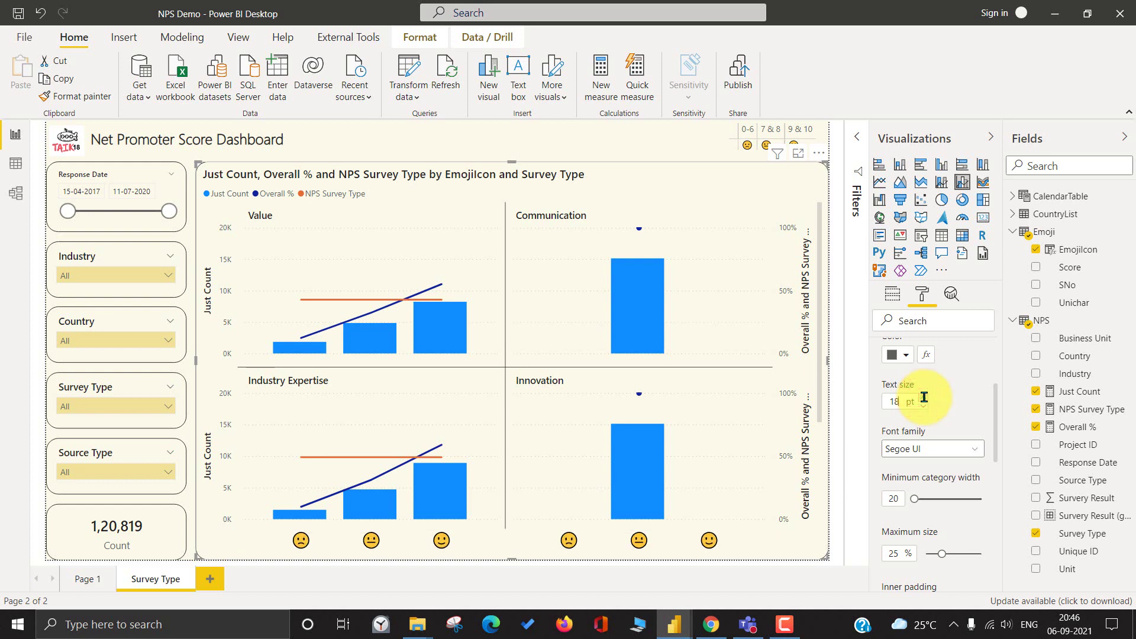
pyautogui.scroll(3, 949, 392)
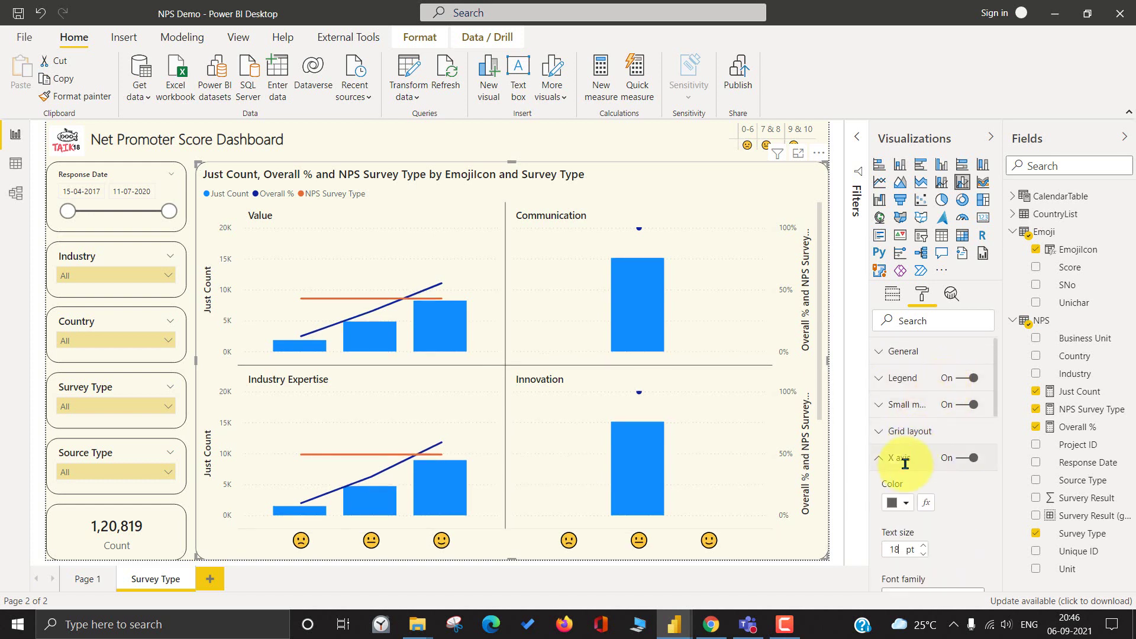
pyautogui.click(905, 465)
# - Turn off the Y axis title of the combo chart
pyautogui.click(911, 484)
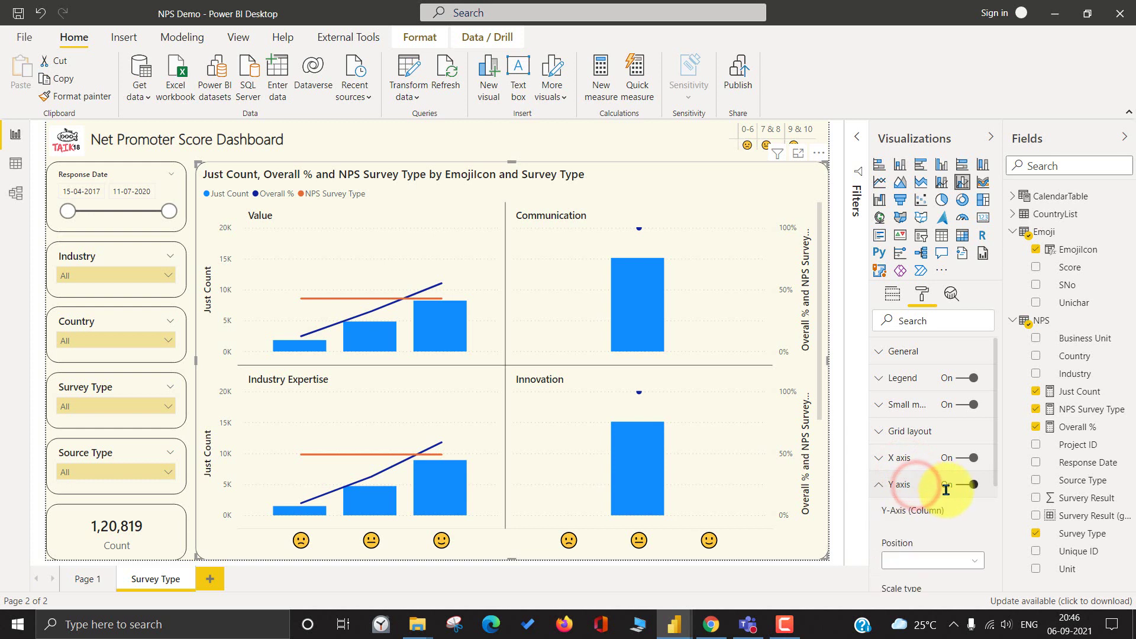
pyautogui.scroll(-3, 961, 504)
pyautogui.scroll(-5, 959, 504)
pyautogui.scroll(3, 929, 468)
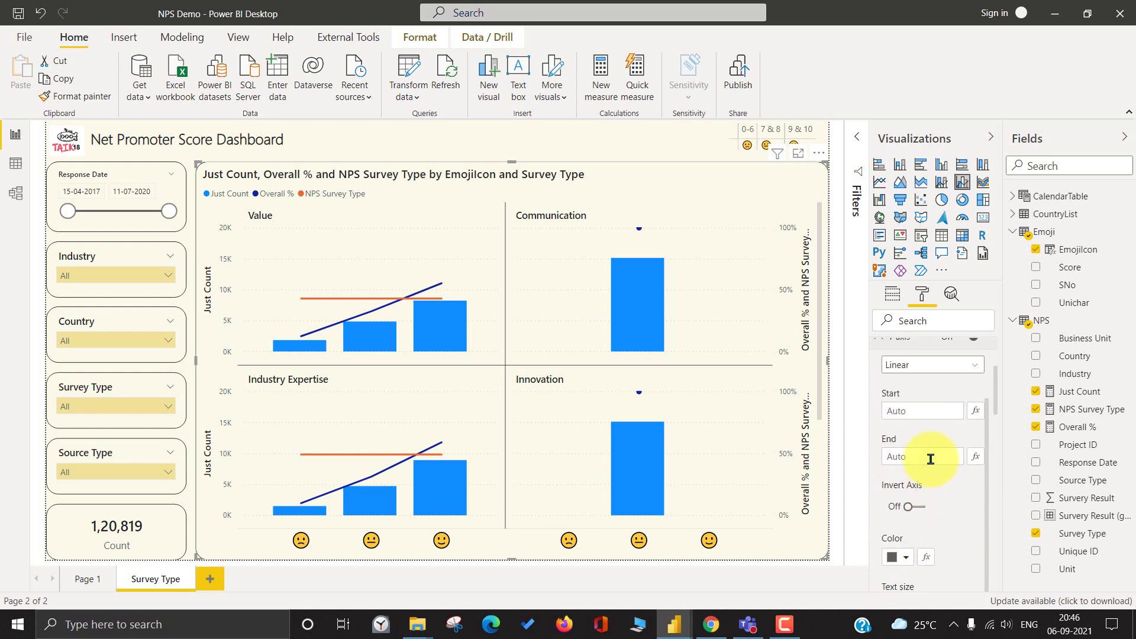
pyautogui.scroll(-5, 930, 464)
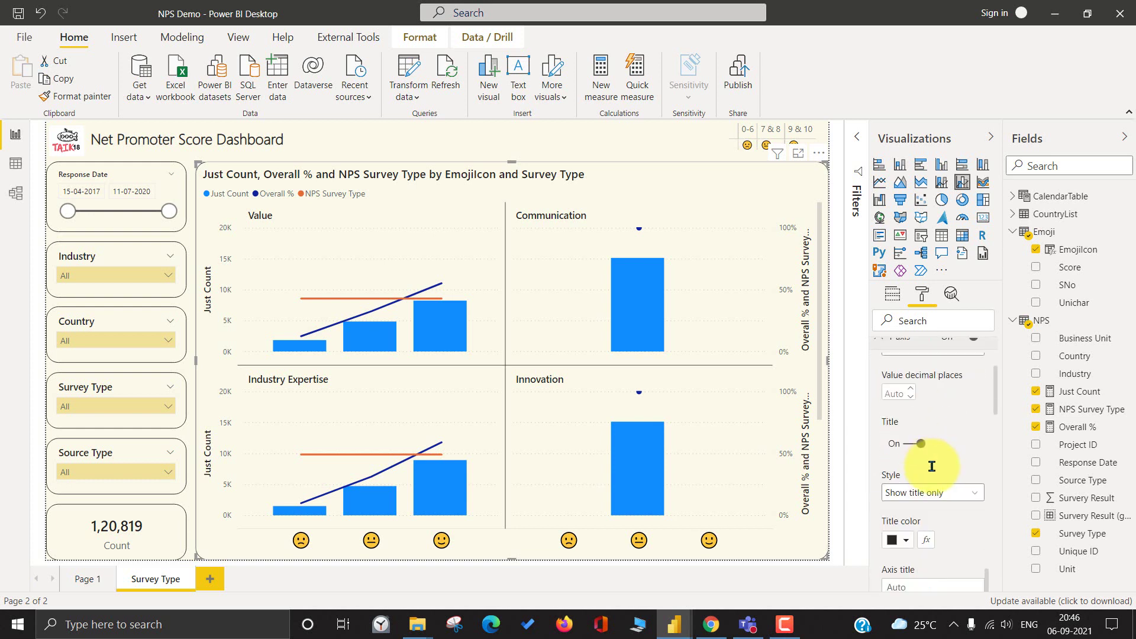
pyautogui.click(909, 444)
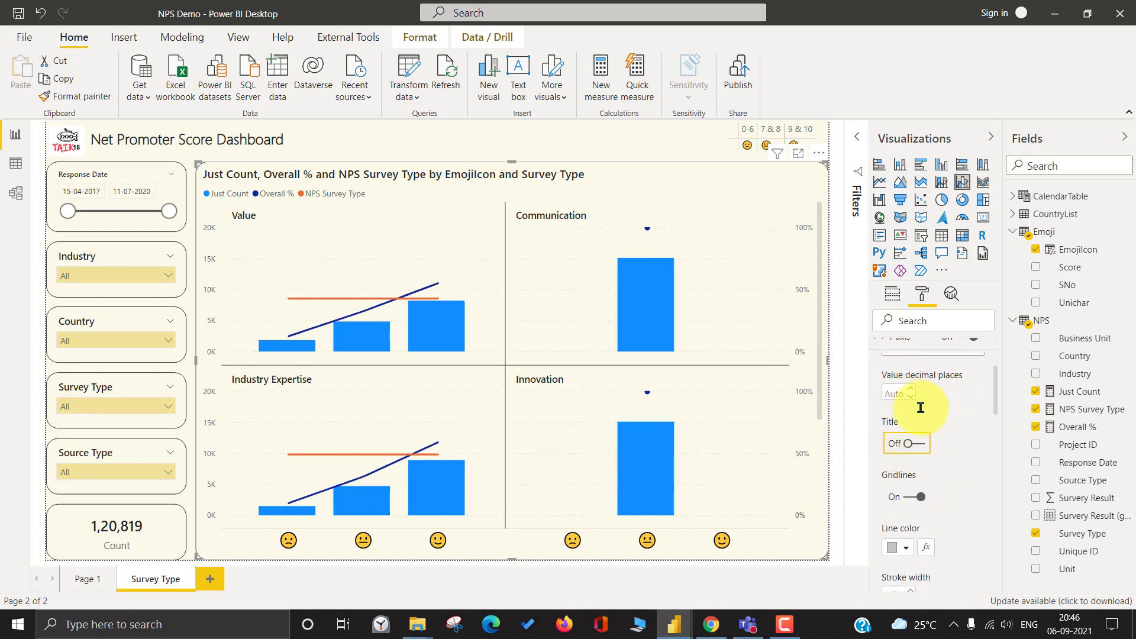
pyautogui.scroll(3, 921, 408)
pyautogui.scroll(6, 918, 401)
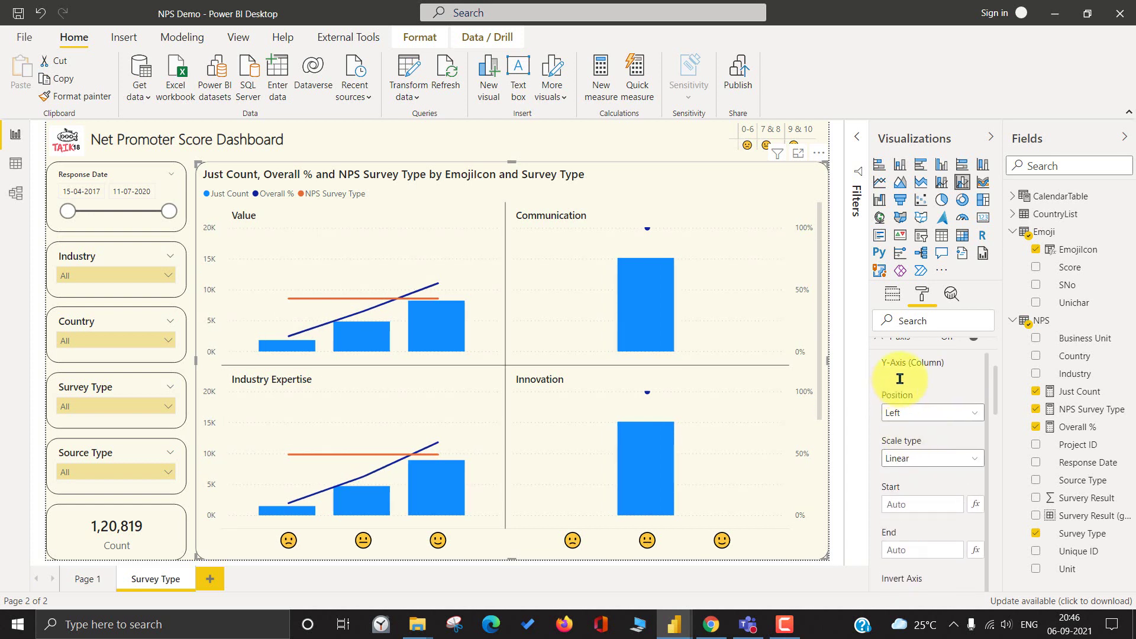
pyautogui.click(899, 485)
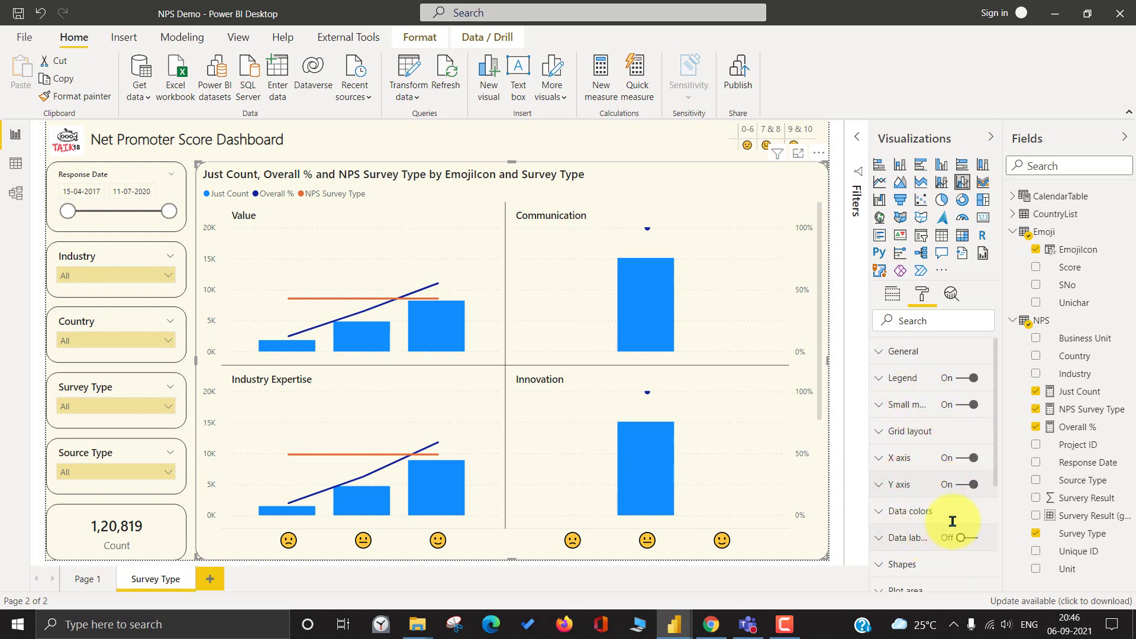
# - Turn on the combo chart's data labels and enable series customization for them
pyautogui.scroll(-2, 943, 474)
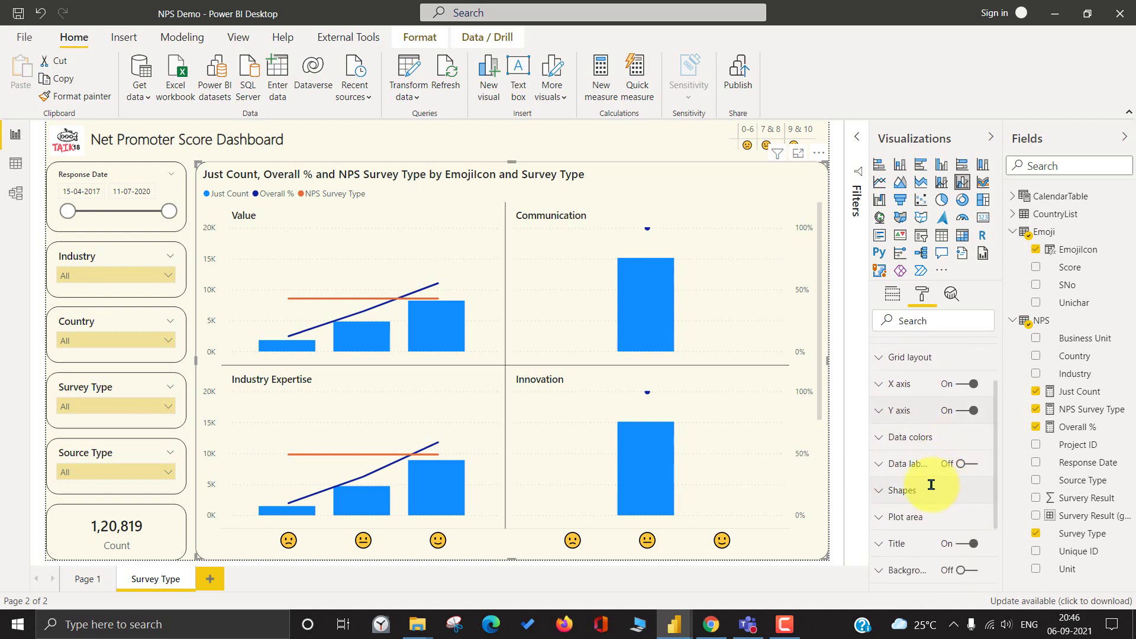
pyautogui.click(974, 464)
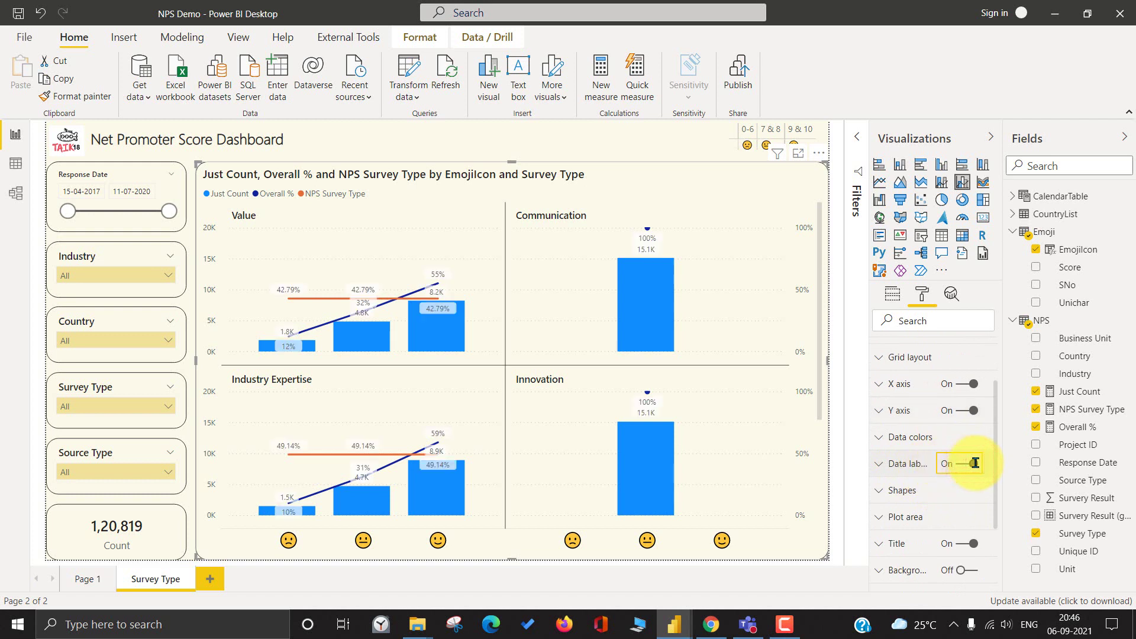
pyautogui.moveTo(639, 308)
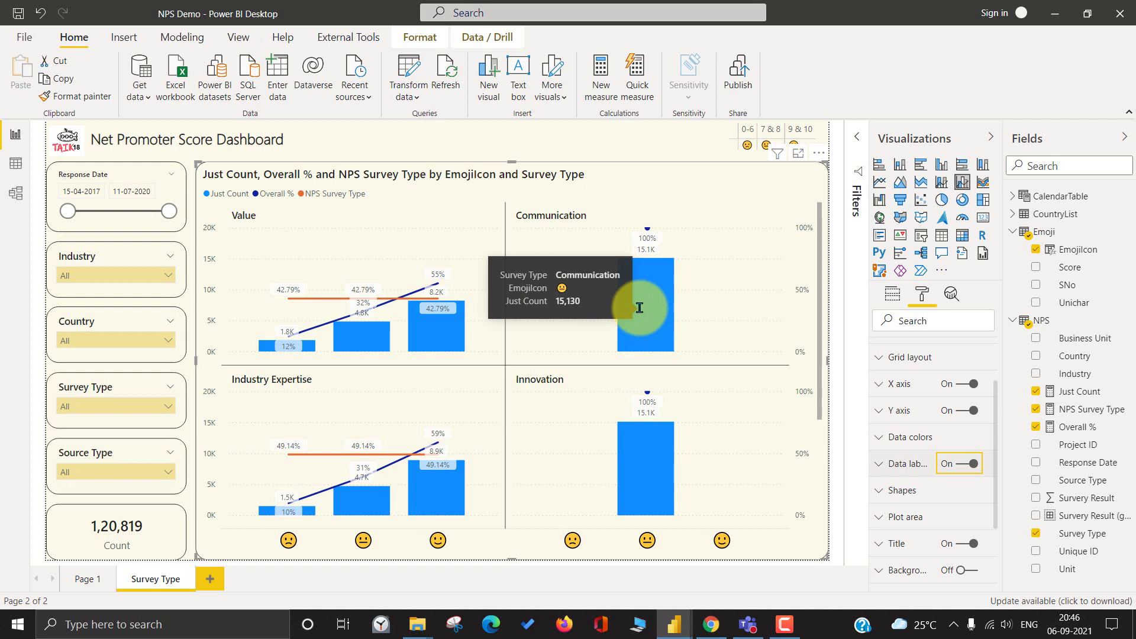
pyautogui.click(896, 465)
pyautogui.scroll(-3, 954, 491)
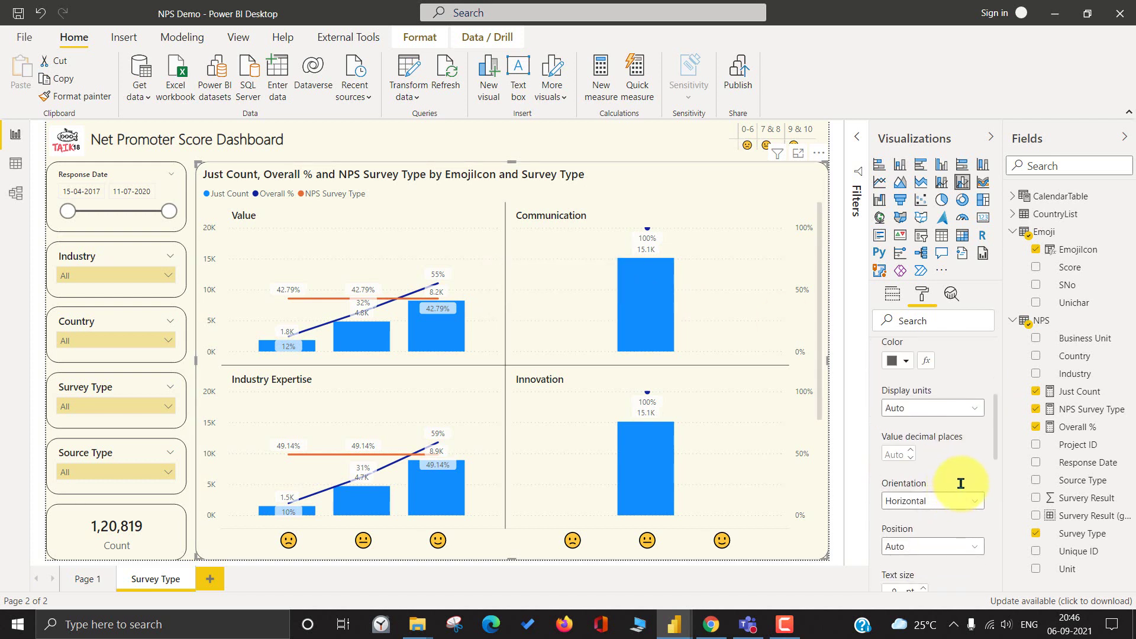
pyautogui.scroll(-5, 960, 483)
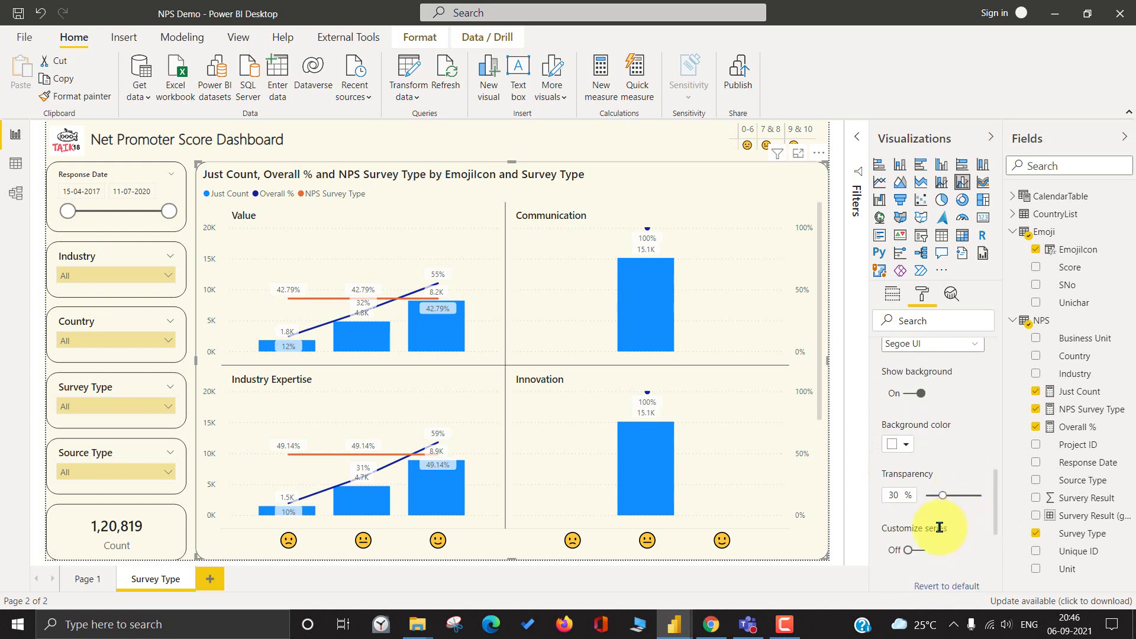
pyautogui.click(922, 549)
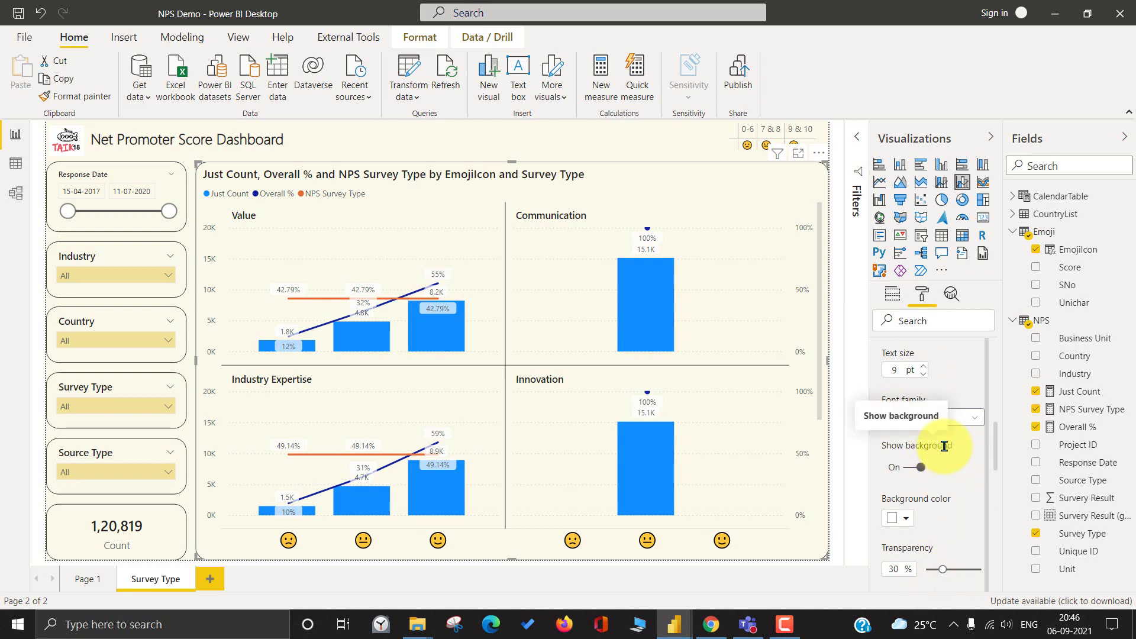
# - Hide the data labels of the NPS Survey Type series in the combo chart
pyautogui.scroll(-3, 947, 449)
pyautogui.scroll(3, 945, 439)
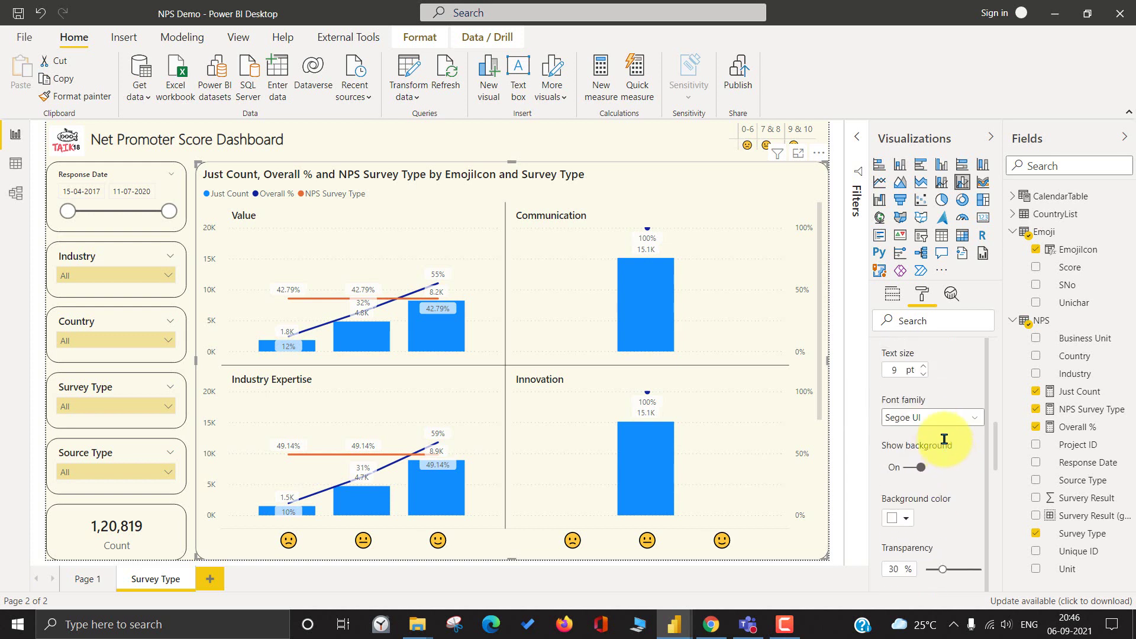
pyautogui.scroll(-2, 949, 443)
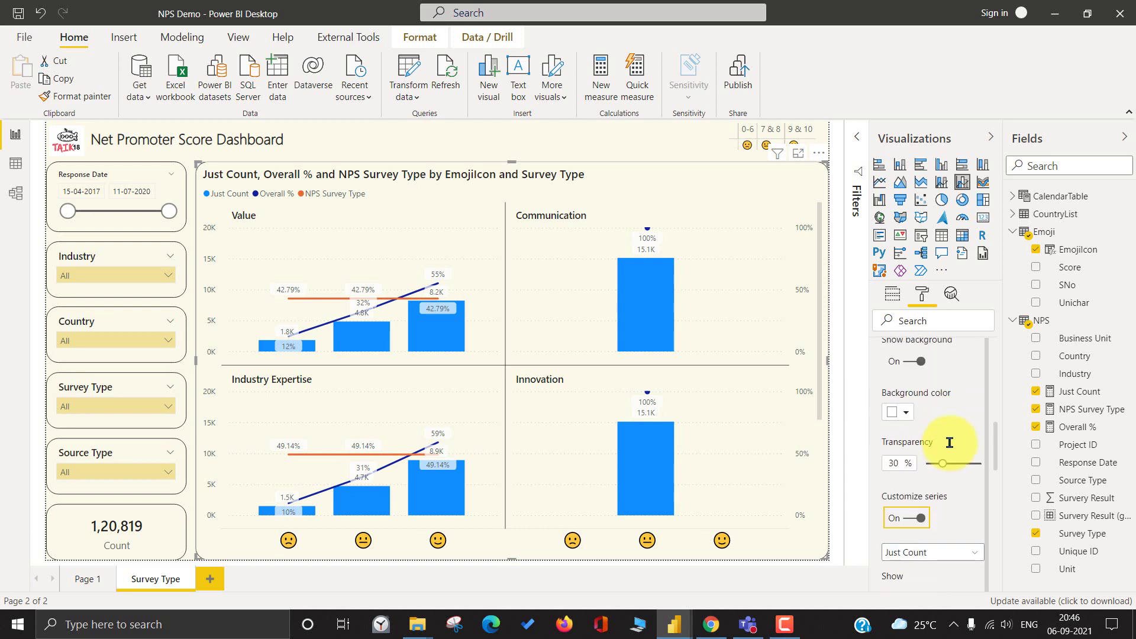
pyautogui.click(945, 552)
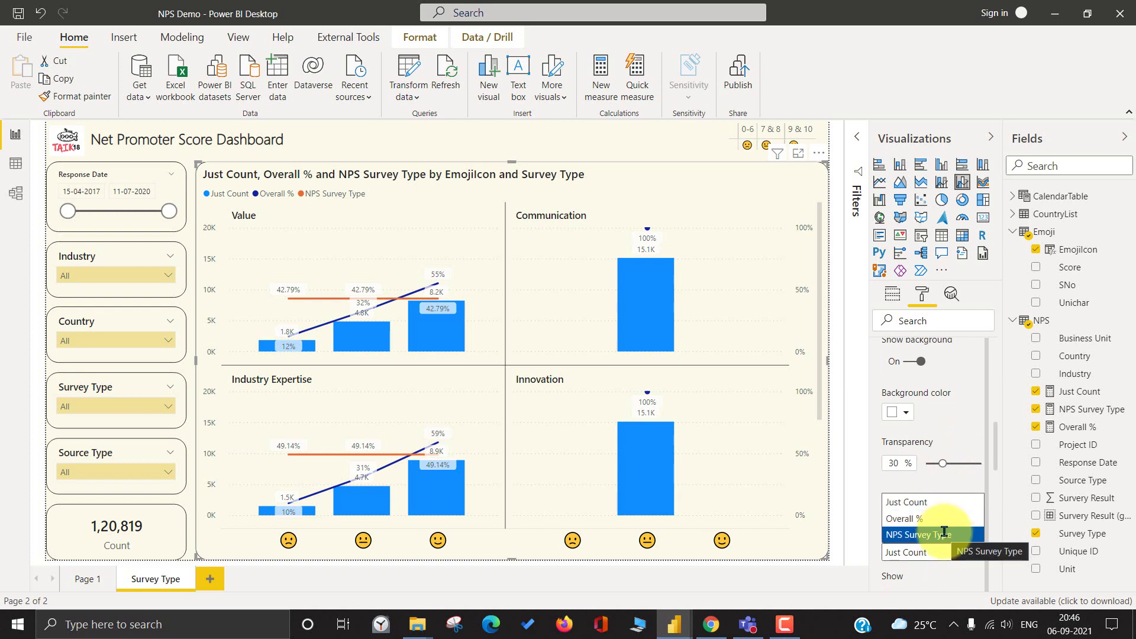
pyautogui.click(945, 533)
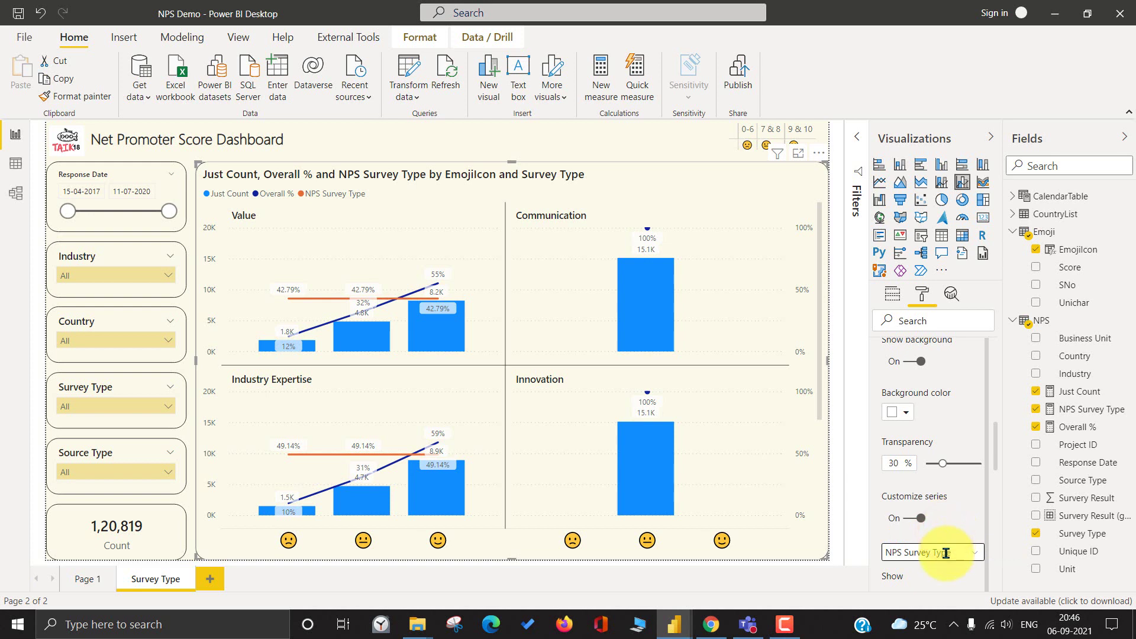
pyautogui.click(946, 552)
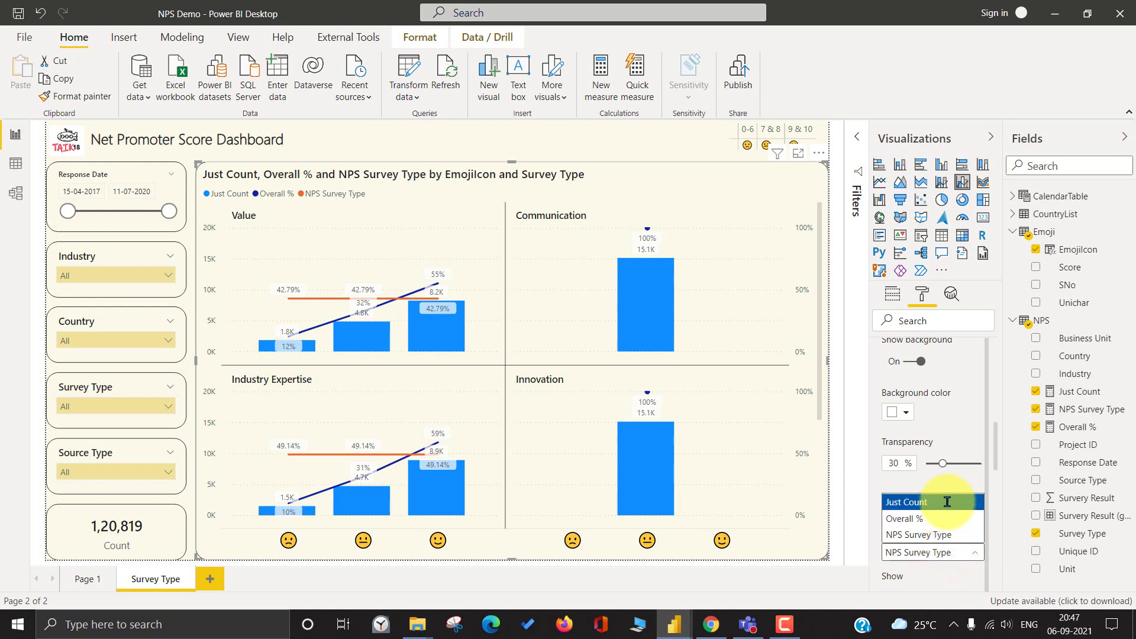
pyautogui.click(947, 478)
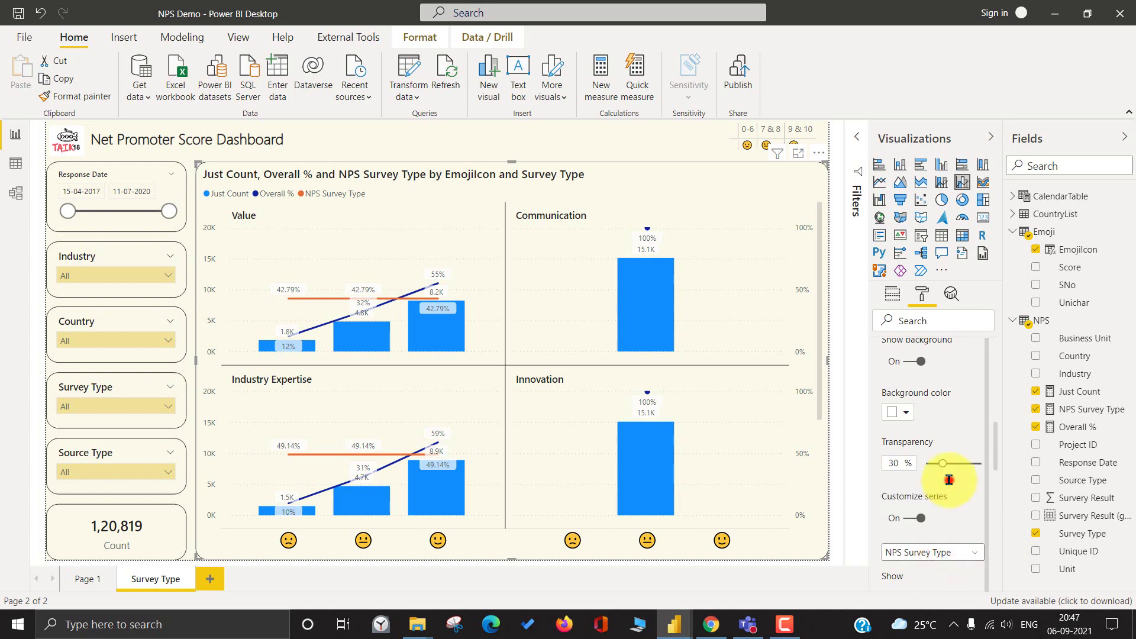
pyautogui.scroll(-2, 963, 545)
pyautogui.scroll(-2, 962, 549)
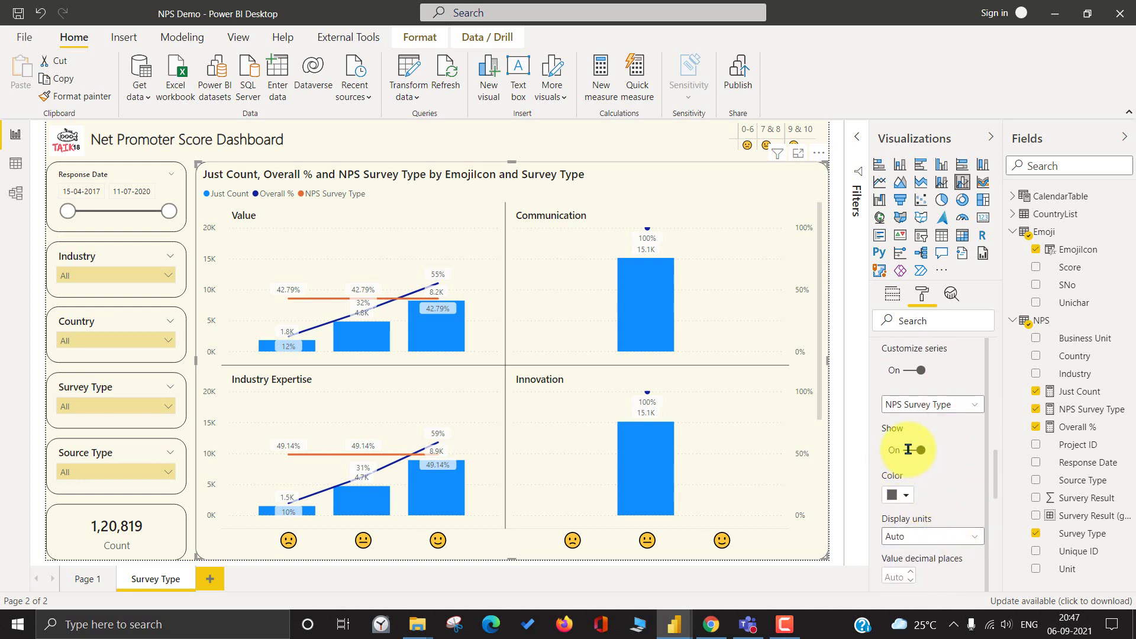
pyautogui.click(911, 448)
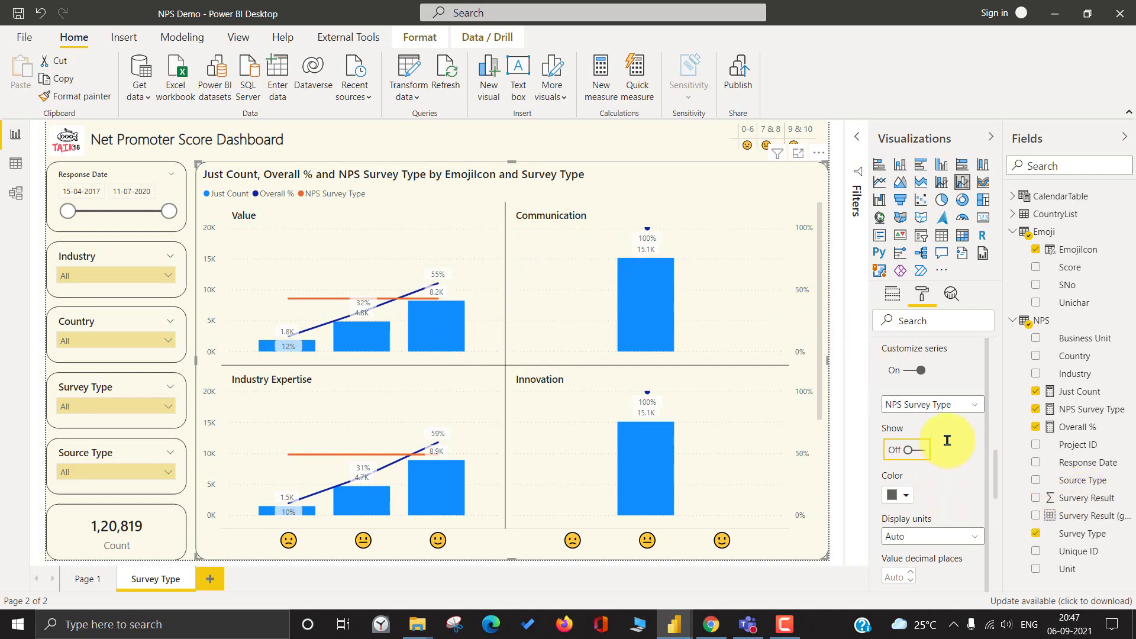
# - Set the small multiples grid layout of the combo chart to 3 columns
pyautogui.scroll(-5, 722, 325)
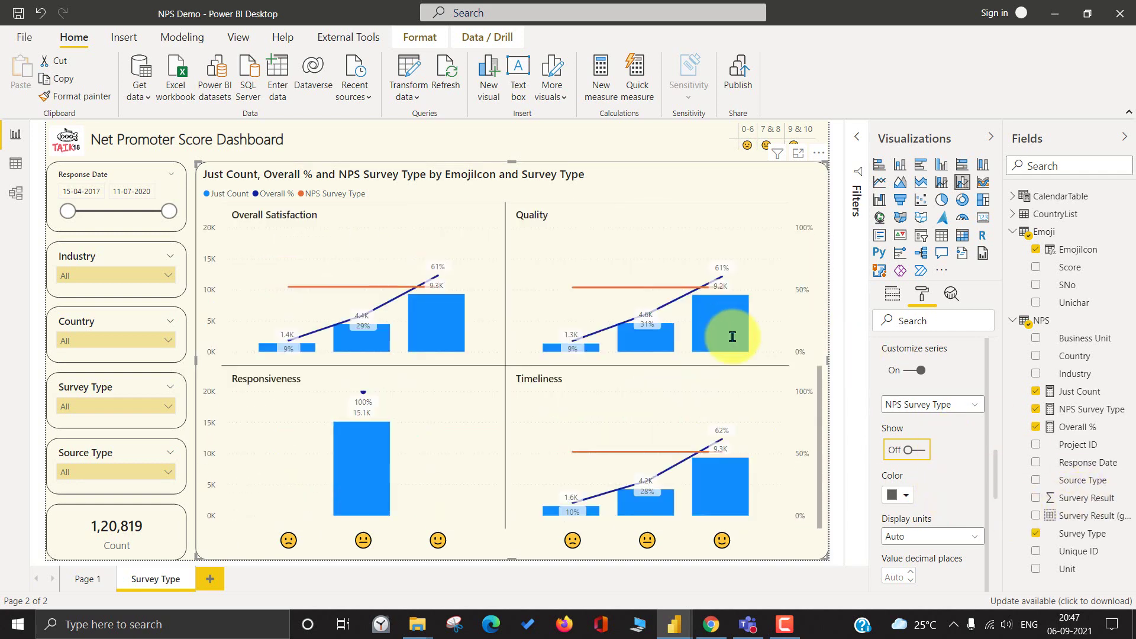
pyautogui.scroll(5, 733, 336)
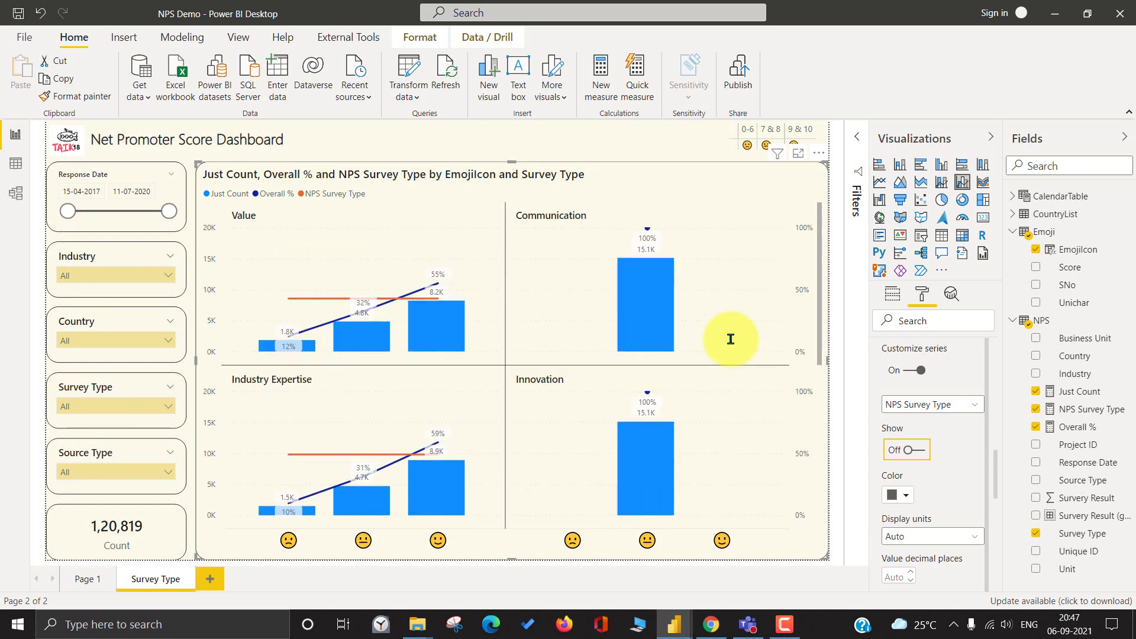
pyautogui.scroll(-3, 731, 339)
pyautogui.scroll(2, 953, 379)
pyautogui.scroll(-4, 956, 377)
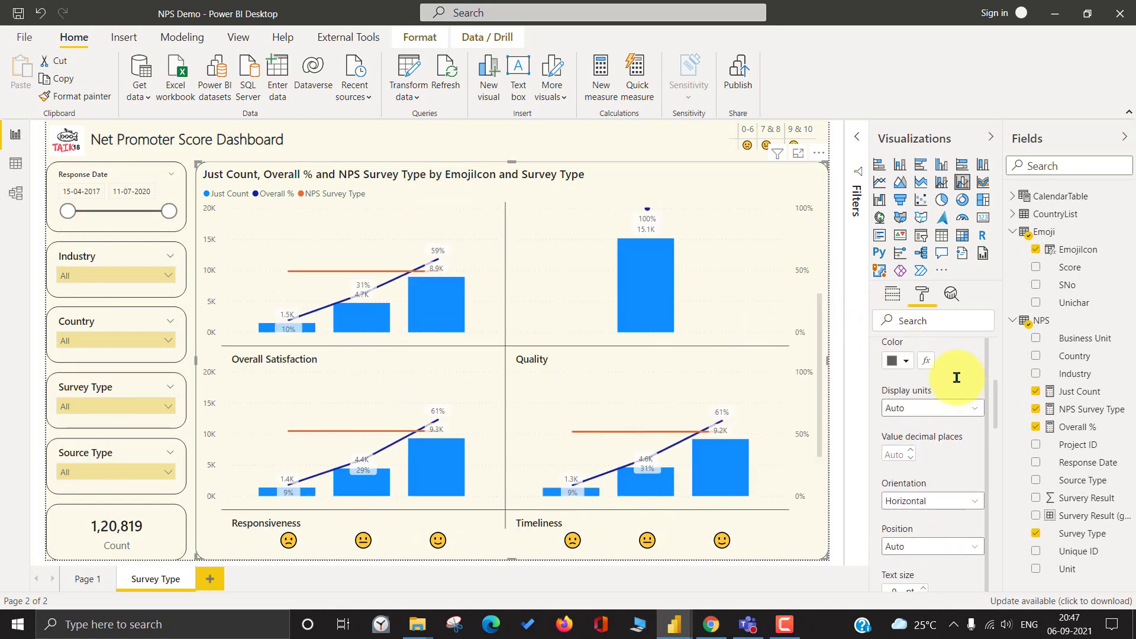
pyautogui.scroll(5, 957, 377)
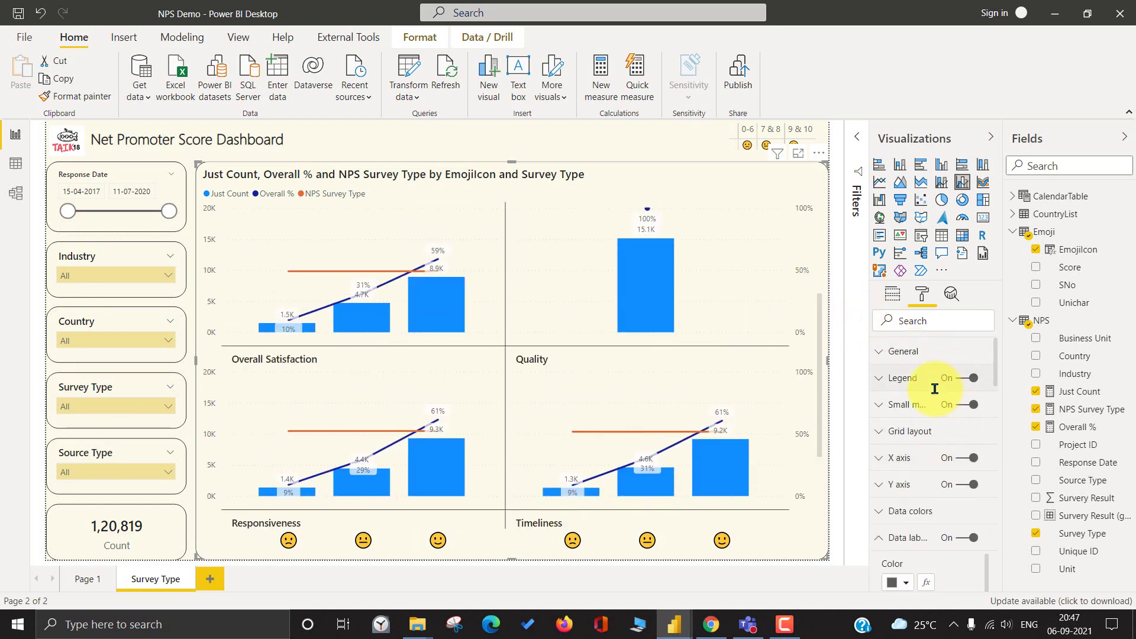
pyautogui.click(902, 537)
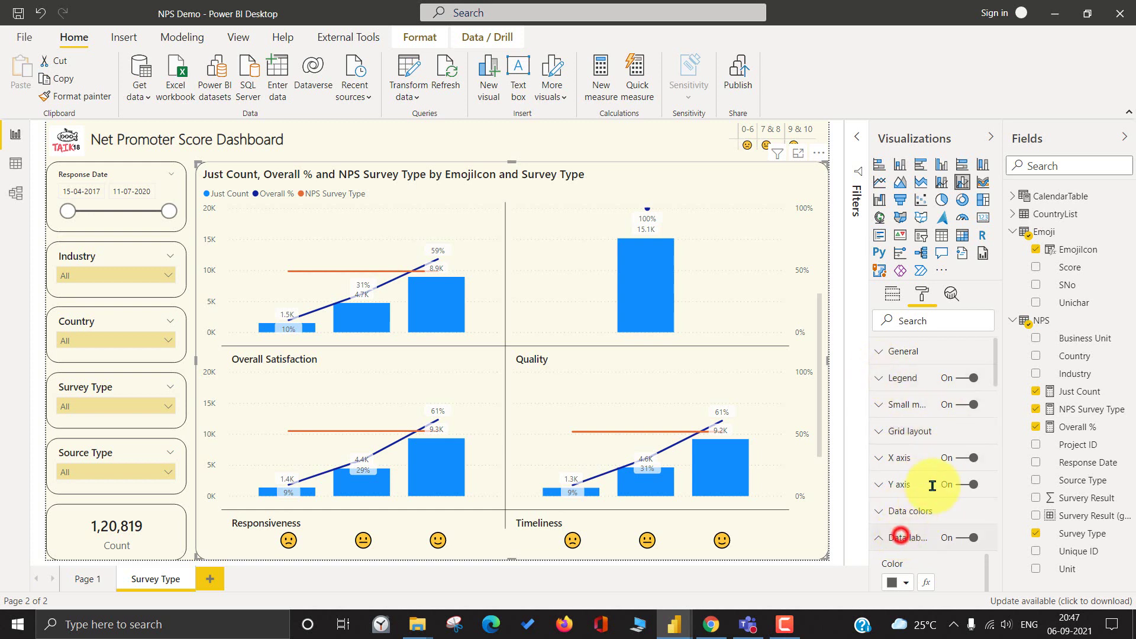
pyautogui.click(916, 431)
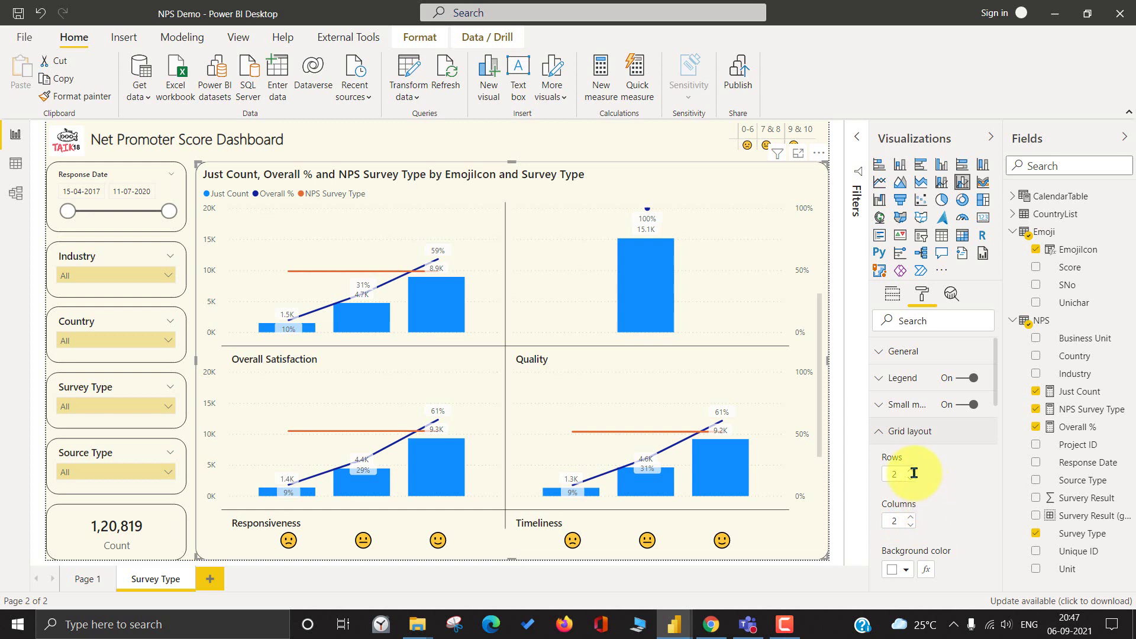
pyautogui.click(911, 516)
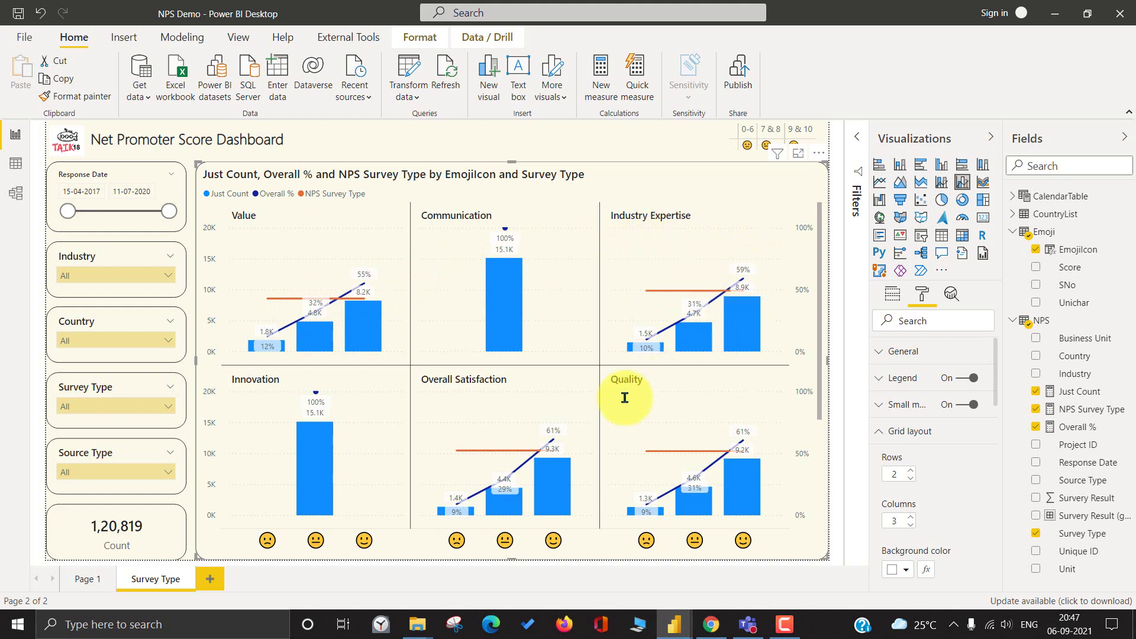
# - Examine the small-multiple charts for each survey type, comparing their counts, overall percentages and NPS lines
pyautogui.scroll(-2, 624, 401)
pyautogui.scroll(2, 652, 396)
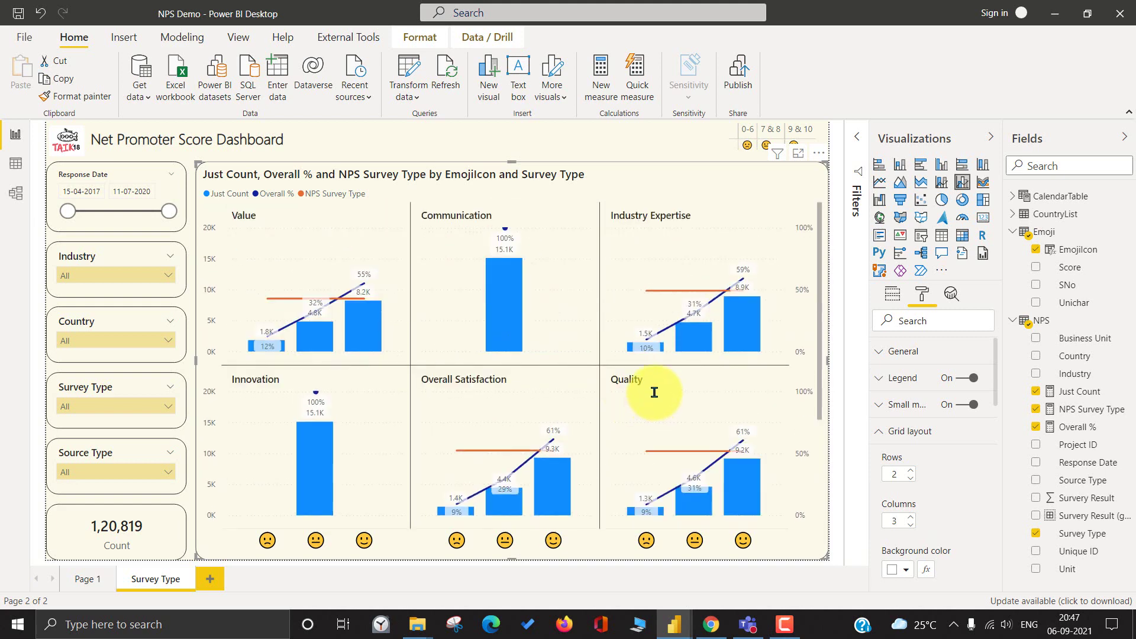
pyautogui.scroll(-2, 650, 362)
pyautogui.scroll(2, 650, 360)
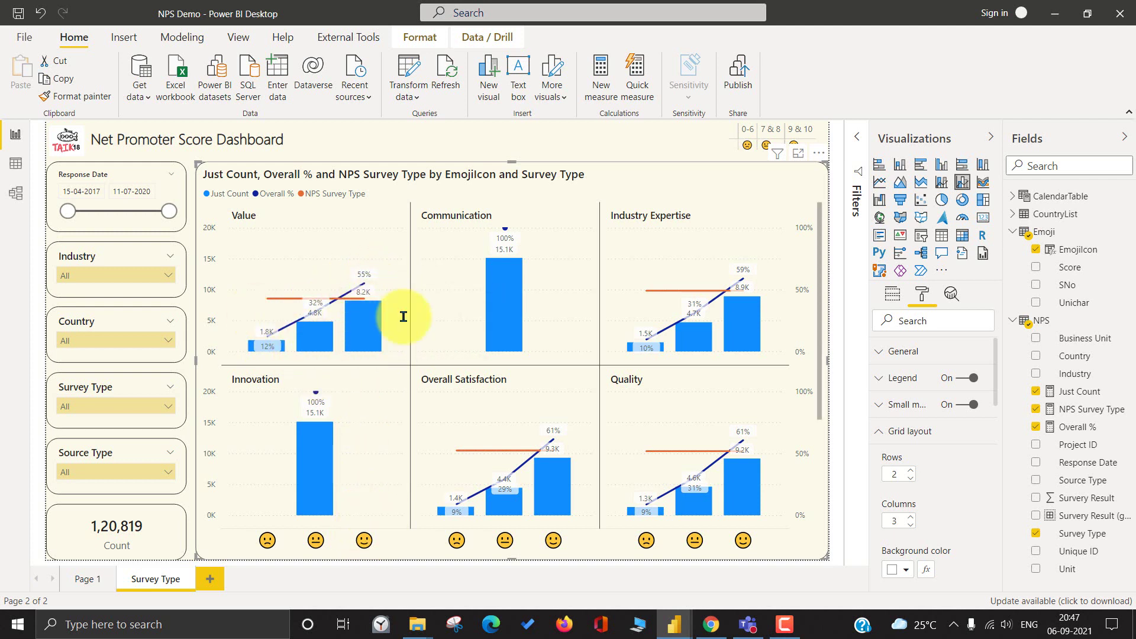
pyautogui.moveTo(282, 296)
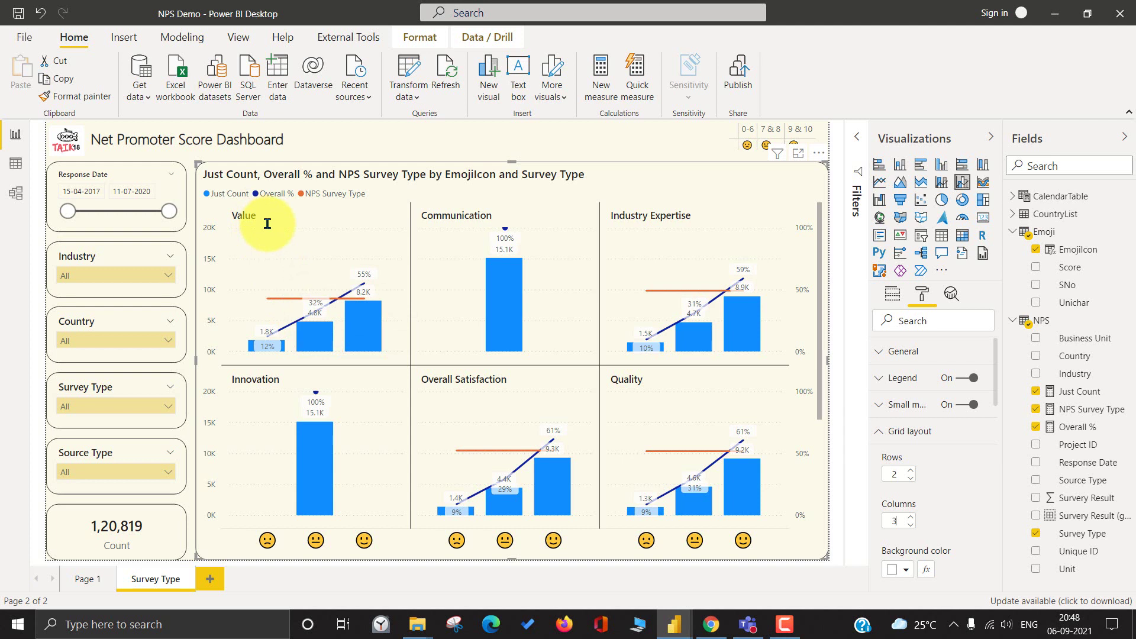
pyautogui.moveTo(509, 296)
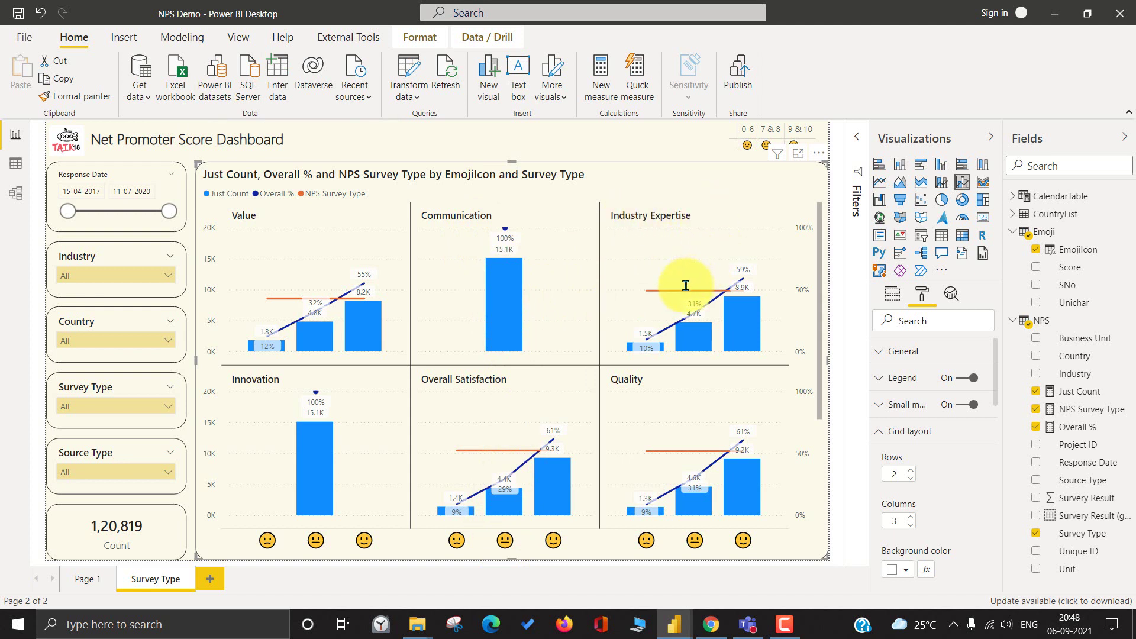
pyautogui.moveTo(753, 314)
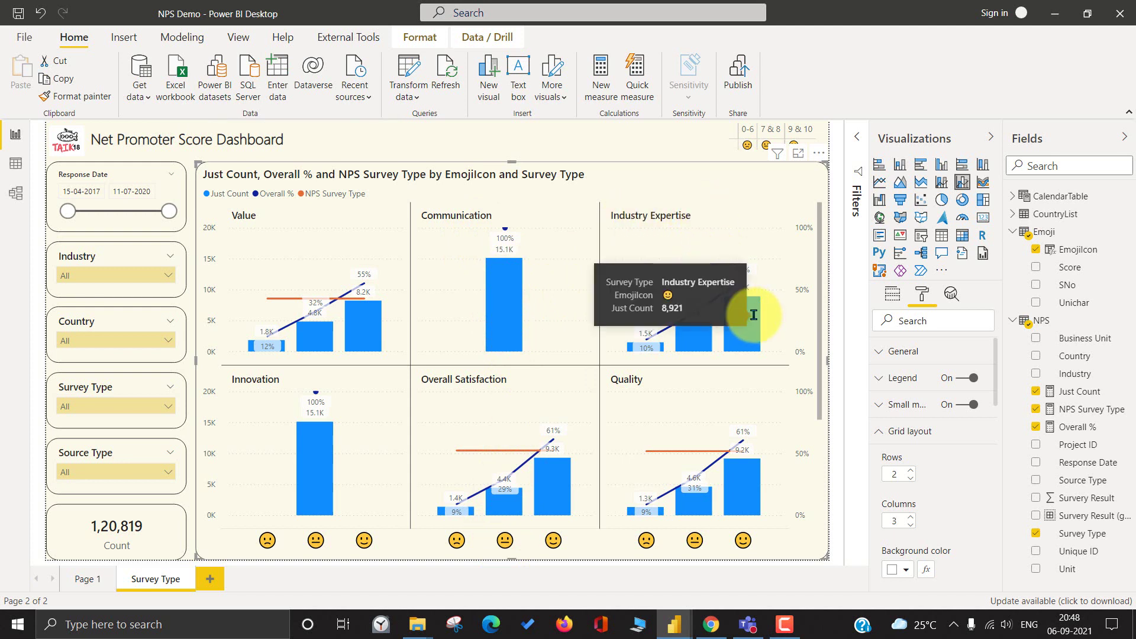
pyautogui.moveTo(717, 287)
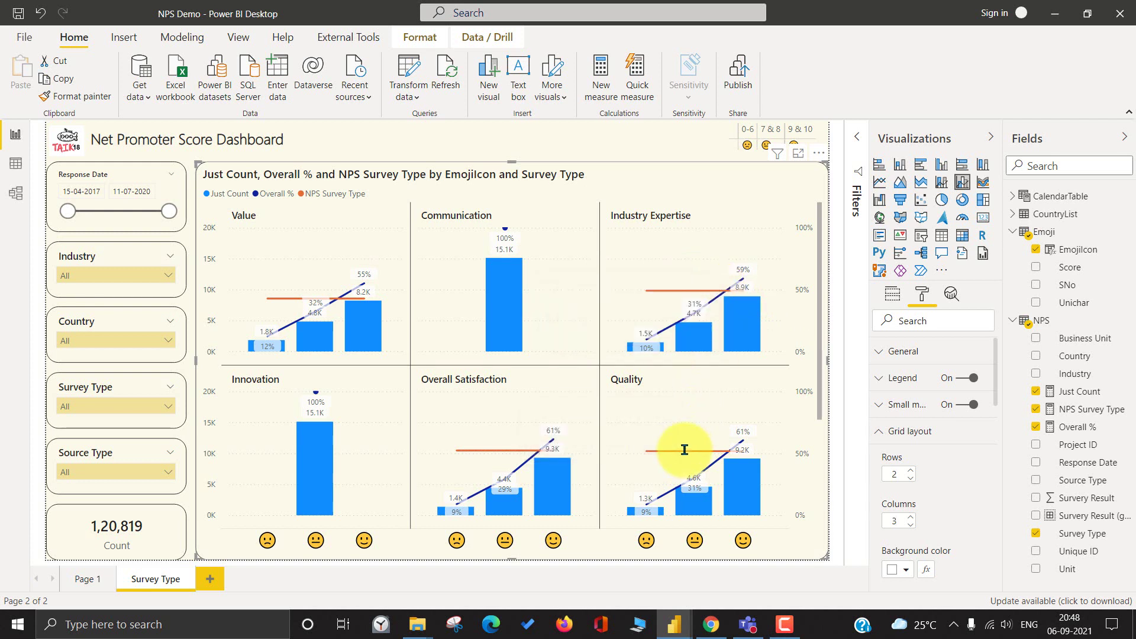
pyautogui.moveTo(687, 449)
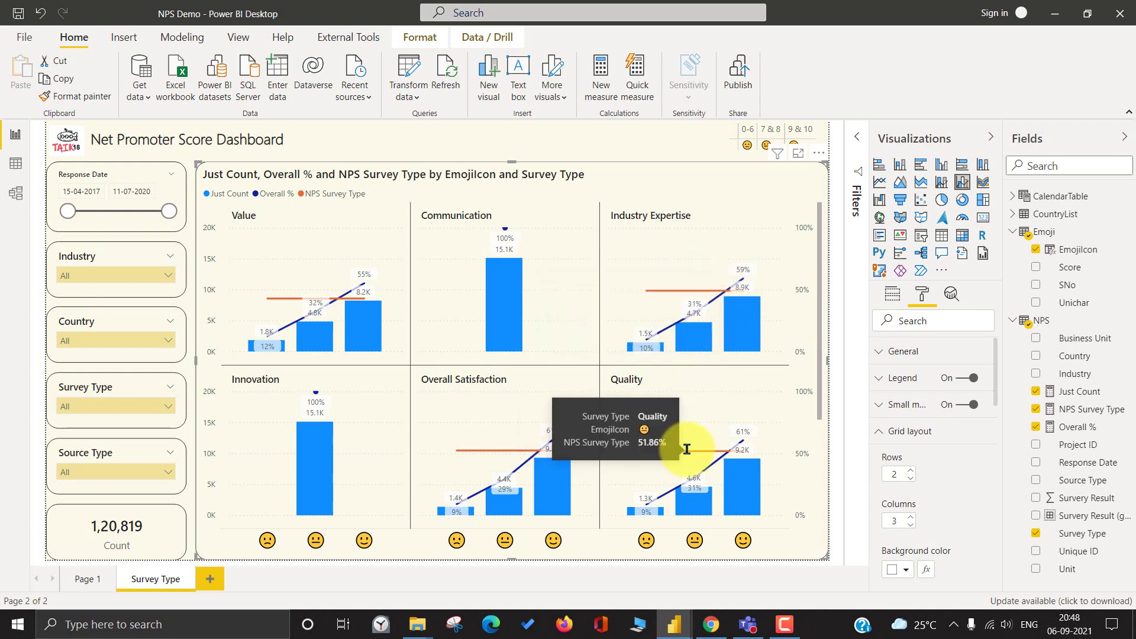
pyautogui.moveTo(497, 448)
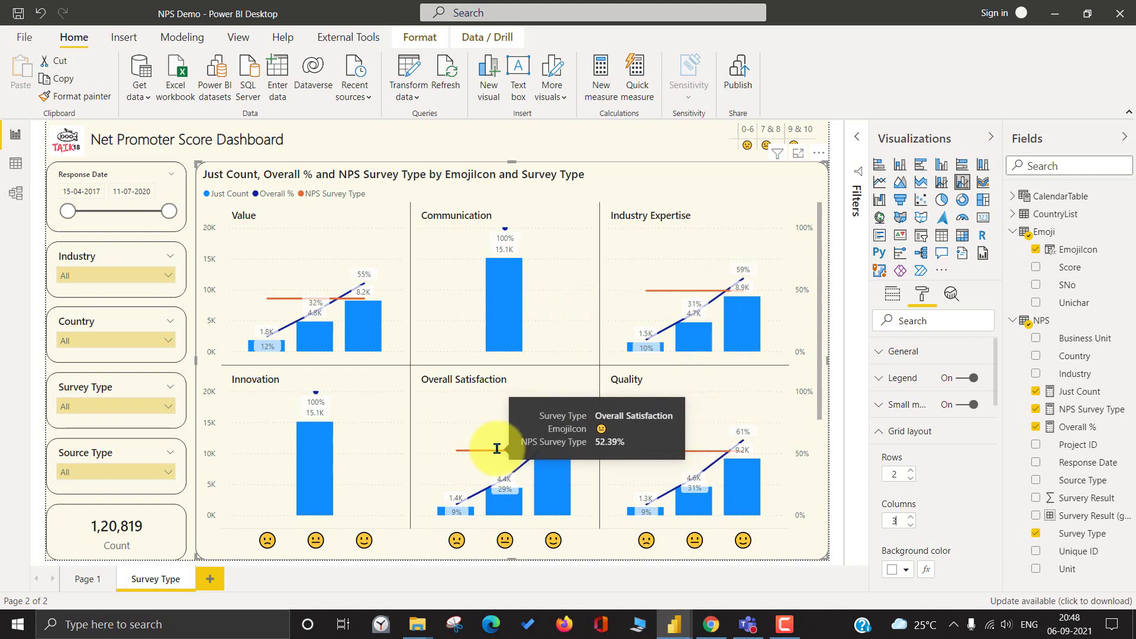
pyautogui.scroll(-3, 497, 449)
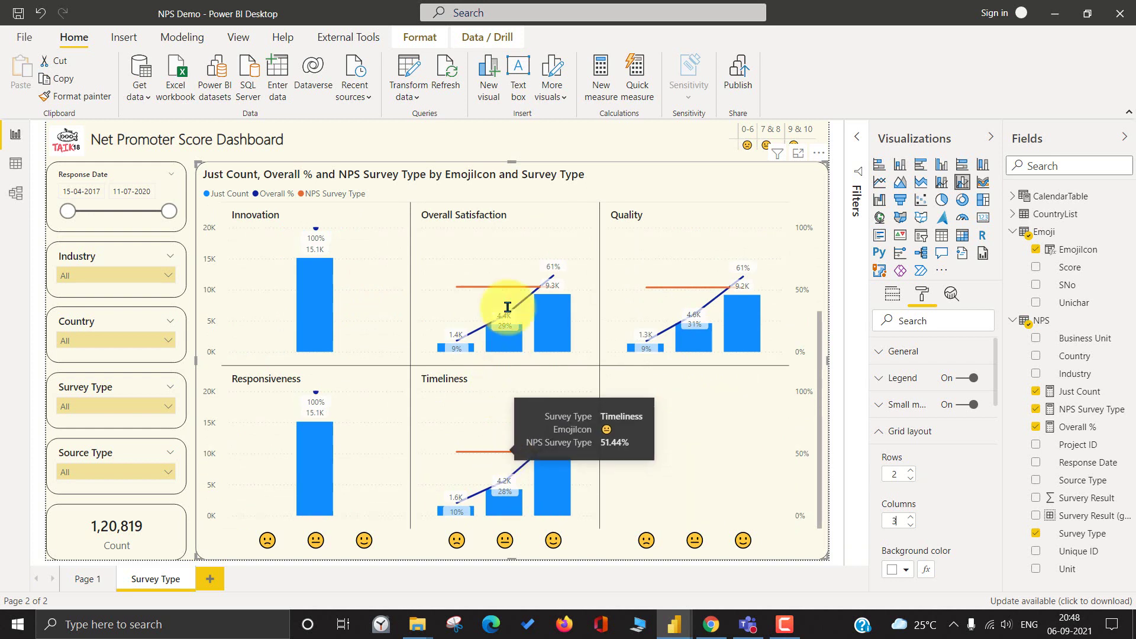
pyautogui.scroll(3, 571, 234)
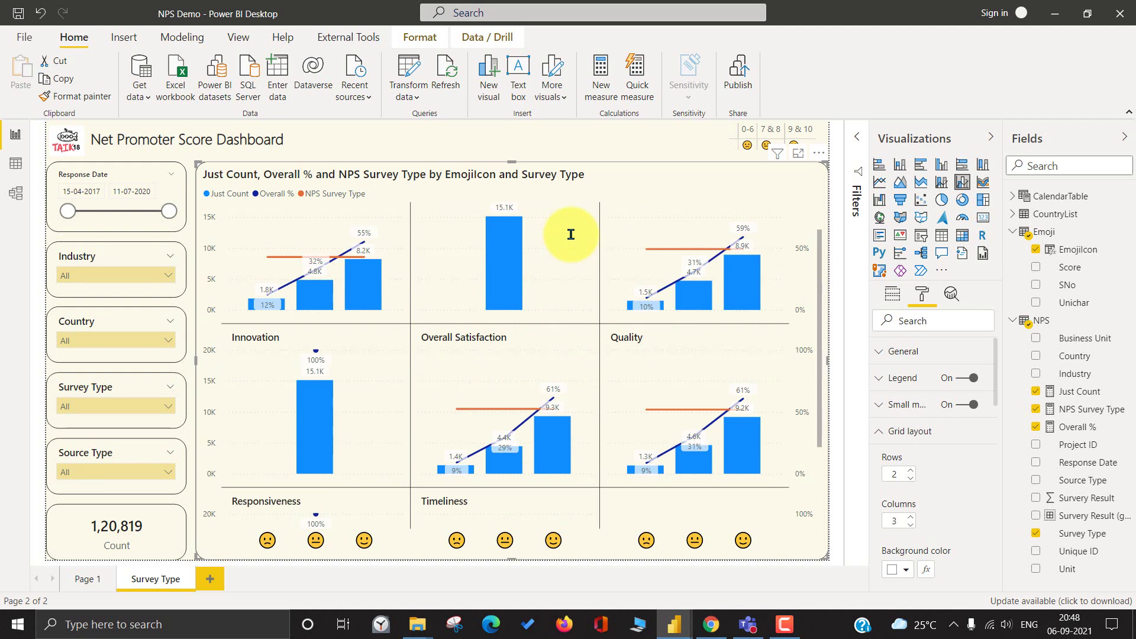
# - Switch to the Customer Satisfaction Dashboard report and open the formula of the NPS Color measure
pyautogui.click(795, 624)
pyautogui.click(794, 624)
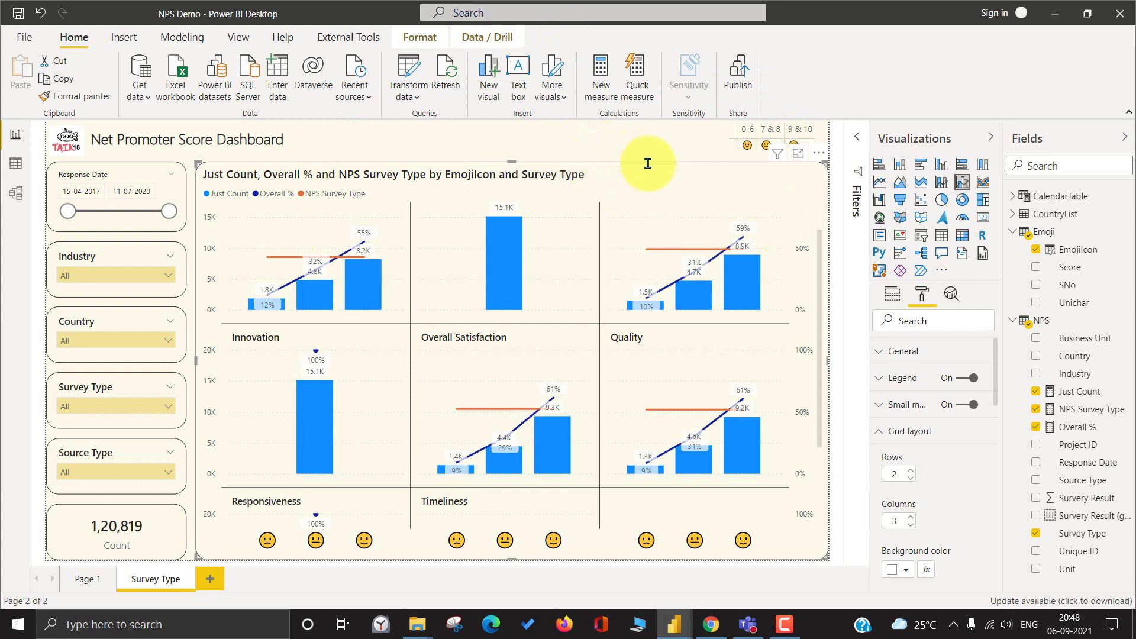
pyautogui.click(652, 135)
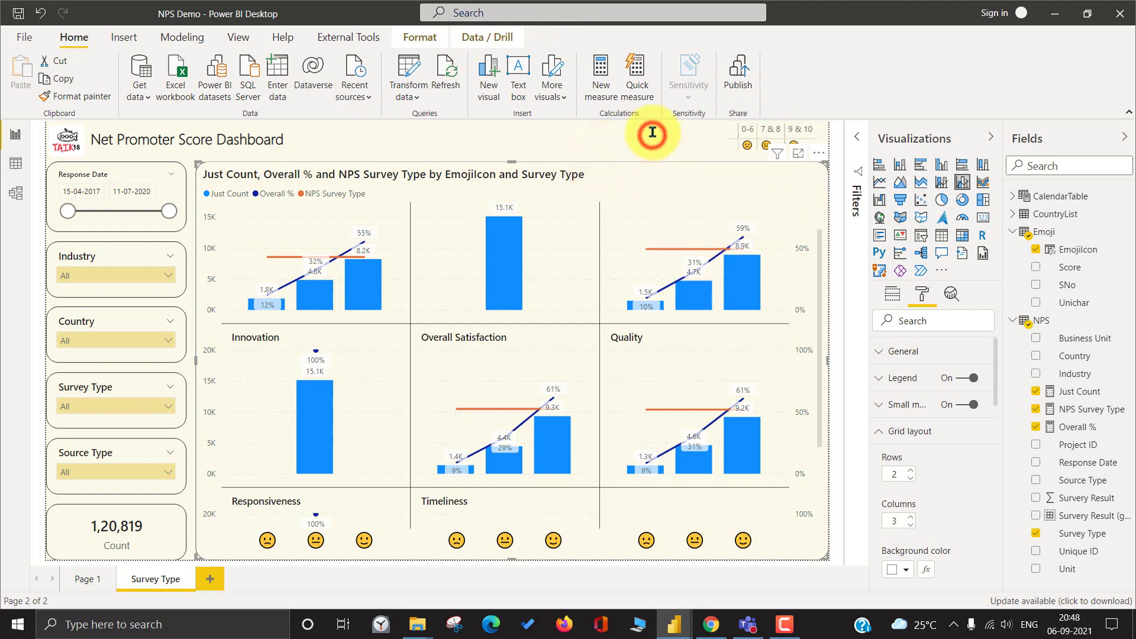
pyautogui.hotkey('alt', 'Tab')
pyautogui.press('Tab')
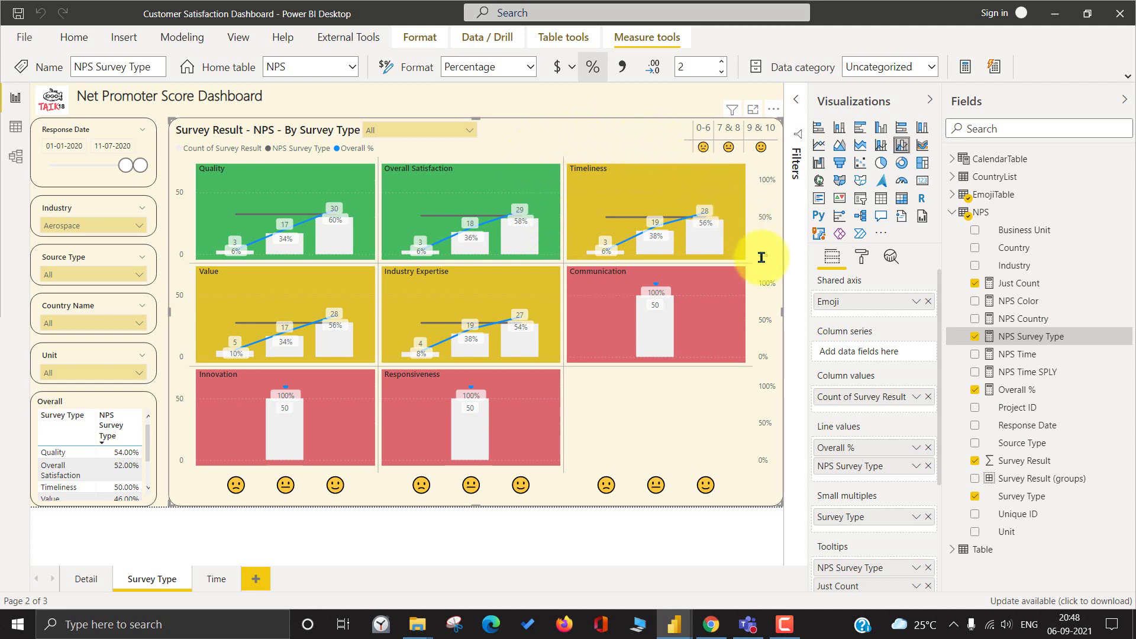
pyautogui.click(1029, 300)
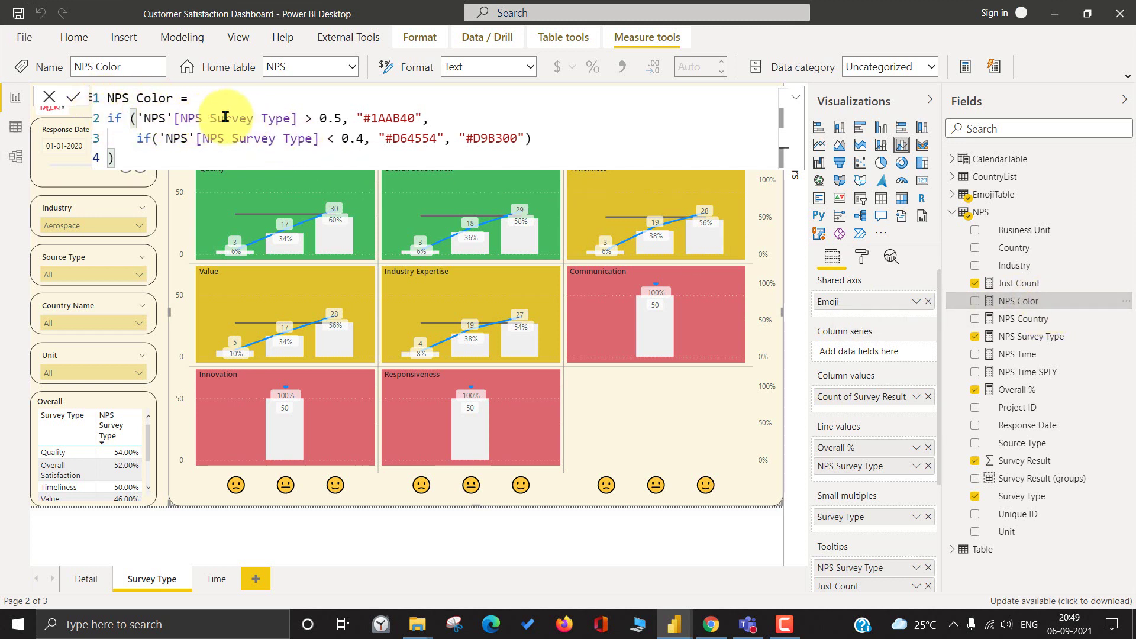
# - Examine the NPS Color formula, going through its NPS Survey Type thresholds and the color code assigned to each condition
pyautogui.doubleClick(334, 118)
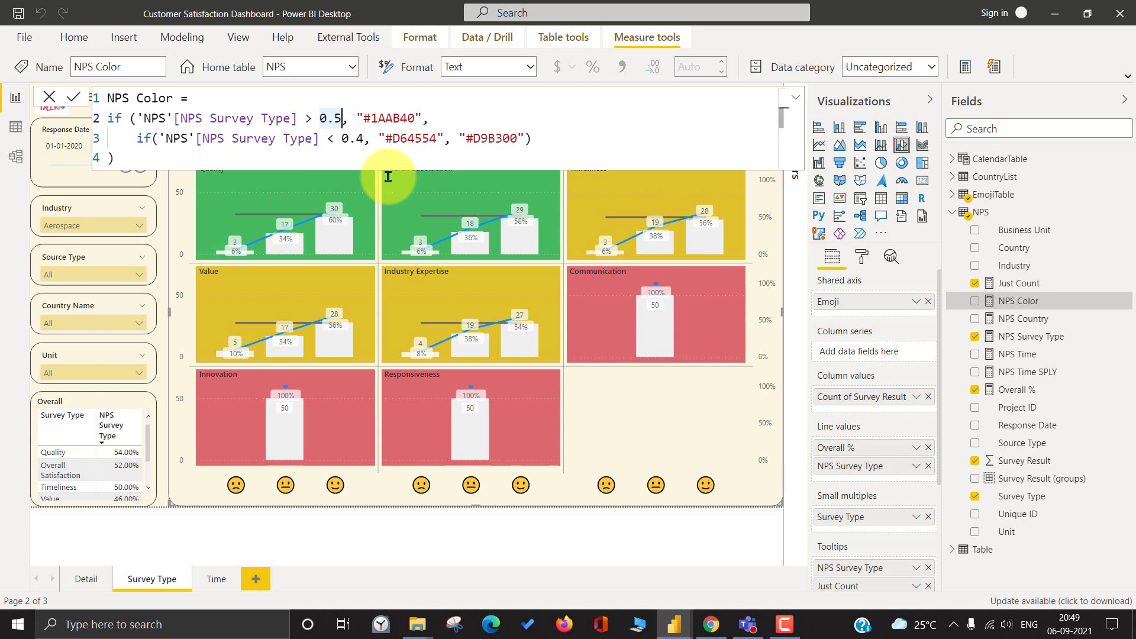
pyautogui.hotkey('ctrl', 'shift', 'Right')
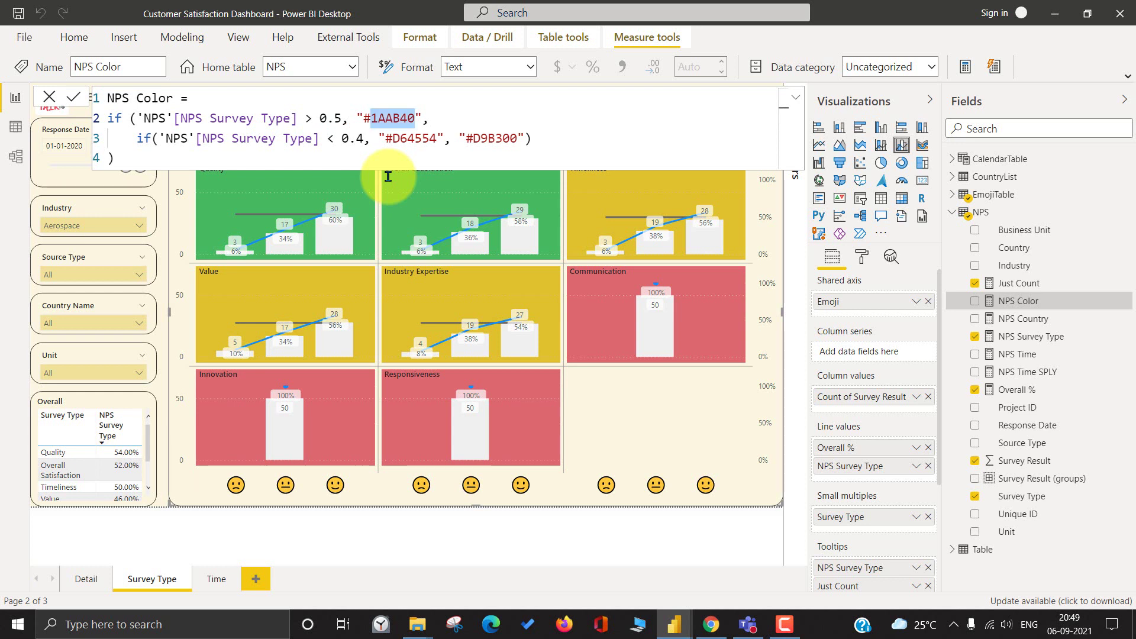
pyautogui.press('End')
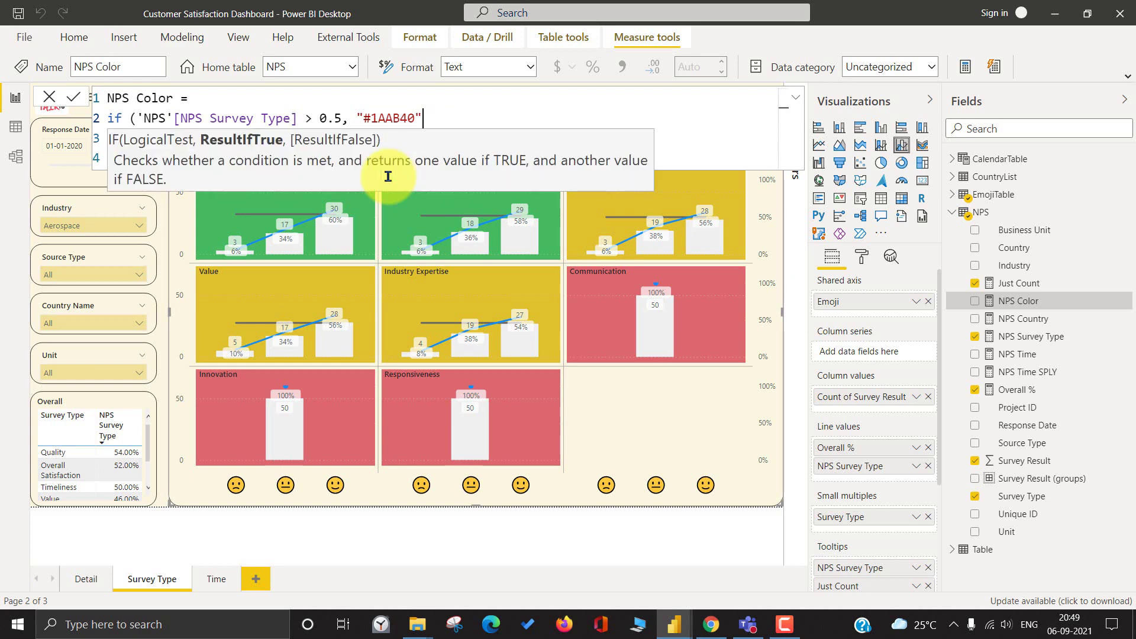
pyautogui.write(',')
pyautogui.press('Right')
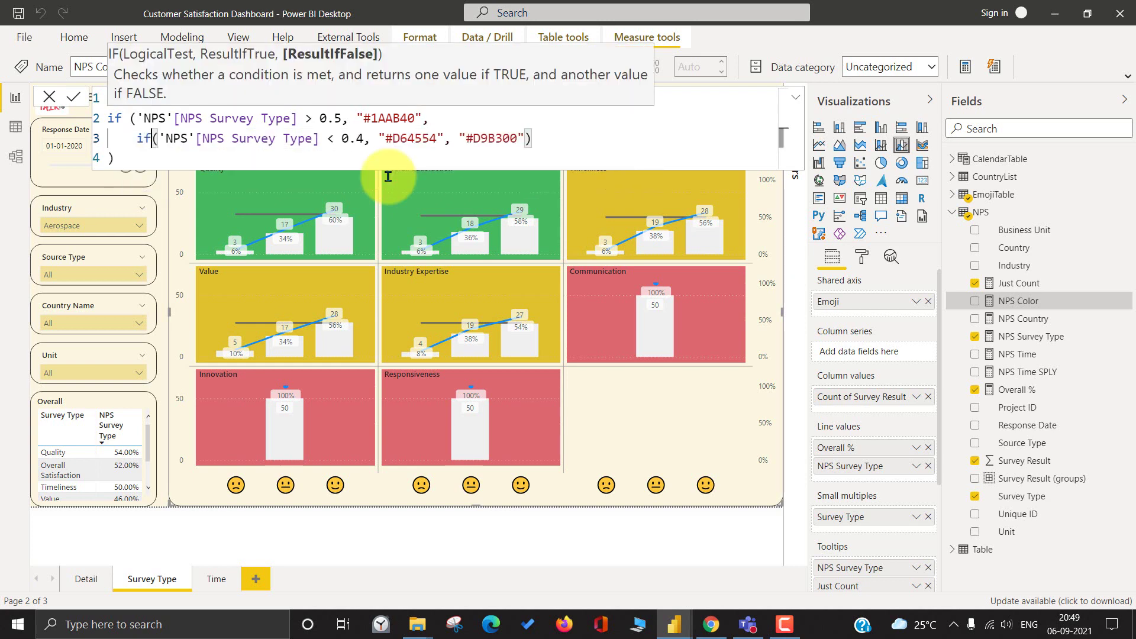
pyautogui.press('Right')
pyautogui.press('Right')
pyautogui.press('Right')
pyautogui.press('Right')
pyautogui.press('Right')
pyautogui.press('Right')
pyautogui.press('Right')
pyautogui.press('Right')
pyautogui.press('Right')
pyautogui.press('Right')
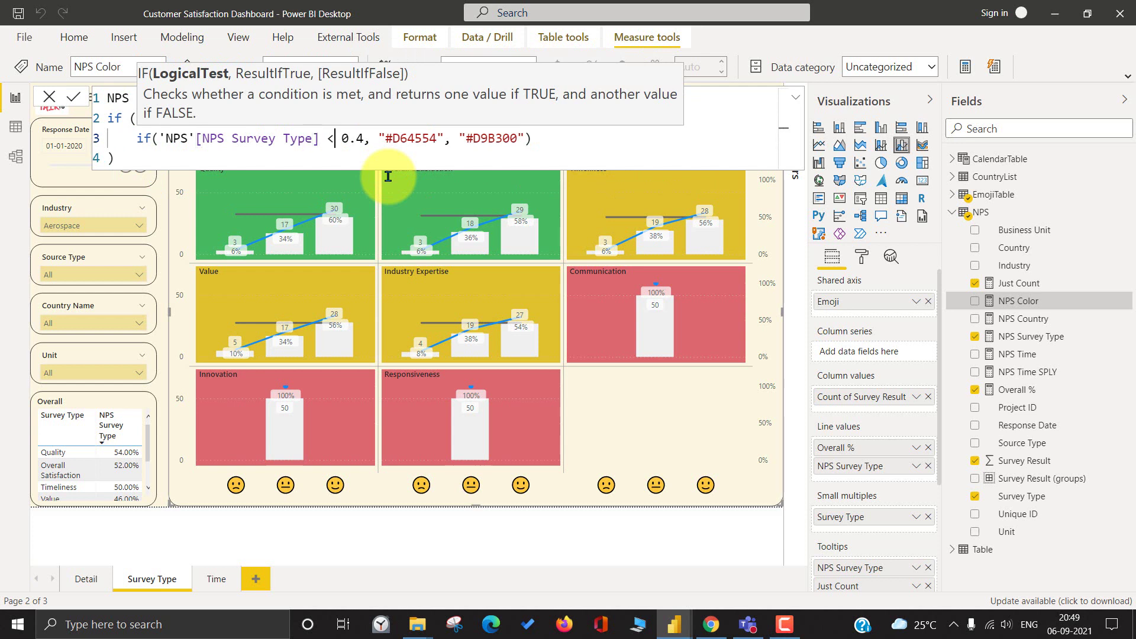
pyautogui.press('Right')
pyautogui.press('Right')
pyautogui.press('Right')
pyautogui.press('Right')
pyautogui.hotkey('ctrl', 'shift', 'Right')
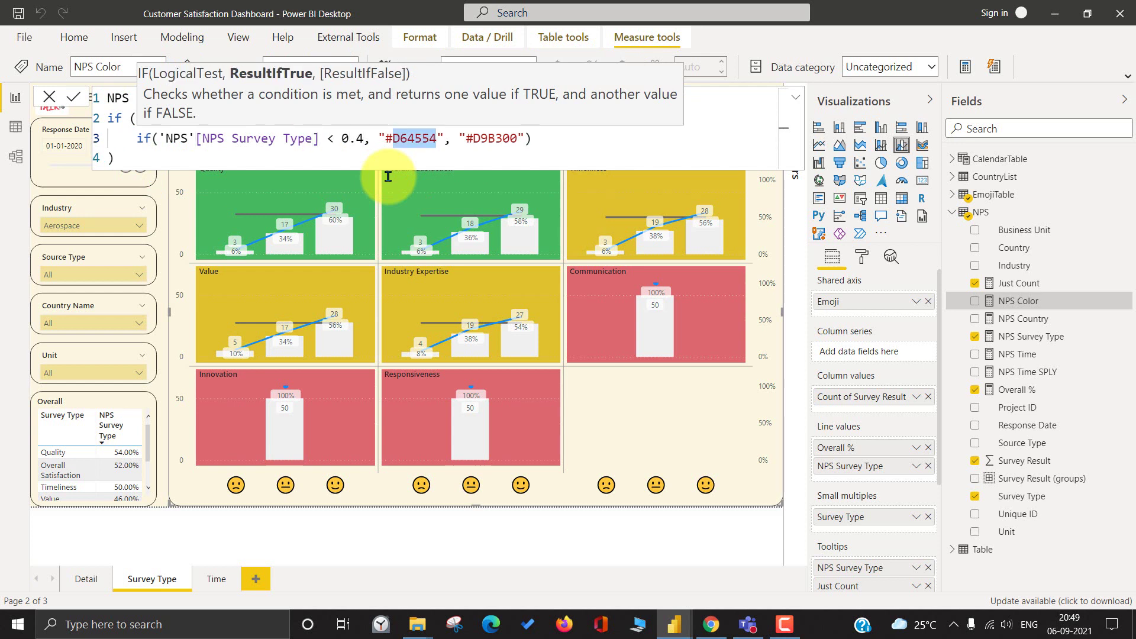
pyautogui.press('Right')
pyautogui.press('Right')
pyautogui.press('Right')
pyautogui.press('Right')
pyautogui.press('Right')
pyautogui.press('Right')
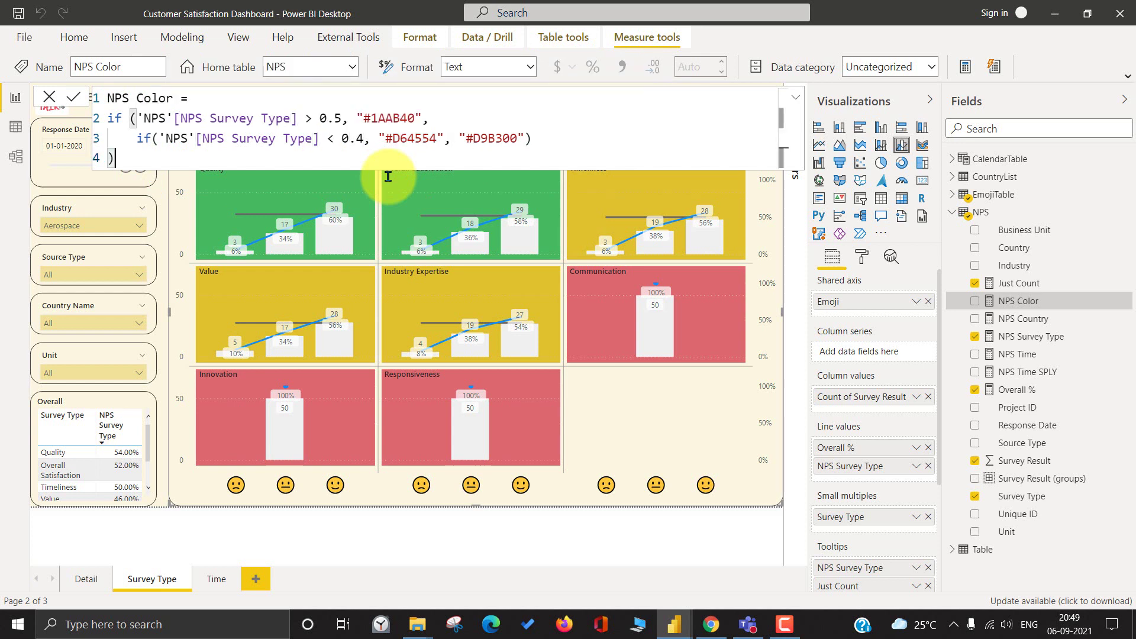
# - Copy the whole NPS Color formula and create a measure from it in the NPS table of the NPS Demo report
pyautogui.hotkey('ctrl', 'a')
pyautogui.hotkey('ctrl', 'c')
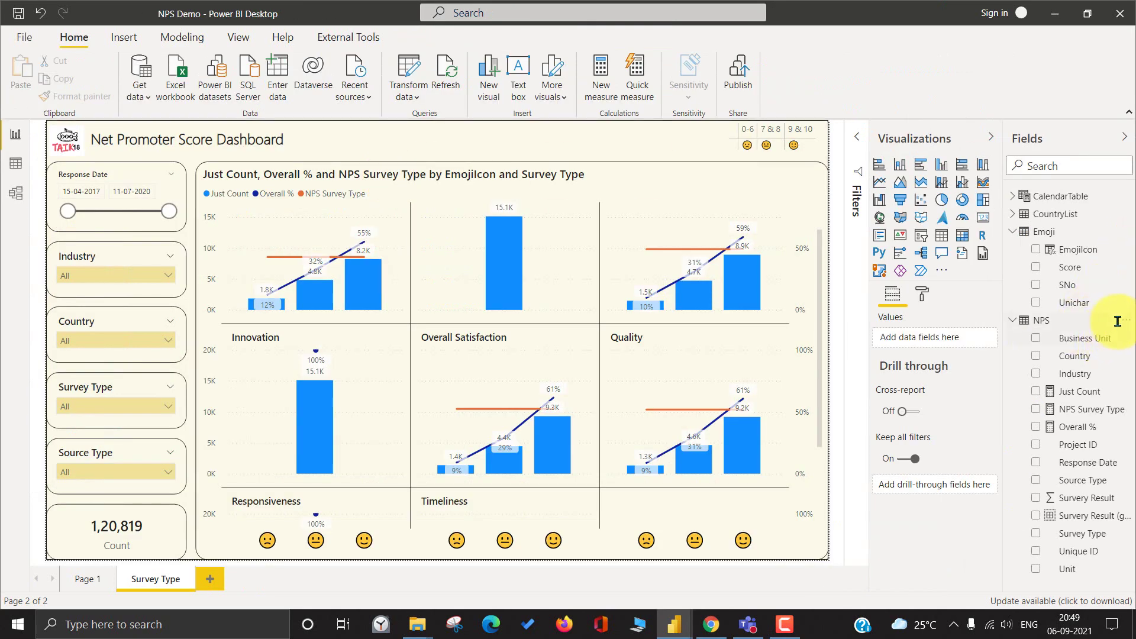
pyautogui.rightClick(1127, 317)
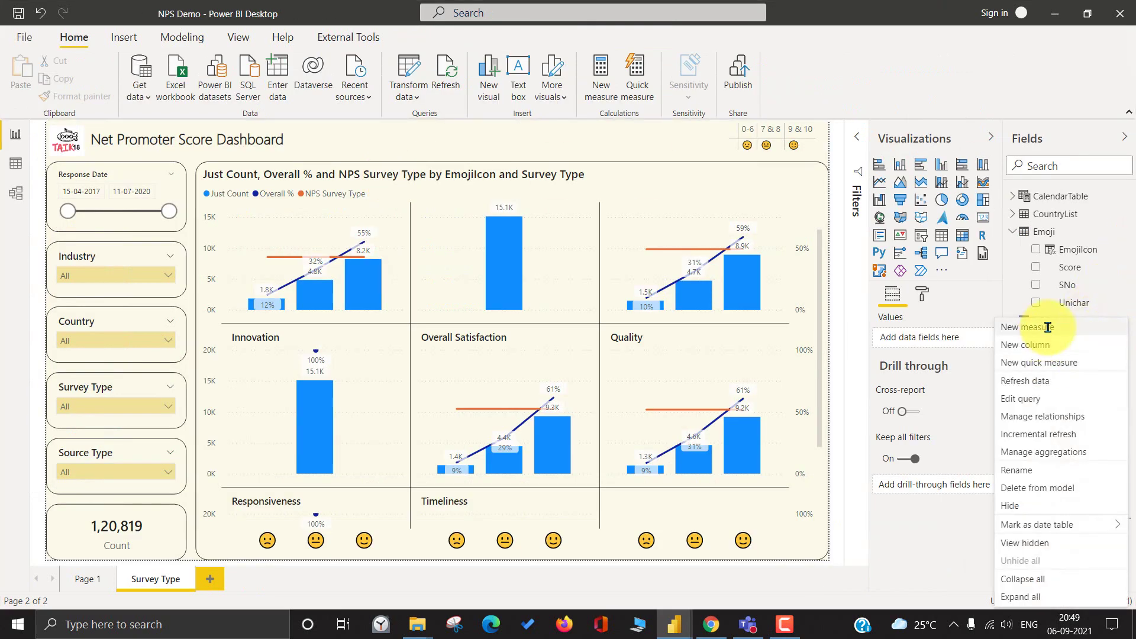
pyautogui.click(1051, 326)
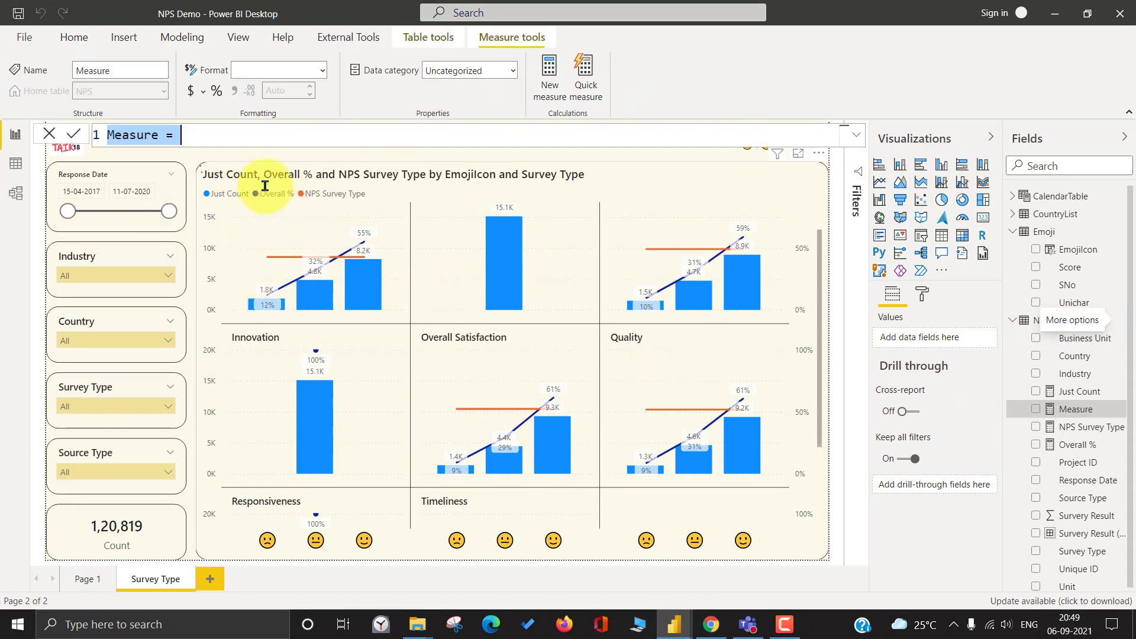
pyautogui.hotkey('ctrl', 'v')
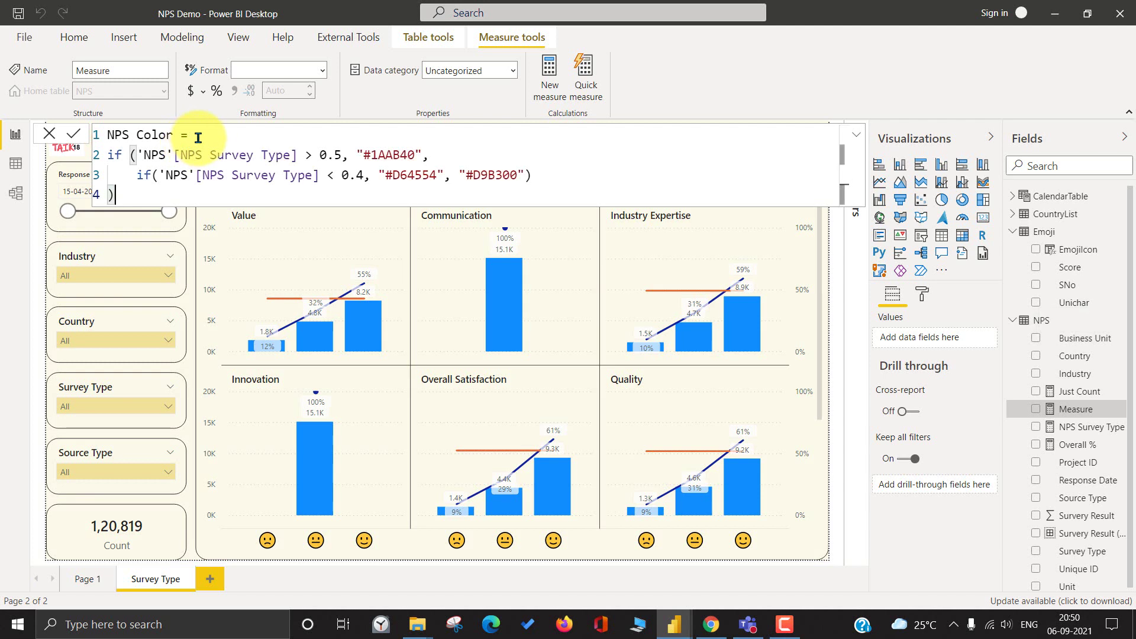
pyautogui.click(73, 134)
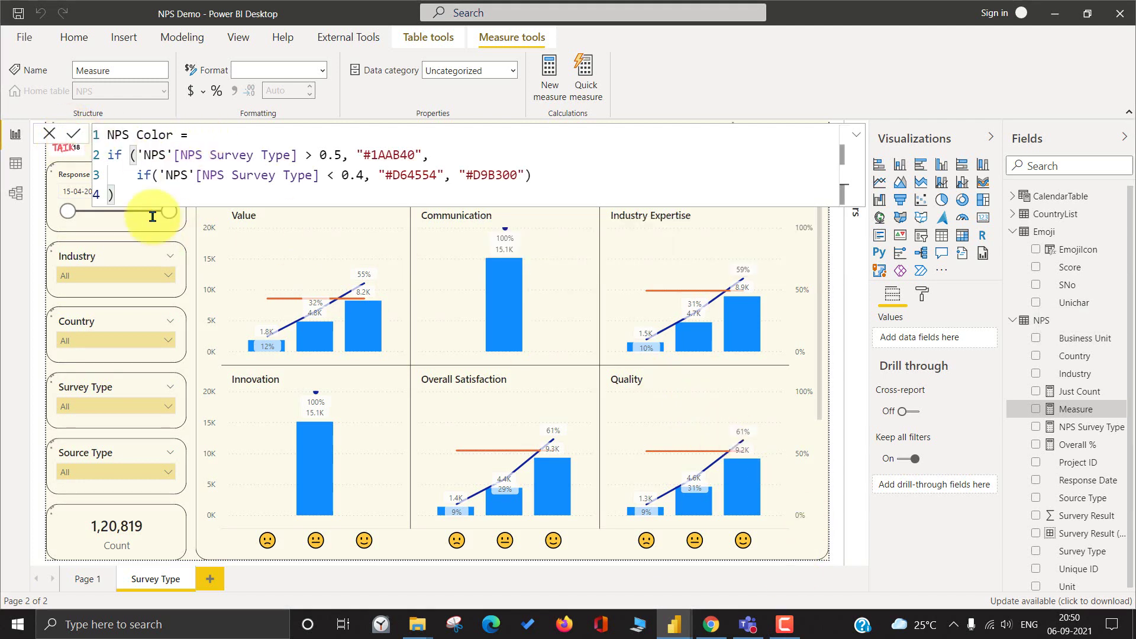
pyautogui.click(49, 130)
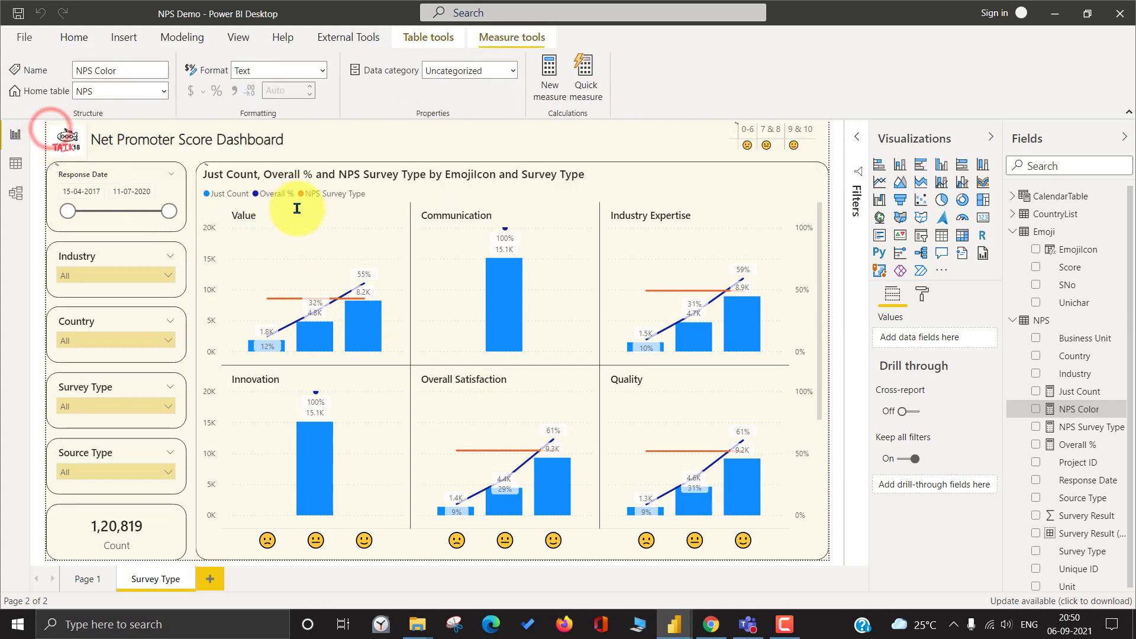
# - Open the conditional formatting settings for the grid layout background color of the small-multiples combo chart
pyautogui.click(701, 179)
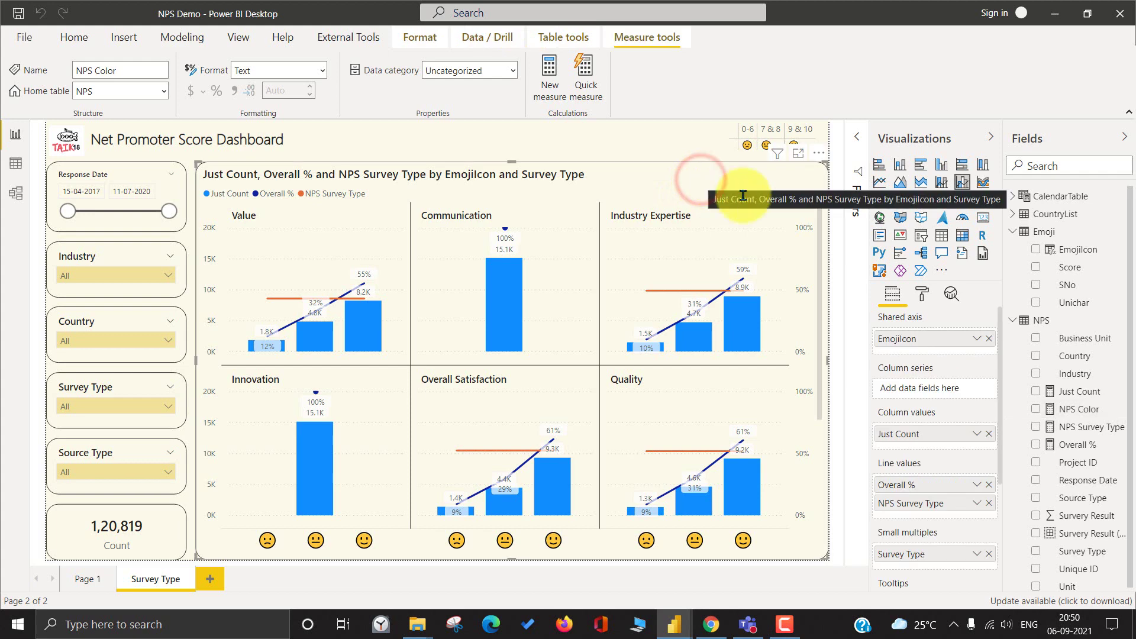
pyautogui.click(925, 293)
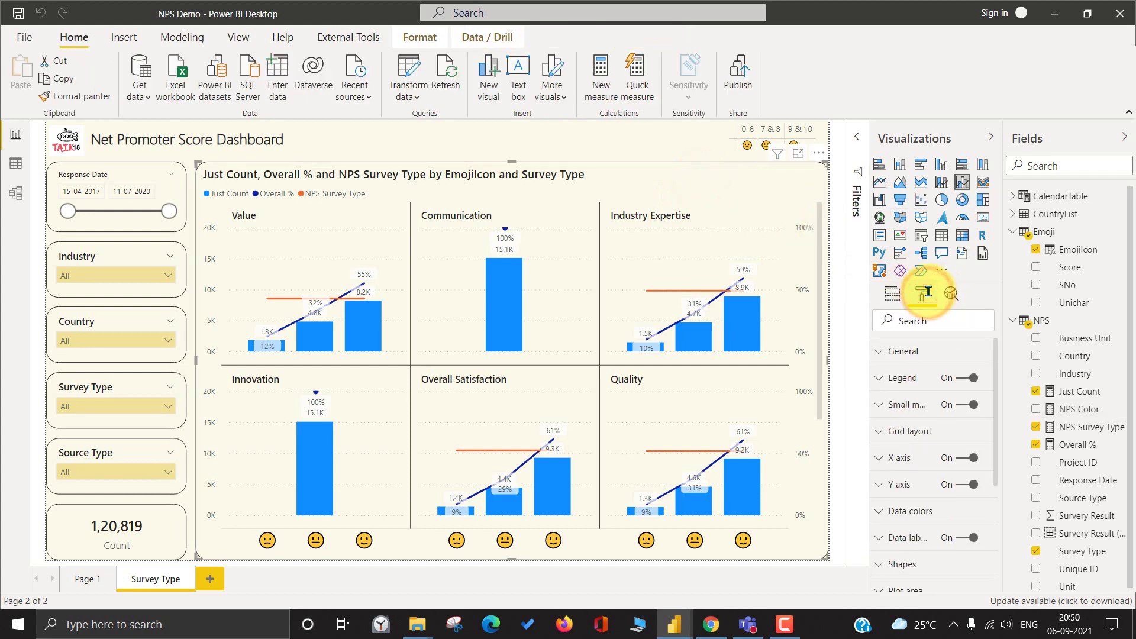
pyautogui.click(944, 427)
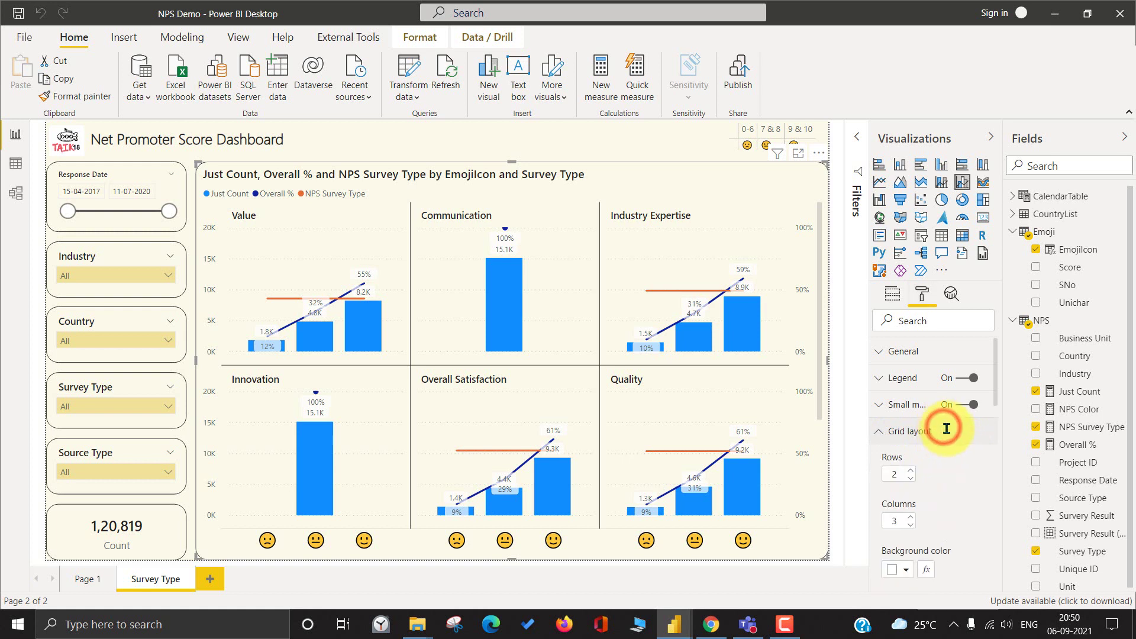
pyautogui.scroll(-2, 959, 464)
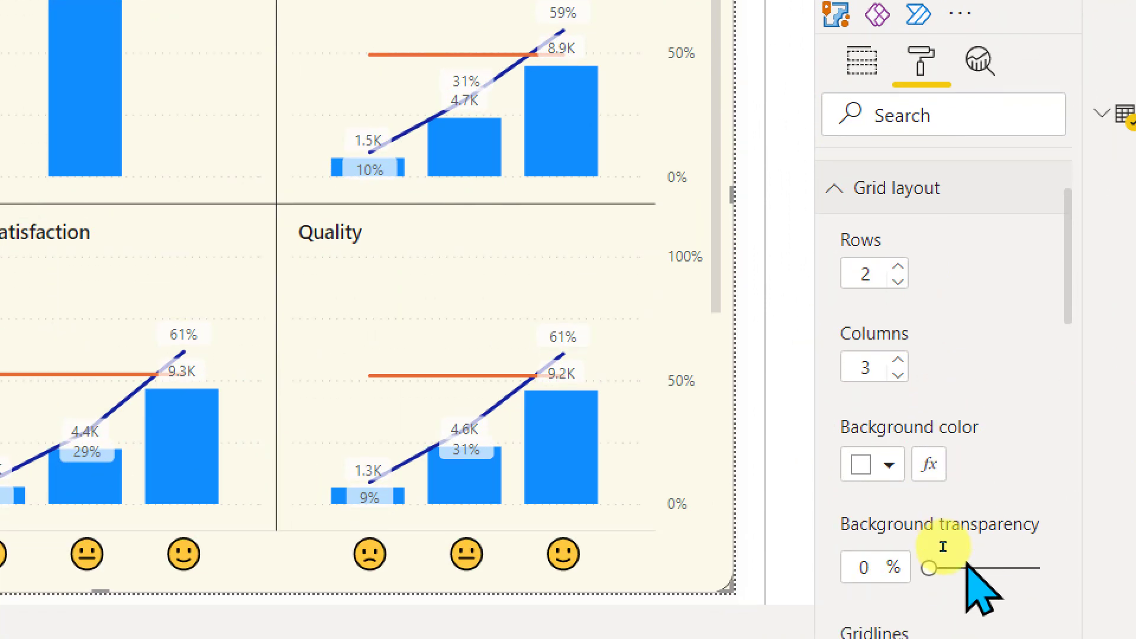
pyautogui.click(864, 455)
pyautogui.click(864, 456)
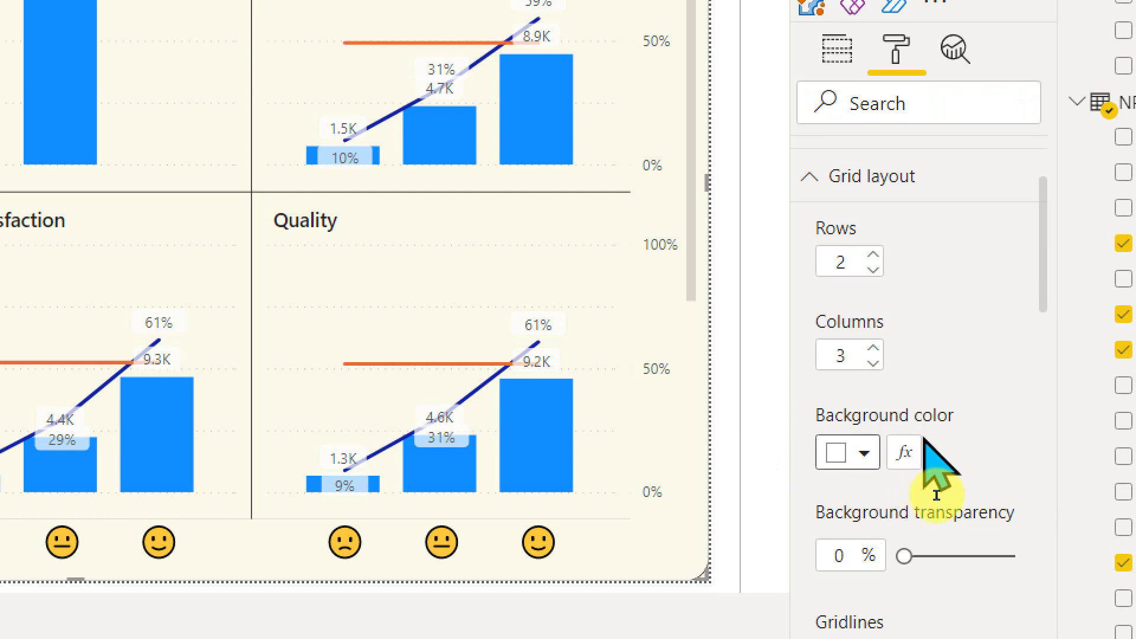
pyautogui.click(905, 455)
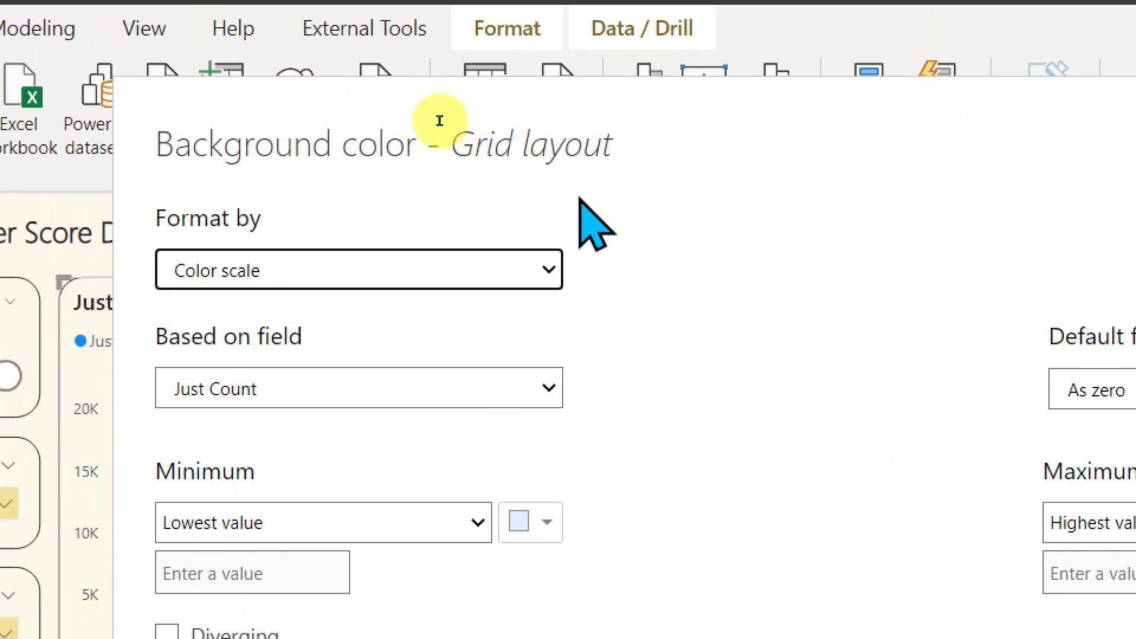
# - Format the grid background color by field value, based on the NPS Color measure in the NPS table
pyautogui.click(368, 261)
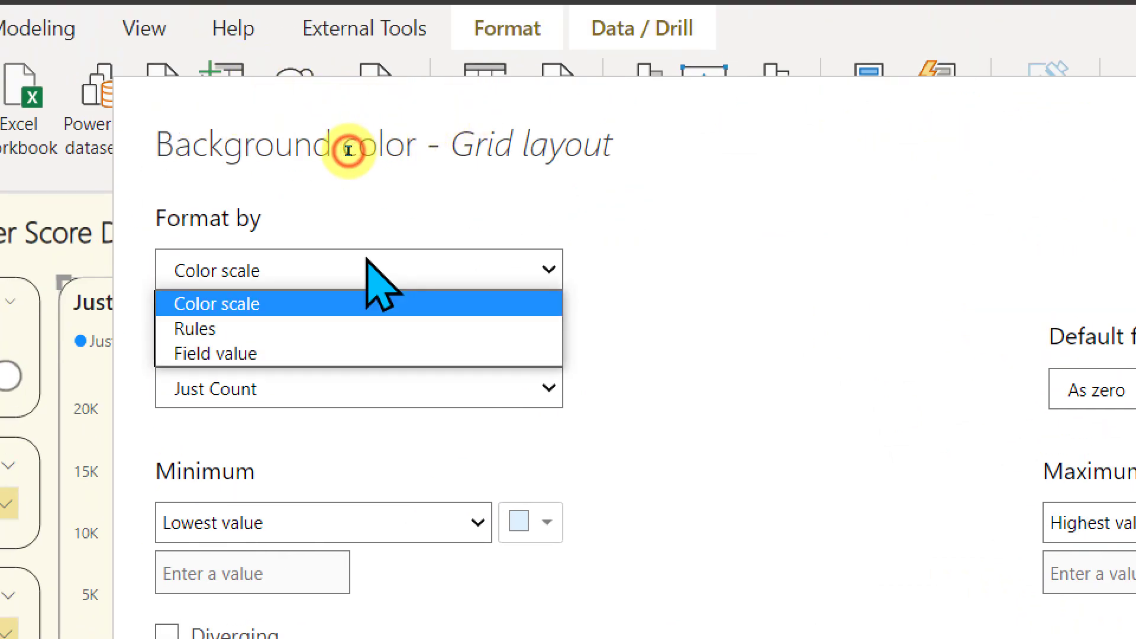
pyautogui.click(286, 202)
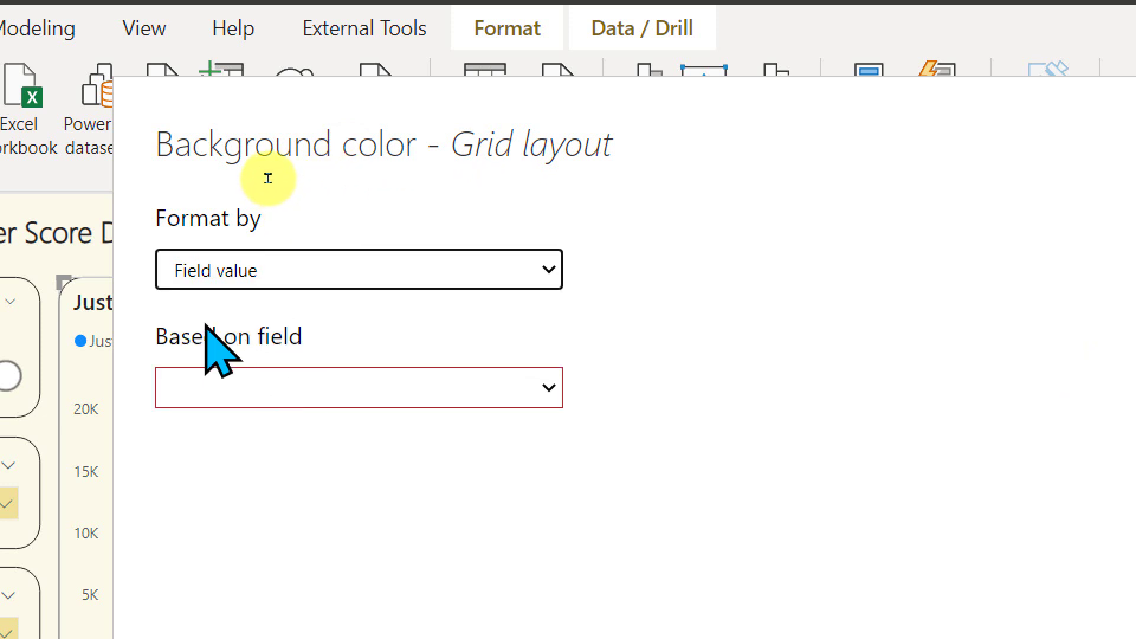
pyautogui.click(287, 386)
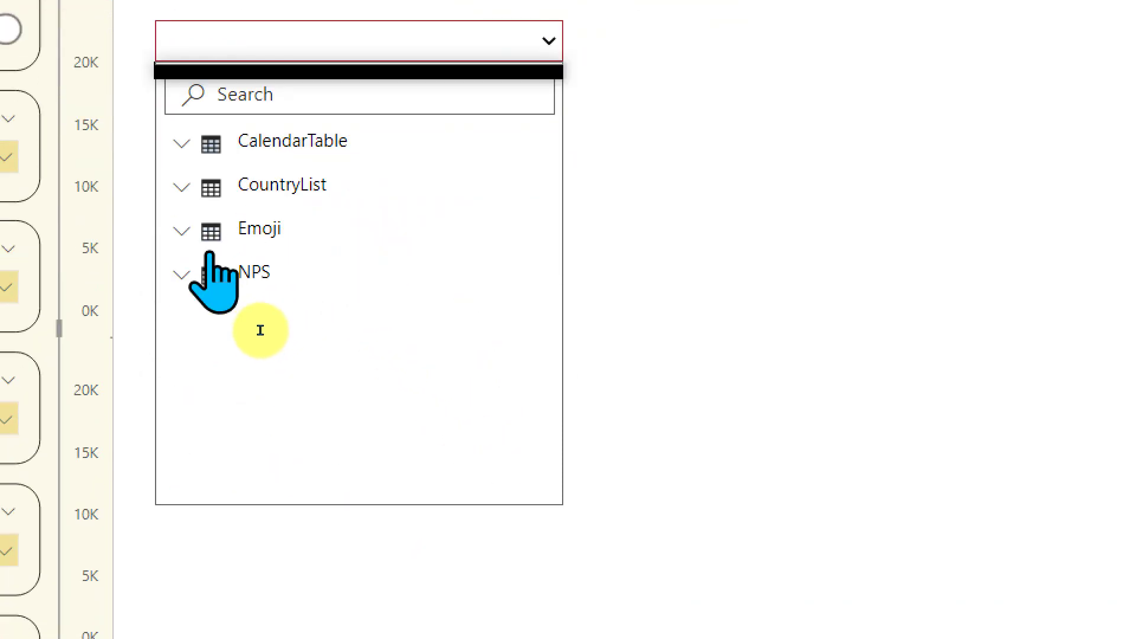
pyautogui.click(182, 403)
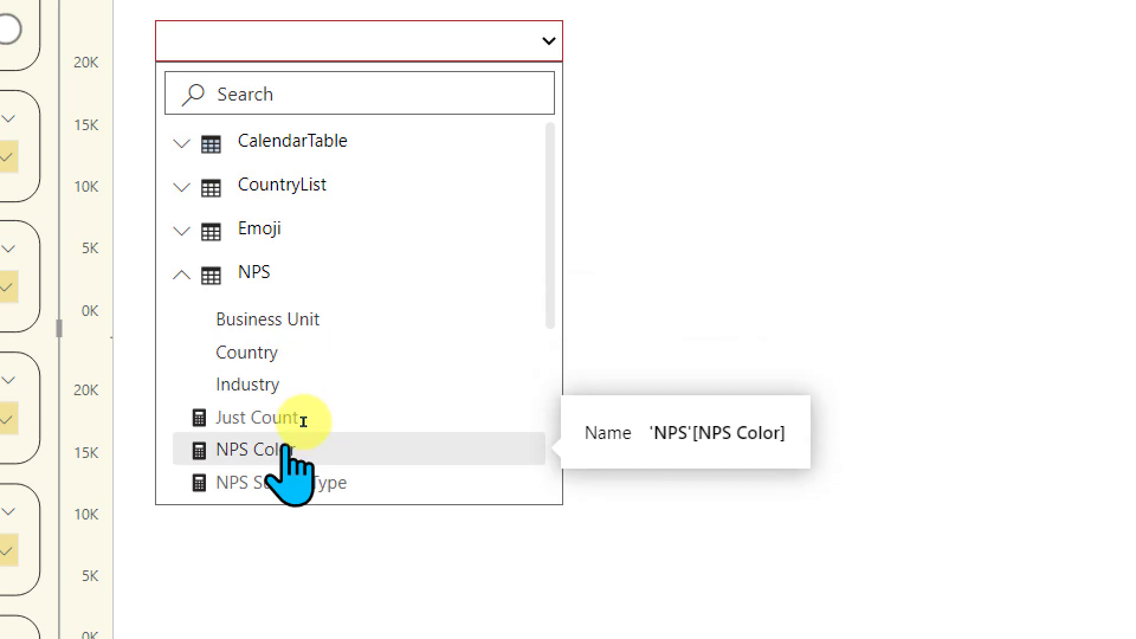
pyautogui.click(320, 449)
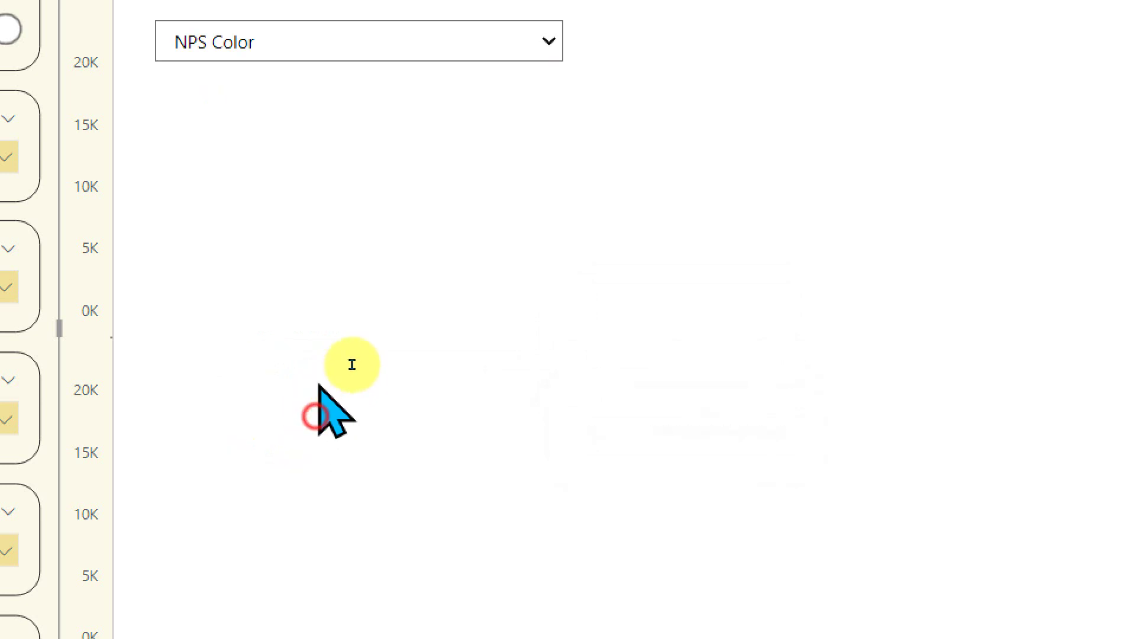
pyautogui.scroll(1, 414, 237)
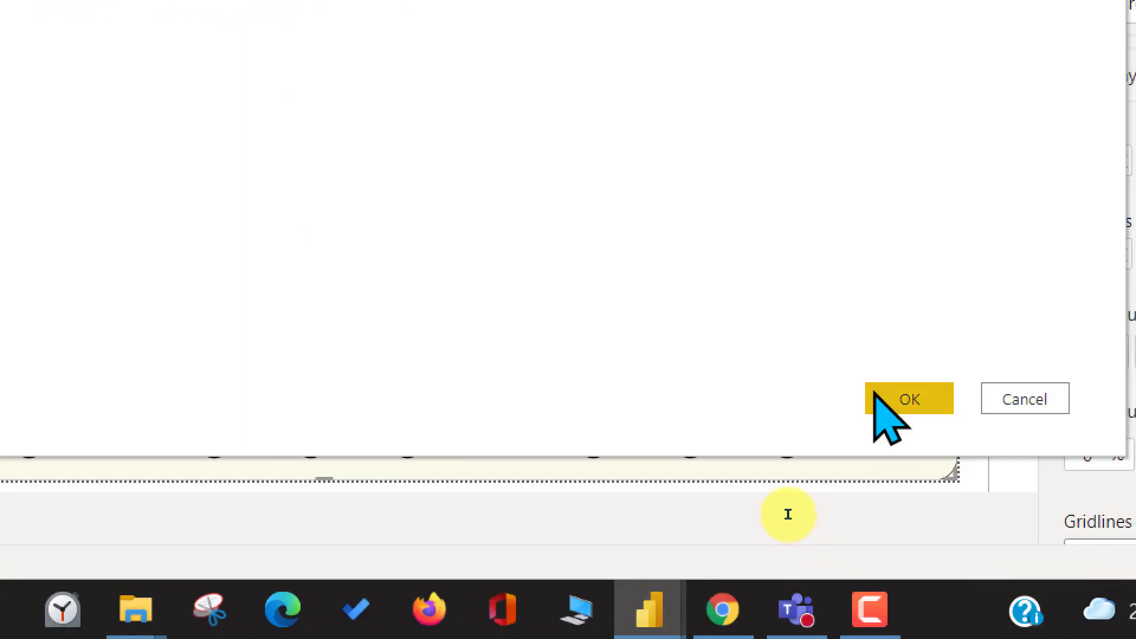
pyautogui.click(879, 397)
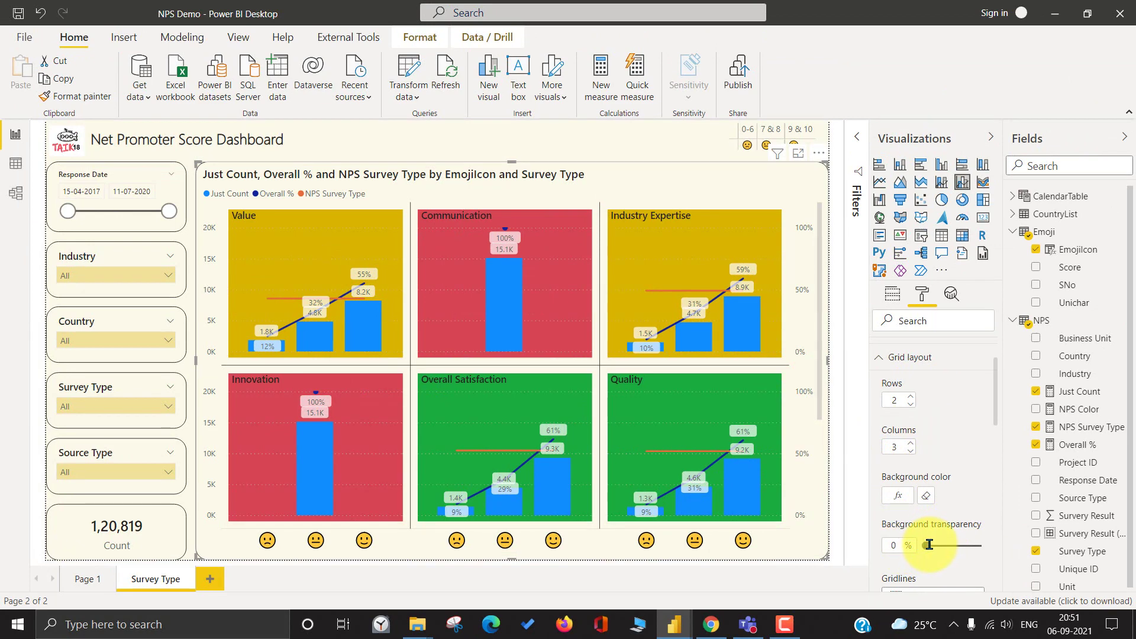
# - Set the background transparency of the small multiples grid to 20%
pyautogui.moveTo(941, 548); pyautogui.dragTo(944, 547)
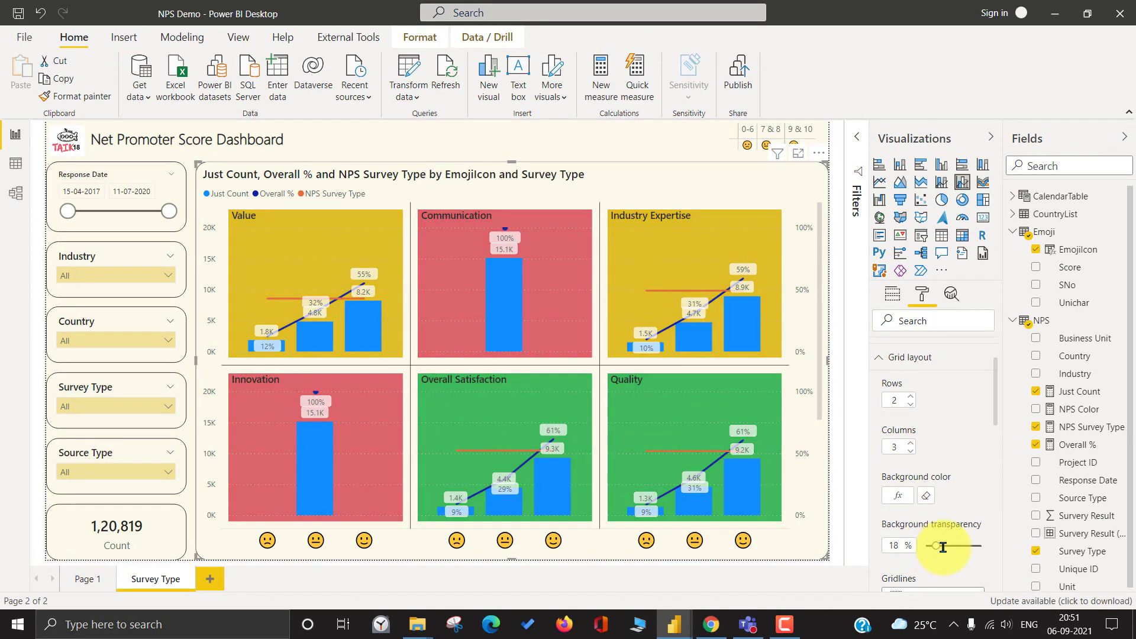
pyautogui.doubleClick(897, 544)
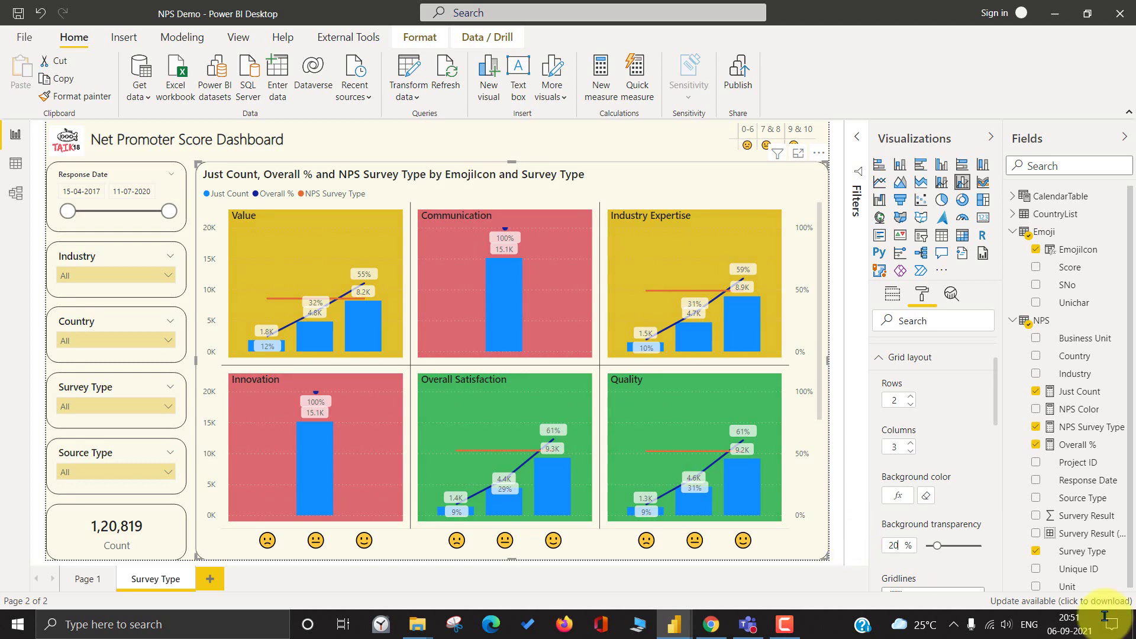
pyautogui.click(897, 357)
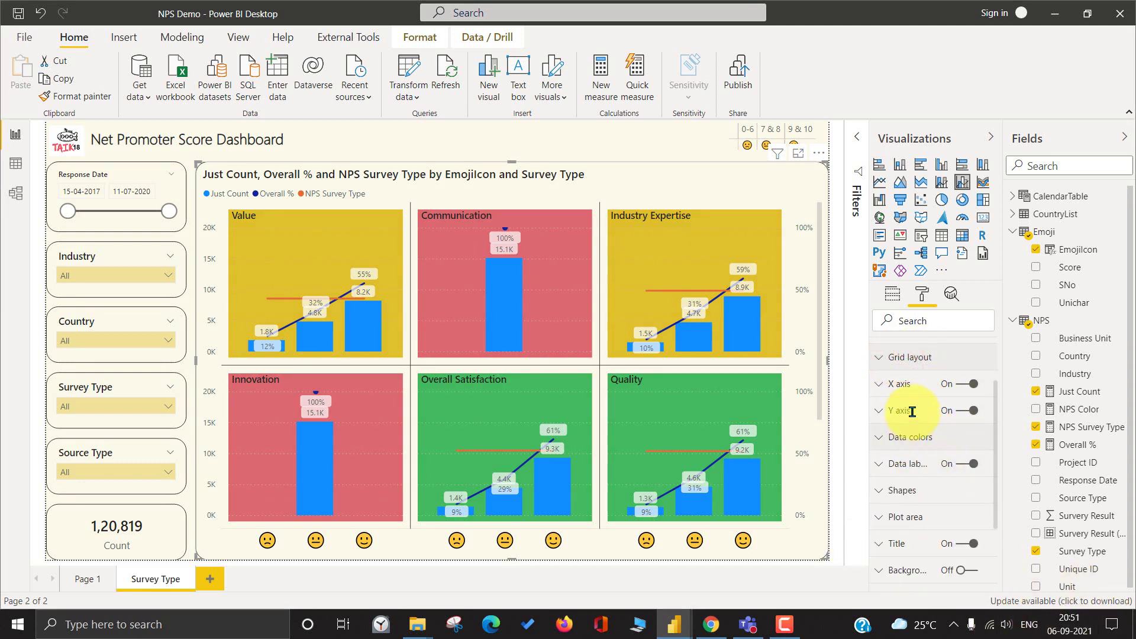
# - Set the default data color of the combo chart's columns to white and review the small multiples of all survey types
pyautogui.click(929, 438)
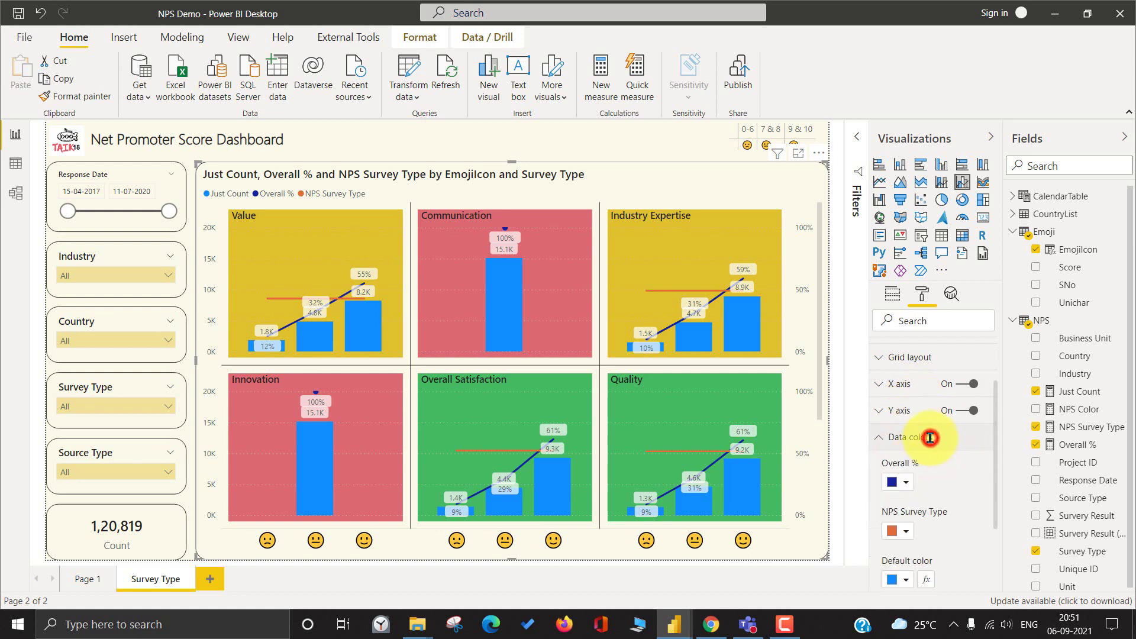
pyautogui.scroll(-2, 947, 533)
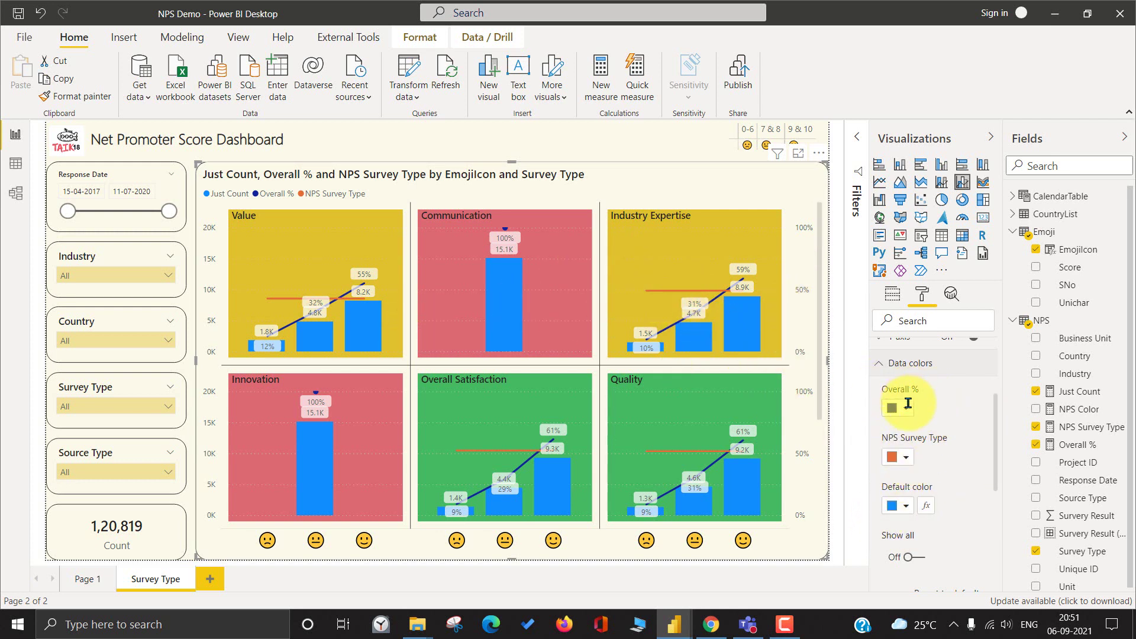
pyautogui.click(906, 504)
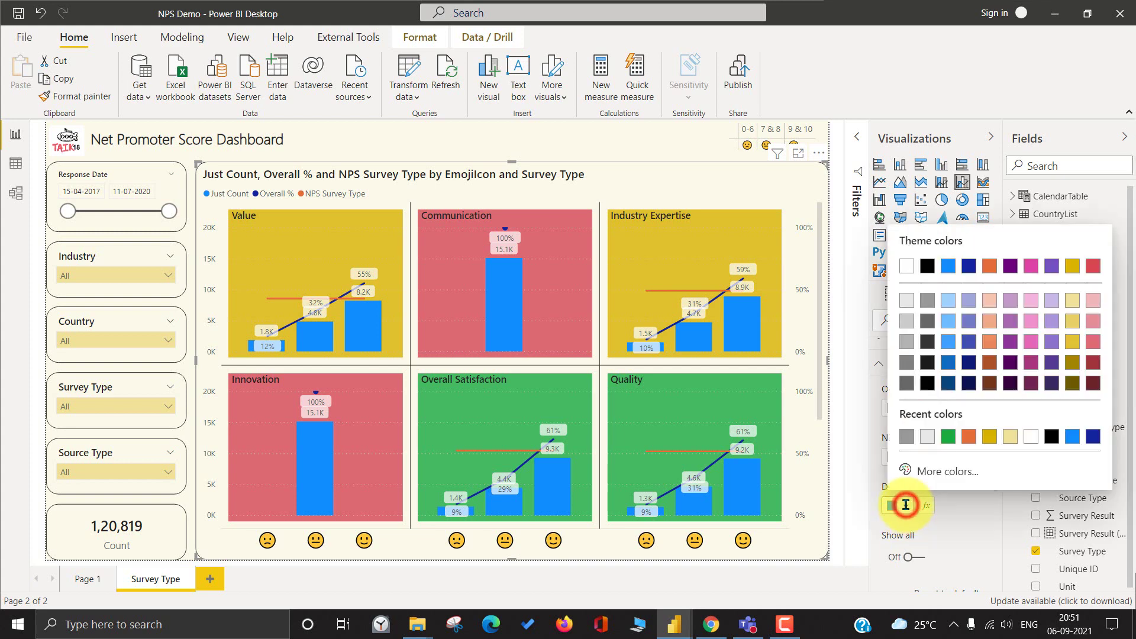
pyautogui.click(908, 263)
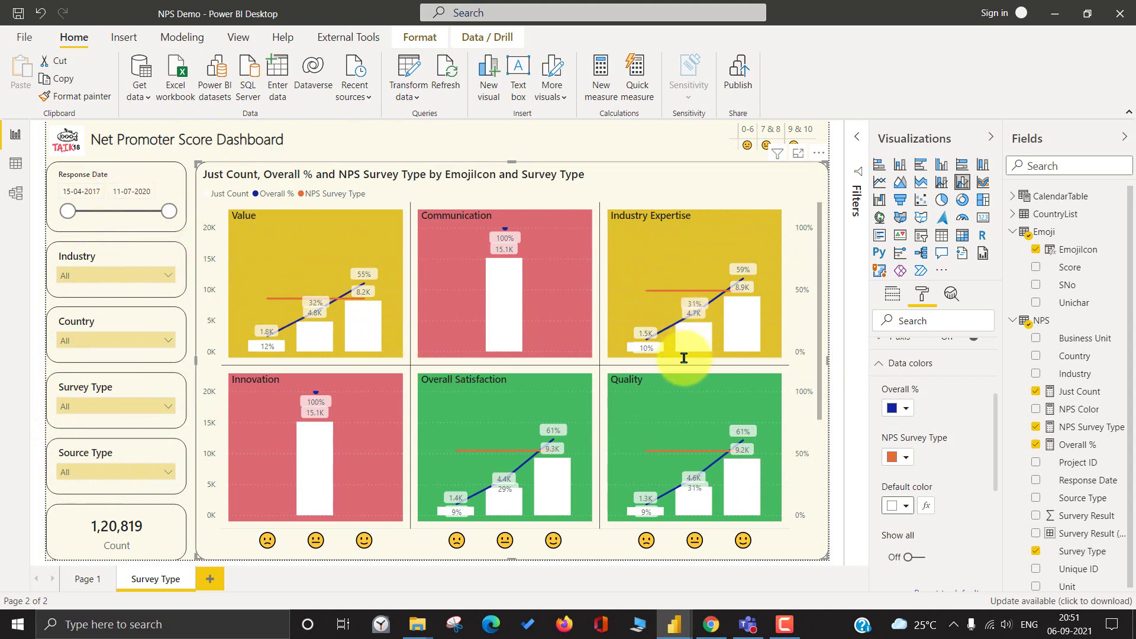
pyautogui.scroll(-3, 736, 390)
pyautogui.scroll(-3, 763, 397)
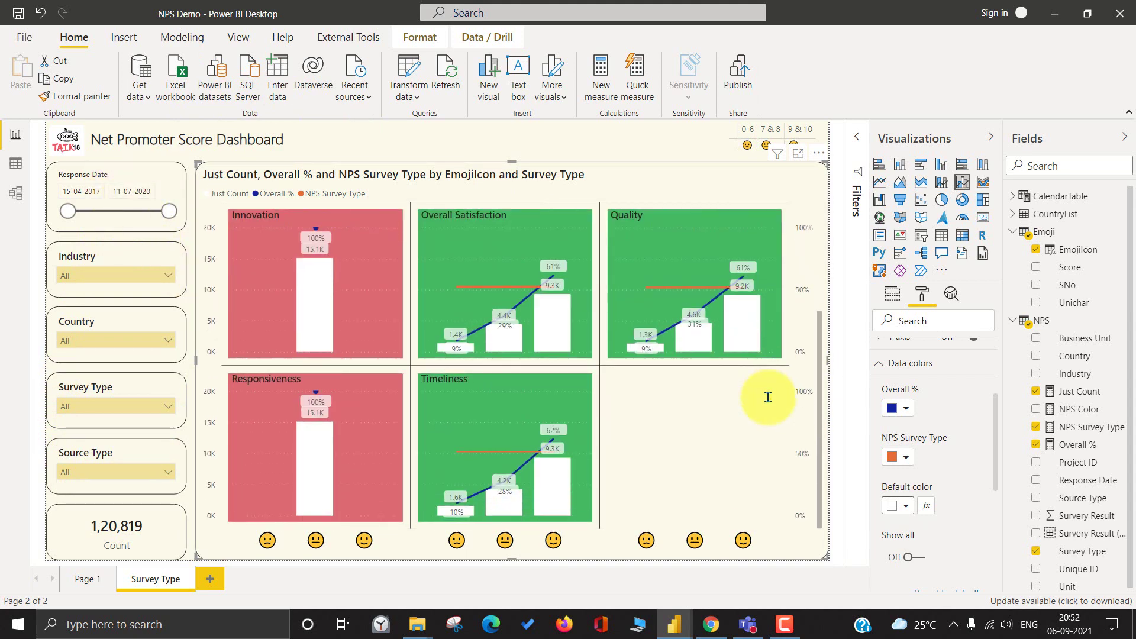
pyautogui.scroll(3, 768, 398)
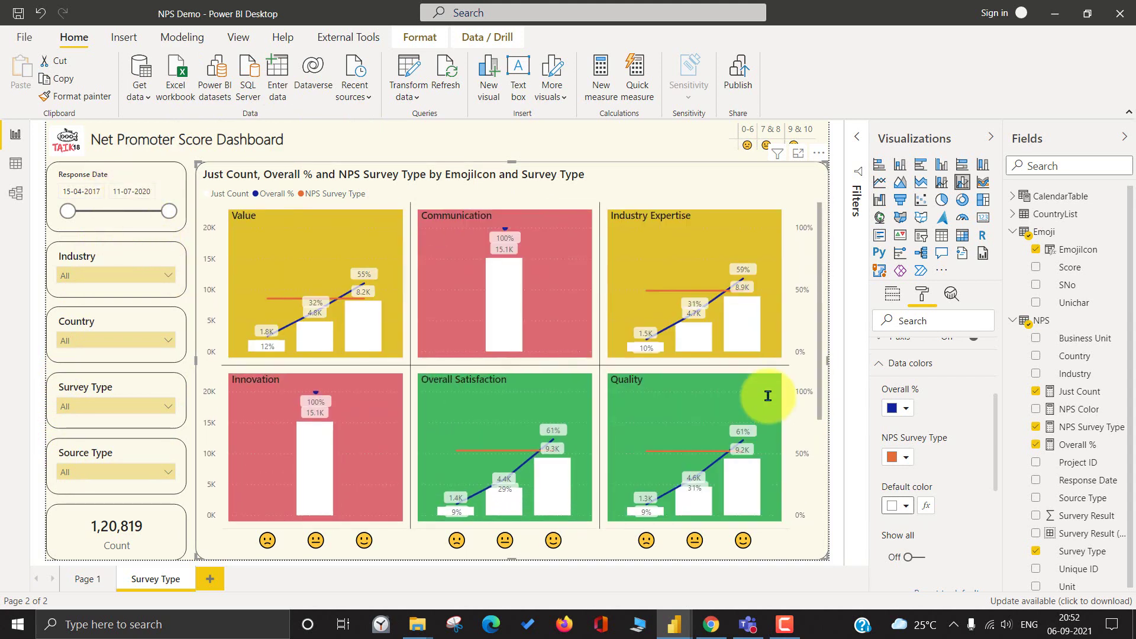
# - Move the Survey Type slicer from the slicer column up beside the title of the small-multiples combo chart
pyautogui.click(161, 404)
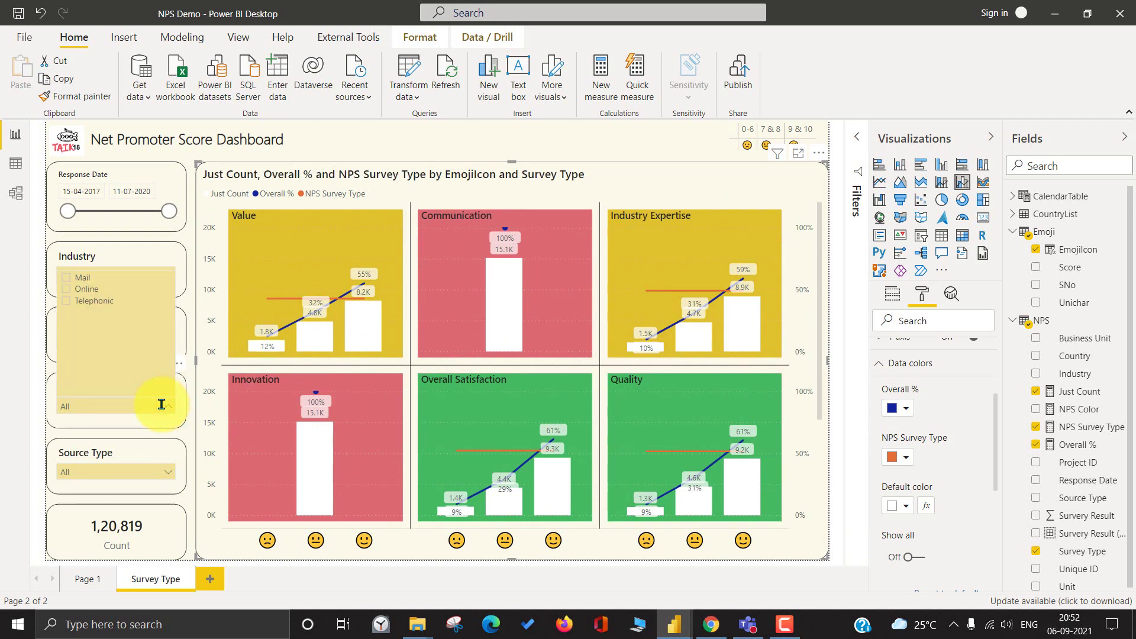
pyautogui.click(79, 416)
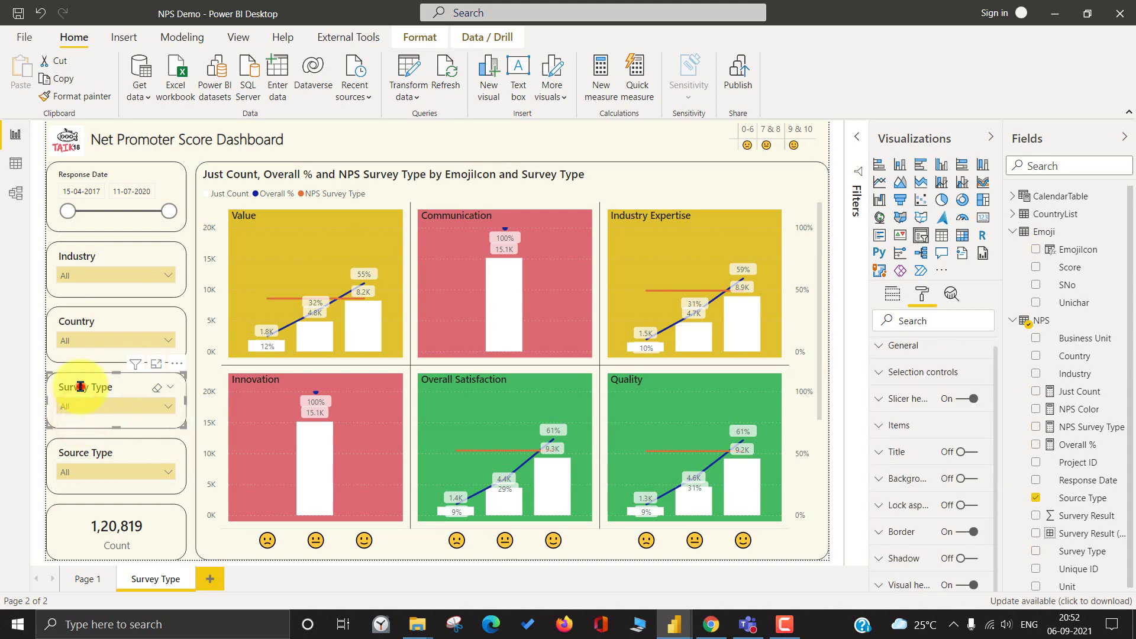
pyautogui.moveTo(82, 386); pyautogui.dragTo(619, 158)
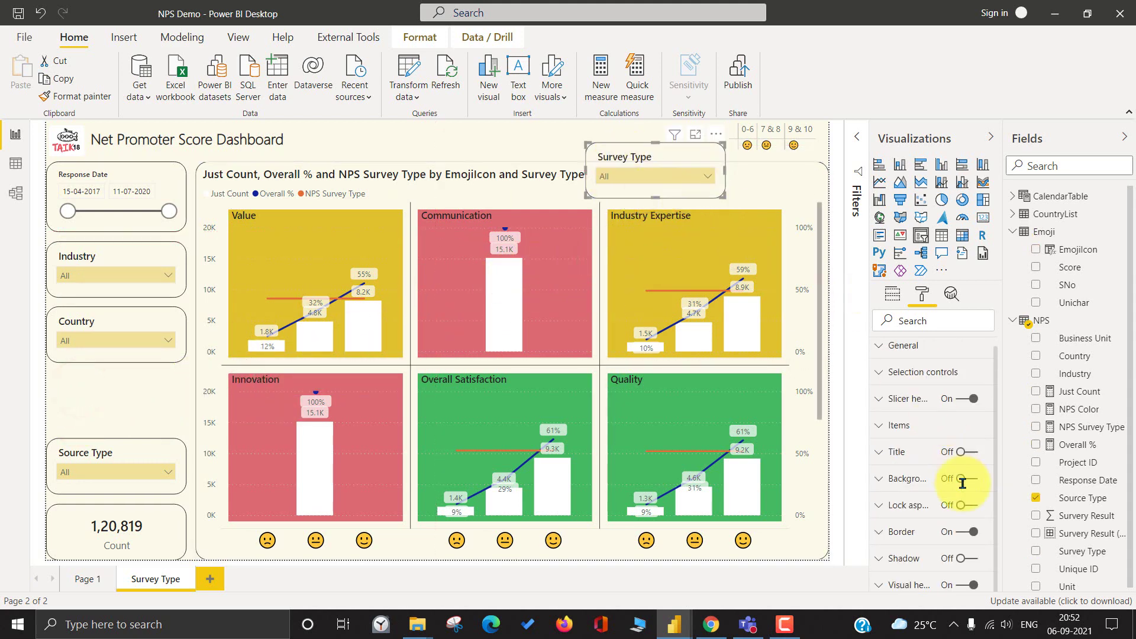
# - Turn off the moved slicer's border and header and fit it compactly into the combo chart's title row
pyautogui.click(967, 532)
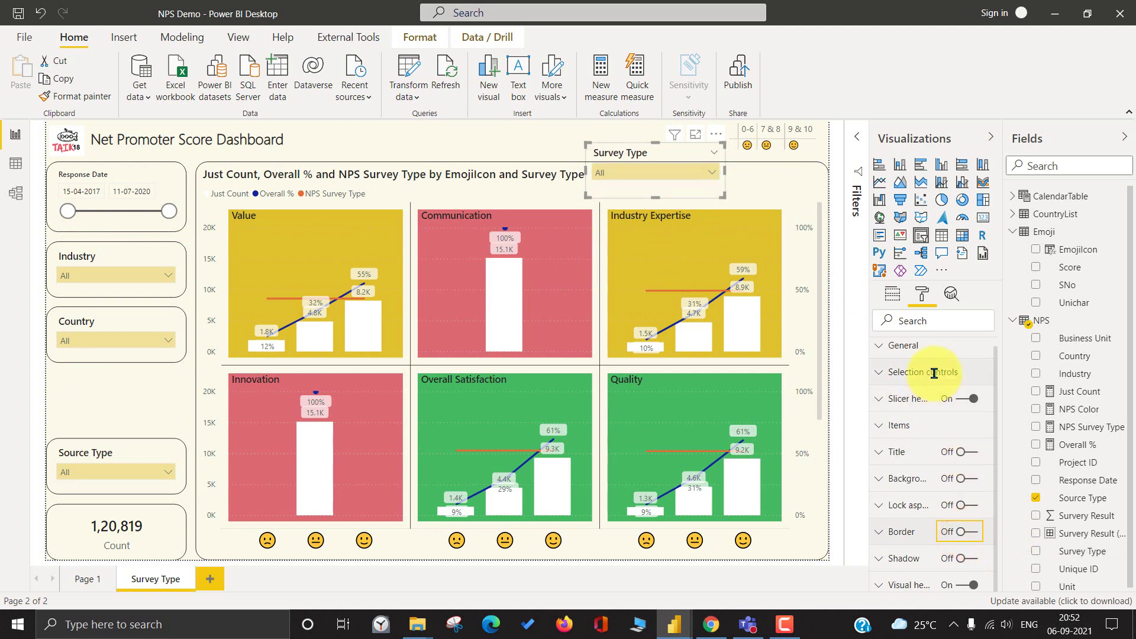
pyautogui.click(963, 397)
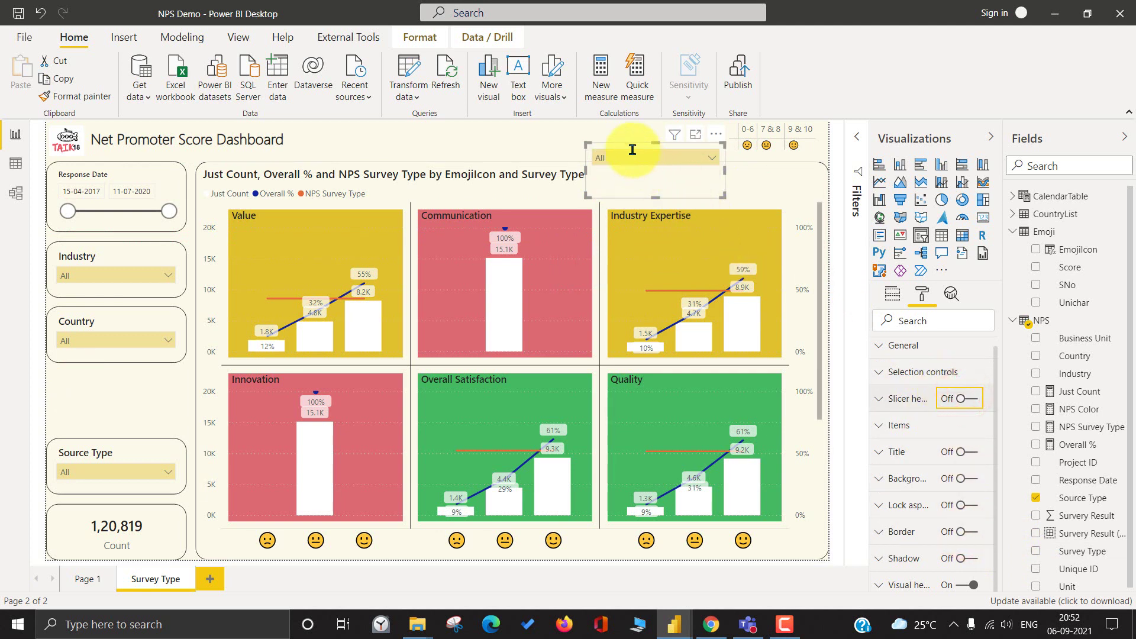
pyautogui.moveTo(653, 193); pyautogui.dragTo(629, 177)
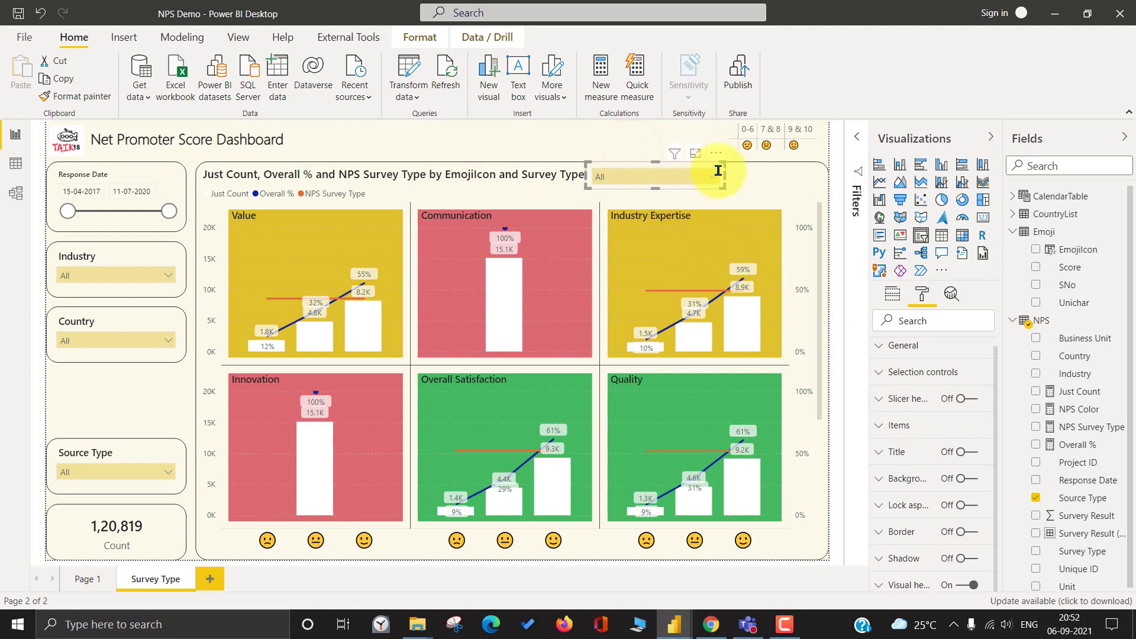
# - Test the relocated slicer by filtering the page to Online, and clear that selection again
pyautogui.click(706, 173)
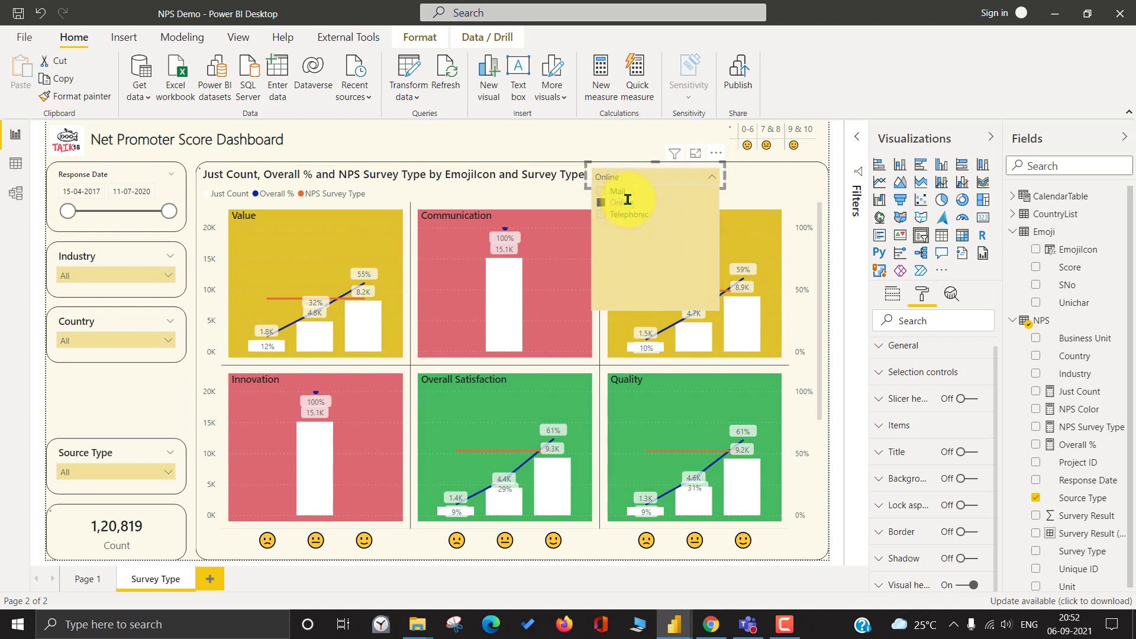
pyautogui.click(627, 202)
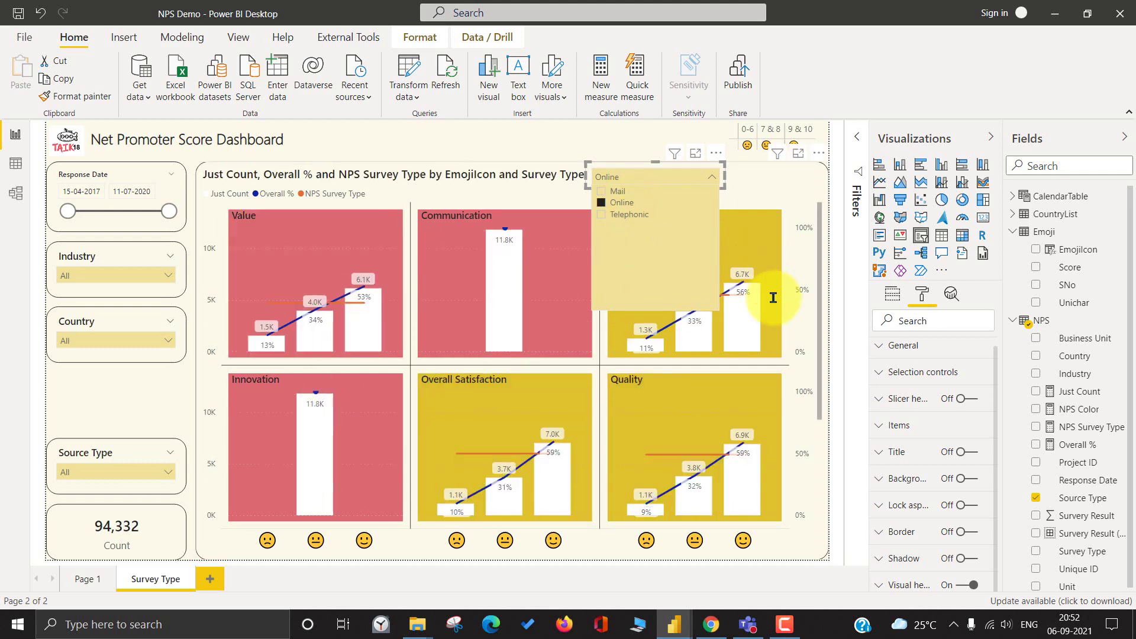
pyautogui.click(604, 202)
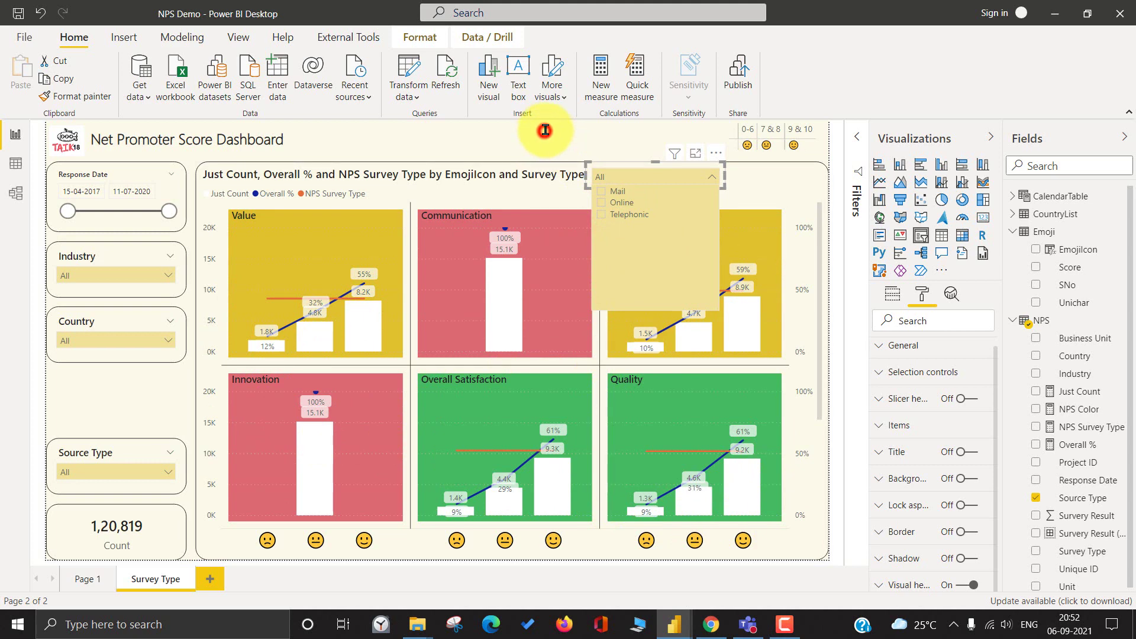
pyautogui.click(545, 130)
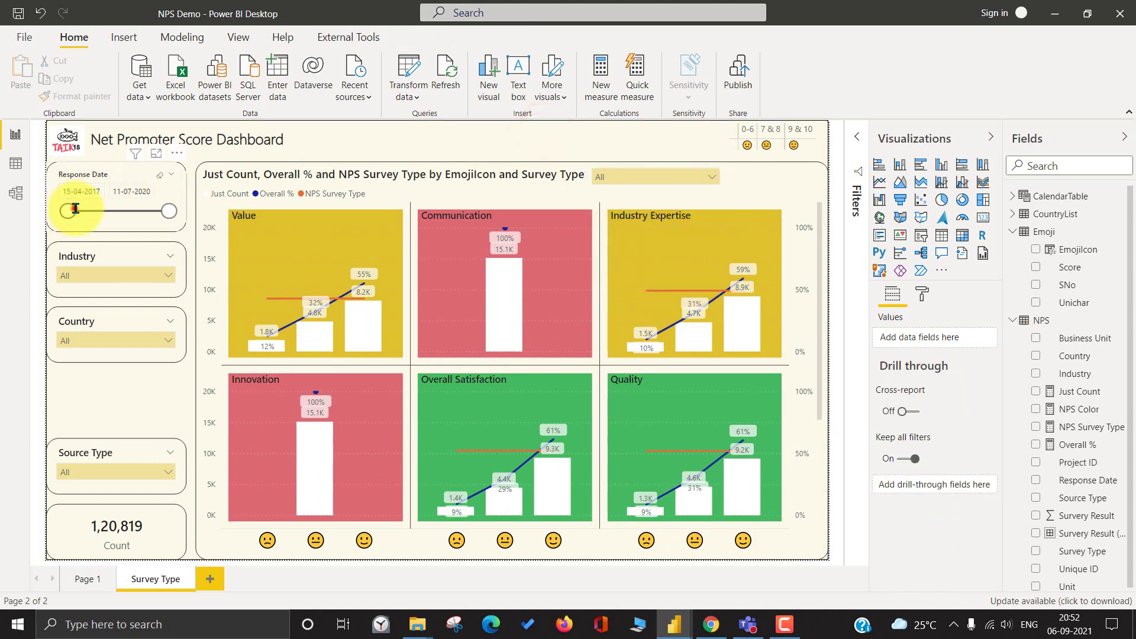
# - Set the start of the Response Date range to 20-11-2019 and review the recolored small multiples
pyautogui.moveTo(75, 208); pyautogui.dragTo(152, 214)
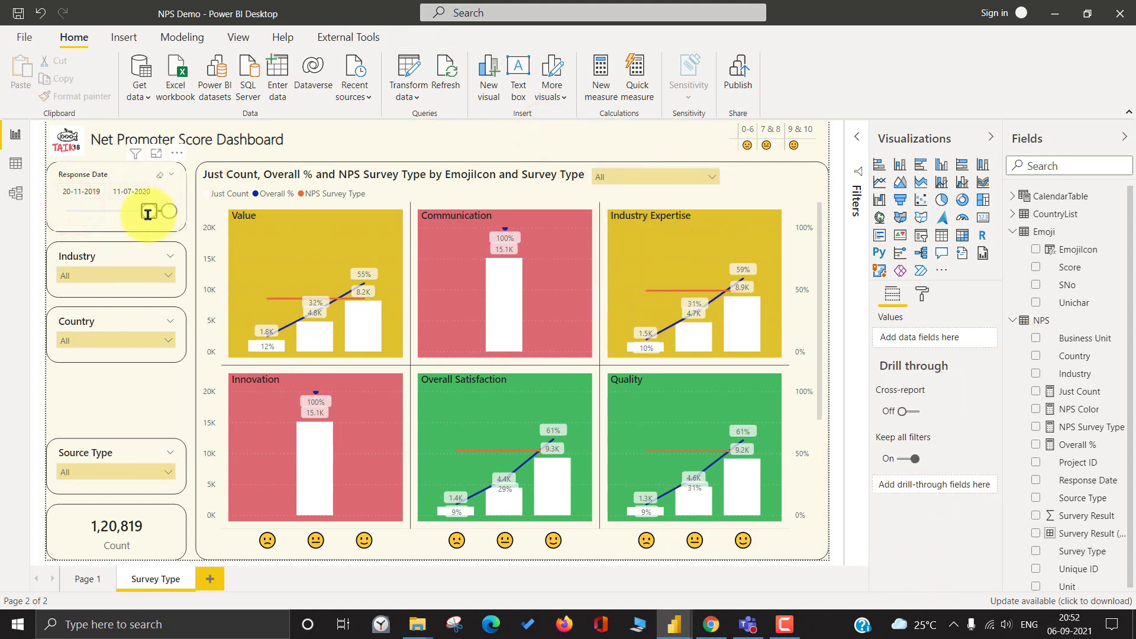
pyautogui.click(147, 214)
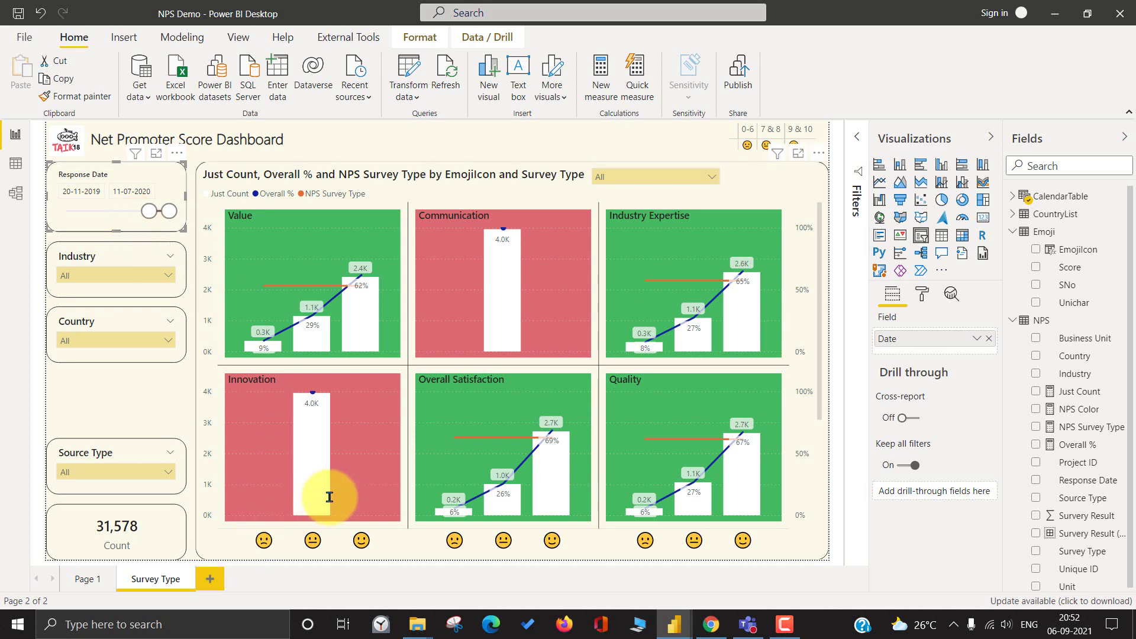
pyautogui.click(570, 141)
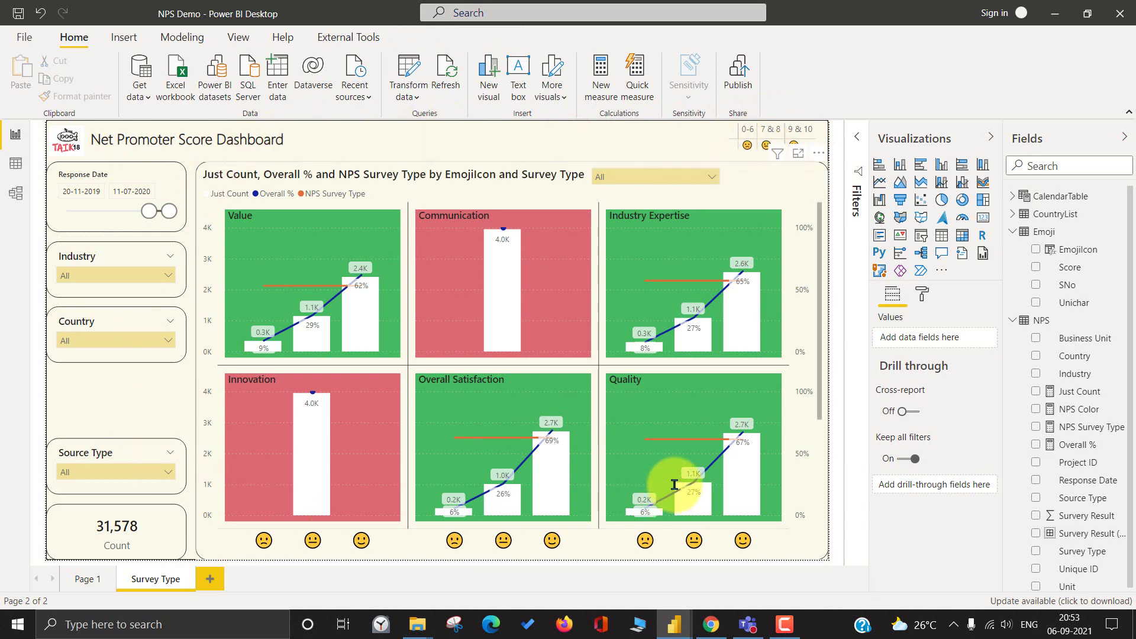
pyautogui.moveTo(674, 485)
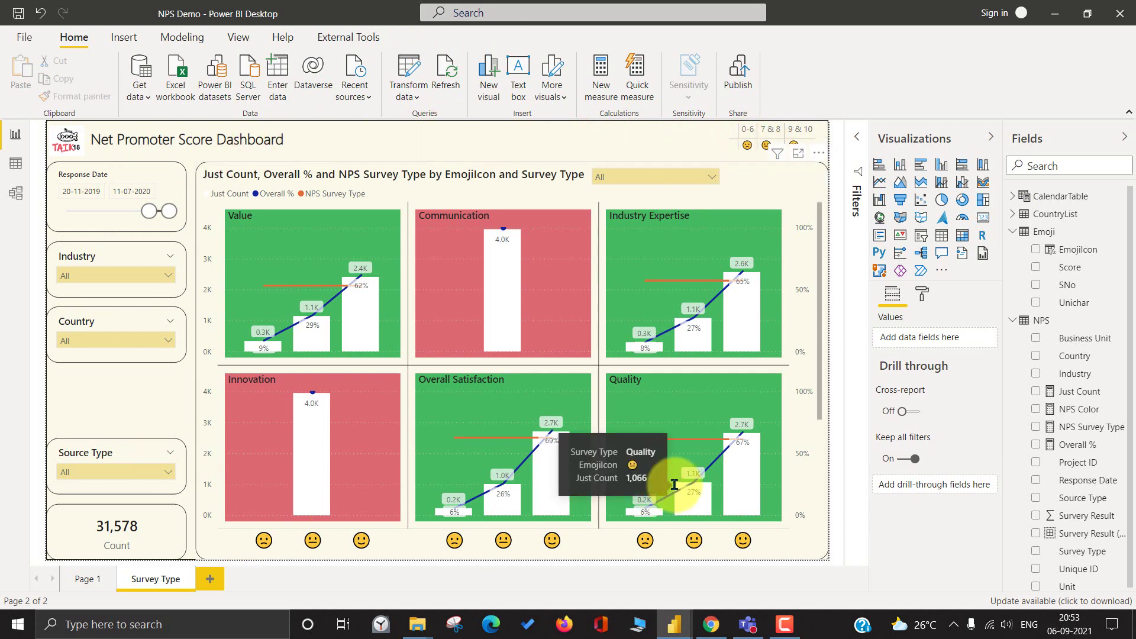
pyautogui.click(396, 138)
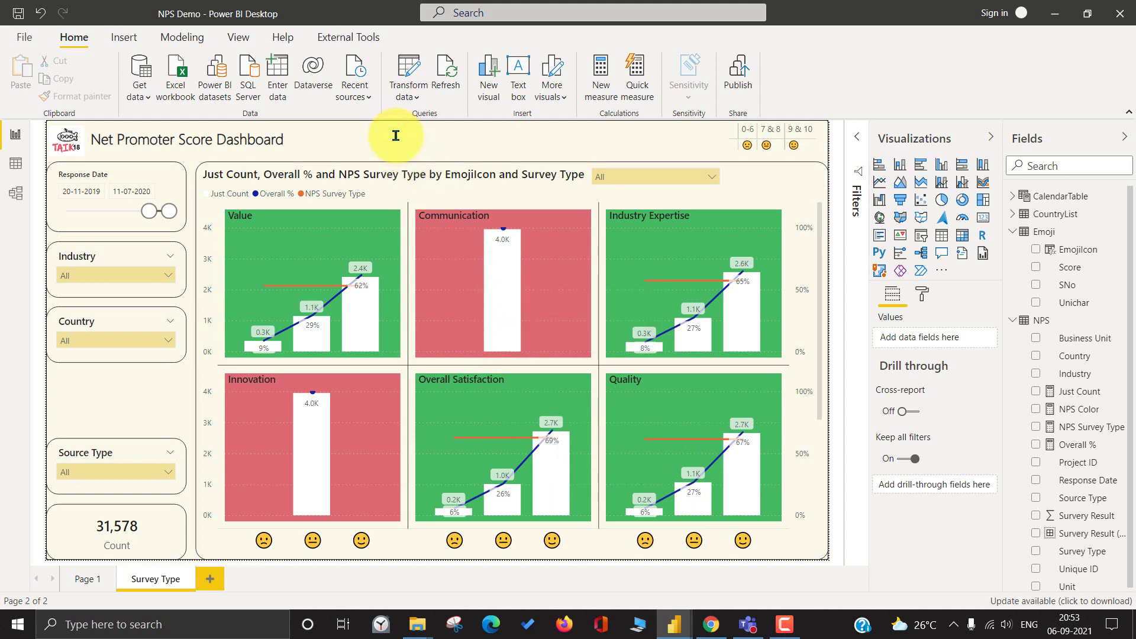
# - Switch to the Customer Satisfaction Dashboard report and examine its Overall table and the line chart on its Time page
pyautogui.hotkey('alt', 'Tab')
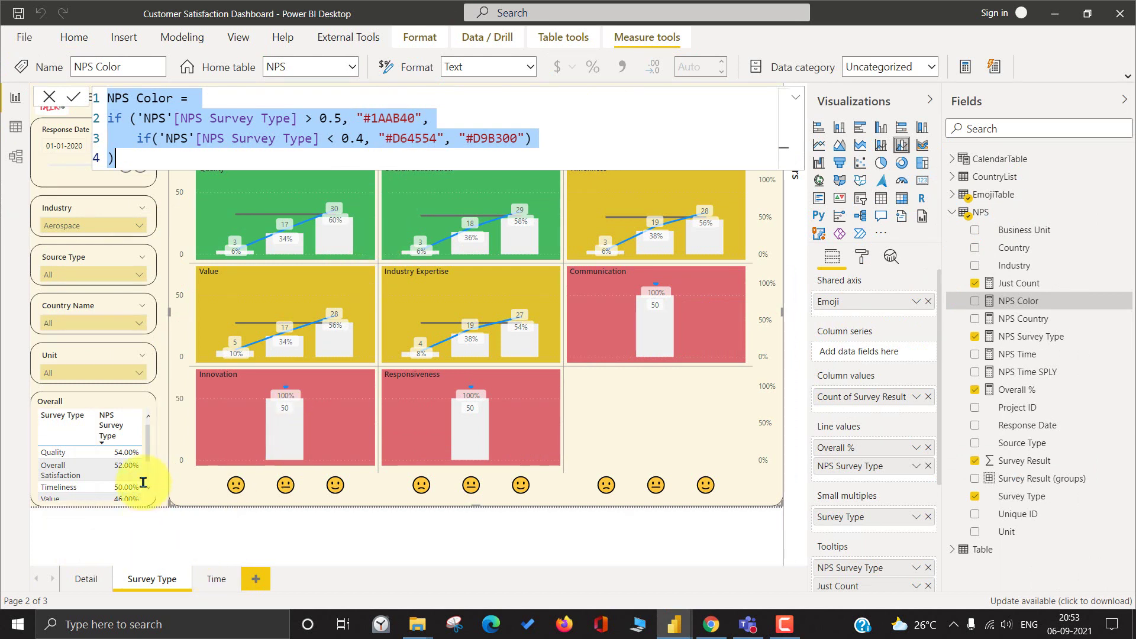
pyautogui.click(81, 399)
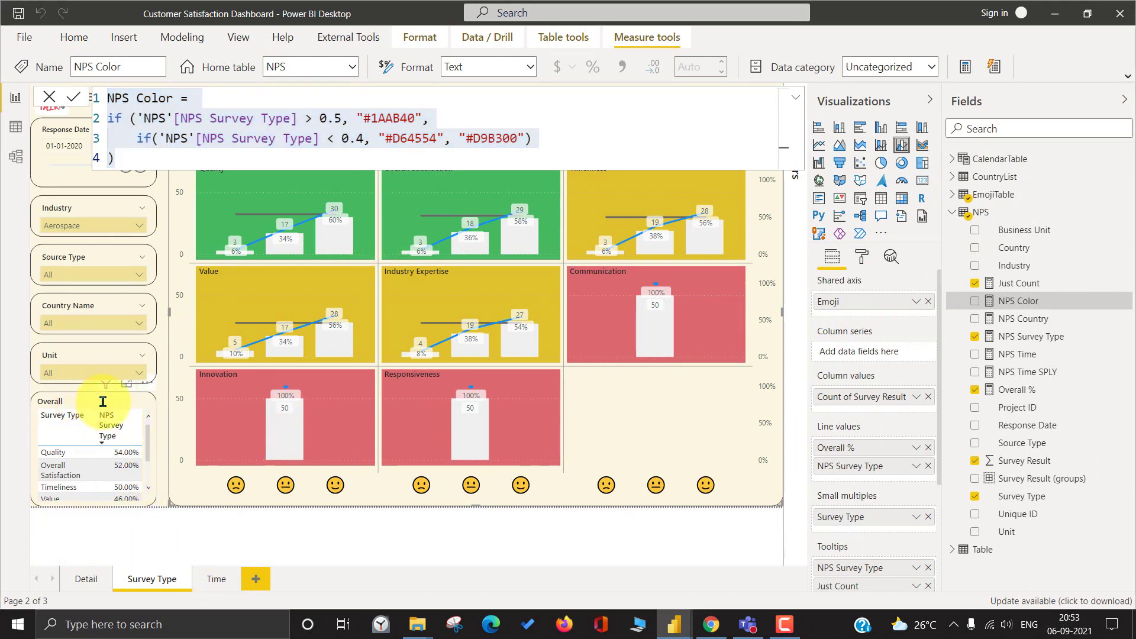
pyautogui.hotkey('alt', 'Tab')
pyautogui.hotkey('alt', 'Tab')
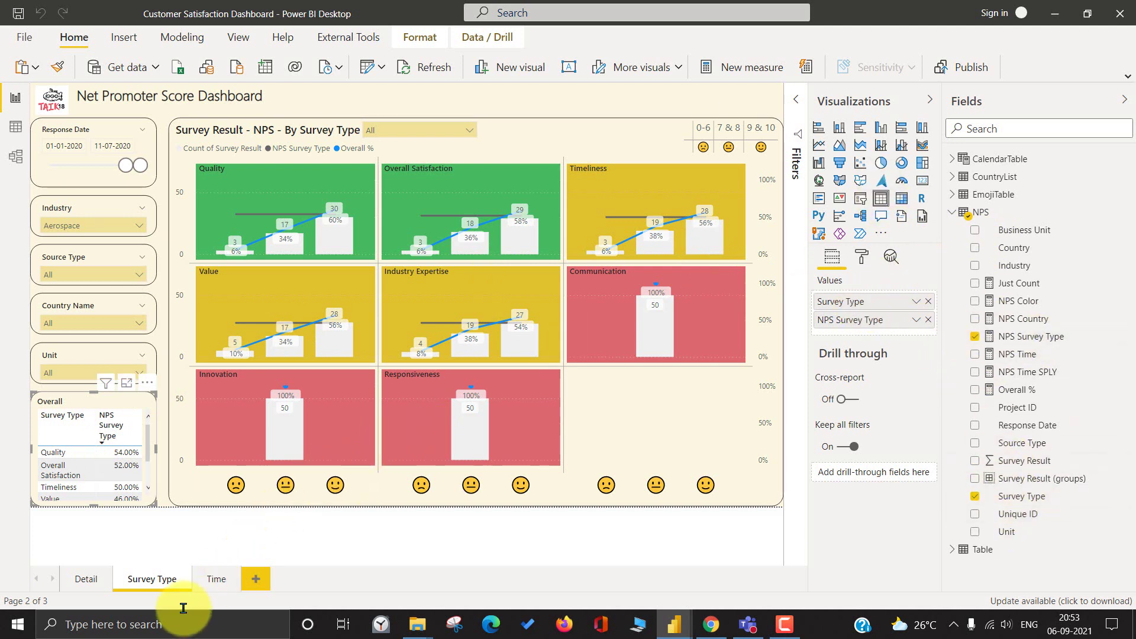
pyautogui.click(207, 577)
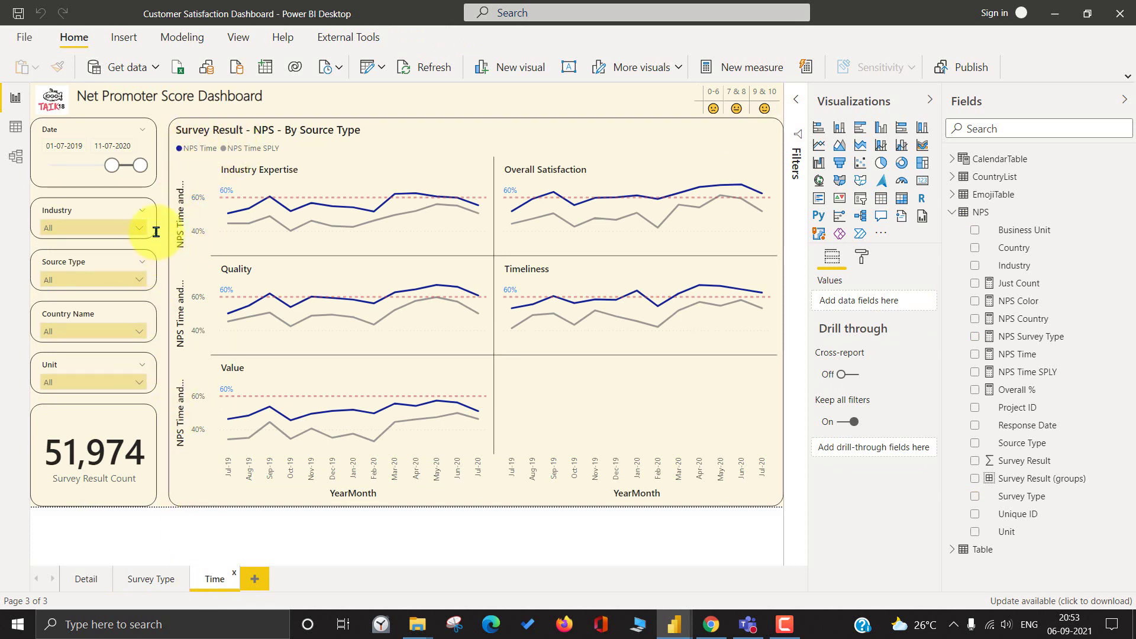
pyautogui.click(214, 127)
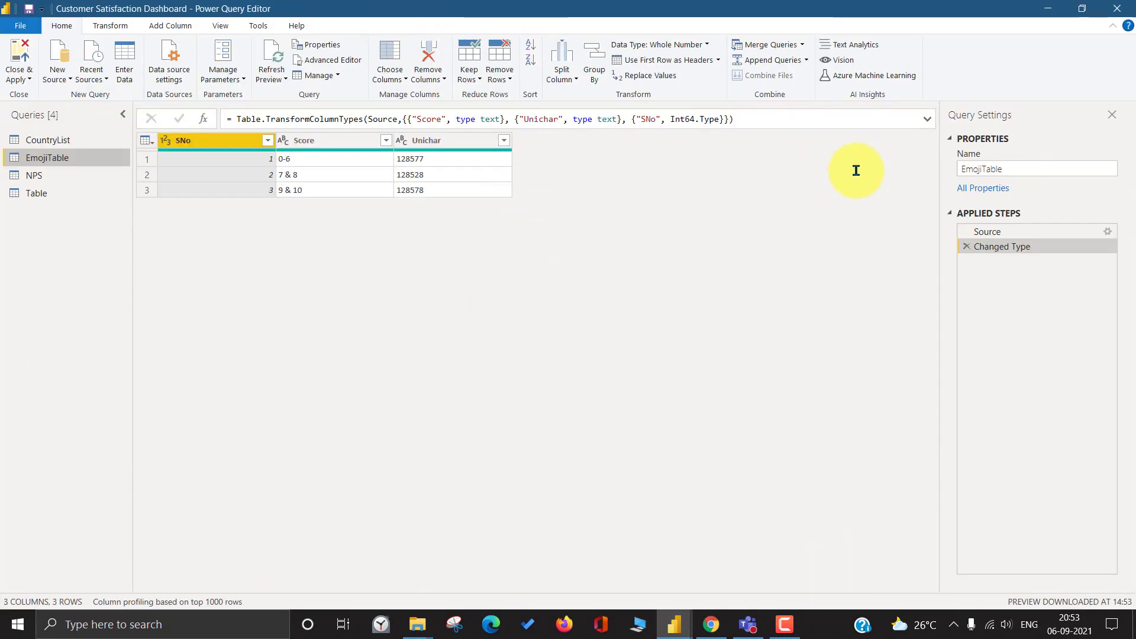
# - Switch back to the NPS Demo report and duplicate Page 1
pyautogui.hotkey('alt', 'Tab')
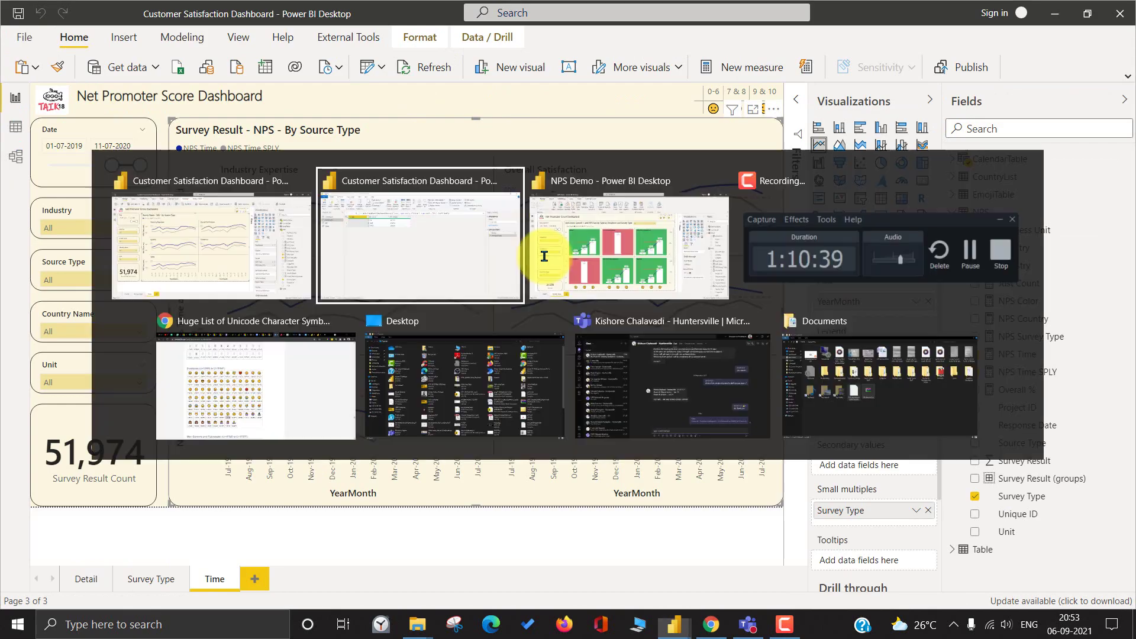
pyautogui.click(544, 254)
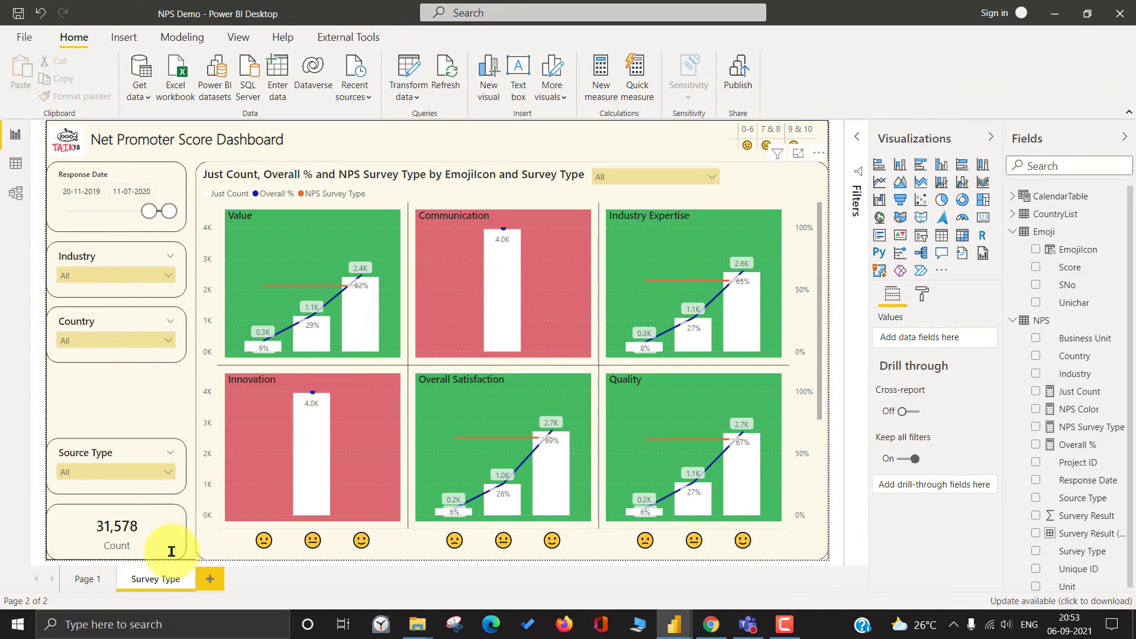
pyautogui.rightClick(92, 575)
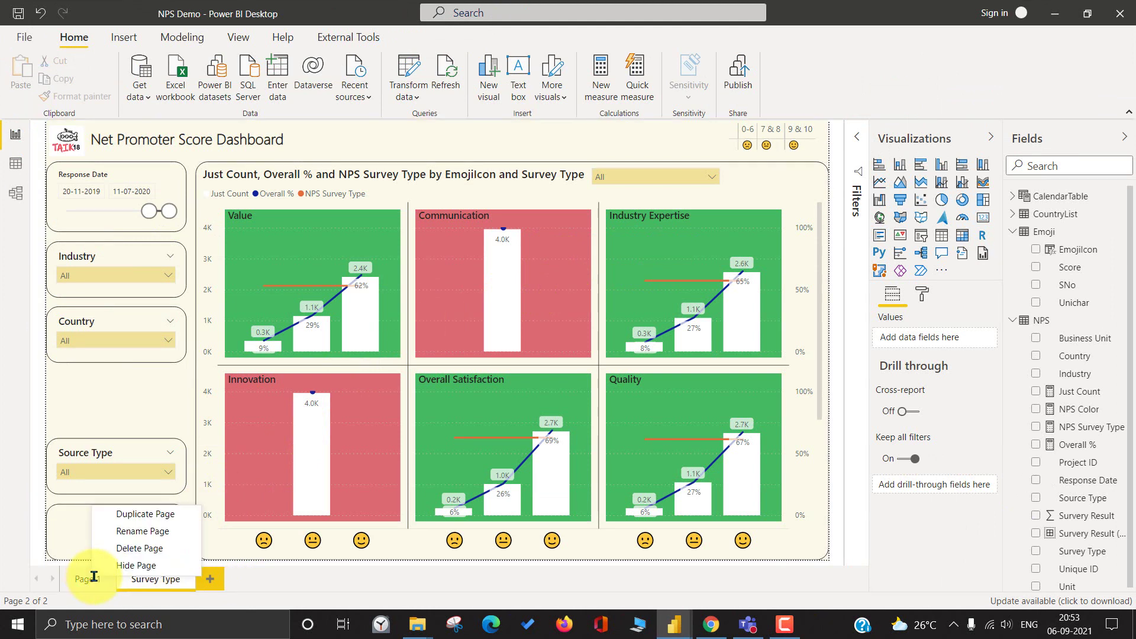
pyautogui.click(154, 515)
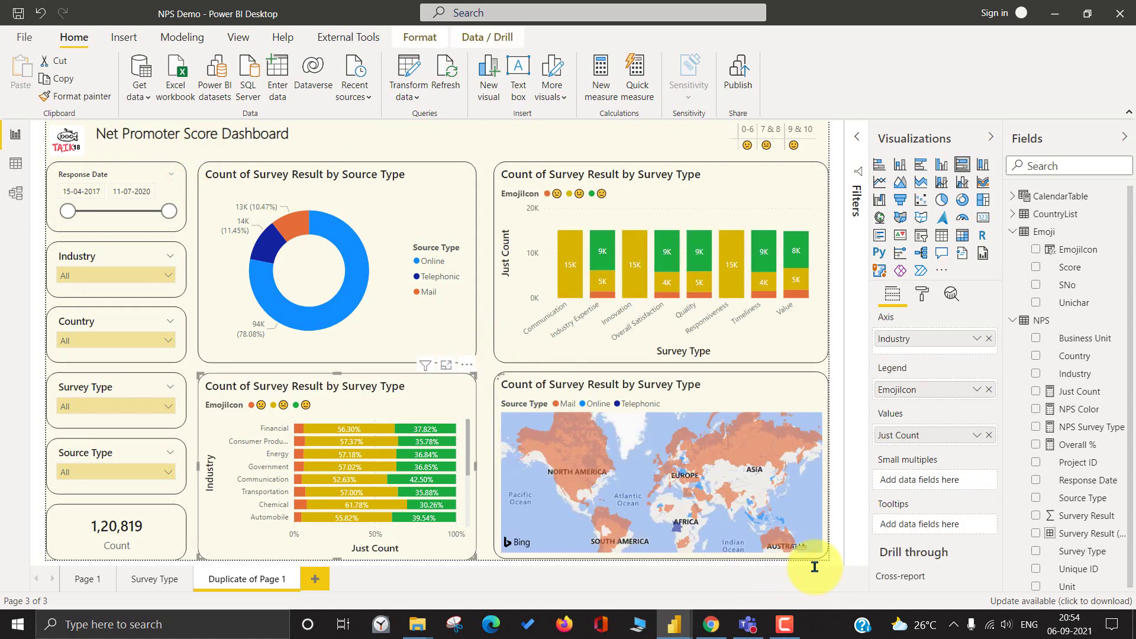
# - Delete the donut, column, bar and map charts from the duplicated page, keeping the slicers and count card
pyautogui.click(192, 160)
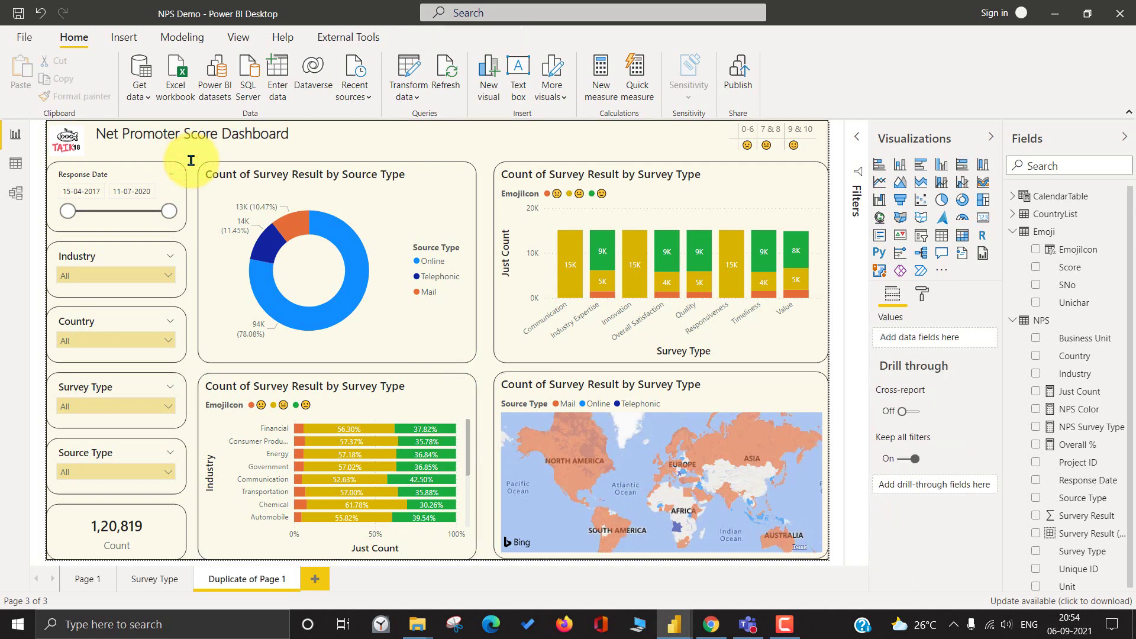
pyautogui.click(191, 160)
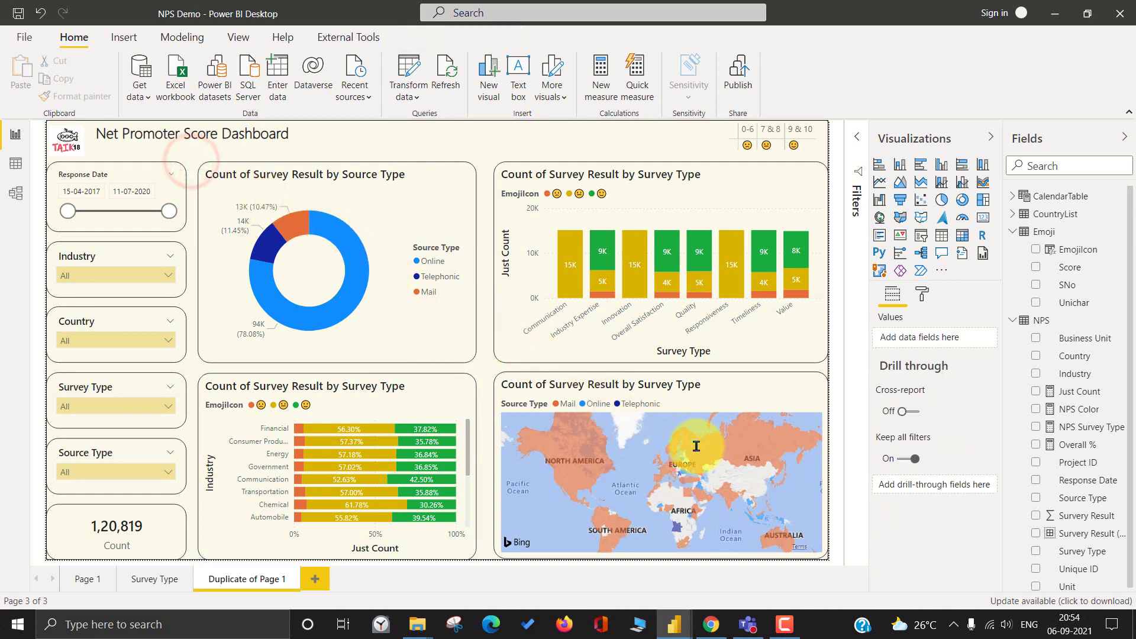
pyautogui.moveTo(800, 509); pyautogui.dragTo(845, 574)
pyautogui.press('Delete')
# - Rename the duplicated page as Time
pyautogui.doubleClick(248, 578)
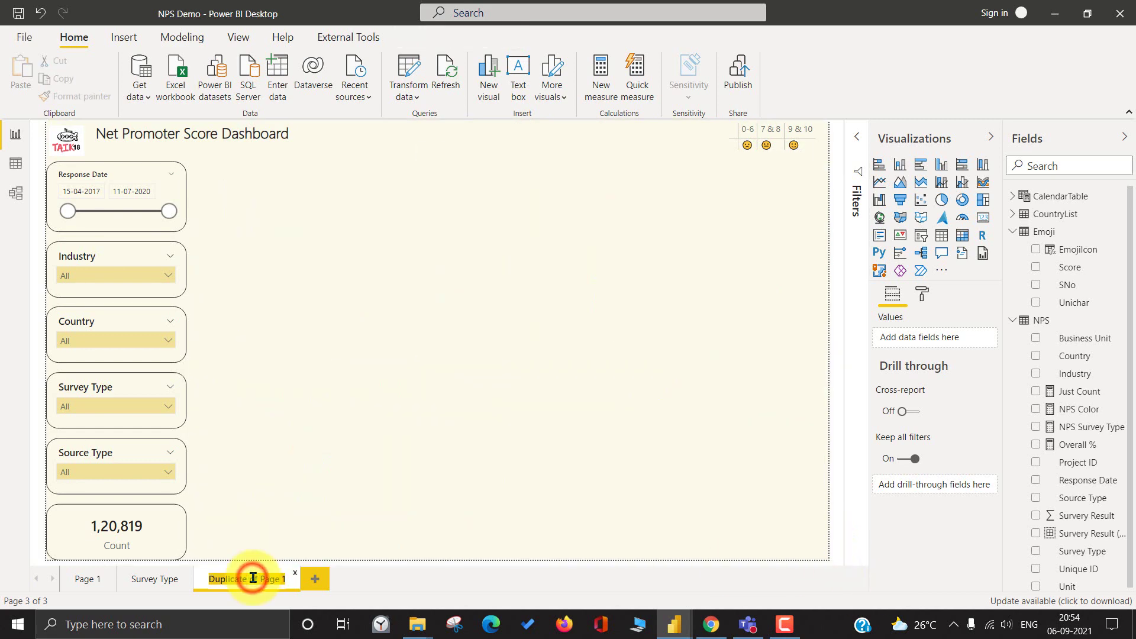
pyautogui.write('Time')
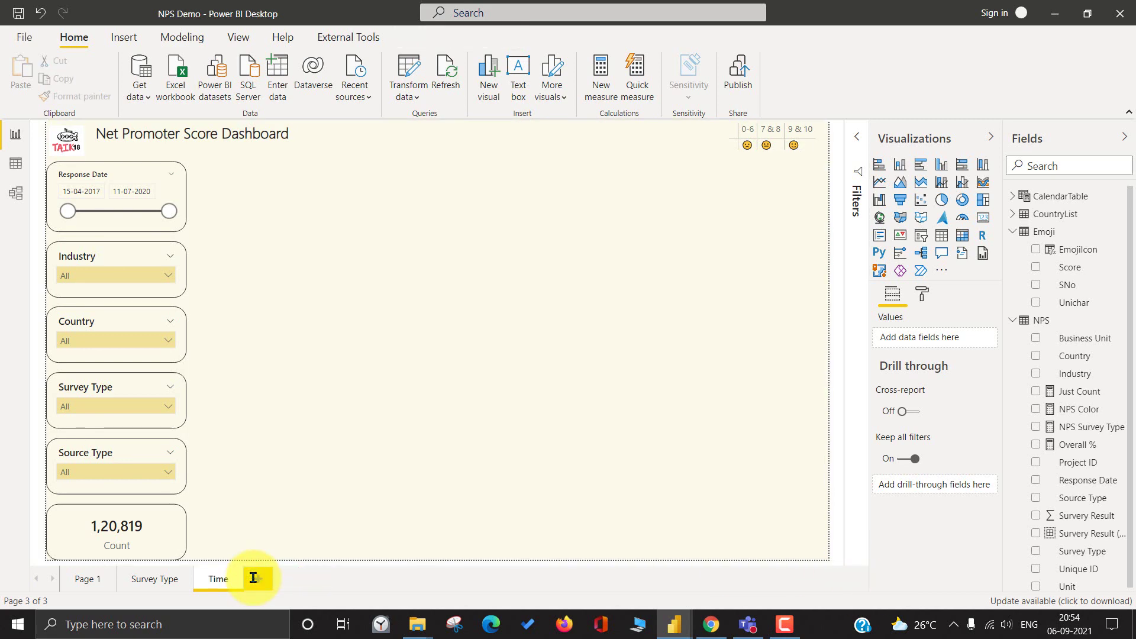
pyautogui.press('Return')
pyautogui.click(290, 388)
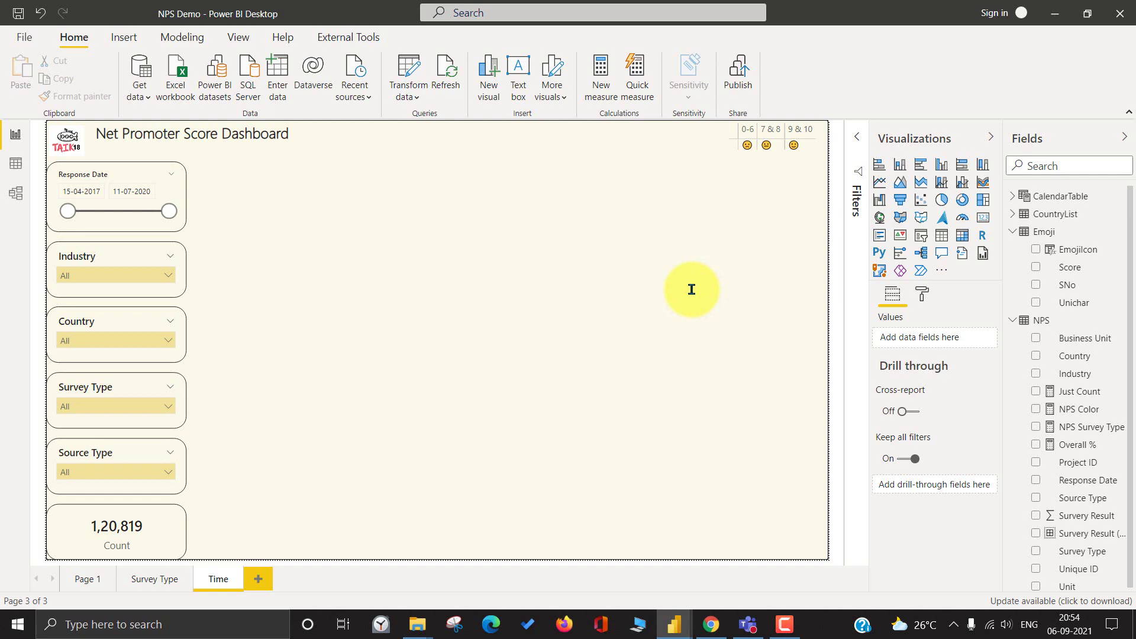
# - Switch to the Customer Satisfaction Dashboard report and compare the formulas of the NPS Time and NPS Survey Type measures
pyautogui.hotkey('alt', 'Tab')
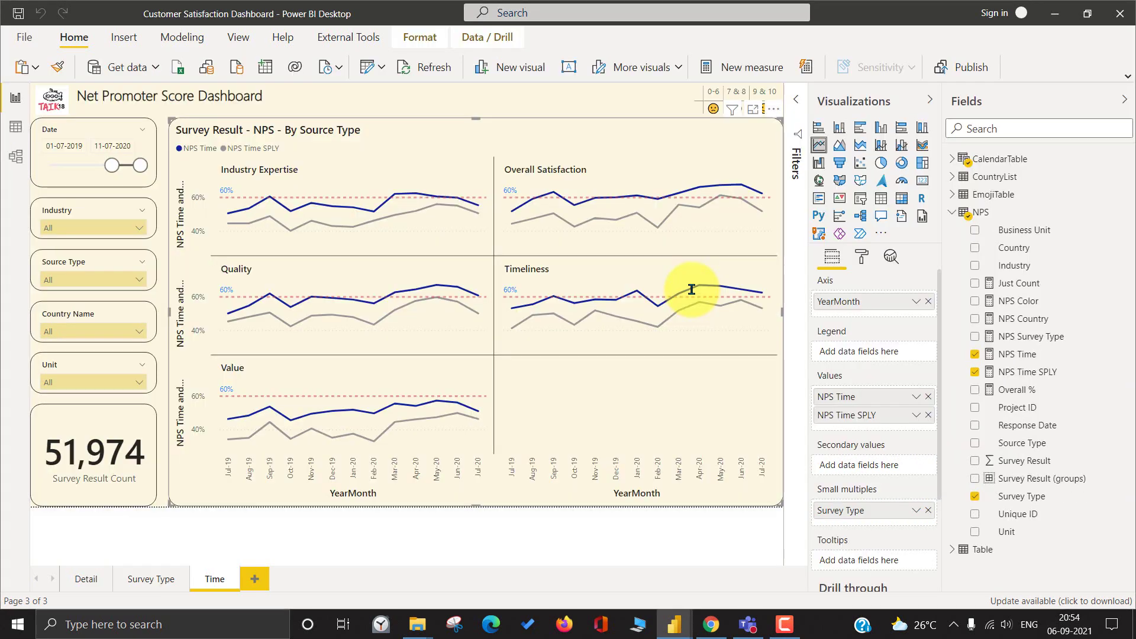
pyautogui.click(1017, 354)
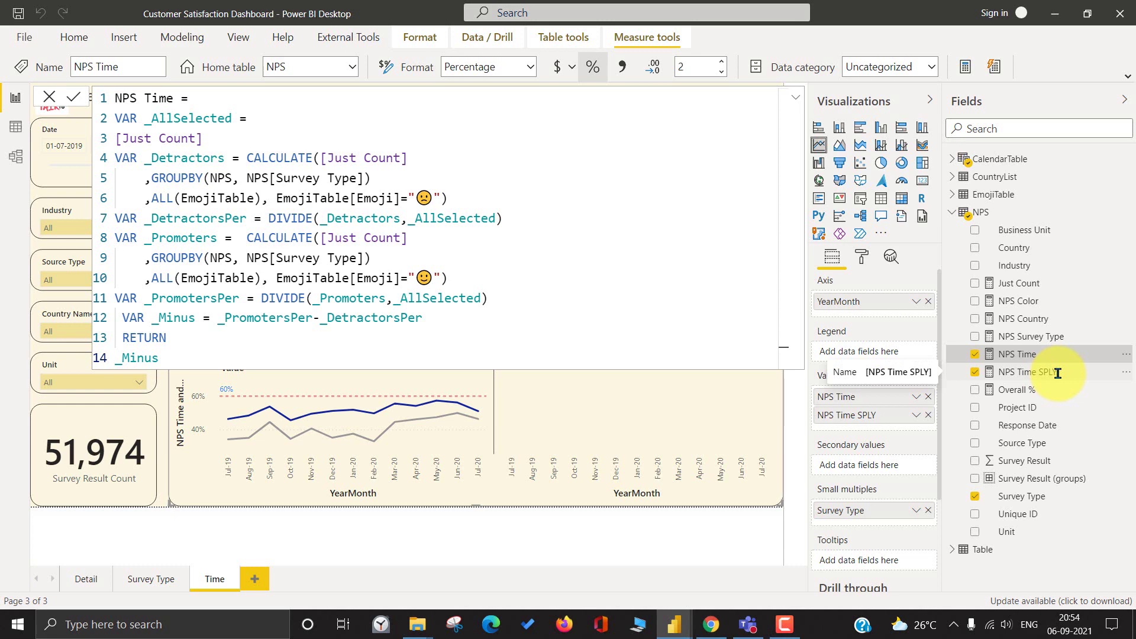
pyautogui.click(1039, 335)
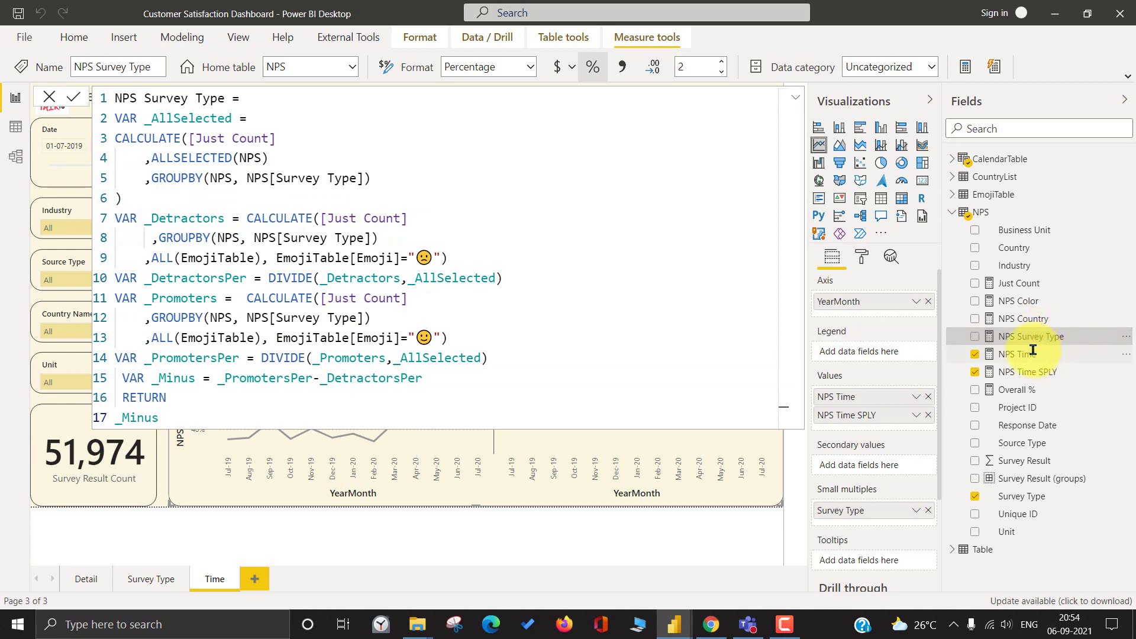
pyautogui.click(1033, 351)
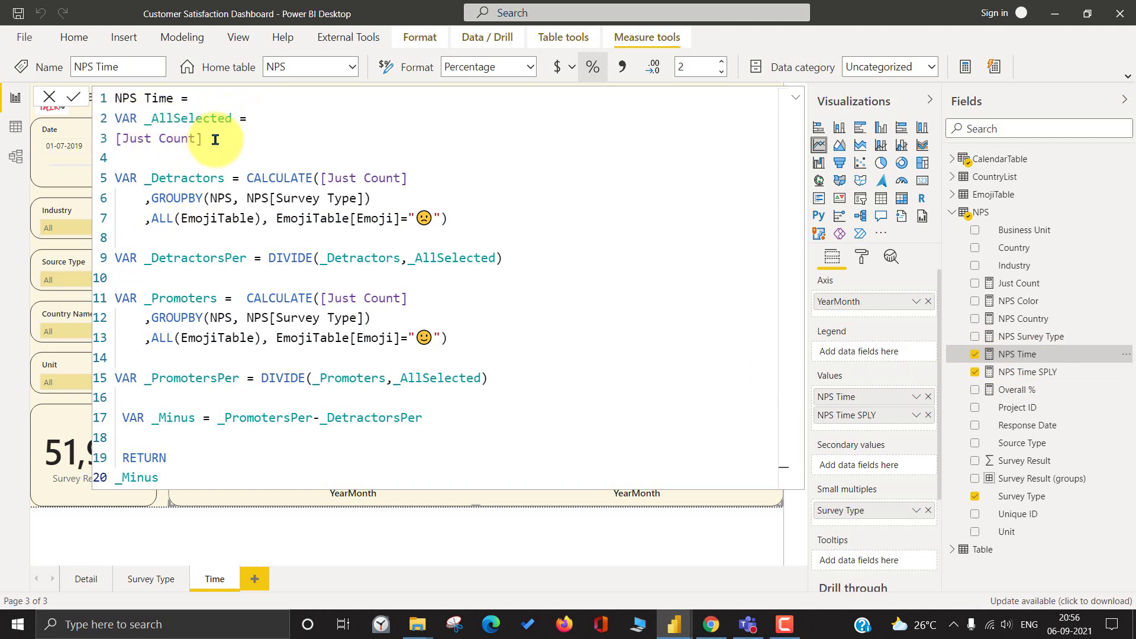
# - Examine the [Just Count] expression of _AllSelected and the _Detractors variable in the NPS Time formula
pyautogui.moveTo(215, 139); pyautogui.dragTo(113, 139)
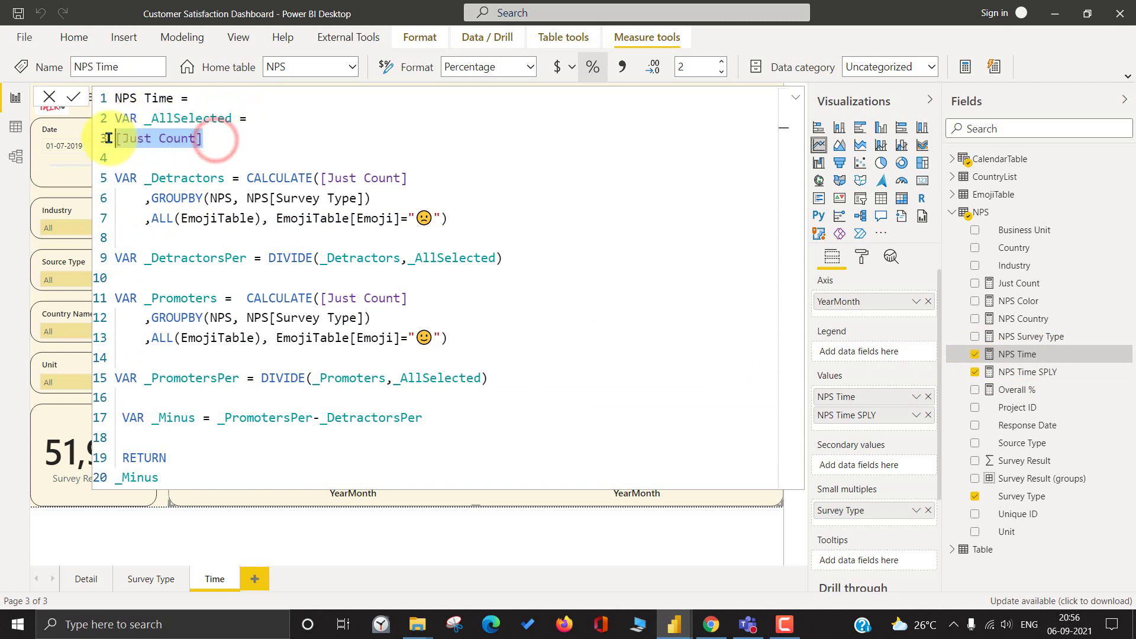
pyautogui.click(203, 152)
pyautogui.press('Down')
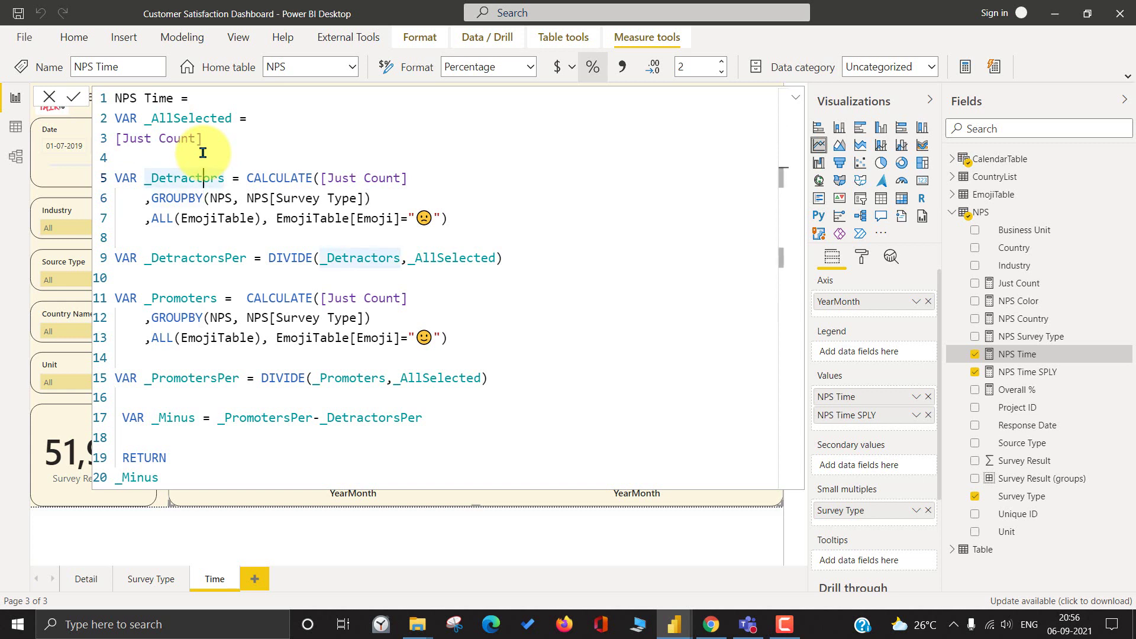
# - Examine the GROUPBY and EmojiTable filters of the _Detractors variable and the _DetractorsPer division in the NPS Time formula
pyautogui.hotkey('ctrl', 'Right')
pyautogui.hotkey('ctrl', 'Right')
pyautogui.hotkey('ctrl', 'Right')
pyautogui.hotkey('ctrl', 'Right')
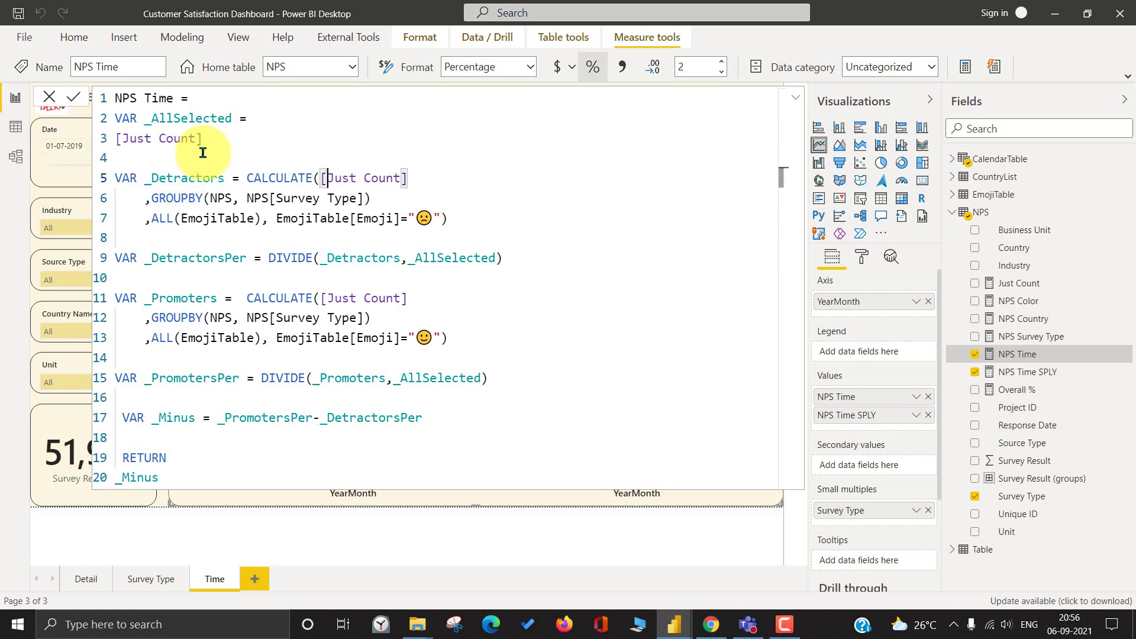
pyautogui.press('Down')
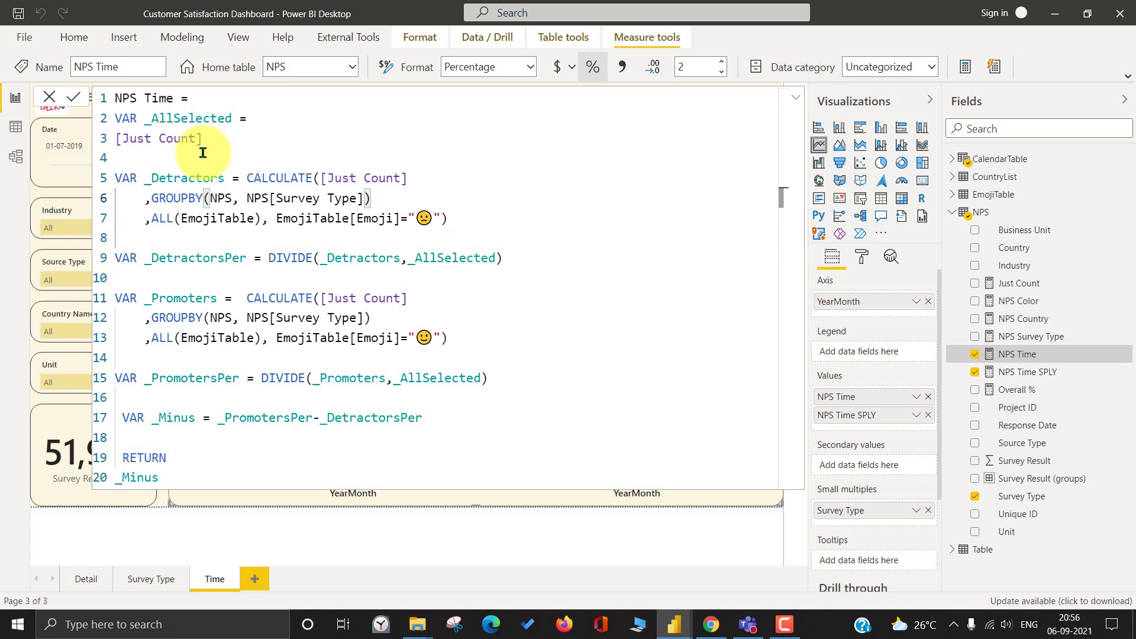
pyautogui.hotkey('ctrl', 'Right')
pyautogui.hotkey('ctrl', 'Right')
pyautogui.hotkey('ctrl', 'Right')
pyautogui.hotkey('ctrl', 'Right')
pyautogui.hotkey('ctrl', 'Right')
pyautogui.hotkey('ctrl', 'Right')
pyautogui.hotkey('ctrl', 'Right')
pyautogui.hotkey('ctrl', 'Right')
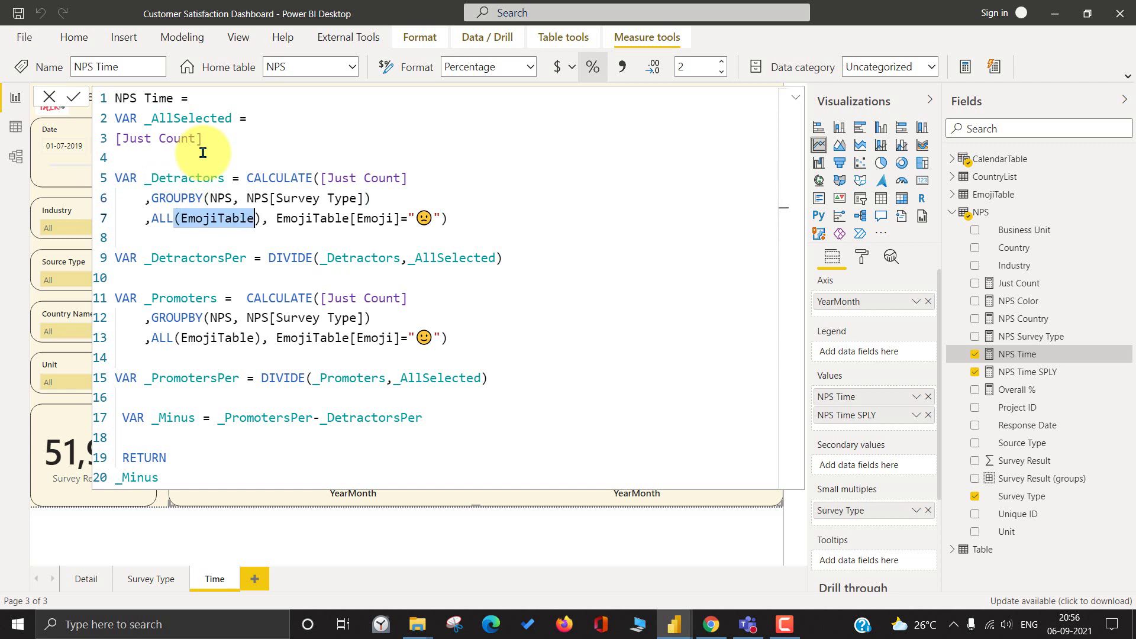
pyautogui.hotkey('shift', 'Left')
pyautogui.hotkey('shift', 'Left')
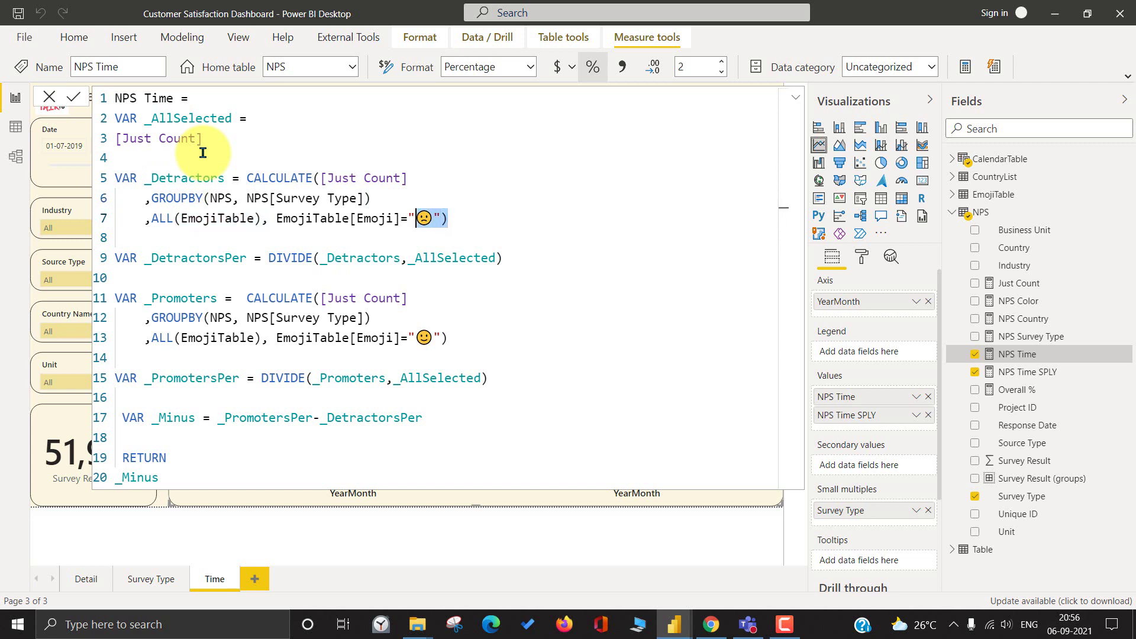
pyautogui.press('Down')
pyautogui.press('Down')
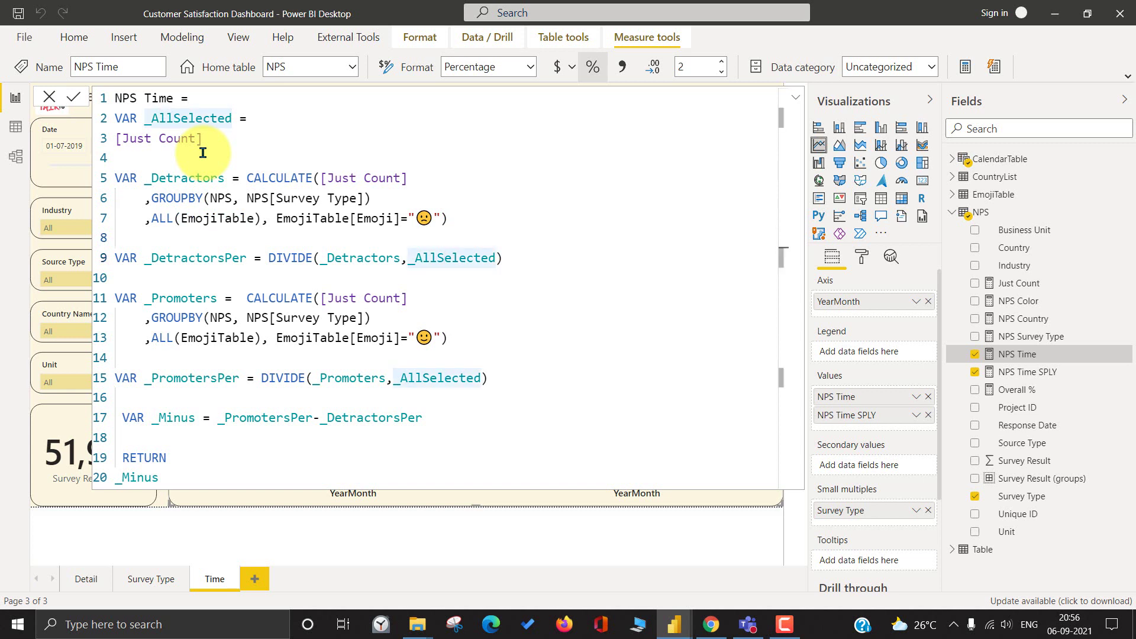
pyautogui.press('End')
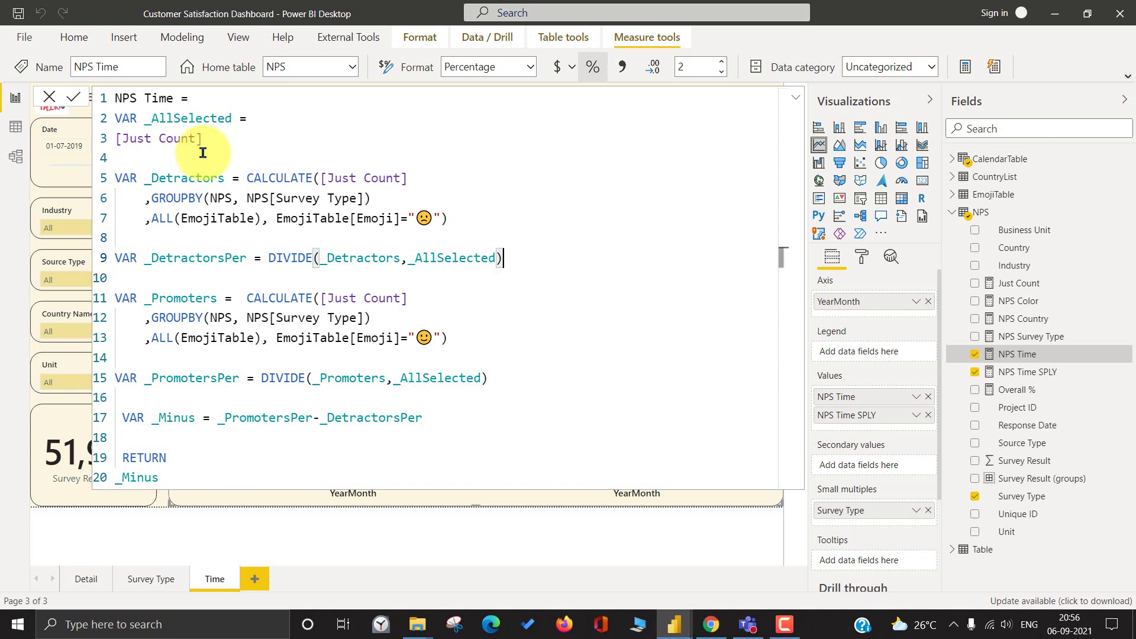
# - Examine the _Promoters, _PromotersPer and _Minus variables and the RETURN expression of the NPS Time formula
pyautogui.press('Right')
pyautogui.press('Up')
pyautogui.press('Down')
pyautogui.press('Down')
pyautogui.press('Right')
pyautogui.press('Right')
pyautogui.press('Right')
pyautogui.hotkey('ctrl', 'Right')
pyautogui.hotkey('ctrl', 'Right')
pyautogui.press('Down')
pyautogui.press('Down')
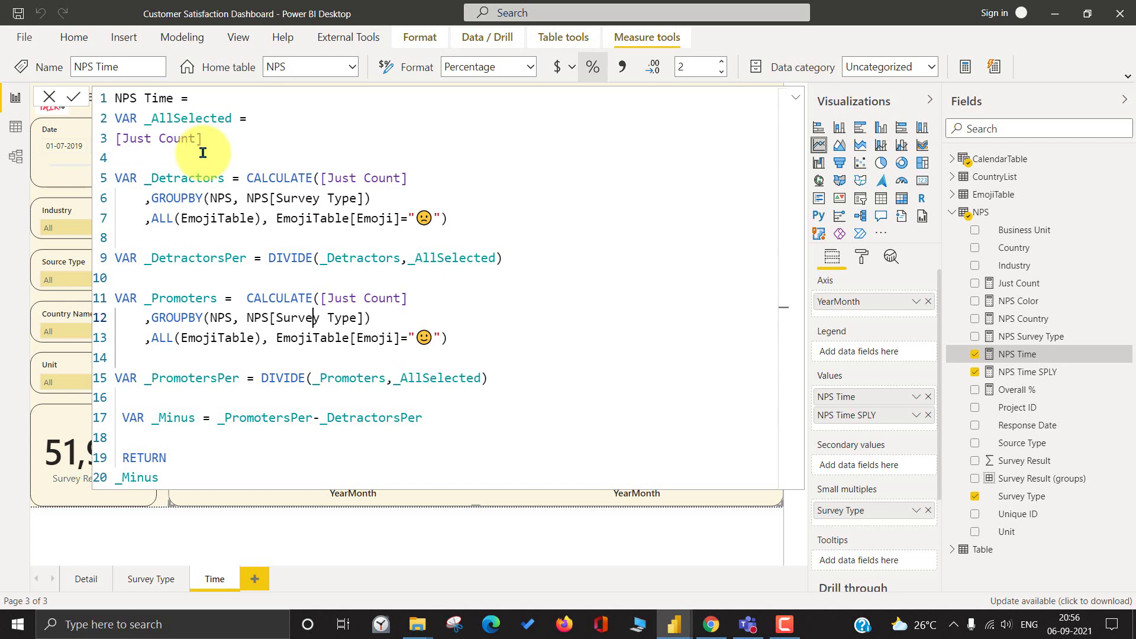
pyautogui.hotkey('shift', 'End')
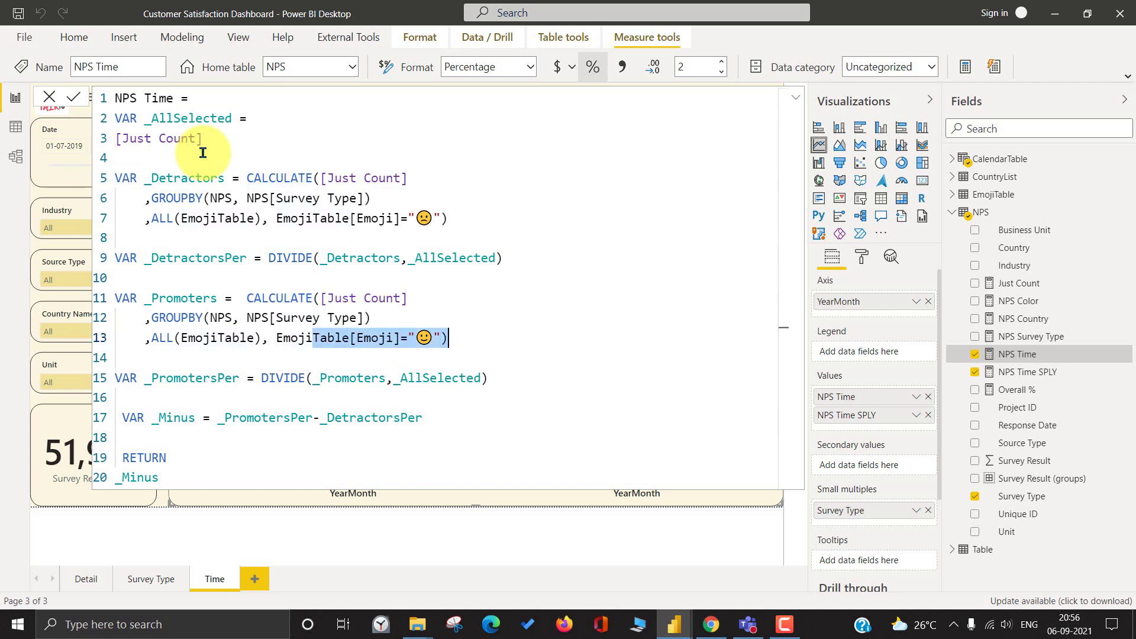
pyautogui.press('Down')
pyautogui.press('Down')
pyautogui.press('Home')
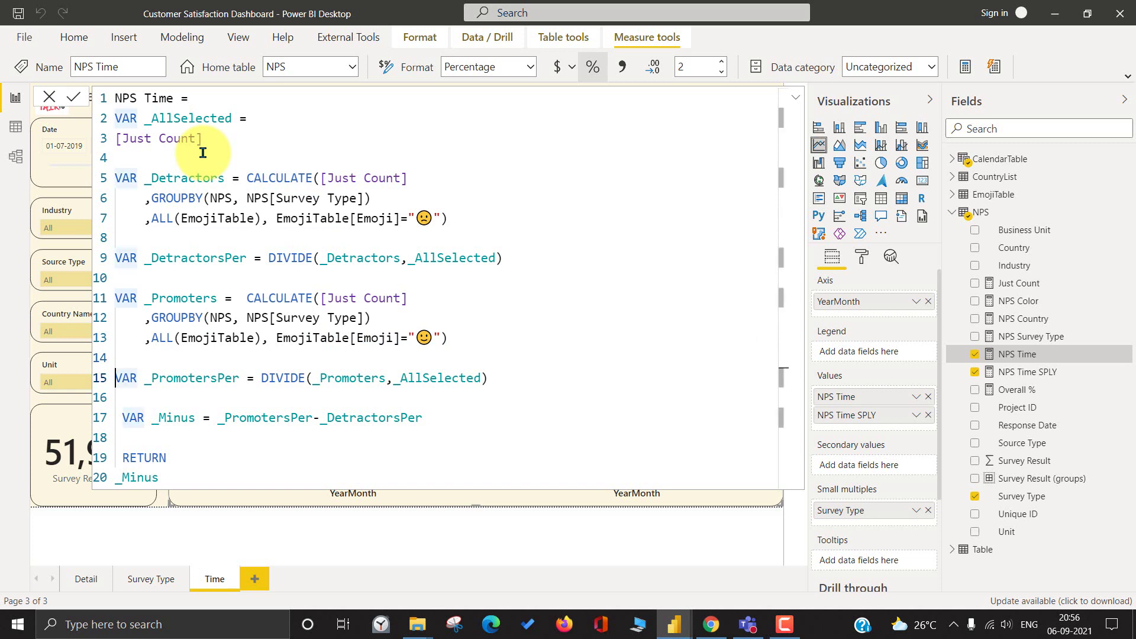
pyautogui.hotkey('shift', 'Down')
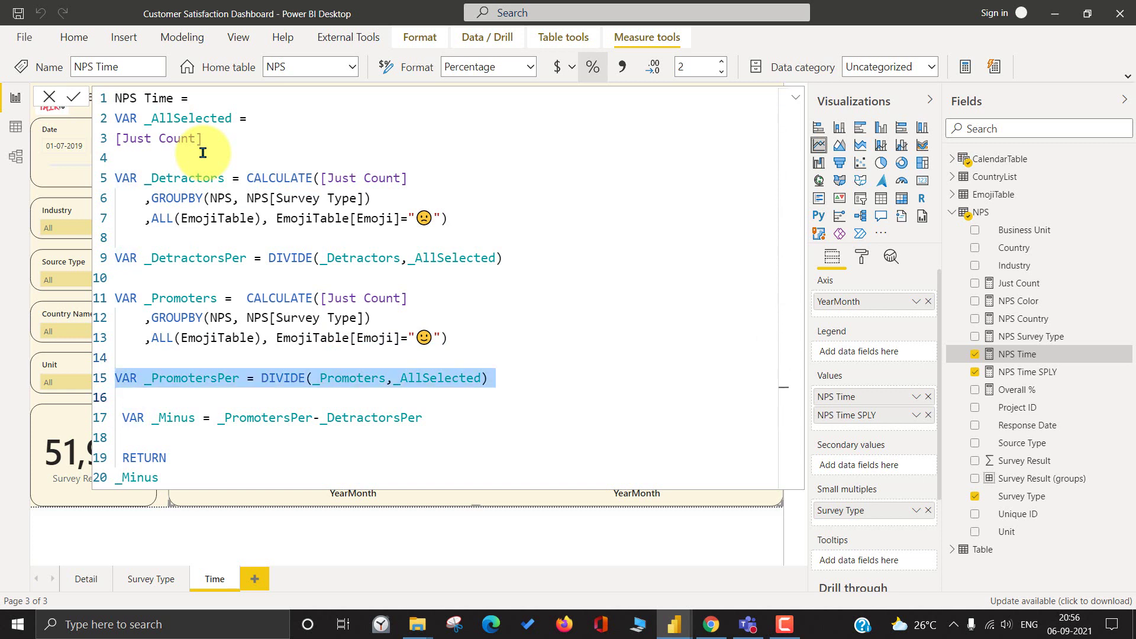
pyautogui.press('Down')
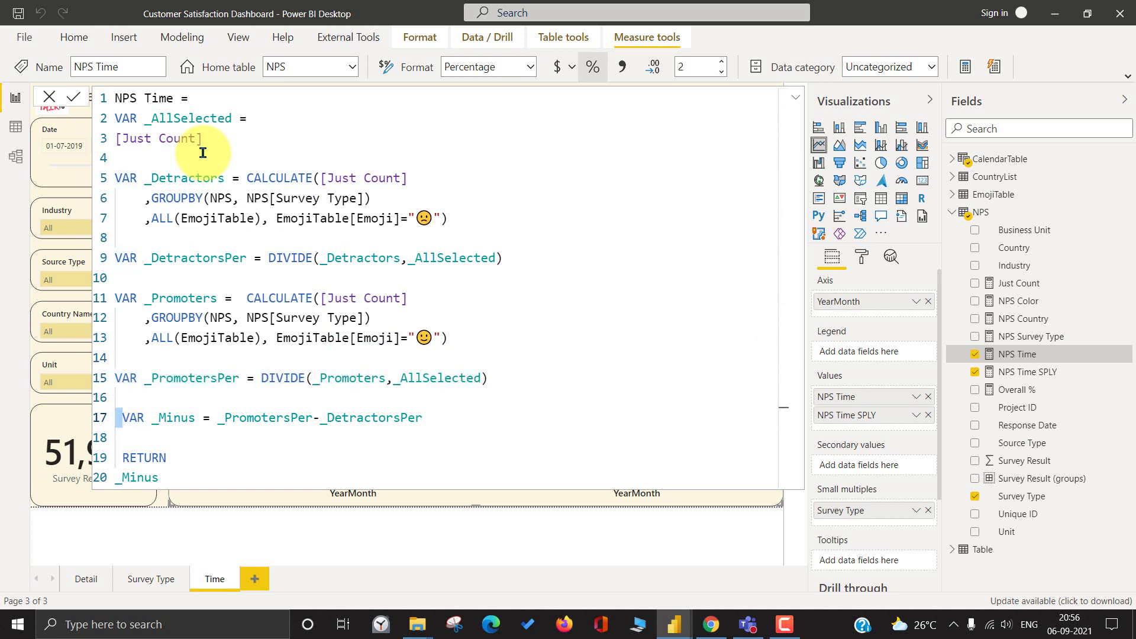
pyautogui.press('Down')
pyautogui.hotkey('shift', 'End')
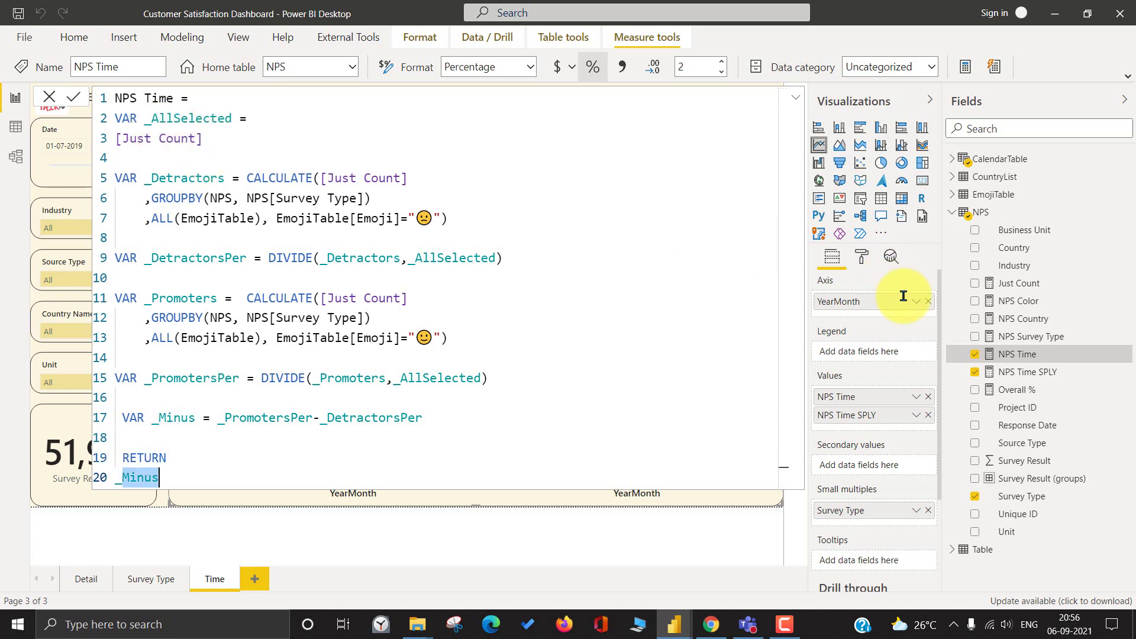
# - Copy the whole NPS Time formula, switch to the NPS Demo report and paste it into a new measure in the NPS table
pyautogui.hotkey('ctrl', 'a')
pyautogui.hotkey('ctrl', 'c')
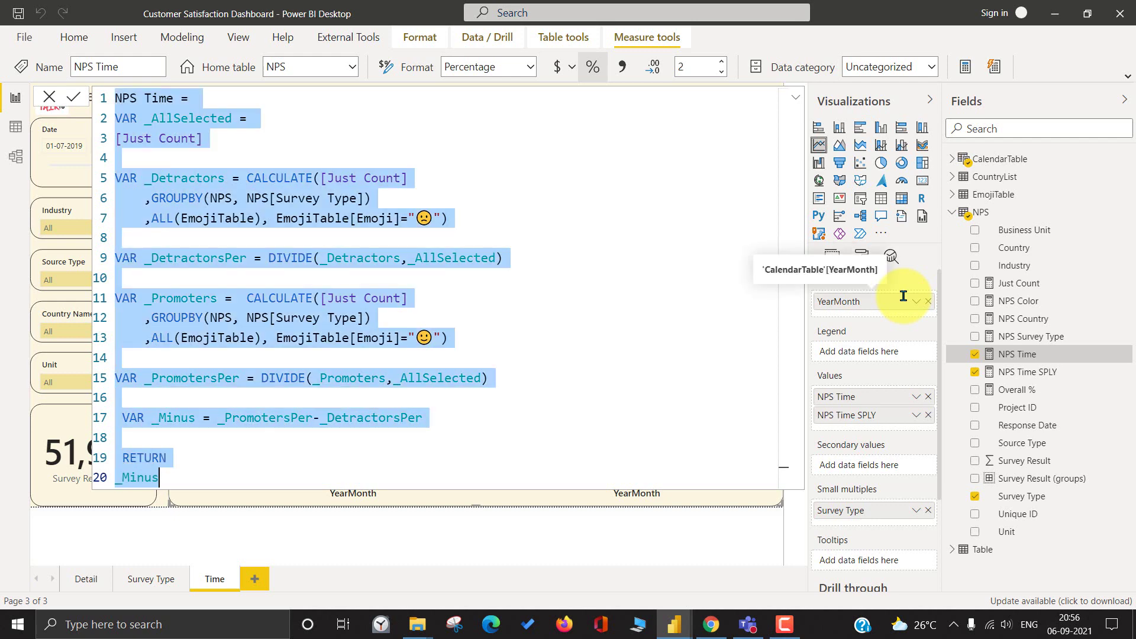
pyautogui.hotkey('alt', 'Tab')
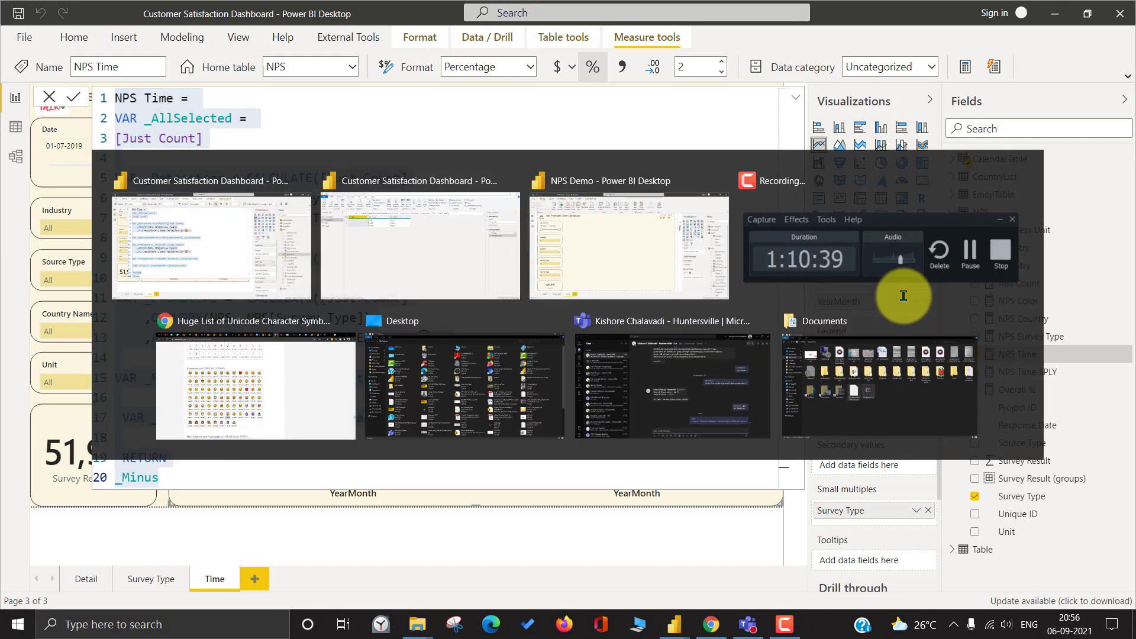
pyautogui.press('Tab')
pyautogui.click(1120, 319)
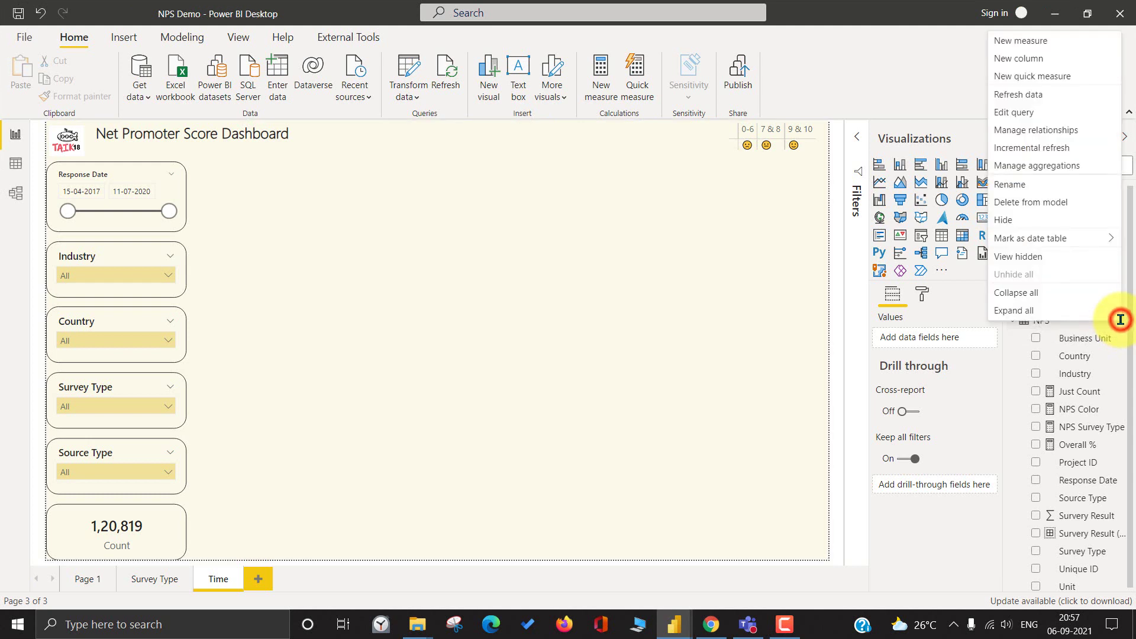
pyautogui.click(1014, 42)
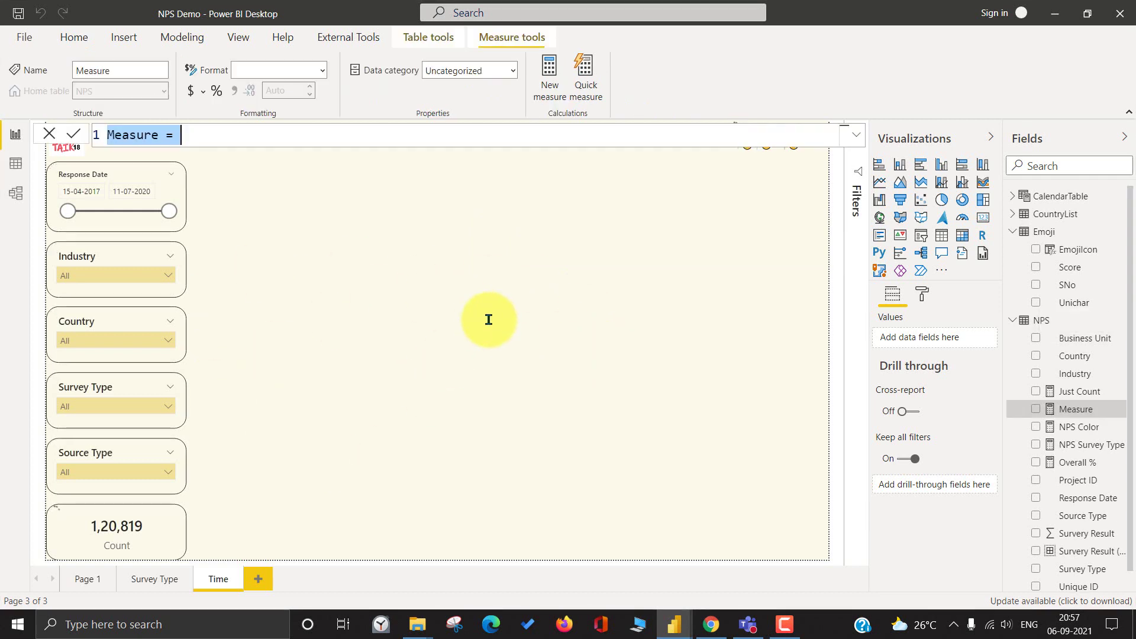
pyautogui.hotkey('ctrl', 'v')
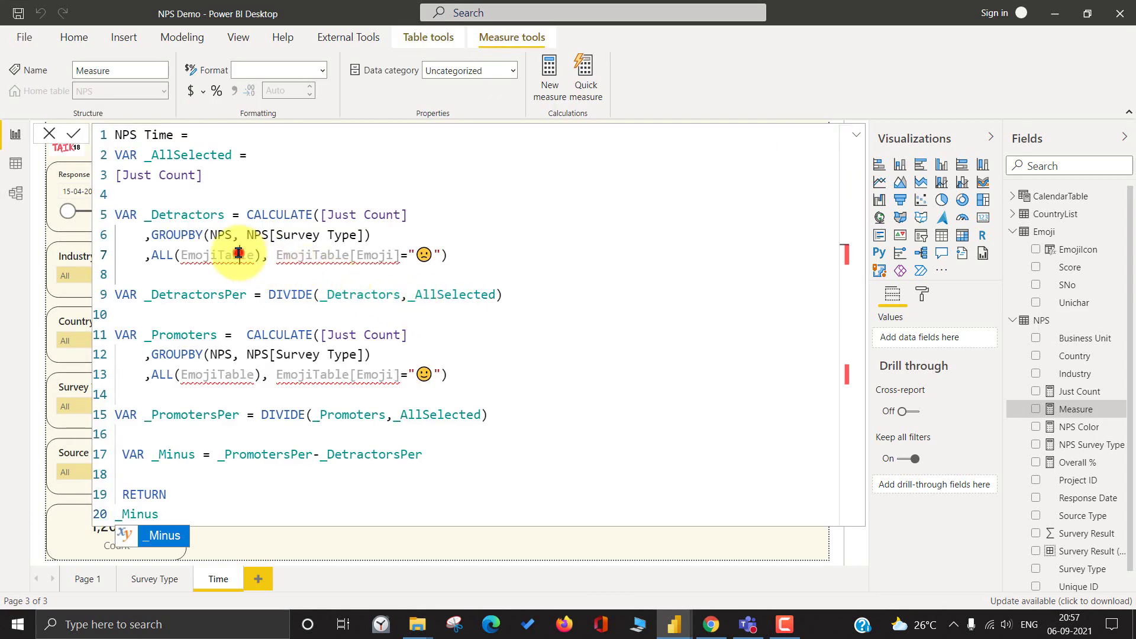
# - Replace EmojiTable with Emoji inside the ALL function of the _Detractors variable
pyautogui.doubleClick(236, 255)
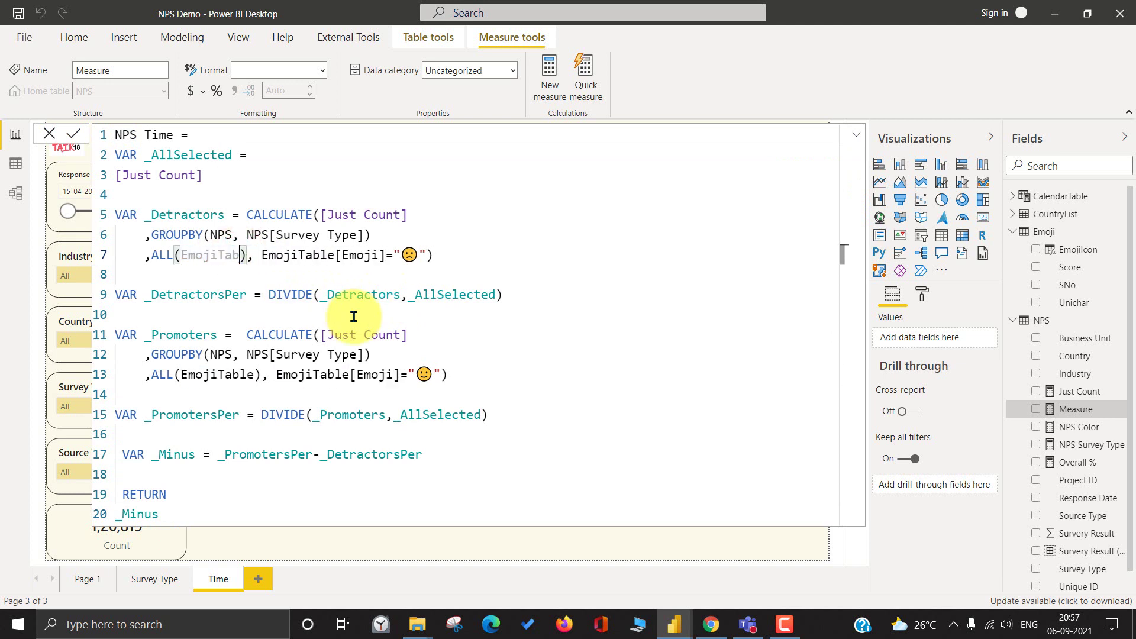
pyautogui.write('Emoji')
pyautogui.press('Tab')
# - Replace EmojiTable[Emoji] with Emoji[EmojiIcon] in the filter condition of the _Detractors variable
pyautogui.hotkey('ctrl', 'Right')
pyautogui.hotkey('ctrl', 'Right')
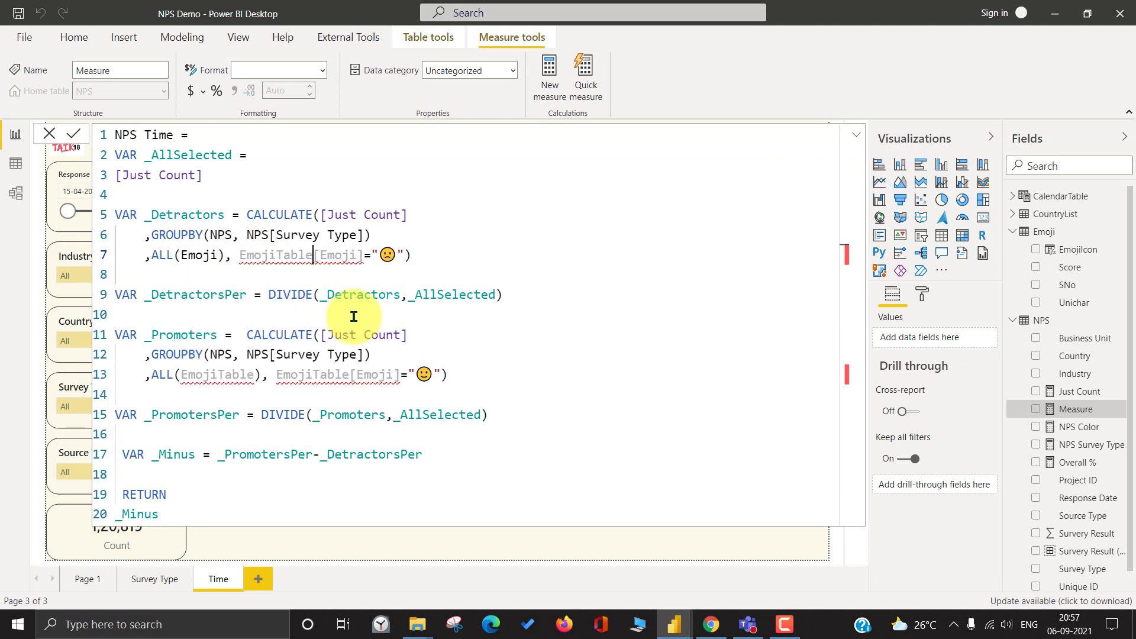
pyautogui.press('BackSpace')
pyautogui.press('BackSpace')
pyautogui.press('BackSpace')
pyautogui.press('BackSpace')
pyautogui.press('BackSpace')
pyautogui.write('[')
pyautogui.press('Tab')
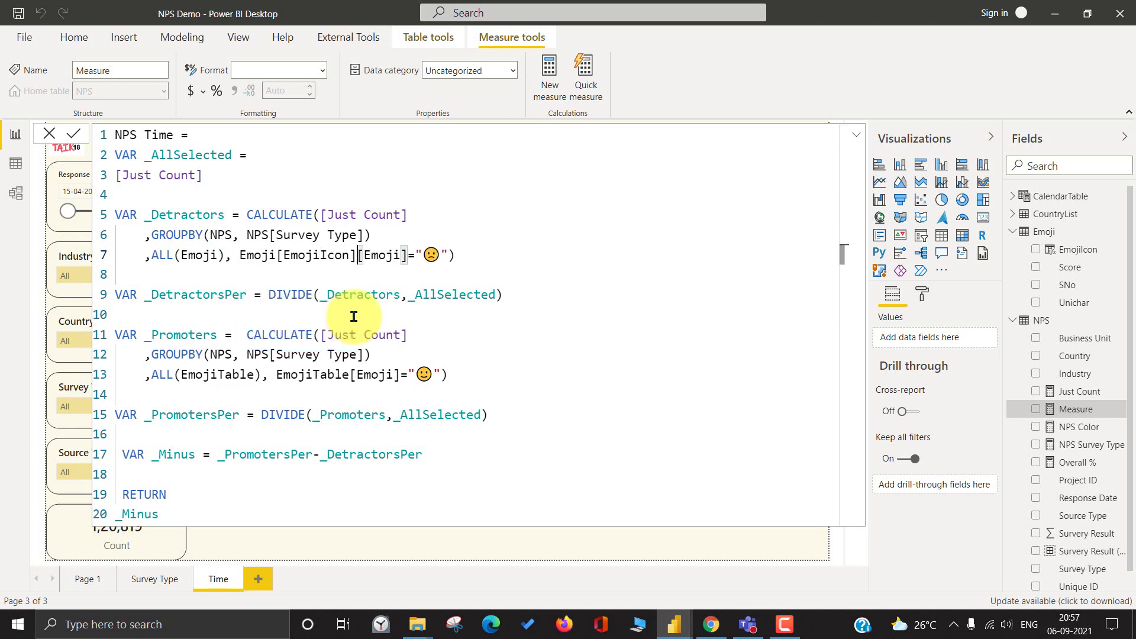
pyautogui.hotkey('ctrl', 'shift', 'Right')
pyautogui.press('Delete')
pyautogui.press('Delete')
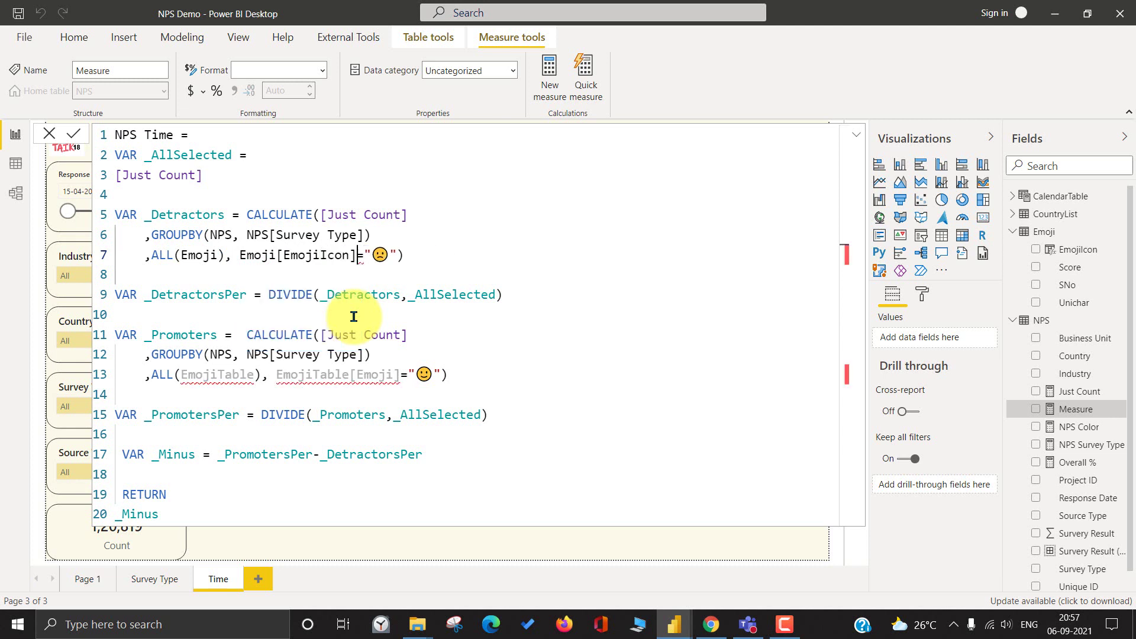
# - Replace EmojiTable[Emoji] with Emoji[EmojiIcon] in the filter condition of the _Promoters variable
pyautogui.press('Down')
pyautogui.press('Down')
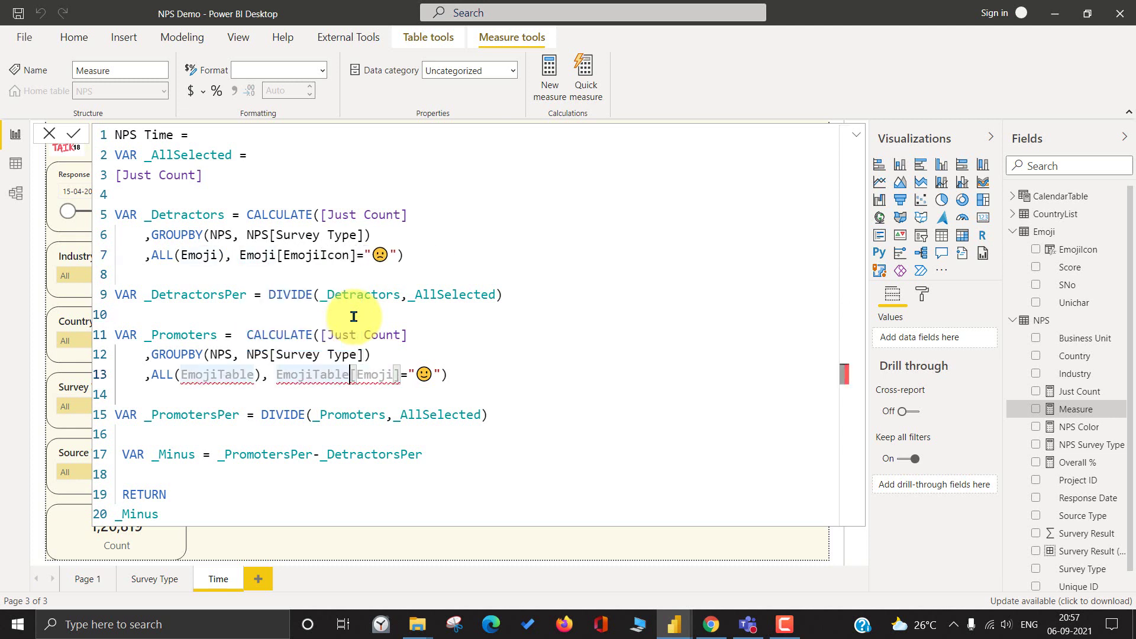
pyautogui.press('BackSpace')
pyautogui.press('BackSpace')
pyautogui.press('BackSpace')
pyautogui.press('BackSpace')
pyautogui.press('BackSpace')
pyautogui.press('Tab')
pyautogui.hotkey('ctrl', 'shift', 'Right')
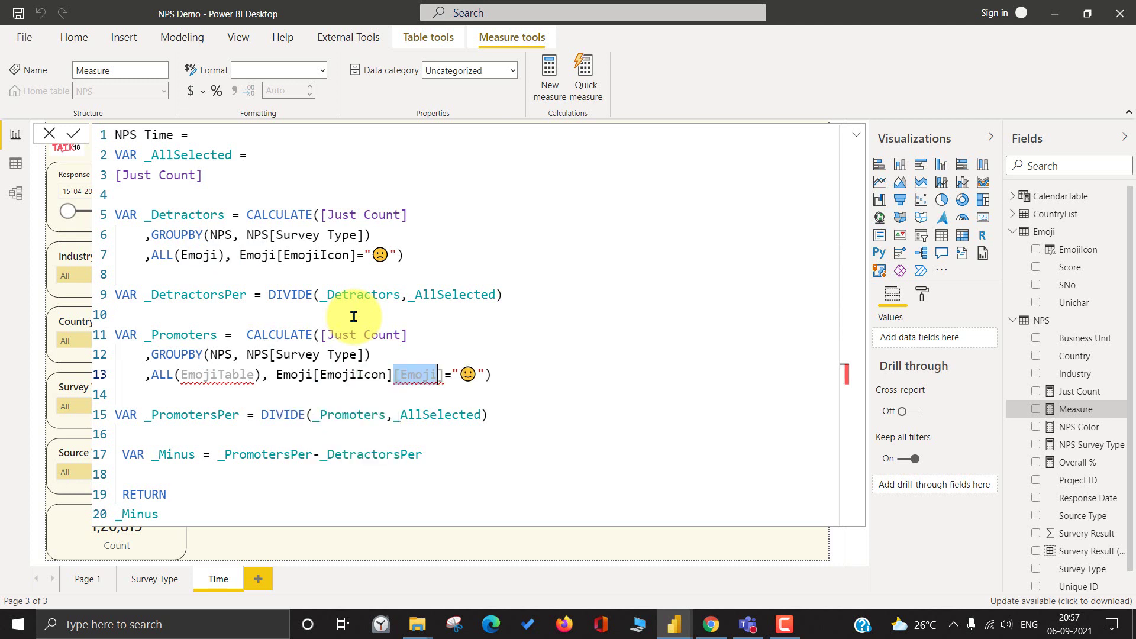
pyautogui.press('Delete')
pyautogui.write('=')
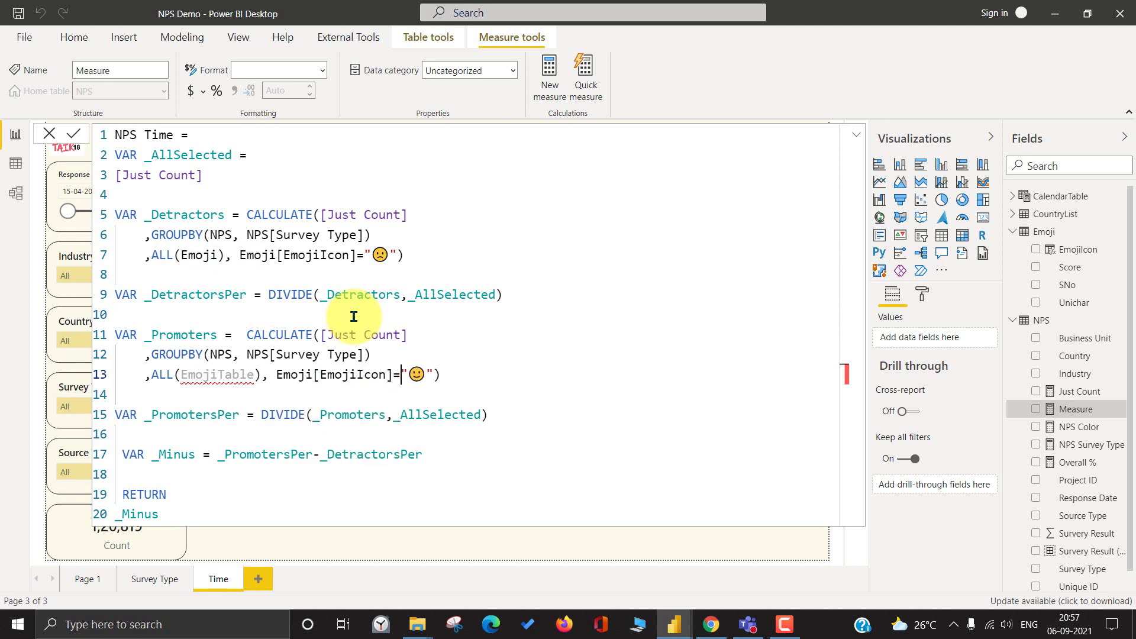
# - Change the ALL argument of the _Promoters variable to Emoji and commit the NPS Time measure
pyautogui.press('BackSpace')
pyautogui.press('BackSpace')
pyautogui.press('BackSpace')
pyautogui.press('BackSpace')
pyautogui.press('BackSpace')
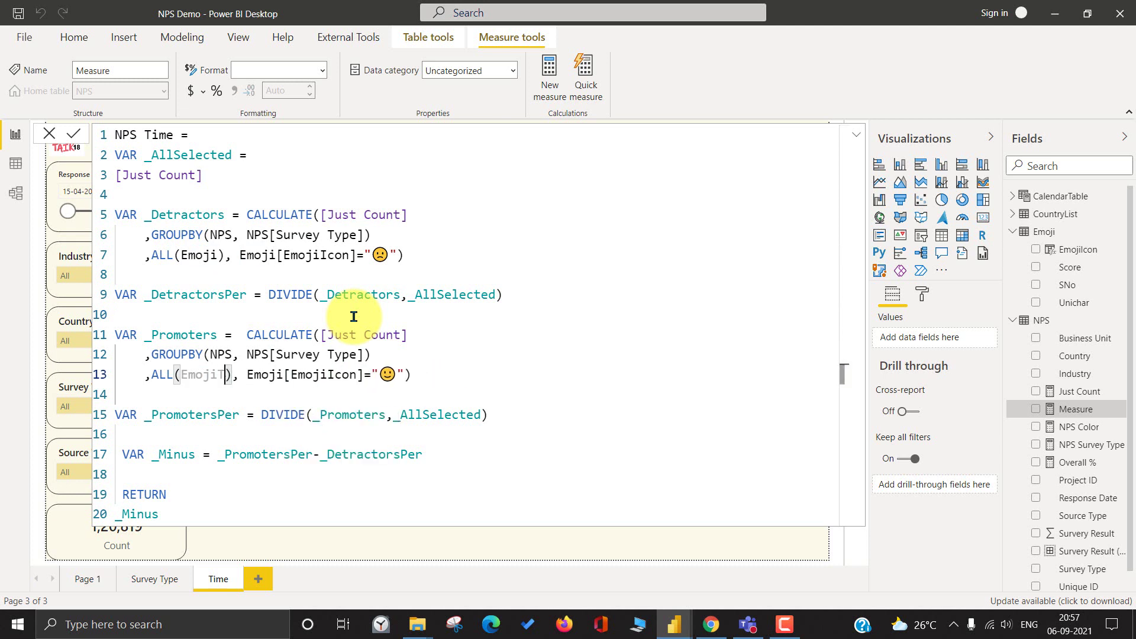
pyautogui.click(73, 130)
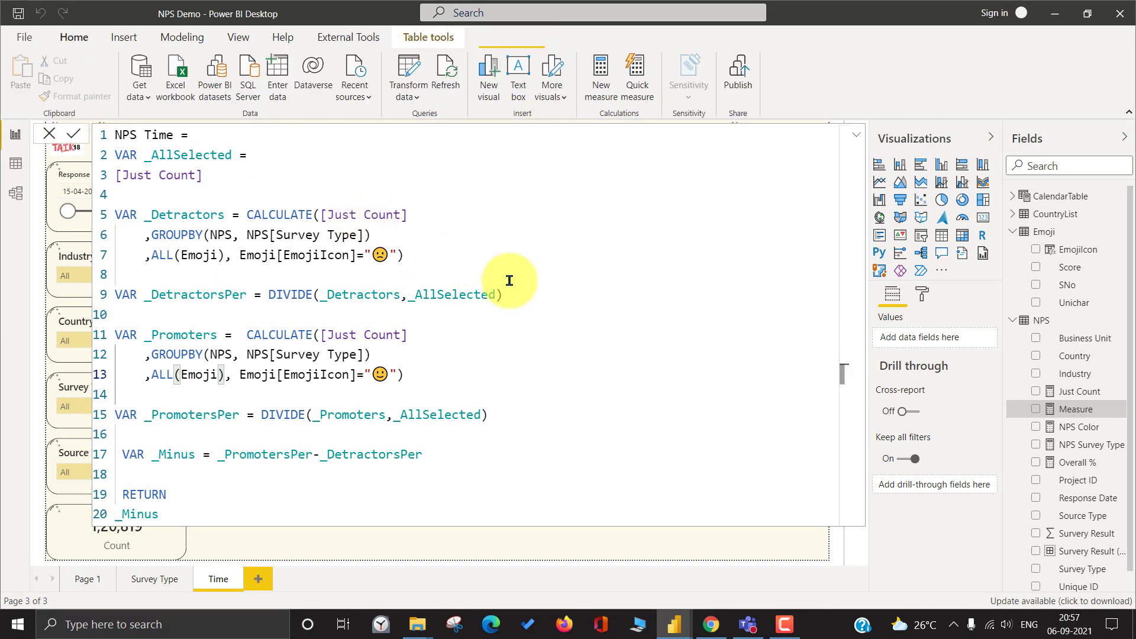
pyautogui.click(49, 134)
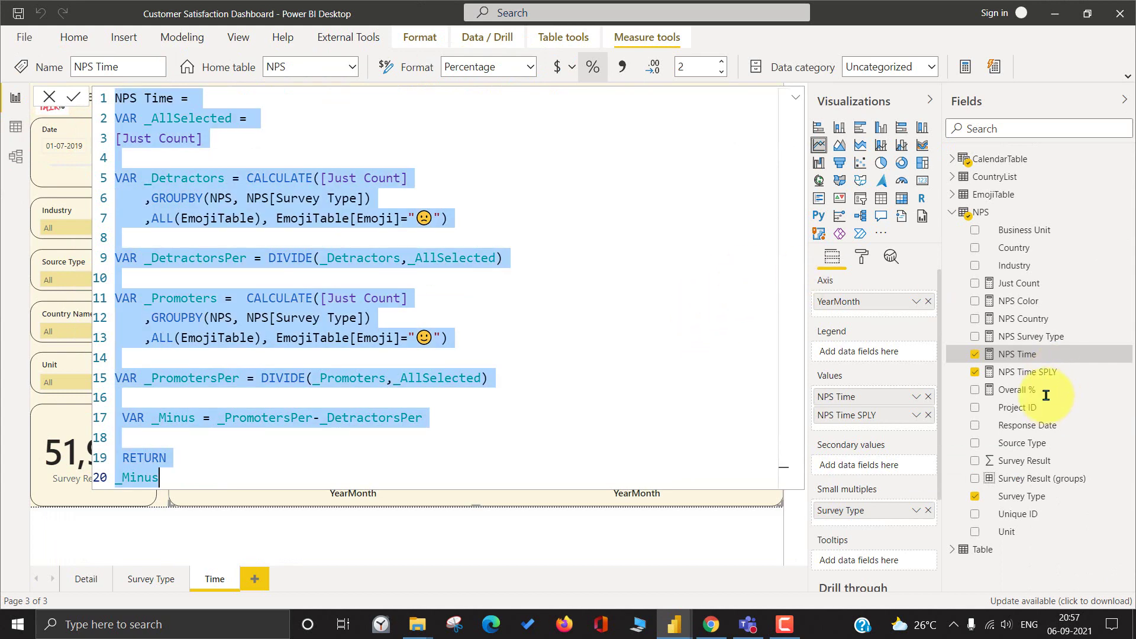
# - In the Customer Satisfaction Dashboard report, open the NPS Time SPLY measure and copy its whole formula
pyautogui.click(1041, 372)
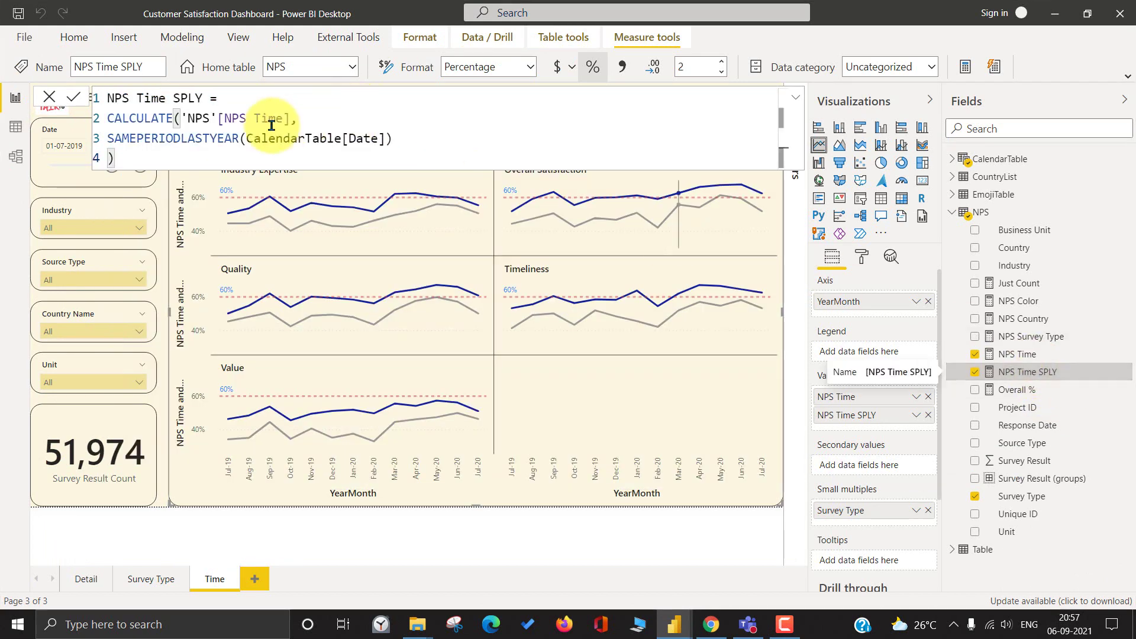
pyautogui.hotkey('ctrl', 'a')
pyautogui.hotkey('ctrl', 'c')
# - Examine the CALCULATE expression and the SAMEPERIODLASTYEAR(CalendarTable[Date]) filter of the NPS Time SPLY measure
pyautogui.click(327, 112)
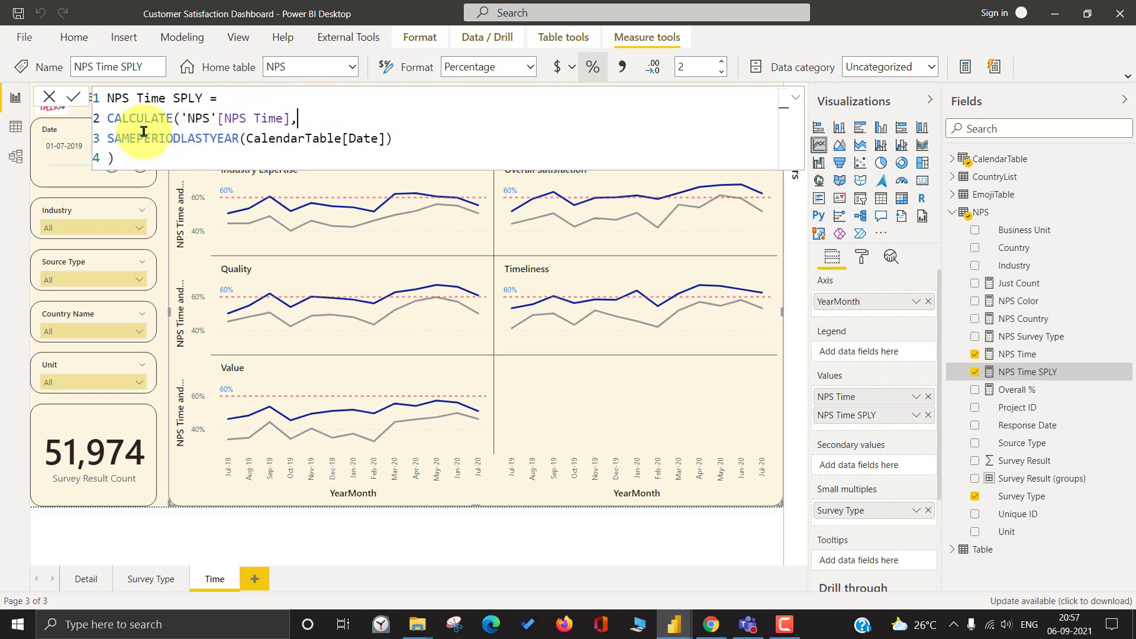
pyautogui.press('BackSpace')
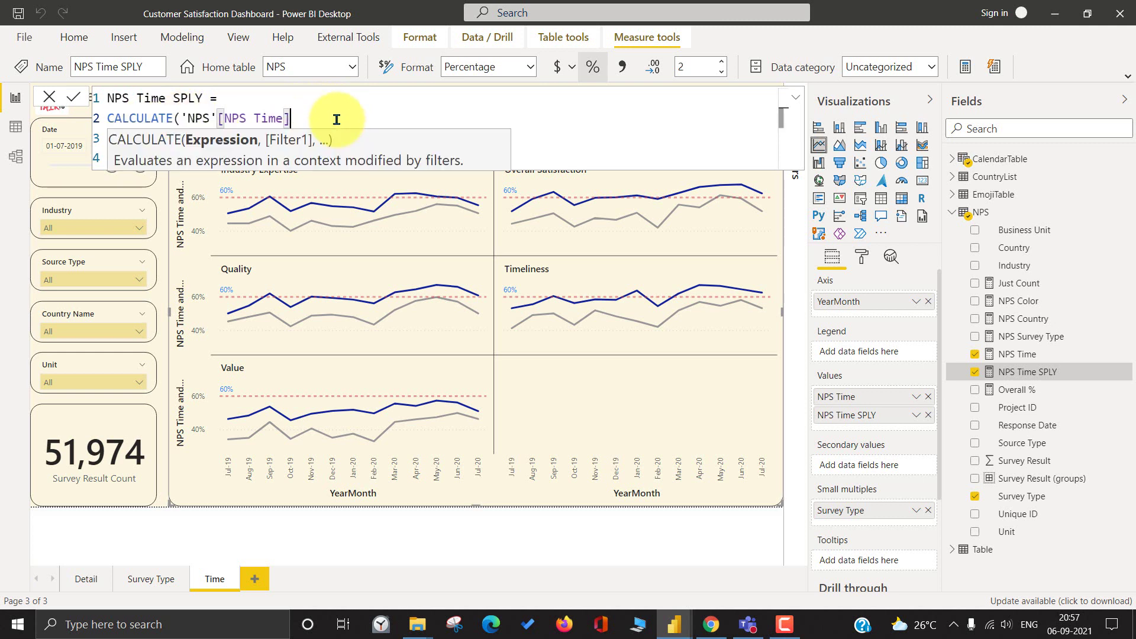
pyautogui.write(',')
pyautogui.press('Right')
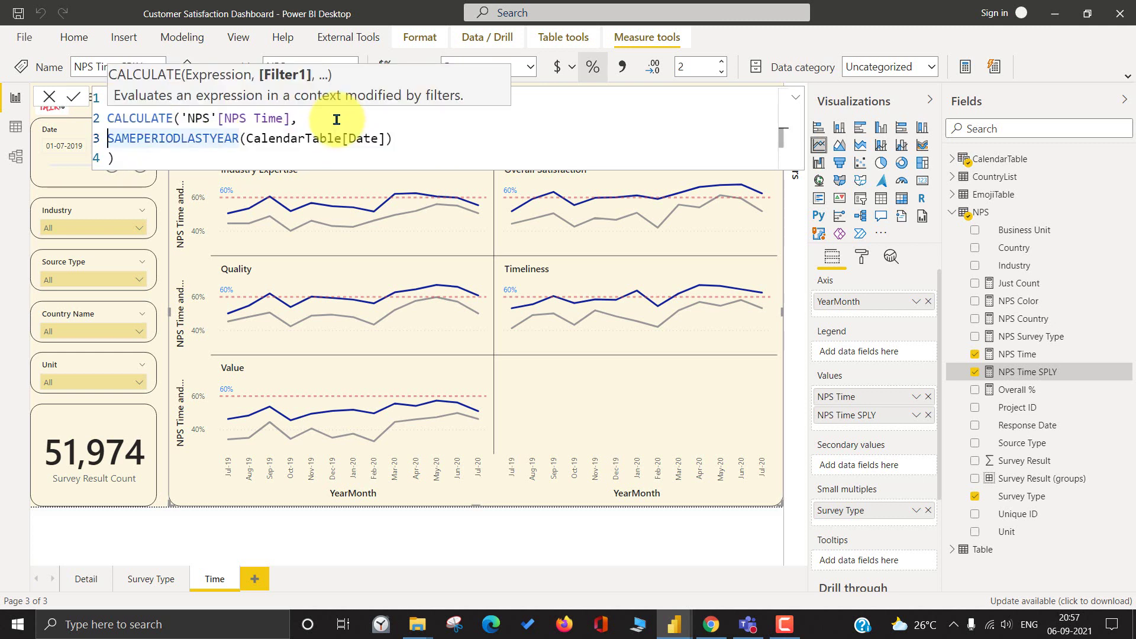
pyautogui.hotkey('ctrl', 'shift', 'End')
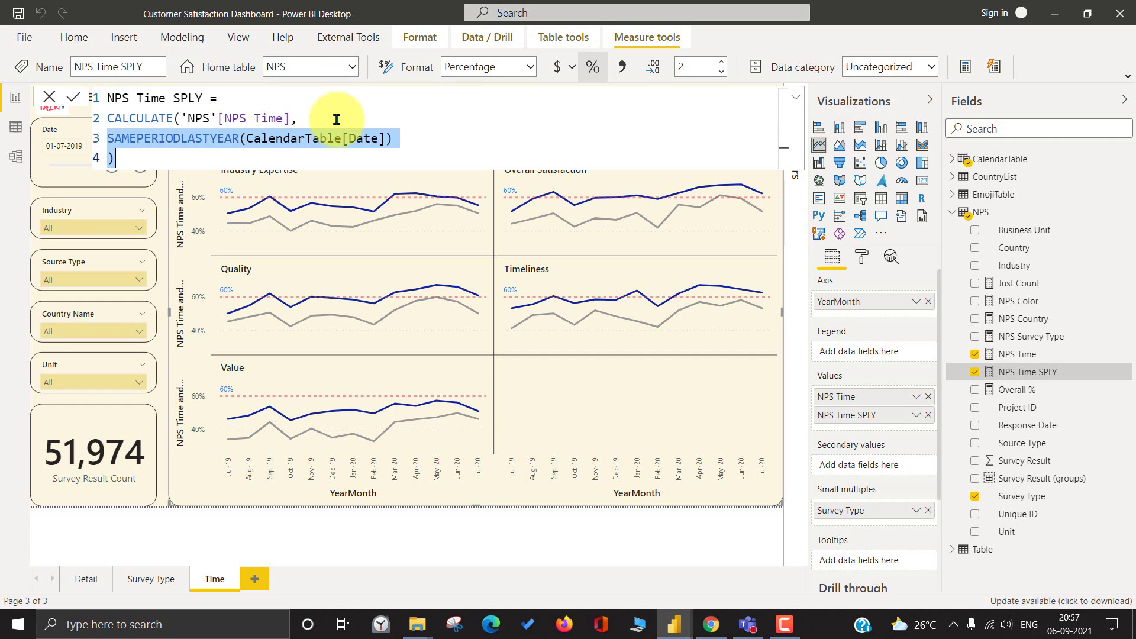
pyautogui.click(361, 101)
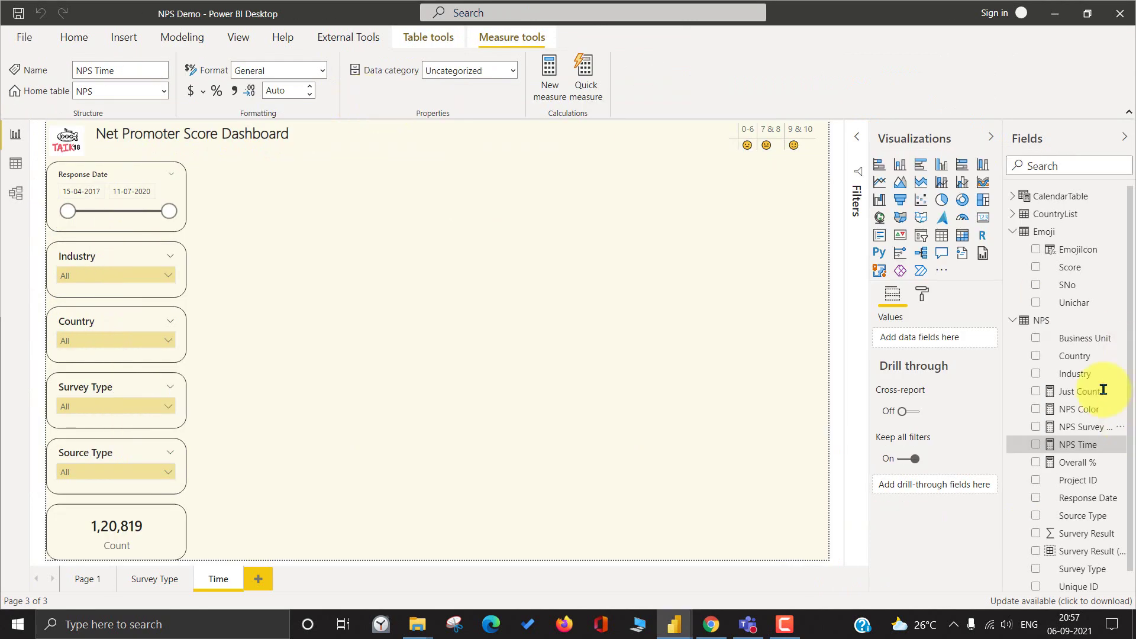
# - In the NPS Demo report, create a new measure in the NPS table from the copied NPS Time SPLY formula and close the formula editor
pyautogui.click(1121, 320)
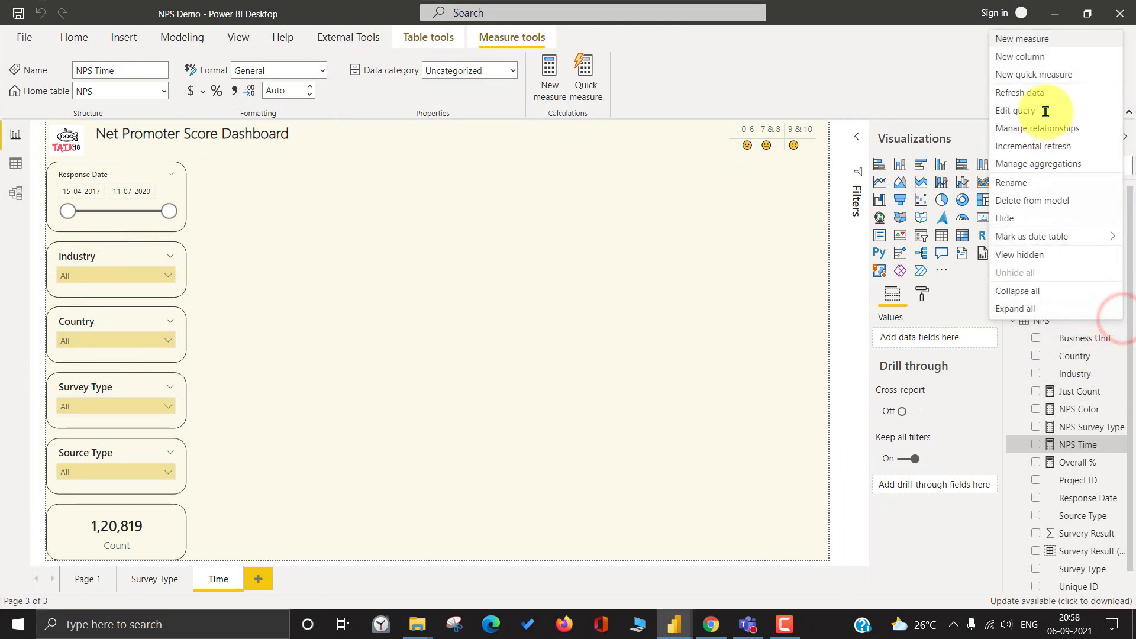
pyautogui.click(1041, 40)
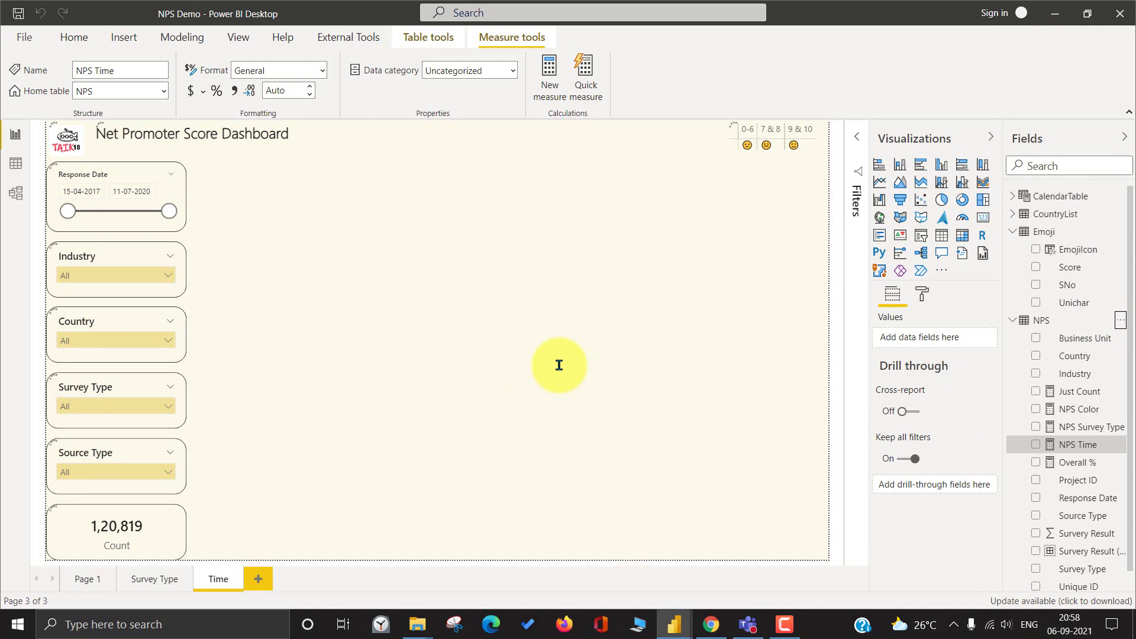
pyautogui.hotkey('ctrl', 'v')
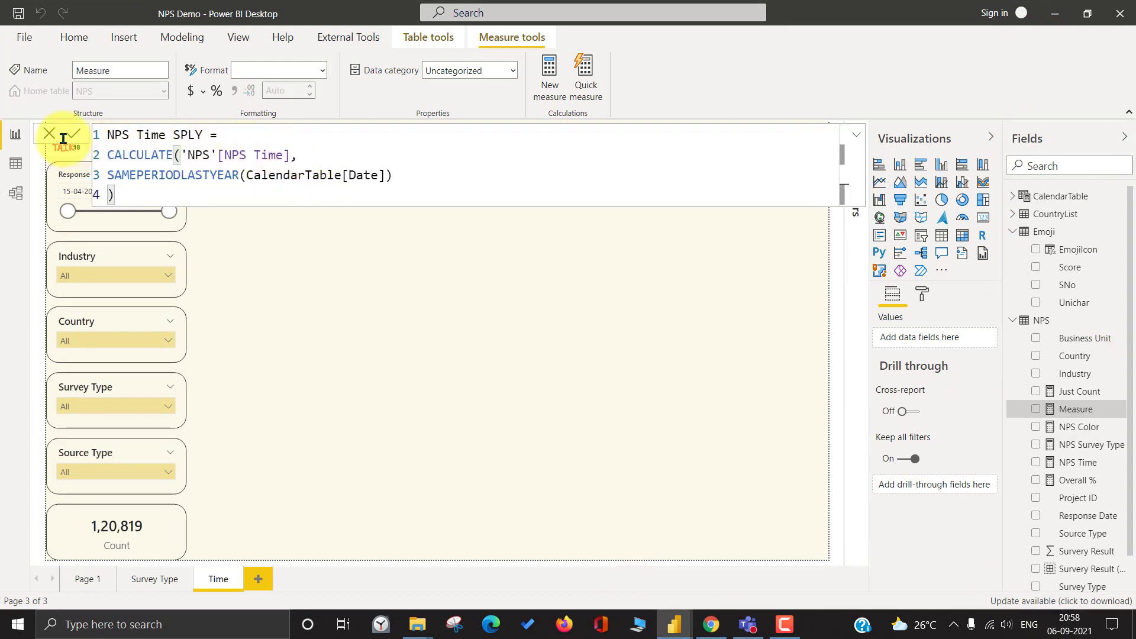
pyautogui.click(74, 130)
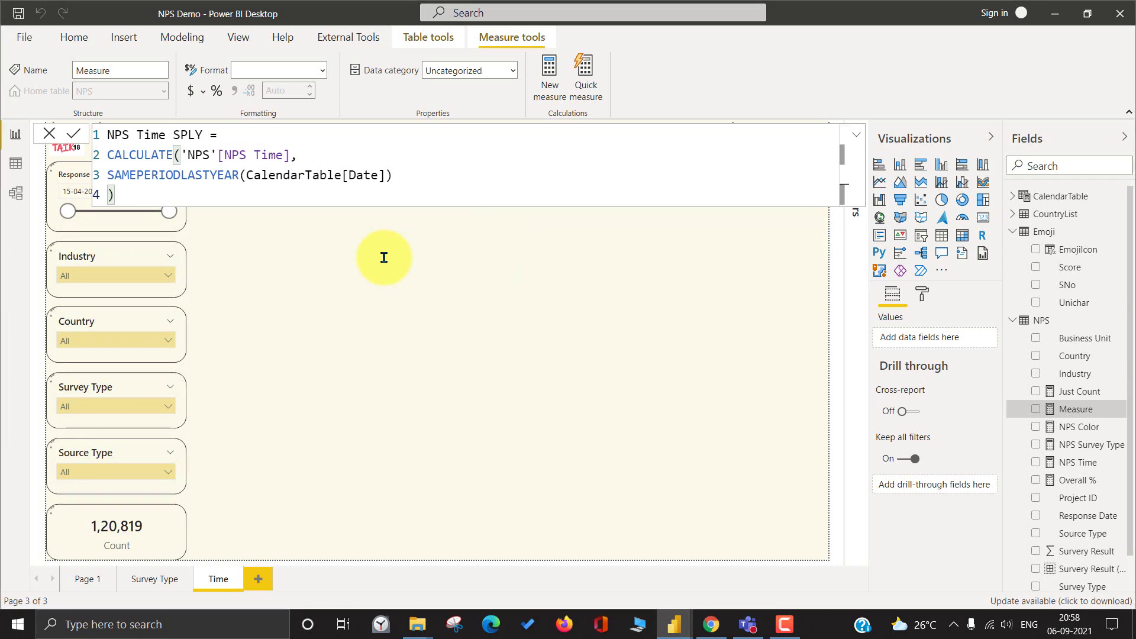
pyautogui.click(232, 177)
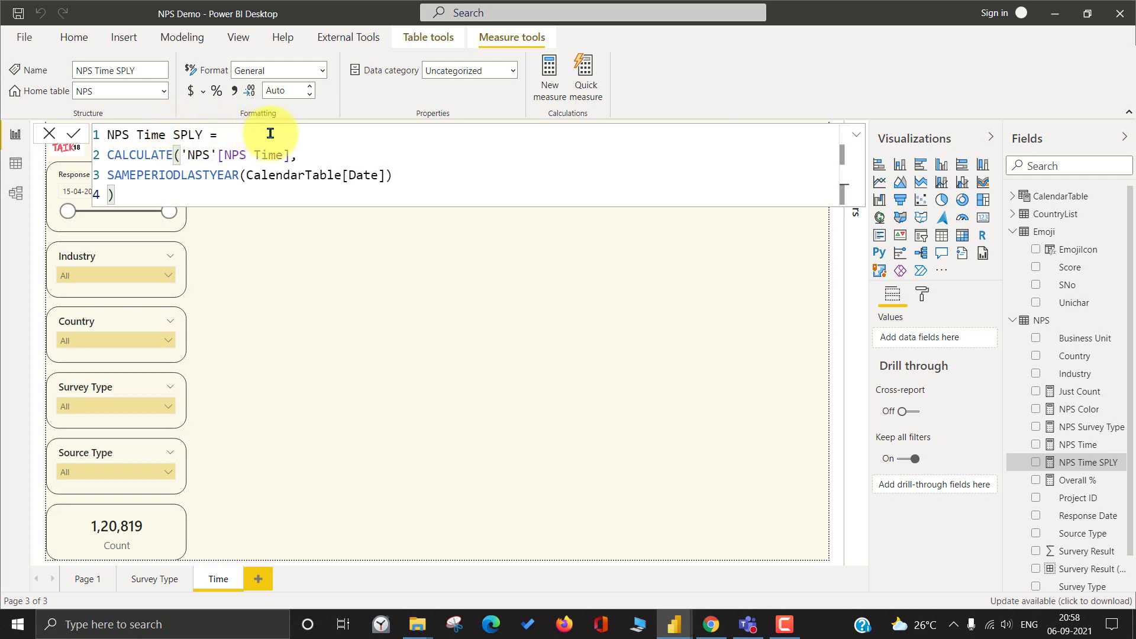
pyautogui.click(49, 133)
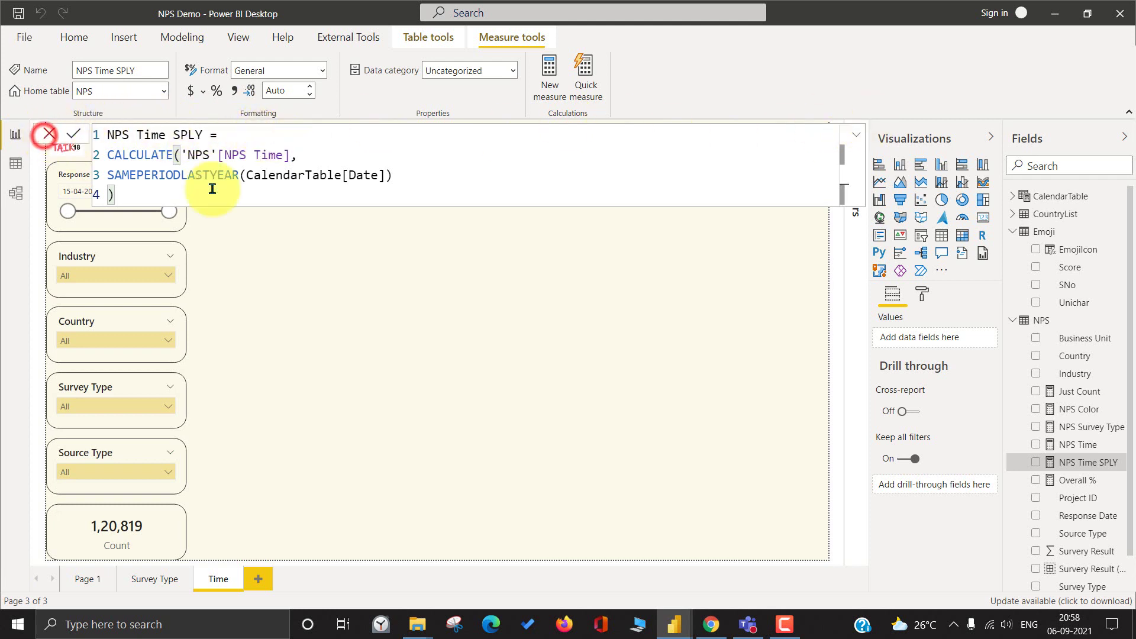
pyautogui.click(260, 211)
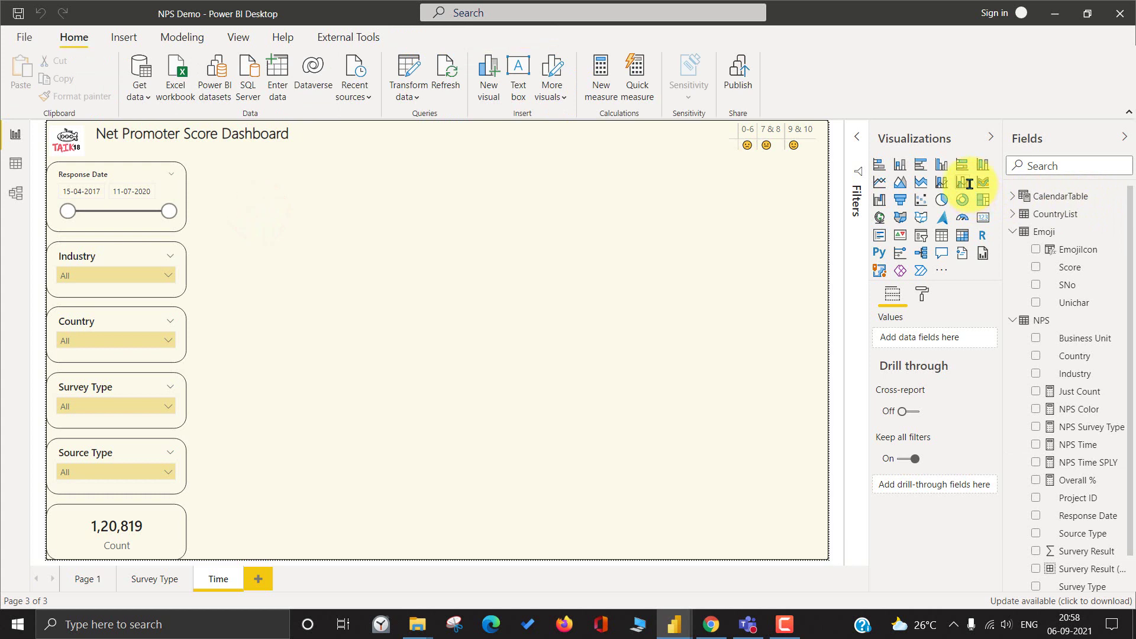
# - Add a line chart to the Time page and resize it to fill the empty area beside the slicers
pyautogui.click(879, 182)
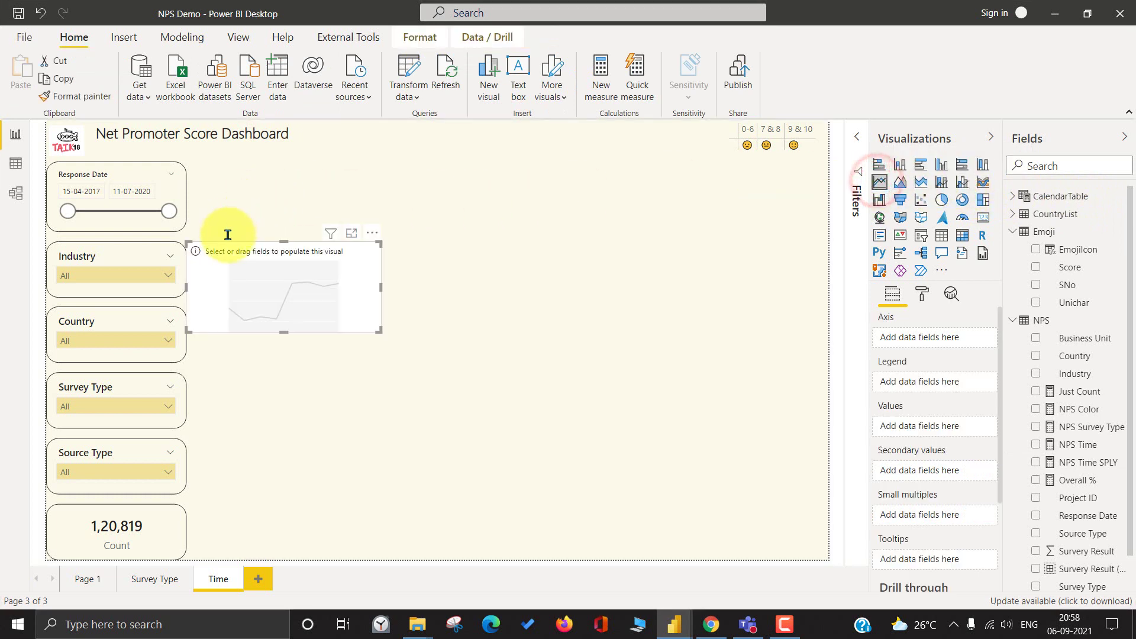
pyautogui.moveTo(213, 266); pyautogui.dragTo(225, 185)
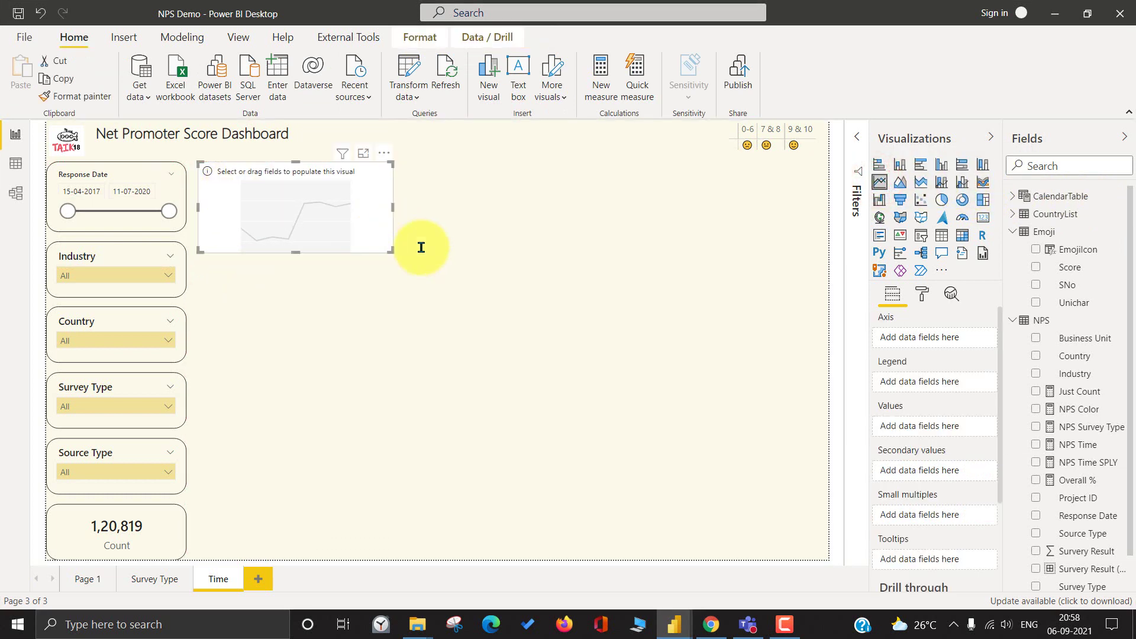
pyautogui.moveTo(393, 250); pyautogui.dragTo(827, 558)
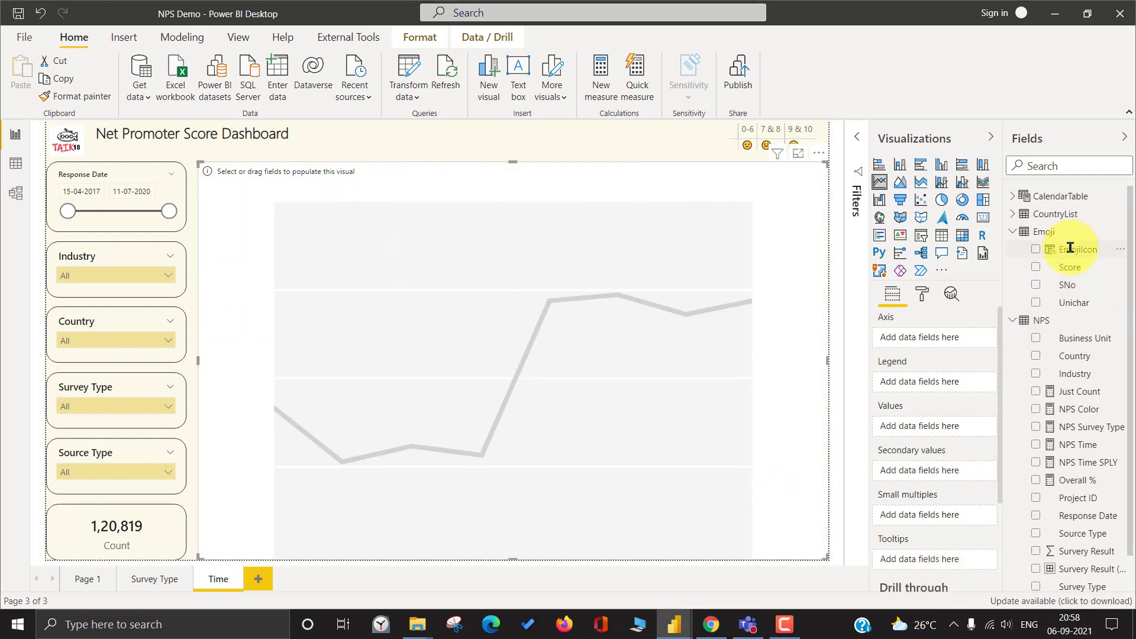
# - Set MonthYear from CalendarTable as the line chart's axis and Just Count as its values
pyautogui.click(1013, 196)
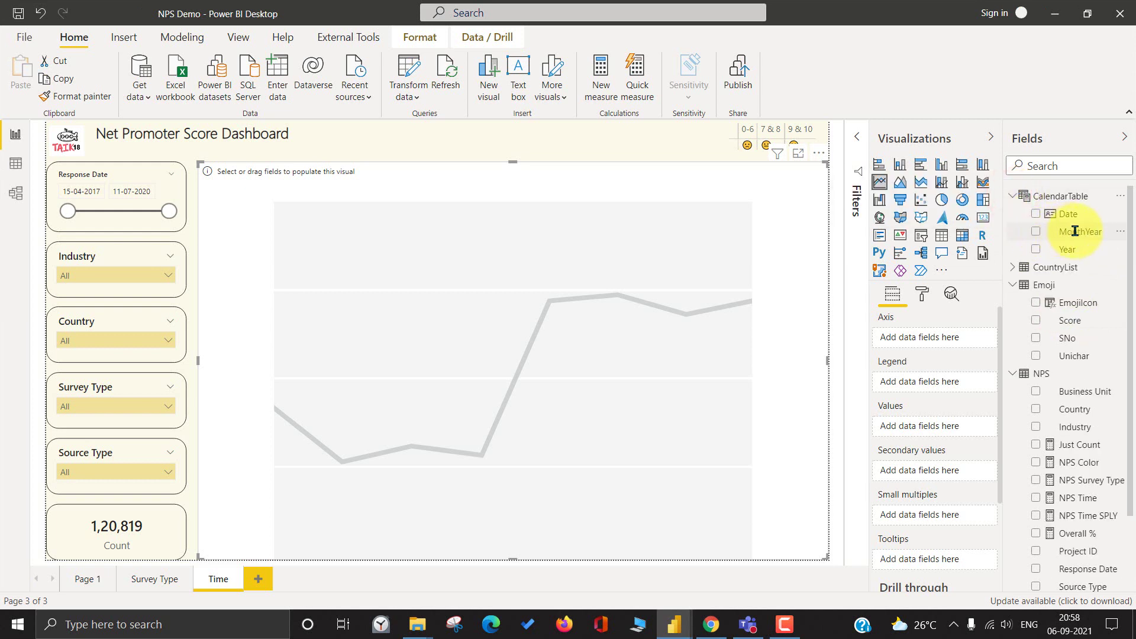
pyautogui.moveTo(1076, 231); pyautogui.dragTo(921, 337)
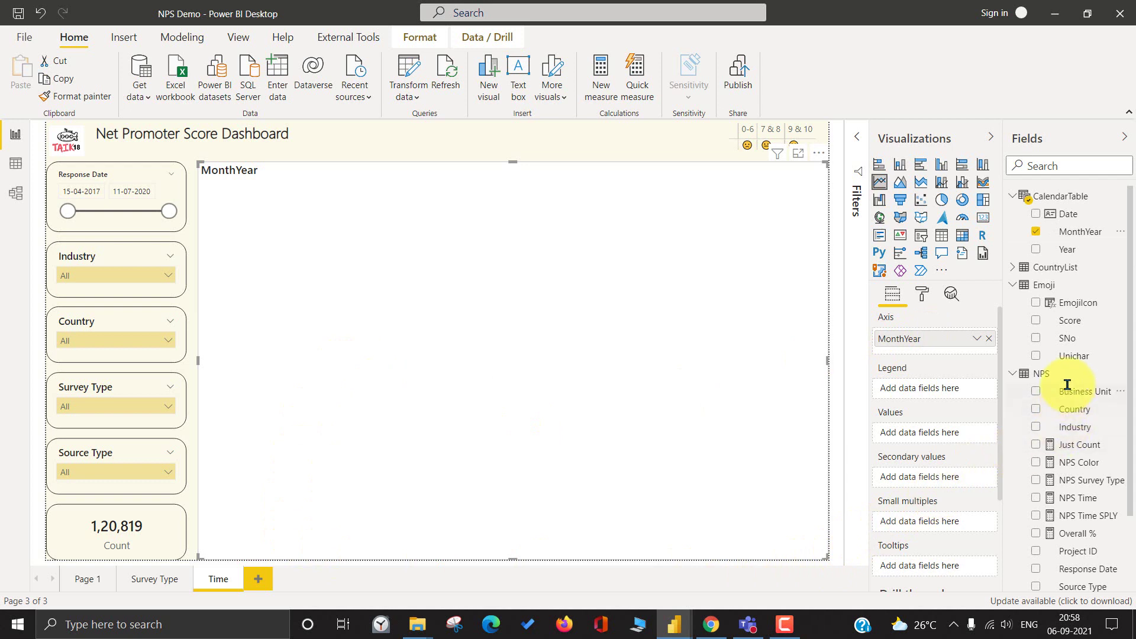
pyautogui.moveTo(1074, 441)
pyautogui.mouseDown()
pyautogui.moveTo(946, 457)
pyautogui.moveTo(926, 431)
pyautogui.mouseUp()
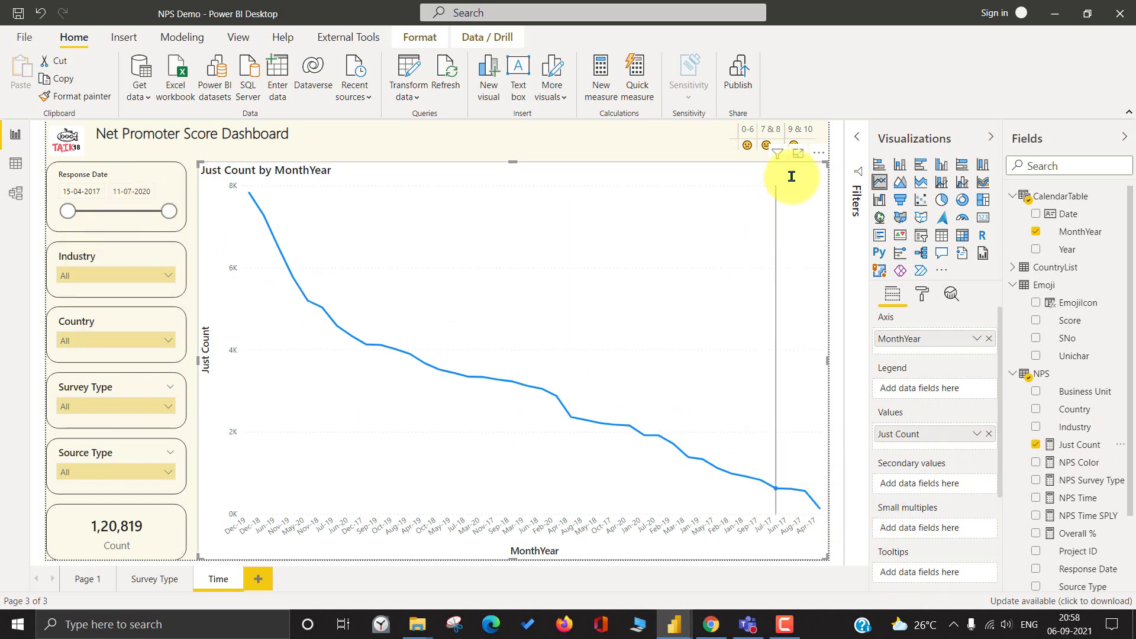
# - Sort the line chart ascending by MonthYear and remove Just Count from its values
pyautogui.click(819, 152)
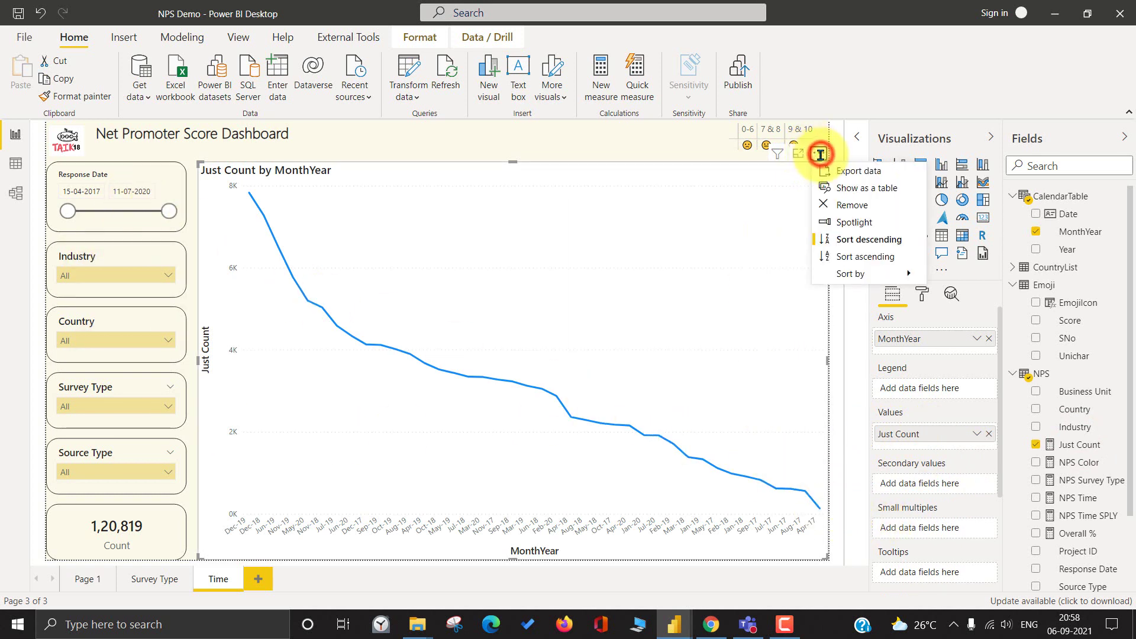
pyautogui.click(850, 256)
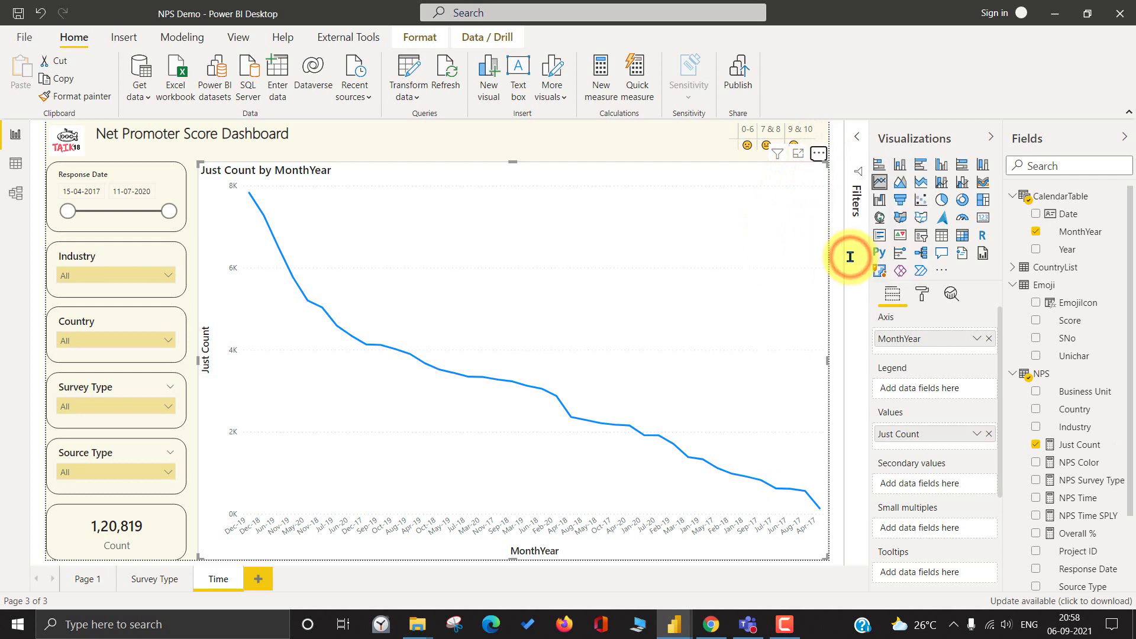
pyautogui.click(818, 153)
pyautogui.moveTo(852, 272)
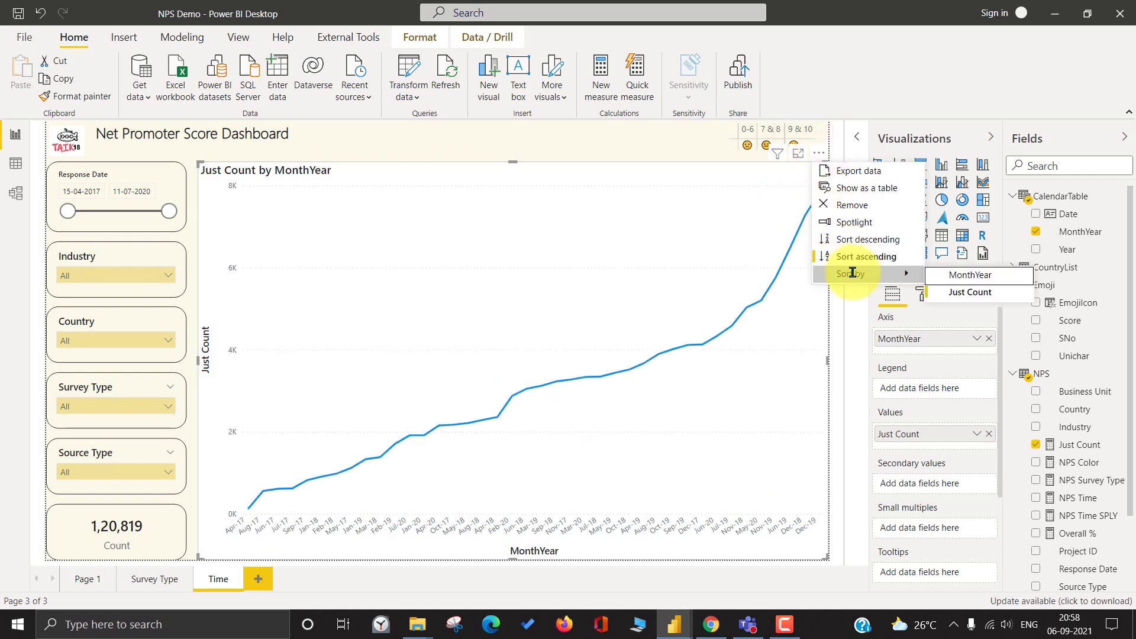
pyautogui.click(991, 276)
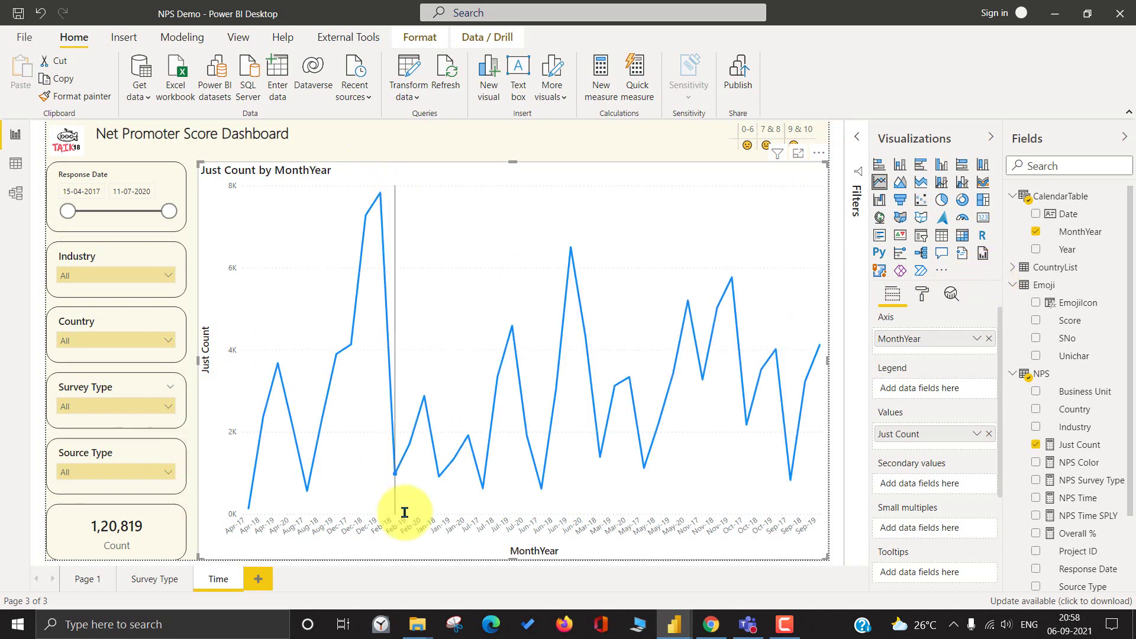
pyautogui.moveTo(596, 443)
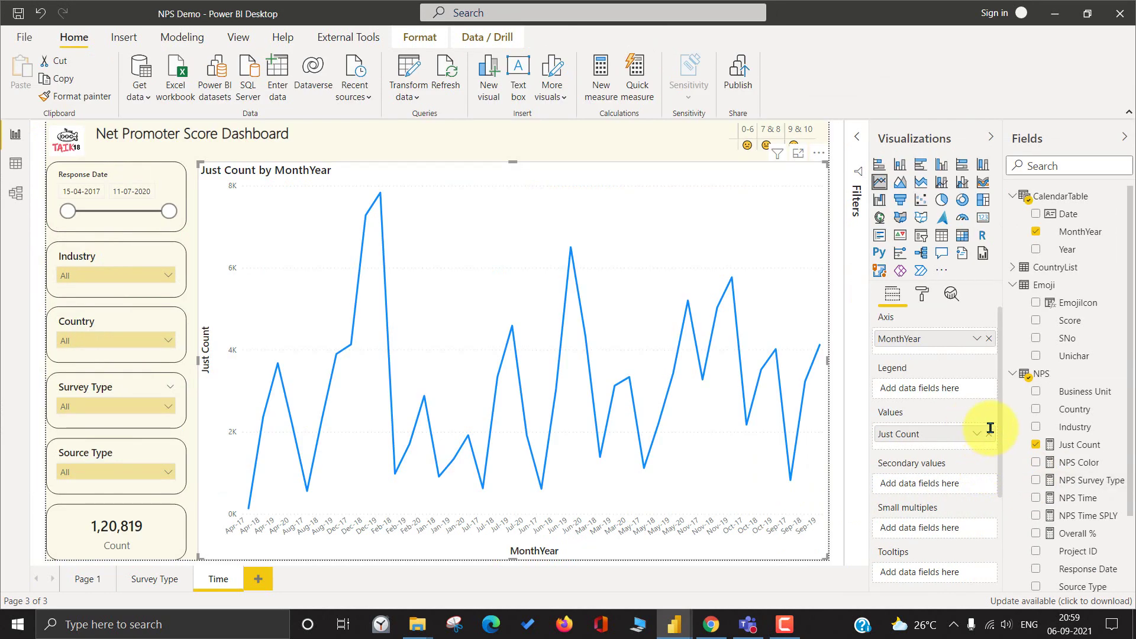
pyautogui.click(990, 435)
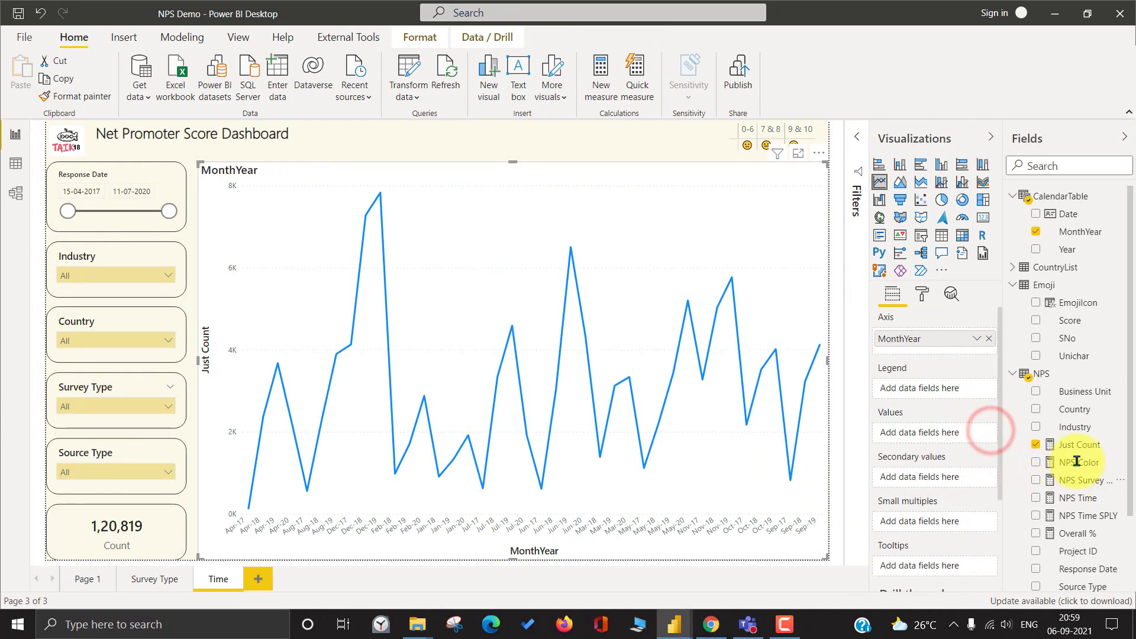
# - Format the NPS Time and NPS Time SPLY measures as percentages
pyautogui.click(1076, 496)
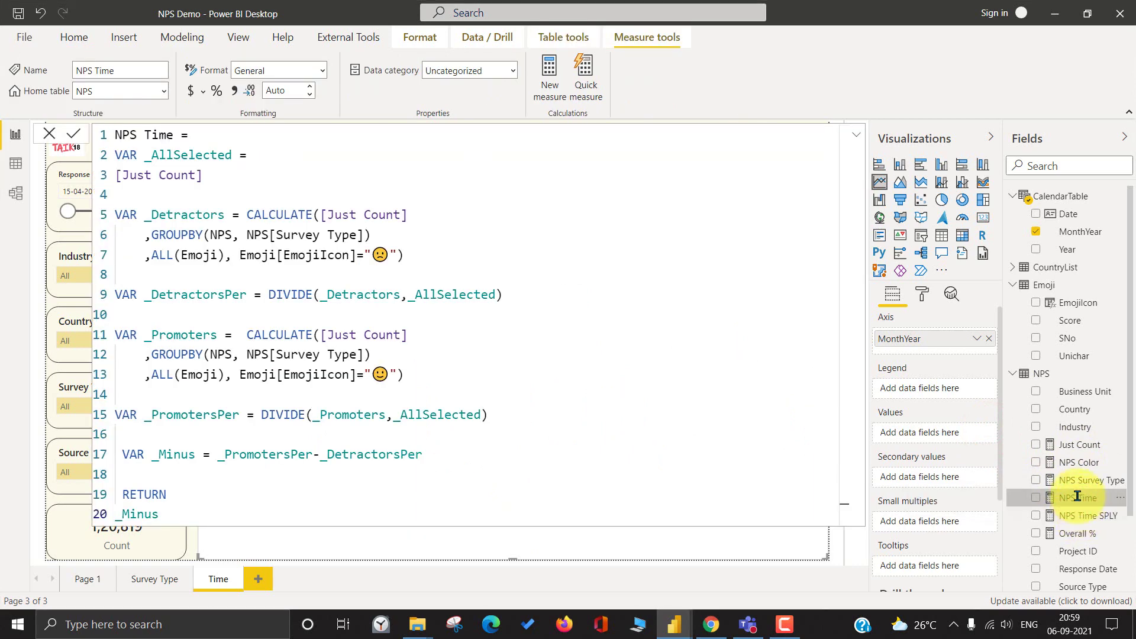
pyautogui.click(214, 92)
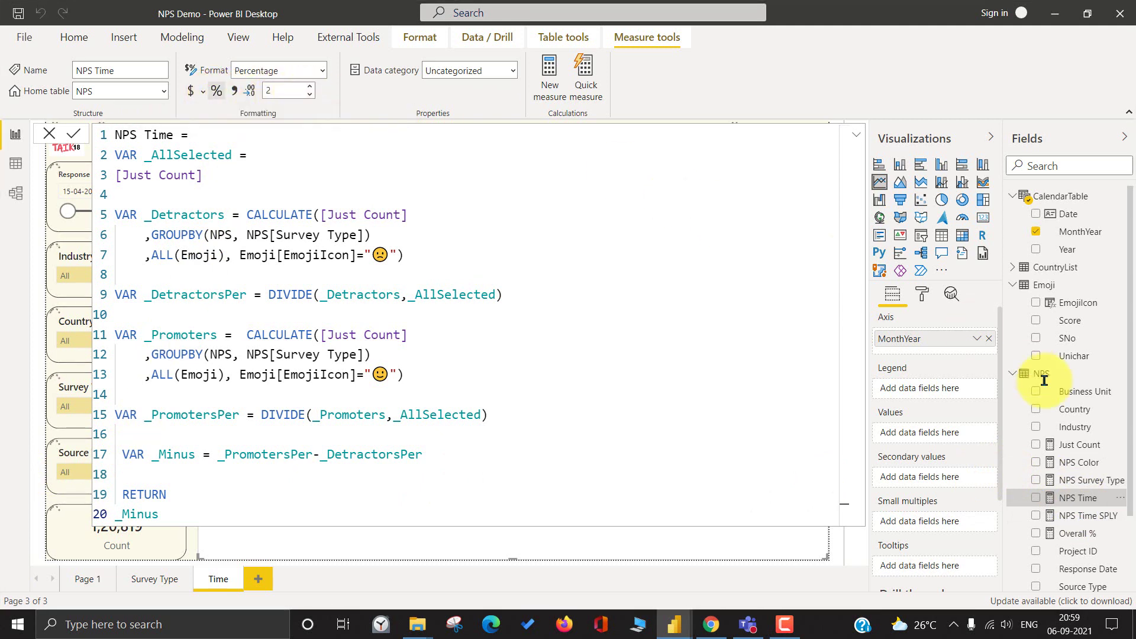
pyautogui.click(1077, 514)
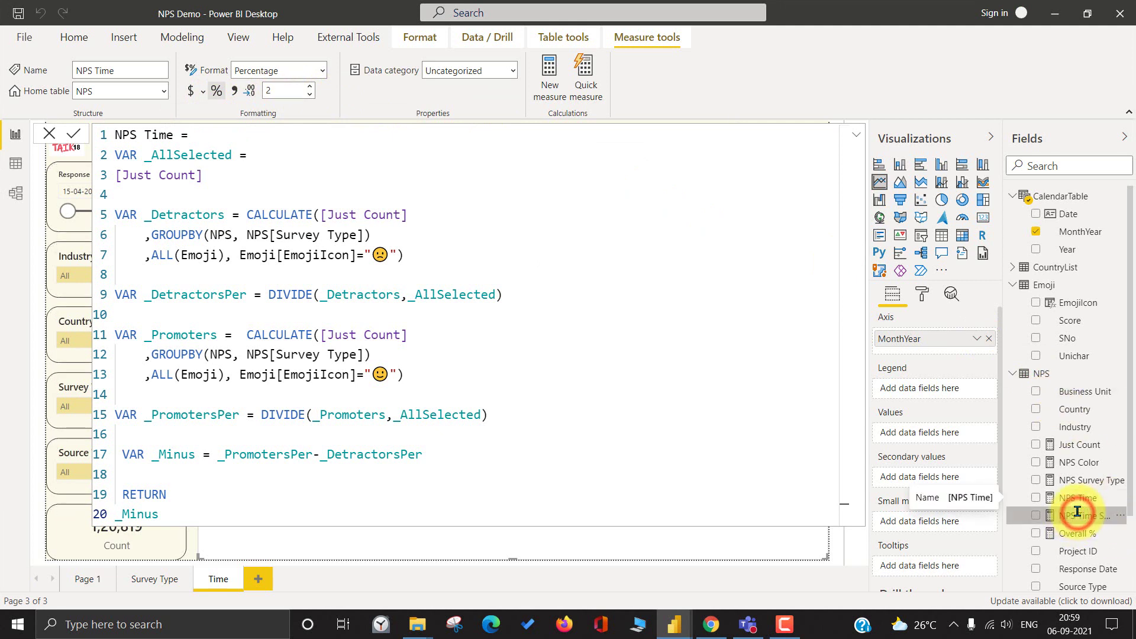
pyautogui.click(218, 92)
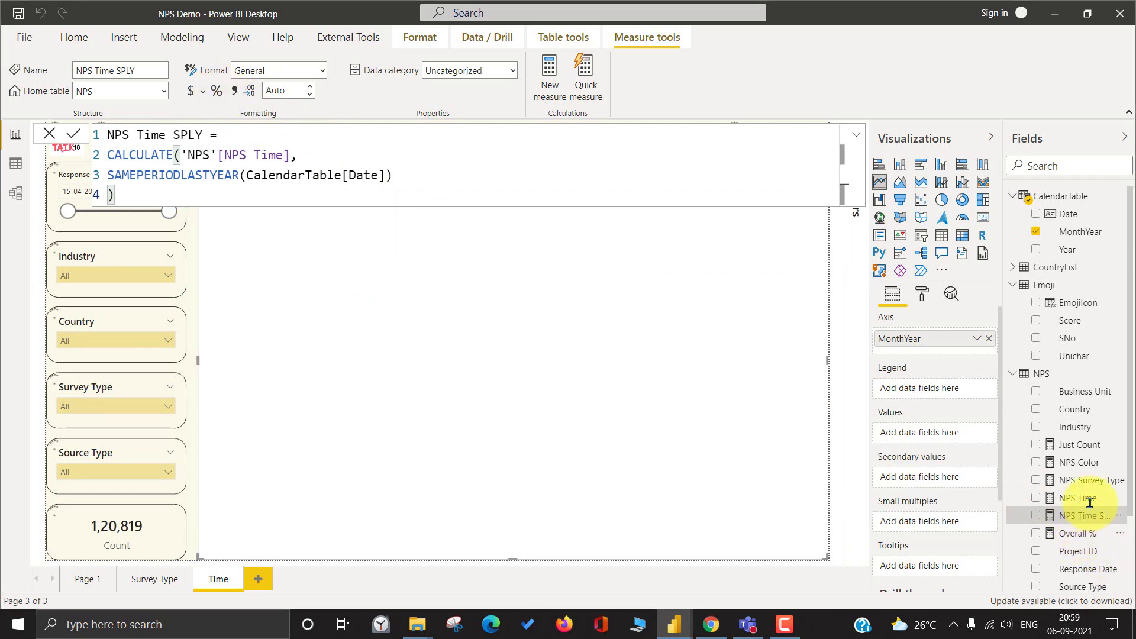
# - Add NPS Time and NPS Time SPLY to the line chart's values and close the formula editor
pyautogui.moveTo(1039, 467); pyautogui.dragTo(941, 432)
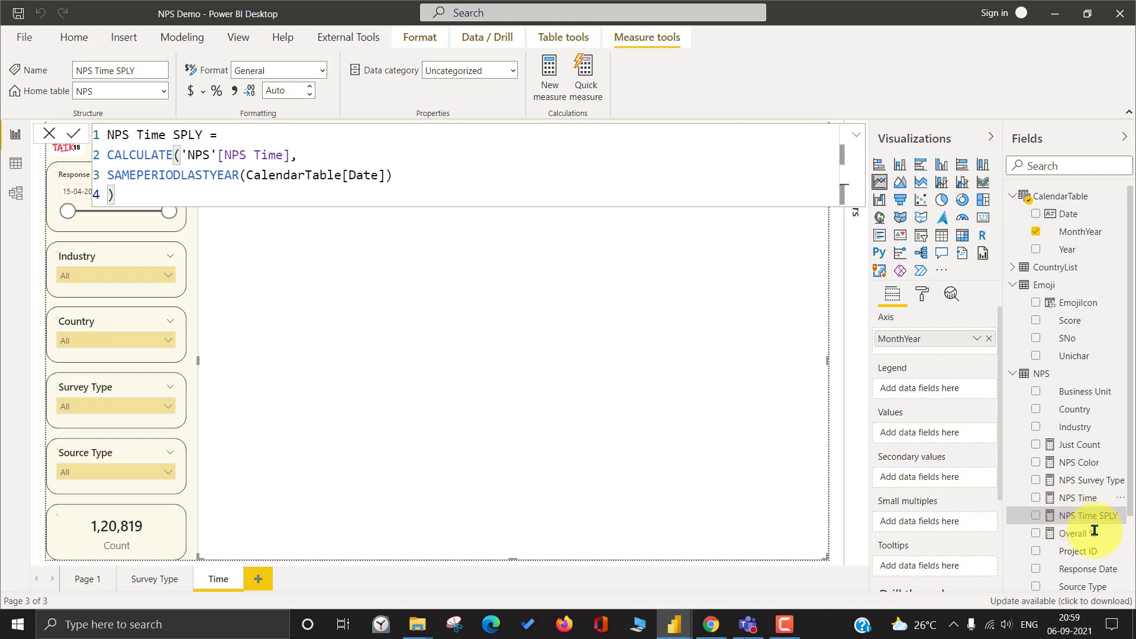
pyautogui.moveTo(1069, 496); pyautogui.dragTo(933, 430)
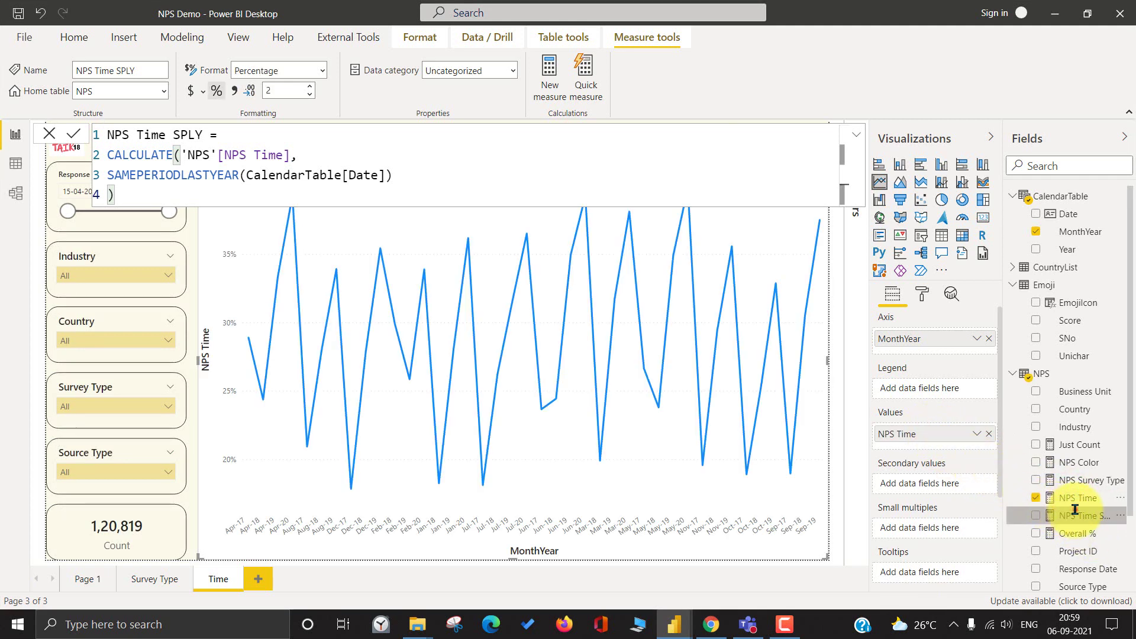
pyautogui.moveTo(1076, 510); pyautogui.dragTo(928, 446)
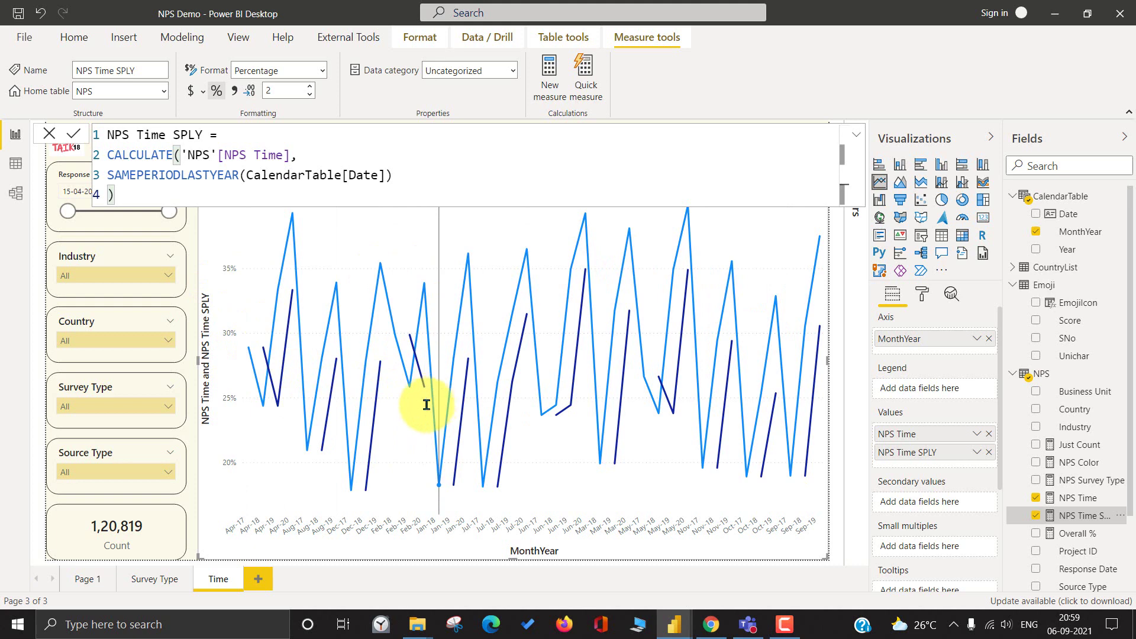
pyautogui.click(47, 131)
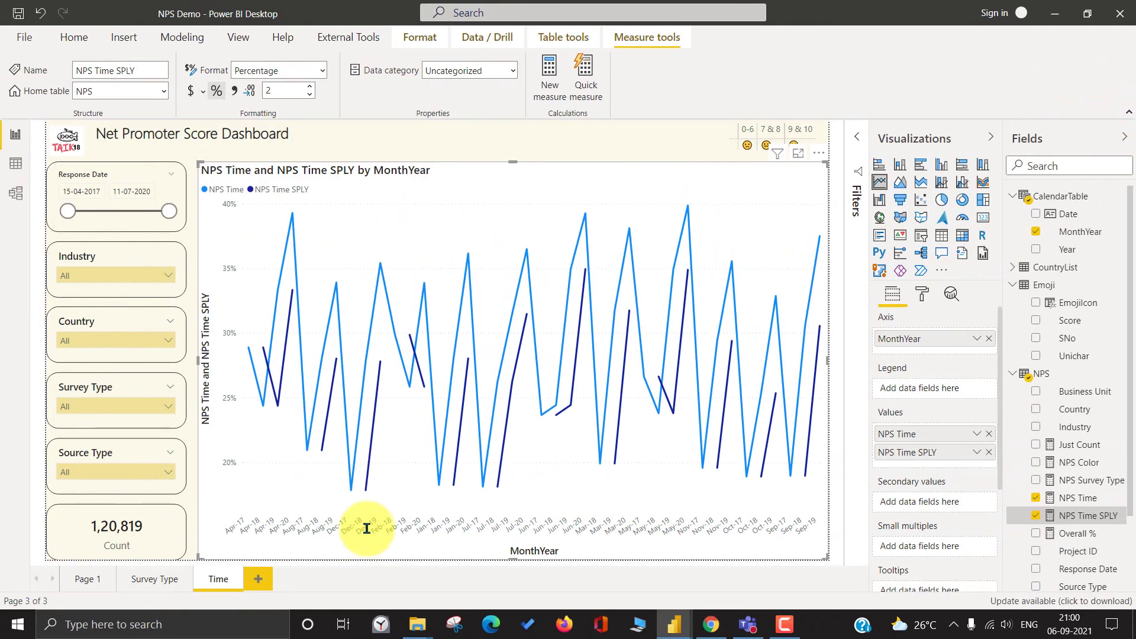
# - Open the CalendarTable formula in the data view and add a column name "YearMonthNr" on a new line after MonthYear
pyautogui.click(15, 161)
pyautogui.click(1065, 193)
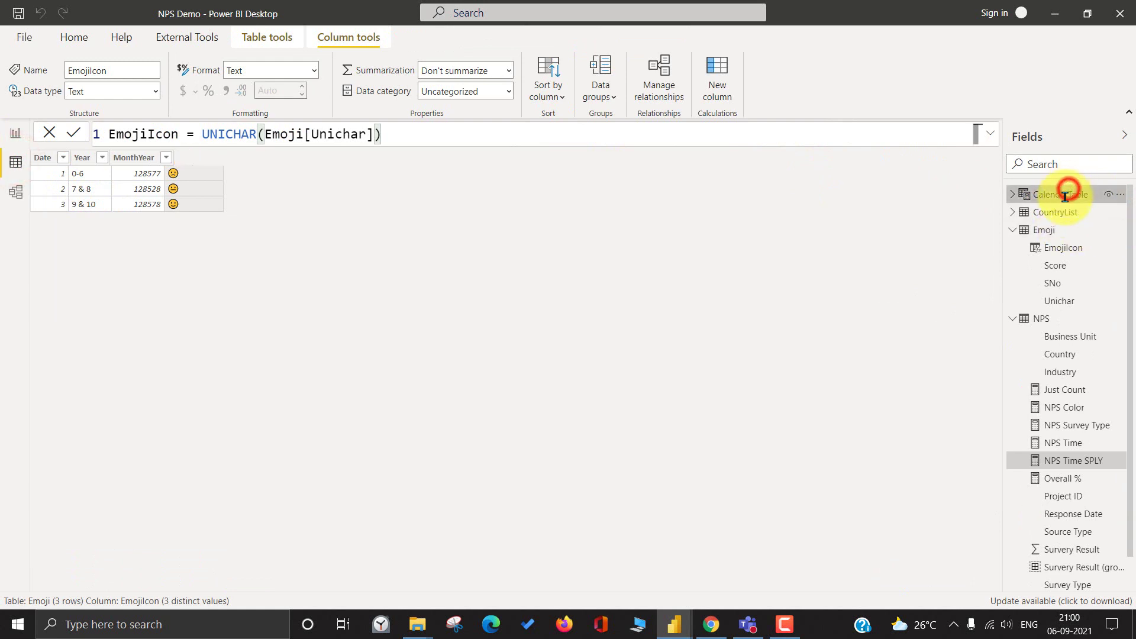
pyautogui.click(45, 133)
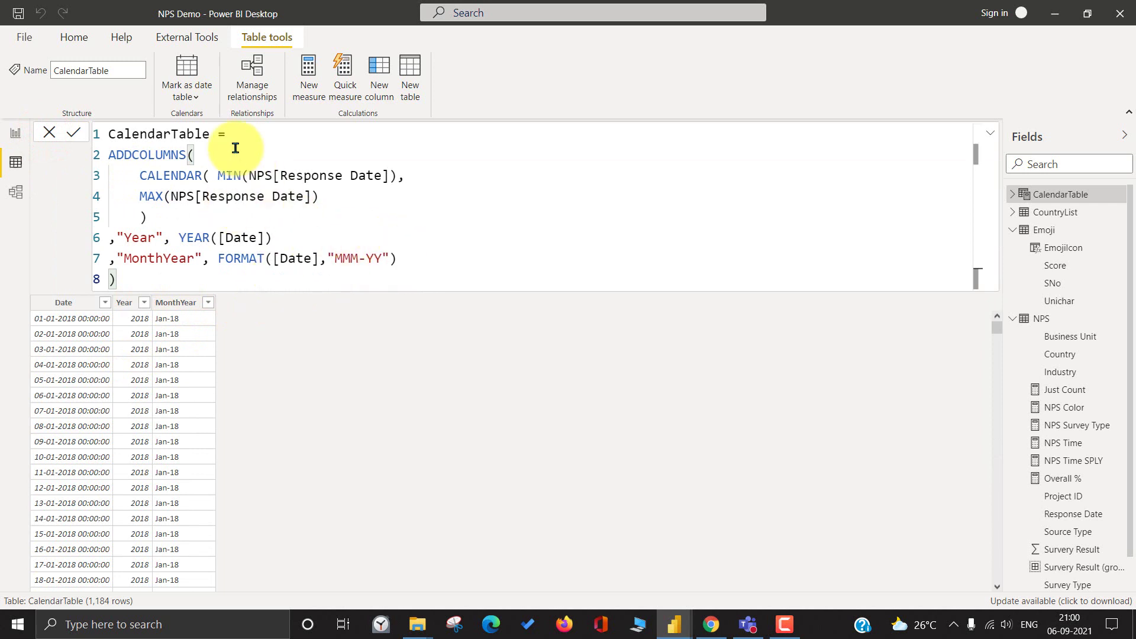
pyautogui.click(439, 259)
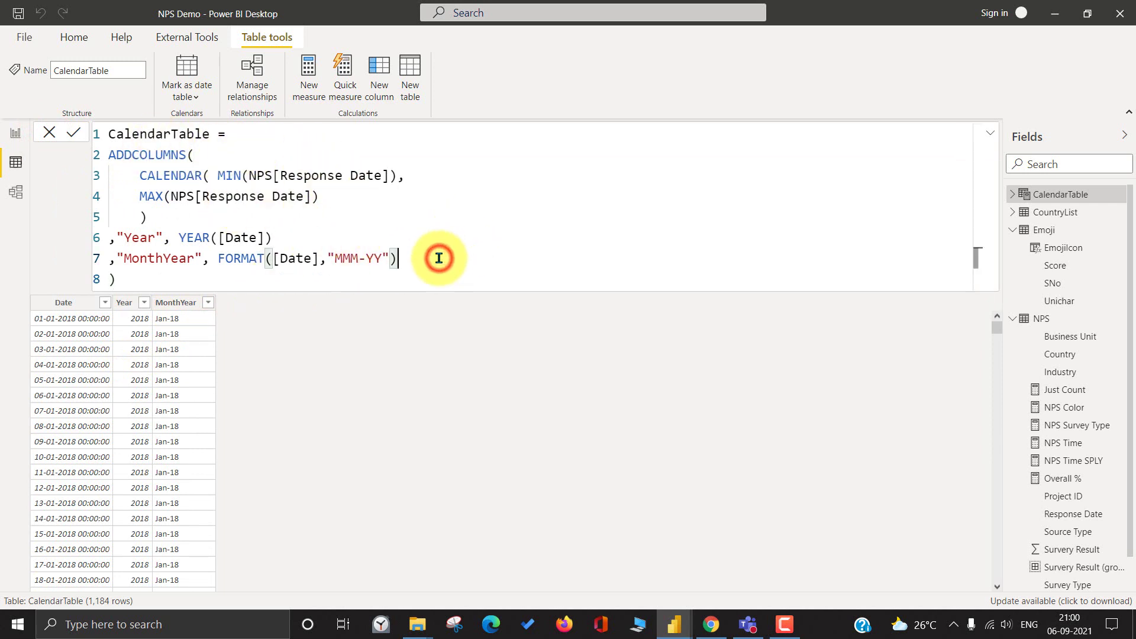
pyautogui.press('Return')
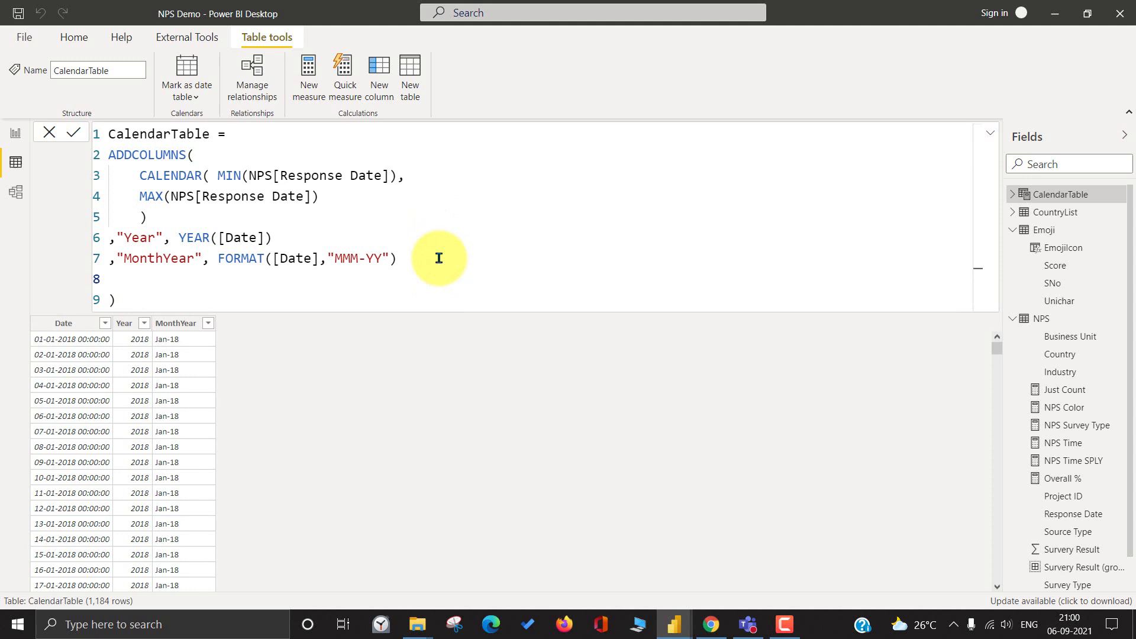
pyautogui.write(',"YearMonthNr')
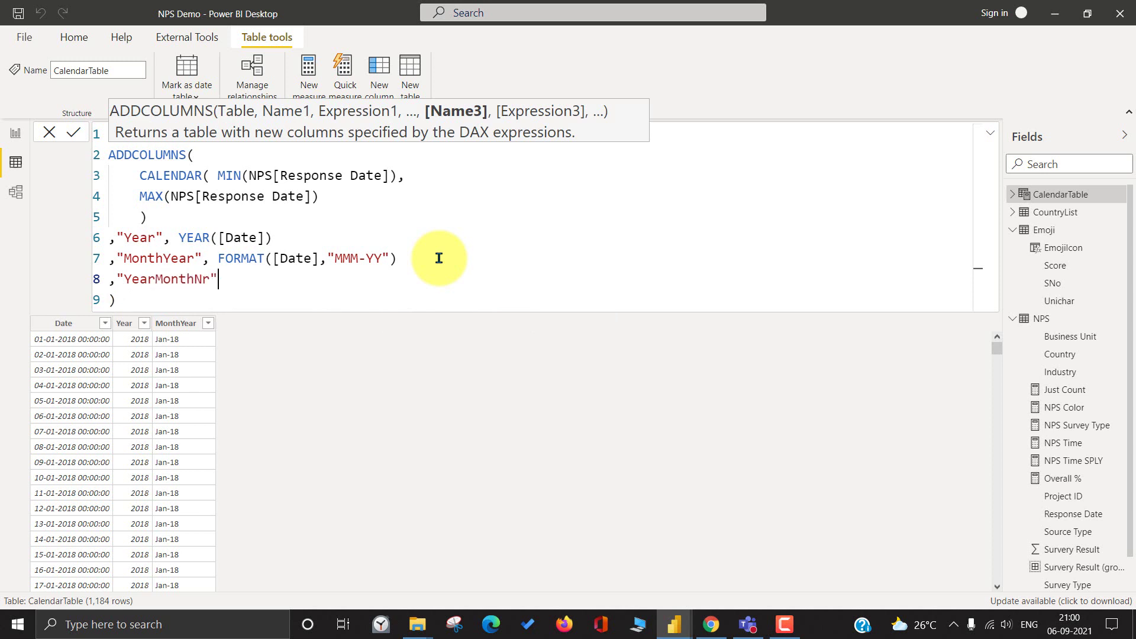
# - Complete the YearMonthNr column expression with FORMAT([Date],"YYYYMM") and commit the CalendarTable formula
pyautogui.write('",for')
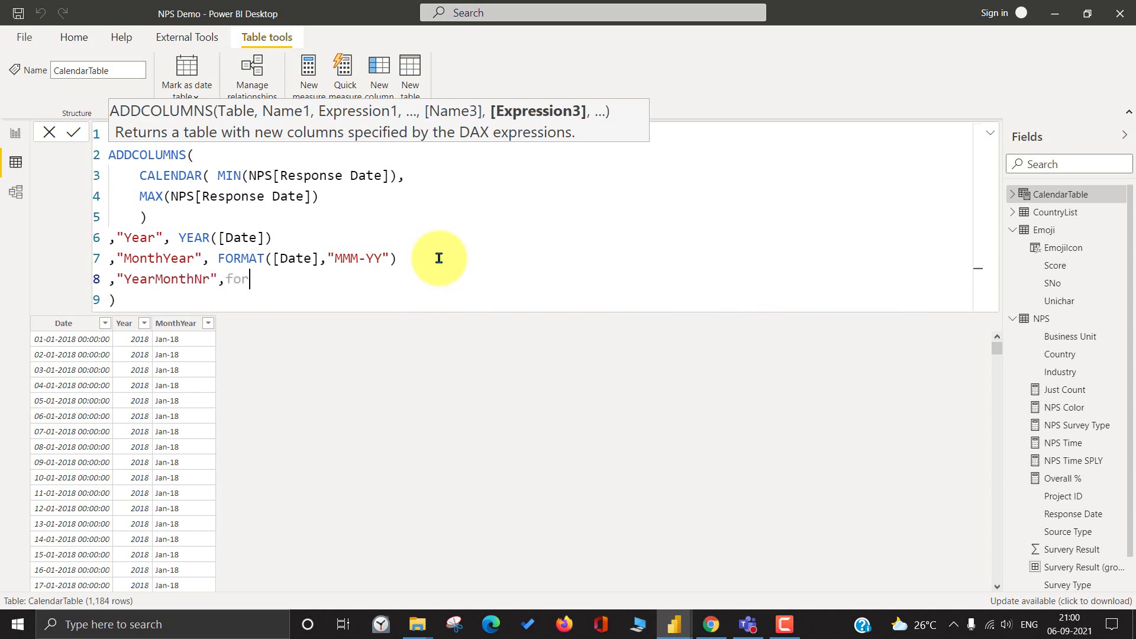
pyautogui.write('mat')
pyautogui.press('Tab')
pyautogui.write('date')
pyautogui.press('Tab')
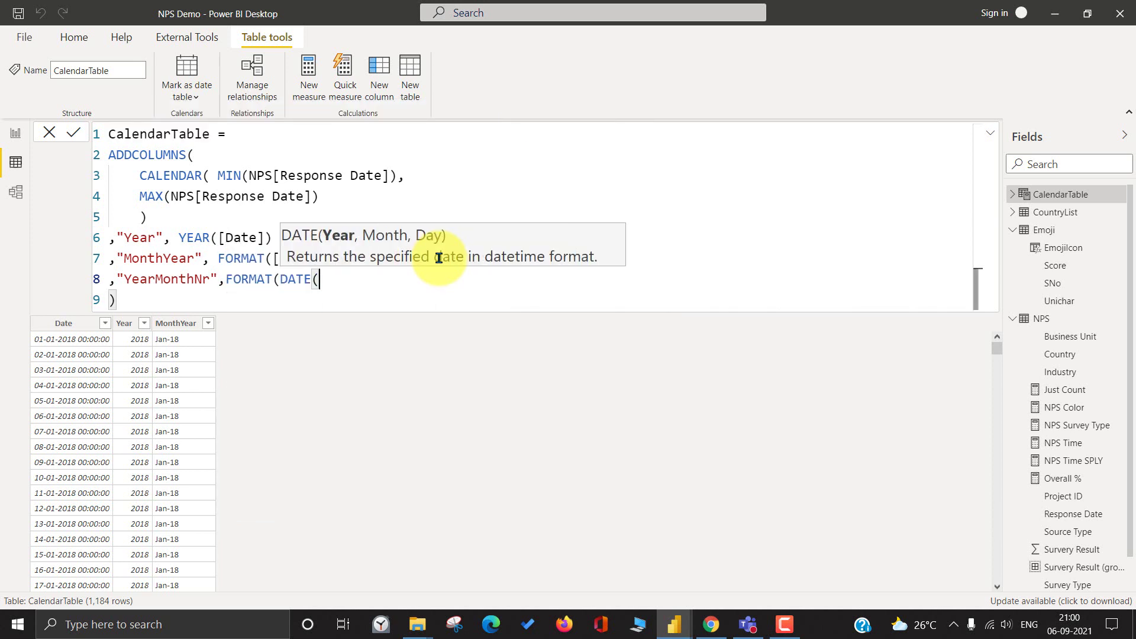
pyautogui.press('BackSpace')
pyautogui.press('BackSpace')
pyautogui.press('Up')
pyautogui.press('Up')
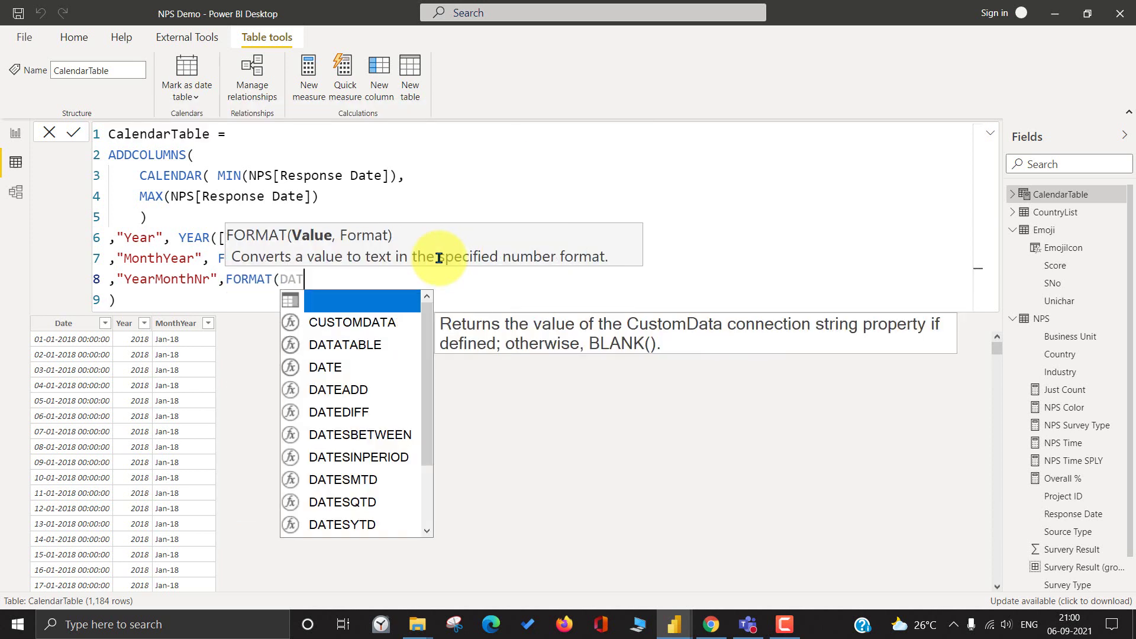
pyautogui.press('Tab')
pyautogui.write(',')
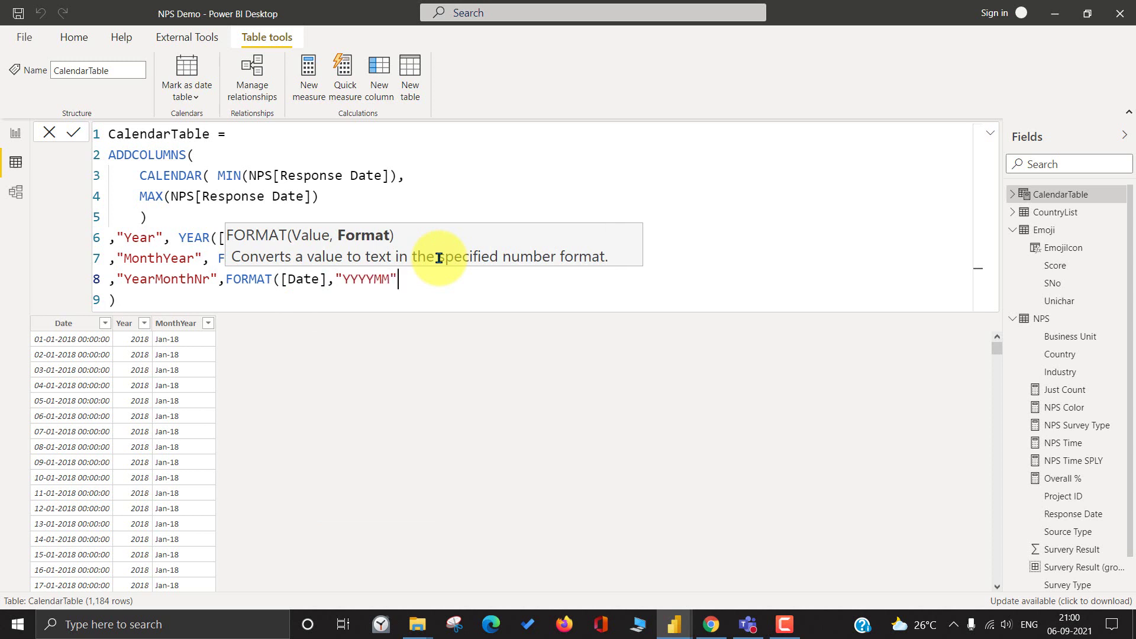
pyautogui.write('"YYYYMM")')
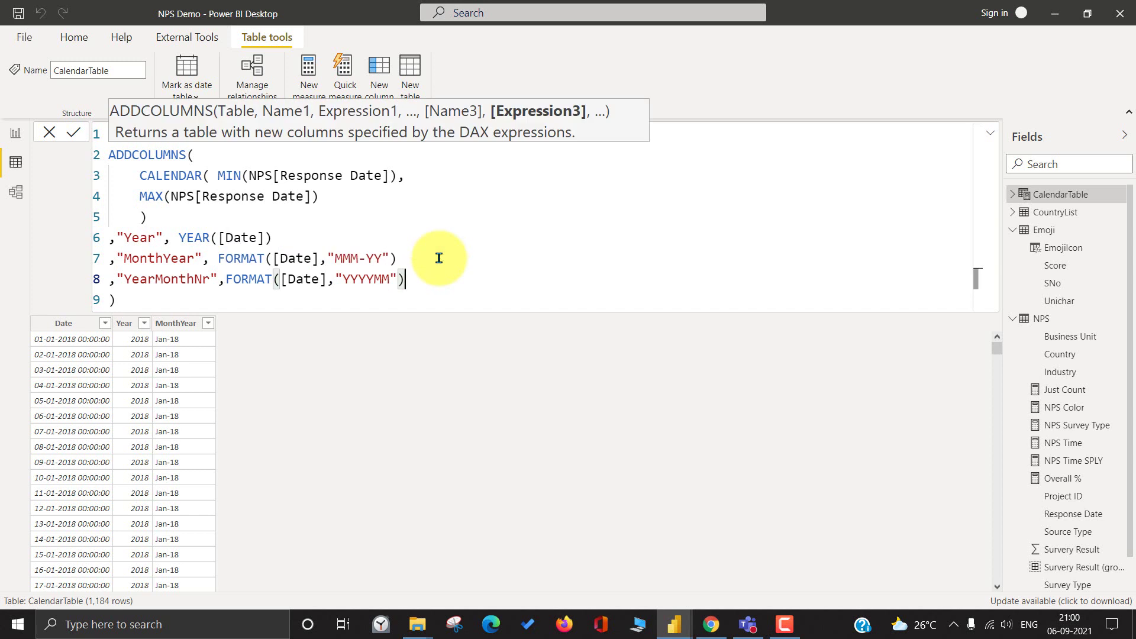
pyautogui.press('Return')
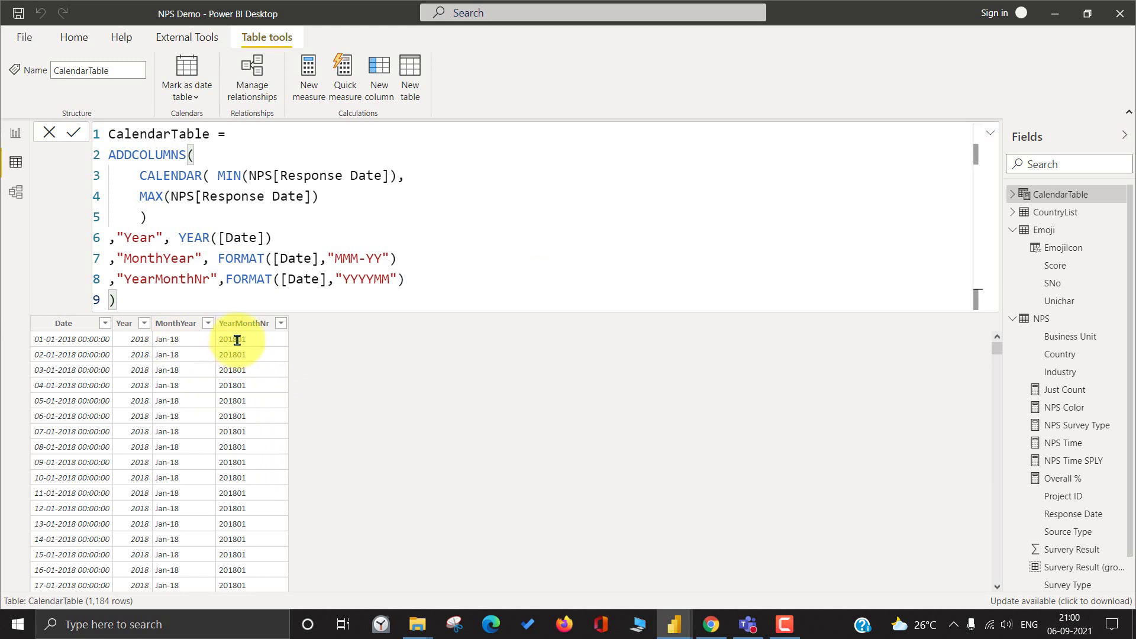
# - Check the YearMonthNr values against MonthYear in CalendarTable and set the MonthYear column to sort by YearMonthNr
pyautogui.scroll(-20, 256, 406)
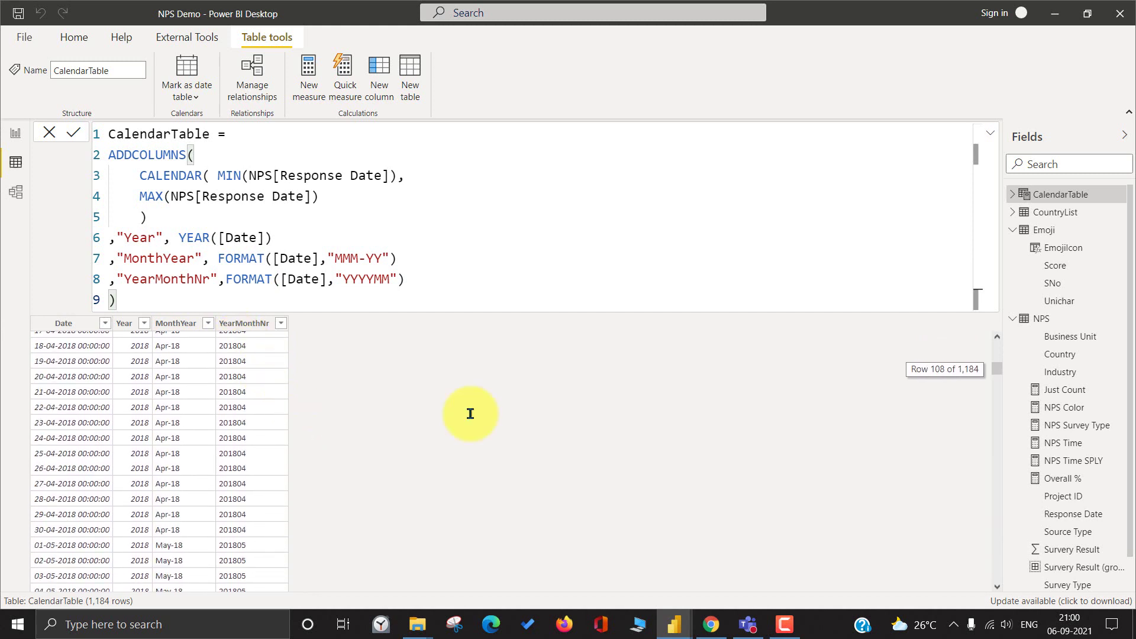
pyautogui.scroll(-1, 470, 413)
pyautogui.moveTo(996, 367); pyautogui.dragTo(996, 407)
pyautogui.scroll(5, 196, 388)
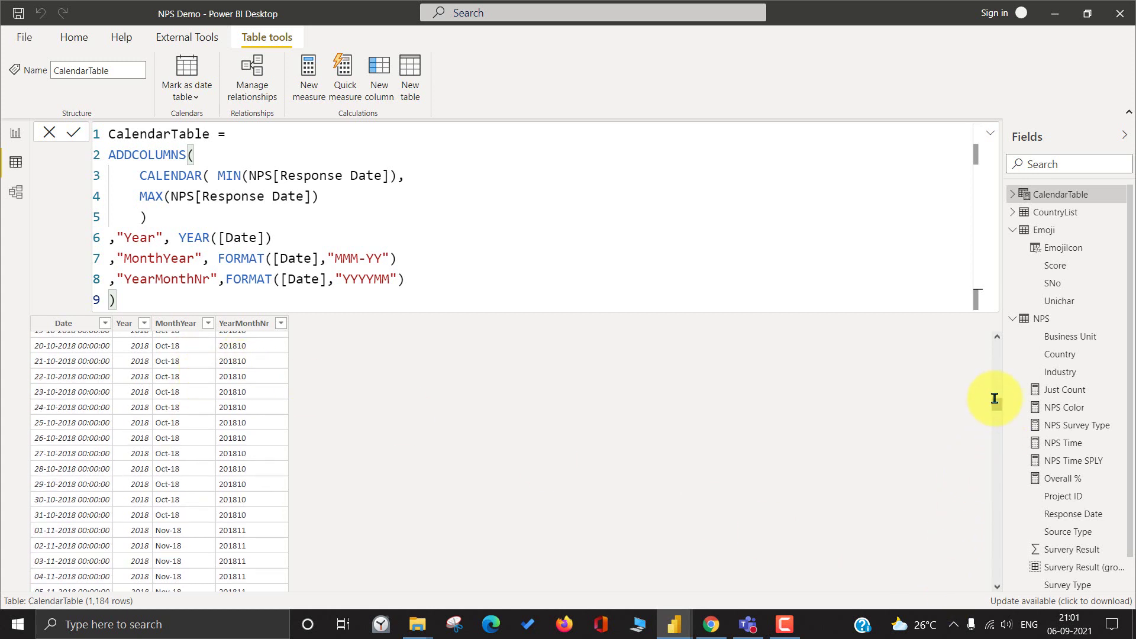
pyautogui.moveTo(996, 403); pyautogui.dragTo(997, 350)
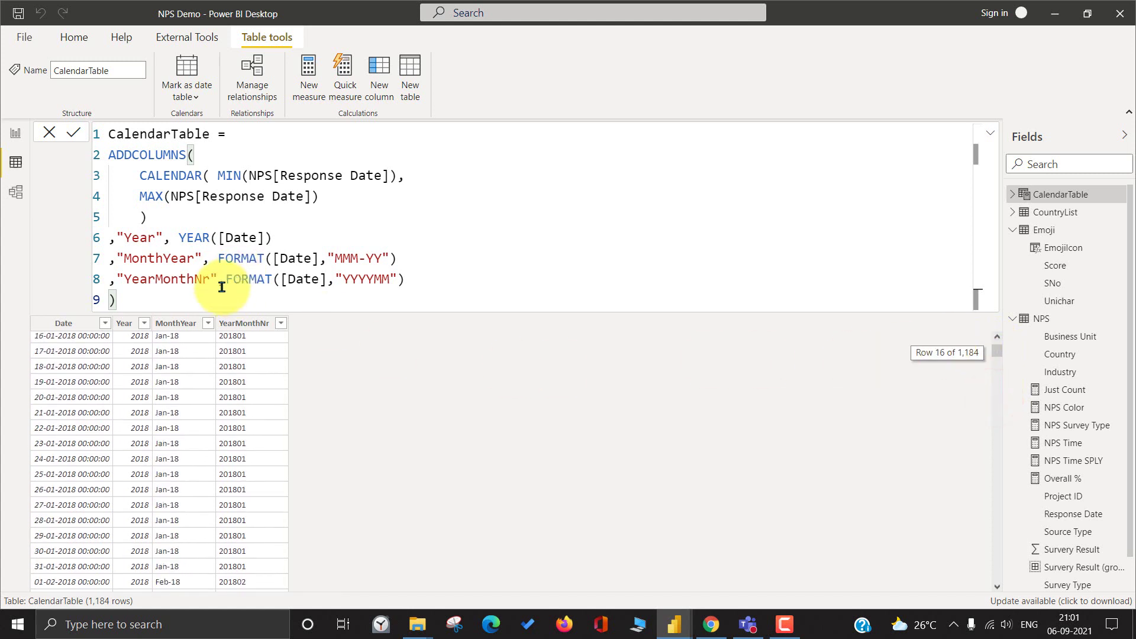
pyautogui.click(176, 322)
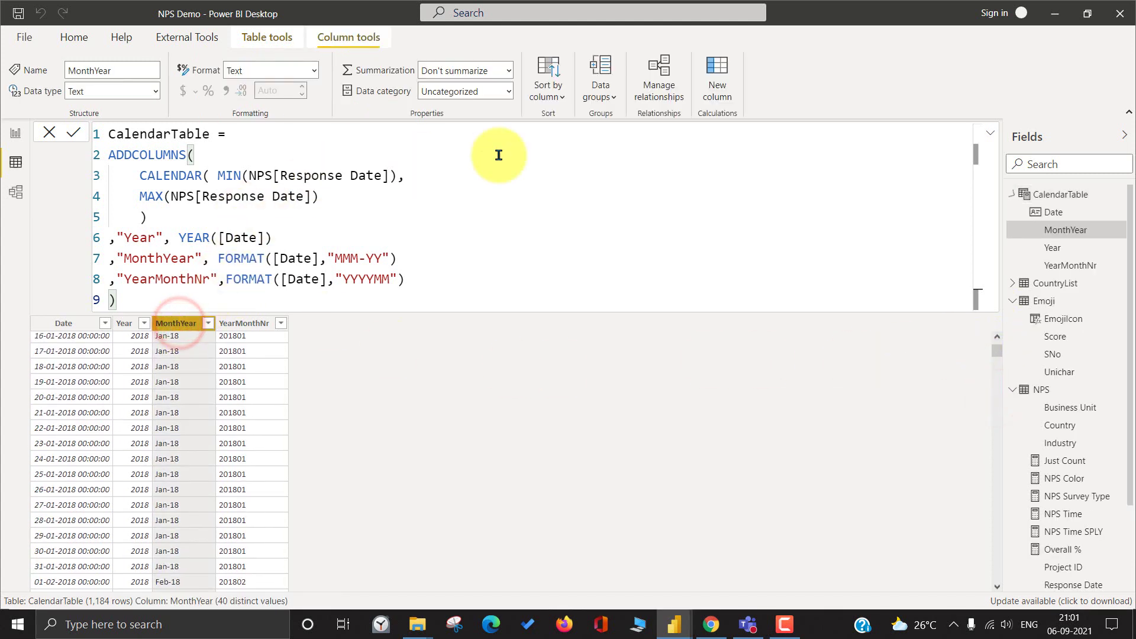
pyautogui.click(554, 99)
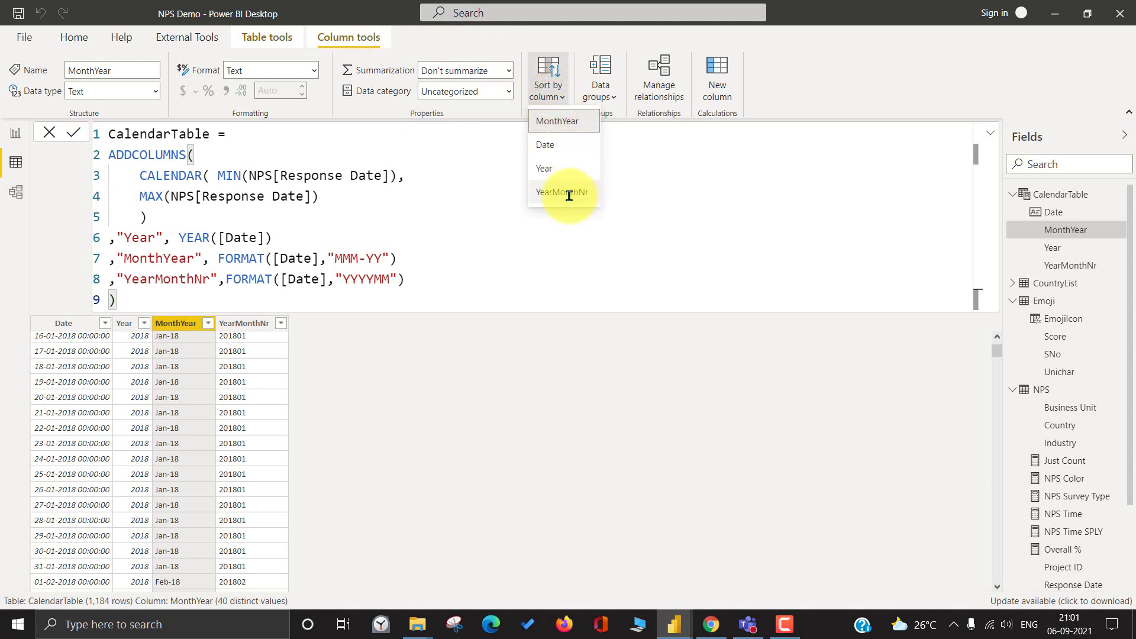
pyautogui.click(563, 197)
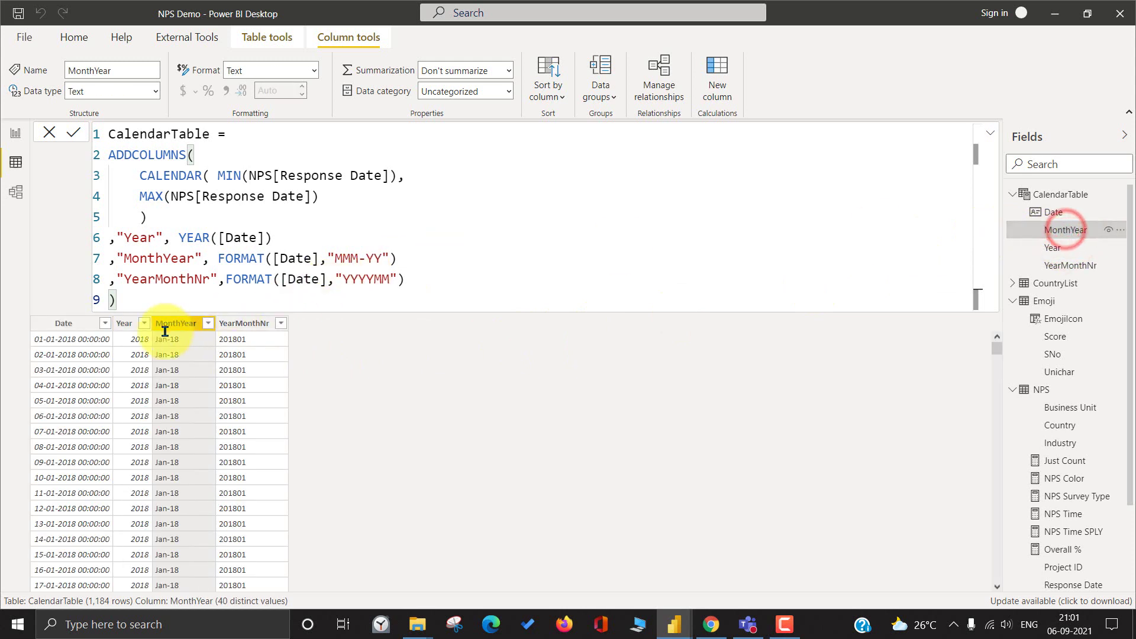
# - Try to sort the MonthYear column by the Date column and dismiss the dialog
pyautogui.click(557, 96)
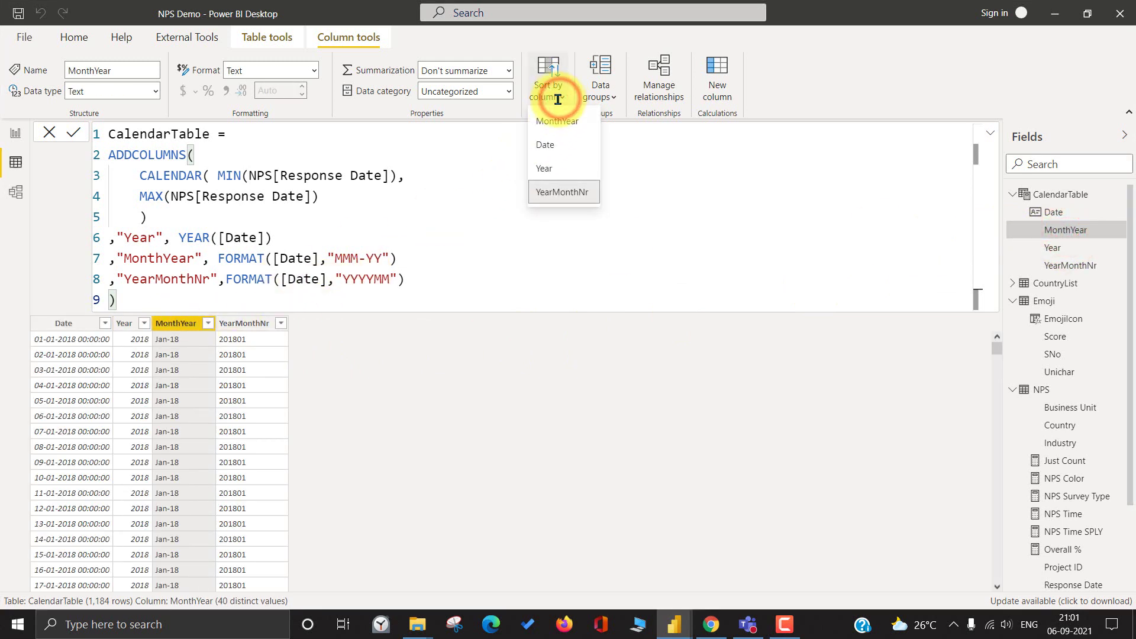
pyautogui.click(552, 144)
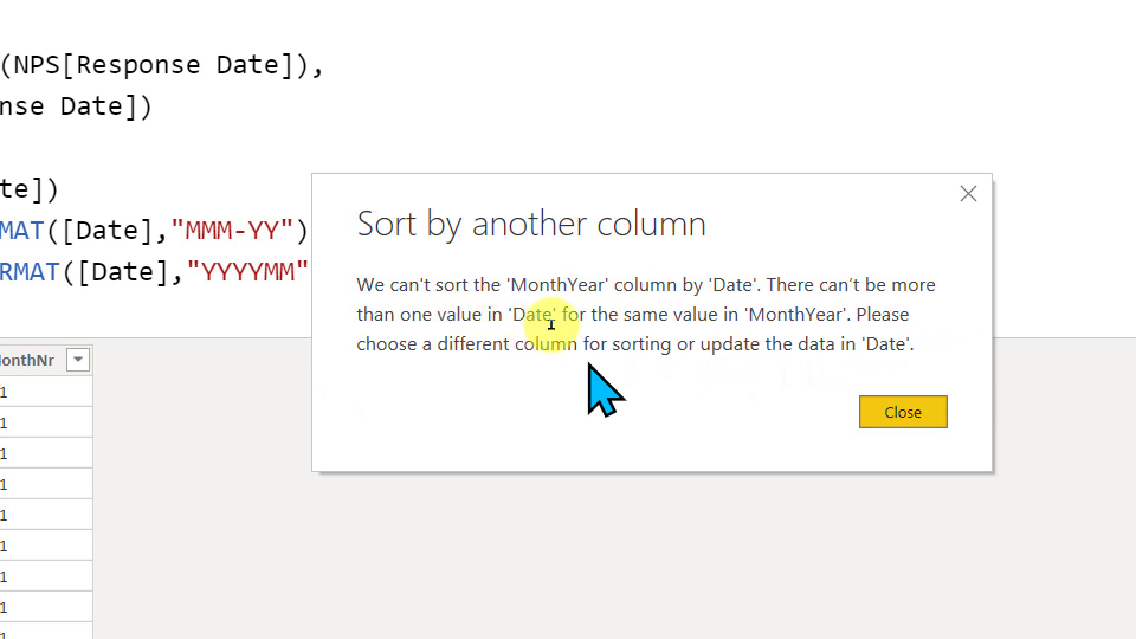
pyautogui.click(904, 412)
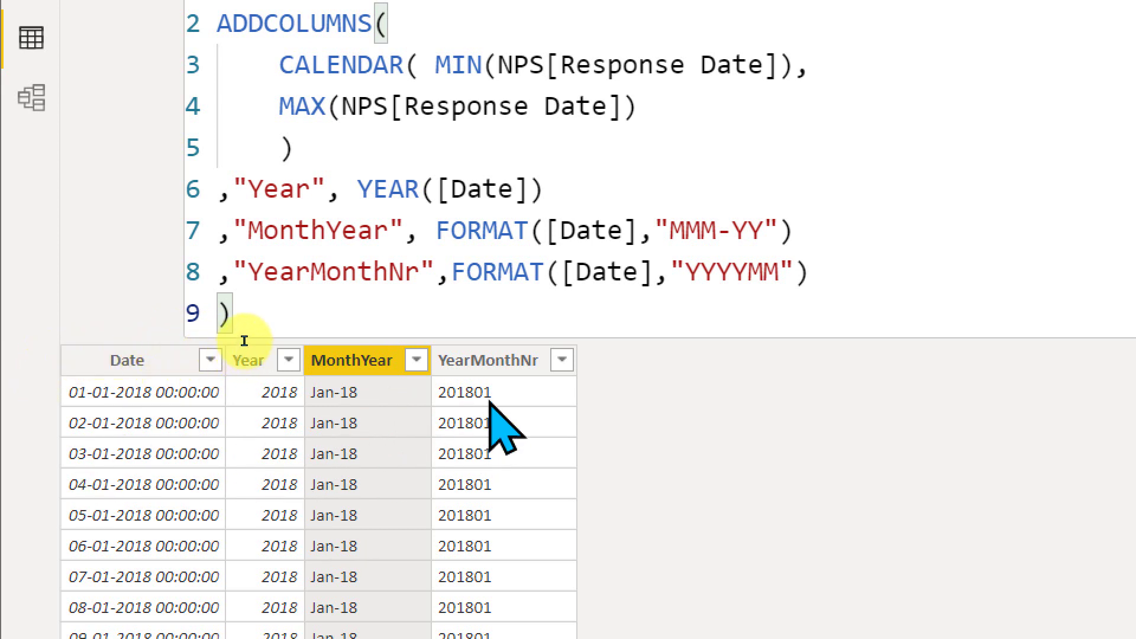
# - Look over the MonthYear and YearMonthNr rows in CalendarTable and return to the report's Time page
pyautogui.scroll(-1, 248, 392)
pyautogui.scroll(-13, 248, 392)
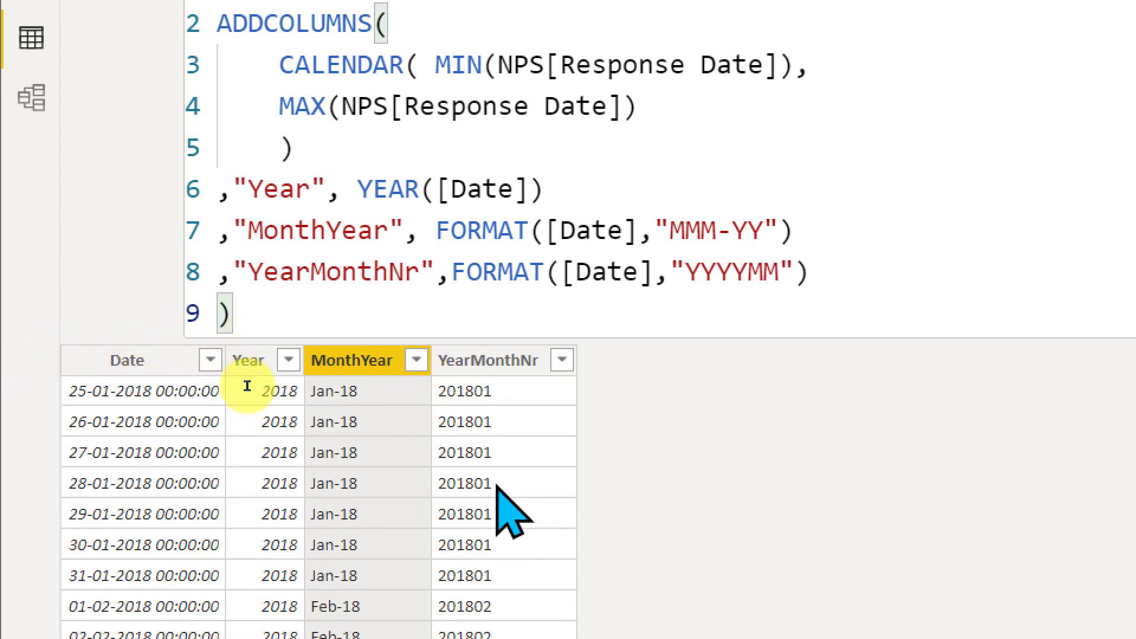
pyautogui.scroll(5, 253, 386)
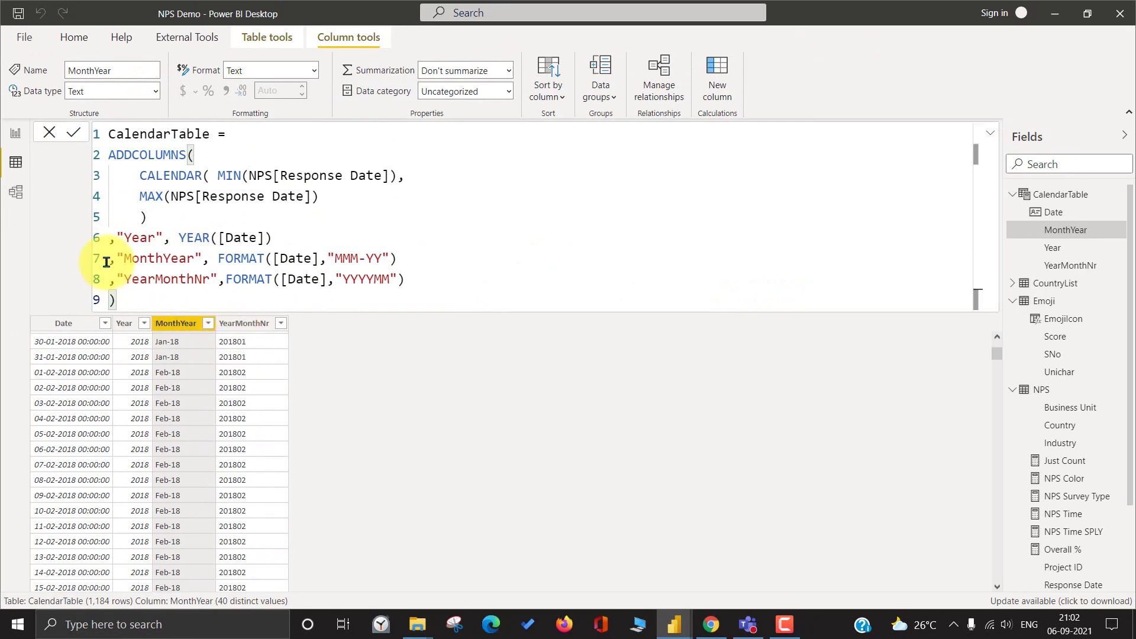
pyautogui.click(16, 132)
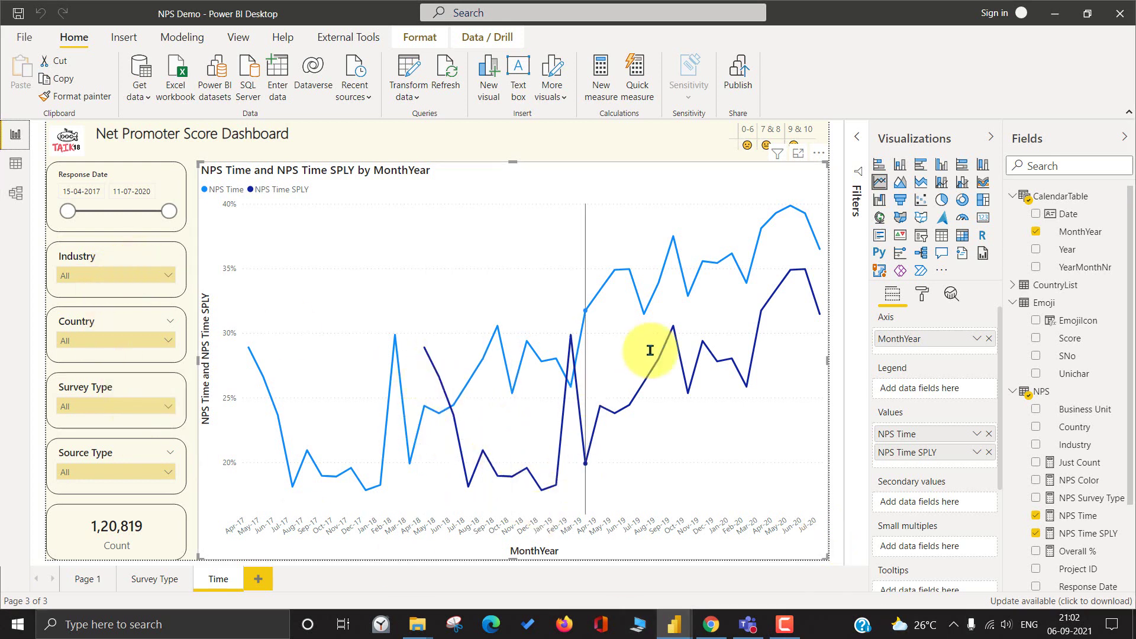
# - Set the Response Date slicer's start date to 01-12-2019 and inspect the trend chart's Jul-20 point
pyautogui.moveTo(69, 211); pyautogui.dragTo(140, 212)
pyautogui.click(98, 188)
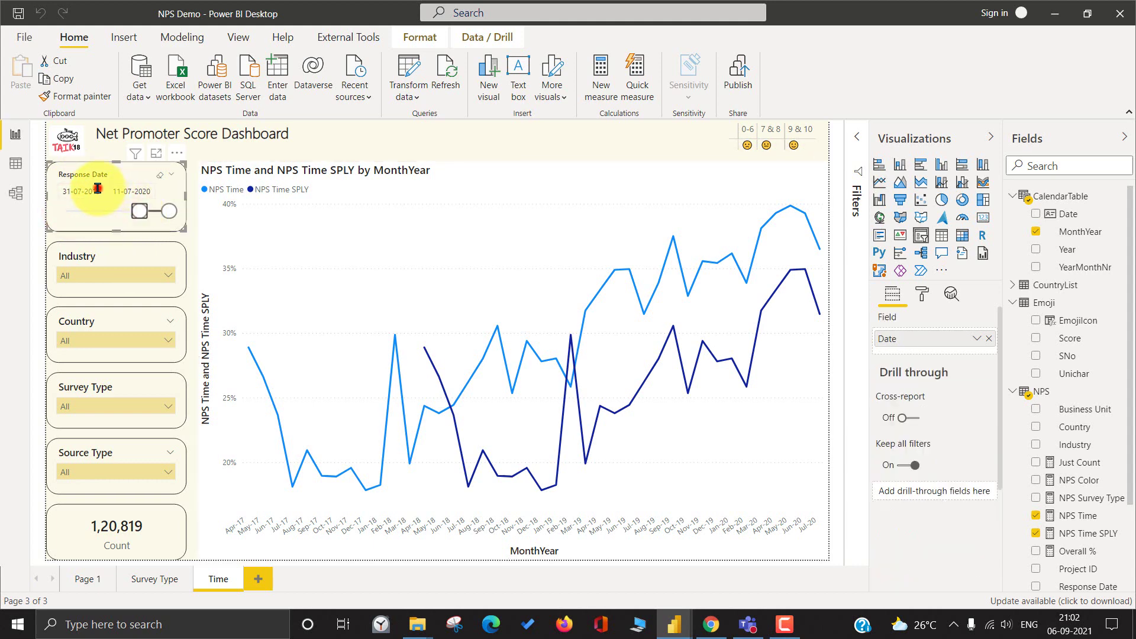
pyautogui.click(78, 190)
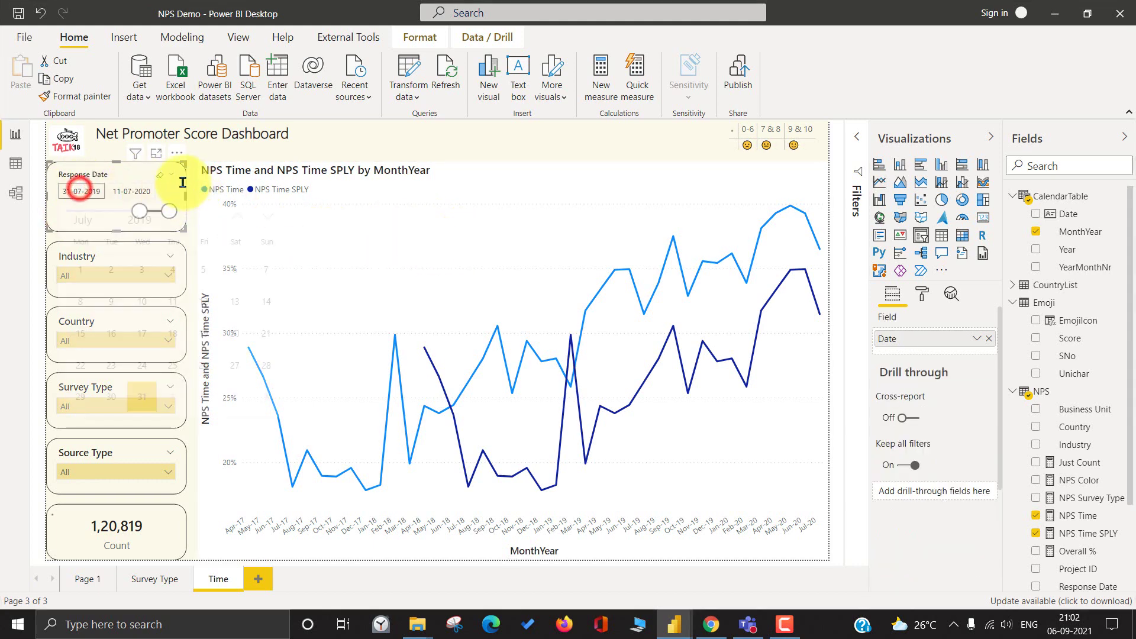
pyautogui.click(237, 215)
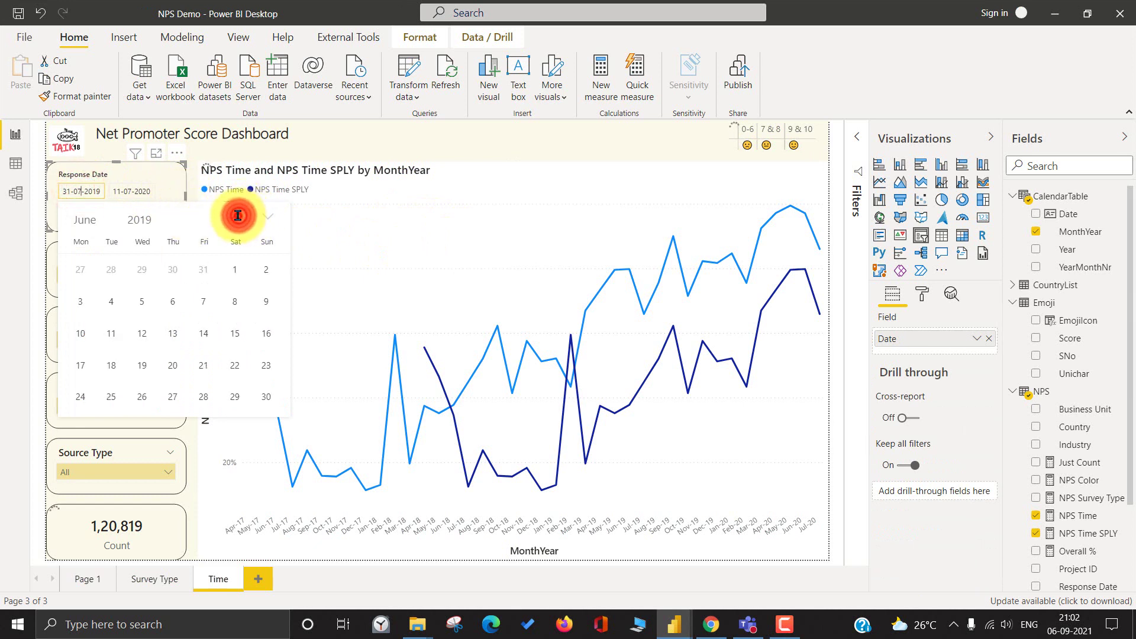
pyautogui.click(238, 215)
pyautogui.click(237, 216)
pyautogui.click(236, 215)
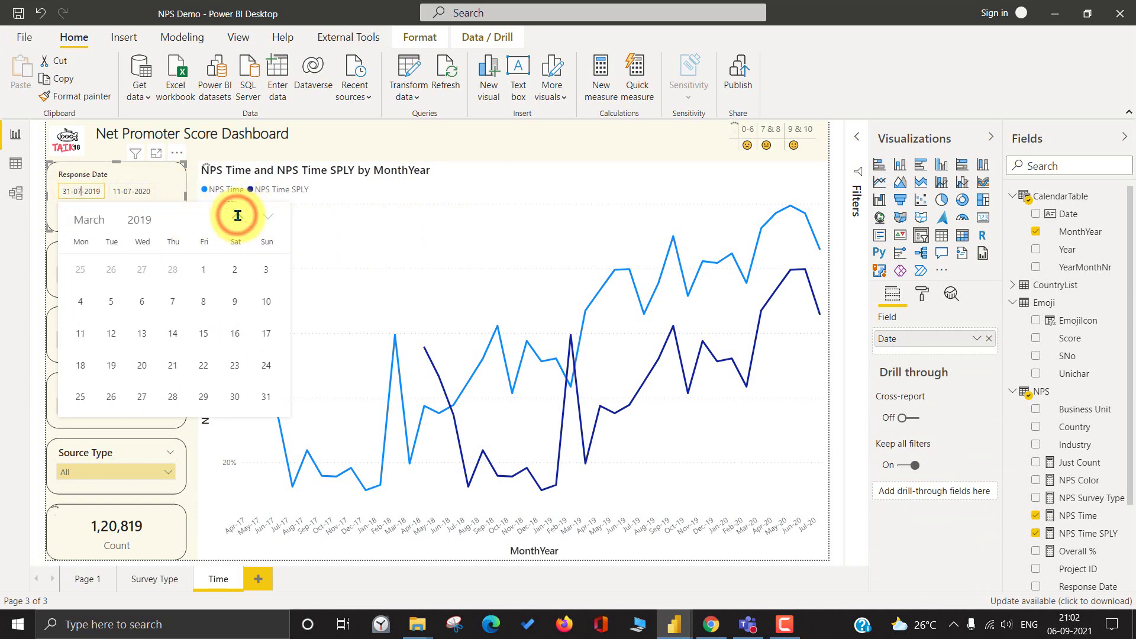
pyautogui.click(268, 216)
pyautogui.click(230, 210)
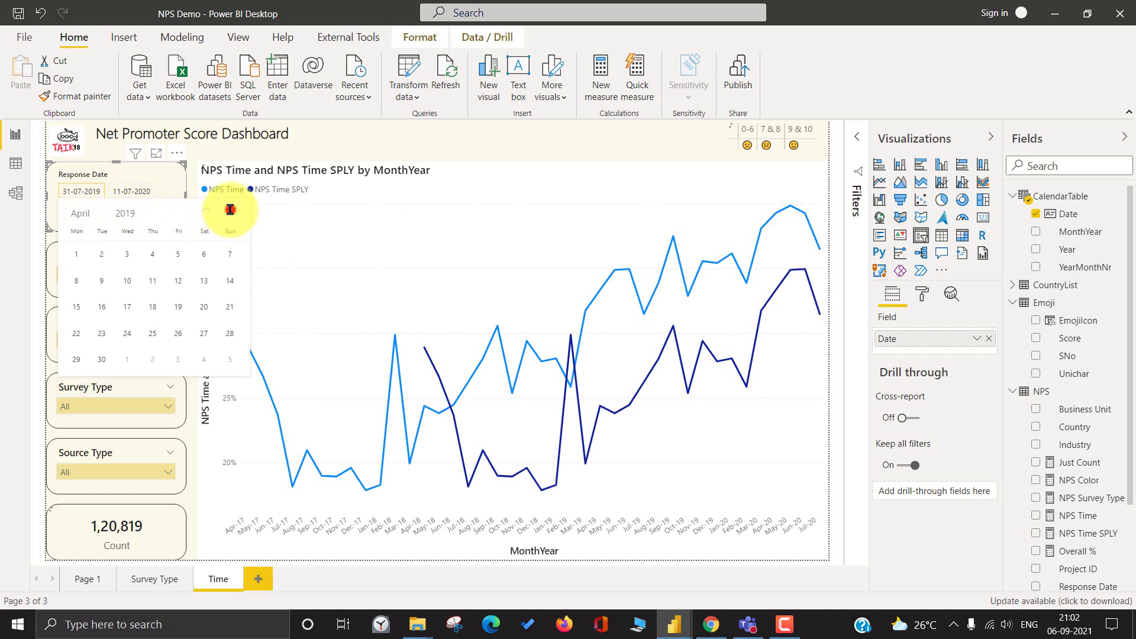
pyautogui.click(231, 210)
pyautogui.click(230, 210)
pyautogui.click(230, 210)
pyautogui.click(231, 210)
pyautogui.click(230, 209)
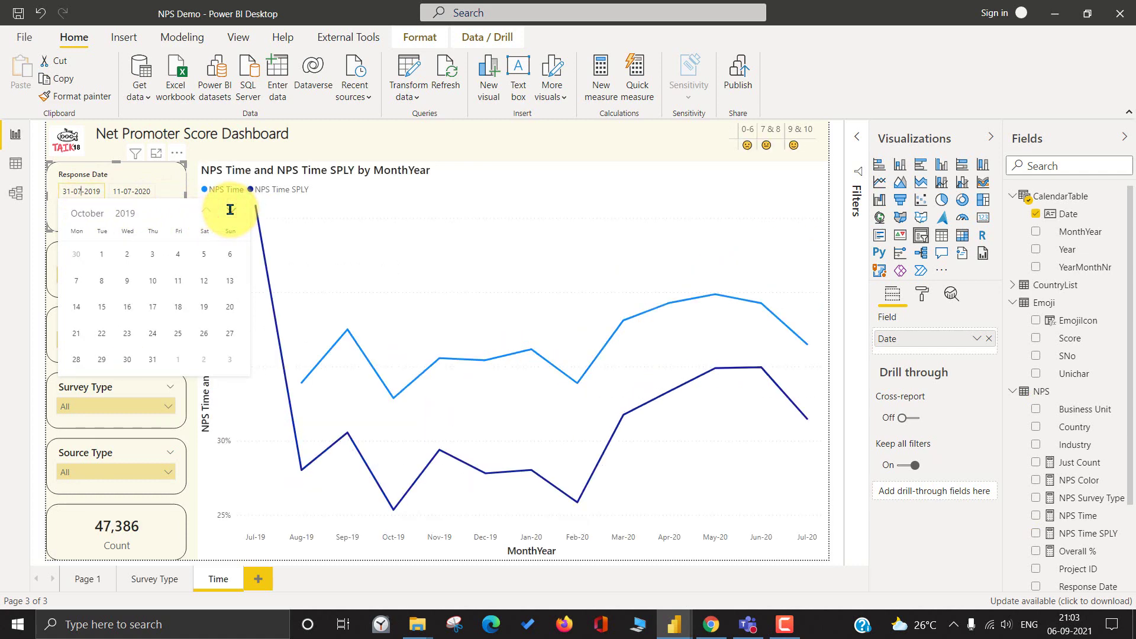
pyautogui.click(230, 210)
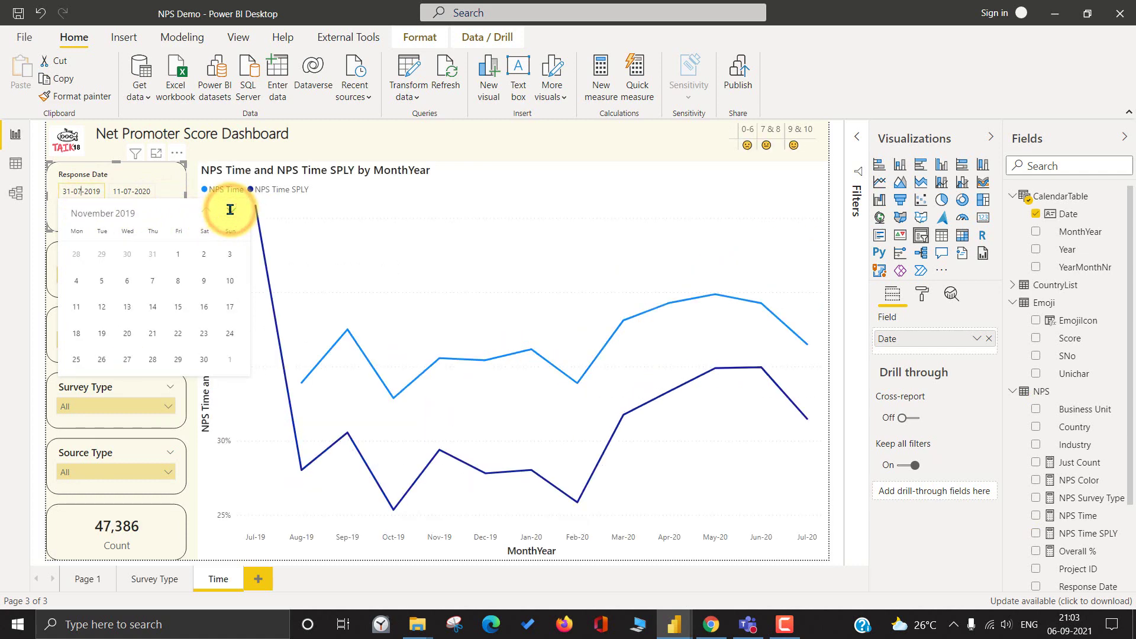
pyautogui.click(230, 210)
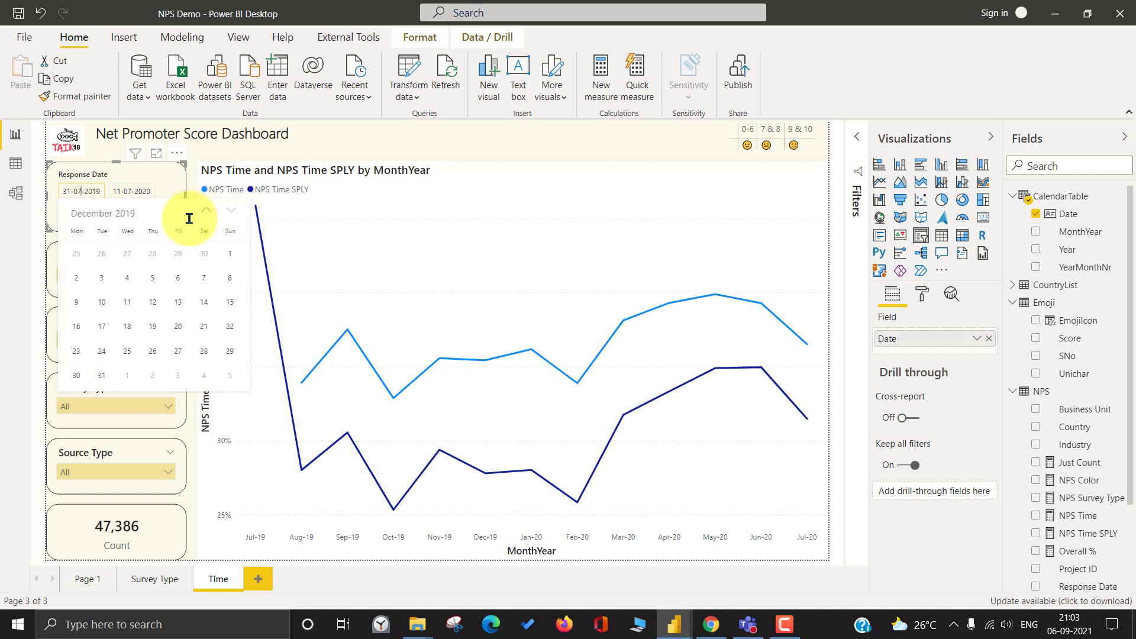
pyautogui.click(228, 253)
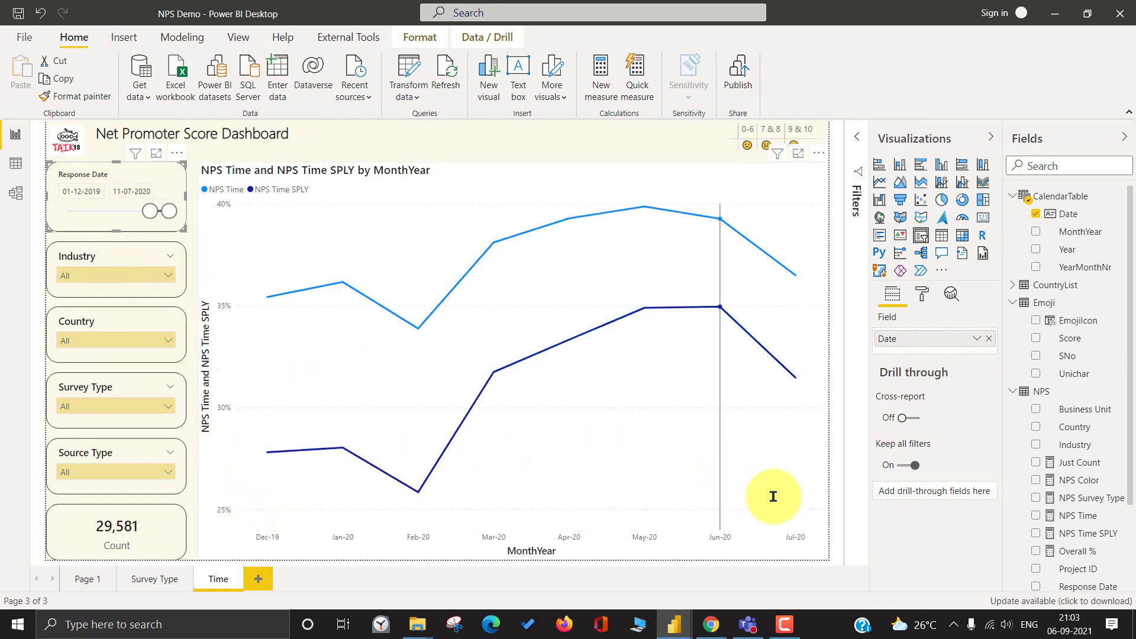
pyautogui.moveTo(793, 500)
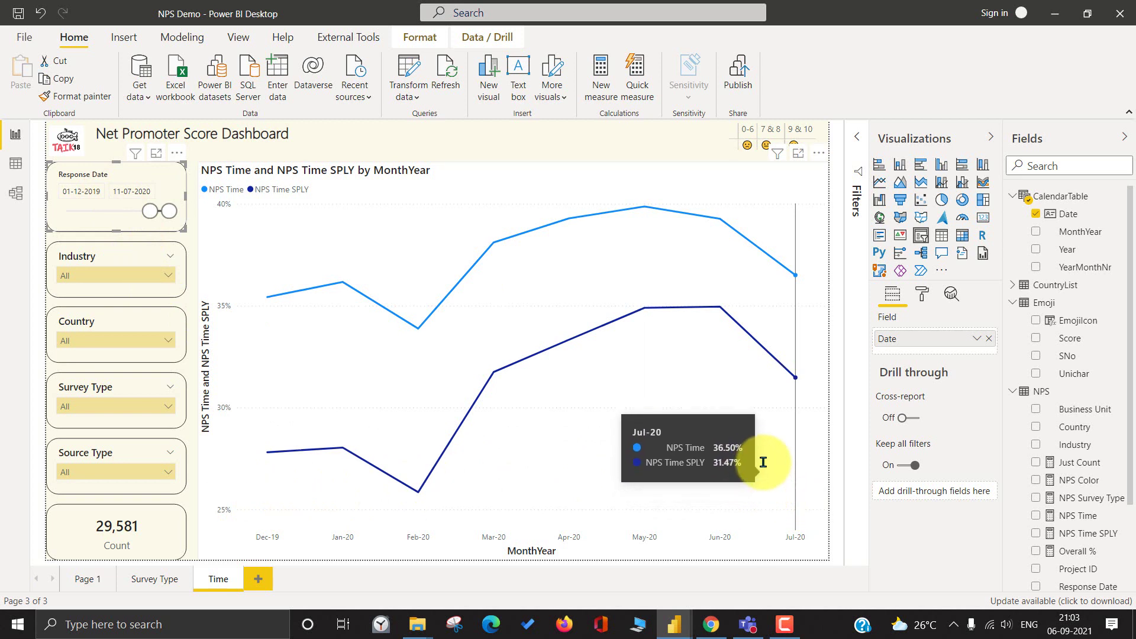
# - Set the Response Date slicer's start date to 01-12-2018
pyautogui.click(91, 191)
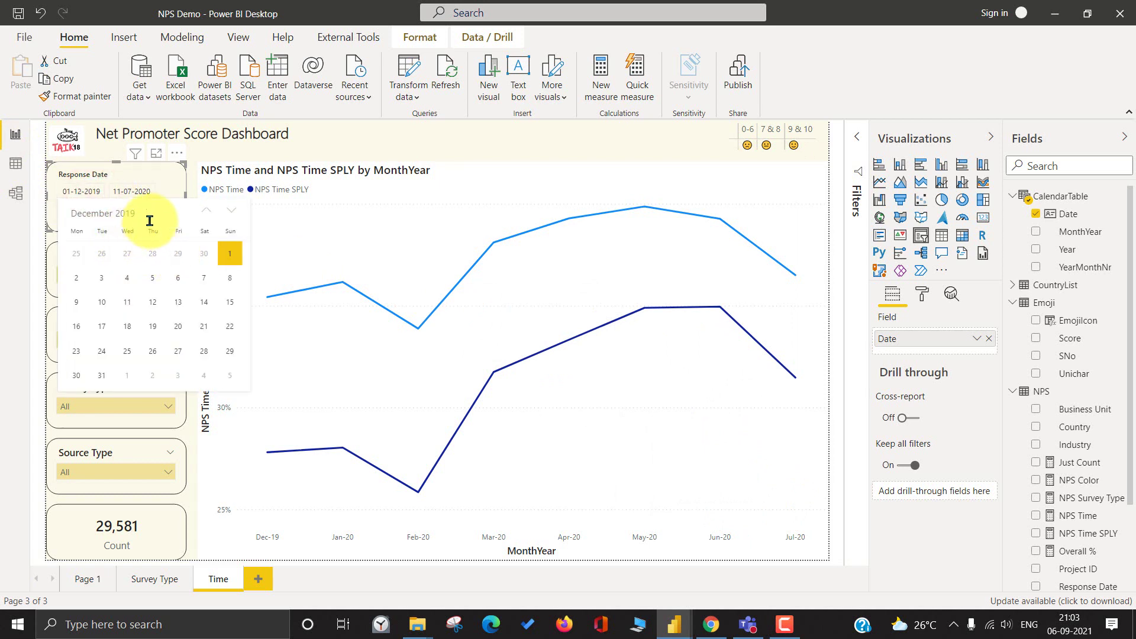
pyautogui.click(96, 191)
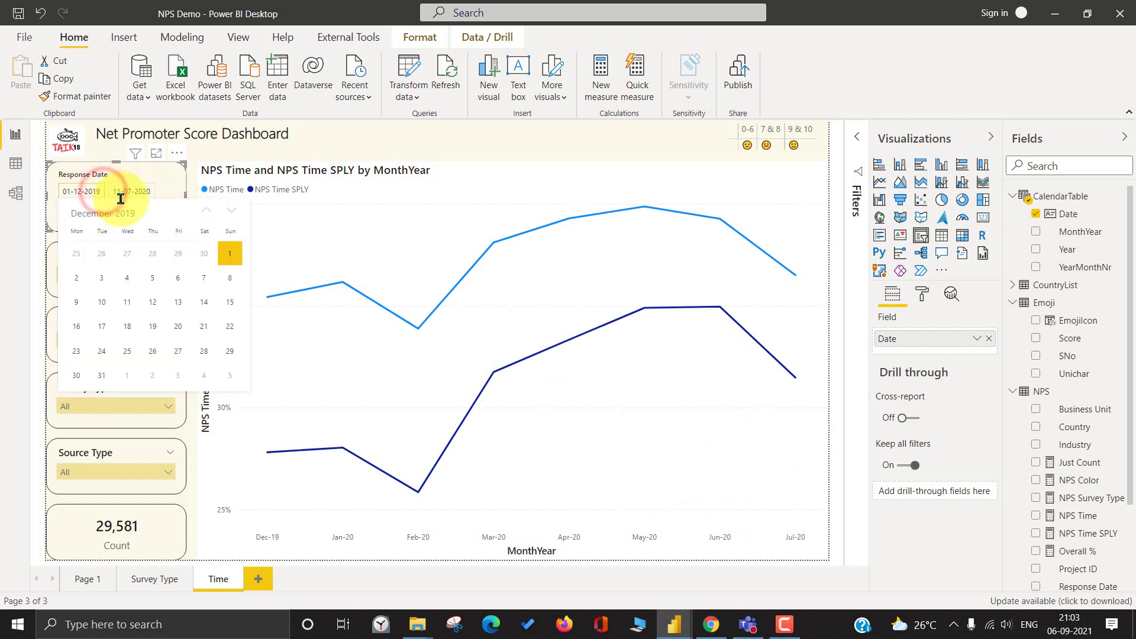
pyautogui.write('8')
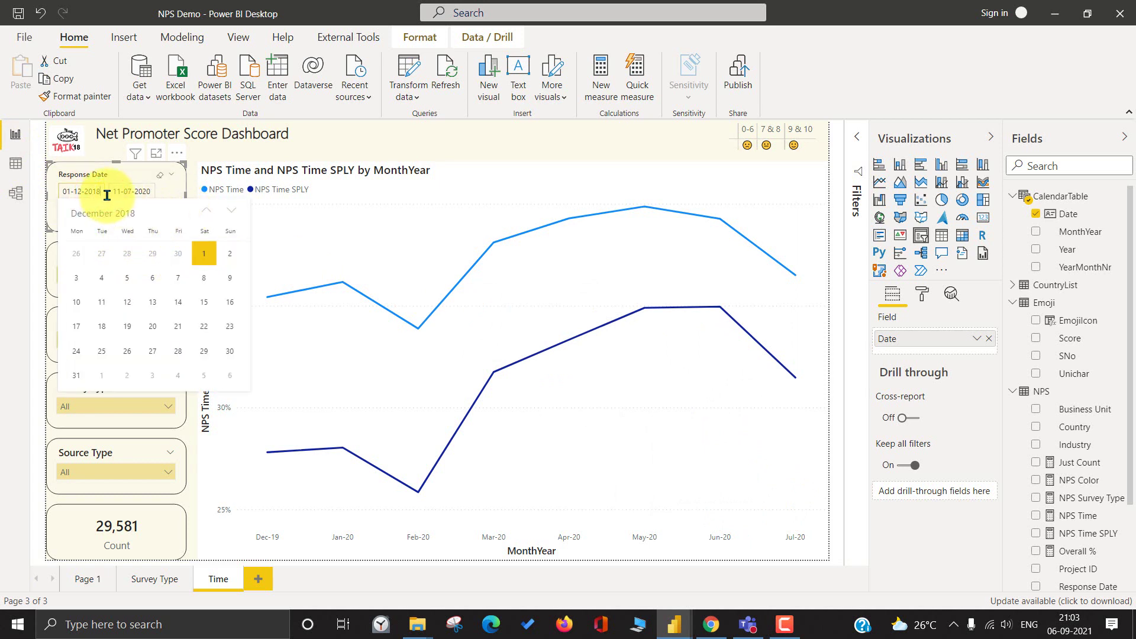
pyautogui.click(126, 169)
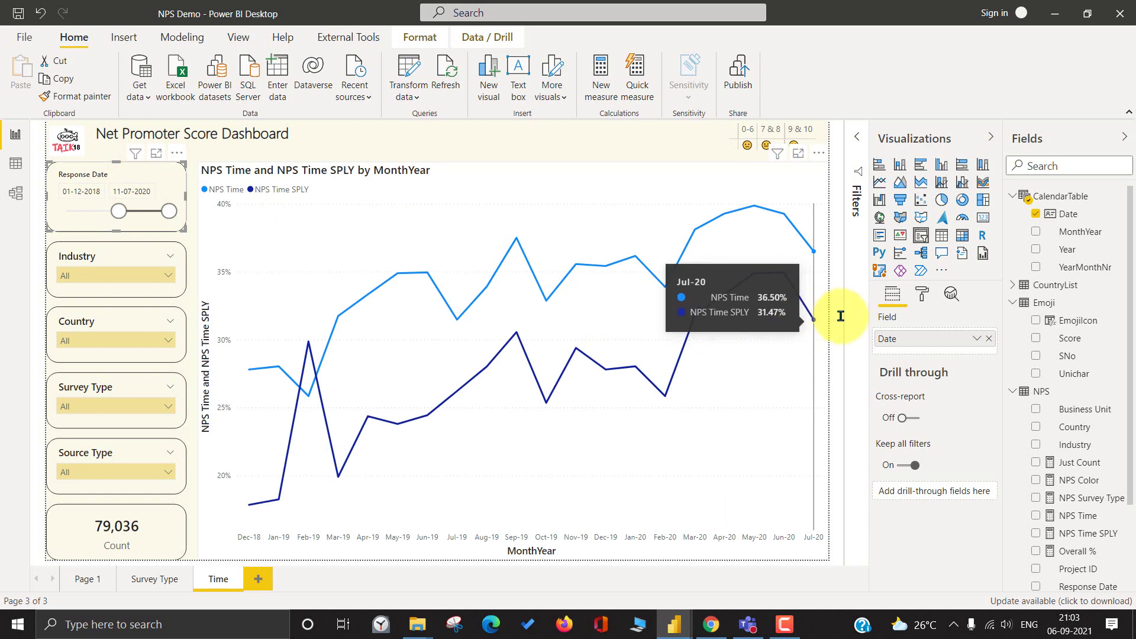
# - Change the NPS Time SPLY line in the trend chart to grey
pyautogui.click(640, 194)
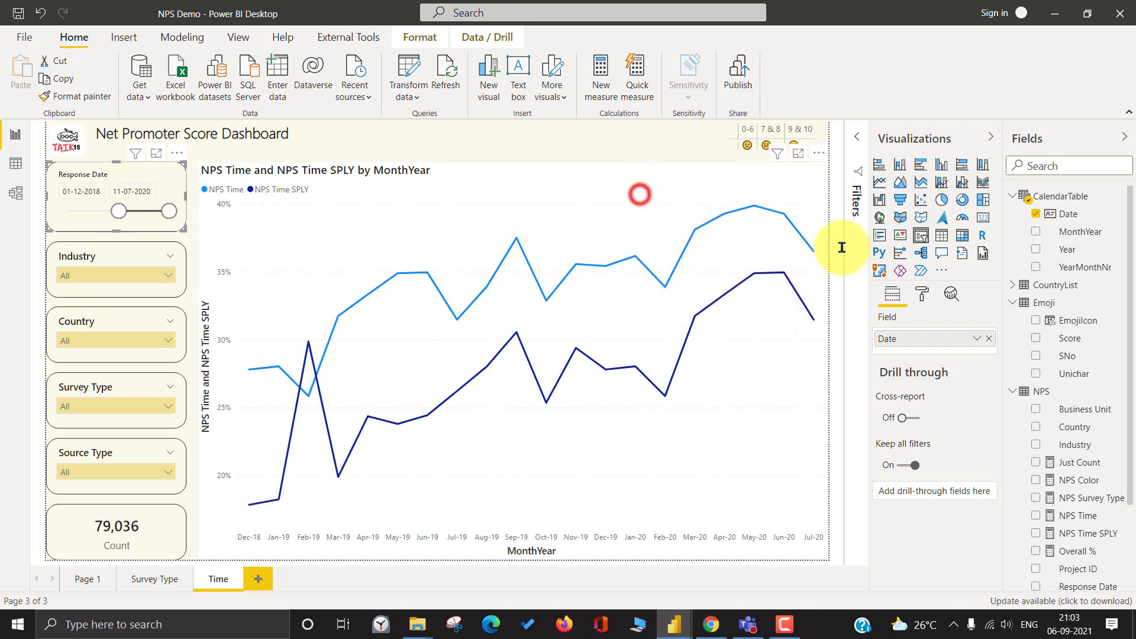
pyautogui.click(922, 295)
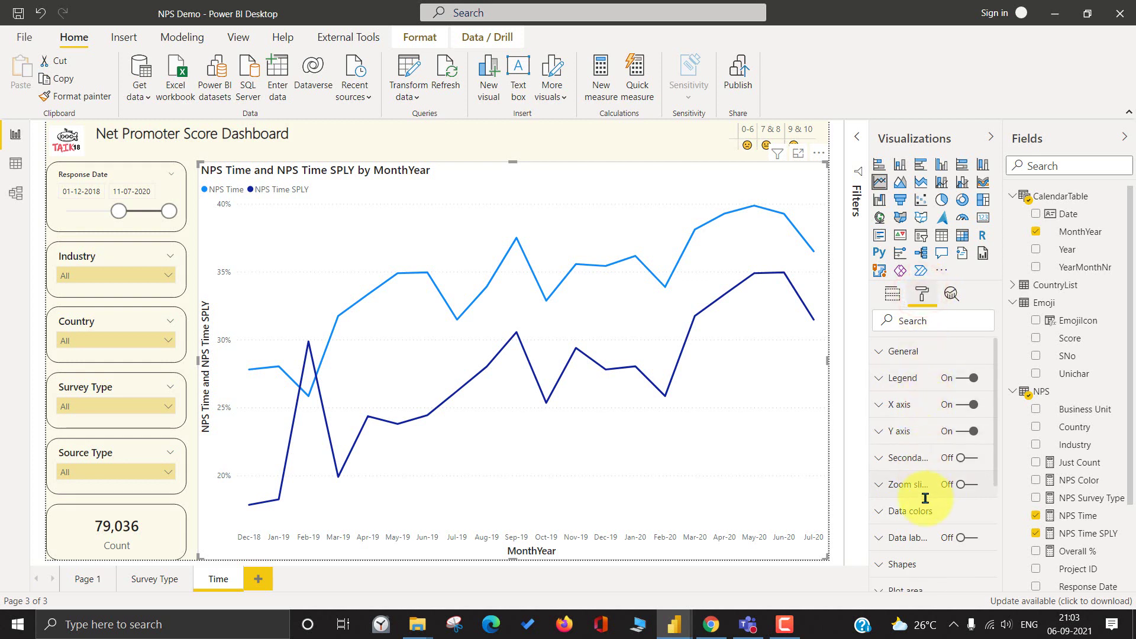
pyautogui.click(954, 514)
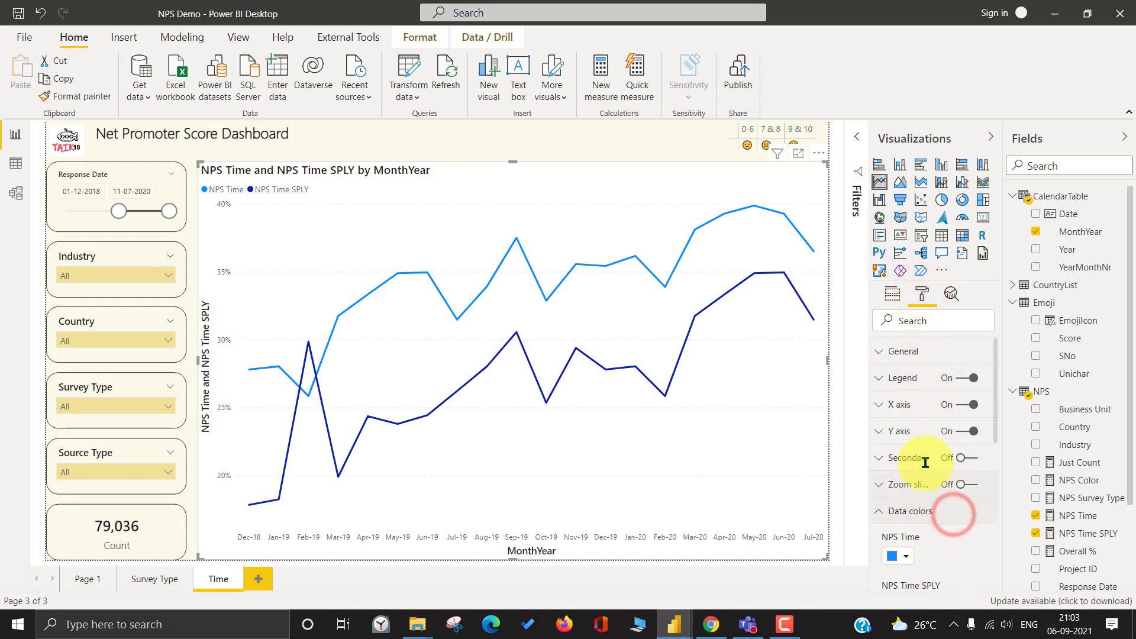
pyautogui.scroll(-2, 941, 492)
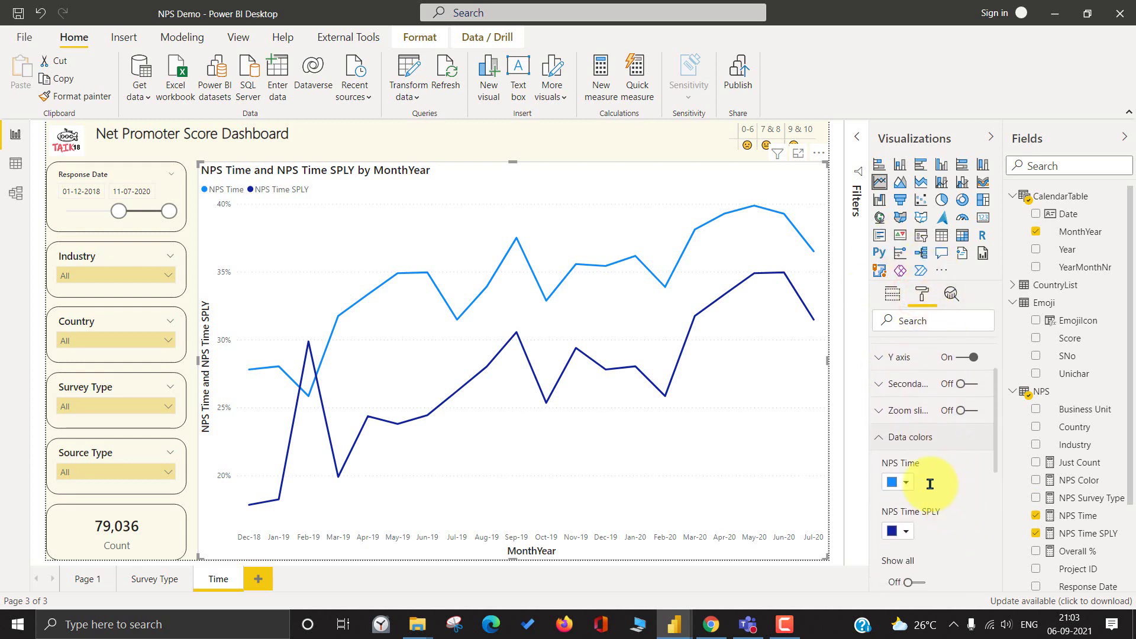
pyautogui.click(910, 532)
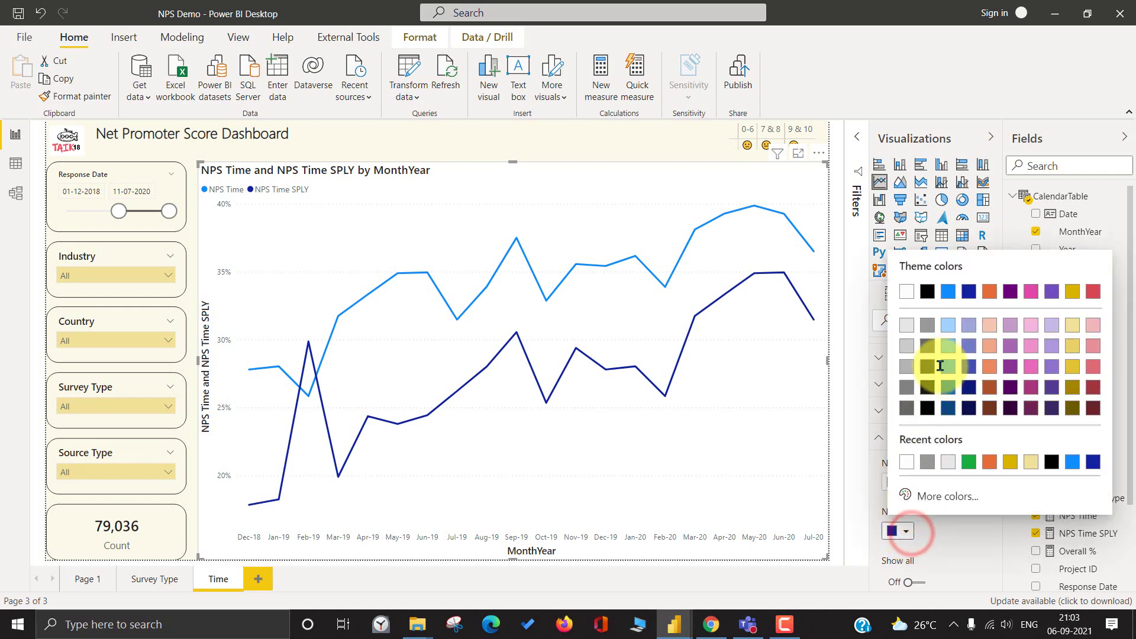
pyautogui.click(929, 322)
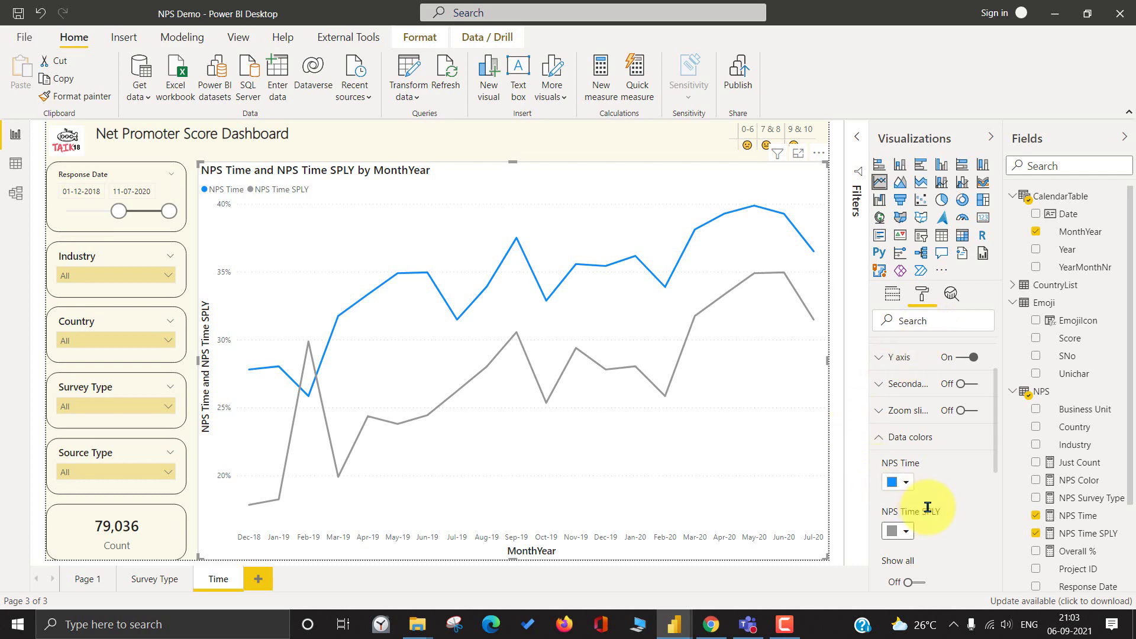
# - Change the NPS Time line in the trend chart to the dark blue theme color
pyautogui.click(906, 479)
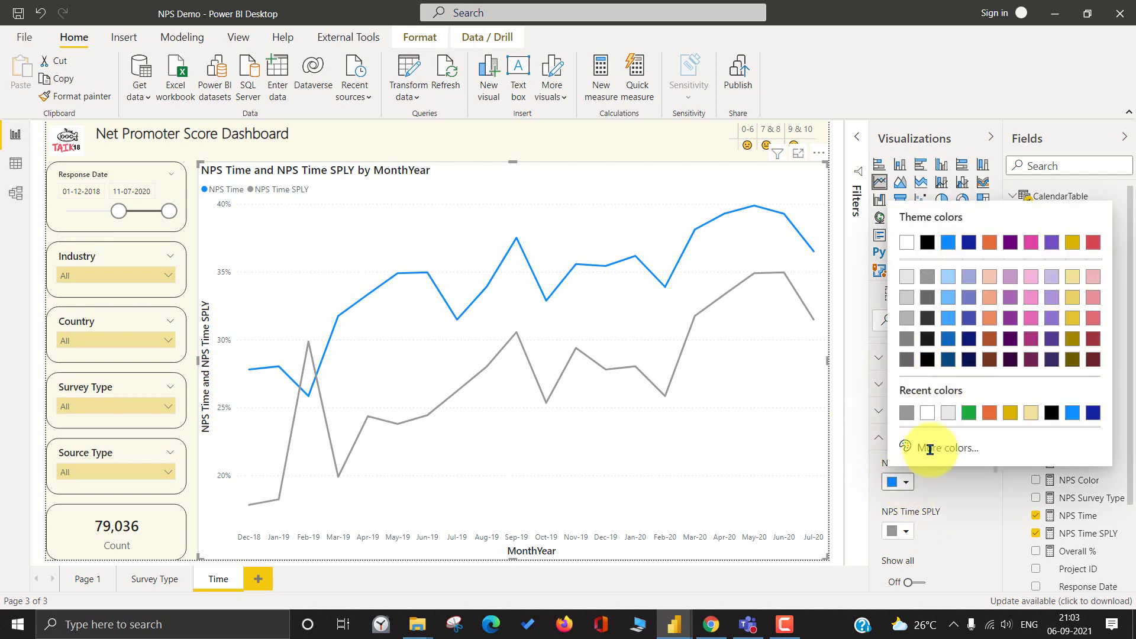
pyautogui.click(969, 242)
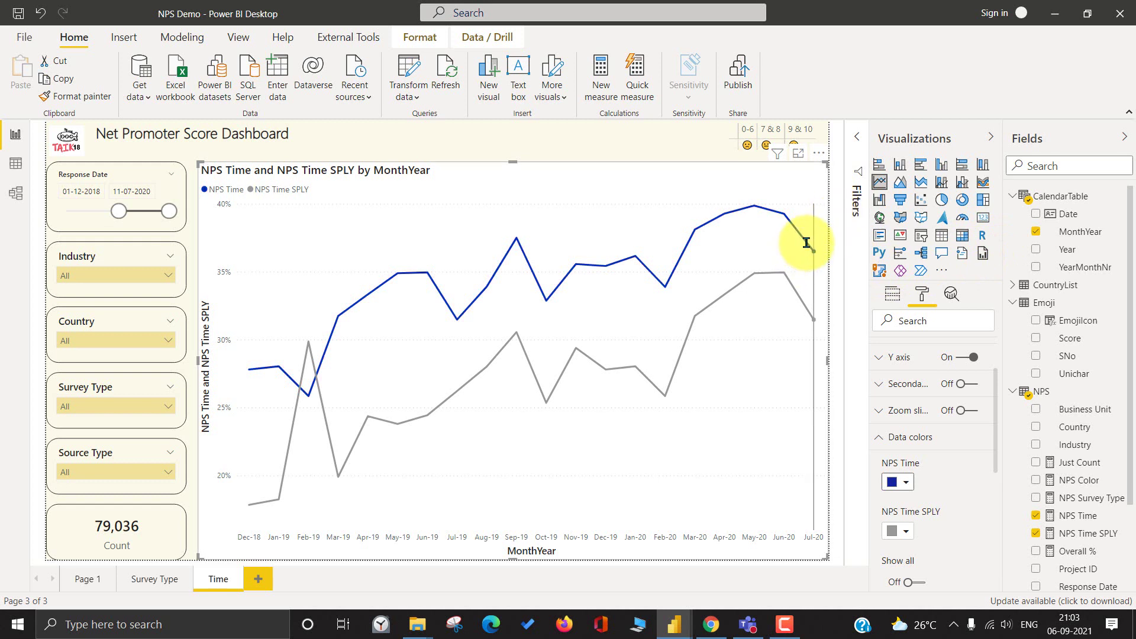
pyautogui.moveTo(808, 243)
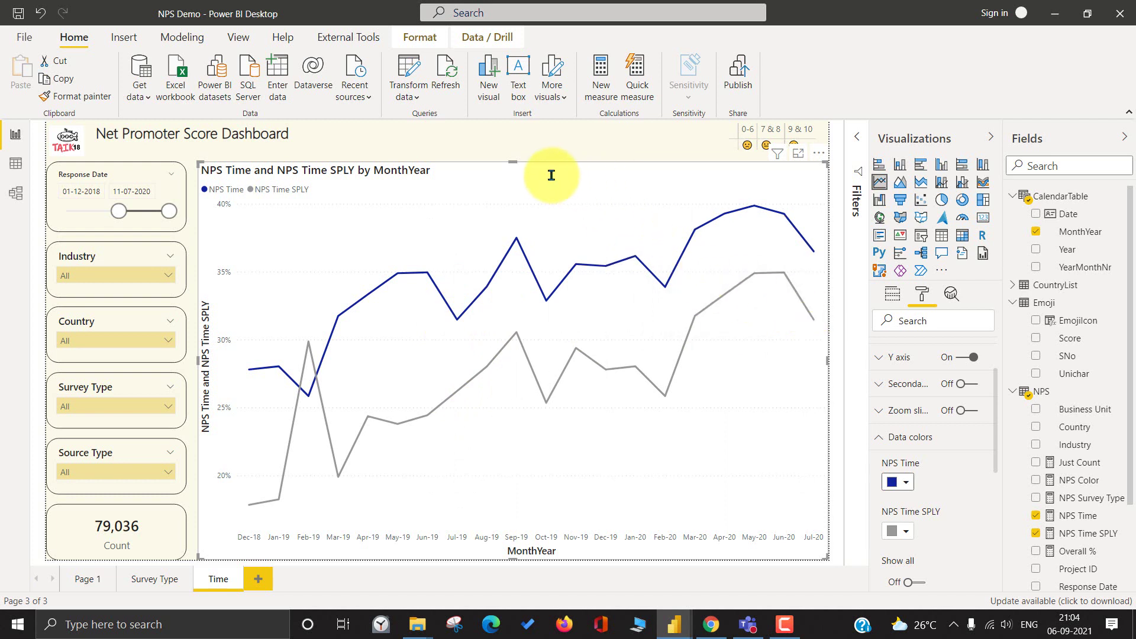
# - Shrink the trend chart, duplicate it, convert the copy to a table, and enlarge the table to show all months
pyautogui.moveTo(196, 163); pyautogui.dragTo(256, 172)
pyautogui.hotkey('ctrl', 'c')
pyautogui.hotkey('ctrl', 'v')
pyautogui.click(938, 237)
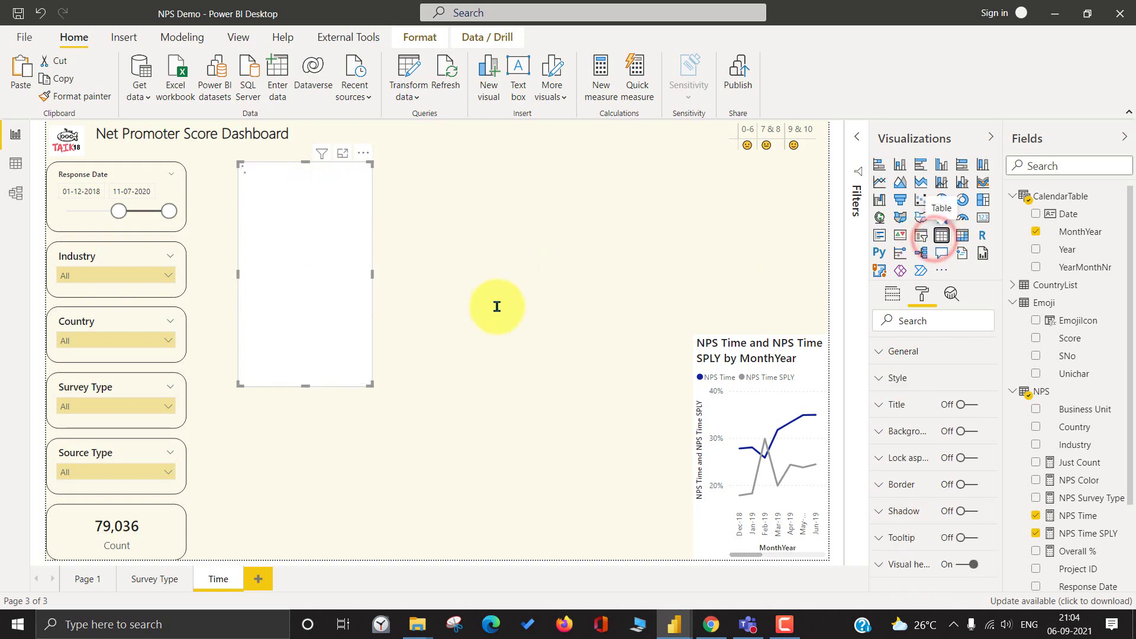
pyautogui.moveTo(370, 382); pyautogui.dragTo(626, 562)
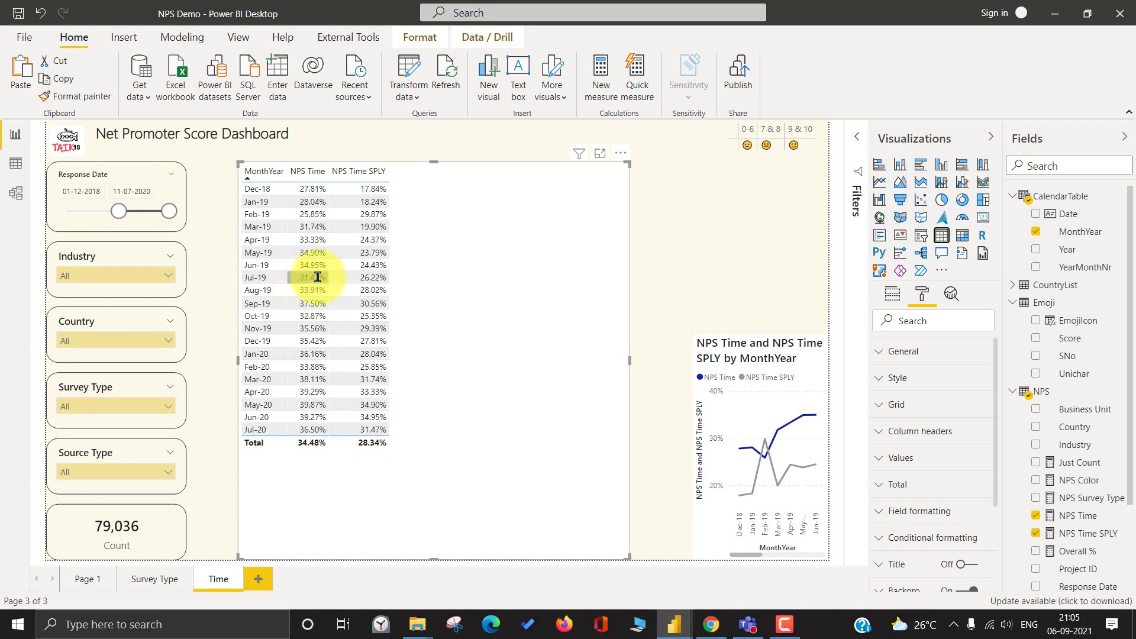
# - Remove the duplicated table and enlarge the trend chart to fill the area beside the slicers
pyautogui.click(618, 154)
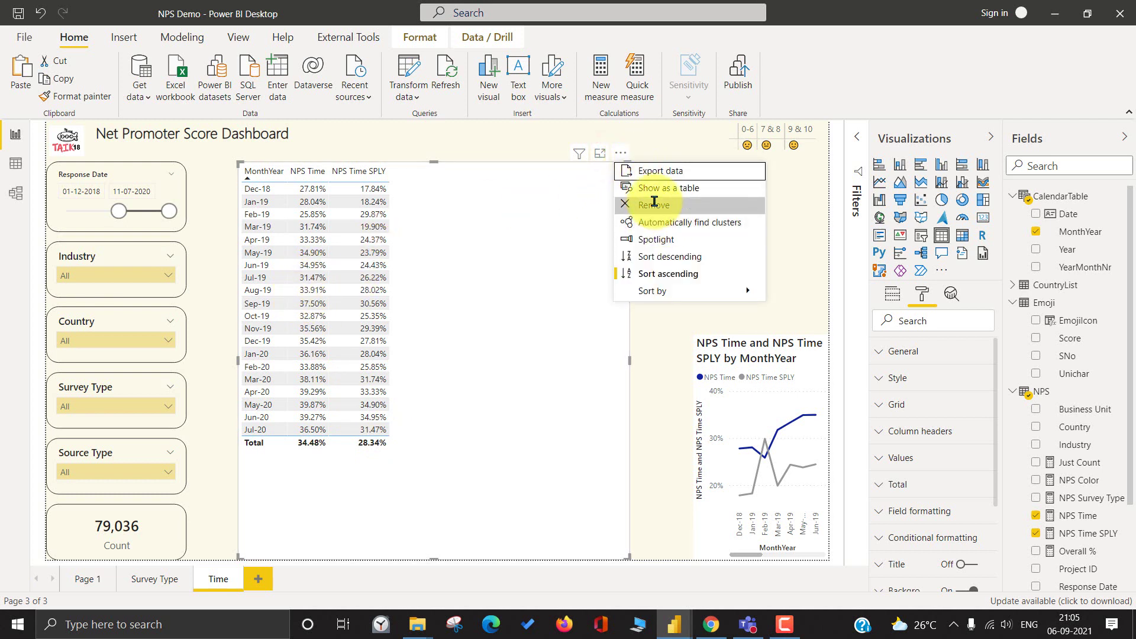
pyautogui.click(654, 205)
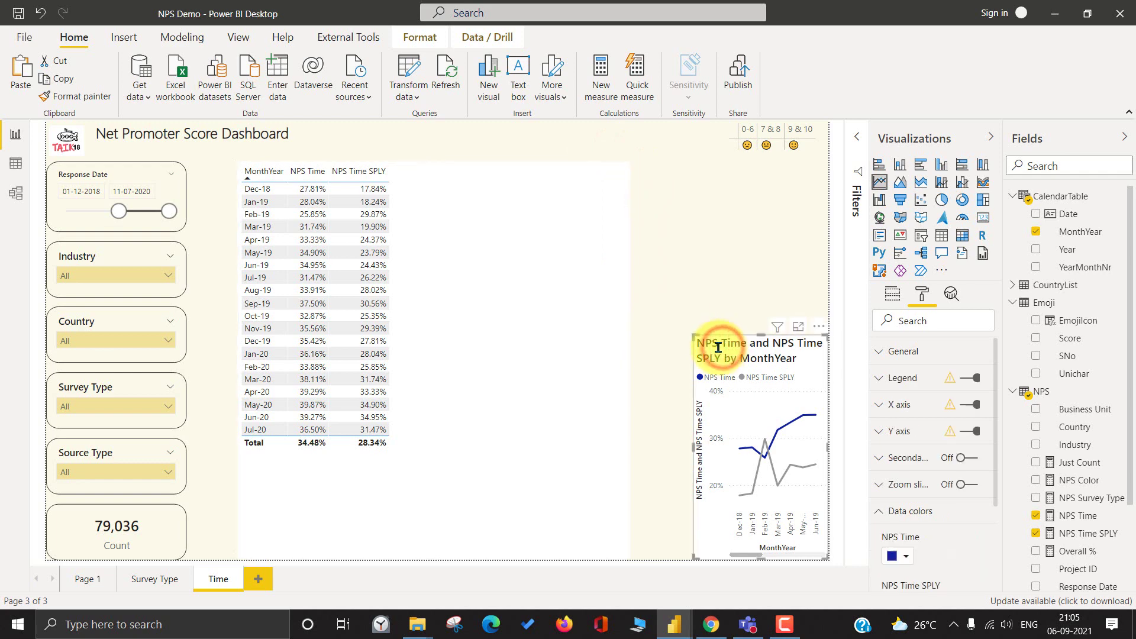
pyautogui.moveTo(699, 339); pyautogui.dragTo(200, 166)
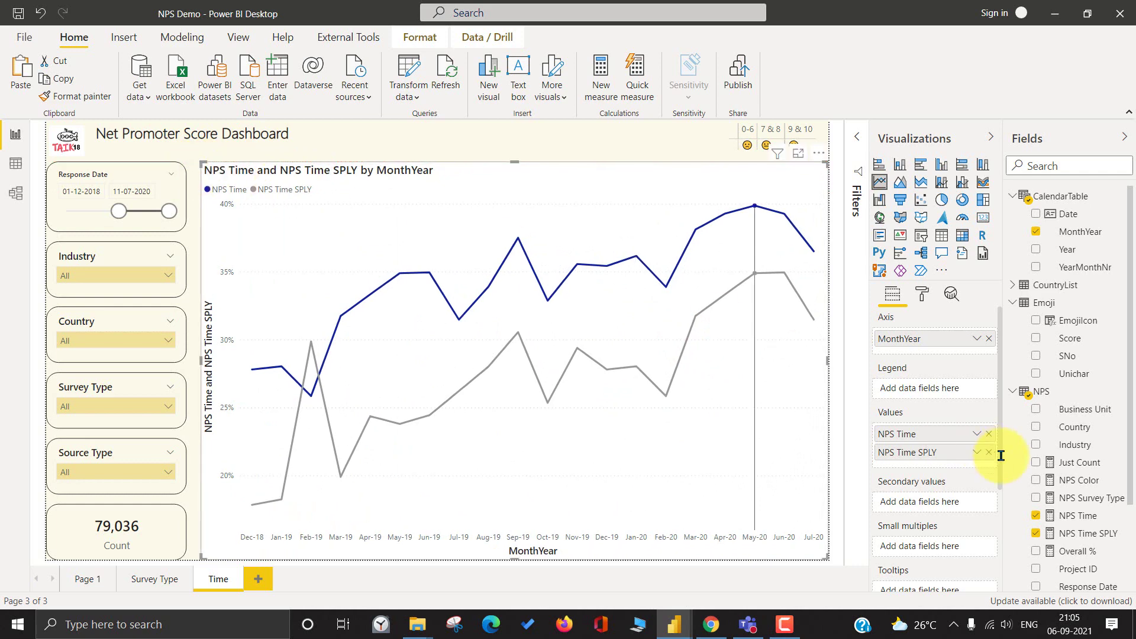
# - Check the small multiples setup in the Customer Satisfaction Dashboard and split the NPS Demo trend chart into small multiples by Survey Type
pyautogui.hotkey('alt', 'Tab')
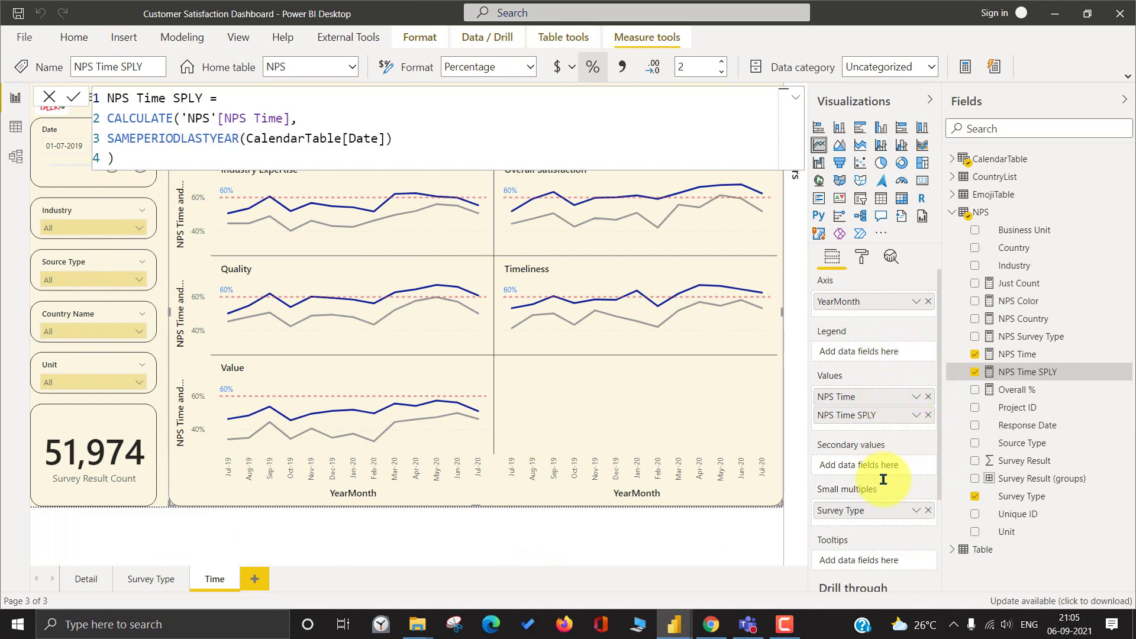
pyautogui.hotkey('alt', 'Tab')
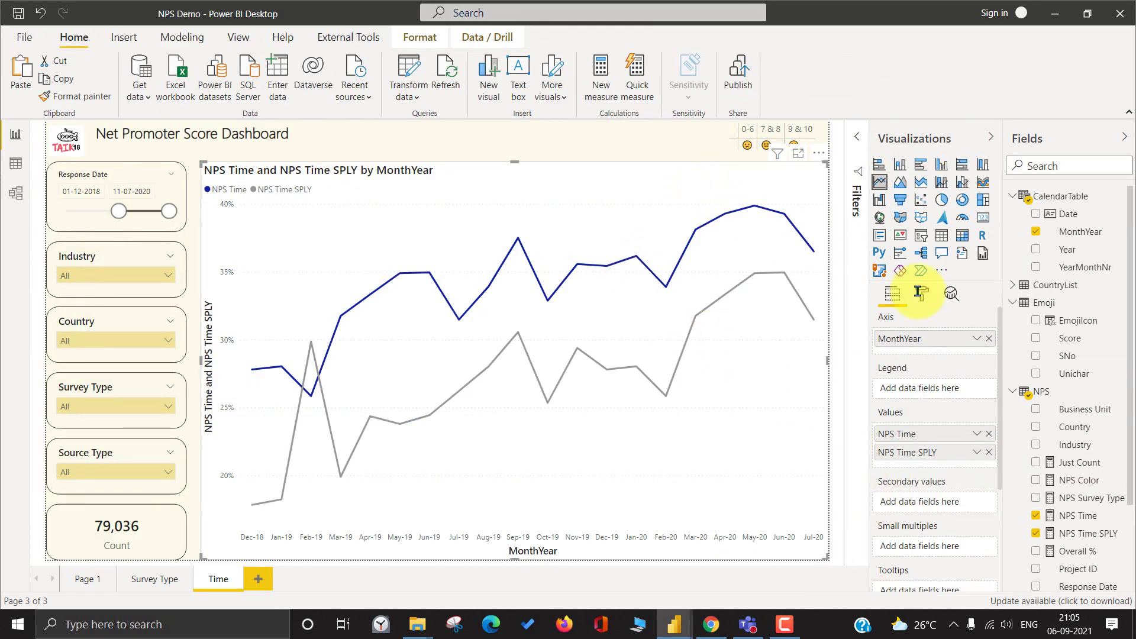
pyautogui.scroll(-3, 1092, 437)
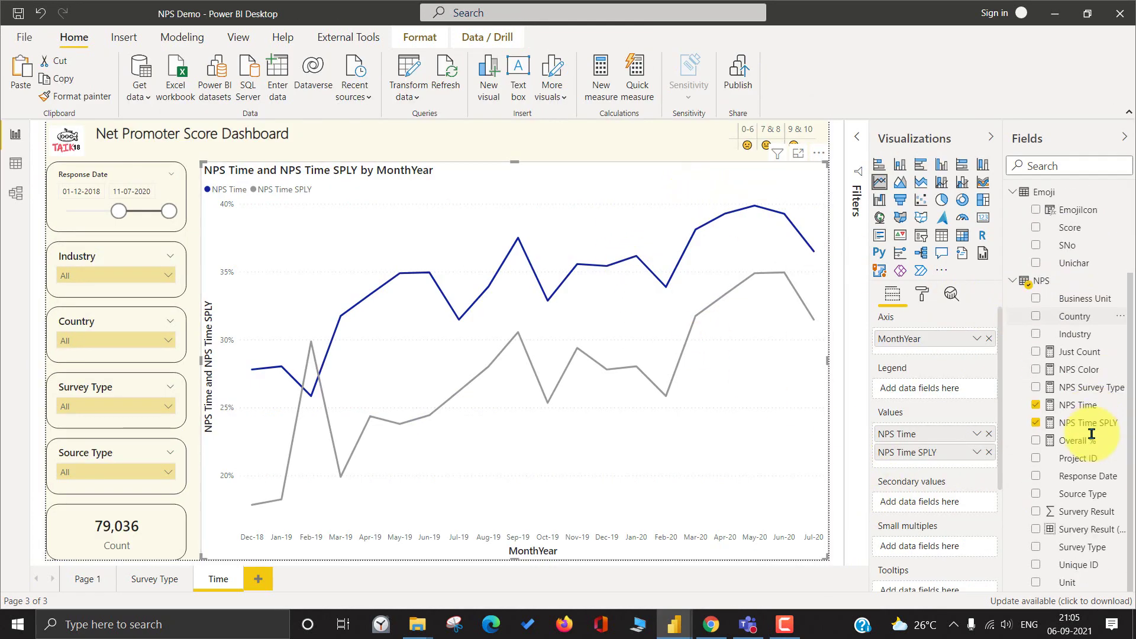
pyautogui.moveTo(1079, 547); pyautogui.dragTo(927, 541)
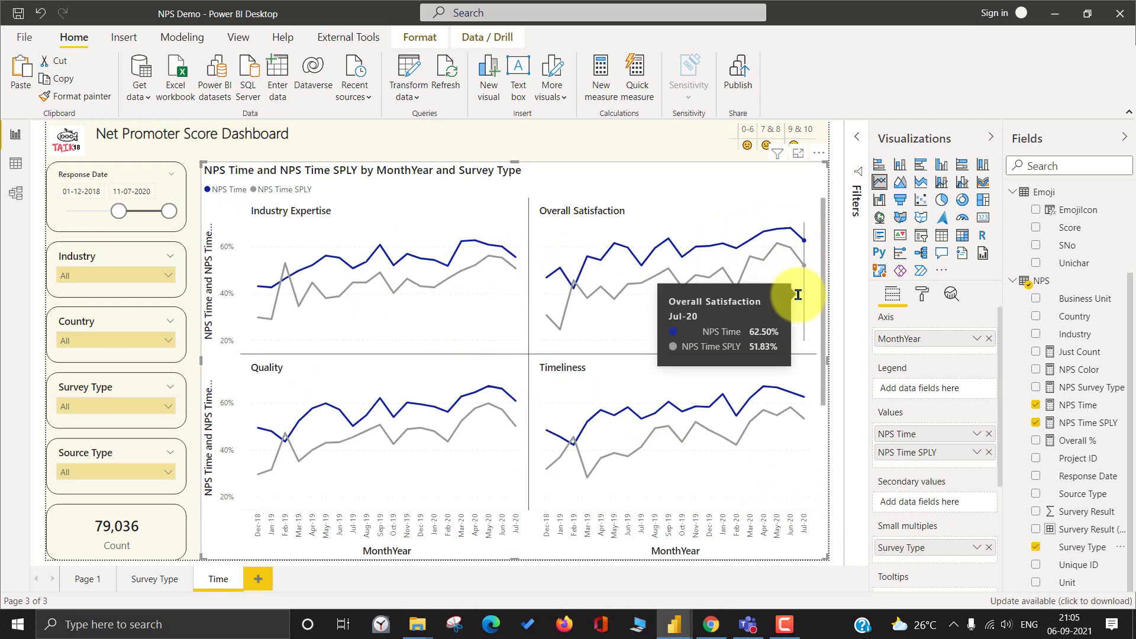
# - Try three columns in the small multiples grid layout and settle on 3 rows and 2 columns
pyautogui.click(922, 294)
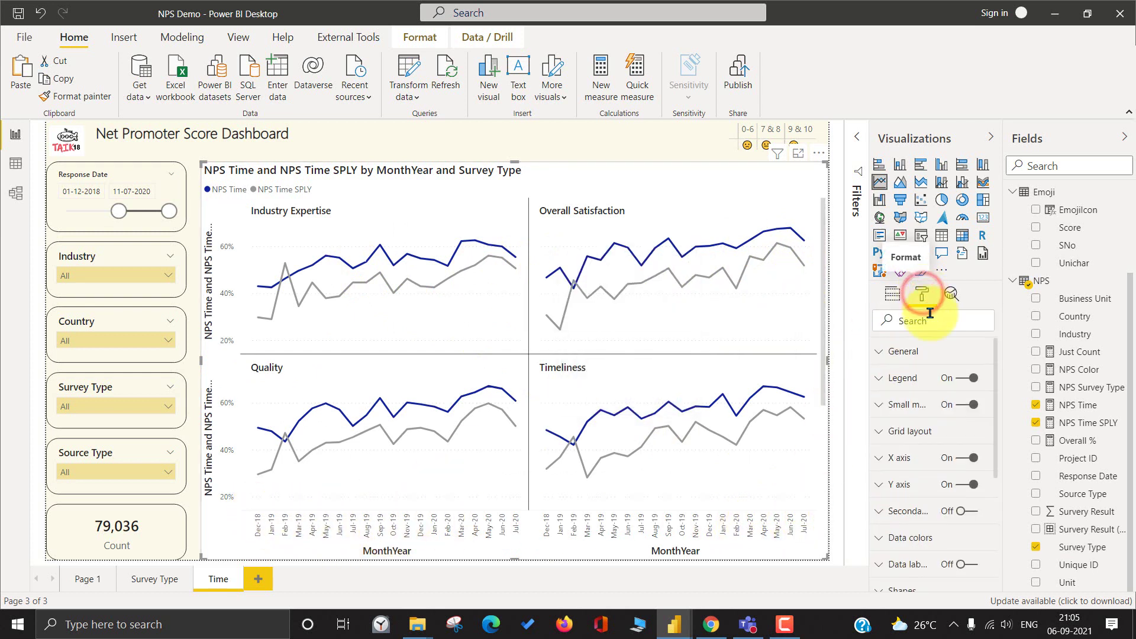
pyautogui.click(931, 432)
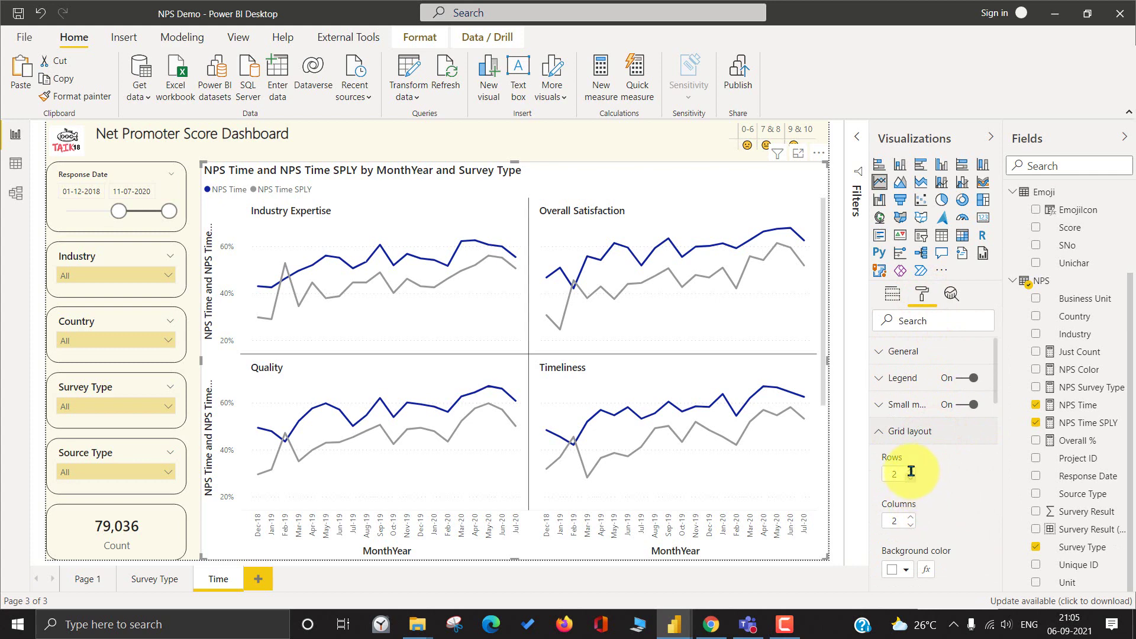
pyautogui.click(911, 514)
pyautogui.write('3')
pyautogui.press('Return')
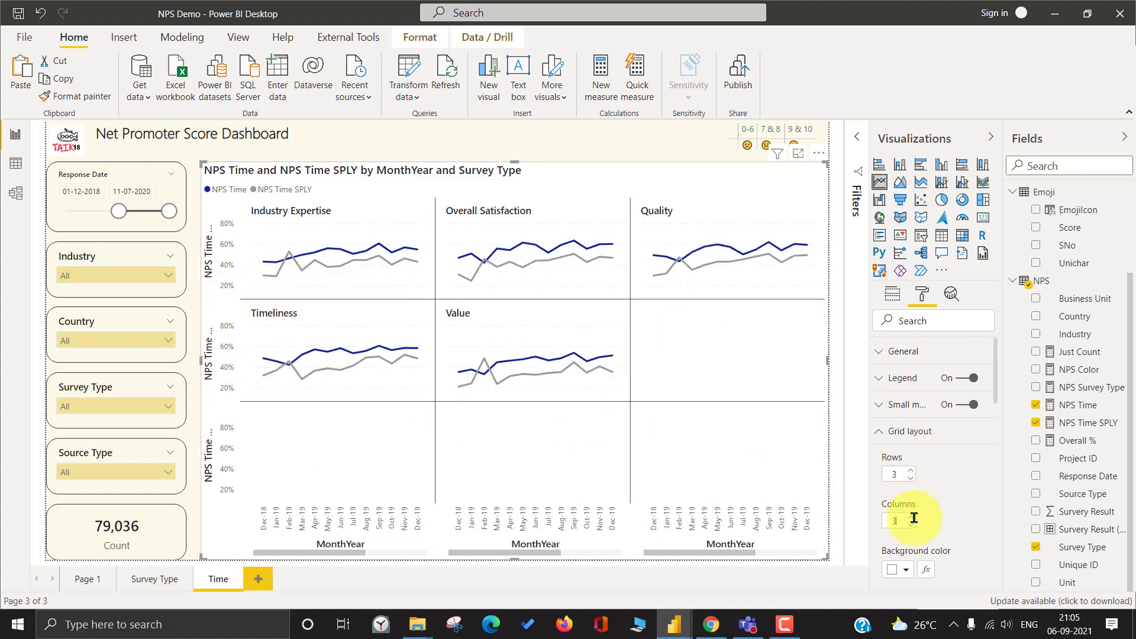
pyautogui.click(912, 478)
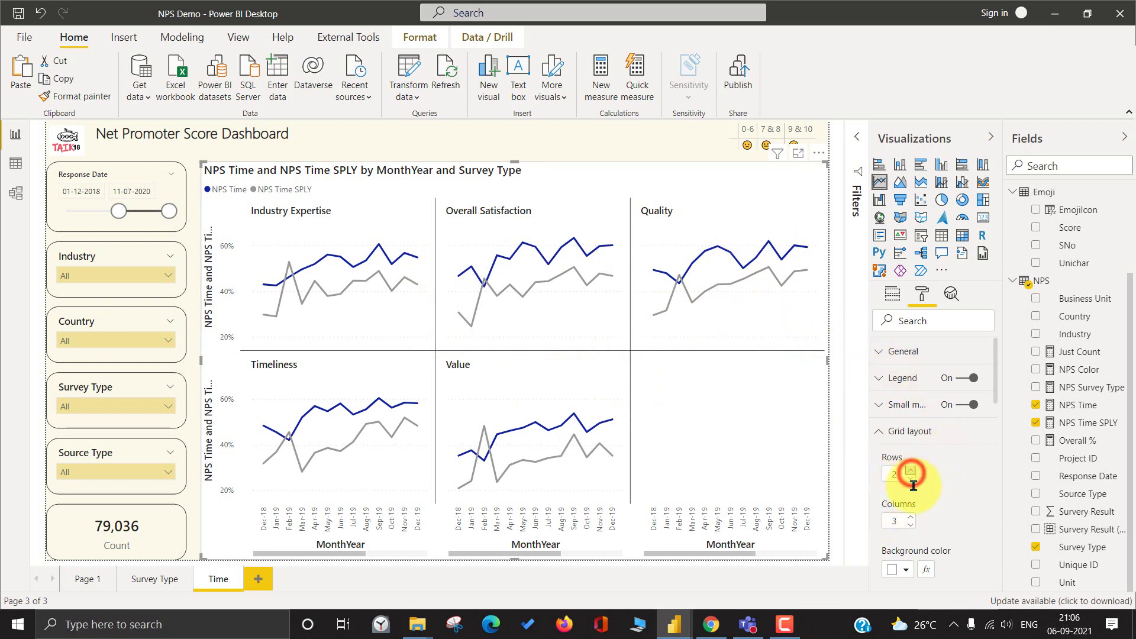
pyautogui.click(912, 524)
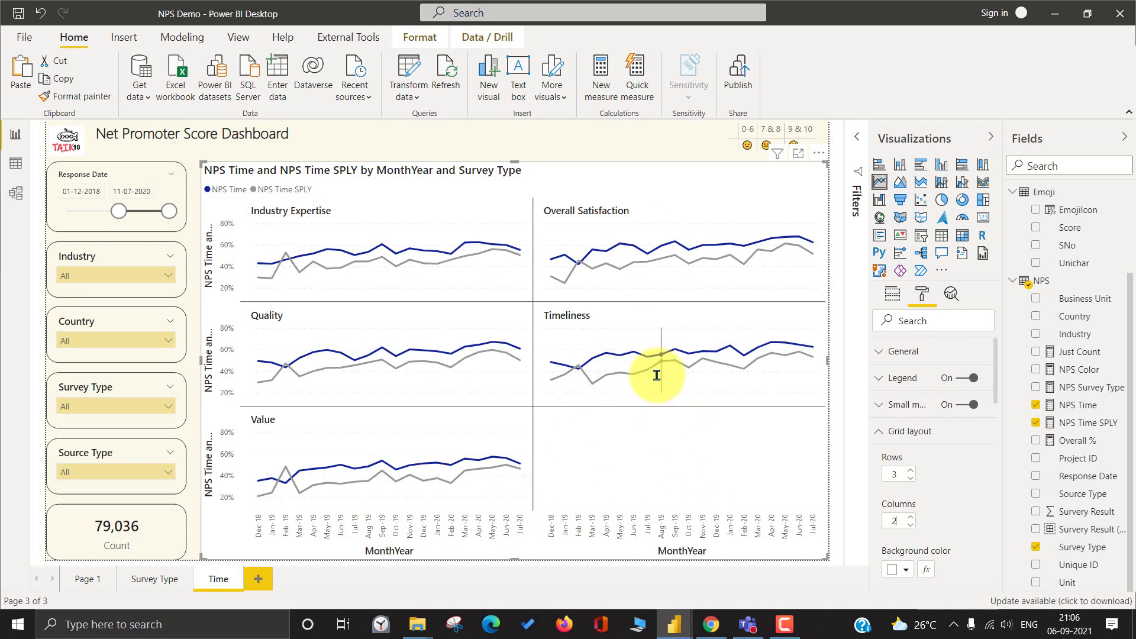
pyautogui.moveTo(641, 385)
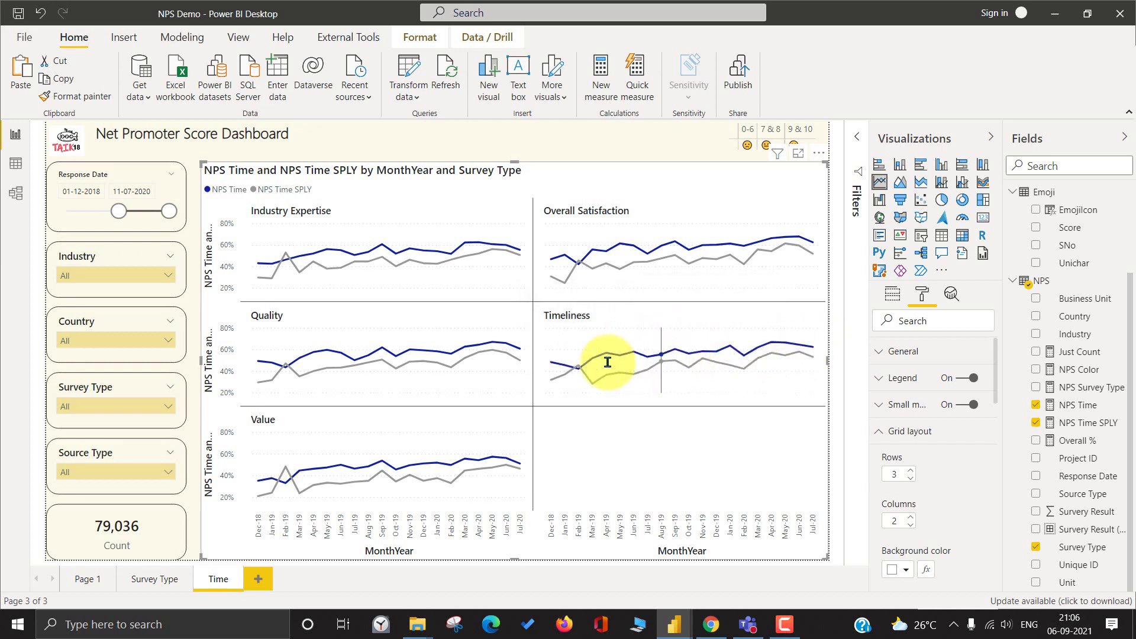
pyautogui.moveTo(576, 369)
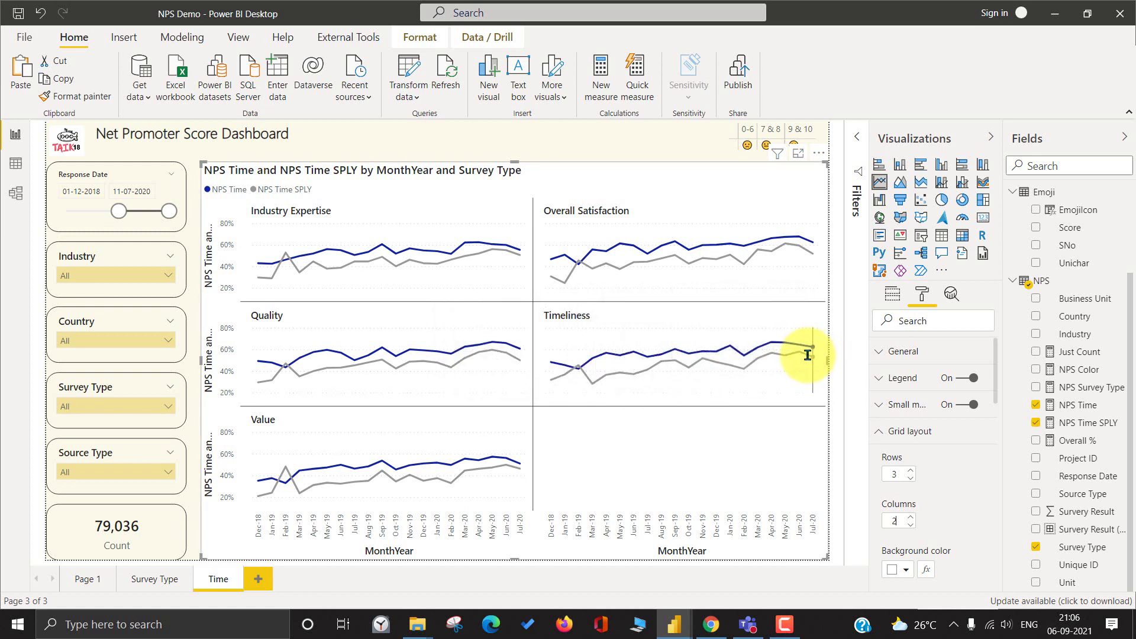
pyautogui.moveTo(808, 355)
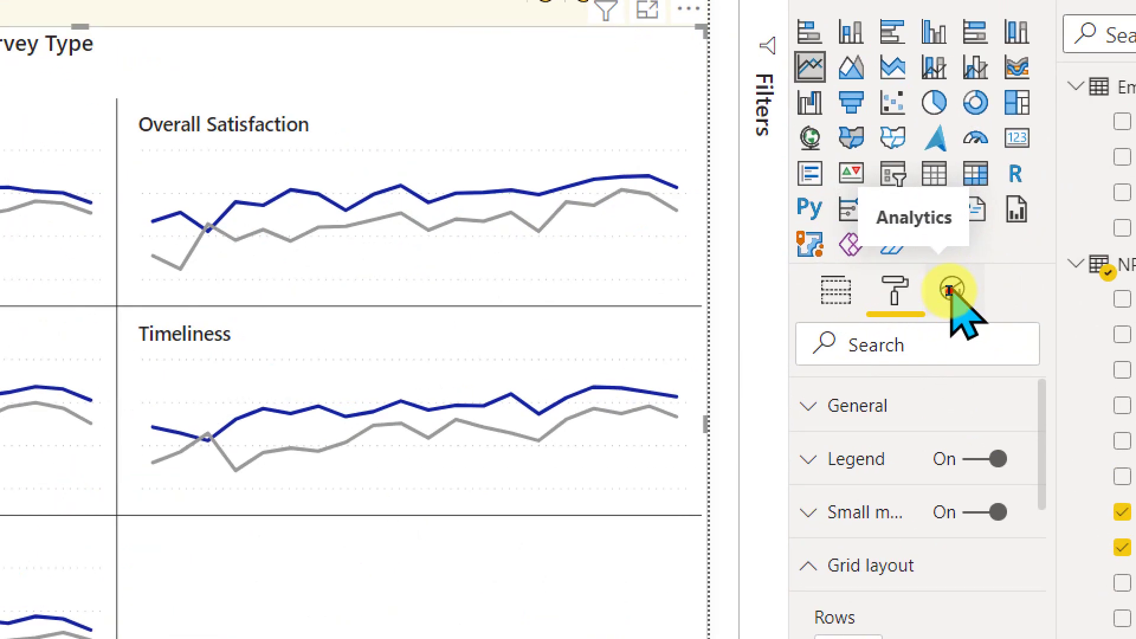
# - Add a Y-axis constant line to the small multiples chart with a value of 60
pyautogui.click(951, 288)
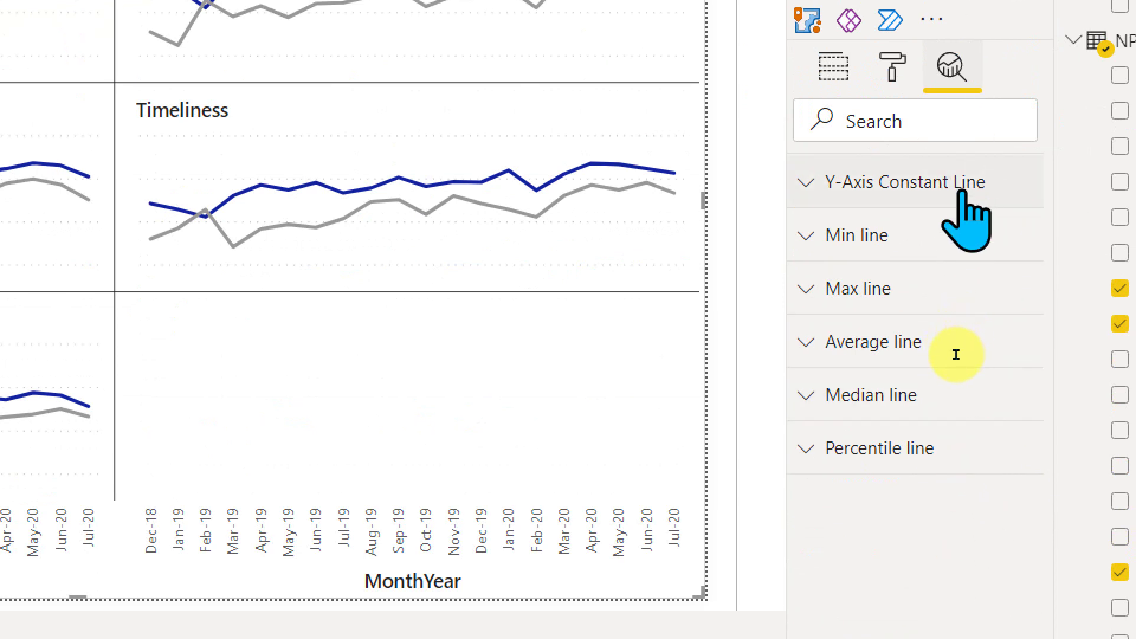
pyautogui.click(970, 189)
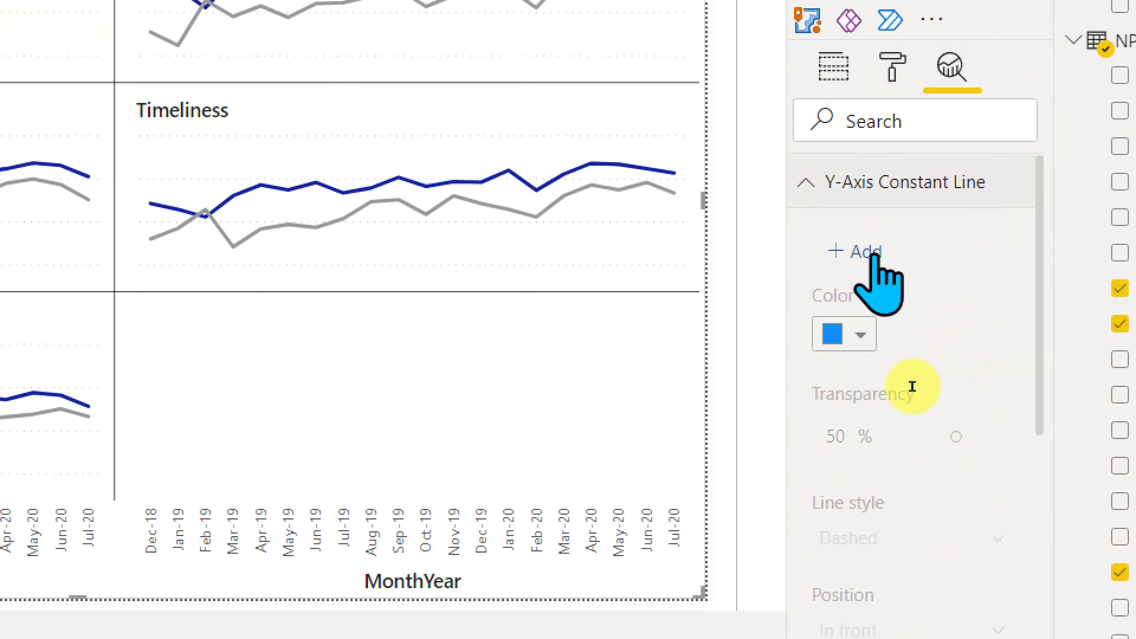
pyautogui.click(867, 252)
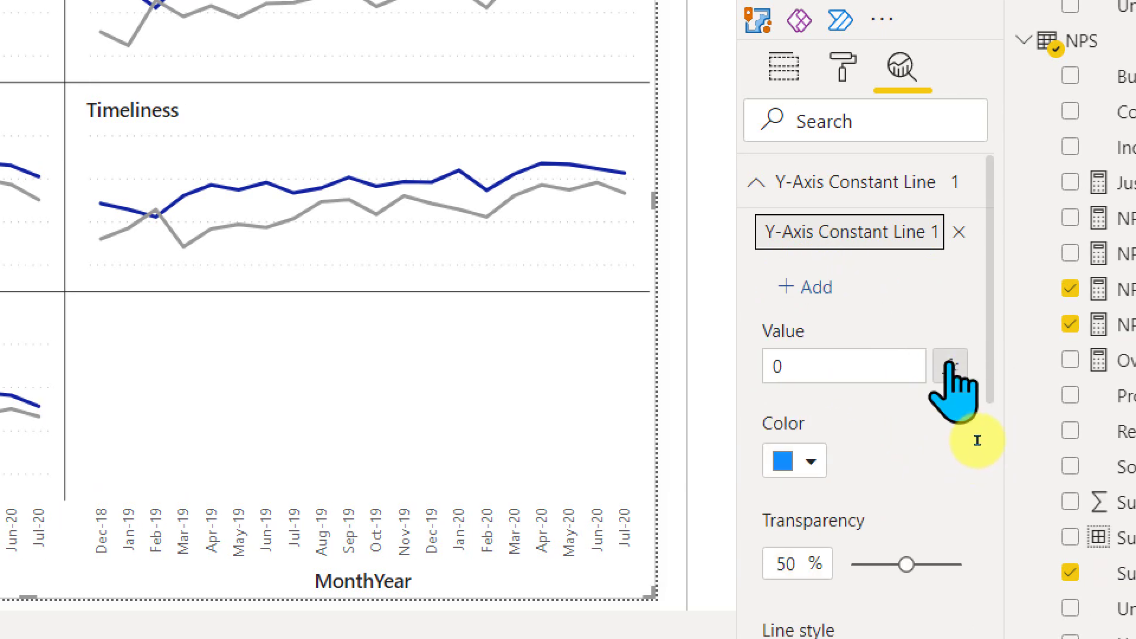
pyautogui.click(823, 364)
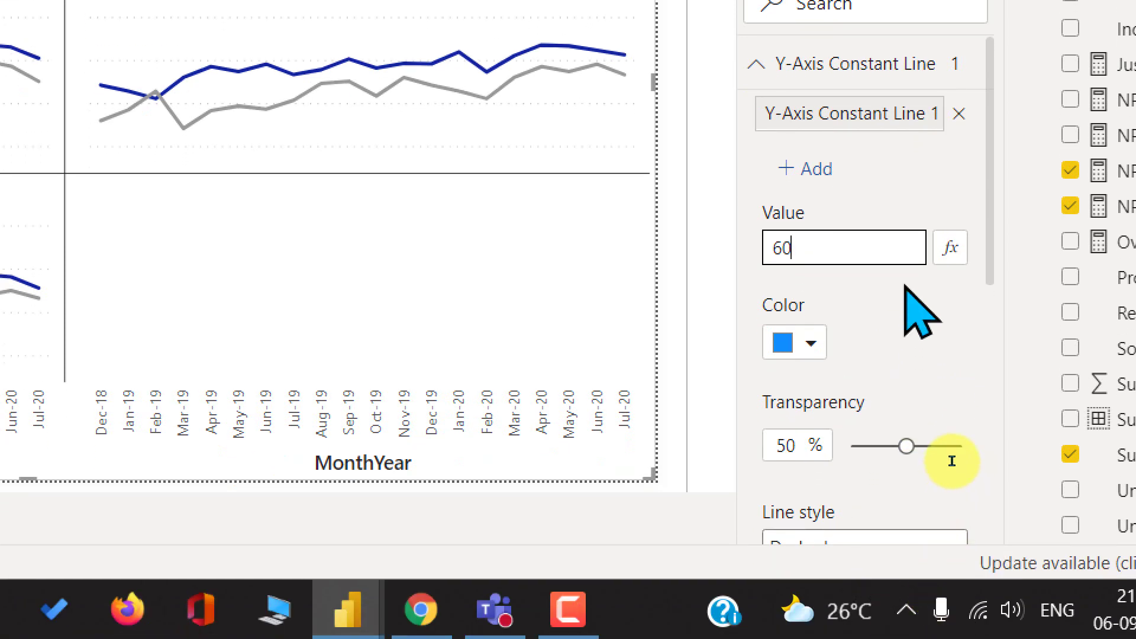
pyautogui.click(939, 469)
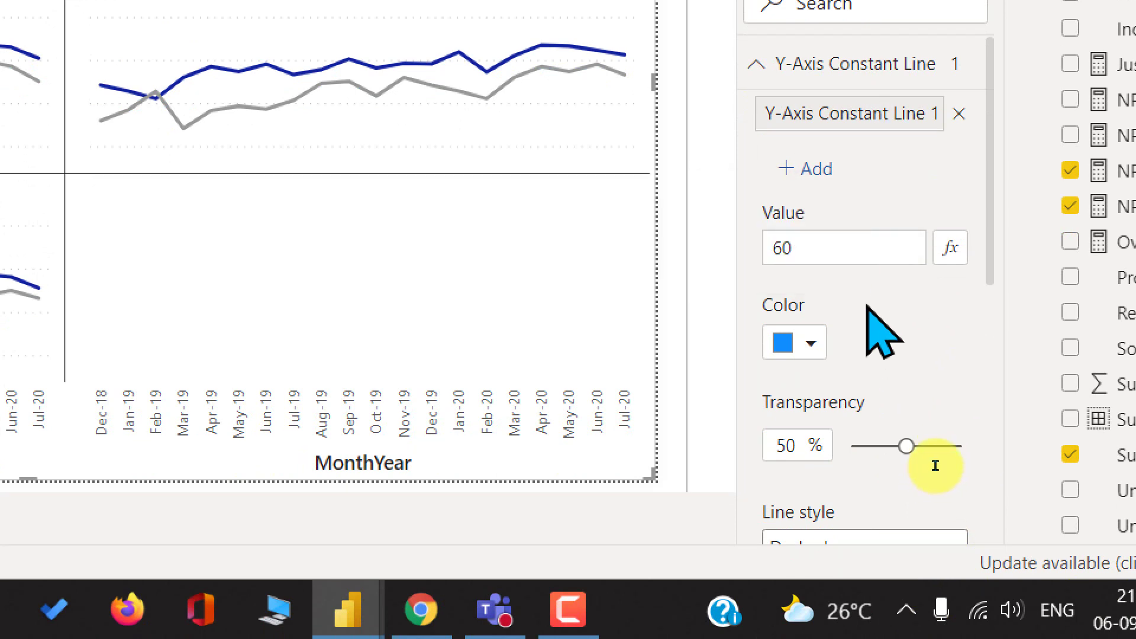
# - Set the Y-axis constant line's value to 0.6
pyautogui.moveTo(810, 248); pyautogui.dragTo(708, 232)
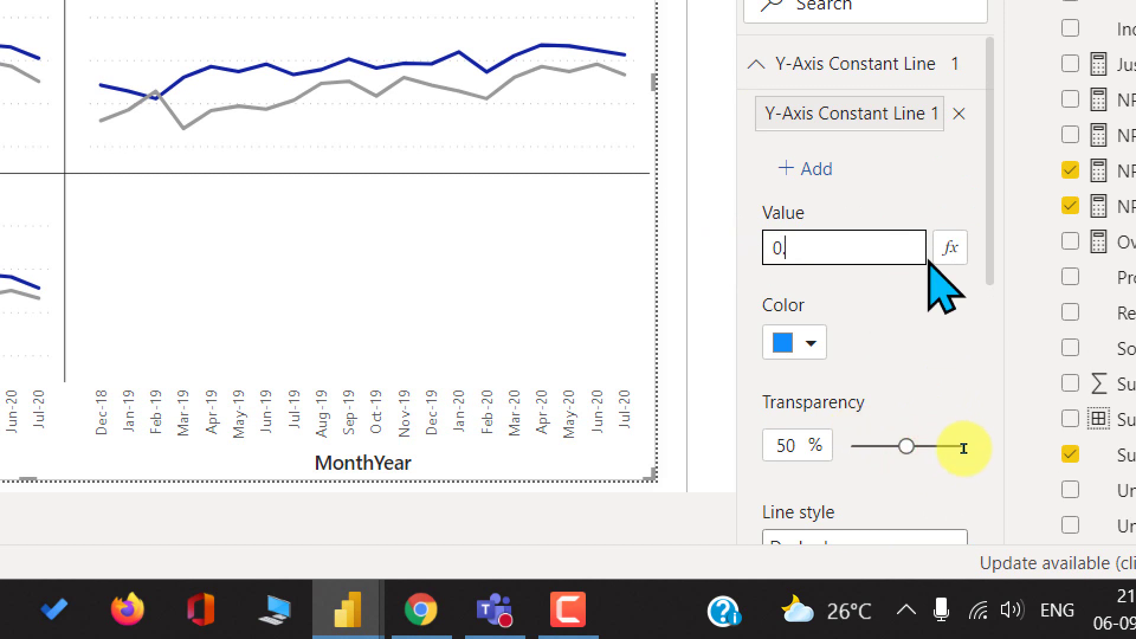
pyautogui.click(912, 367)
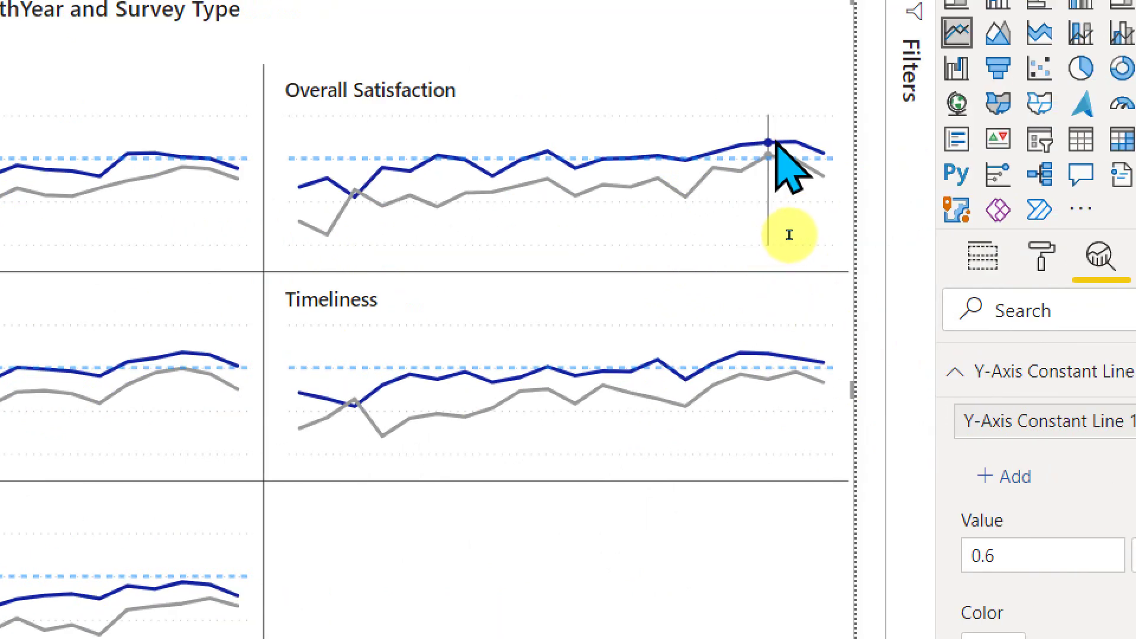
pyautogui.moveTo(795, 236)
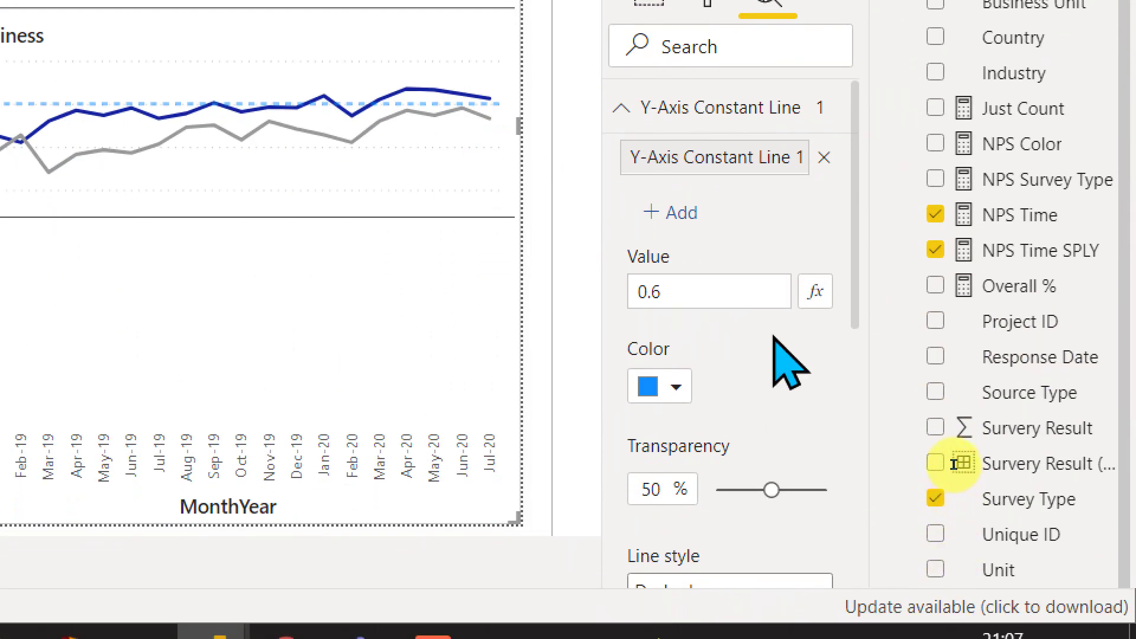
# - Turn on the data label for the Y-axis constant line and set its decimal places to 0
pyautogui.scroll(-5, 790, 364)
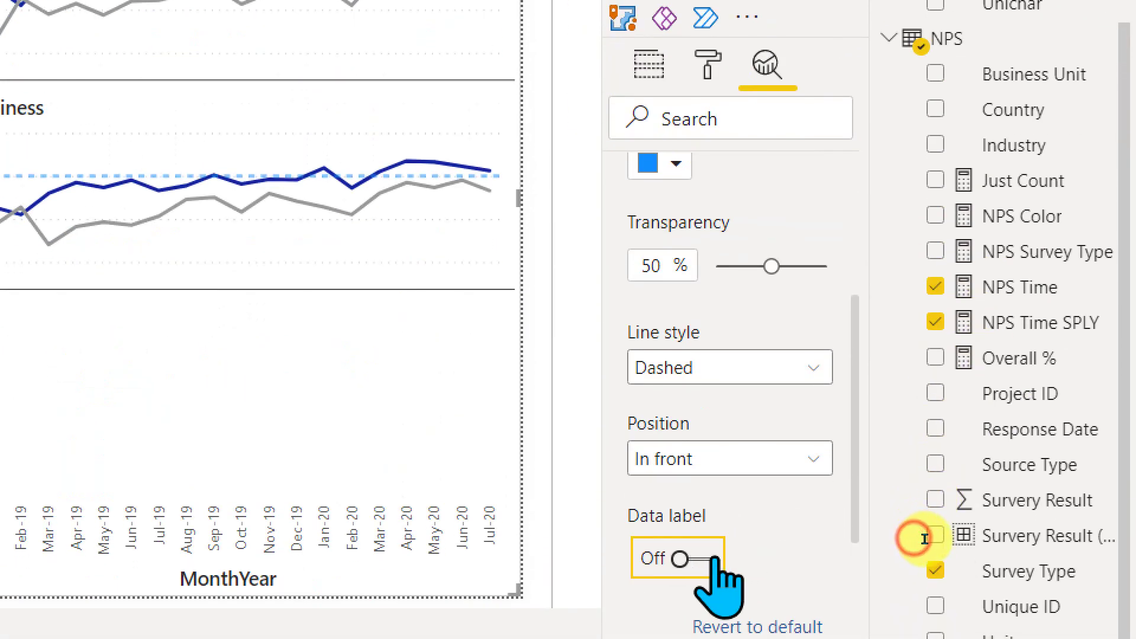
pyautogui.click(694, 561)
pyautogui.scroll(-5, 763, 432)
pyautogui.scroll(-8, 763, 414)
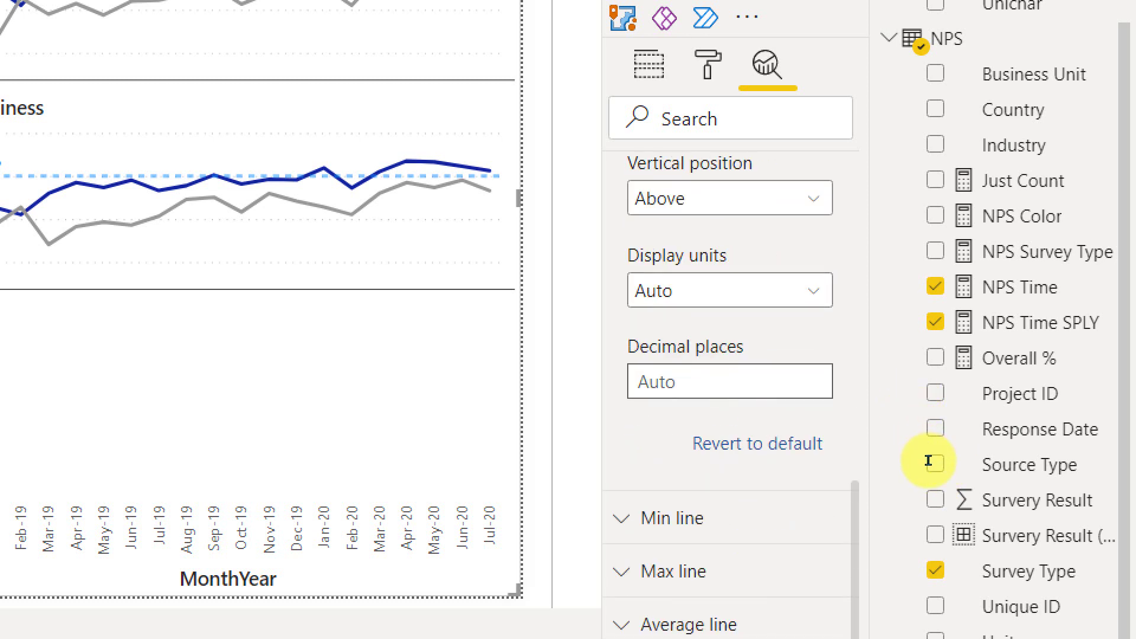
pyautogui.click(719, 393)
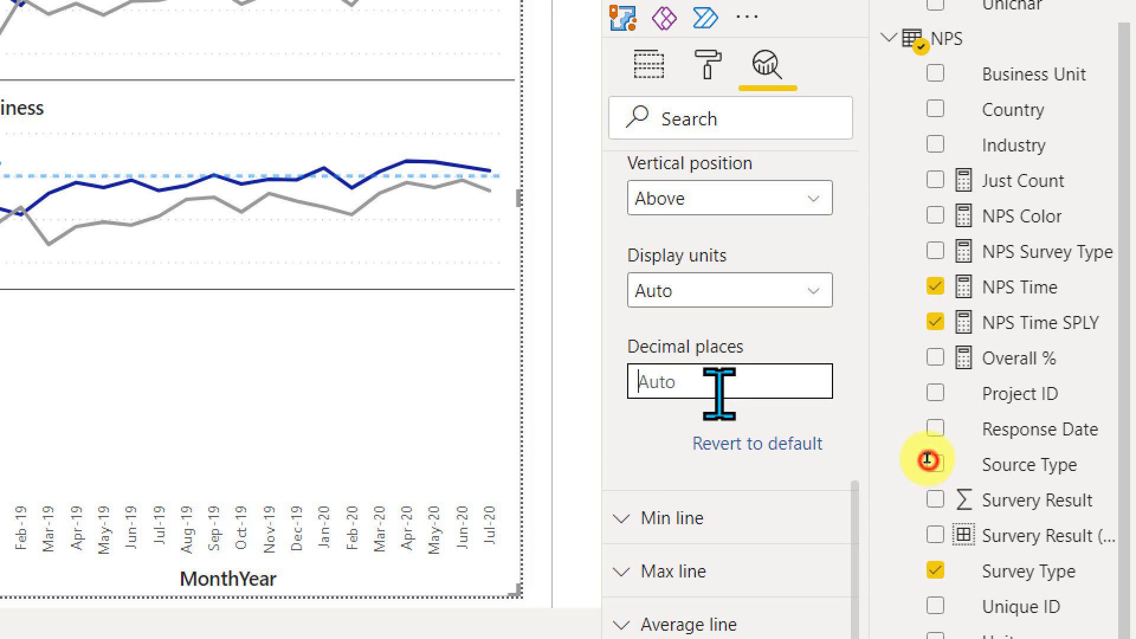
pyautogui.click(752, 331)
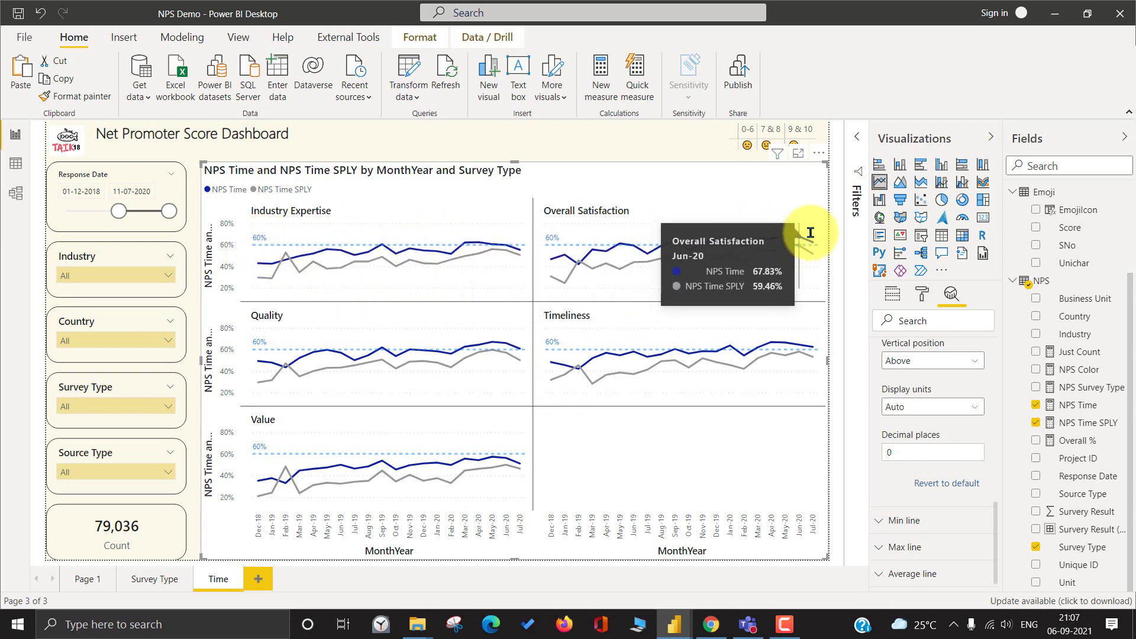
# - Turn off the small multiples chart's background and give the chart a border with a 20 px radius
pyautogui.click(921, 297)
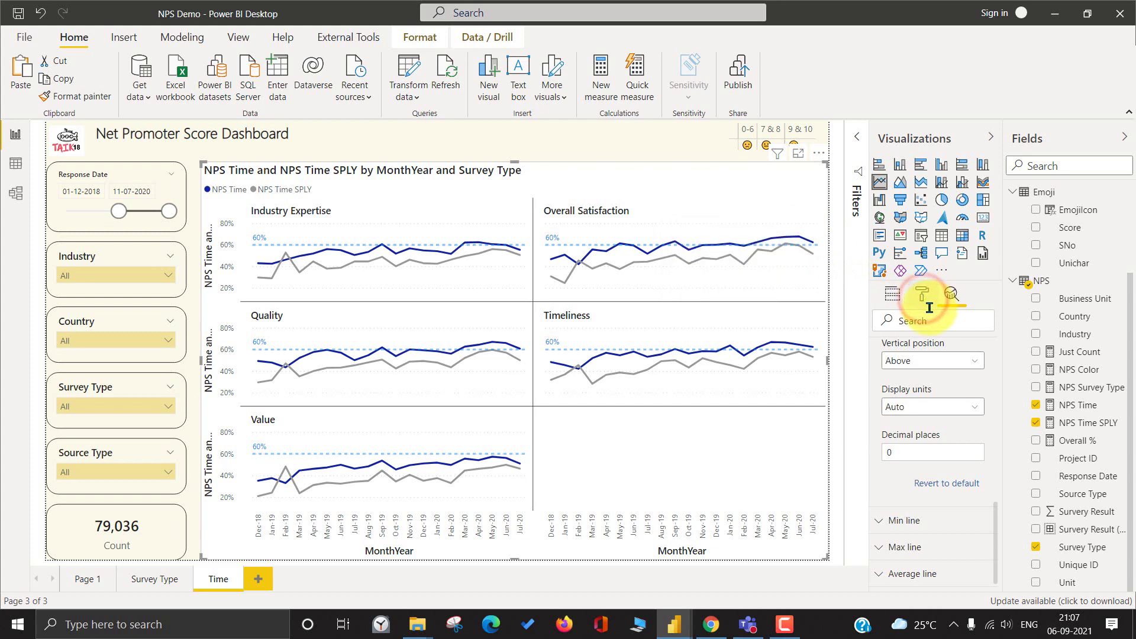
pyautogui.scroll(-3, 964, 482)
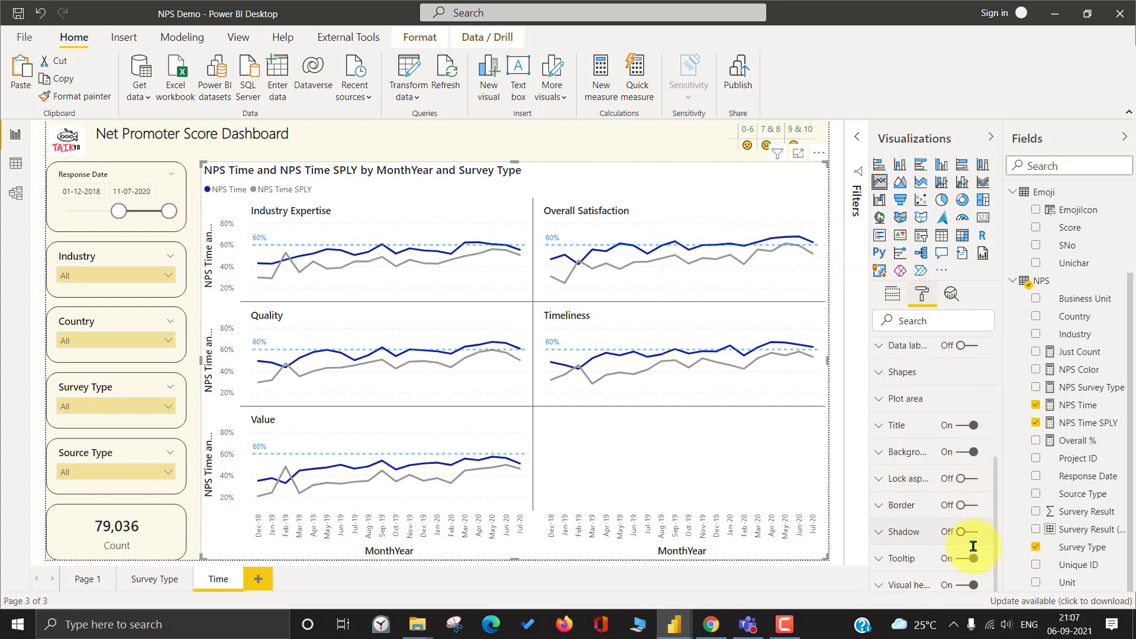
pyautogui.click(969, 451)
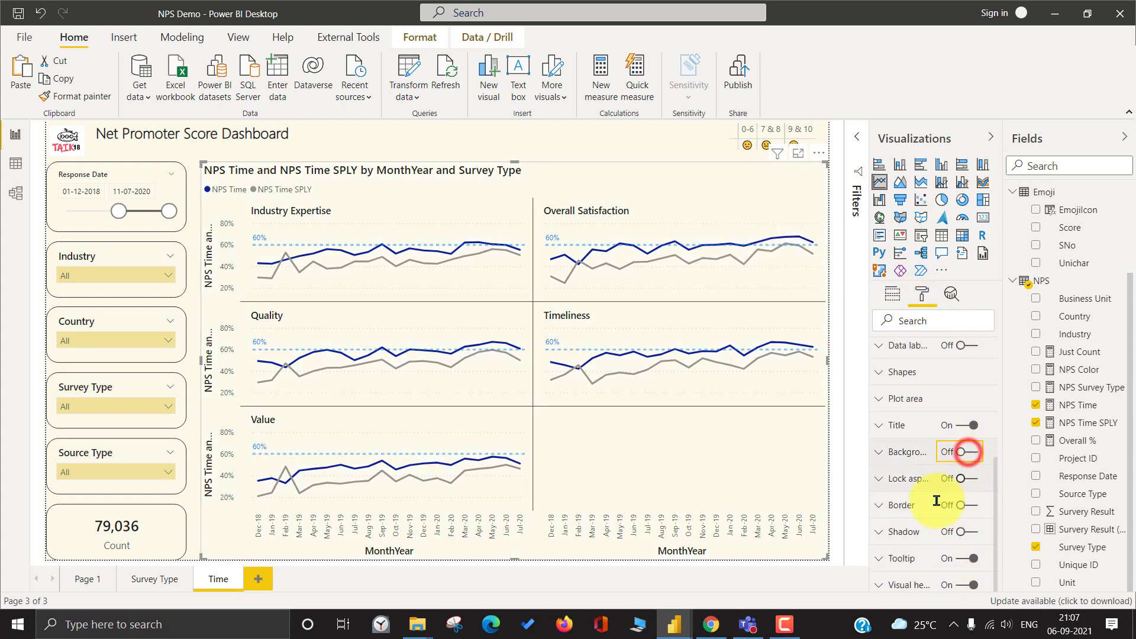
pyautogui.click(972, 504)
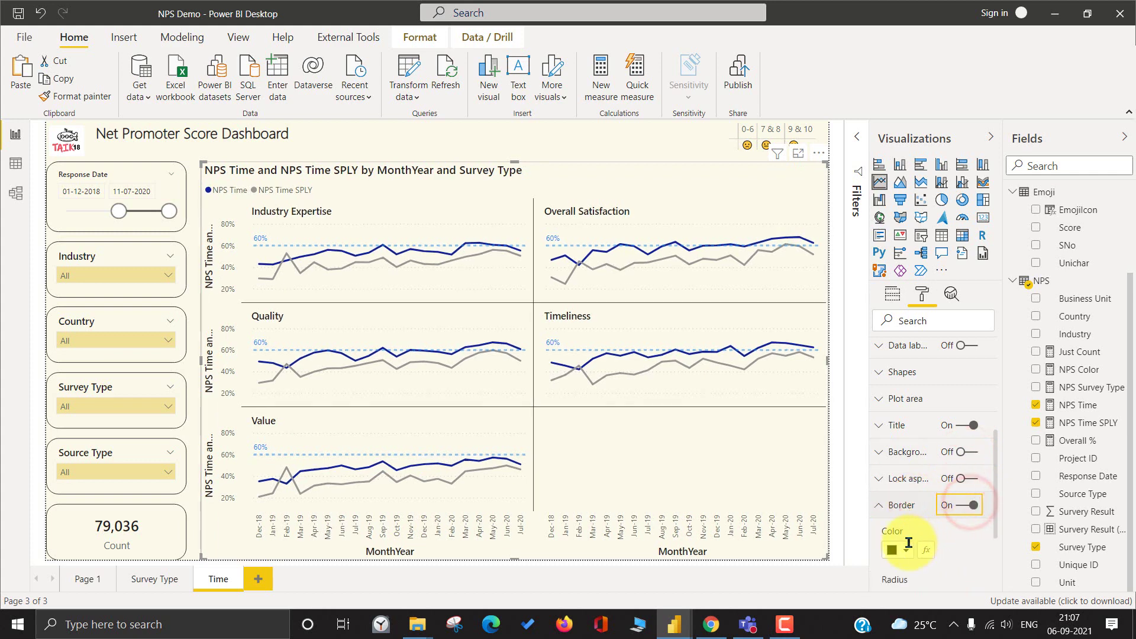
pyautogui.scroll(-3, 916, 532)
pyautogui.click(894, 462)
pyautogui.write('20')
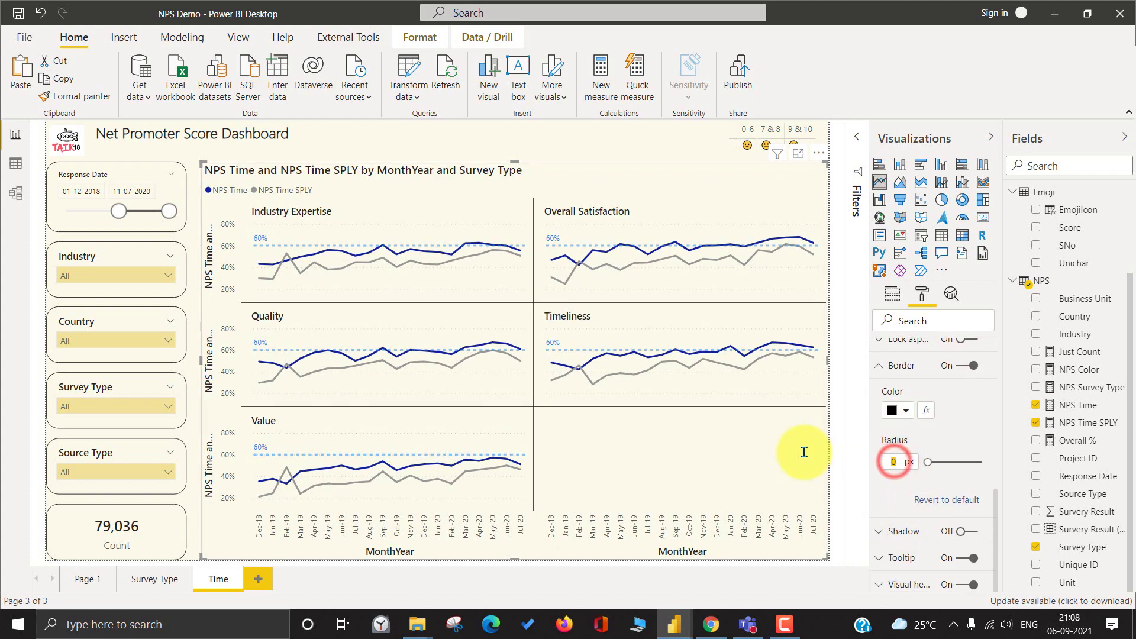
pyautogui.click(490, 132)
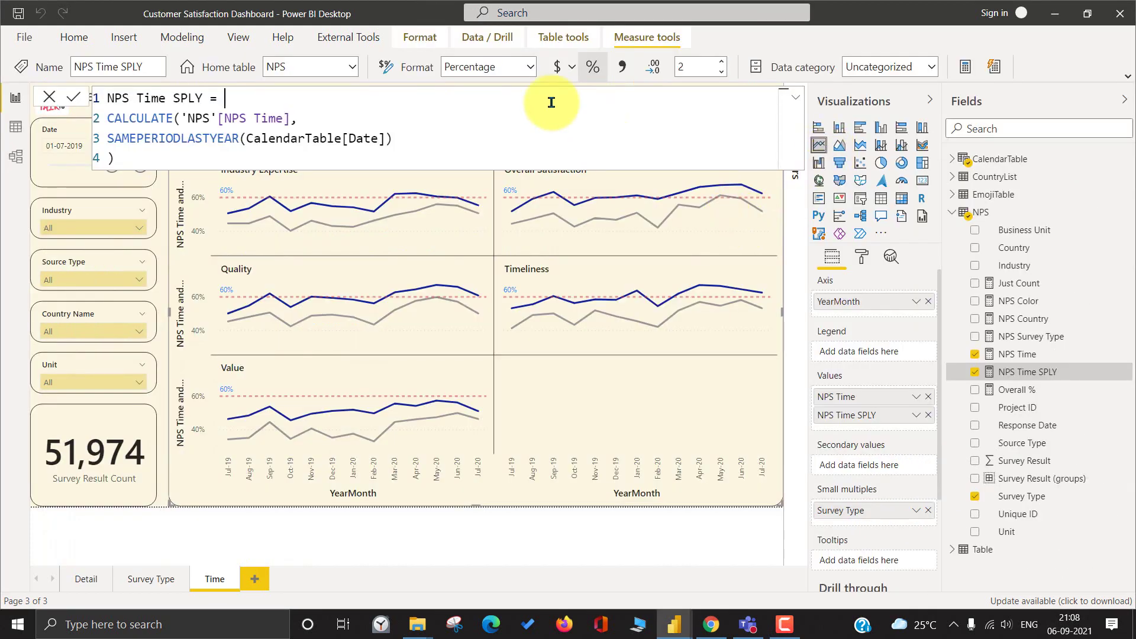
# - Close the NPS Time SPLY formula in the Customer Satisfaction Dashboard, and delete the emoji score table from NPS Demo's Time page
pyautogui.click(45, 98)
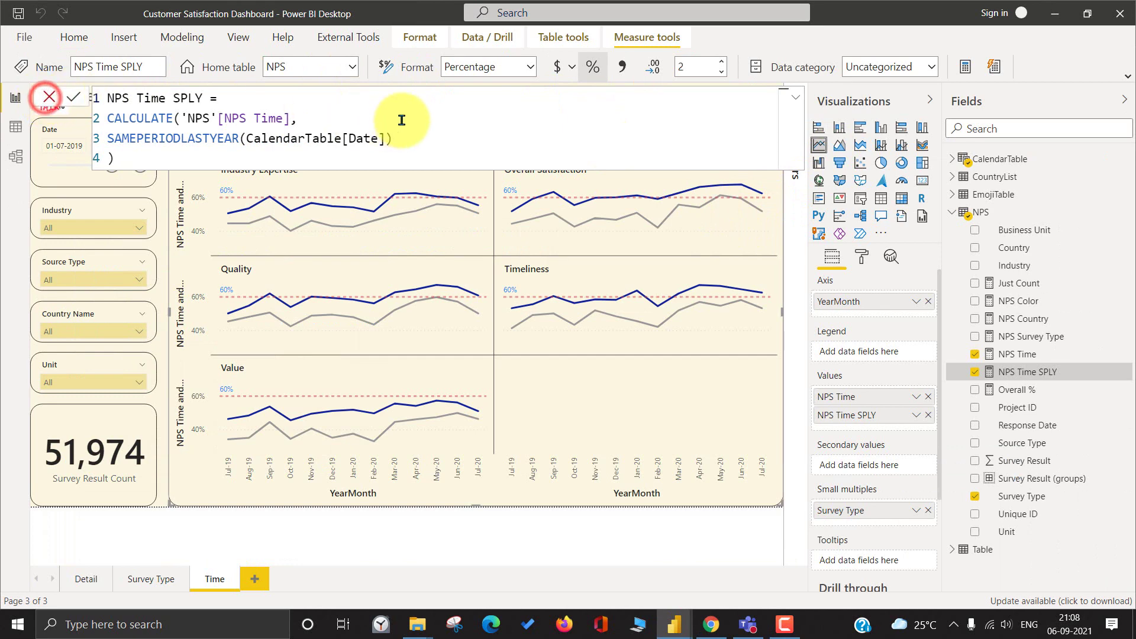
pyautogui.click(440, 103)
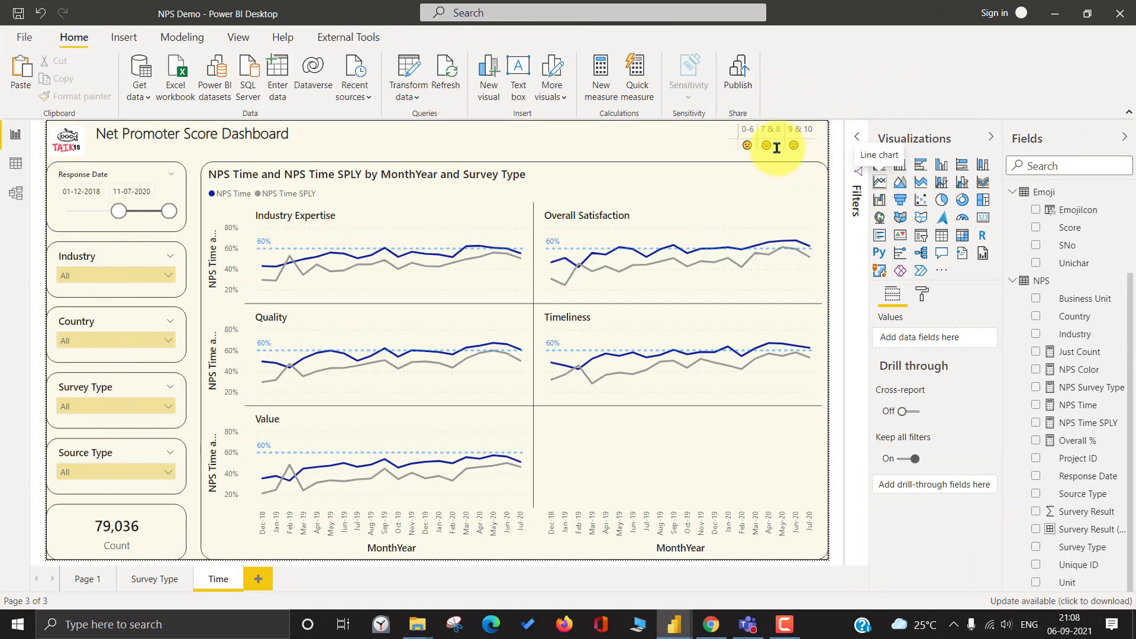
pyautogui.click(727, 144)
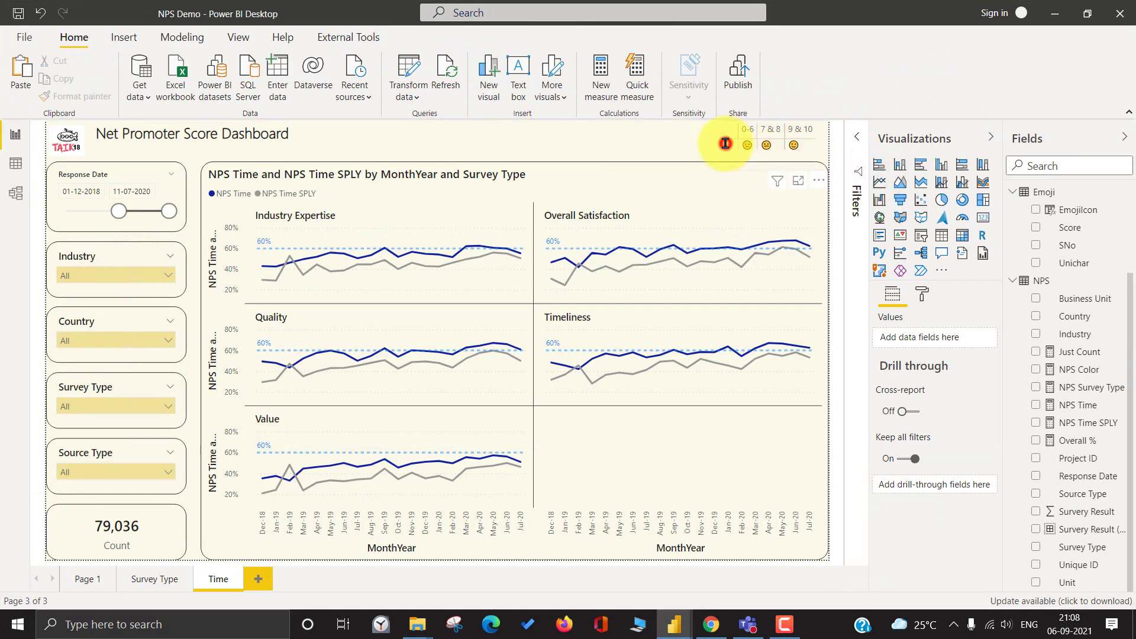
pyautogui.press('Delete')
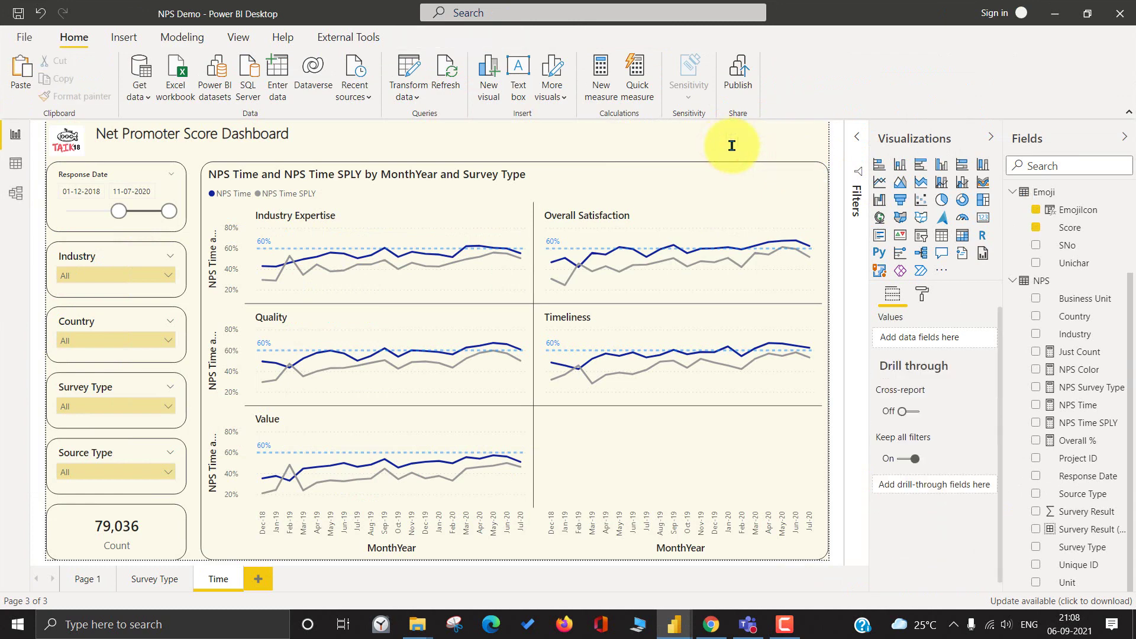
pyautogui.click(627, 134)
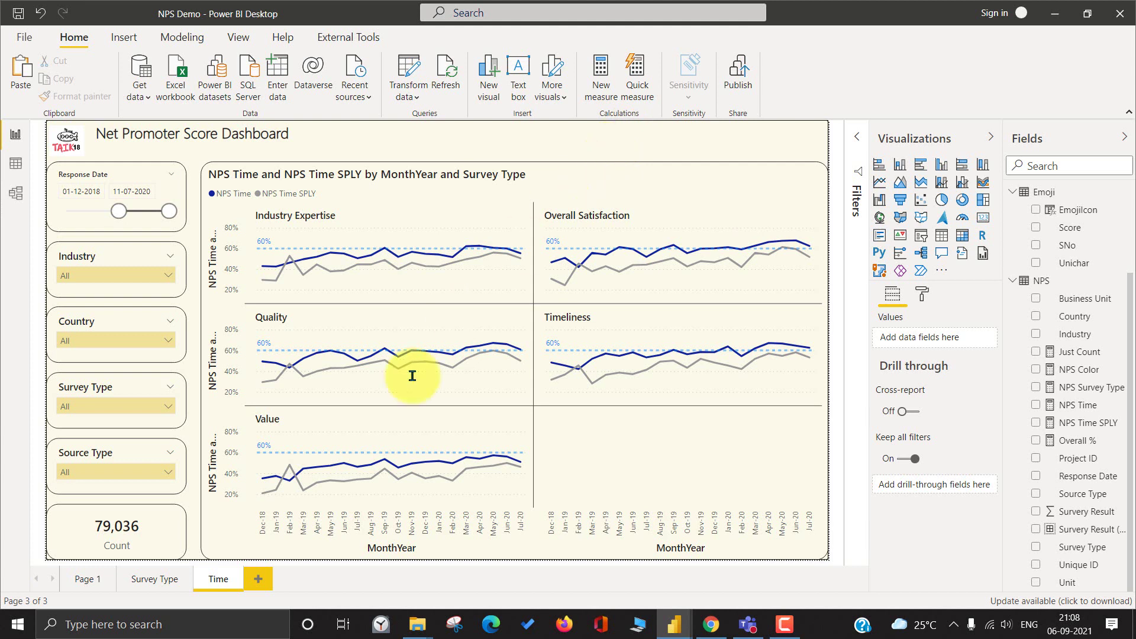
# - Go to the Survey Type page of the NPS Demo report
pyautogui.click(145, 580)
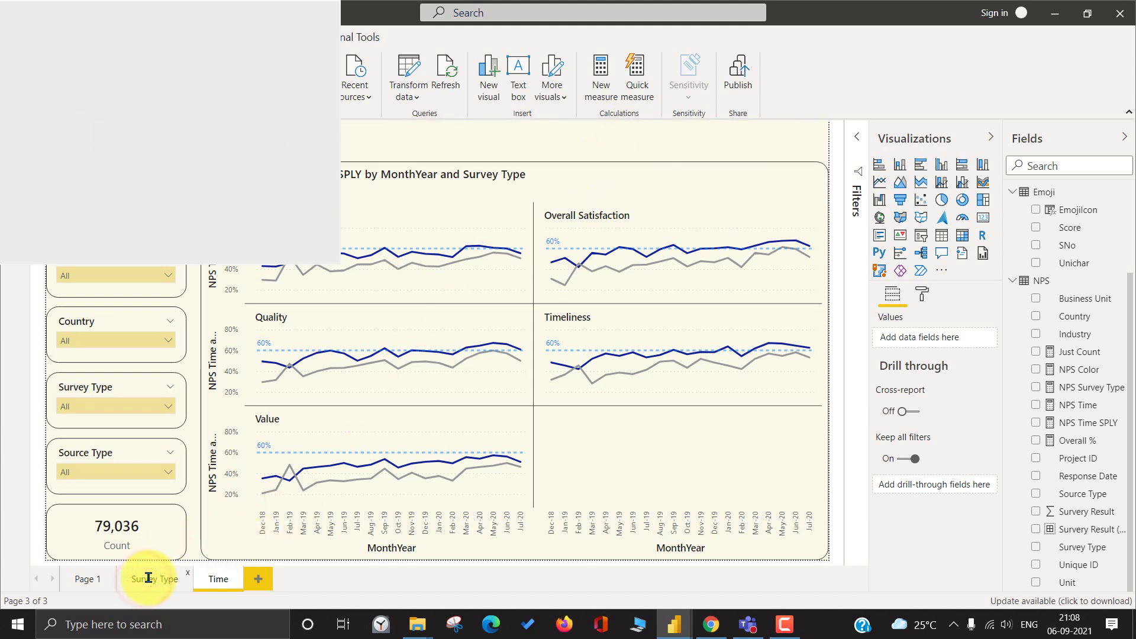